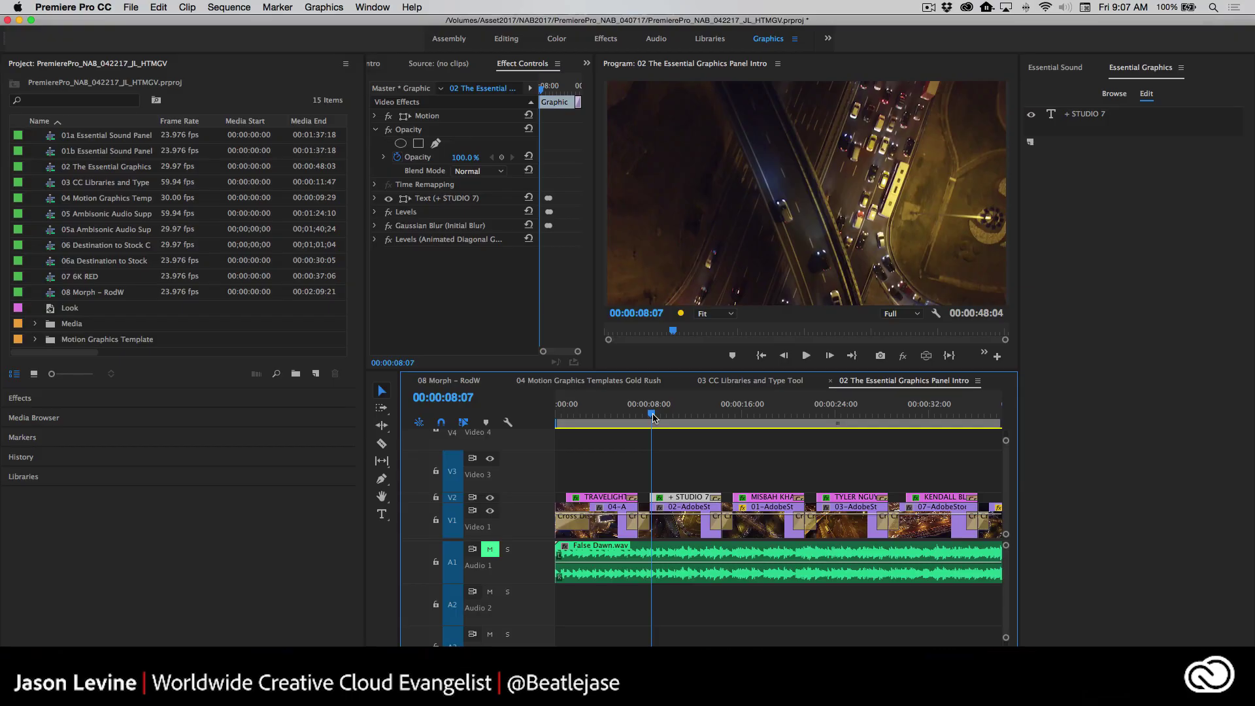
- Show the Essential Graphics templates in Browse and make the horizontal Type Tool active
left_click(1078, 69)
left_click(1118, 75)
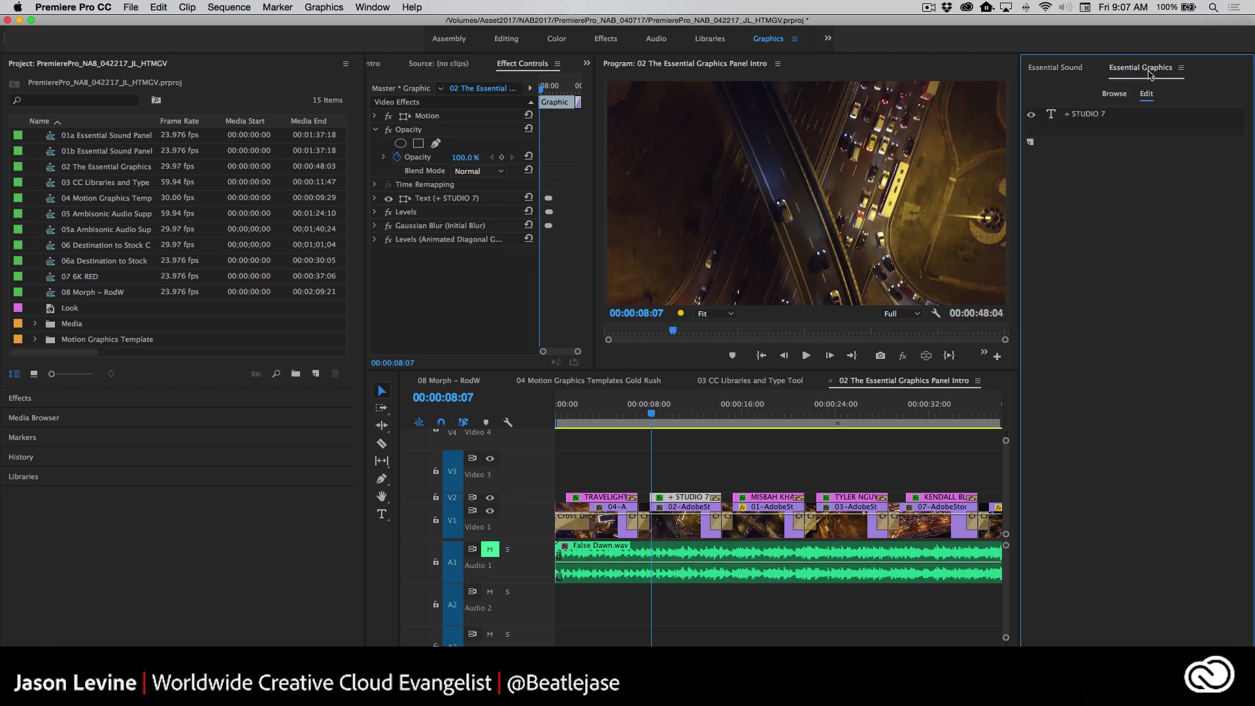
left_click(1108, 95)
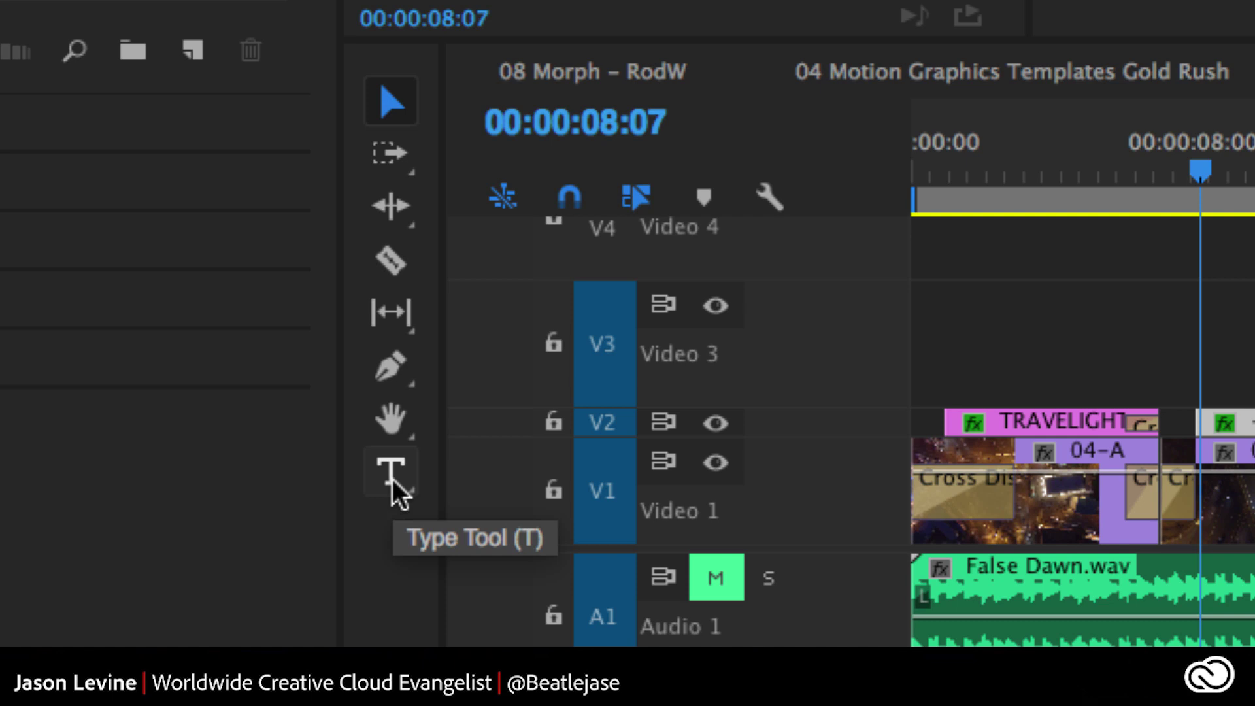
left_click(392, 479)
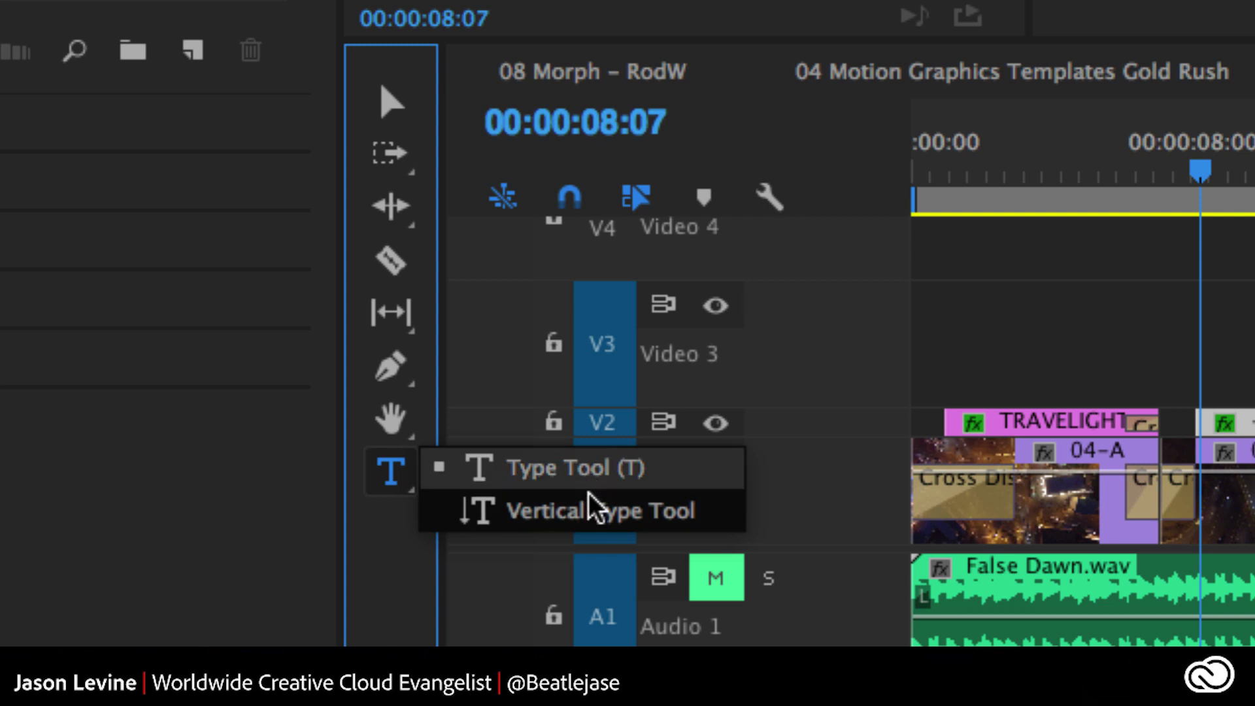
left_click(566, 470)
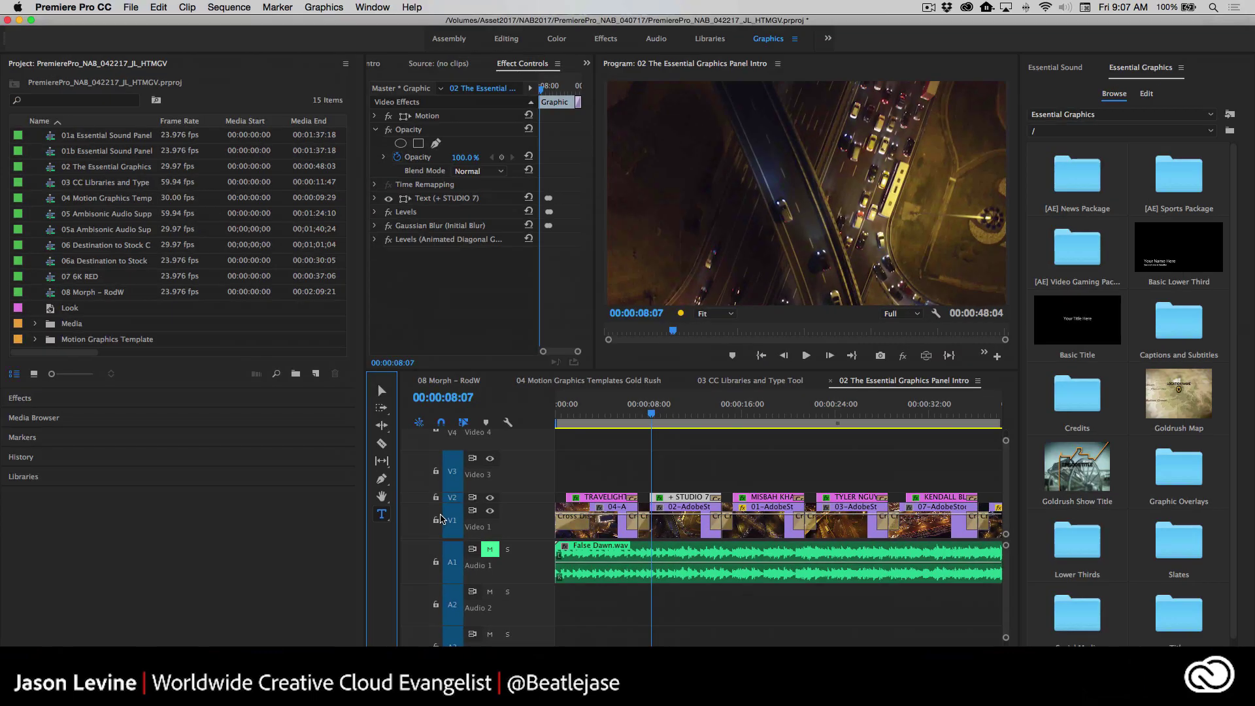
- In the 03 sequence, add the Church flyover clip from Libraries to the timeline
left_click(742, 382)
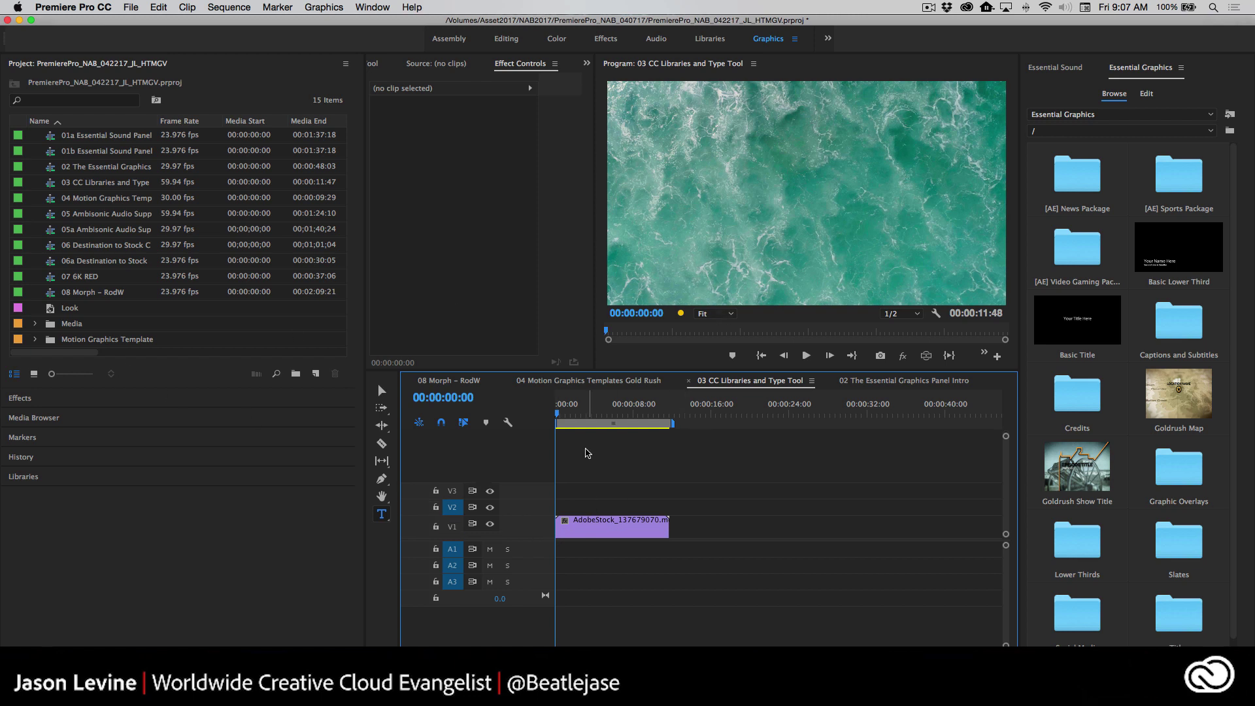
left_click(112, 481)
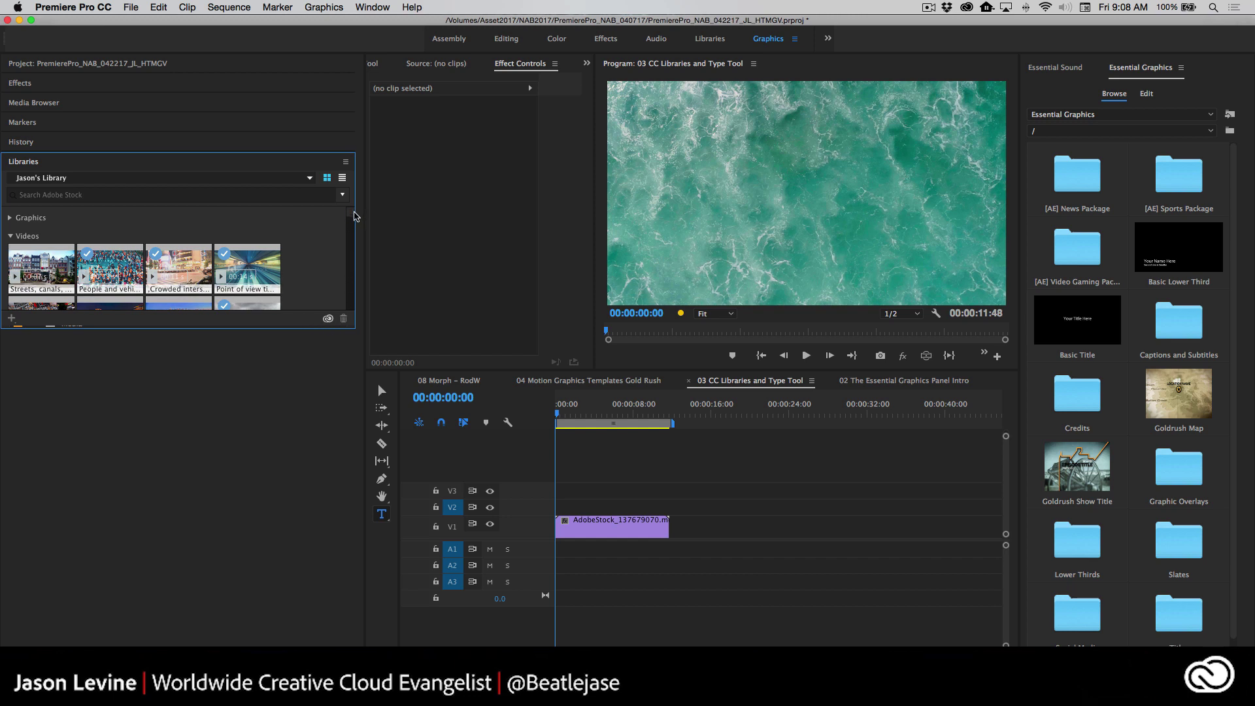
left_click_drag(290, 329, 292, 431)
scroll(352, 229, "down", 3)
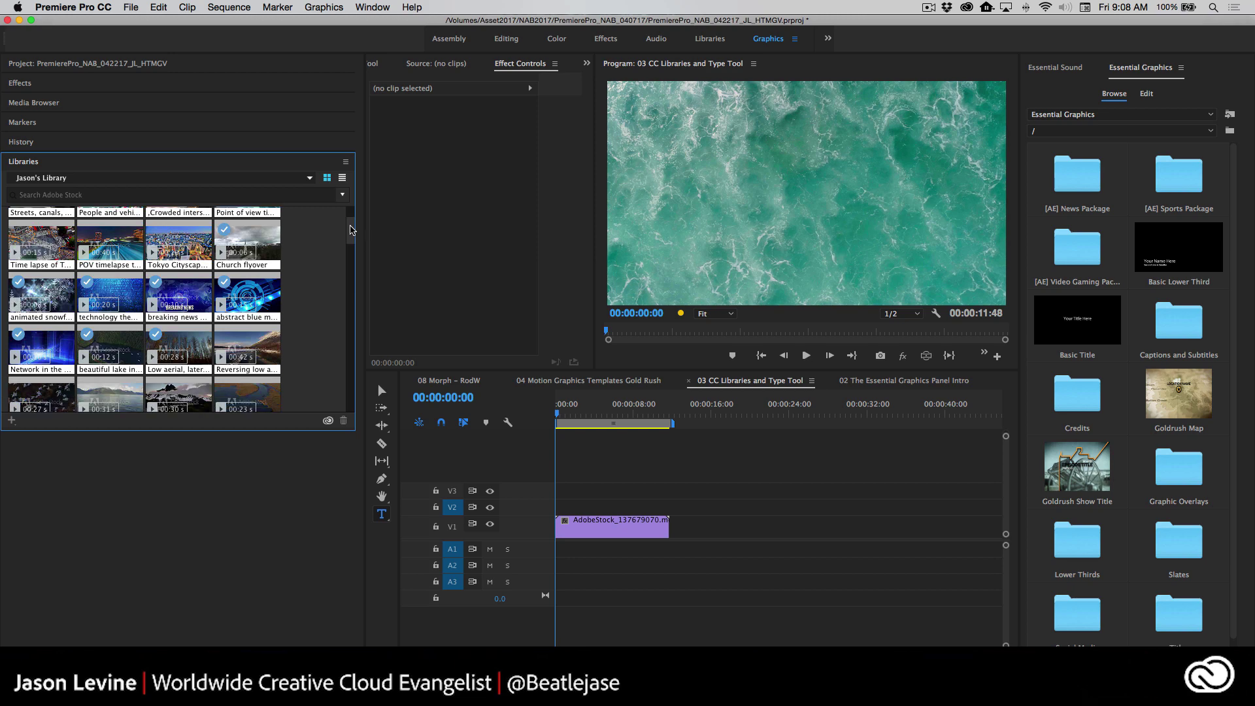
left_click_drag(247, 243, 674, 528)
left_click(630, 528)
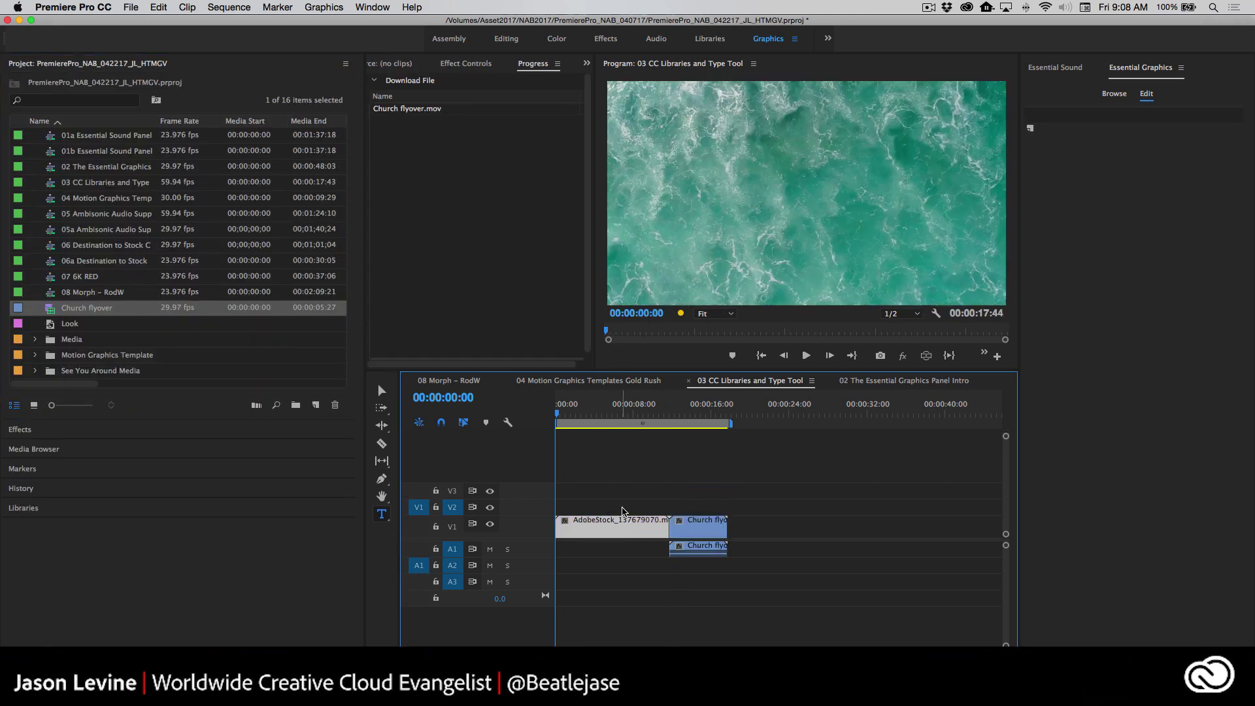
- Delete the old AdobeStock clip, close the gap, and preview from the start
key("Delete")
left_click(575, 528)
key("Delete")
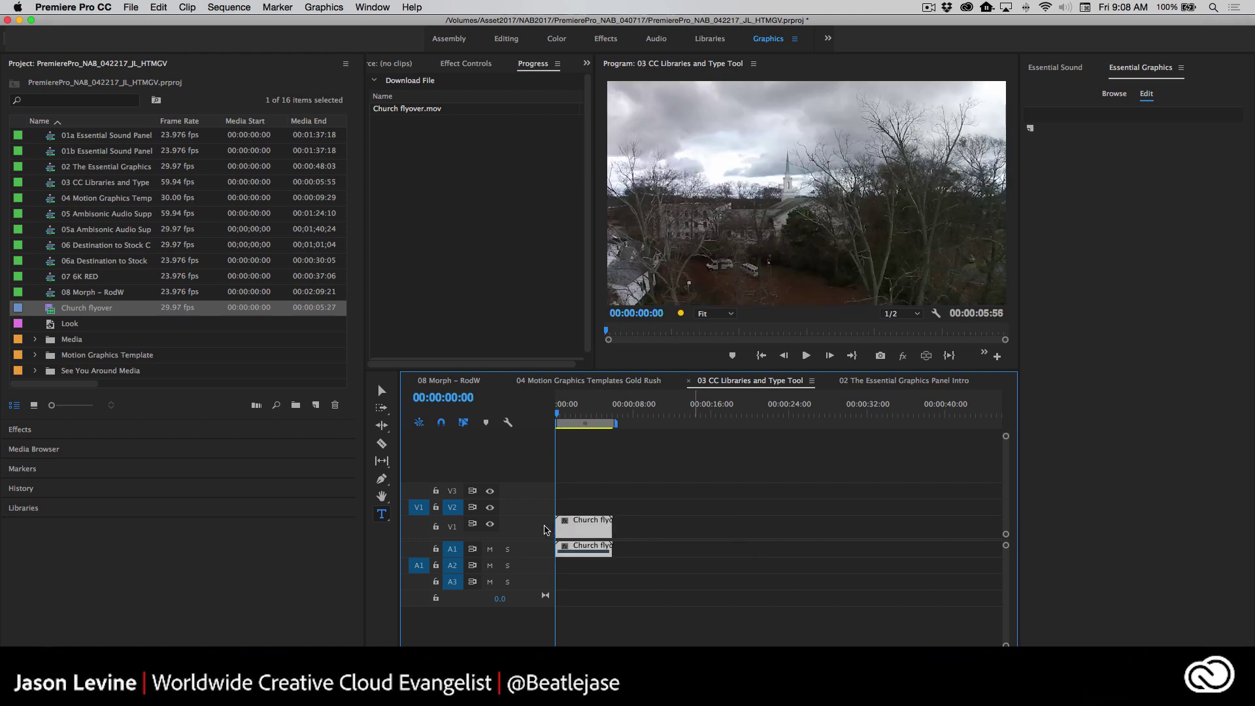
key("space")
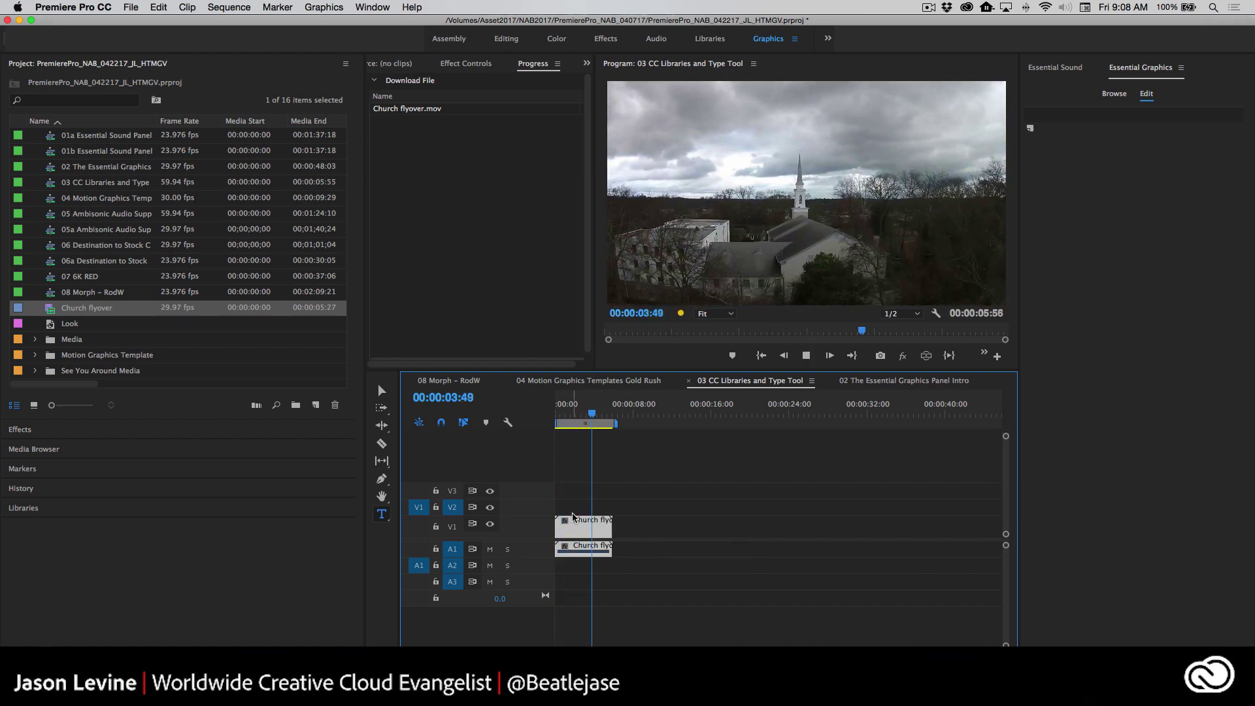
key("space")
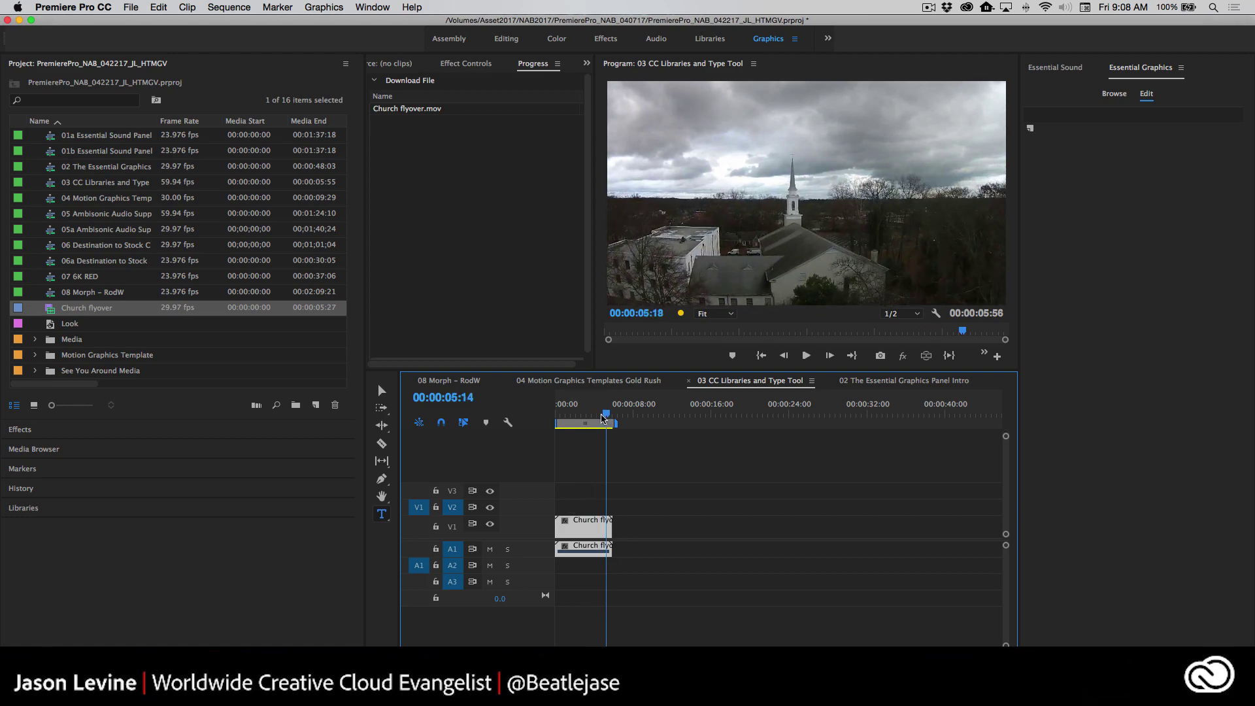
left_click_drag(602, 418, 547, 415)
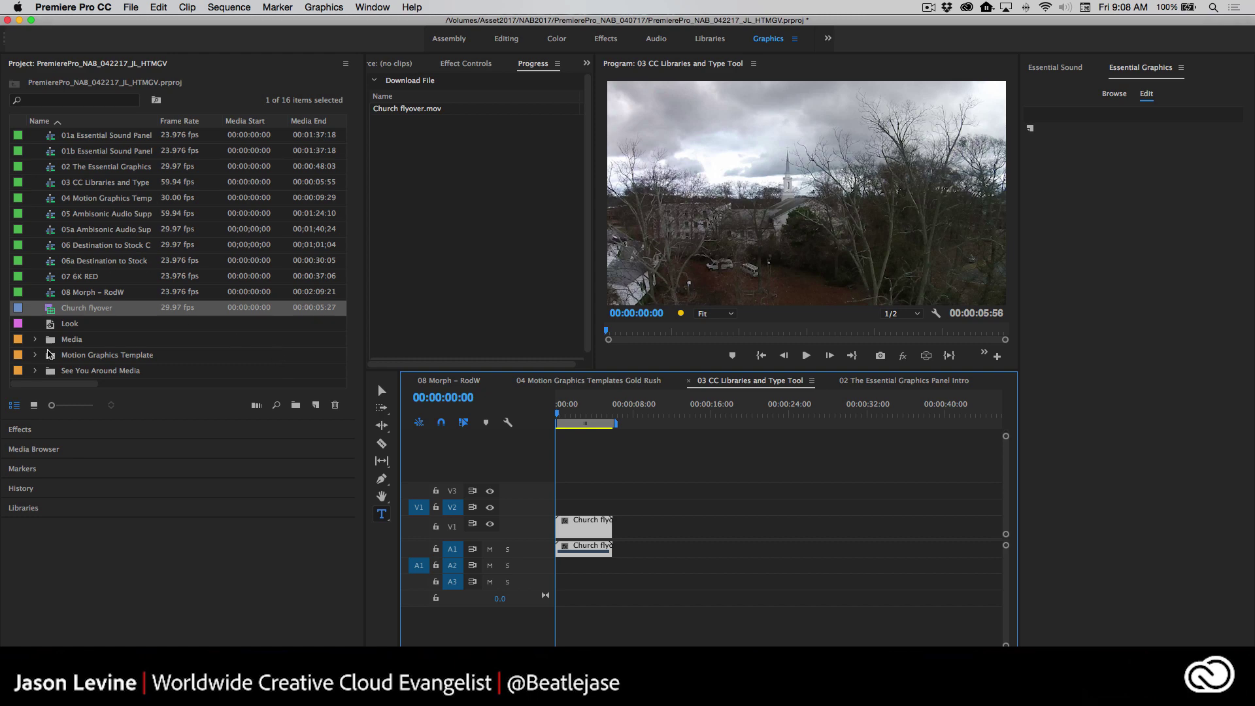
- Add the Tokyo tunnels time-lapse from the library to the project
left_click(86, 507)
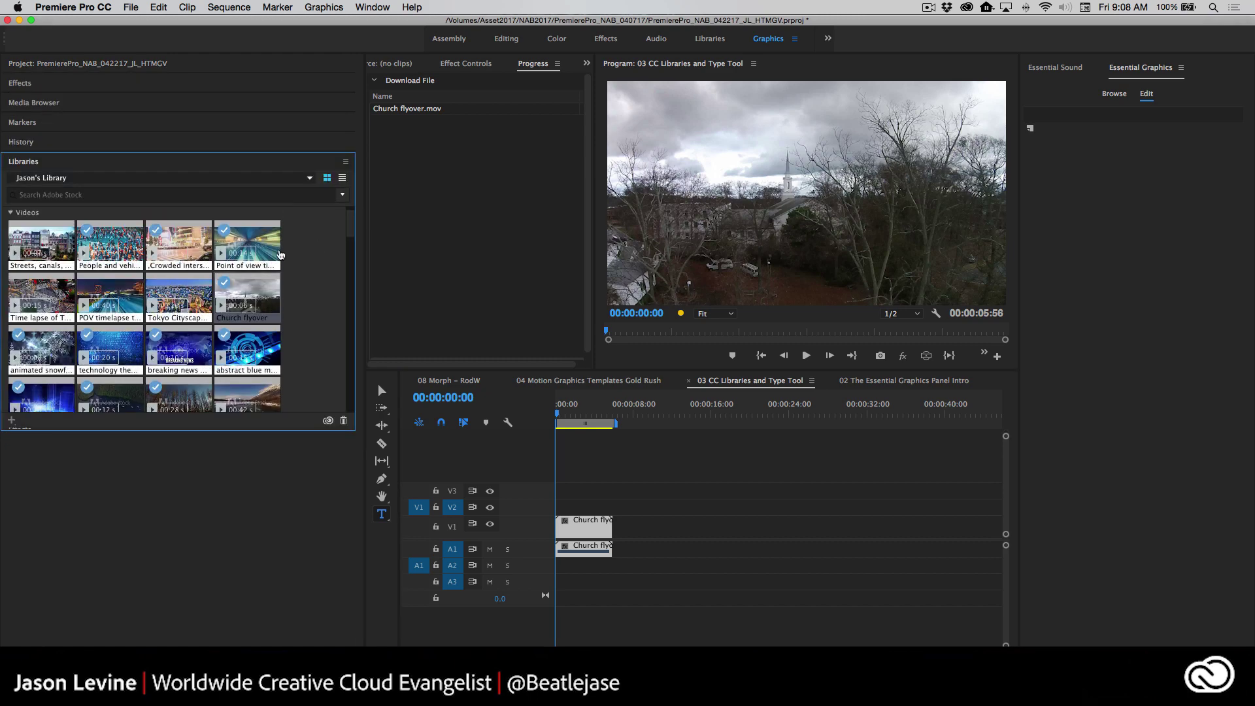
mouse_move(253, 243)
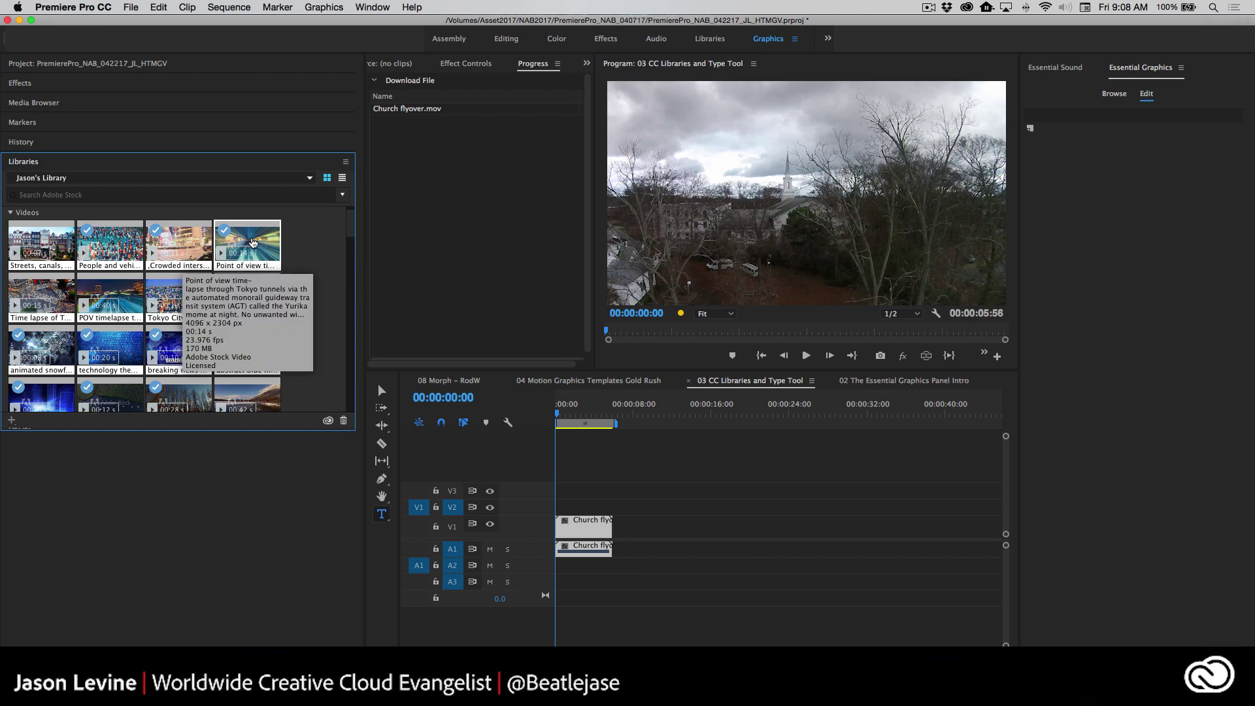
right_click(253, 243)
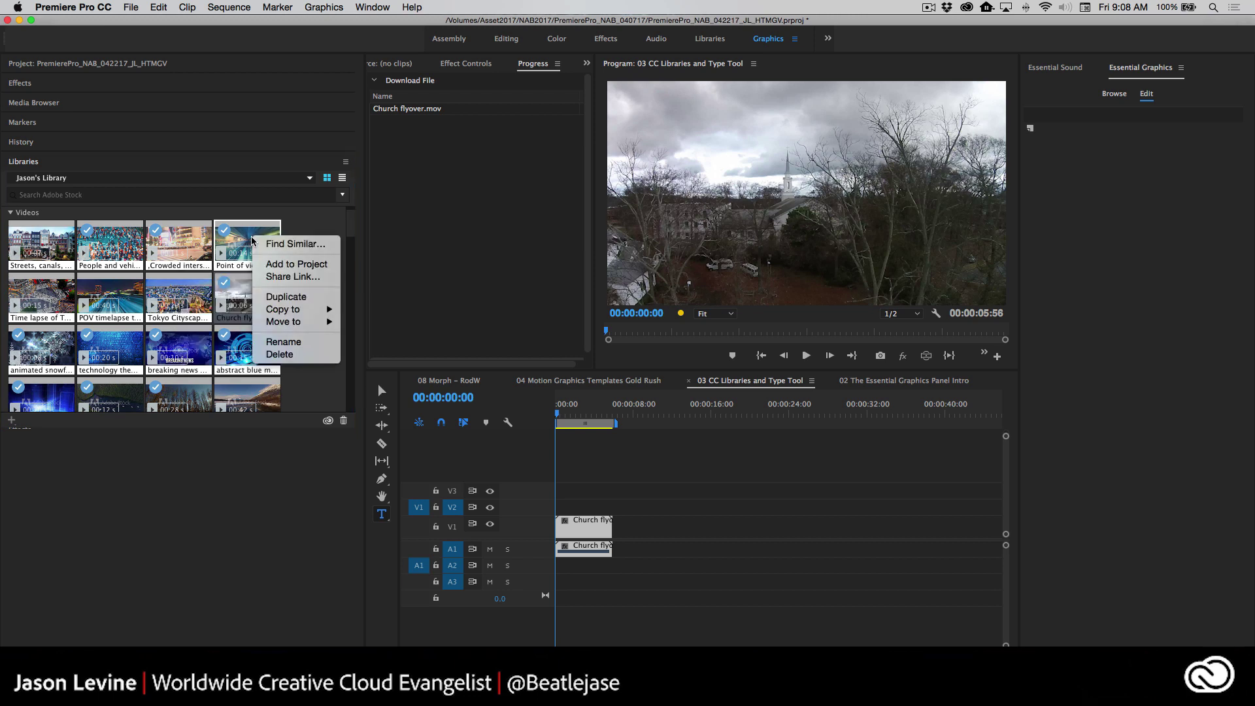
left_click(271, 261)
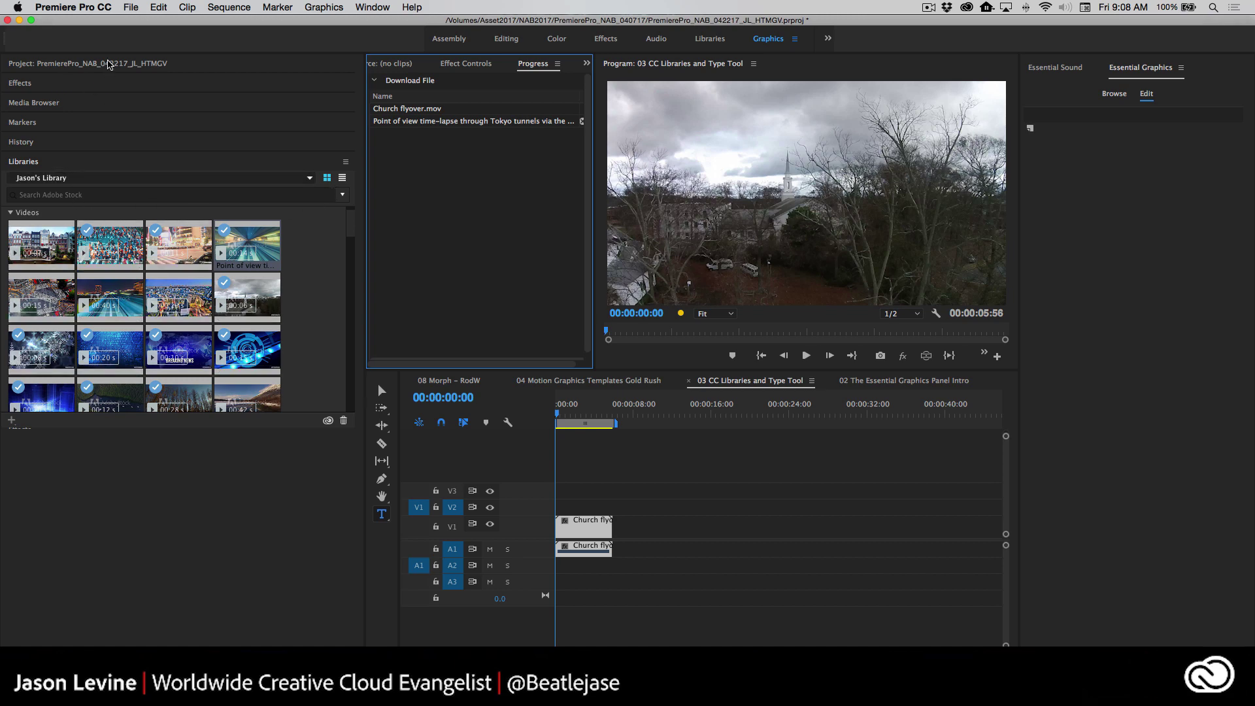
- Expand the project bins while the time-lapse downloads, then start a text box on the church frame
left_click(109, 63)
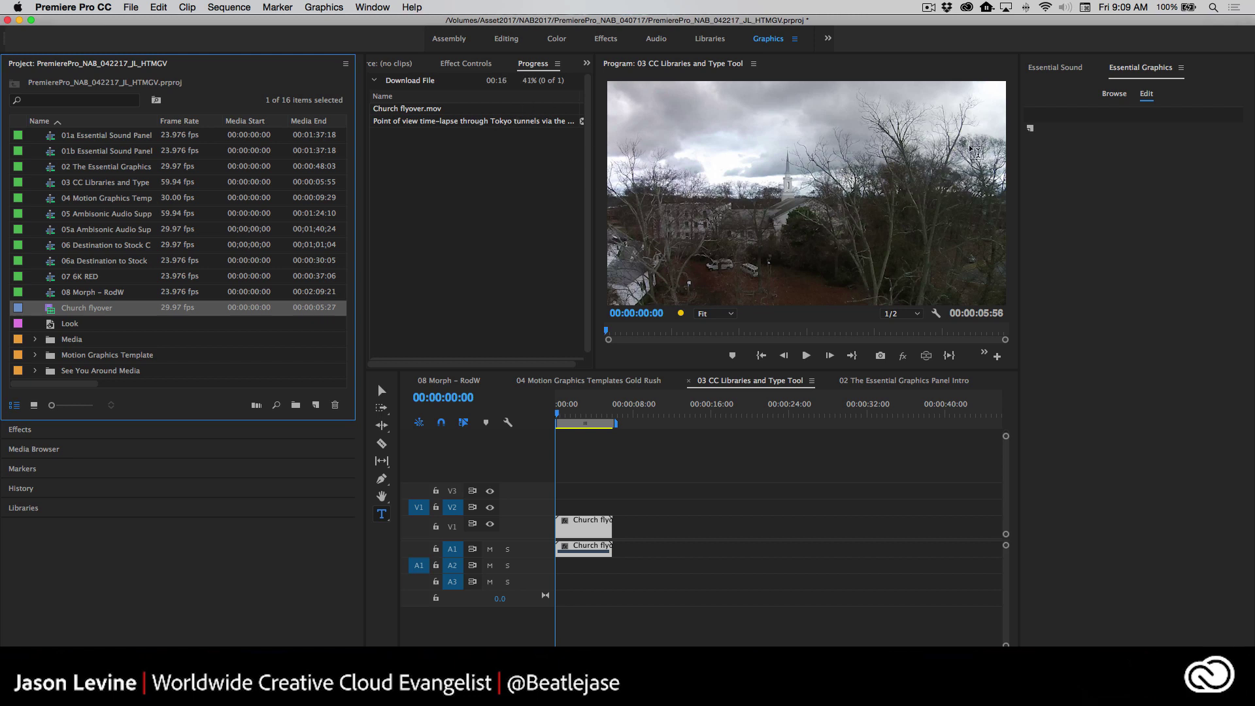
left_click(1149, 68)
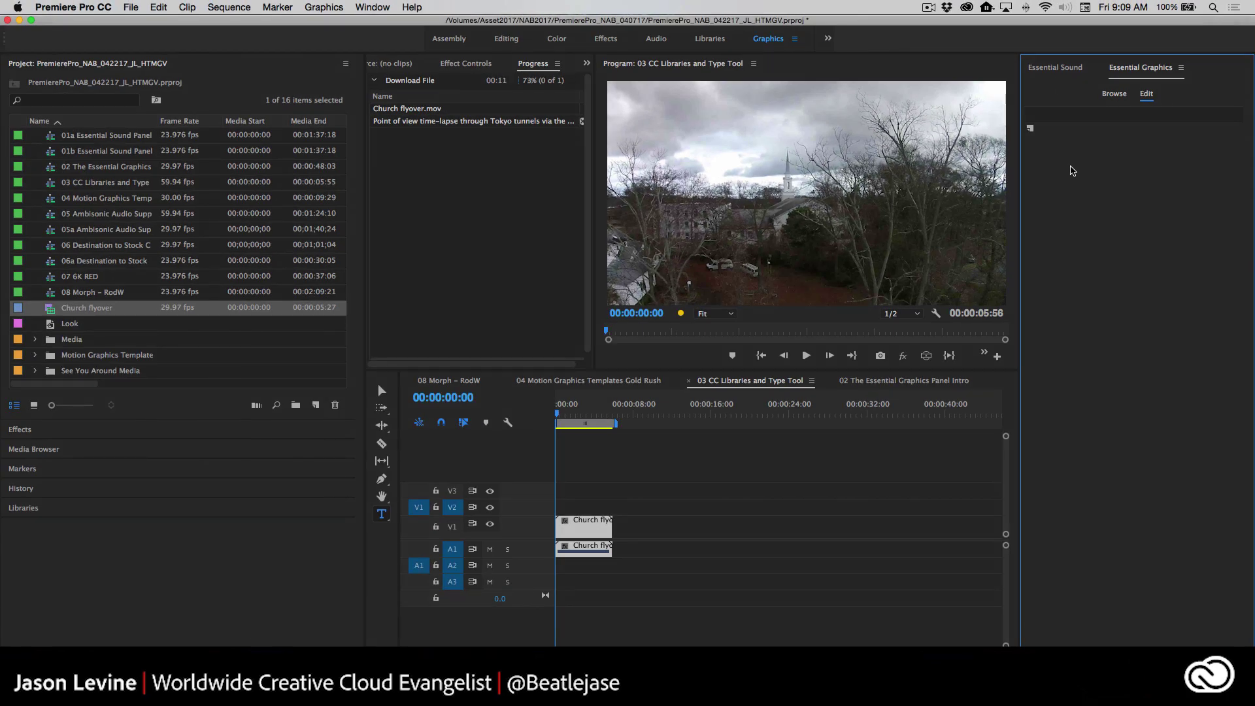
left_click(774, 180)
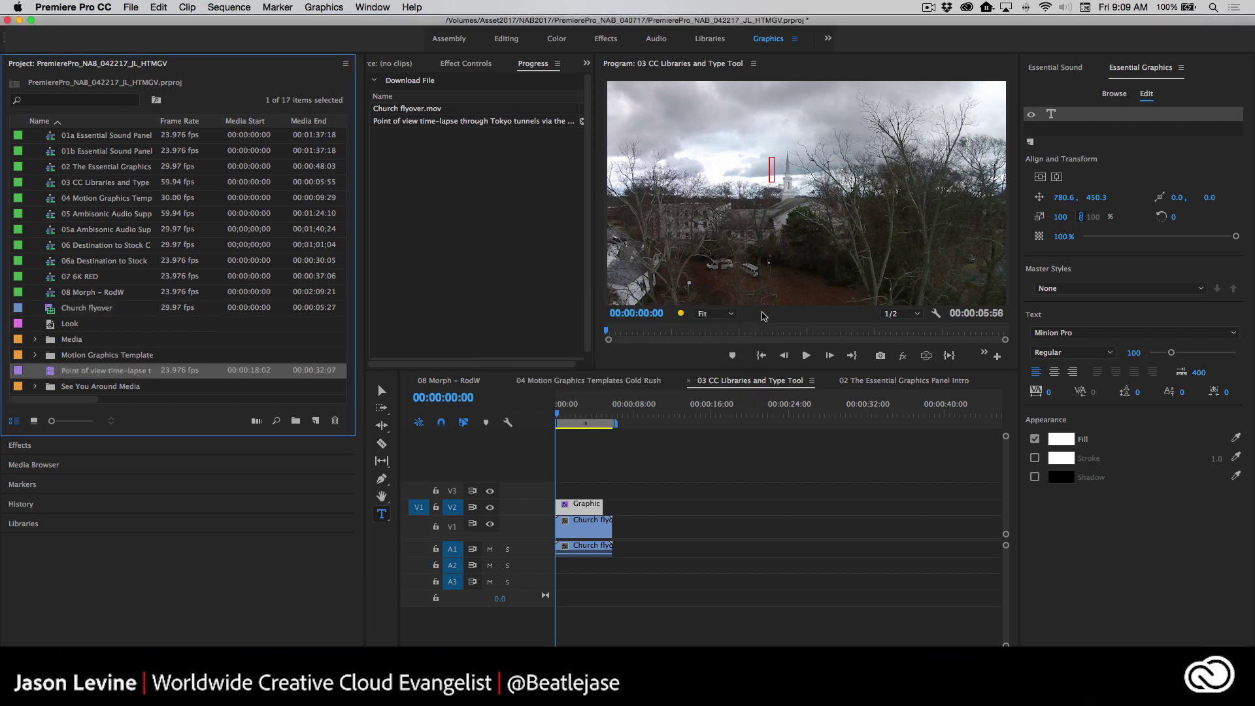
- Type the title ASSISTANT DIRECTOR and select its text
left_click(771, 173)
type("ASSISTANT")
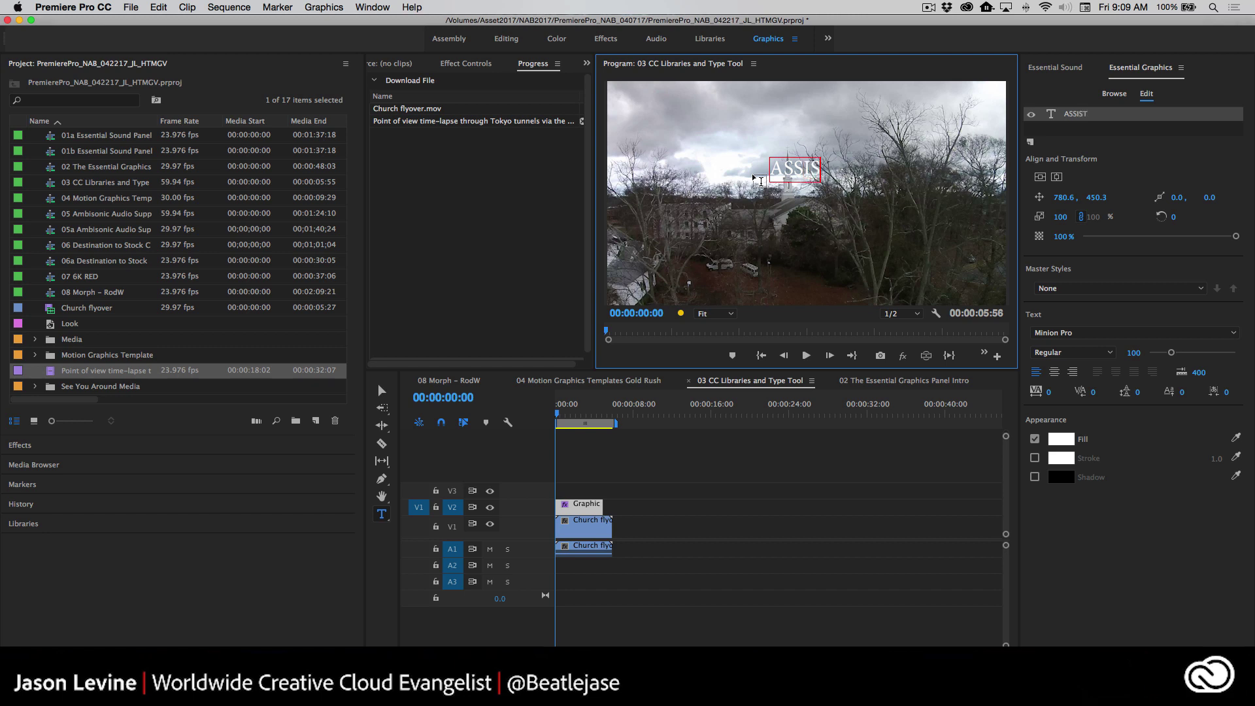
type("CTOR")
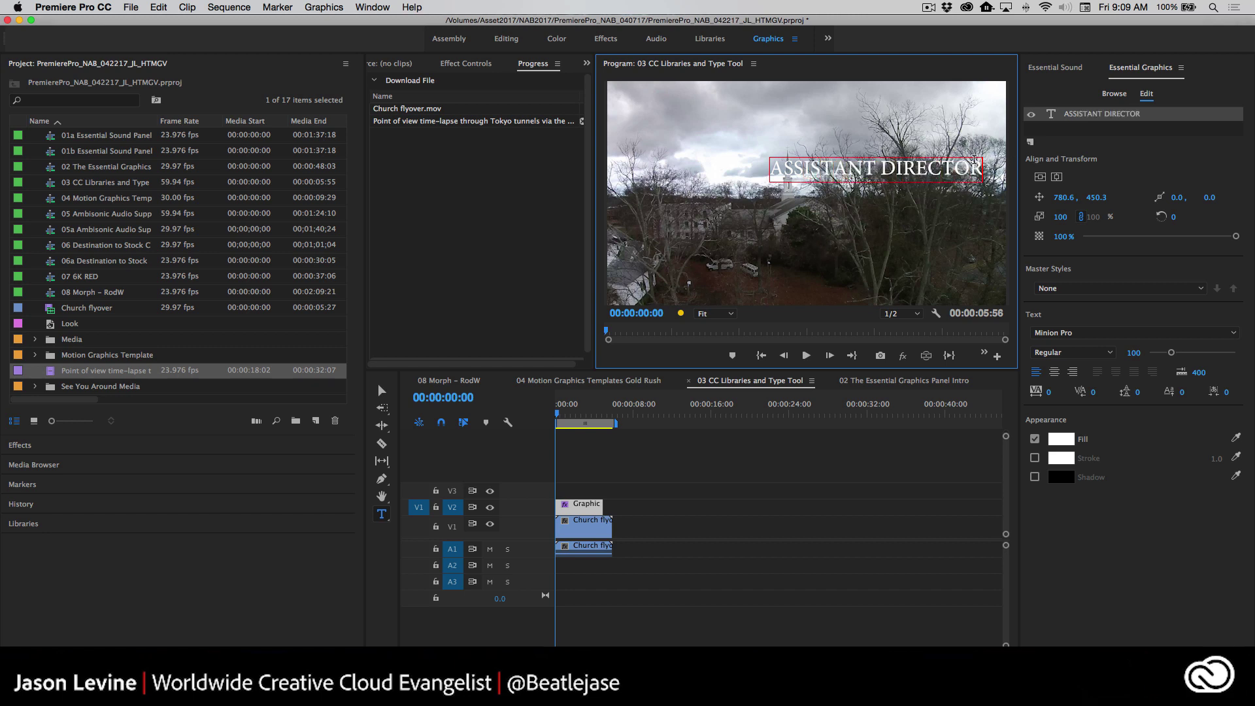
left_click_drag(978, 162, 760, 179)
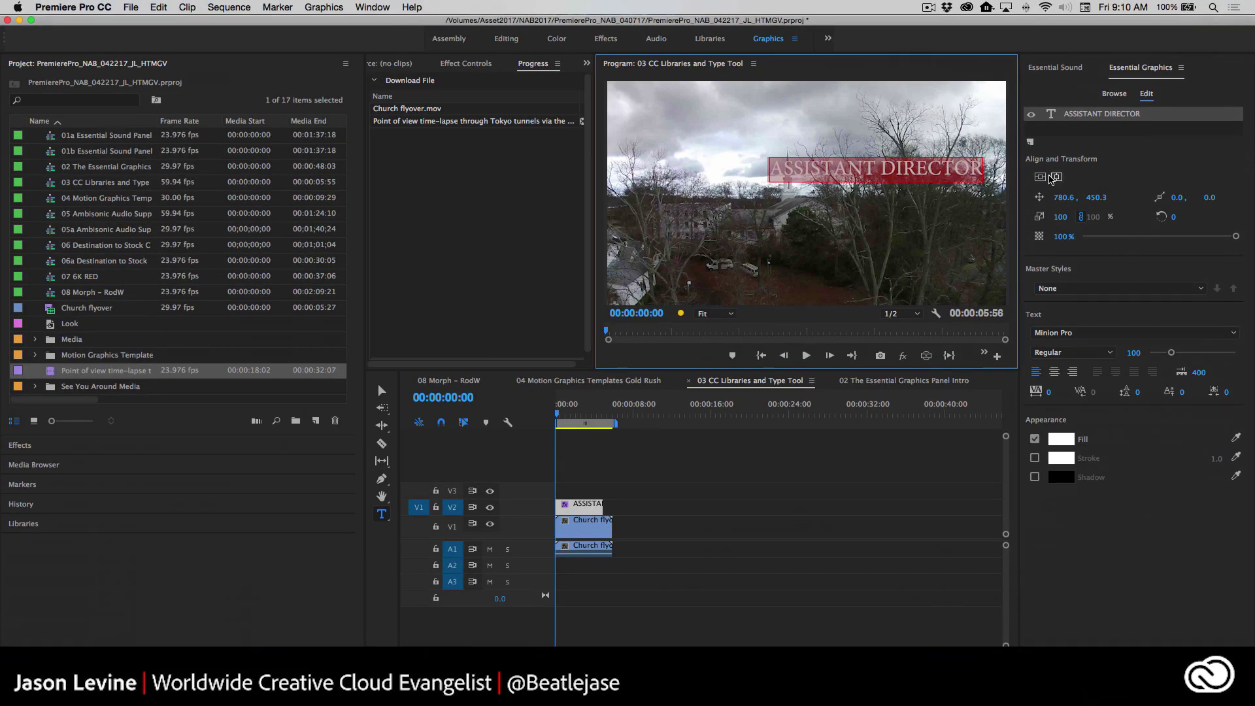
- Centre the title, move it higher to about 445.6, 431.3, and reselect its text
left_click(1042, 179)
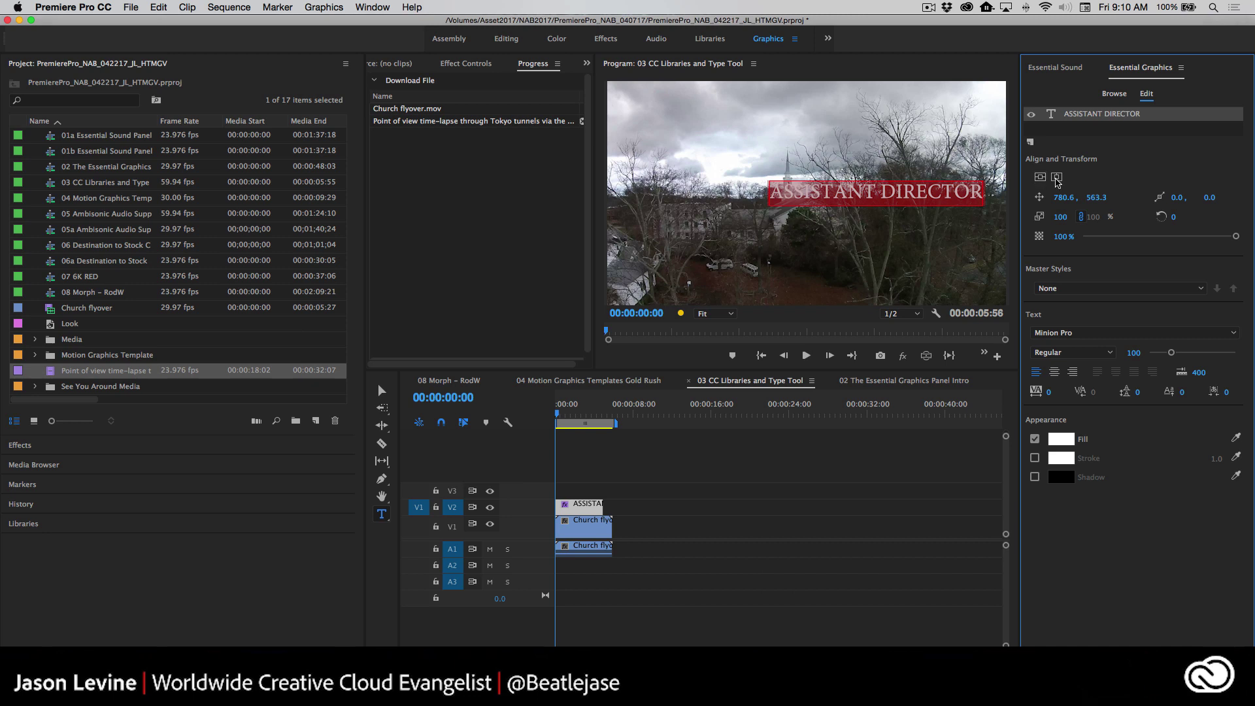
left_click(1057, 178)
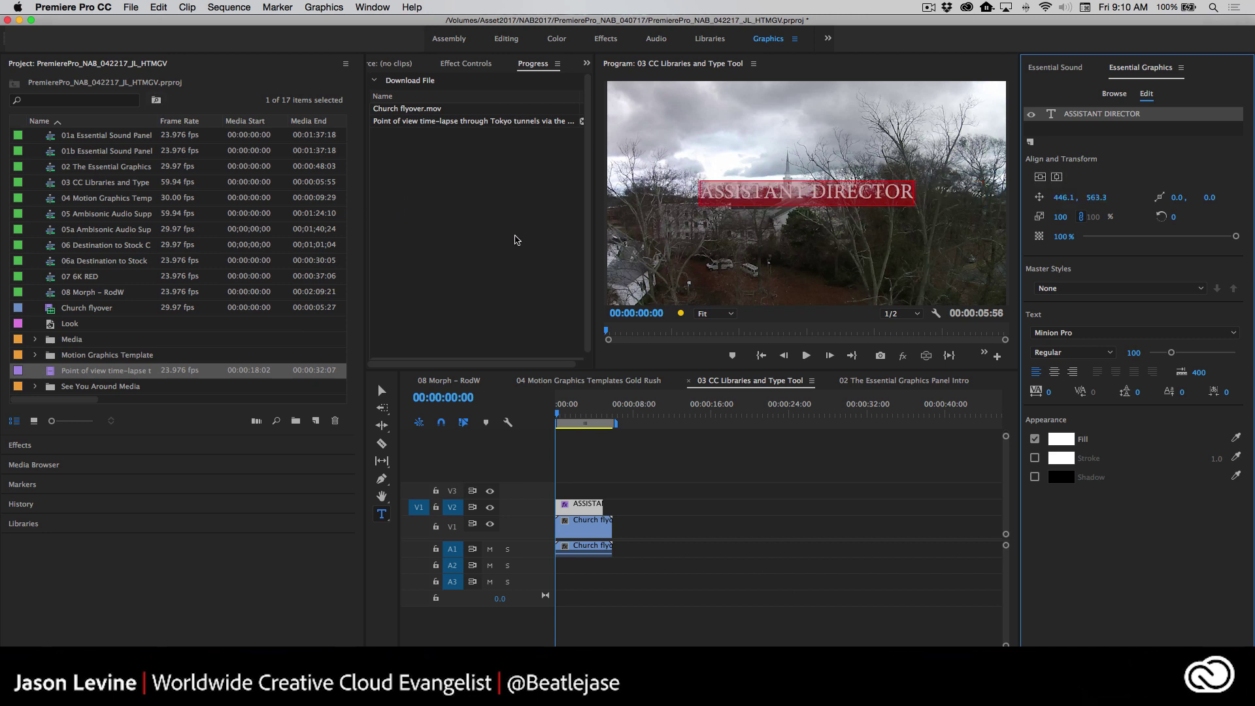
left_click(378, 393)
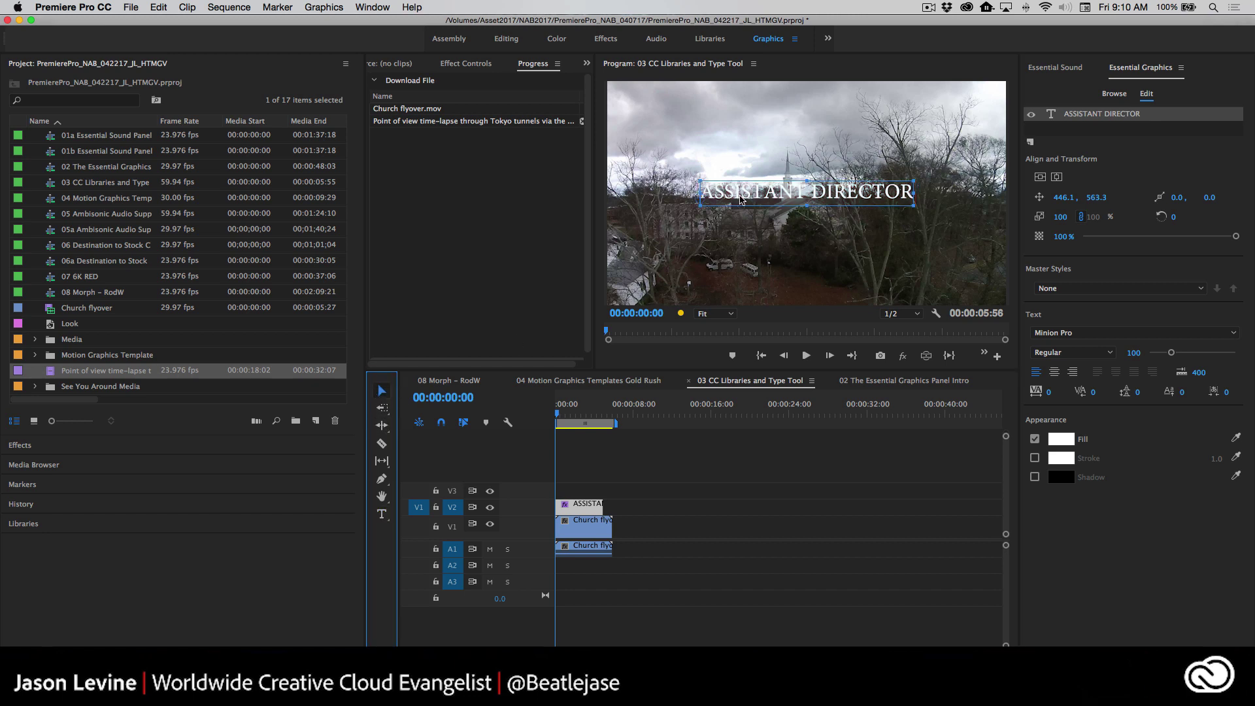
left_click_drag(751, 196, 752, 167)
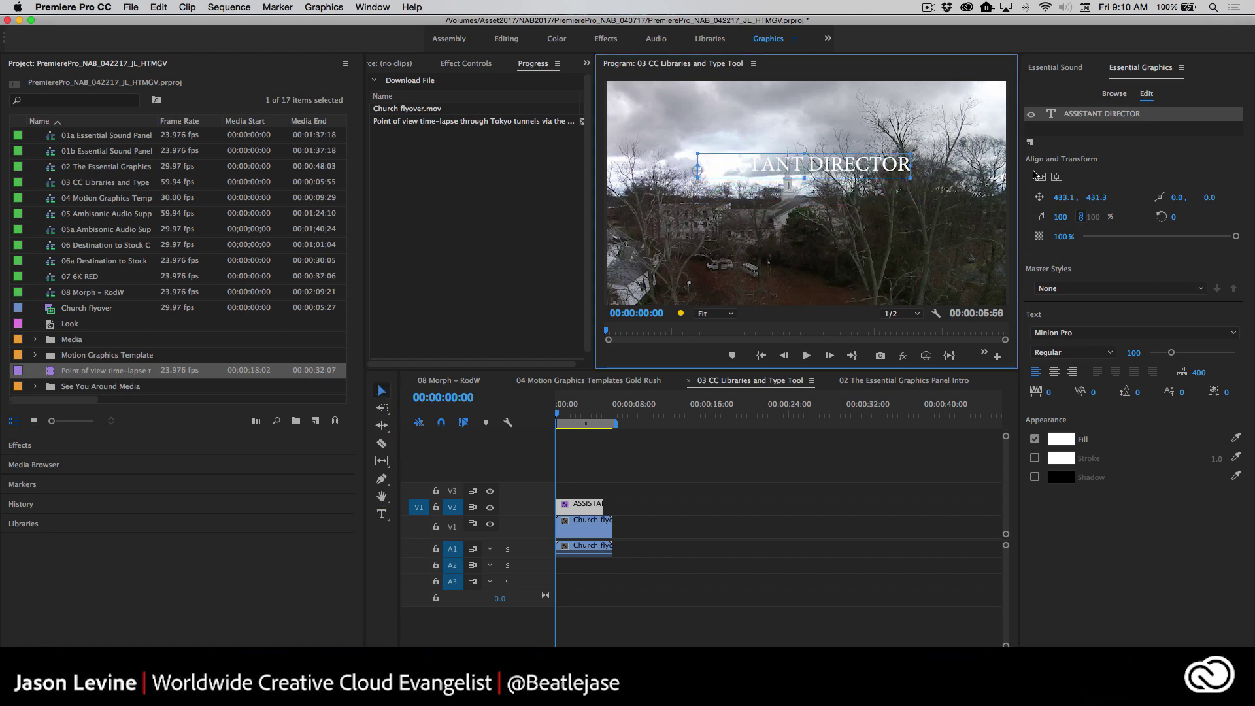
left_click(1056, 178)
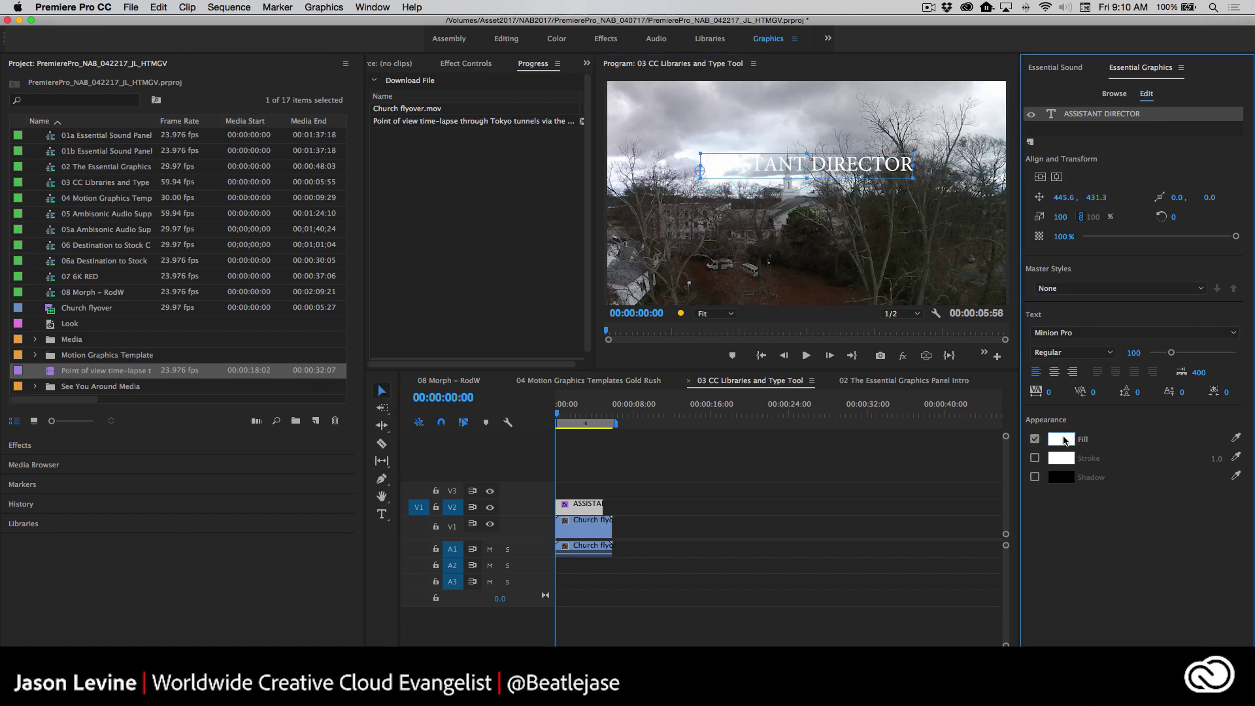
left_click(382, 514)
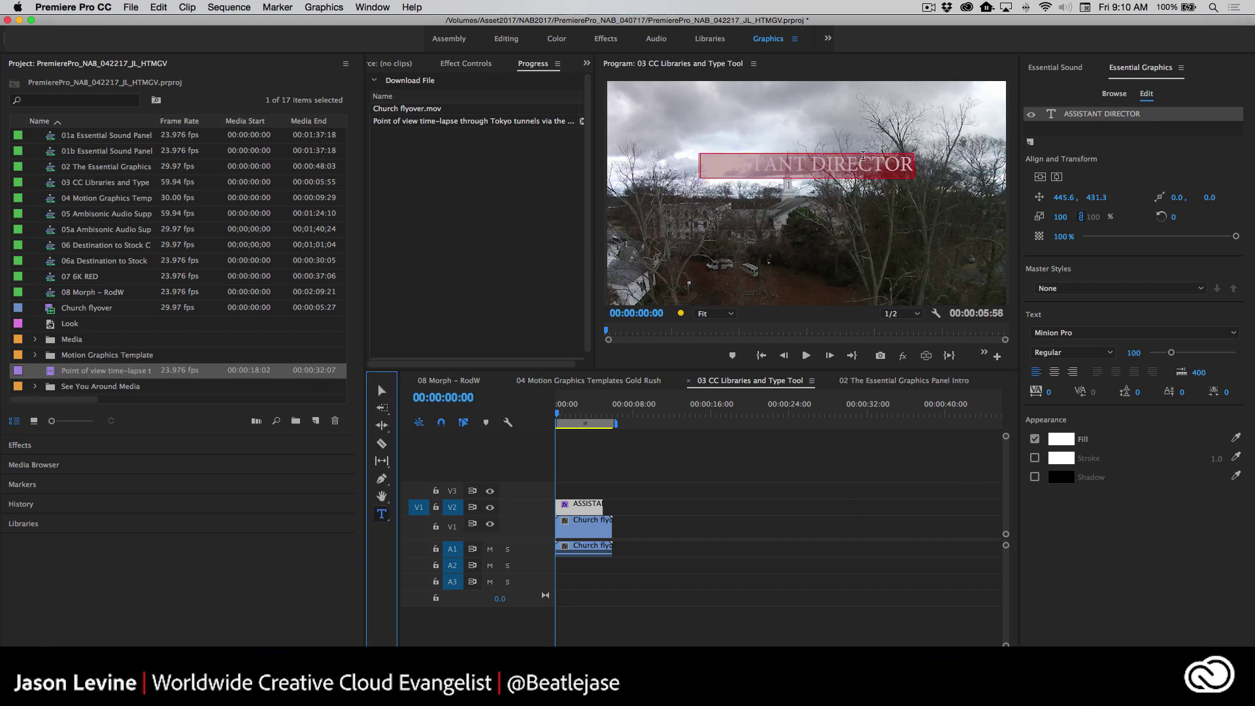
left_click(908, 166)
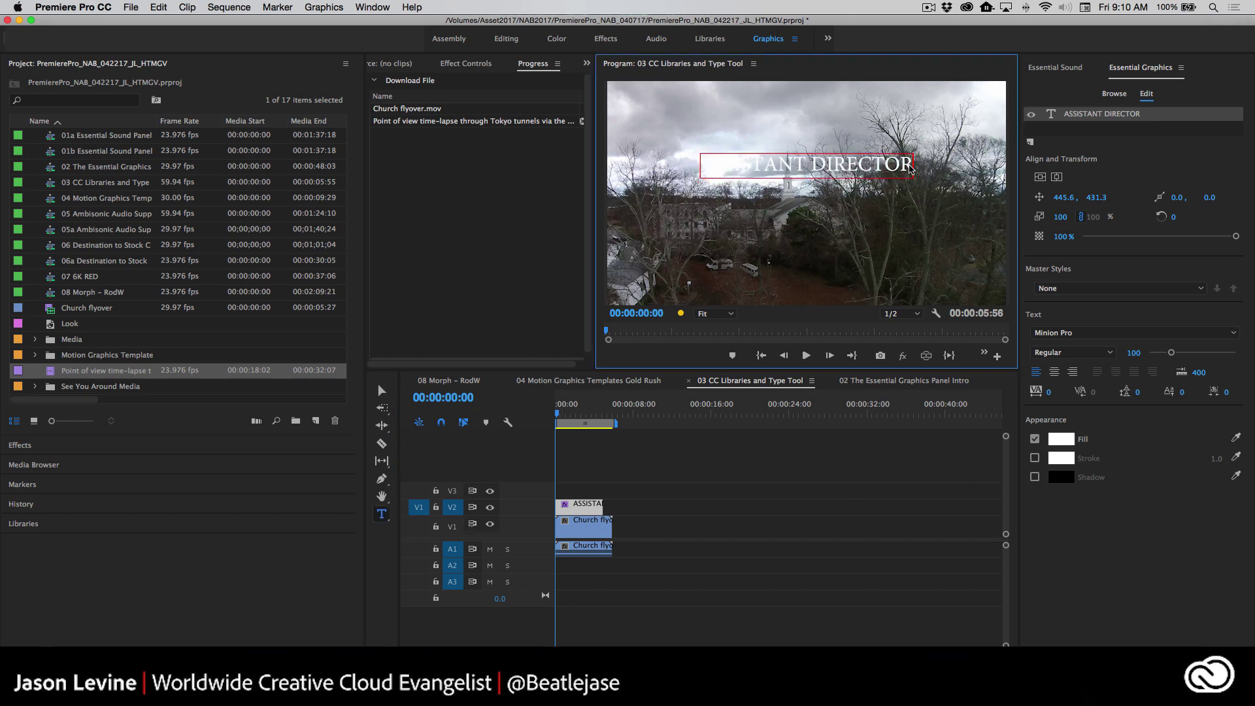
left_click_drag(908, 166, 698, 168)
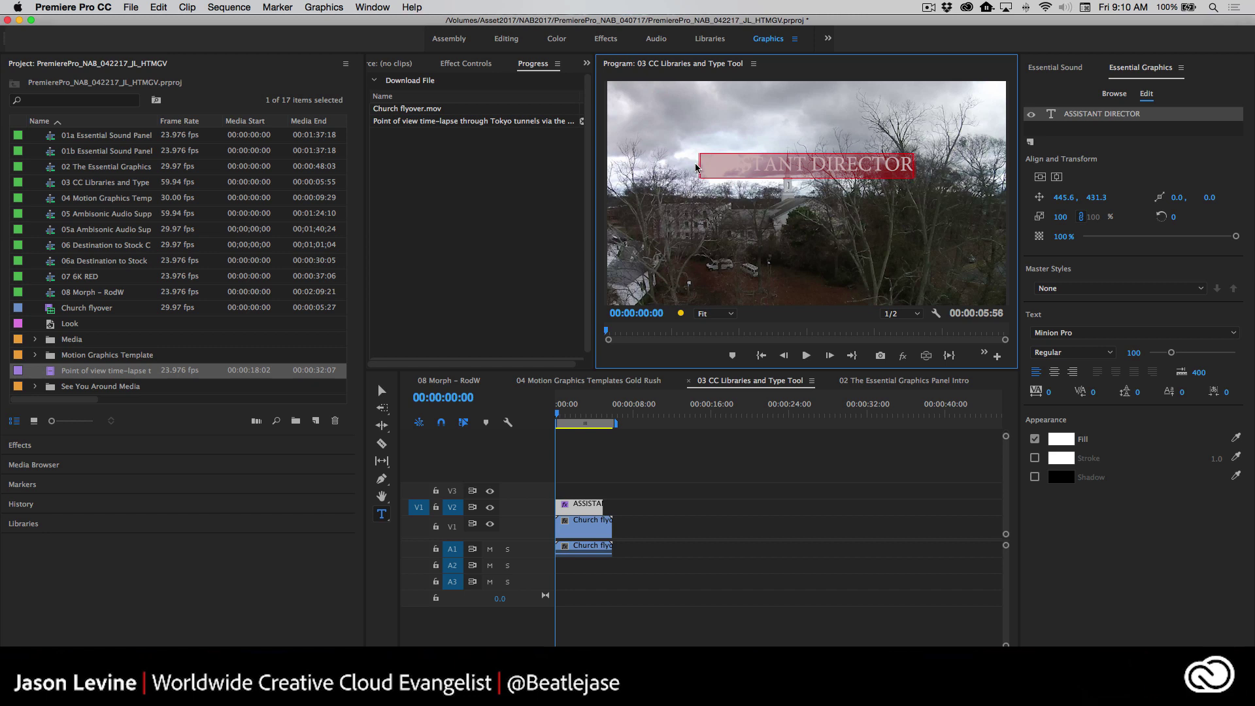
- Change the title's fill from white to pale peach FFDCA7
left_click(1060, 438)
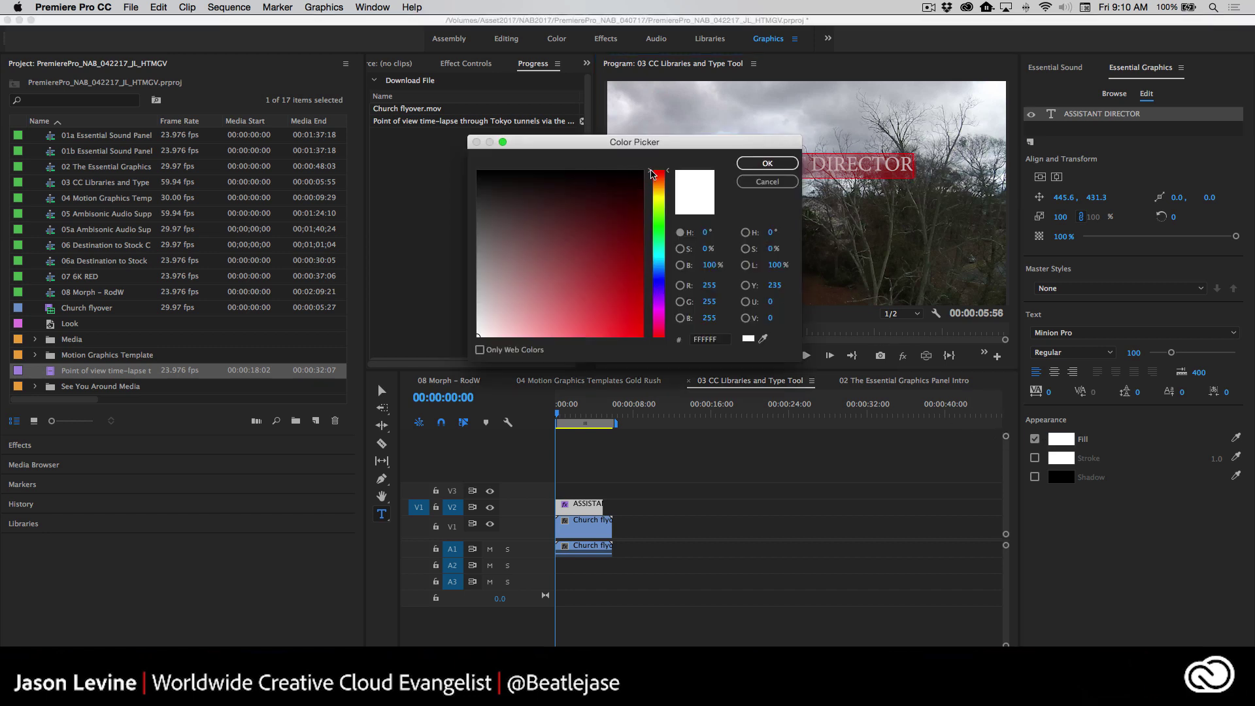
mouse_move(651, 174)
left_mouse_down()
mouse_move(651, 201)
mouse_move(651, 188)
left_mouse_up()
left_click_drag(546, 307, 534, 337)
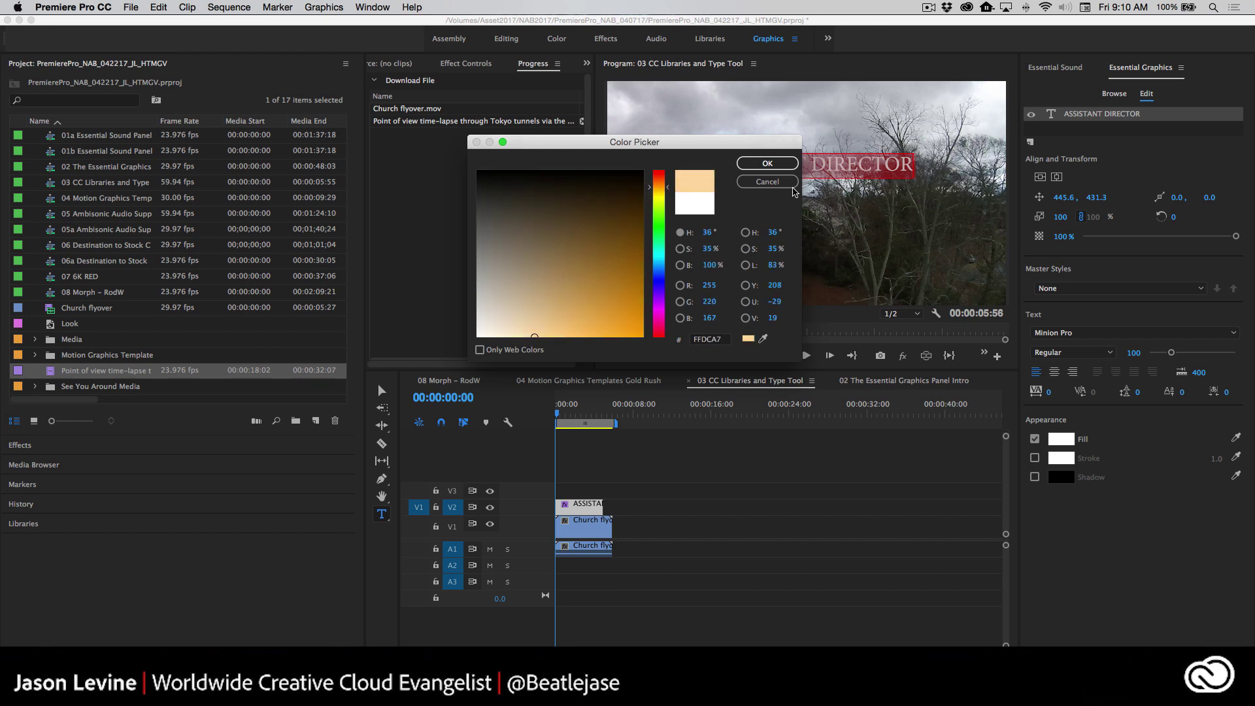
left_click(768, 165)
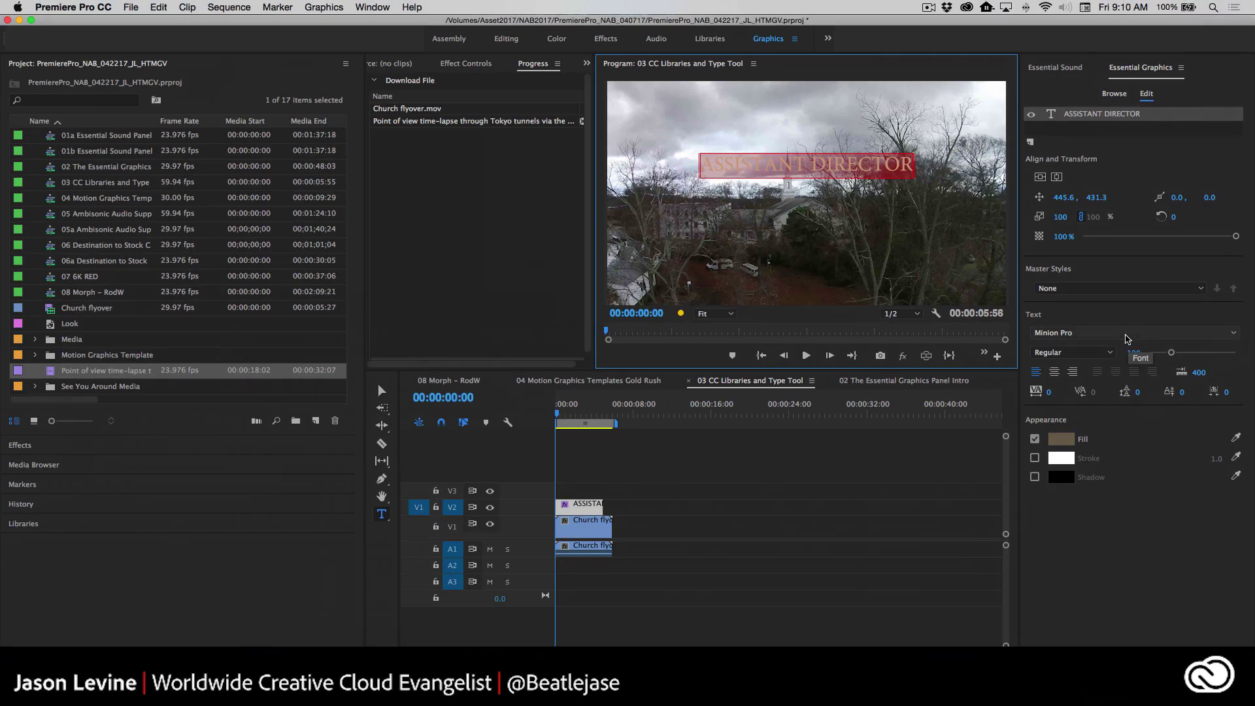
- Scroll through the font list to set the title in Paralucent
scroll(1125, 335, "down", 1)
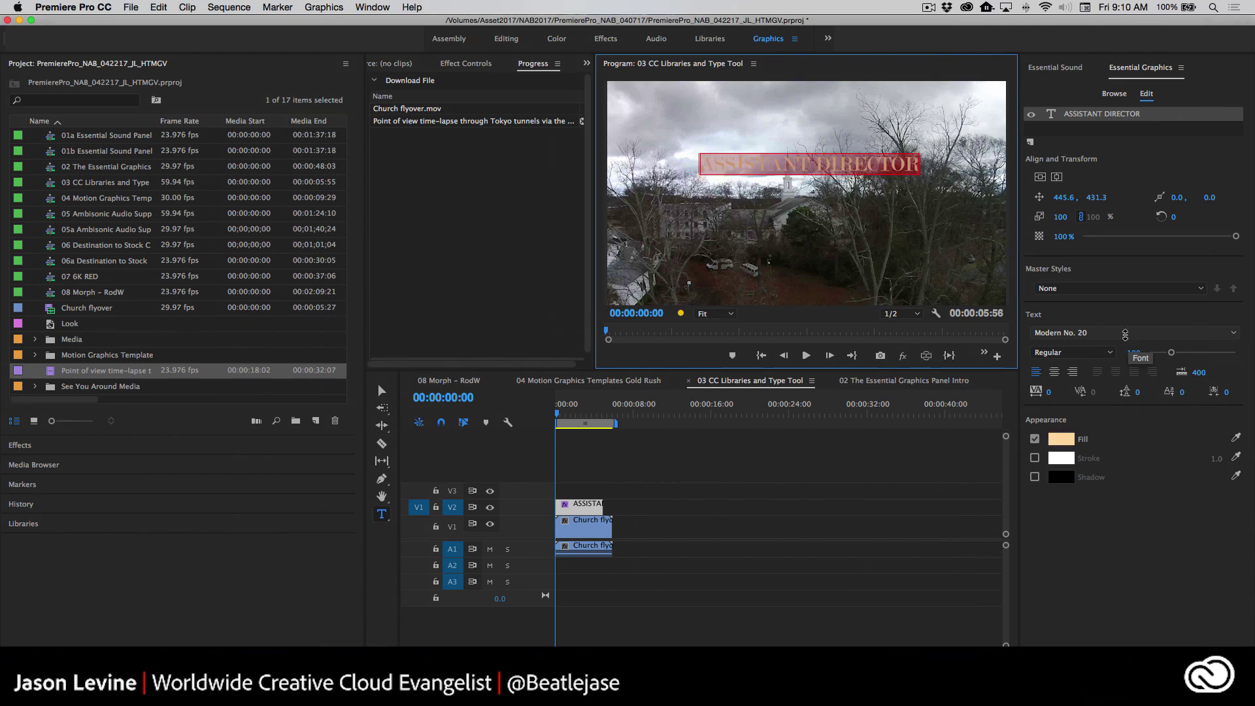
scroll(1124, 335, "down", 5)
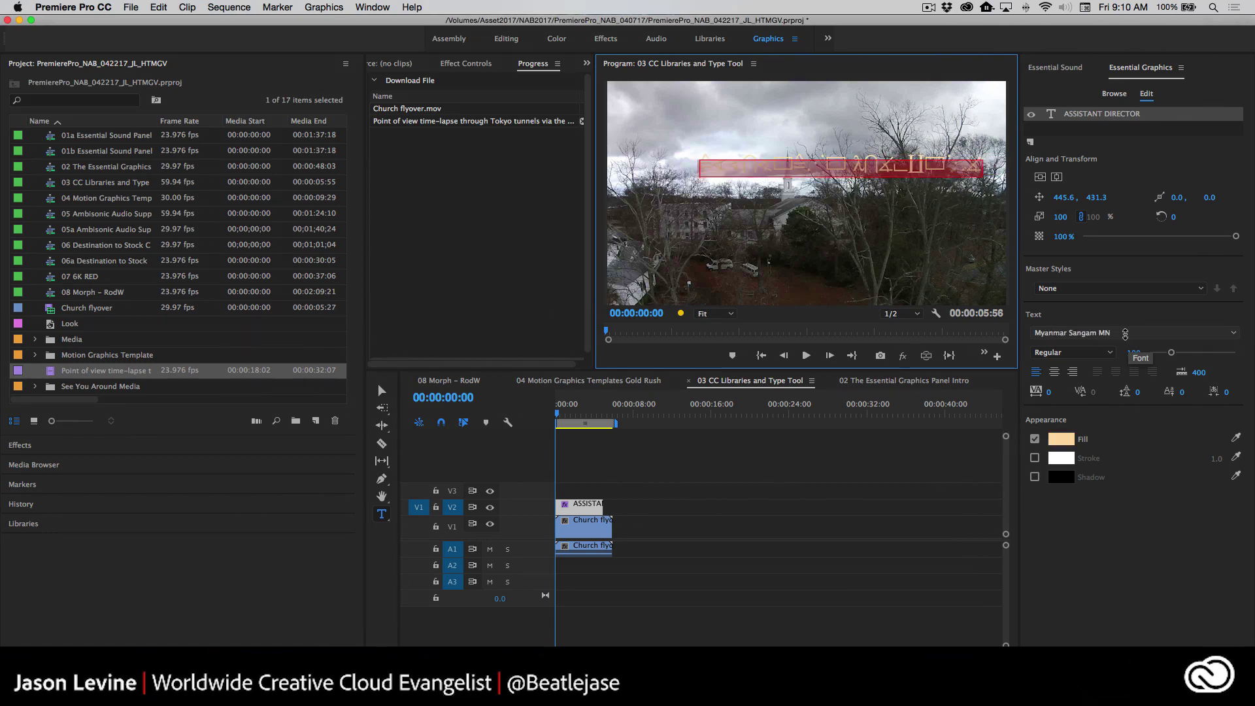
scroll(1124, 335, "down", 2)
scroll(1125, 335, "down", 3)
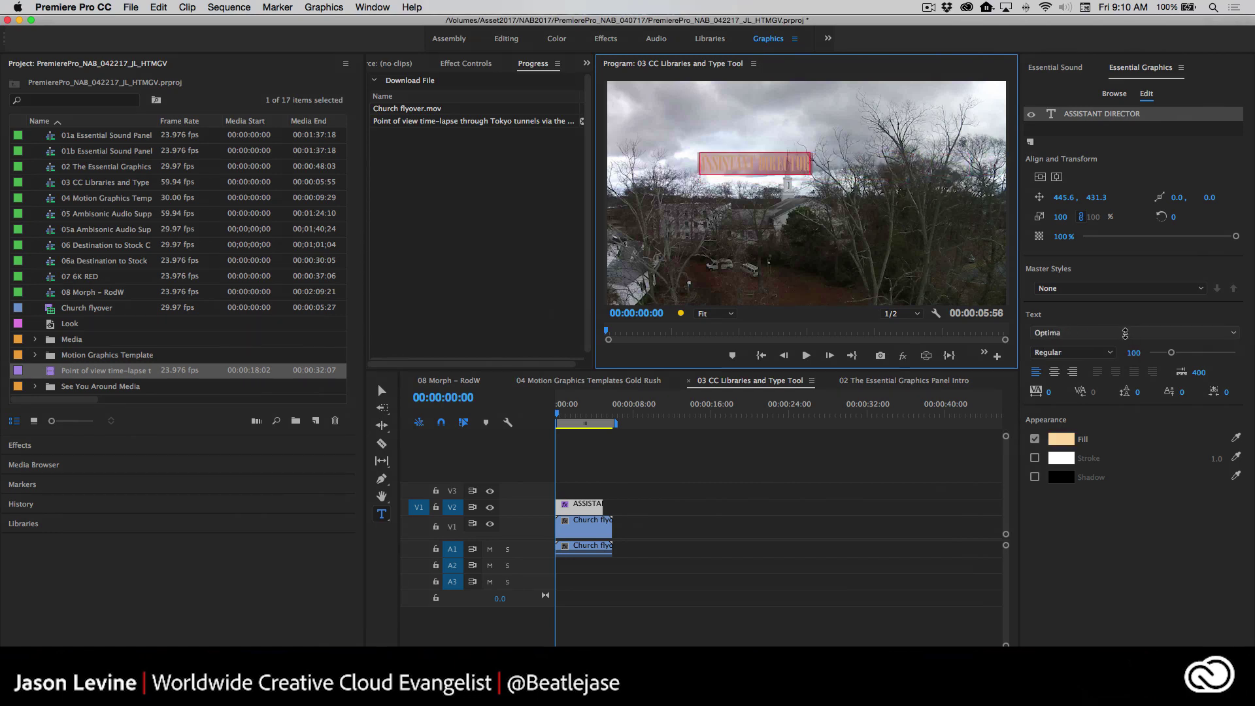
scroll(1125, 333, "up", 2)
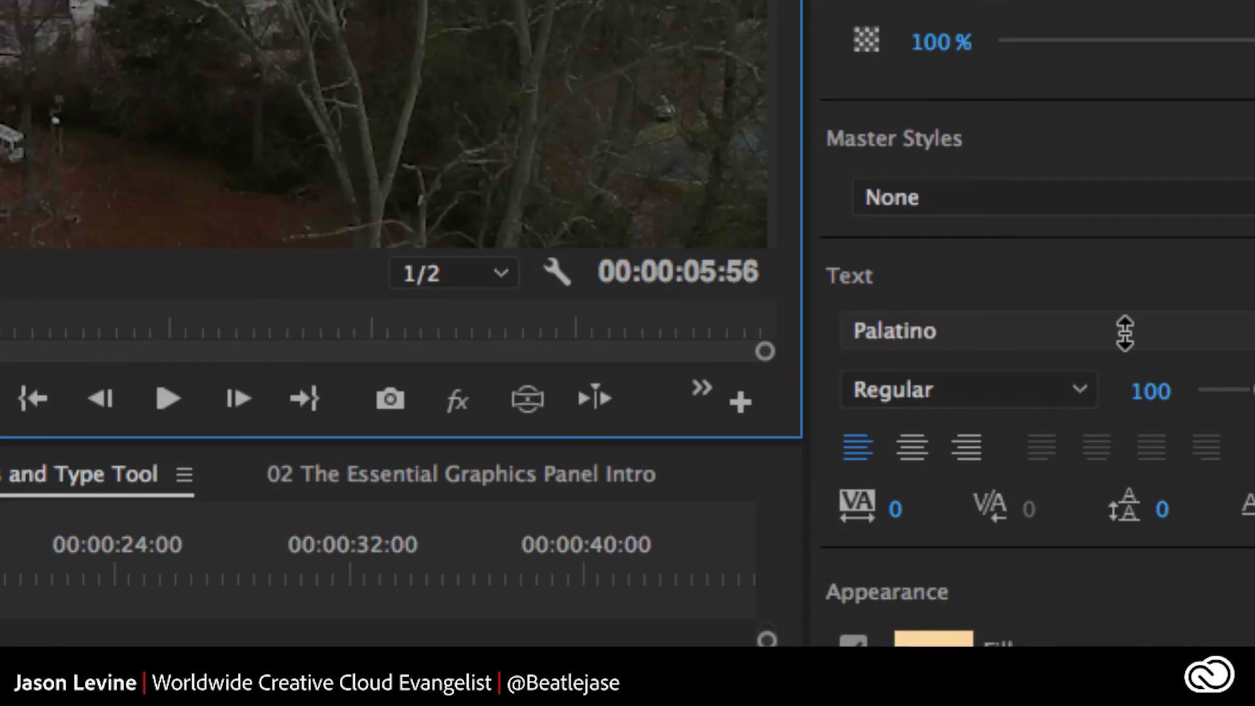
scroll(1125, 334, "up", 2)
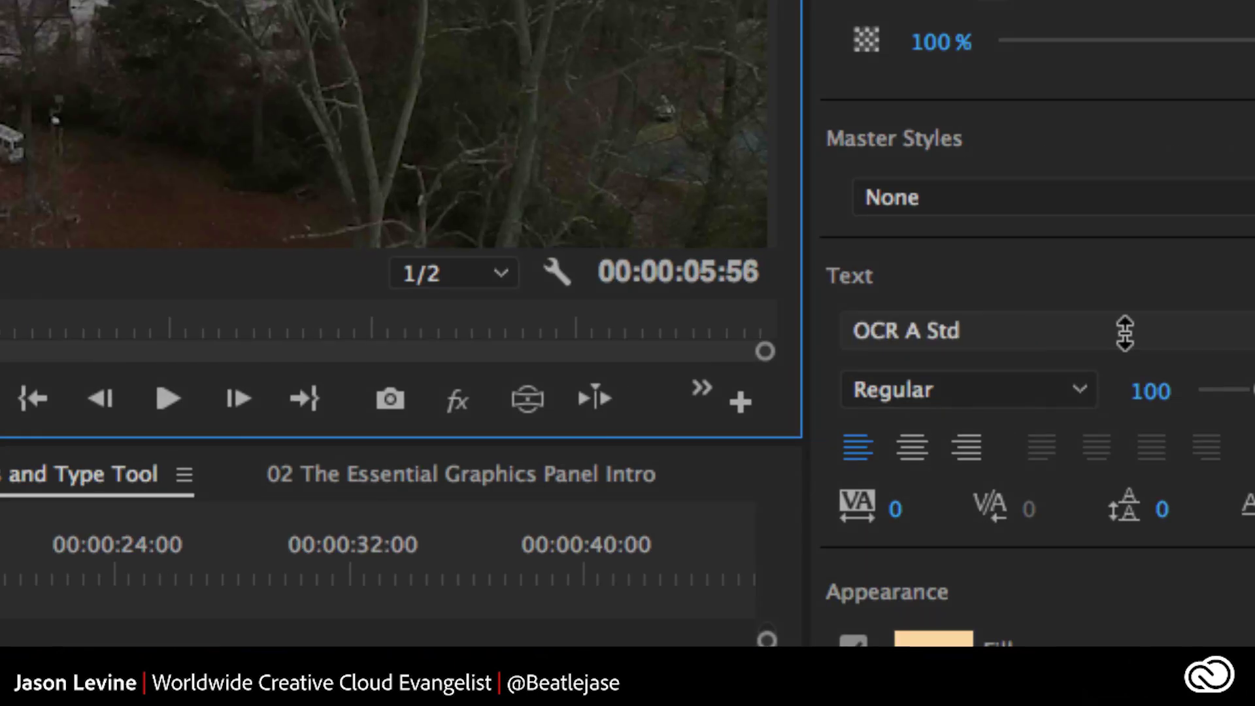
scroll(1125, 334, "down", 5)
scroll(1124, 333, "down", 2)
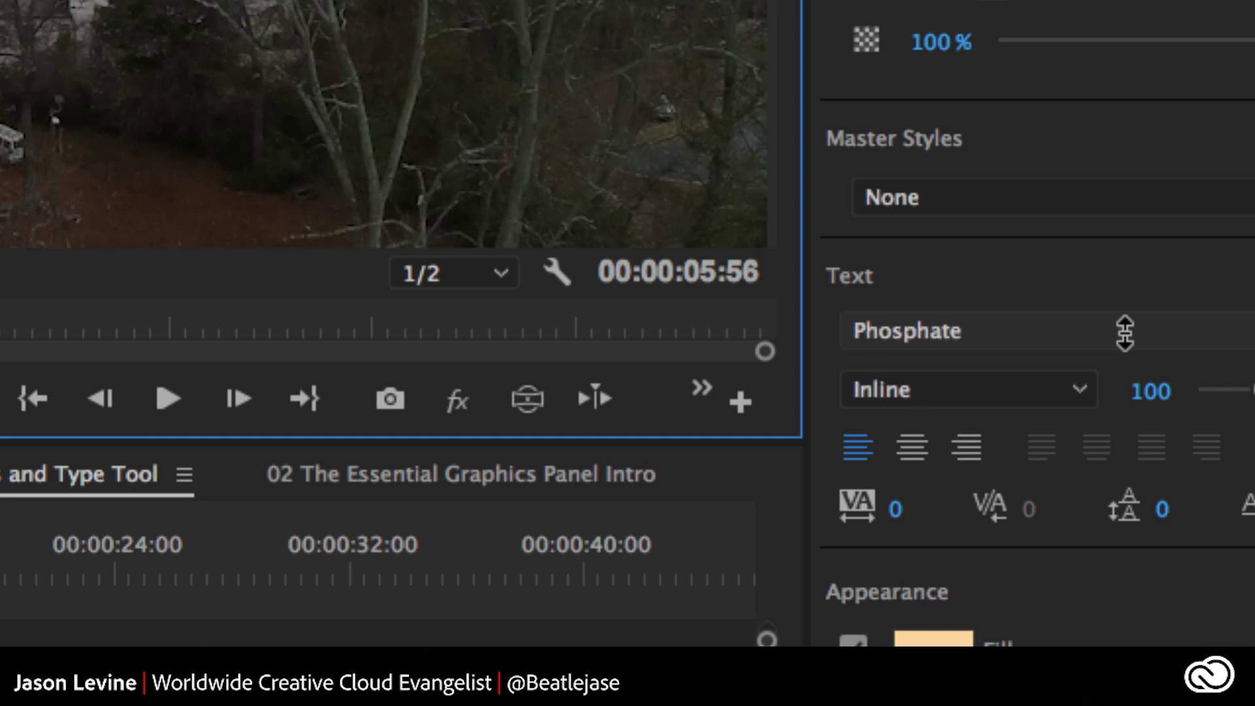
scroll(1125, 331, "down", 1)
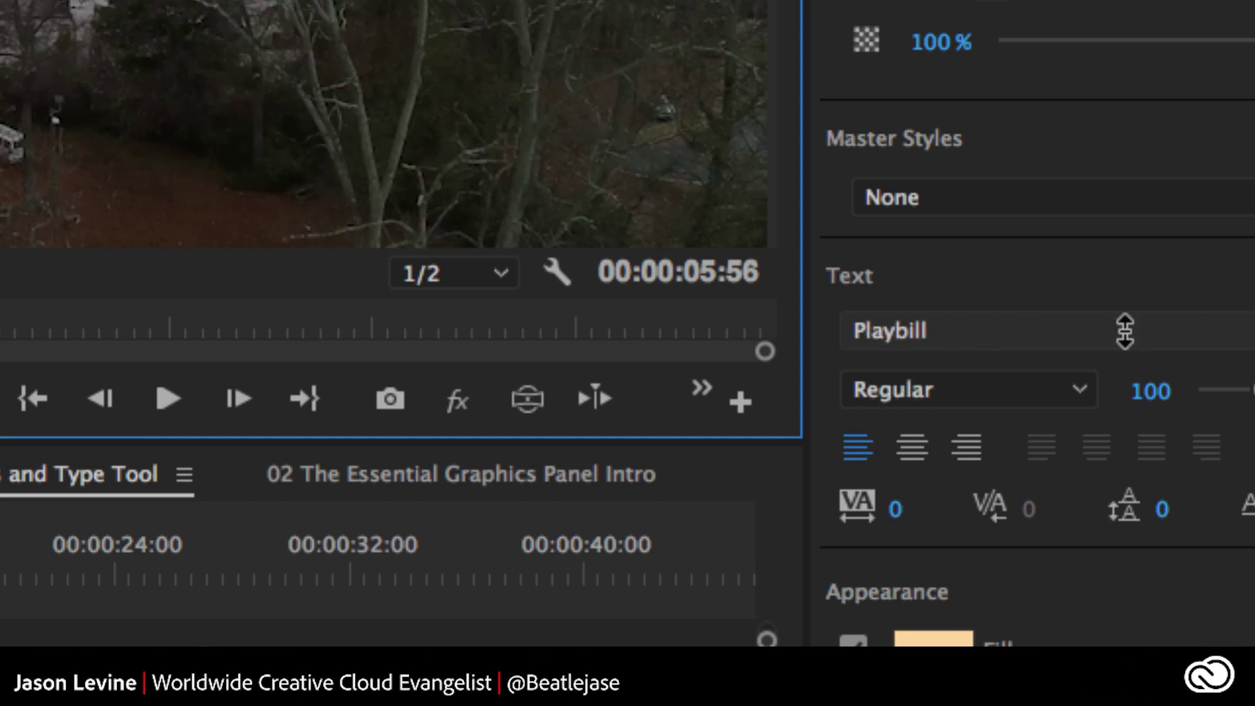
scroll(1125, 331, "down", 6)
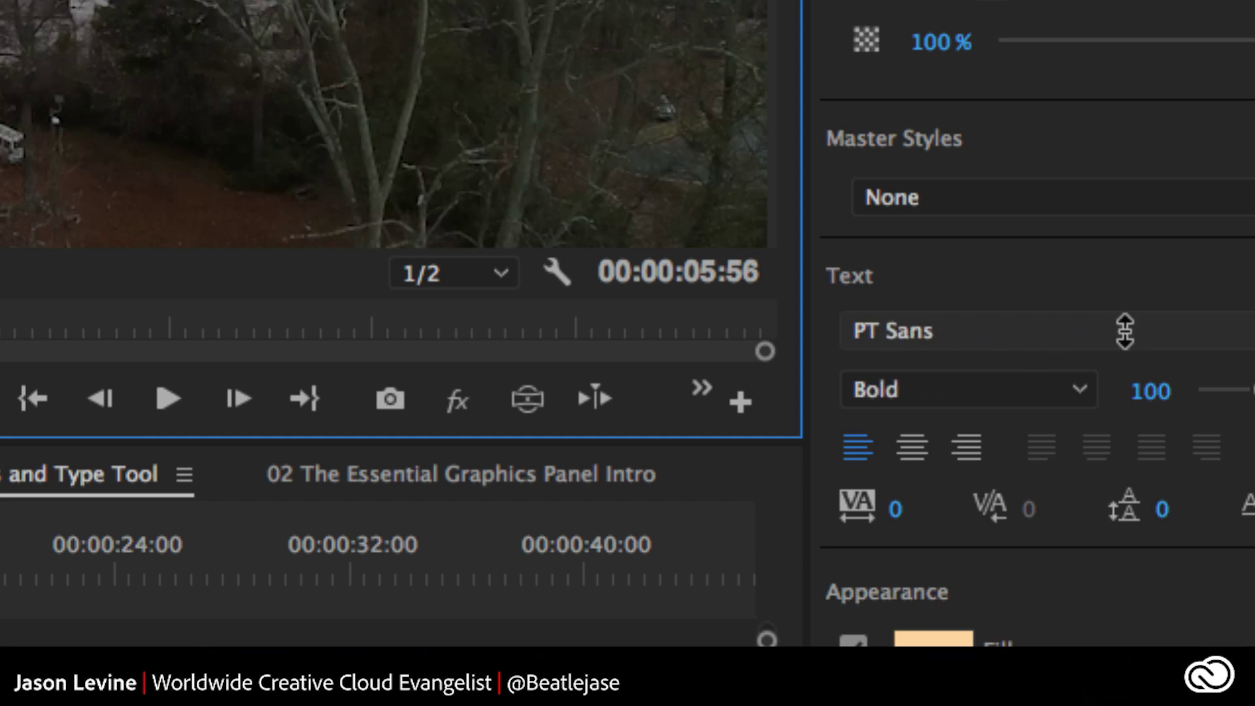
scroll(1124, 331, "up", 9)
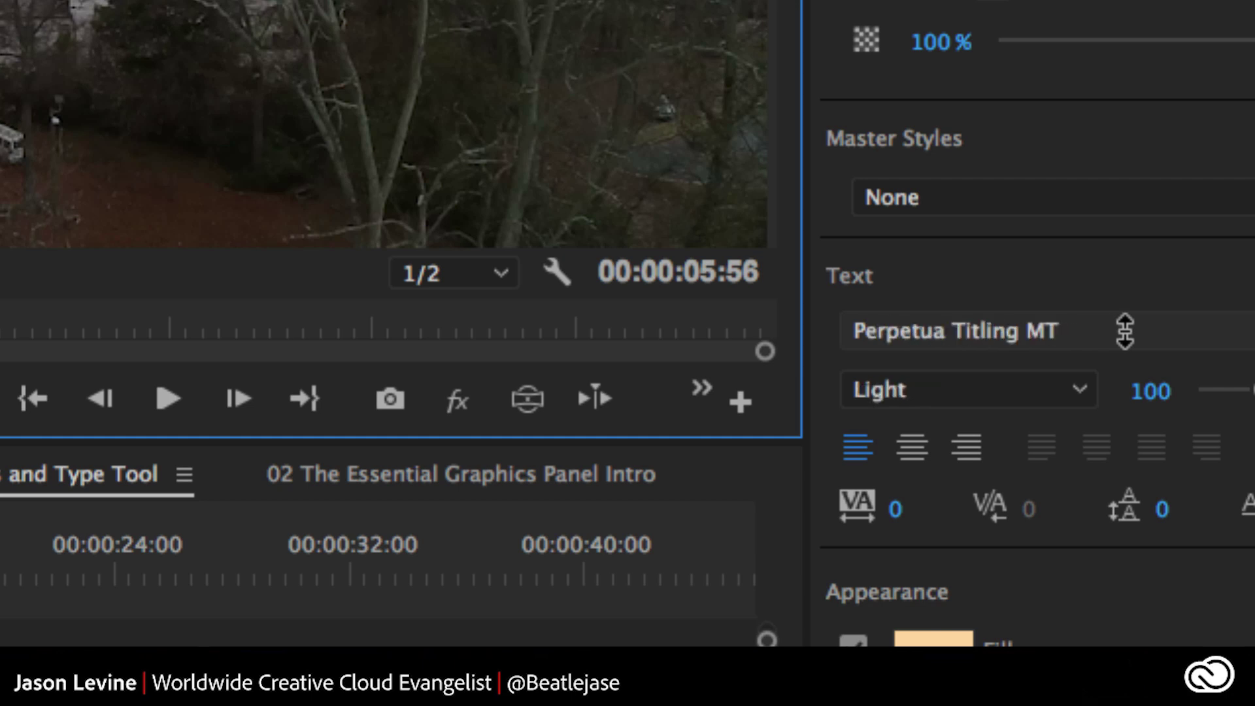
scroll(1125, 331, "up", 3)
scroll(1125, 332, "down", 1)
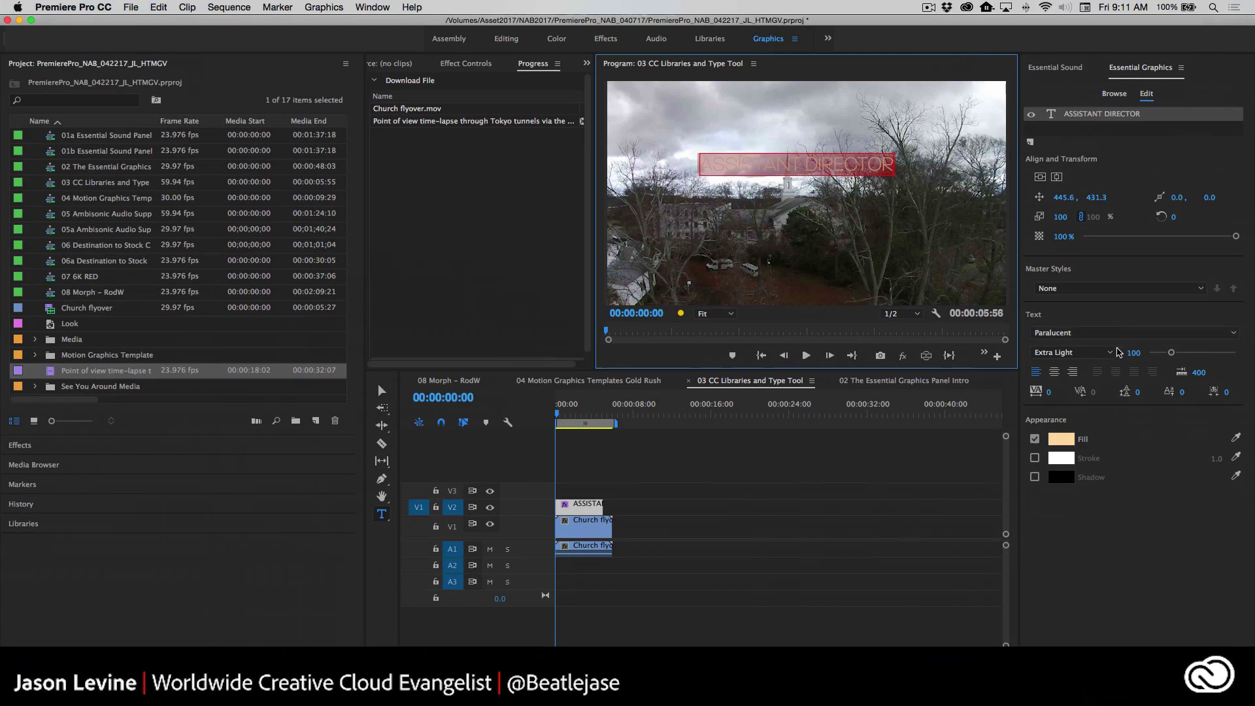
- Set the title to size 82, Extra Light weight, centred horizontally
left_click_drag(1171, 352, 1169, 355)
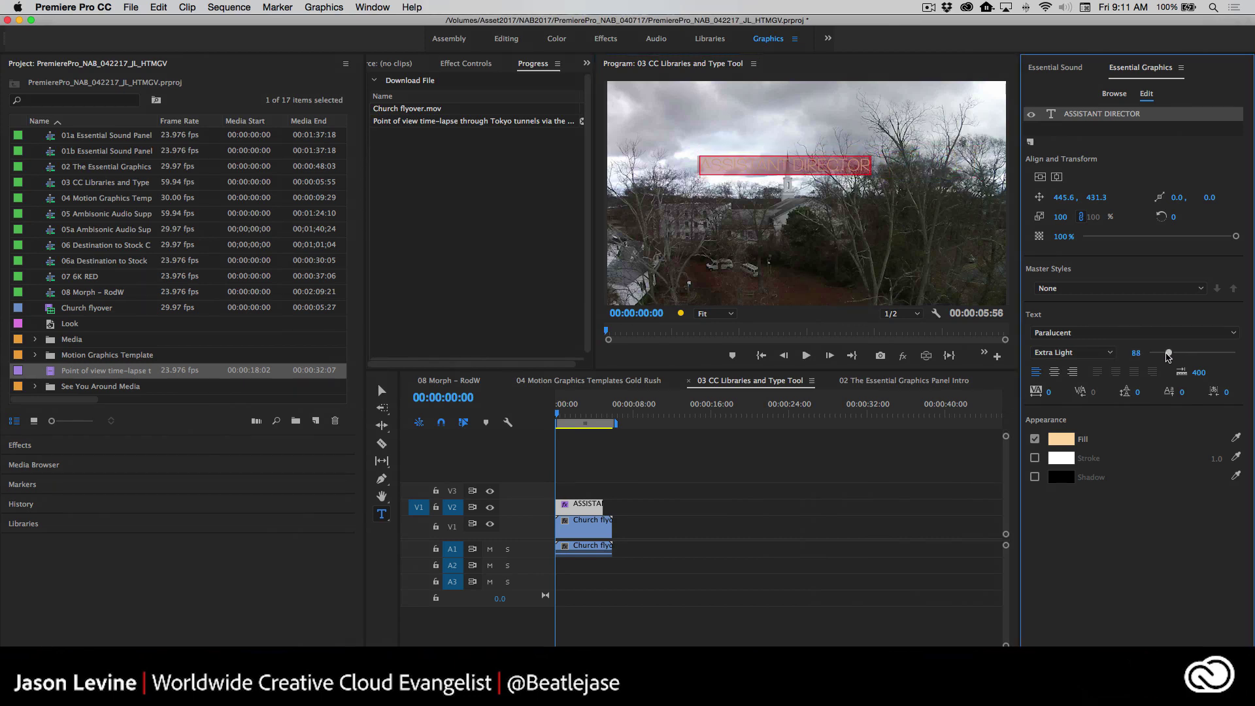
left_click_drag(1168, 355, 1167, 356)
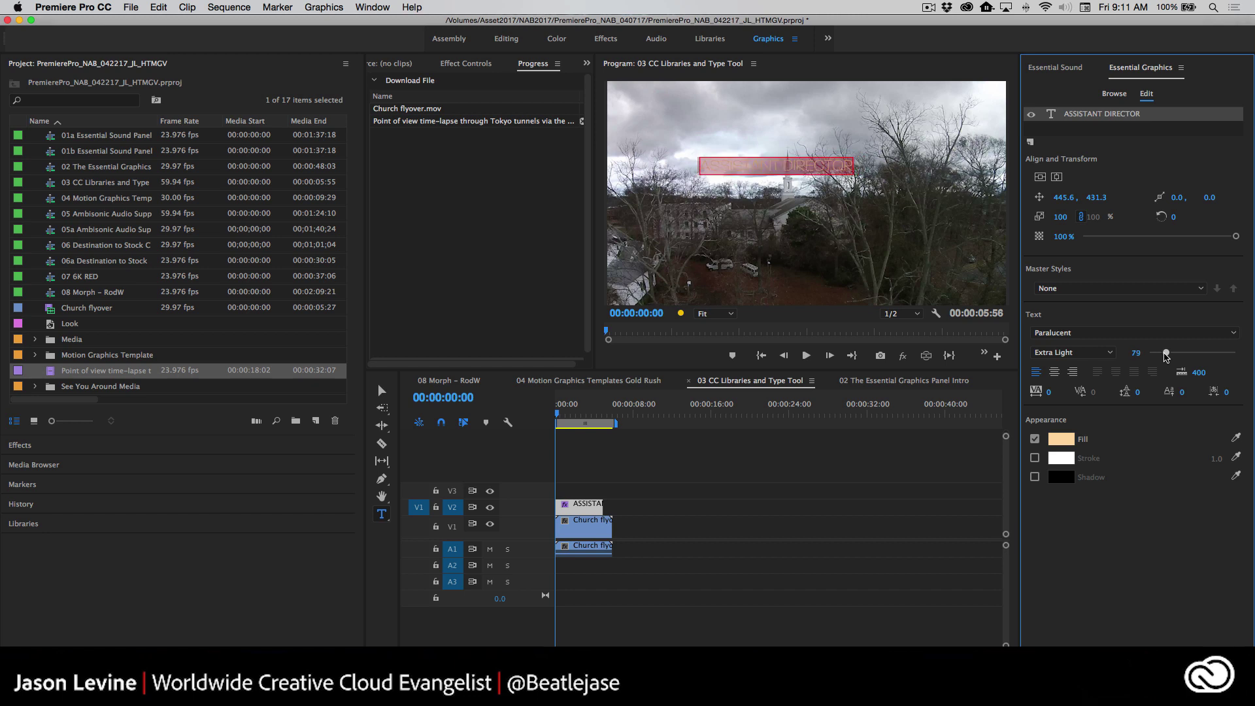
left_click_drag(1167, 356, 1167, 356)
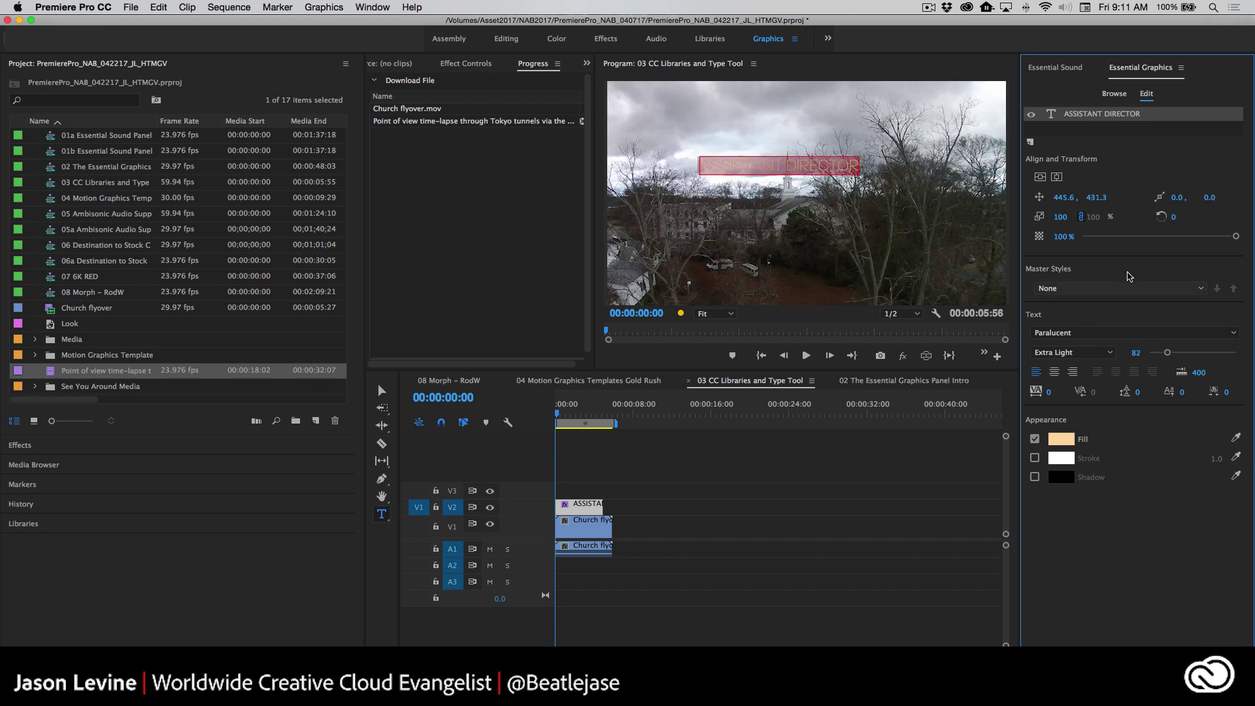
left_click(1056, 177)
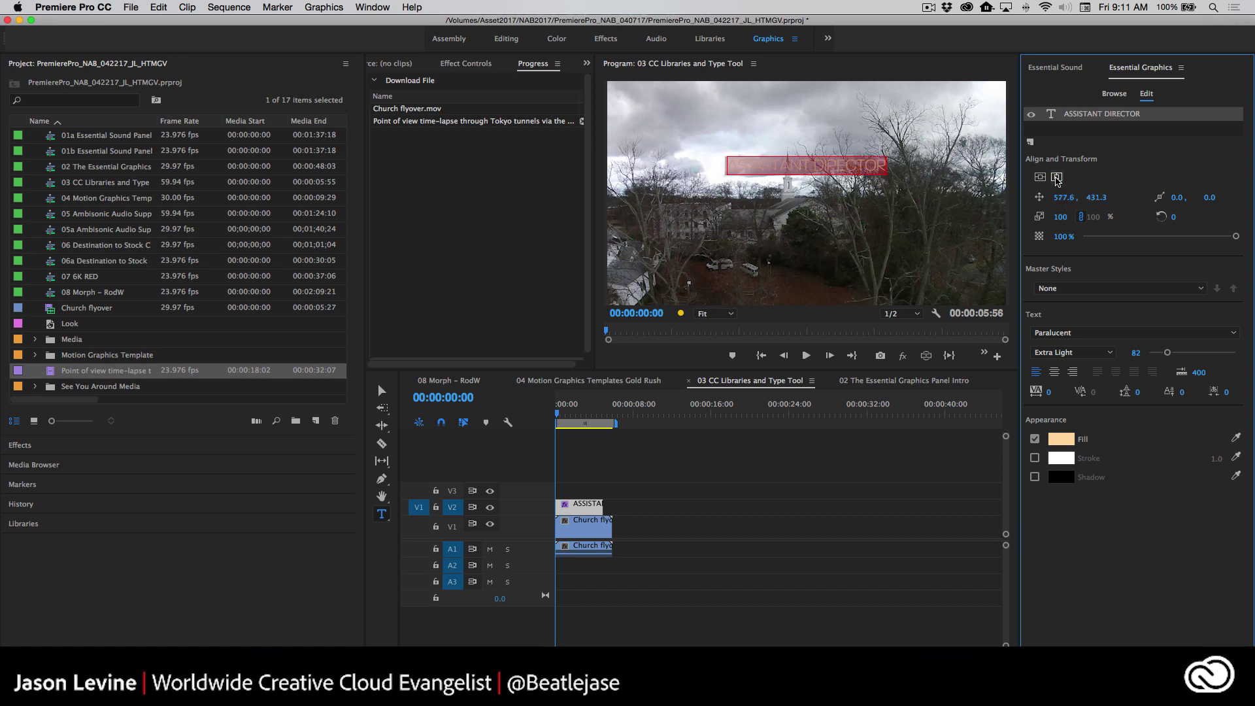
left_click(1103, 354)
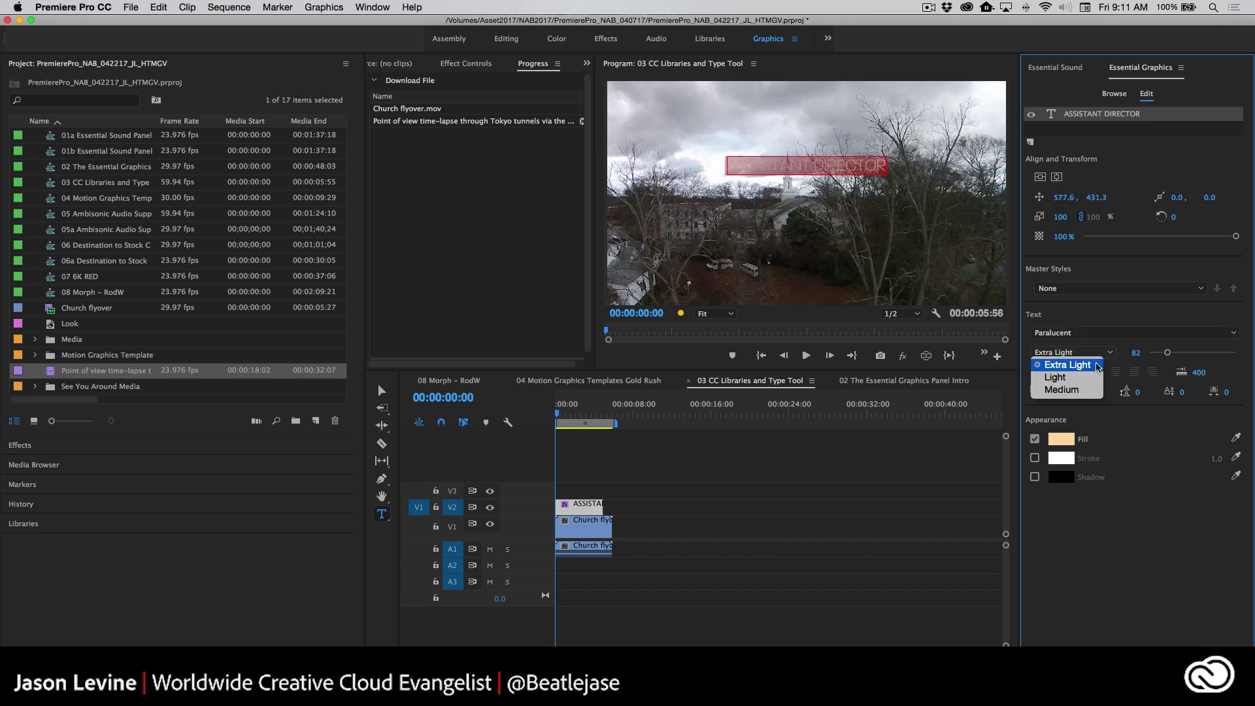
left_click(1094, 367)
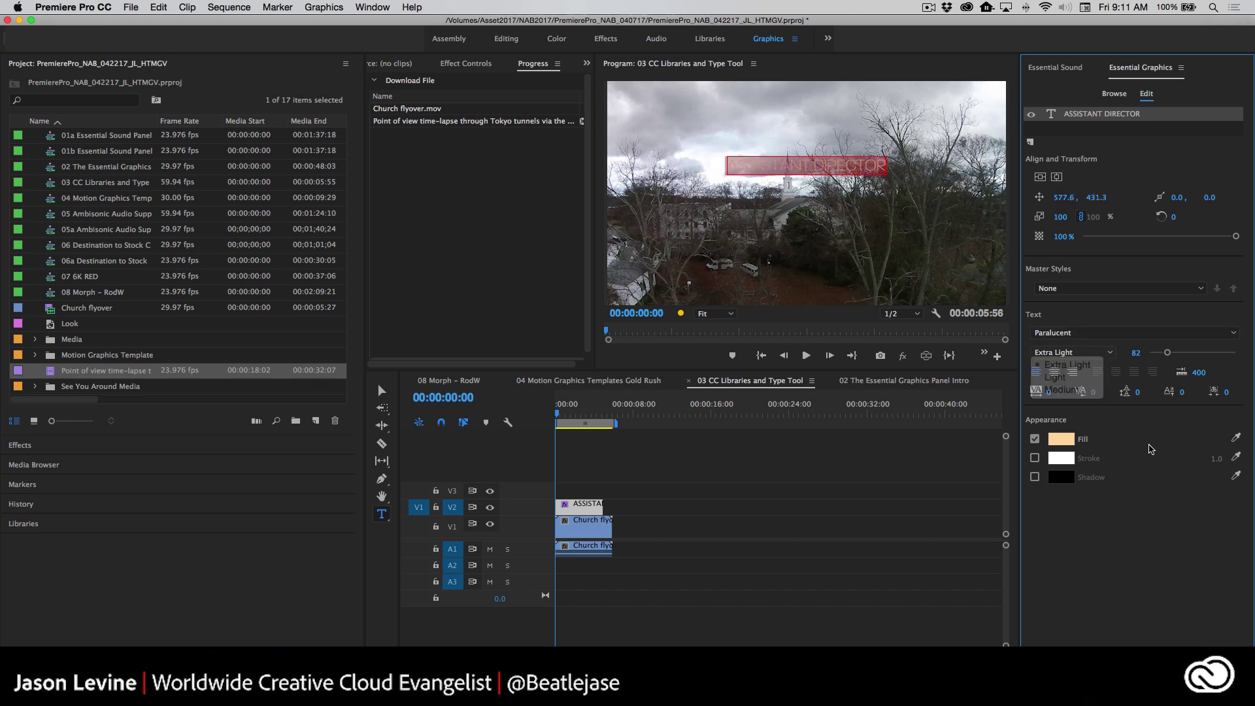
- Switch to the Selection tool and reselect the ASSISTANT DIRECTOR title layer
left_click(383, 549)
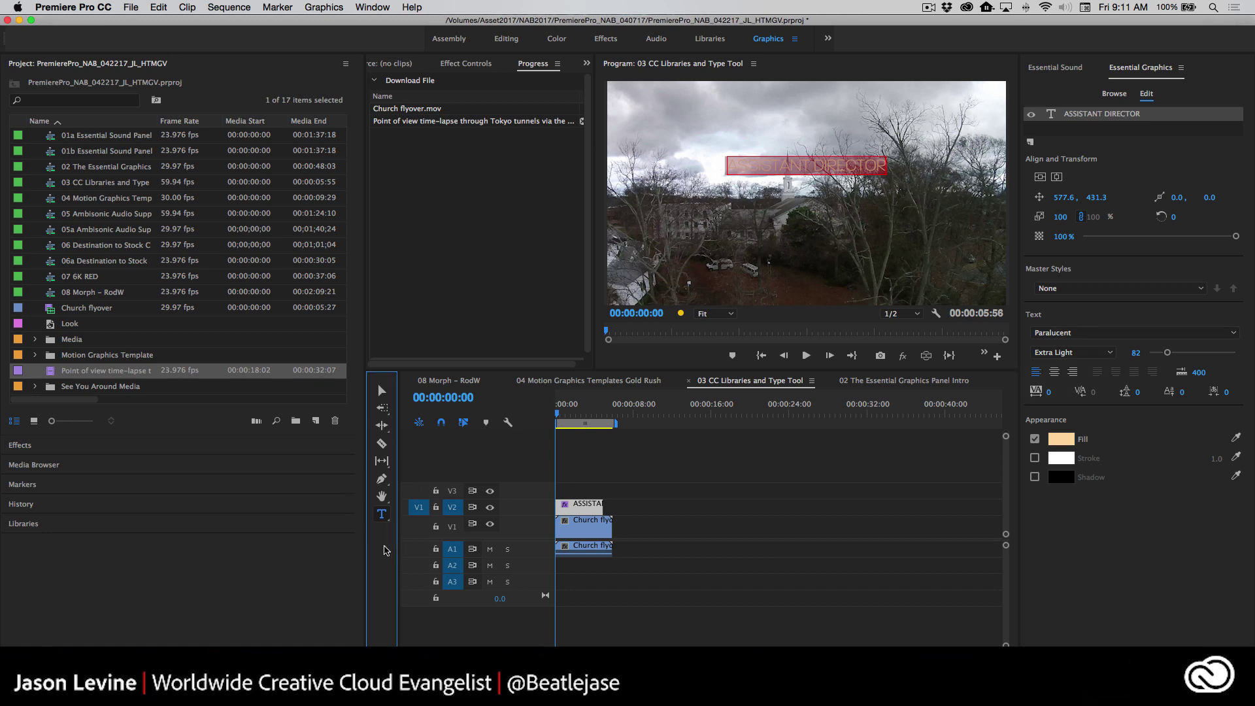
left_click(382, 390)
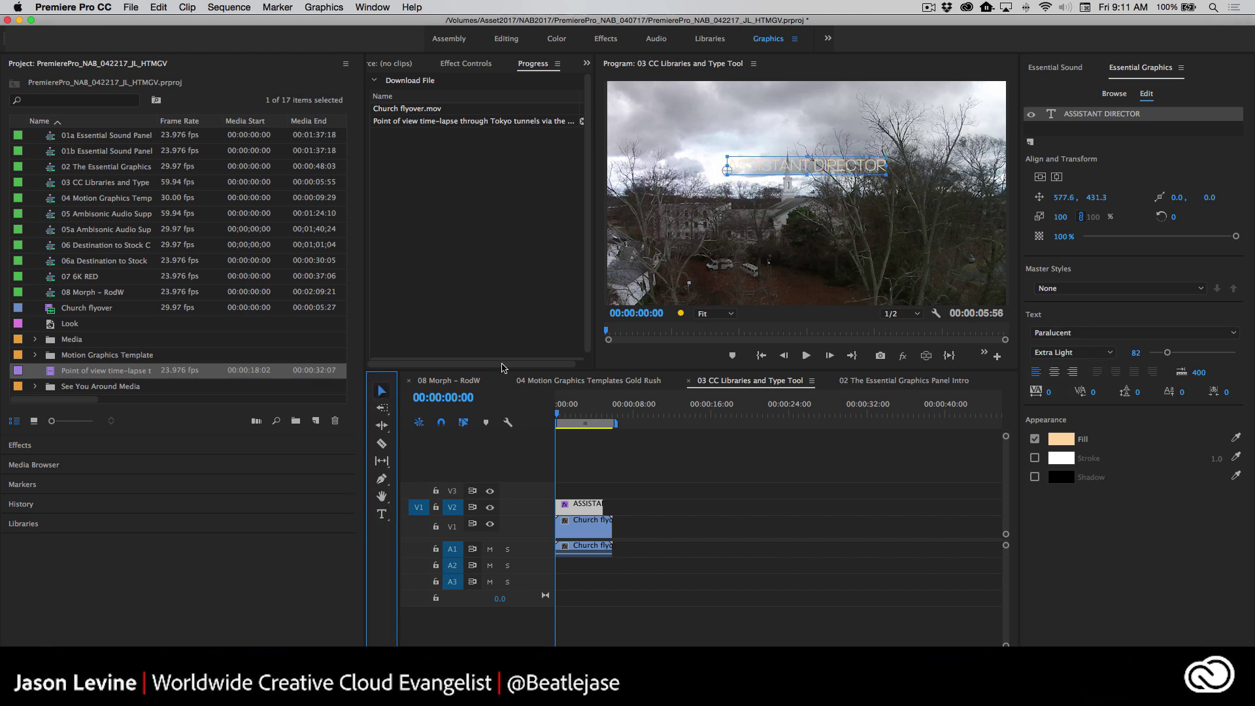
left_click(784, 230)
left_click(864, 167)
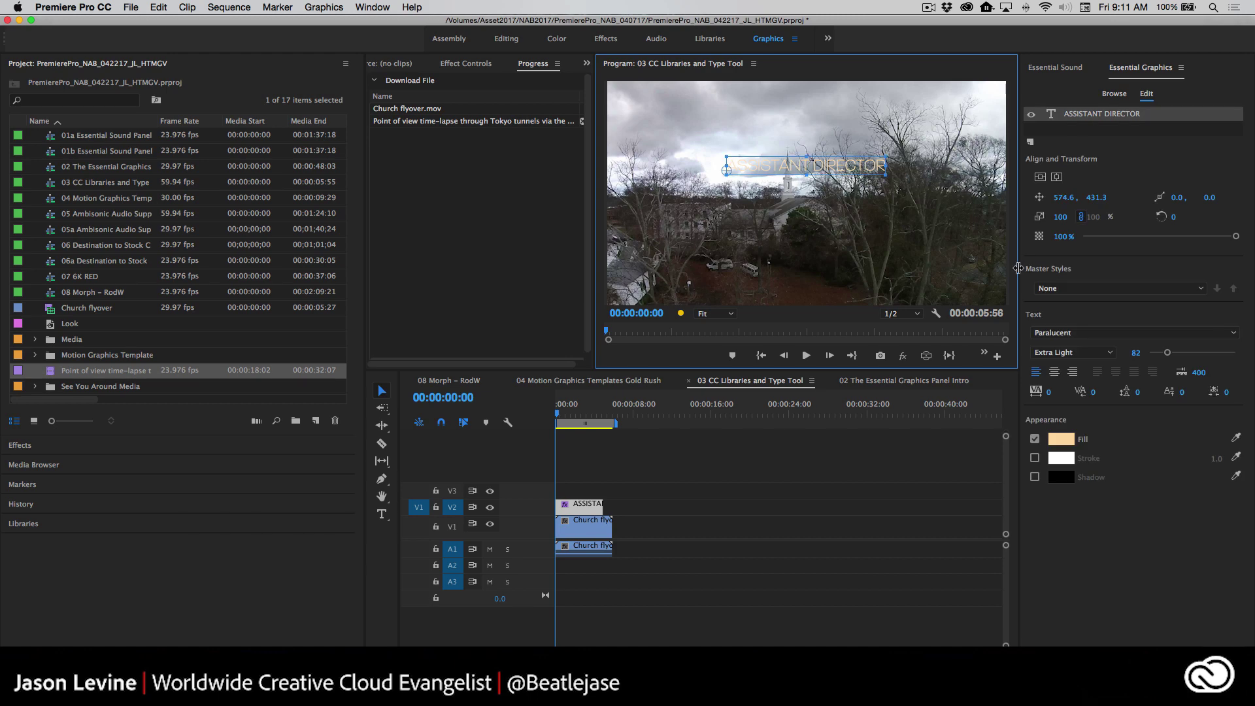
left_click(1030, 142)
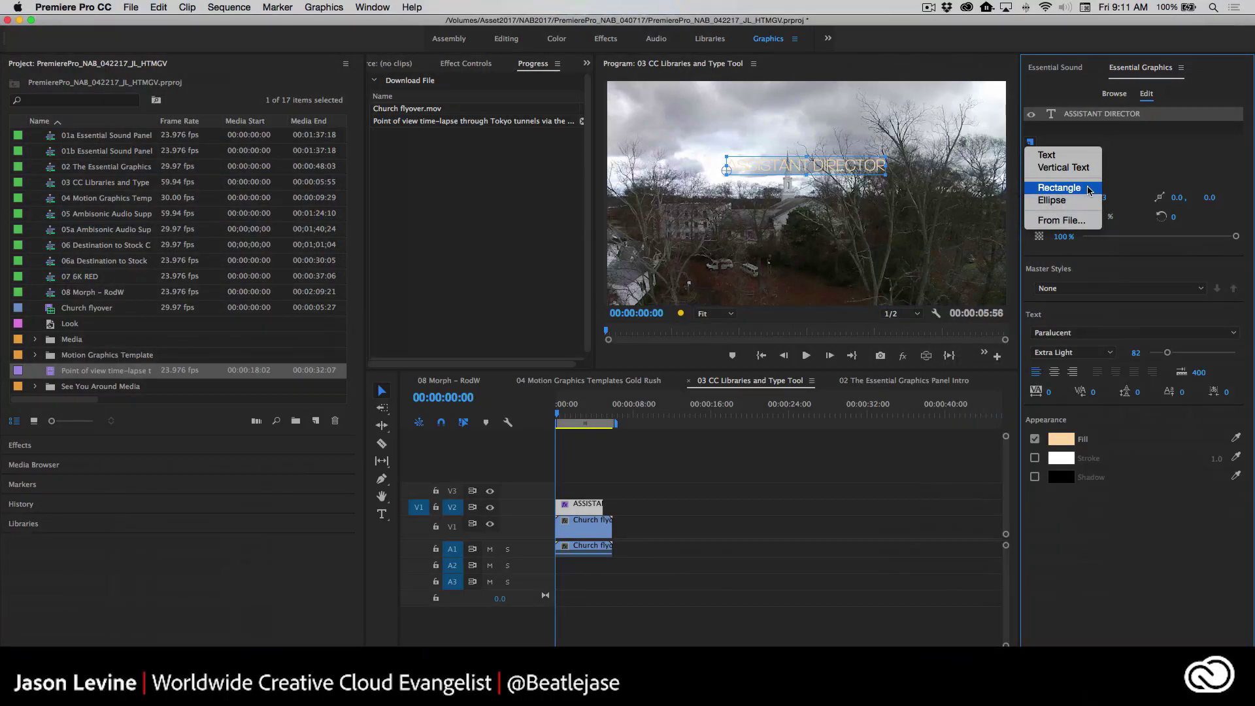
- Add a rectangle layer and shape it into a thin line just under the title
left_click(1087, 191)
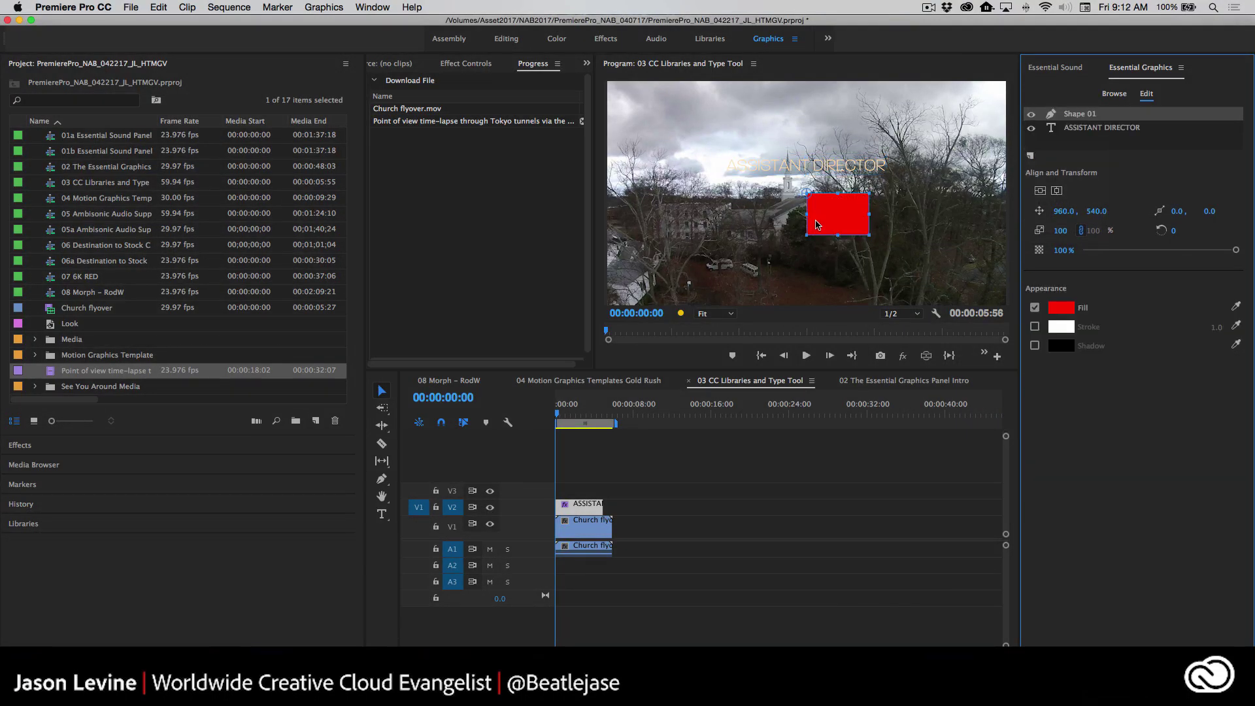
left_click_drag(805, 236, 716, 198)
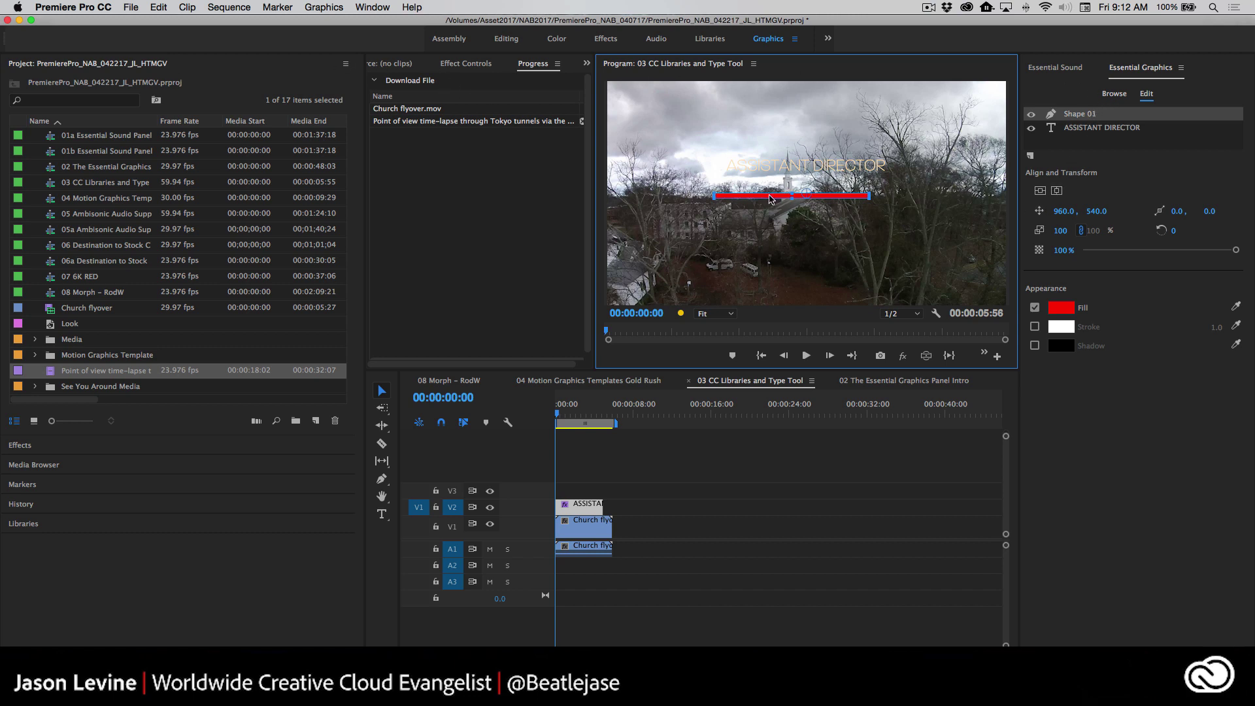
left_click_drag(769, 195, 779, 172)
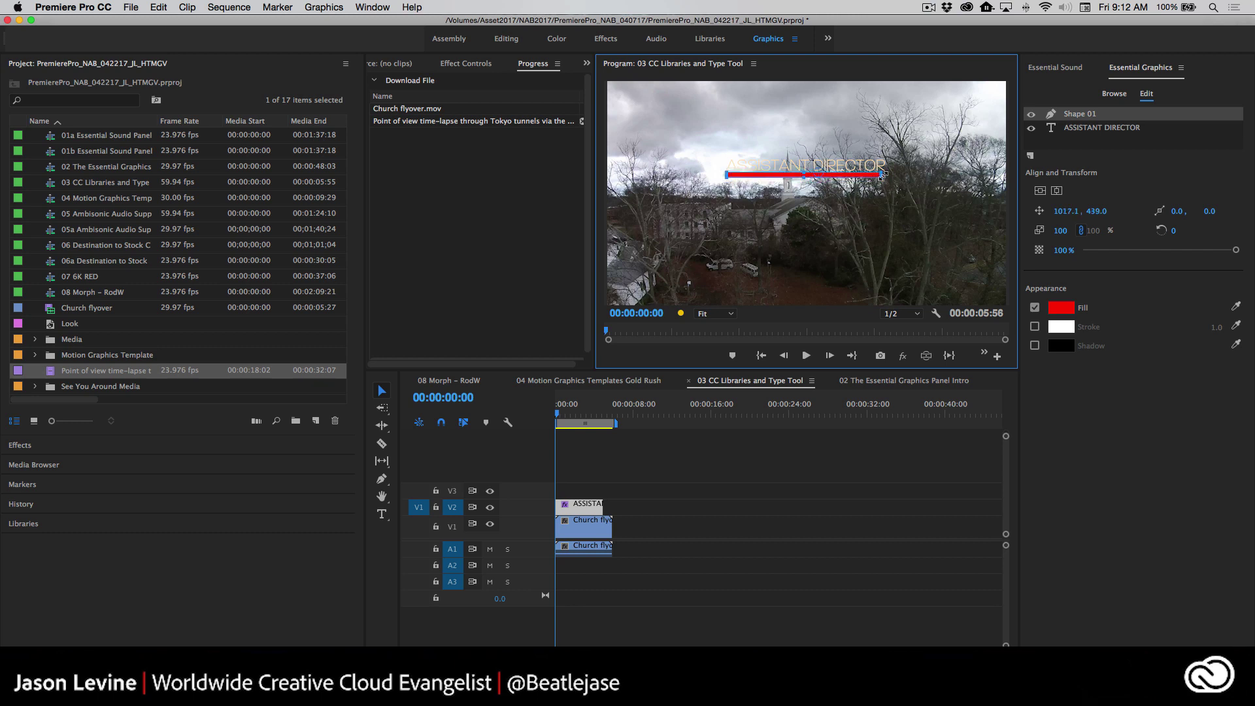
left_click_drag(884, 175, 890, 176)
left_click(1058, 192)
- Fill the line with orange FF7C00
left_click(1062, 308)
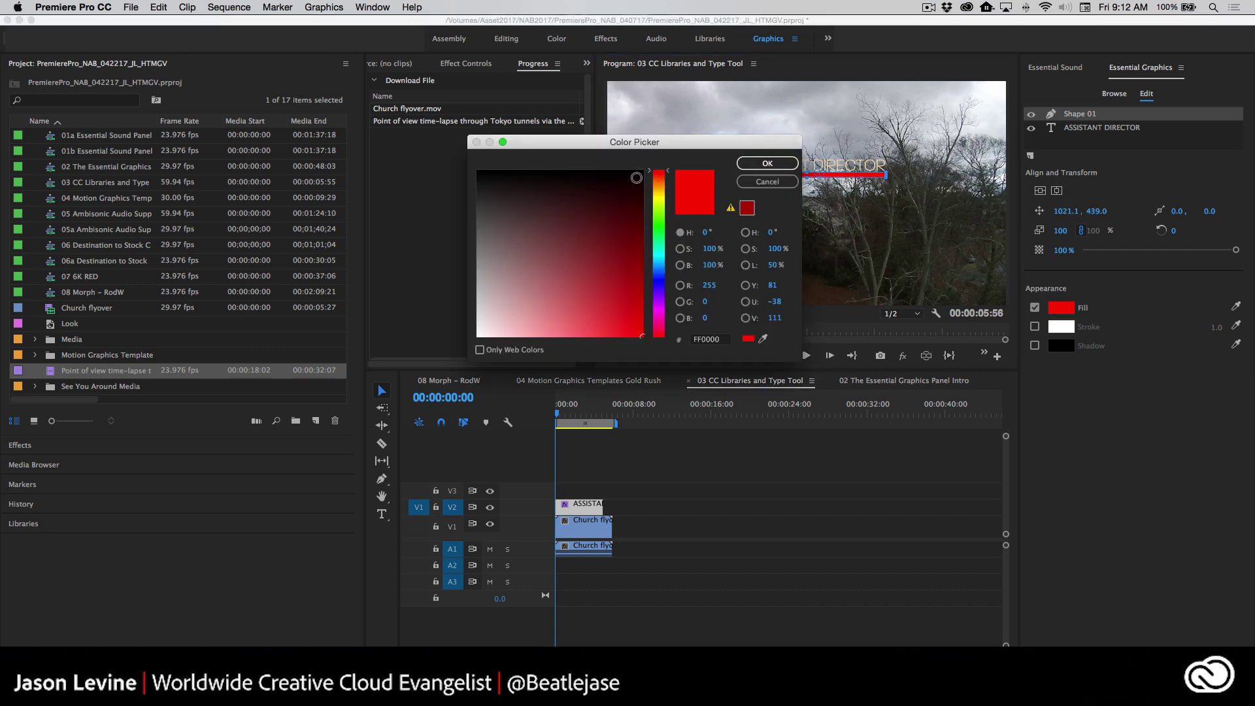
left_click_drag(657, 174, 654, 186)
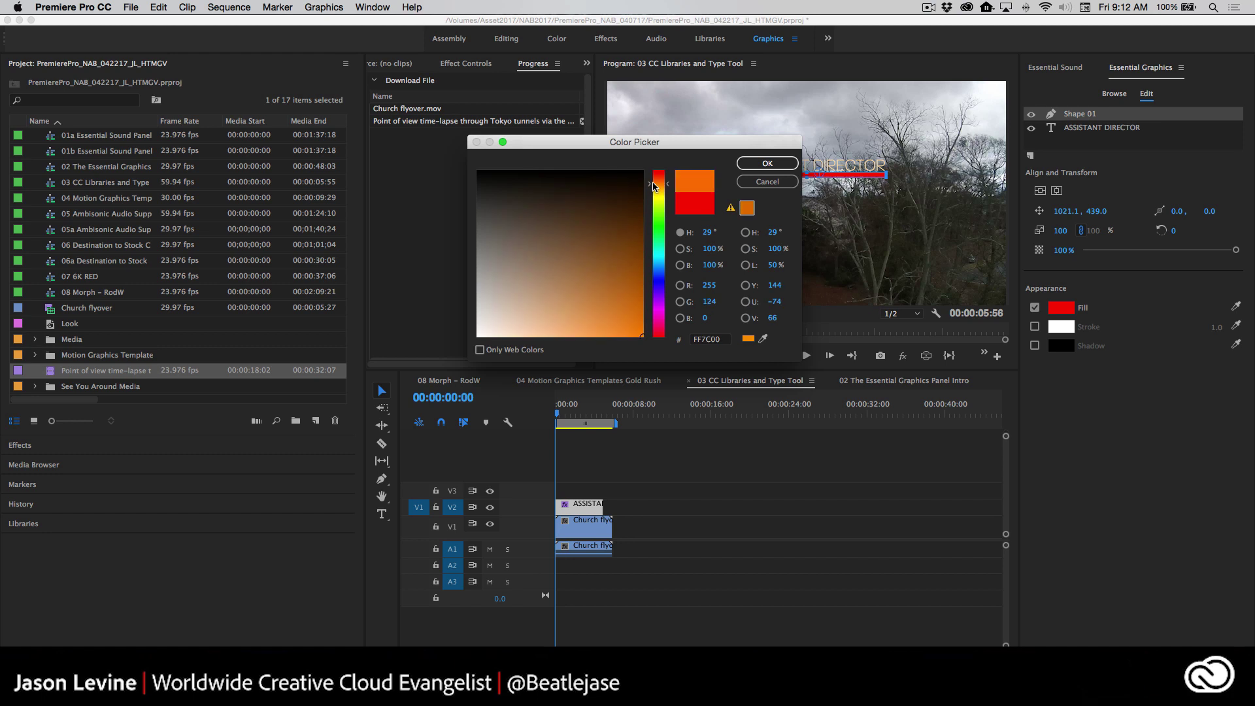
left_click(768, 163)
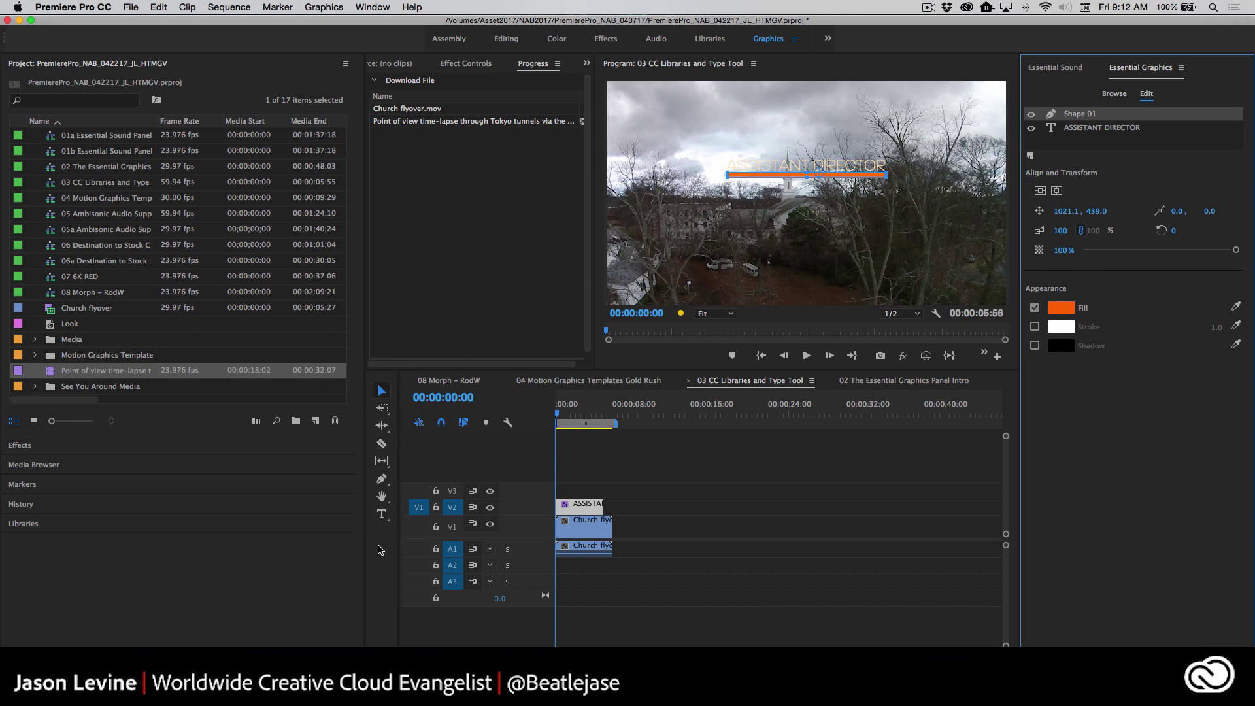
left_click(392, 575)
left_click(382, 513)
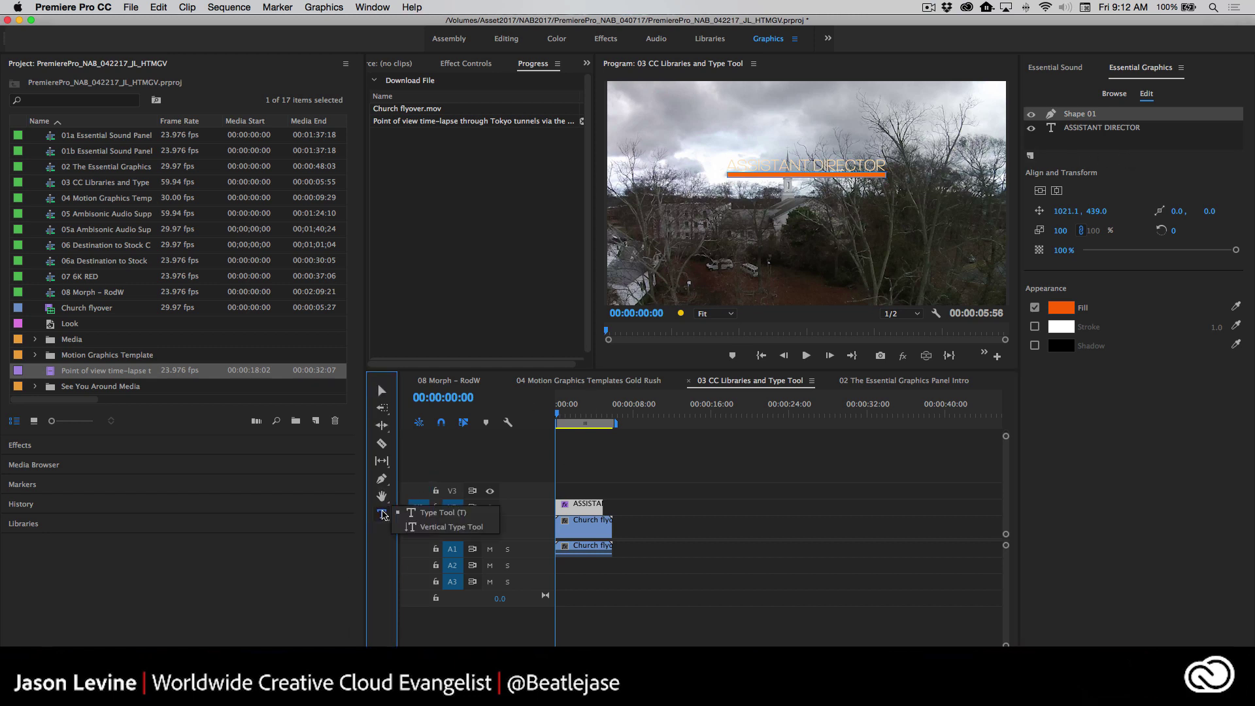
- Type the presenter's name below the orange bar and centre it horizontally
left_click(441, 516)
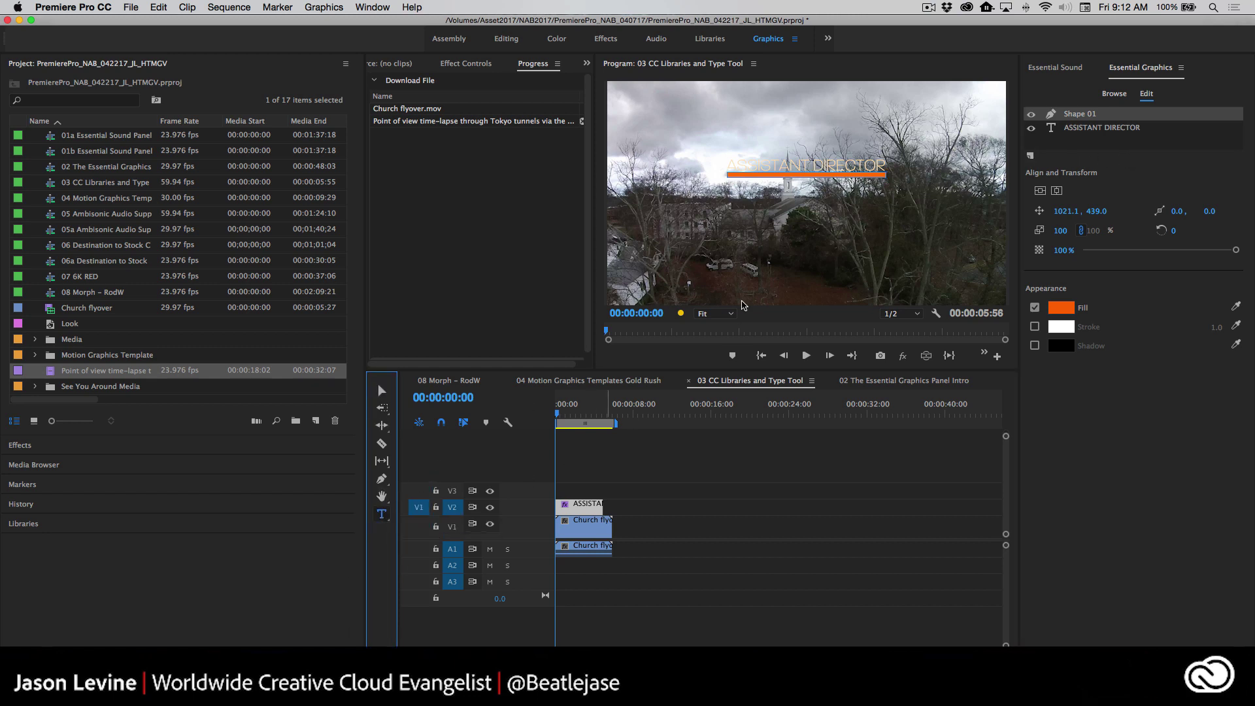
left_click(799, 190)
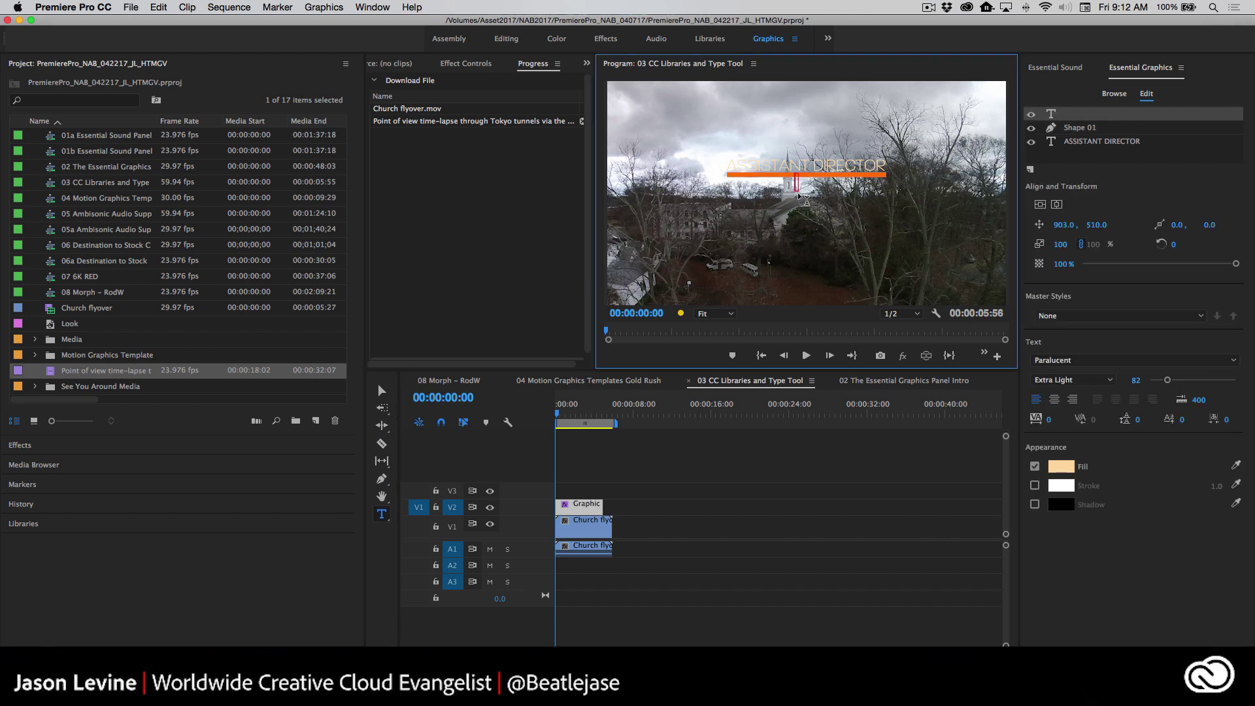
type("JASON LEVN")
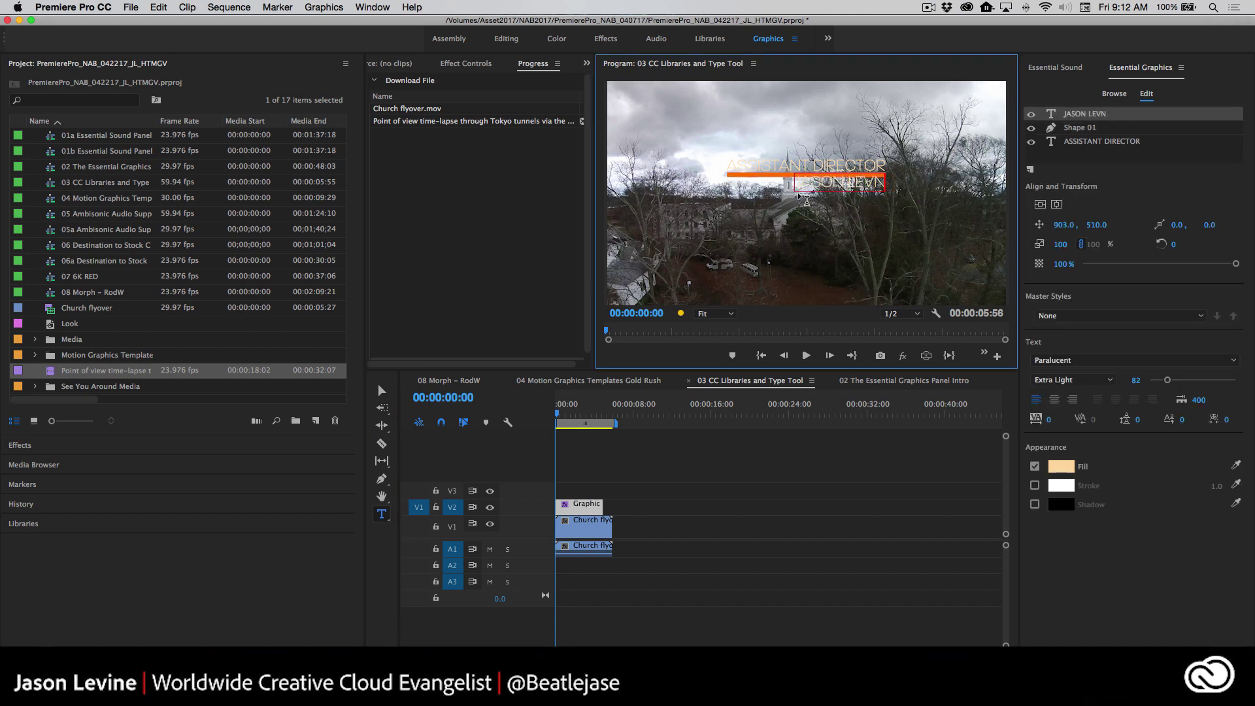
key("BackSpace")
type("INE")
left_click(382, 390)
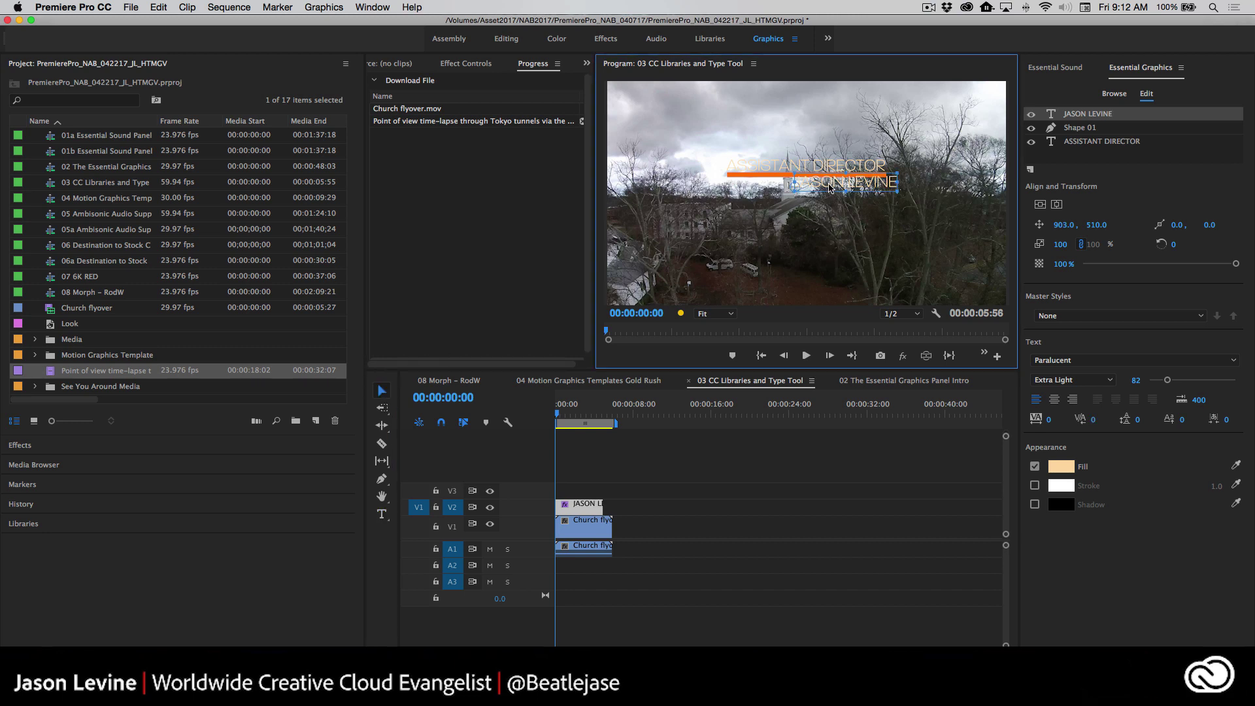
left_click_drag(833, 188, 785, 191)
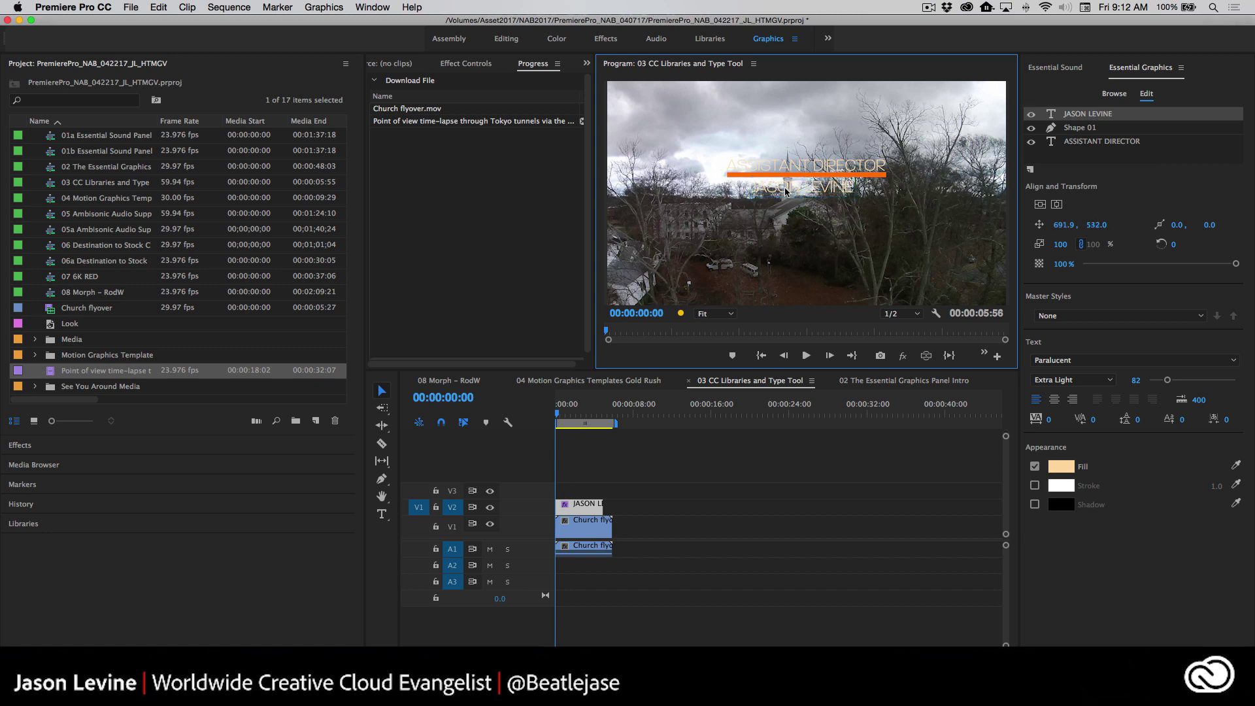
left_click(1056, 205)
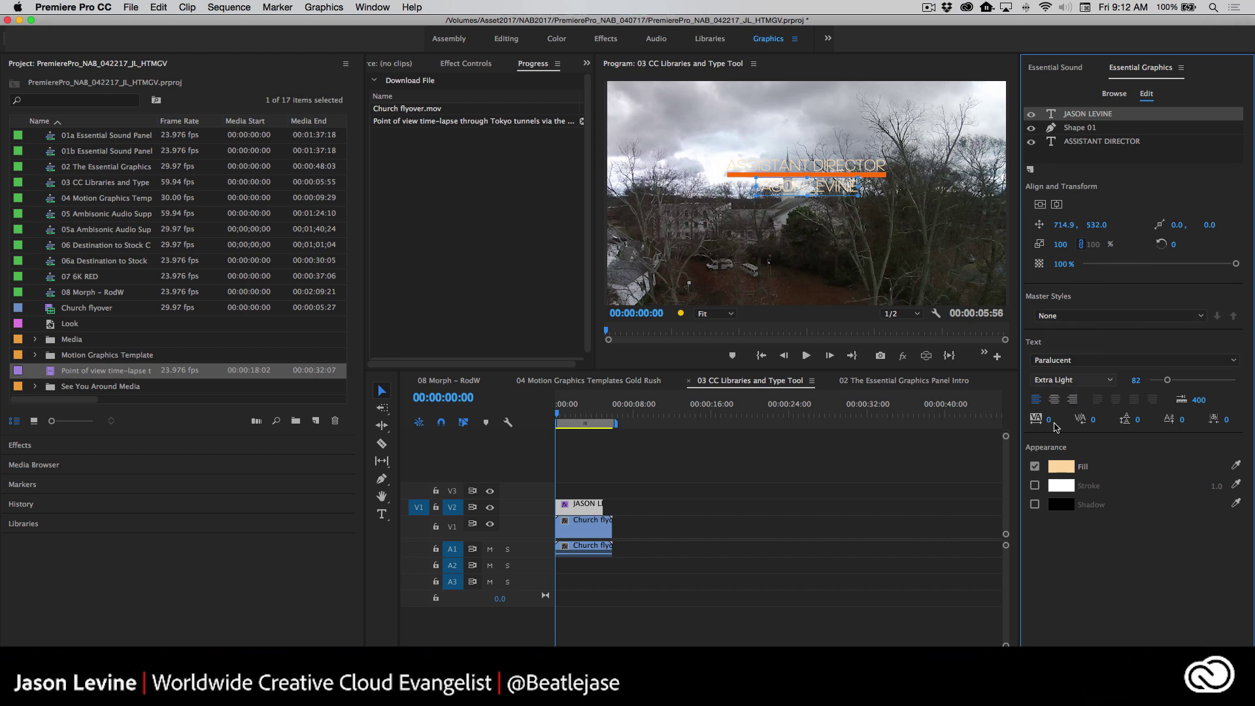
- Set the name's font style to Paralucent Medium and recentre it horizontally
left_click(382, 514)
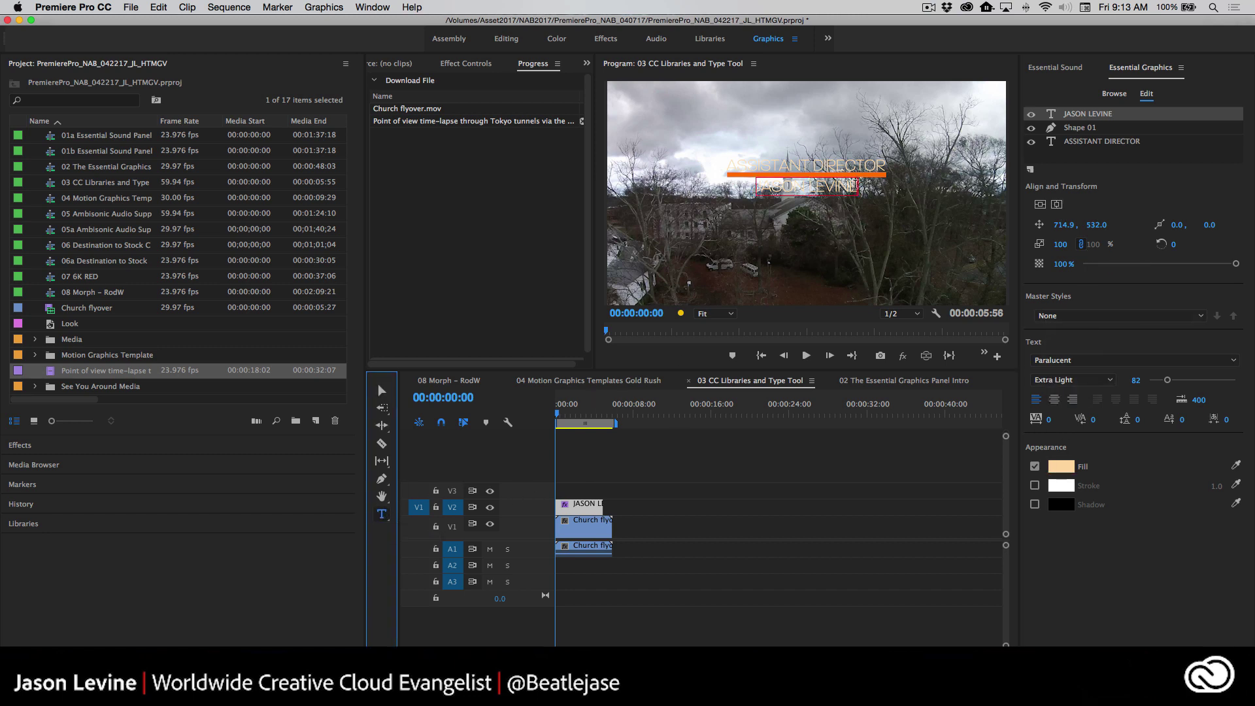
left_click_drag(856, 186, 750, 188)
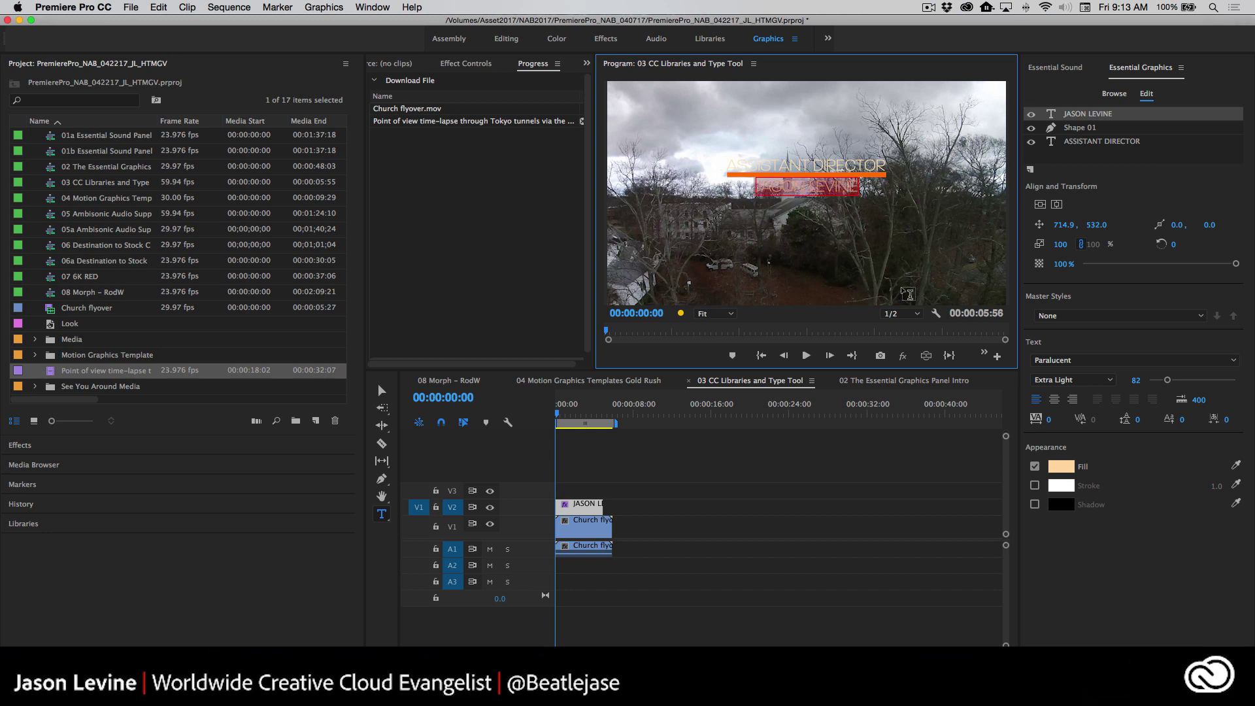
left_click(1060, 381)
left_click(1064, 402)
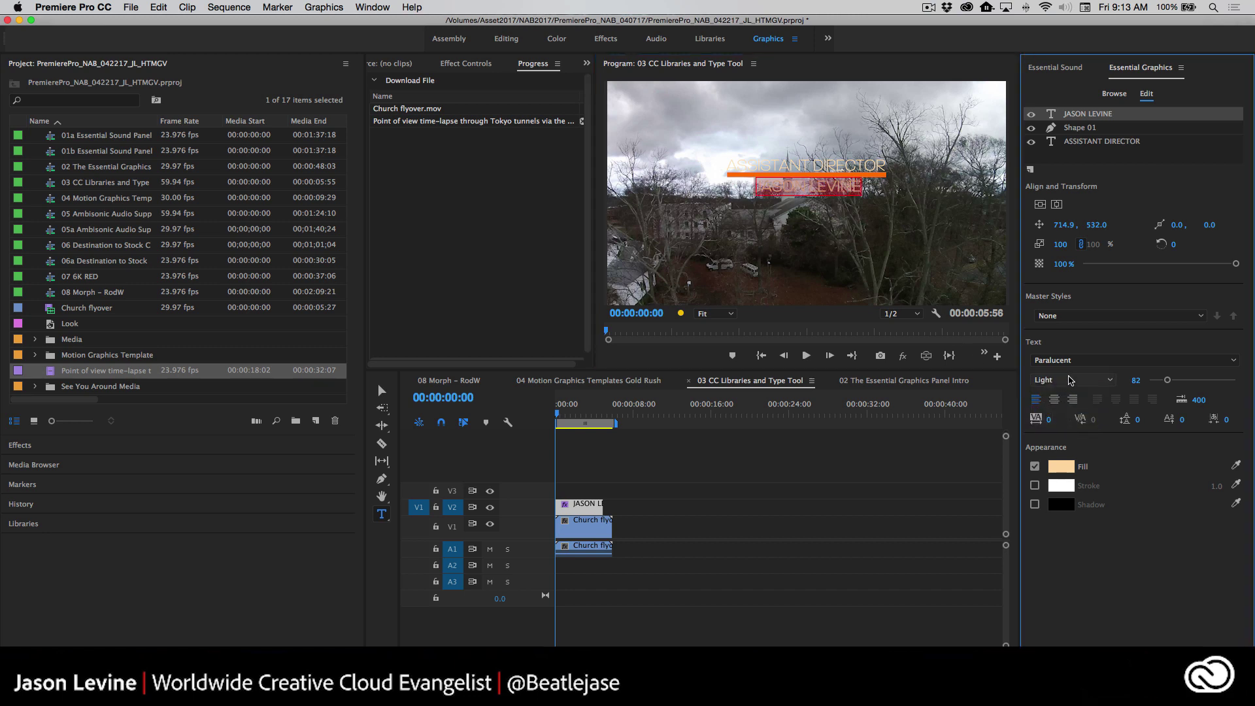
left_click(1070, 380)
left_click(1063, 417)
left_click(1056, 205)
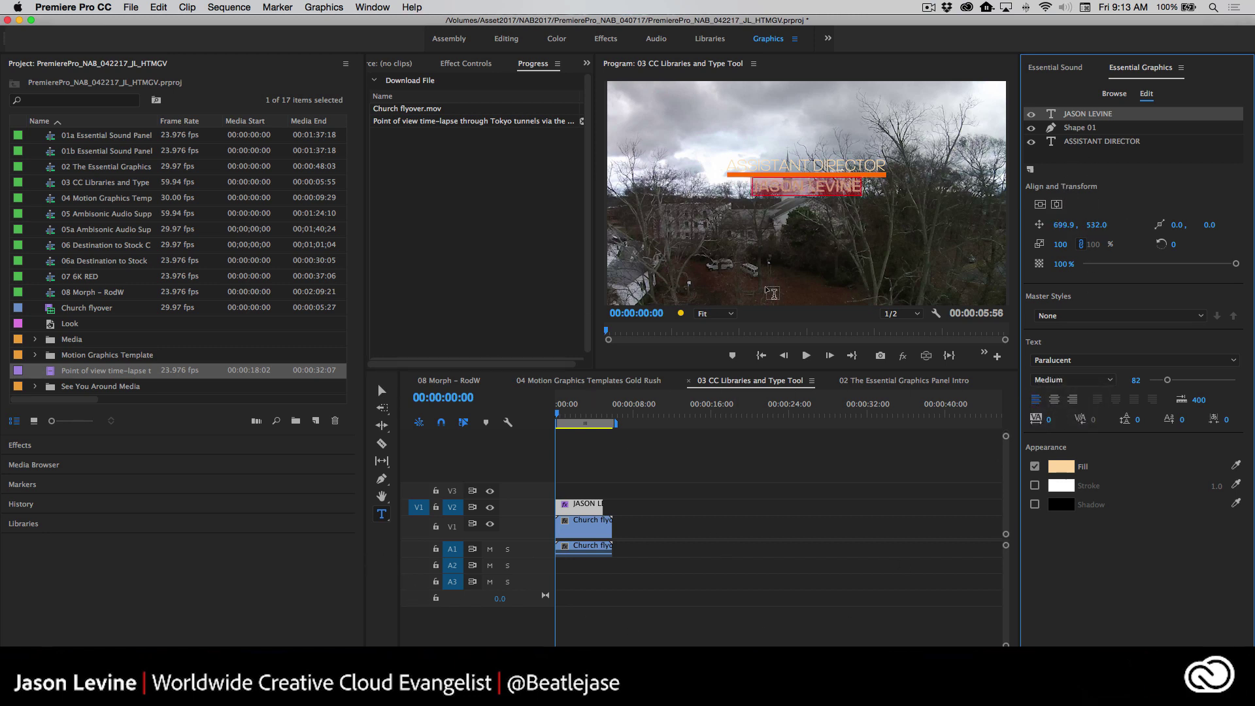
left_click(382, 390)
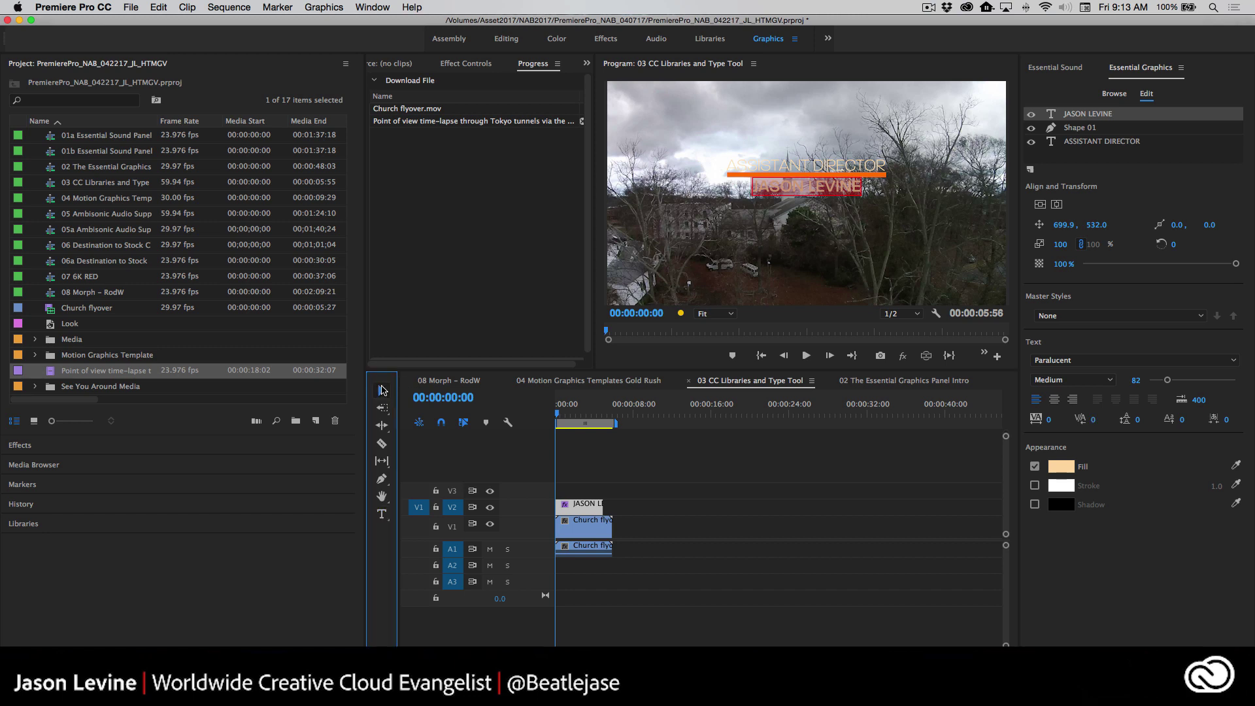
left_click(666, 287)
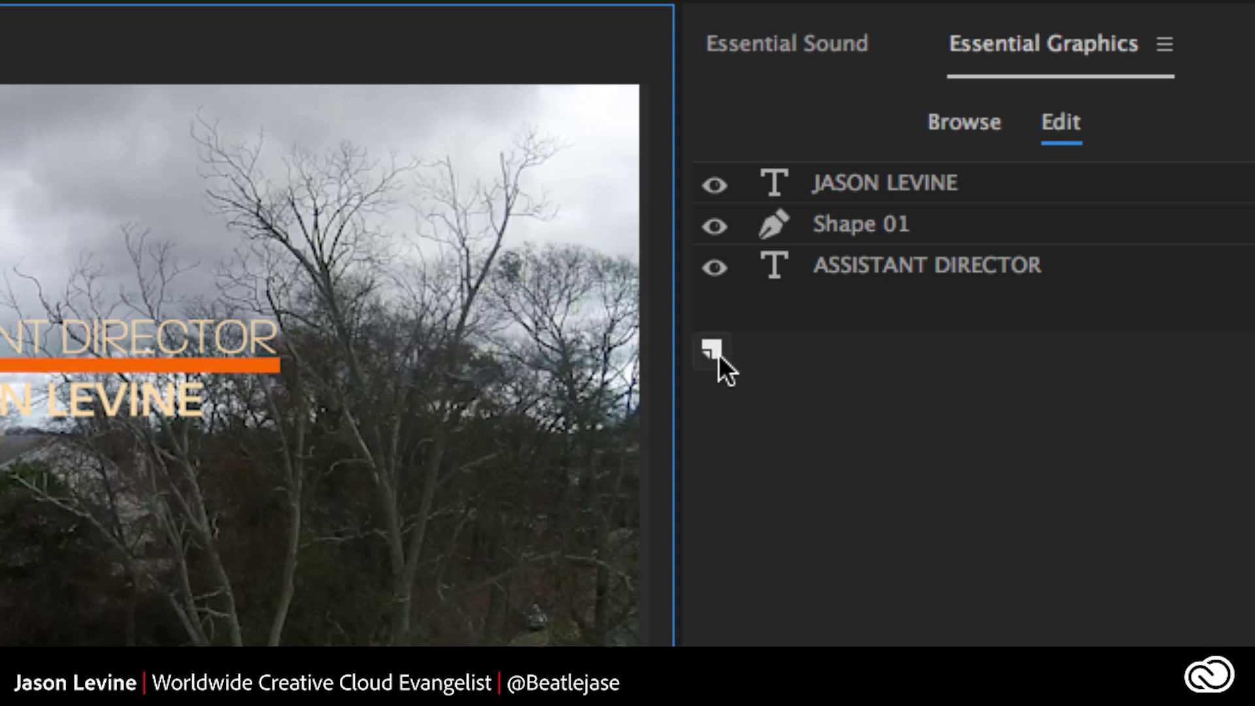
- Start a New Layer From File and browse the drives for the logo
left_click(718, 357)
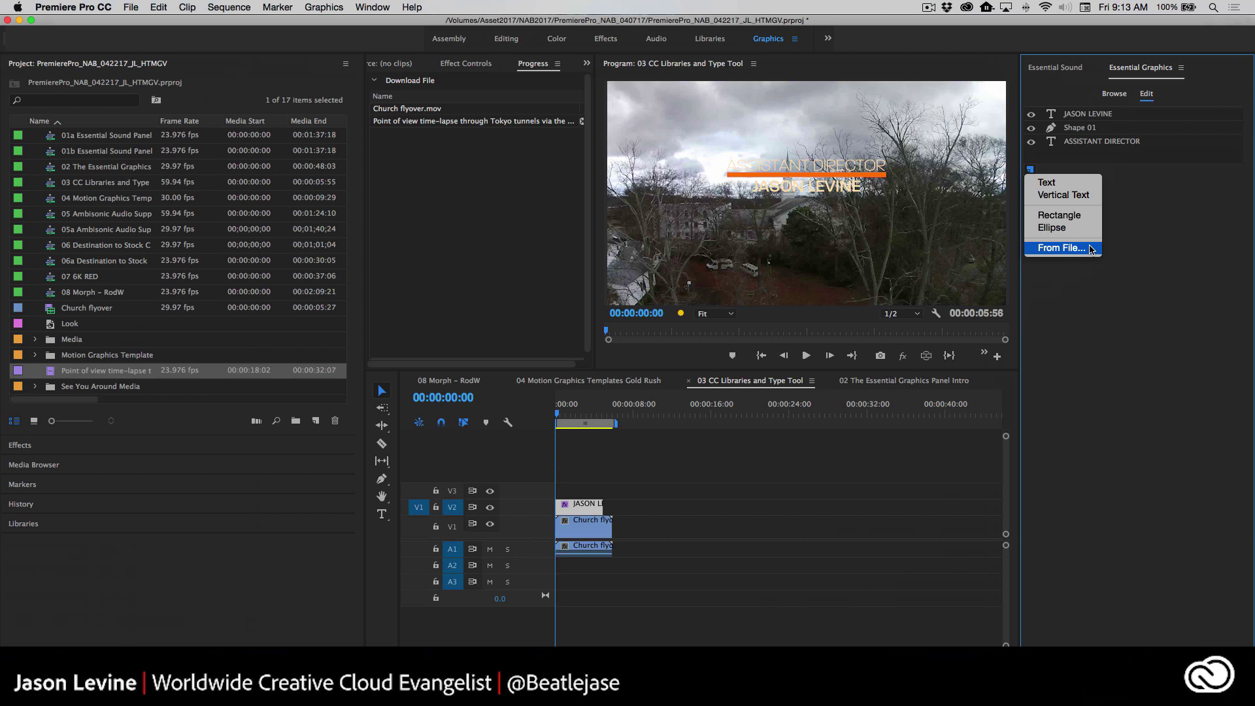
left_click(1090, 249)
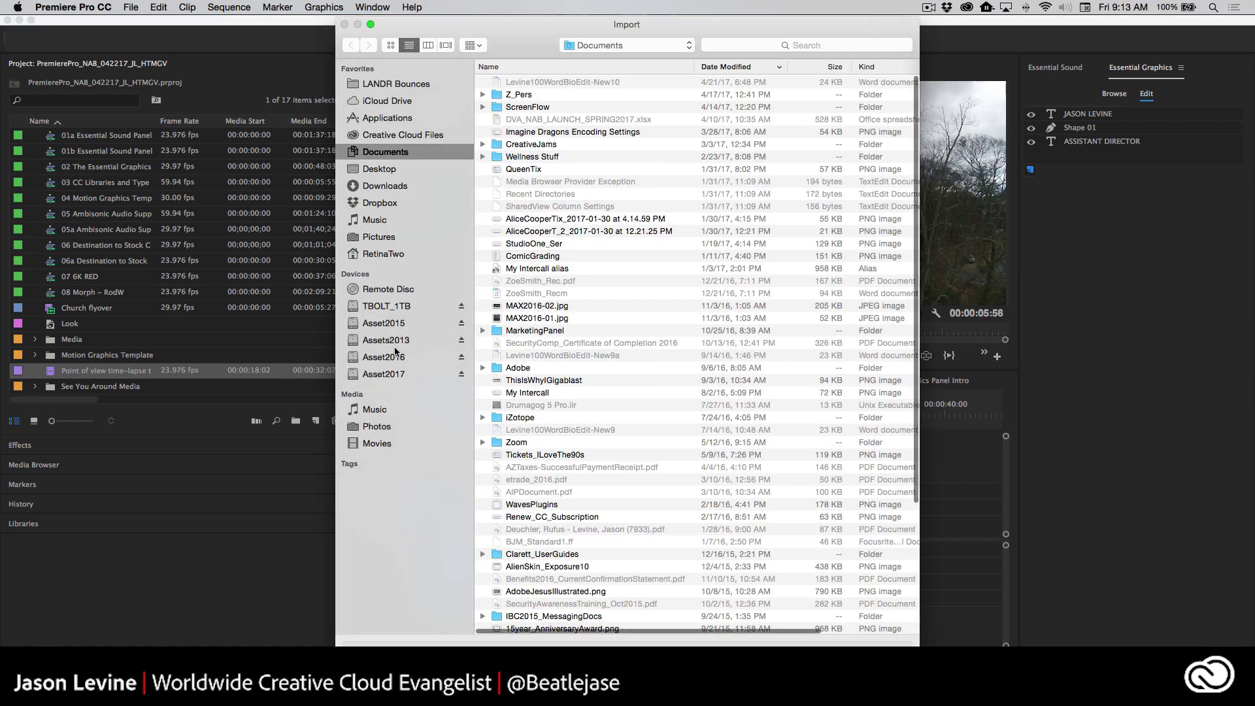
left_click(401, 375)
double_click(535, 138)
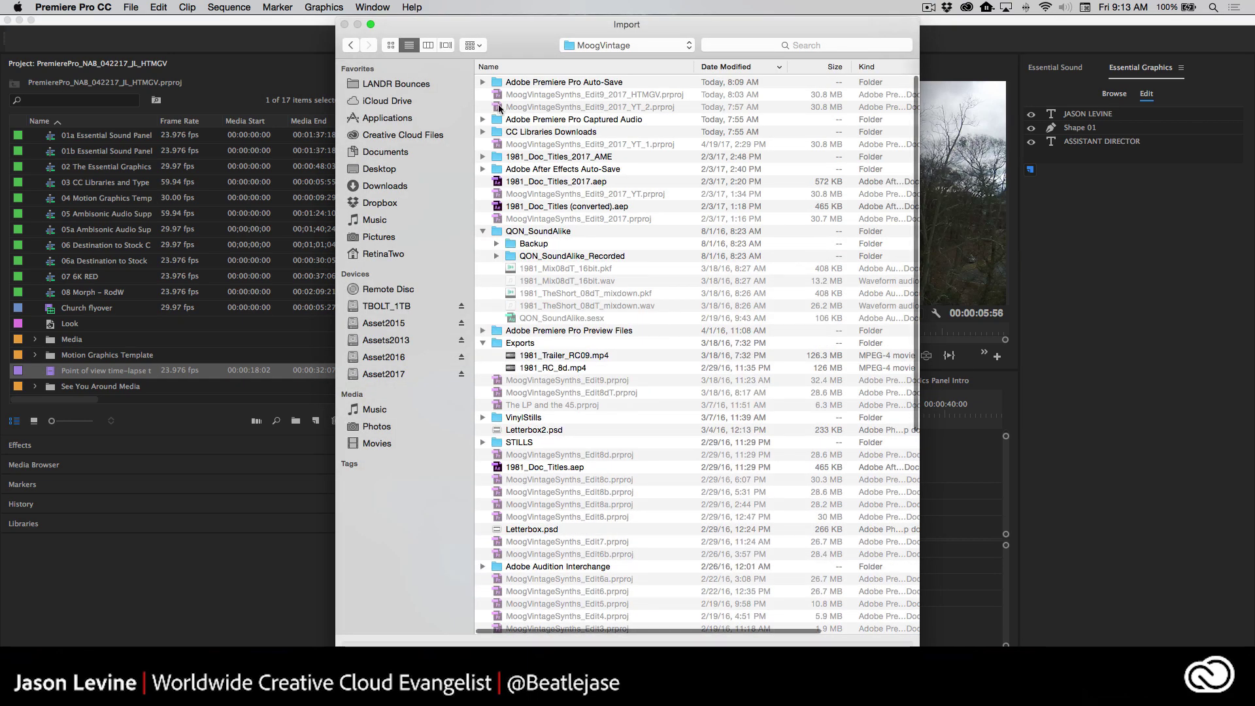
scroll(501, 257, "up", 2)
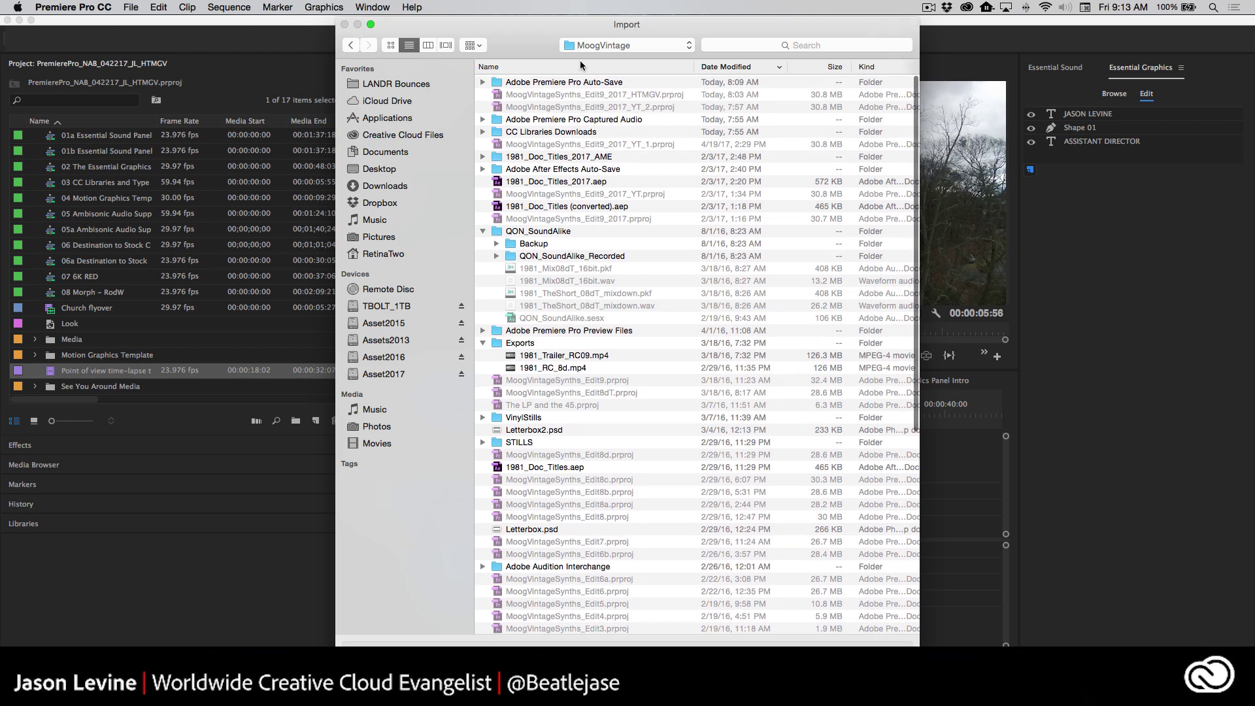
left_click(608, 45)
left_click(563, 98)
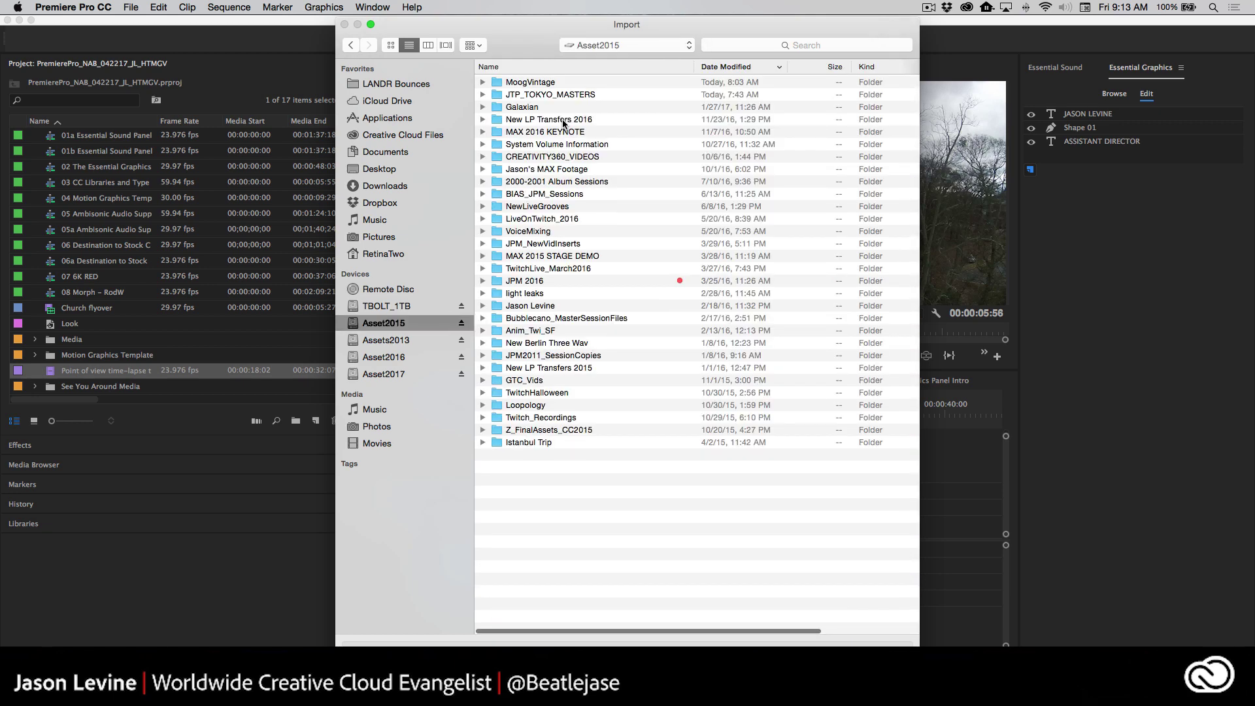
- Import JP_logo.ai from the Asset2017 NAB2017/PremierePro_NAB_040717 folder as a layer
left_click(718, 68)
left_click(418, 373)
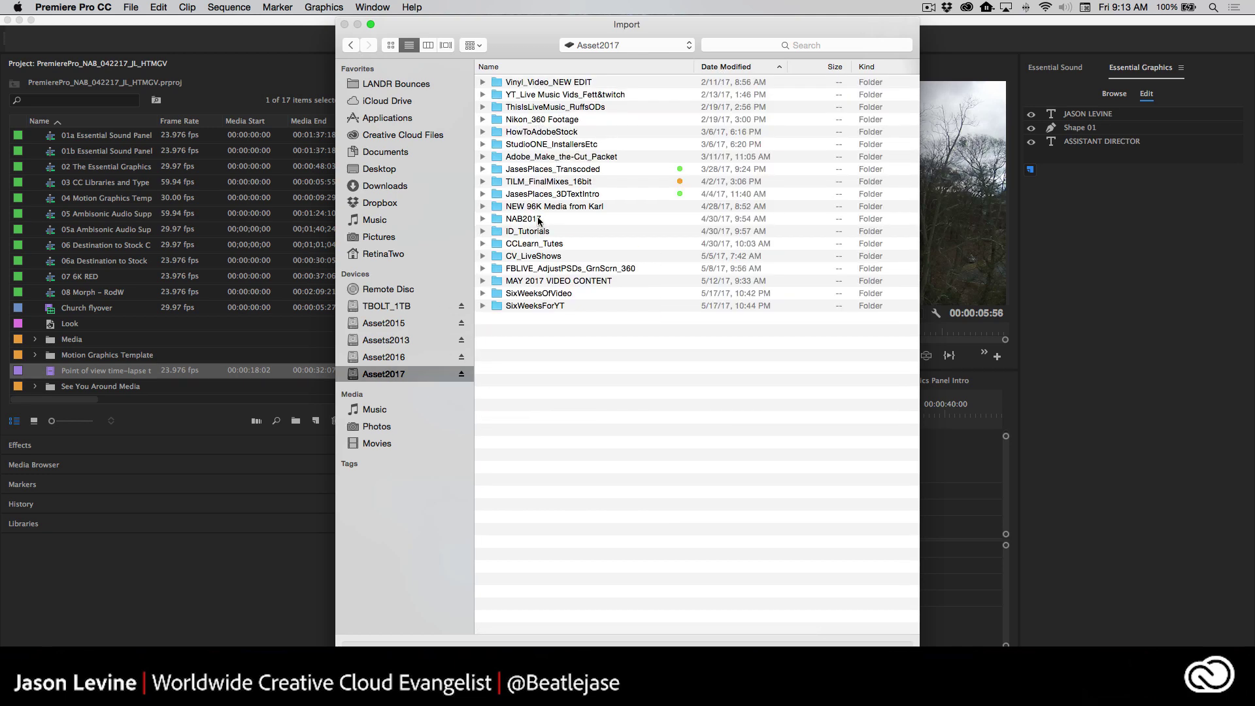
double_click(539, 220)
left_click(549, 170)
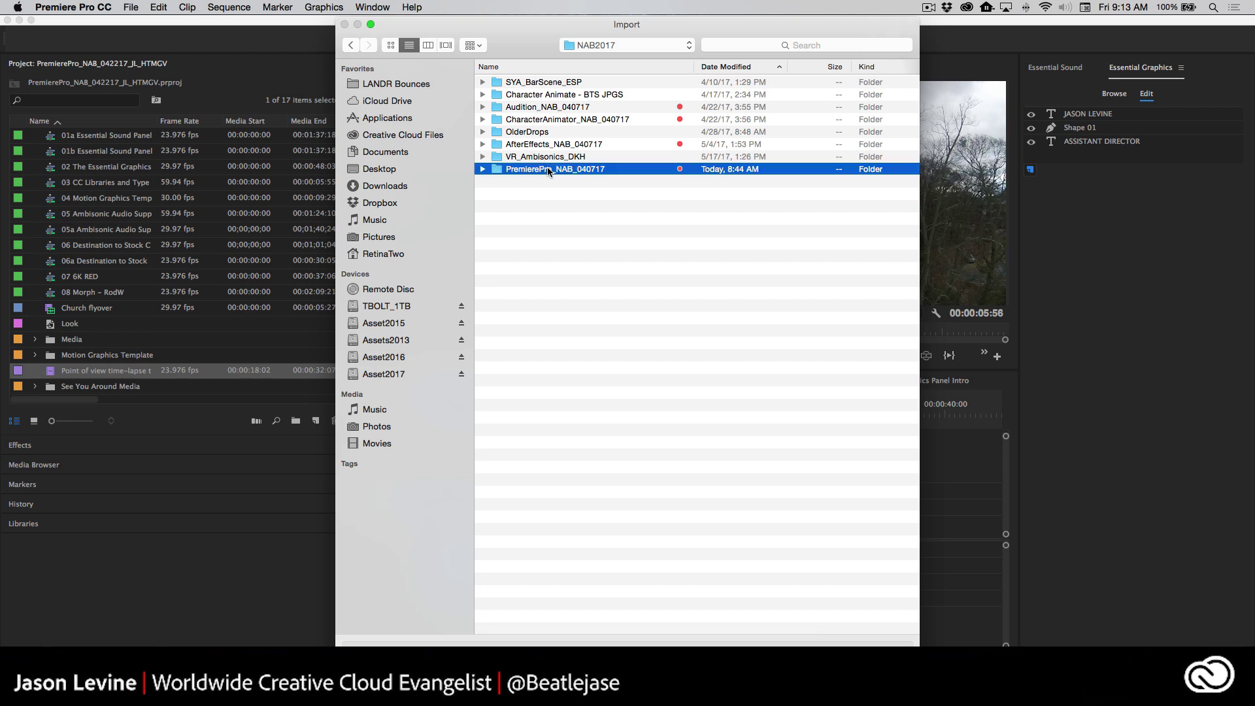
double_click(549, 170)
left_click(525, 194)
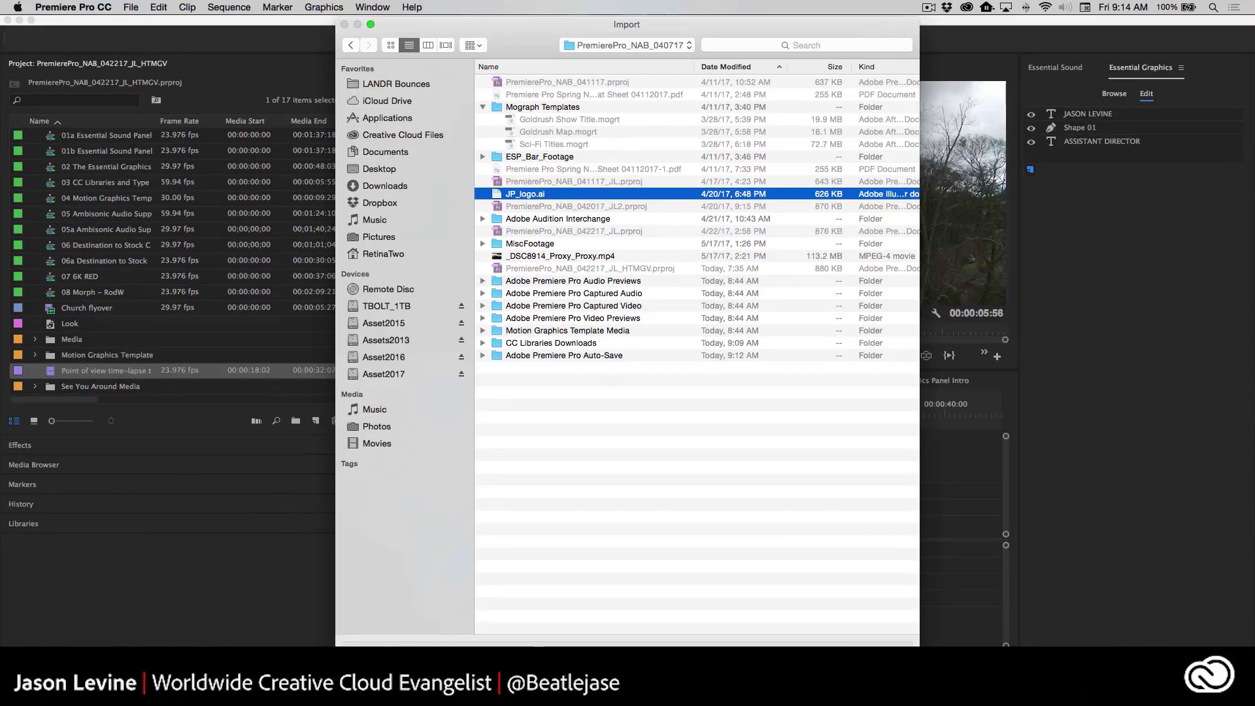
left_click(821, 629)
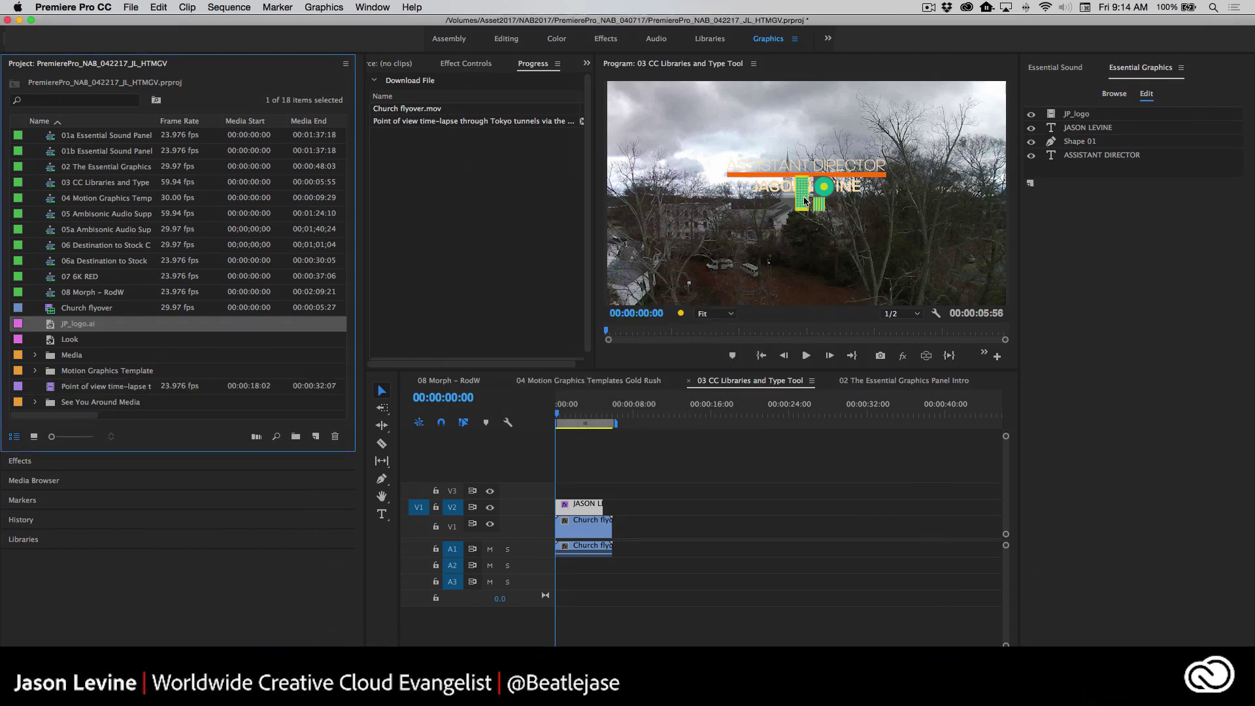
- Scale the JP logo to 49%, centre it below the name, and fade it to 23% opacity
left_click(803, 198)
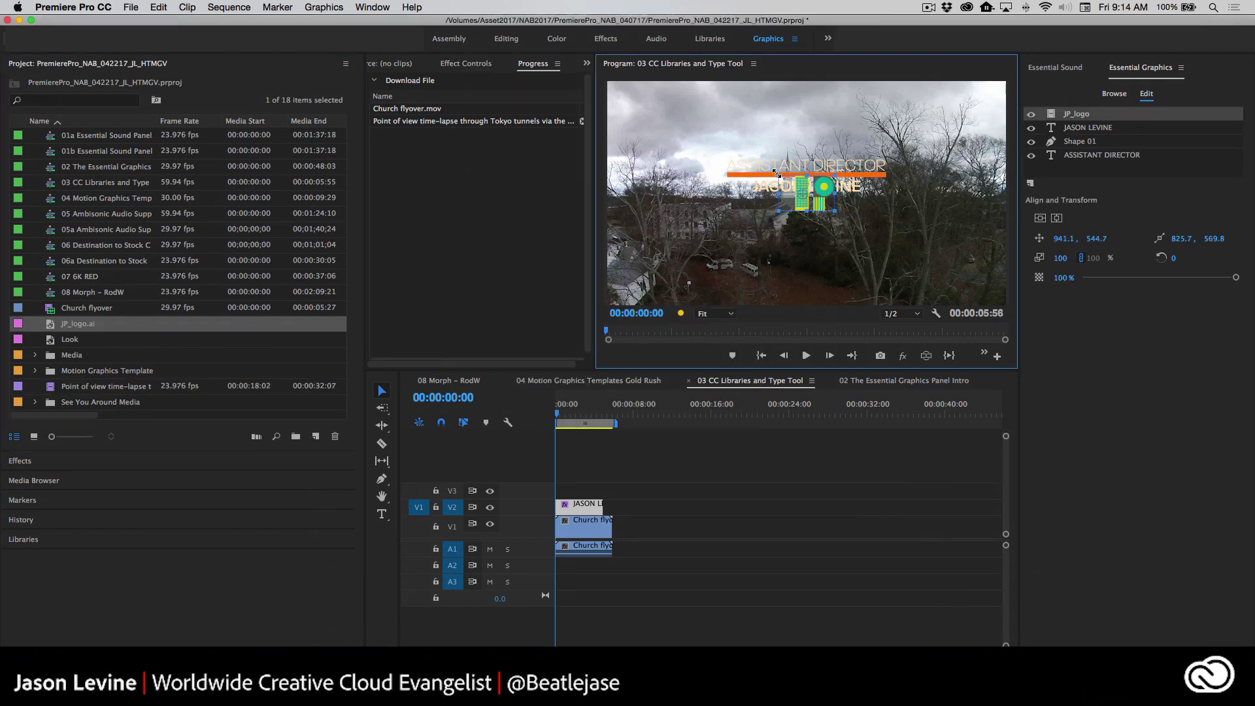
left_click_drag(780, 175, 792, 181)
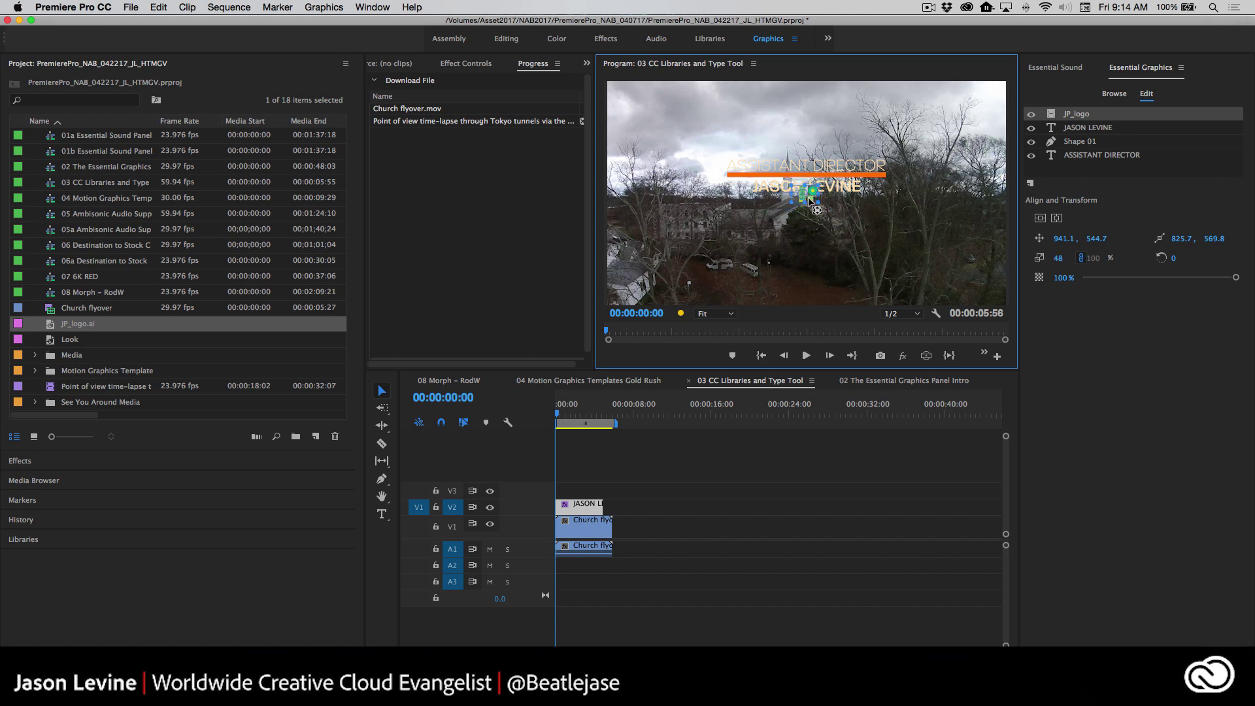
left_click_drag(809, 193, 789, 222)
scroll(788, 208, "up", 1)
left_click(1057, 218)
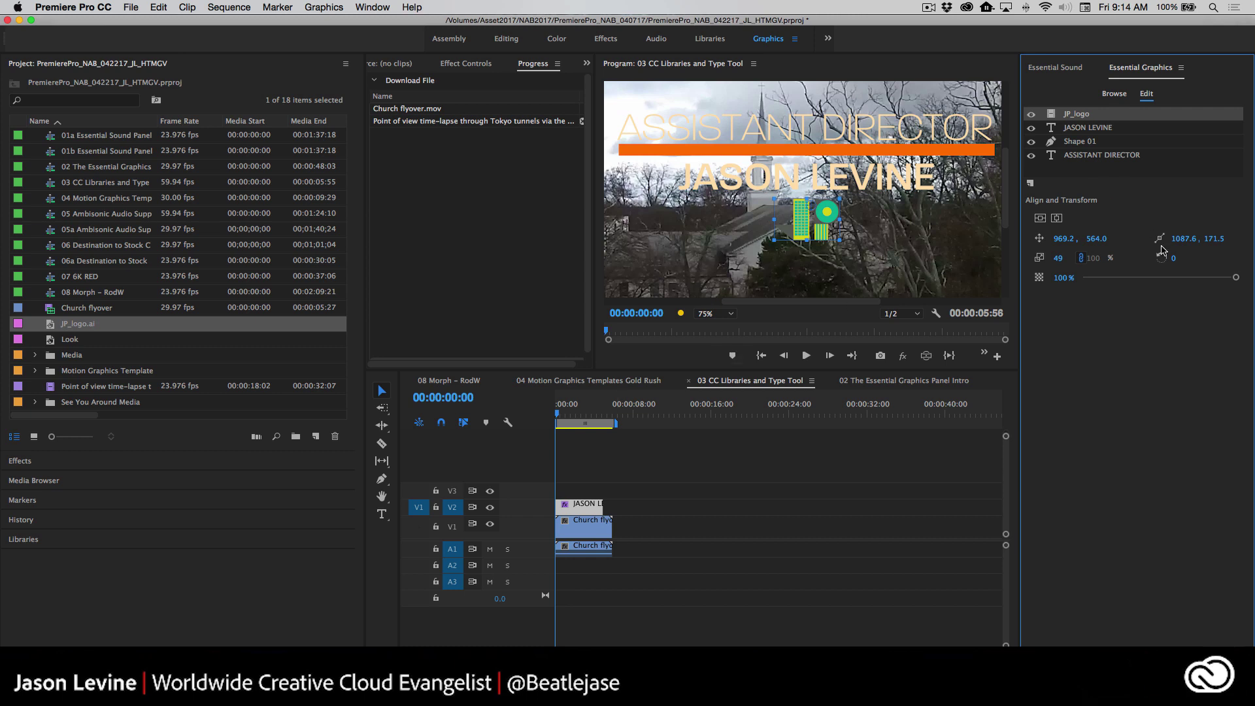
left_click_drag(1236, 280, 1118, 277)
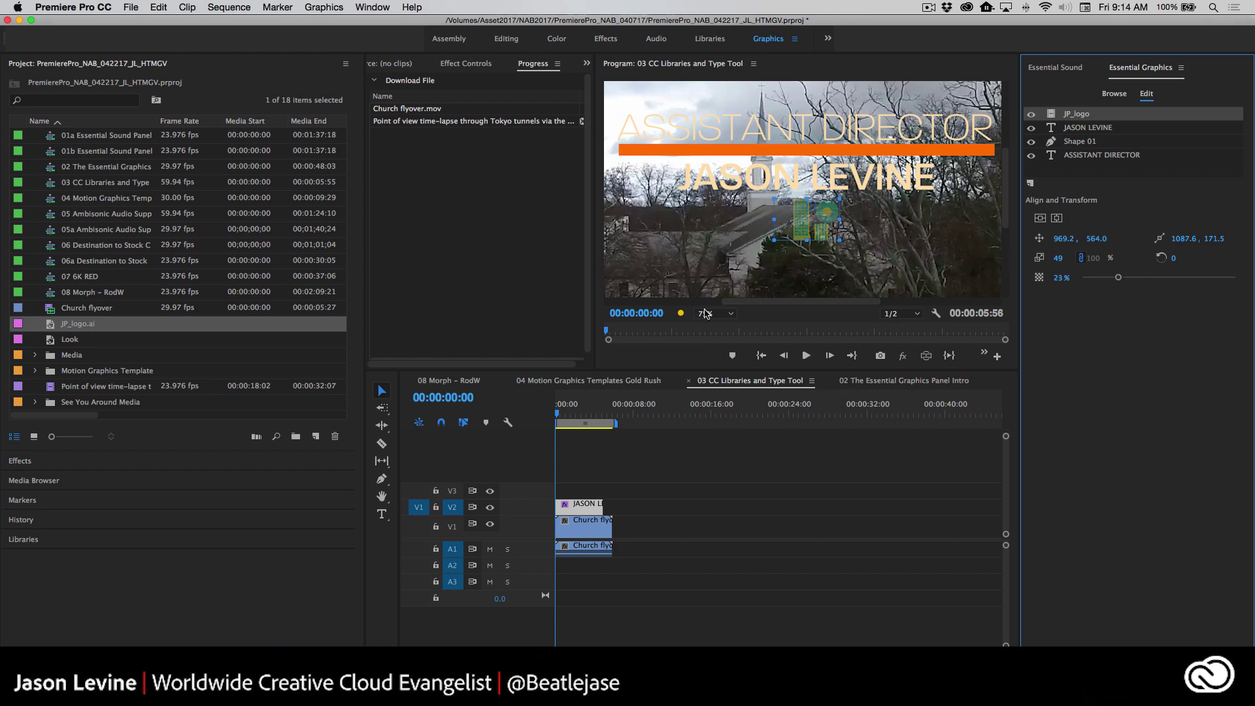
- Fit the frame in the monitor and select the JP_logo, then the name layer
left_click(709, 314)
left_click(710, 325)
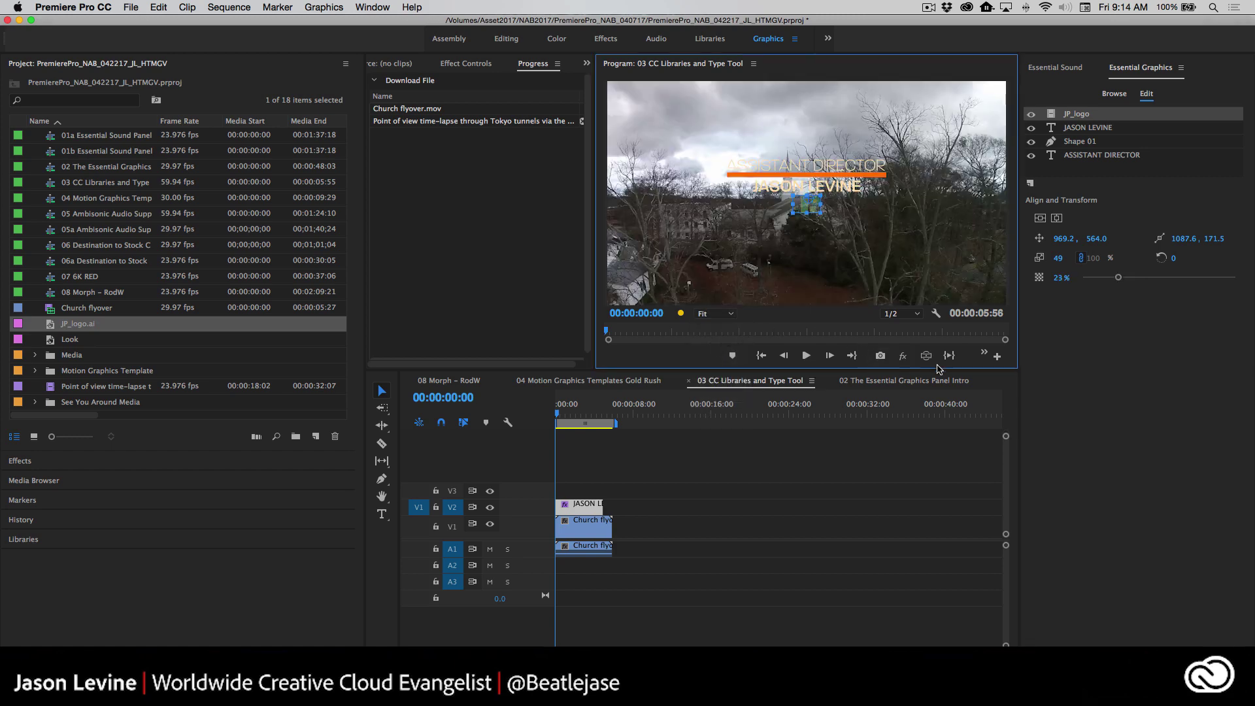
left_click(791, 288)
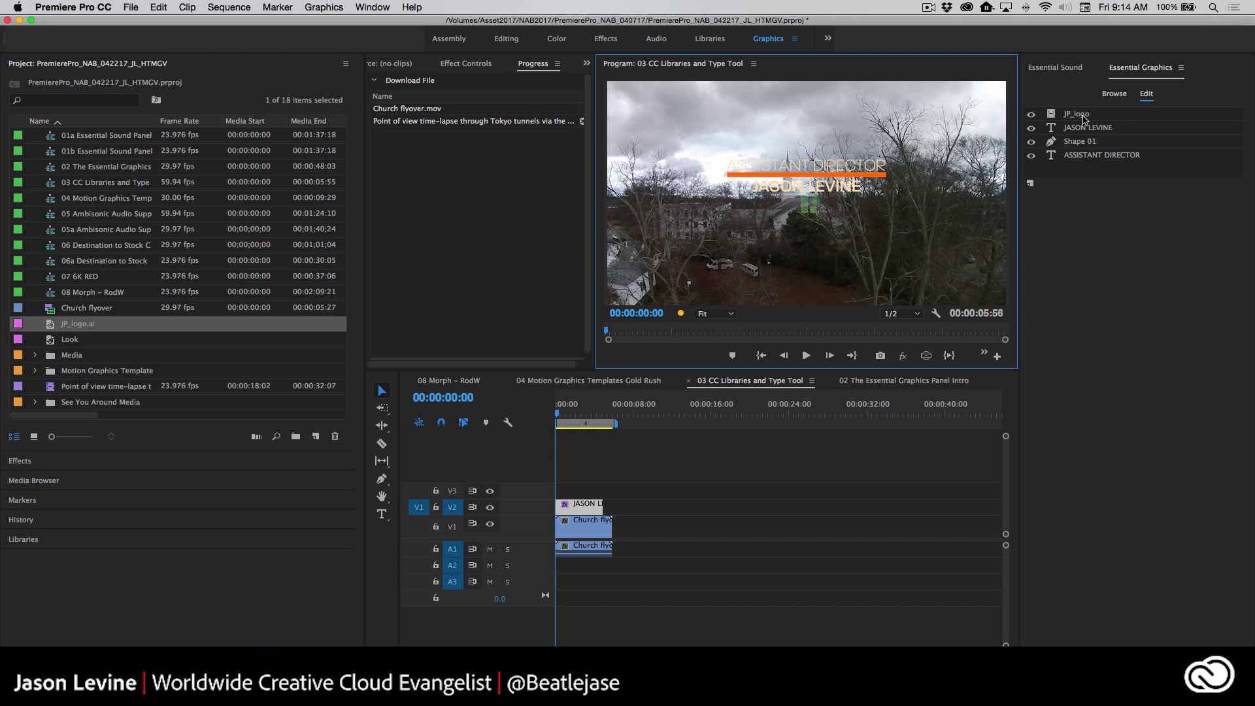
left_click(1084, 118)
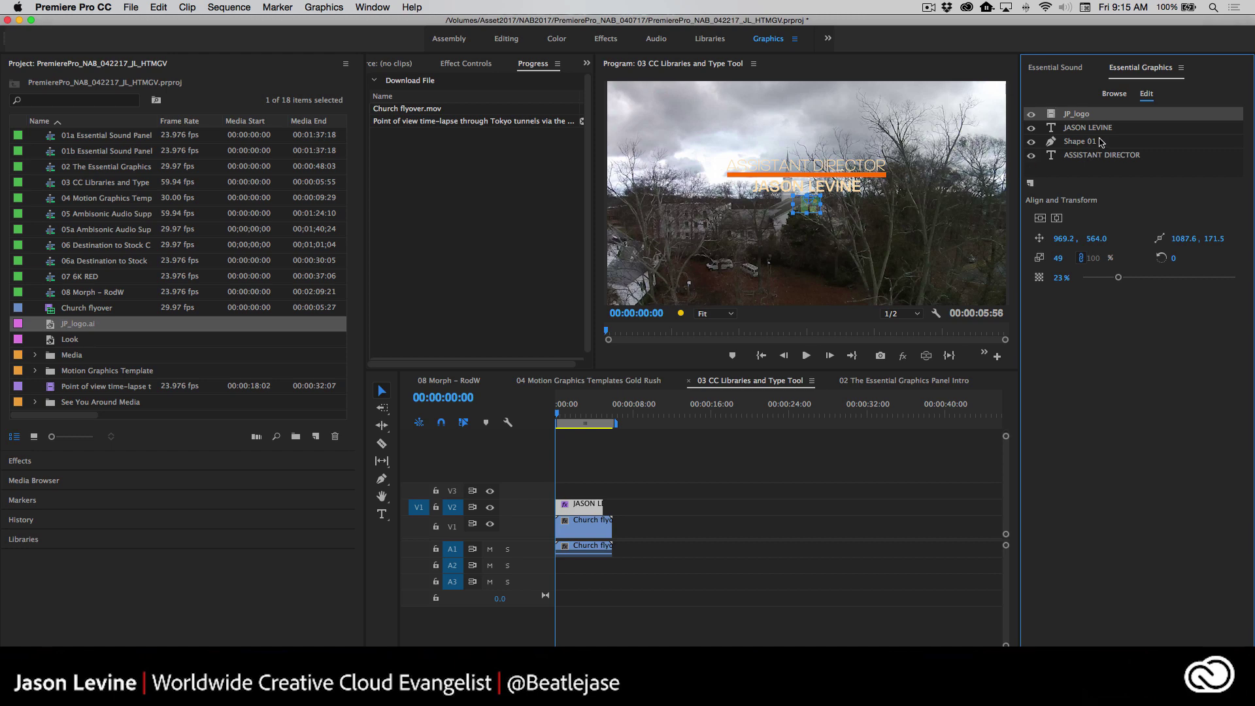
left_click(1087, 129)
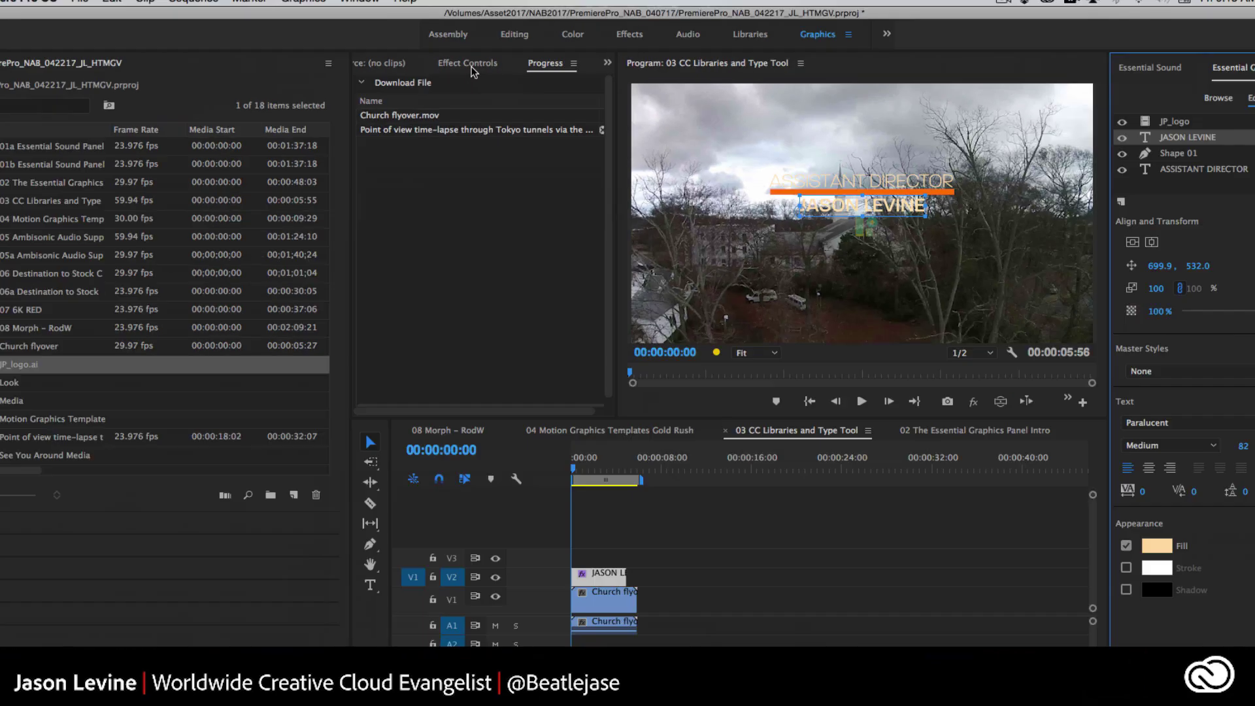
- Expand the ASSISTANT DIRECTOR text's Transform properties in Effect Controls and preview the titles
left_click(494, 69)
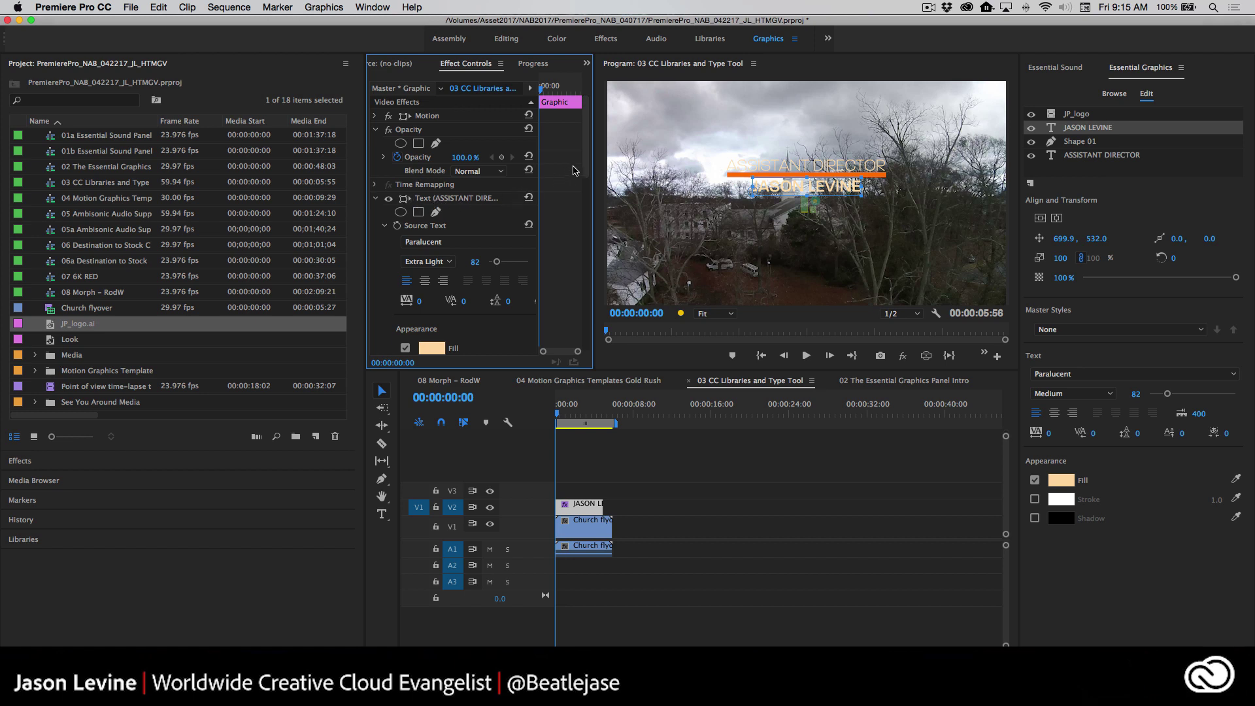
mouse_move(586, 170)
left_mouse_down()
mouse_move(589, 219)
mouse_move(592, 176)
left_mouse_up()
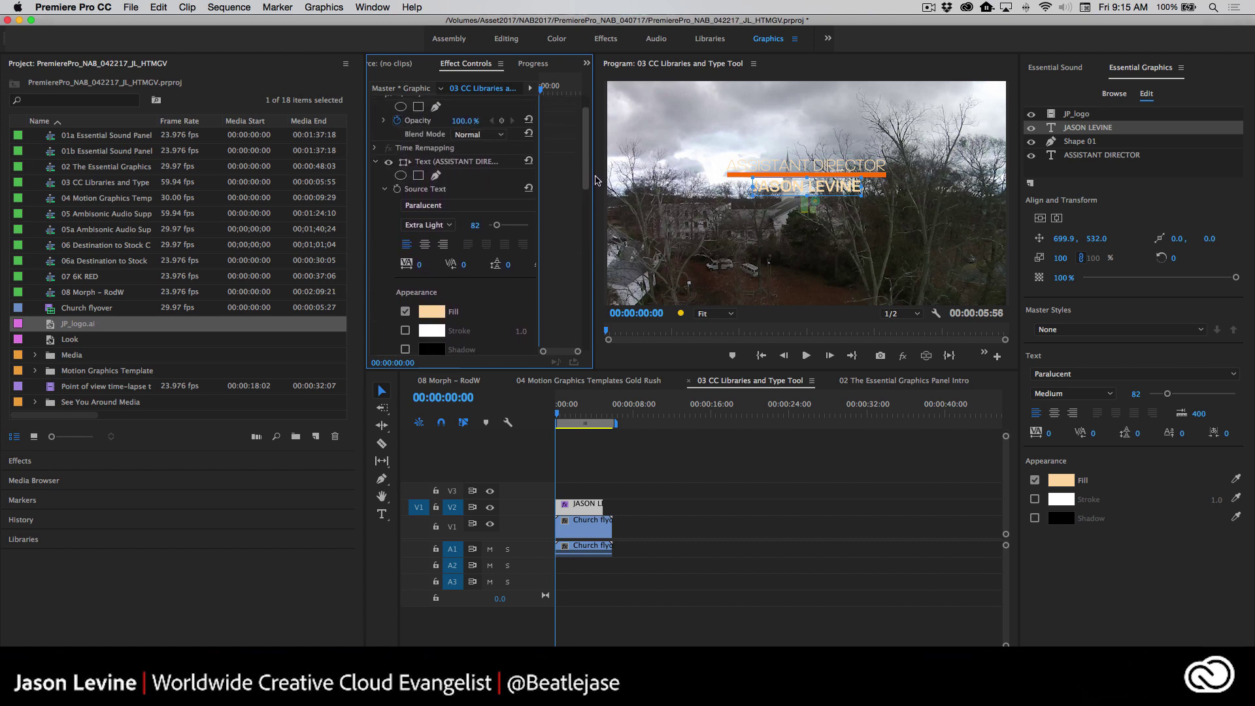
left_click(384, 191)
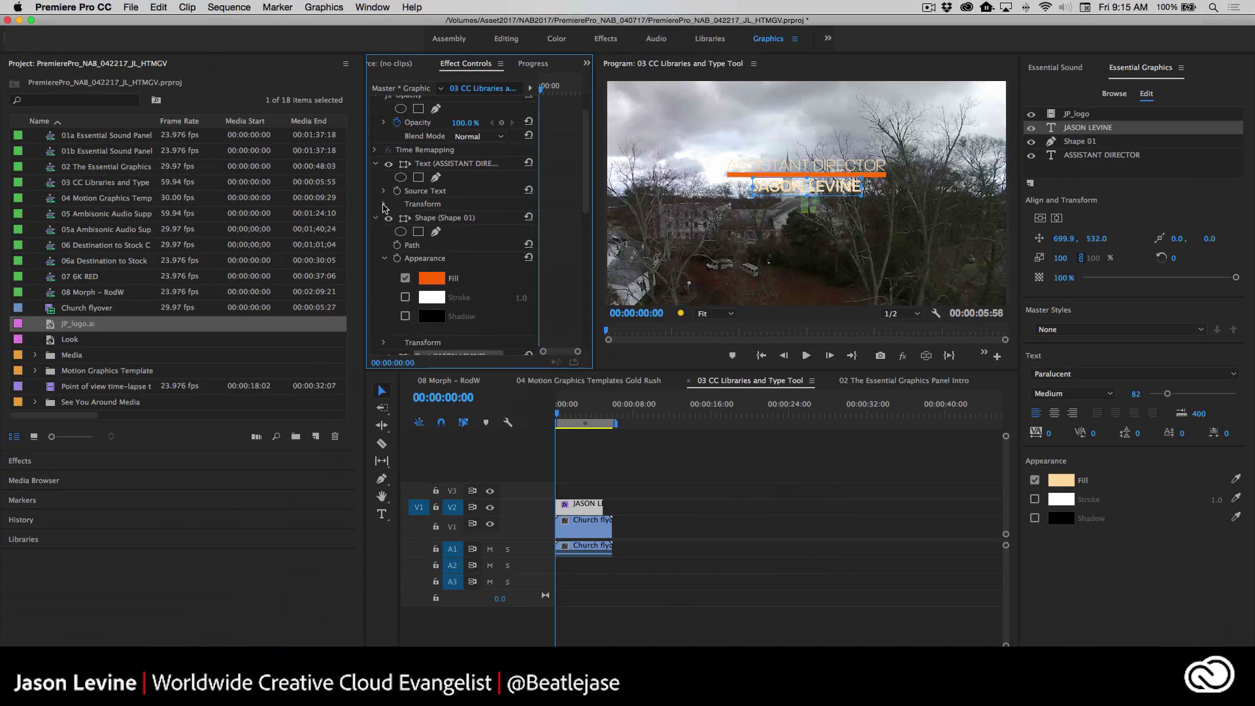
left_click(384, 204)
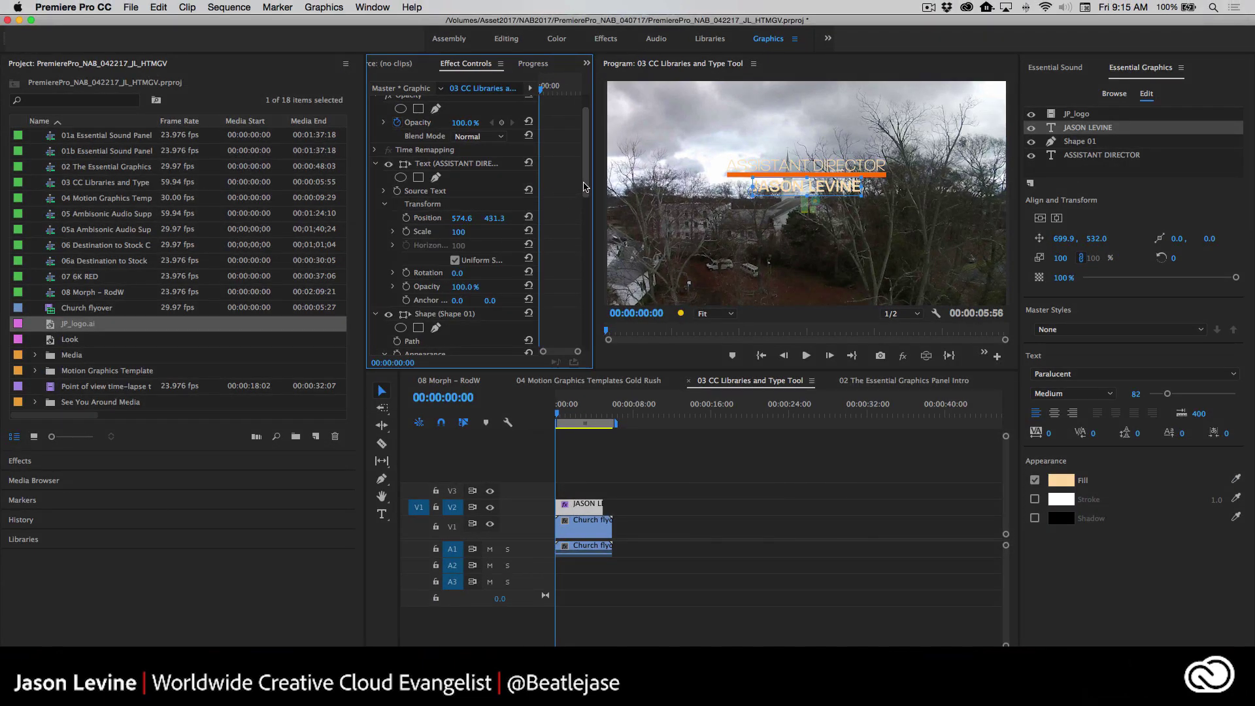
scroll(583, 189, "down", 3)
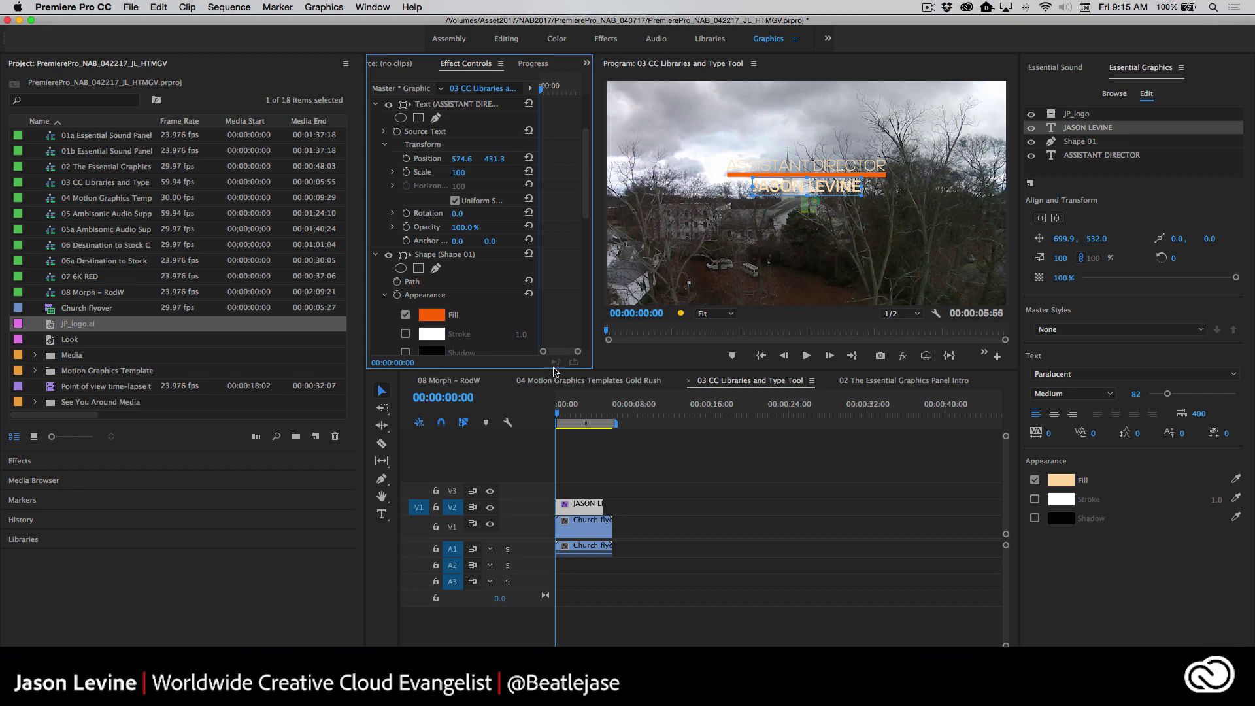
key("space")
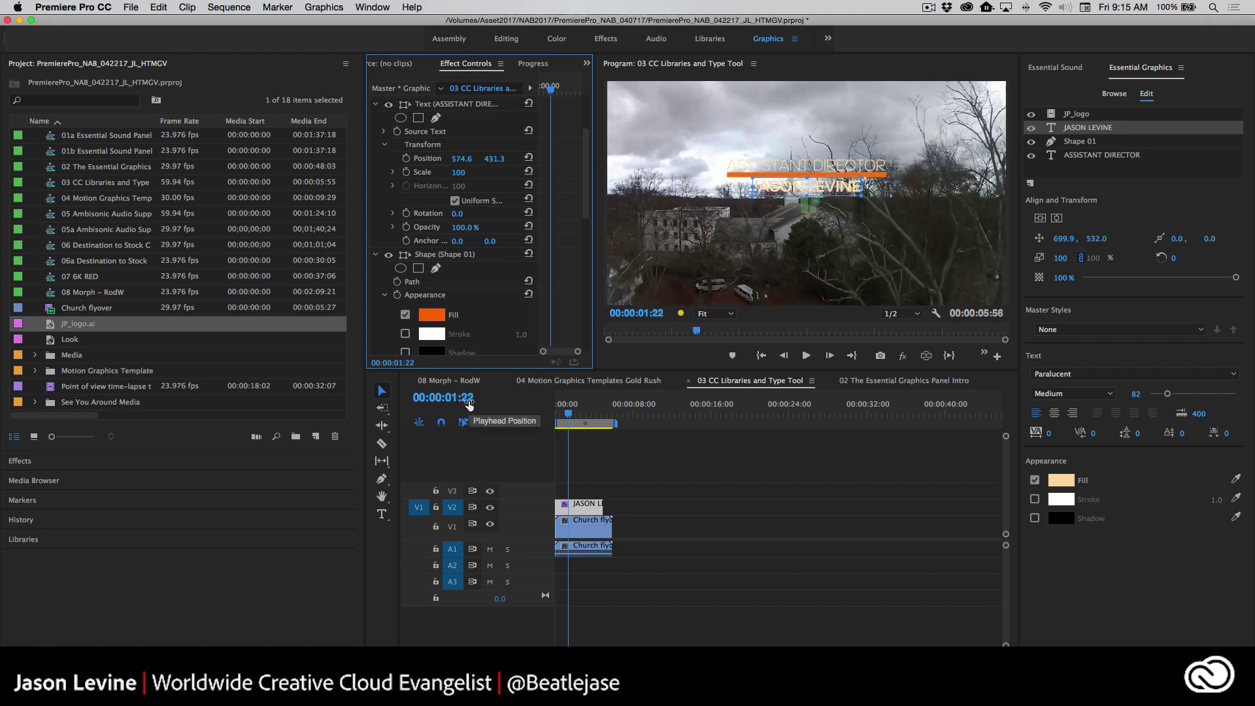
- Keyframe ASSISTANT DIRECTOR opacity to 0% at 00:00:00:00 rising to 100%, and preview the fade
left_click(407, 227)
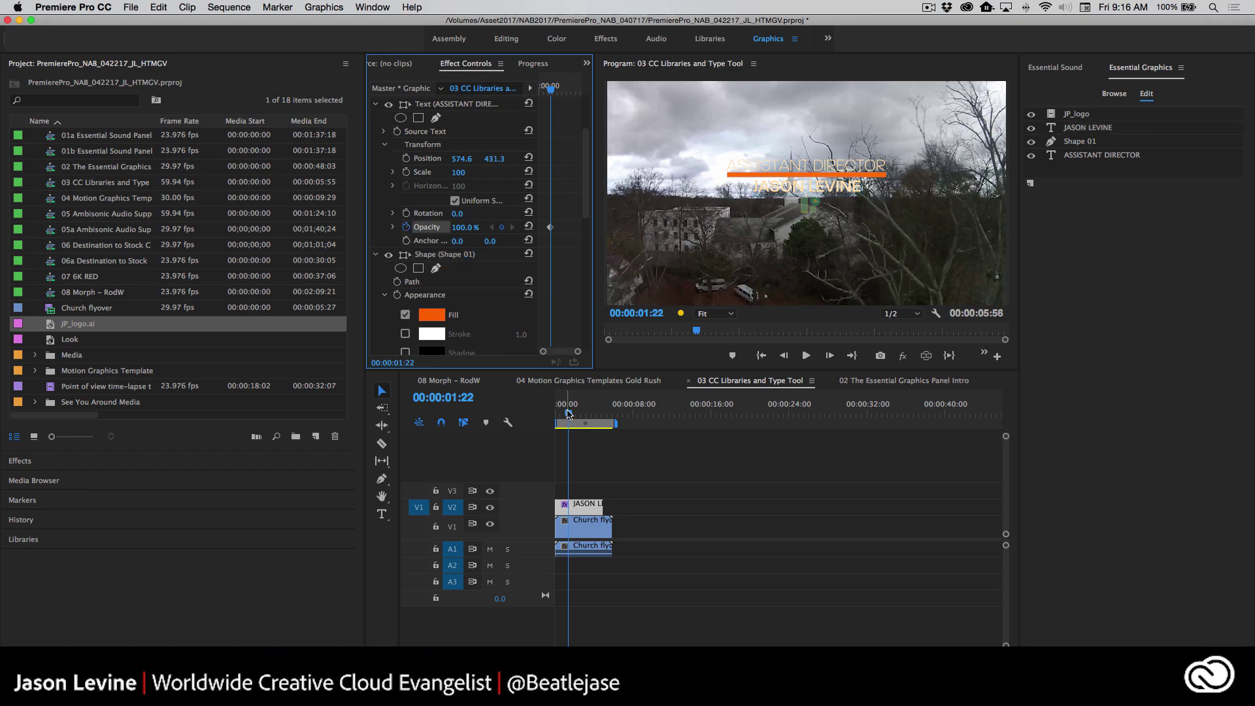
left_click_drag(568, 413, 557, 413)
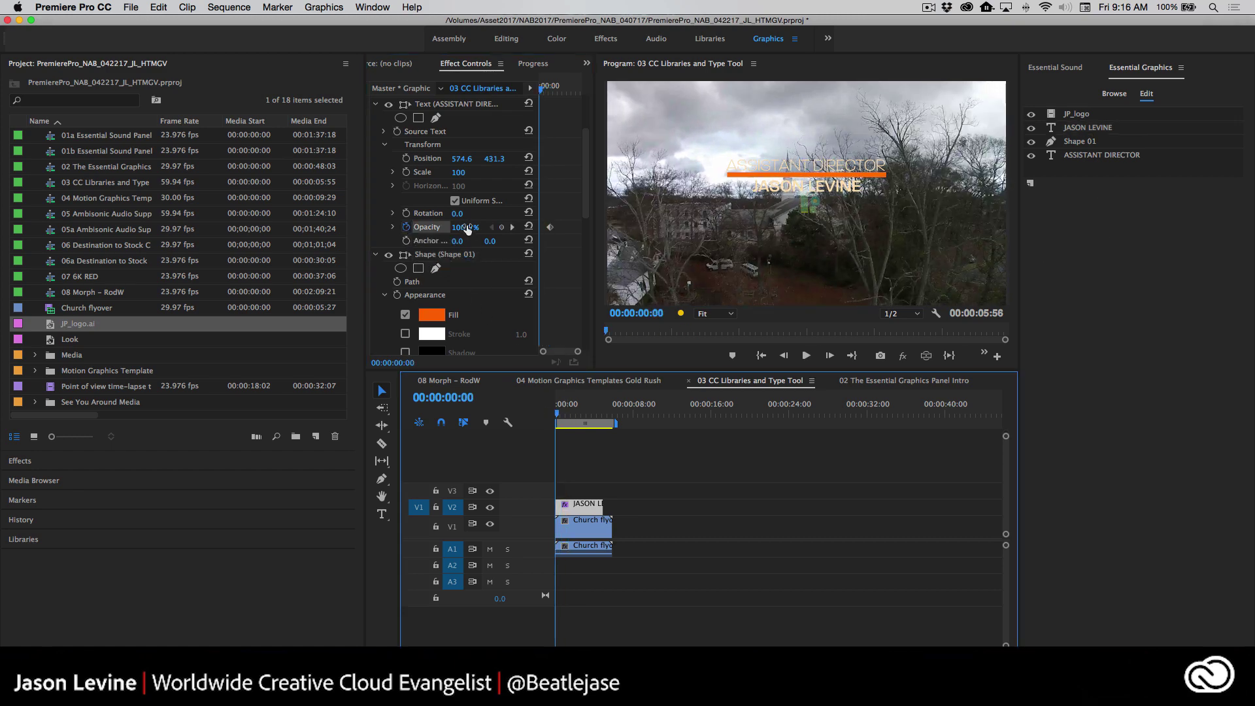
left_click_drag(467, 229, 401, 229)
key("space")
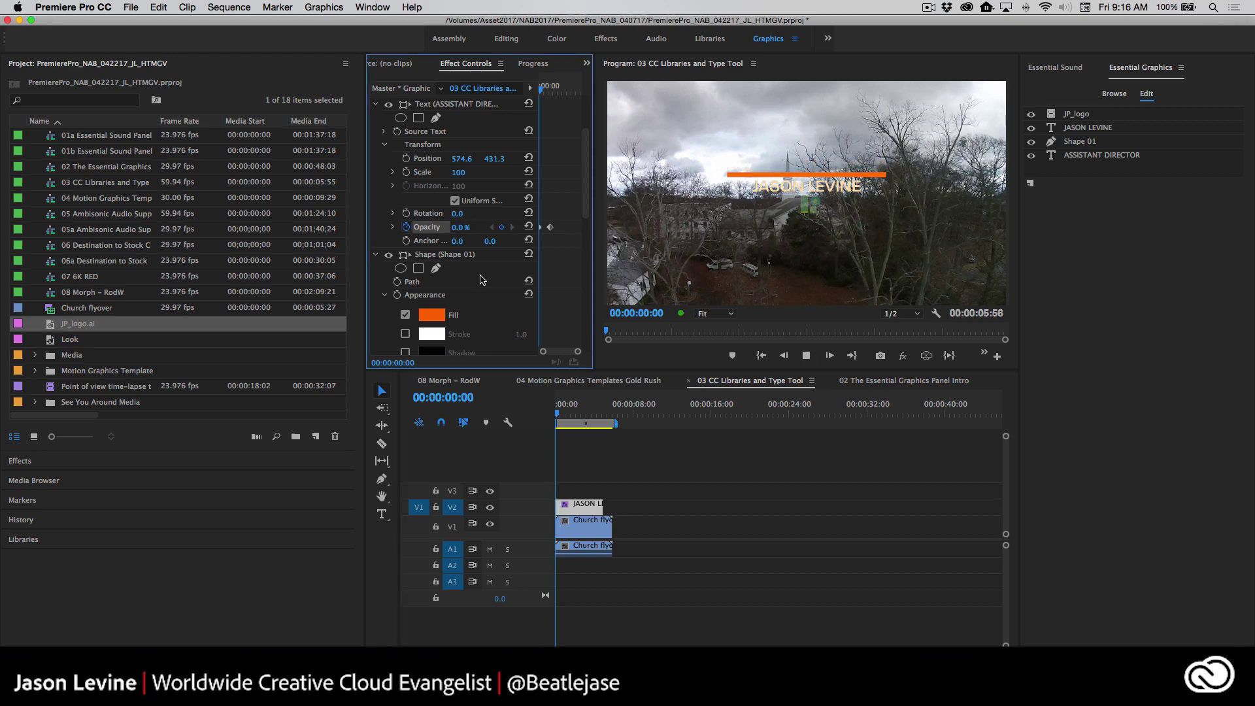
key("space")
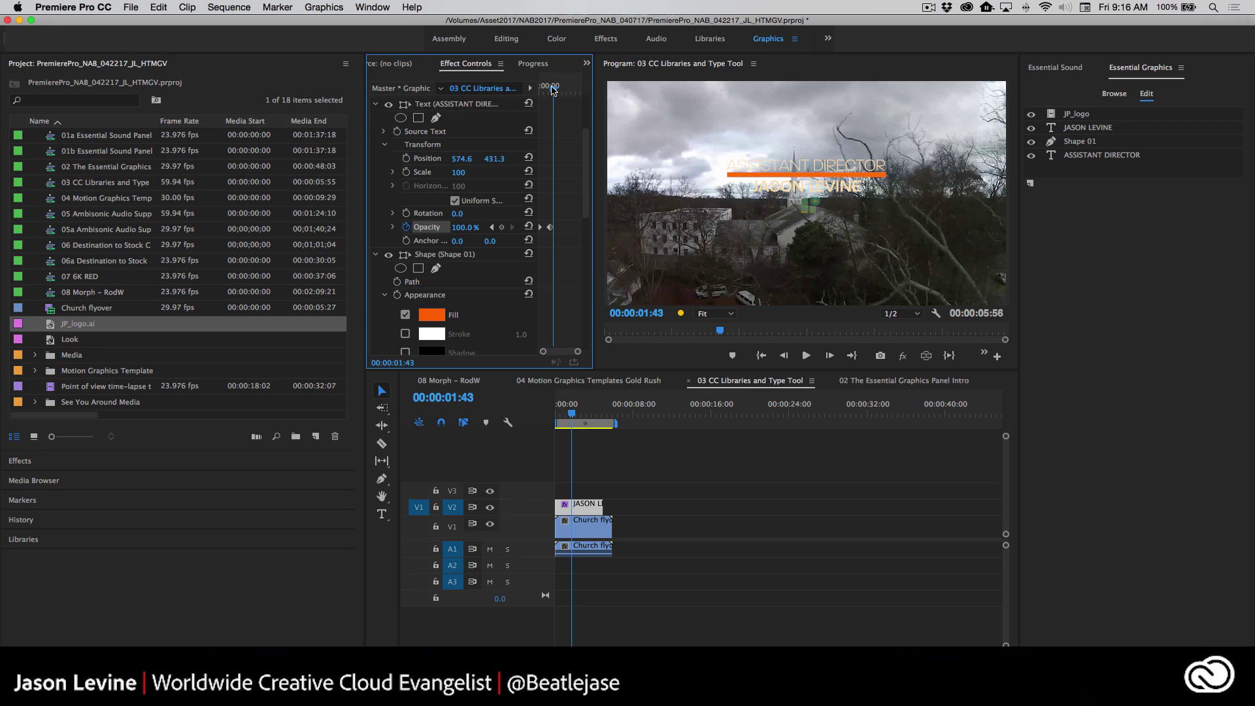
mouse_move(552, 90)
left_mouse_down()
mouse_move(528, 88)
mouse_move(550, 89)
left_mouse_up()
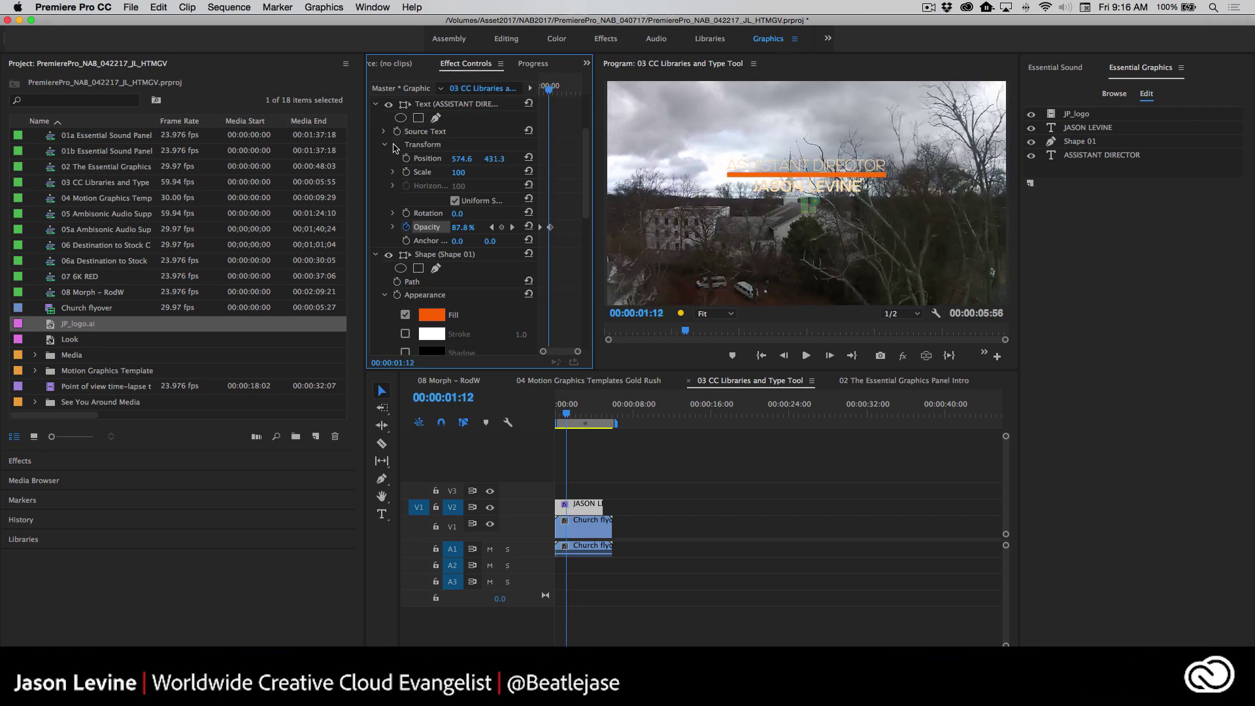
left_click(385, 144)
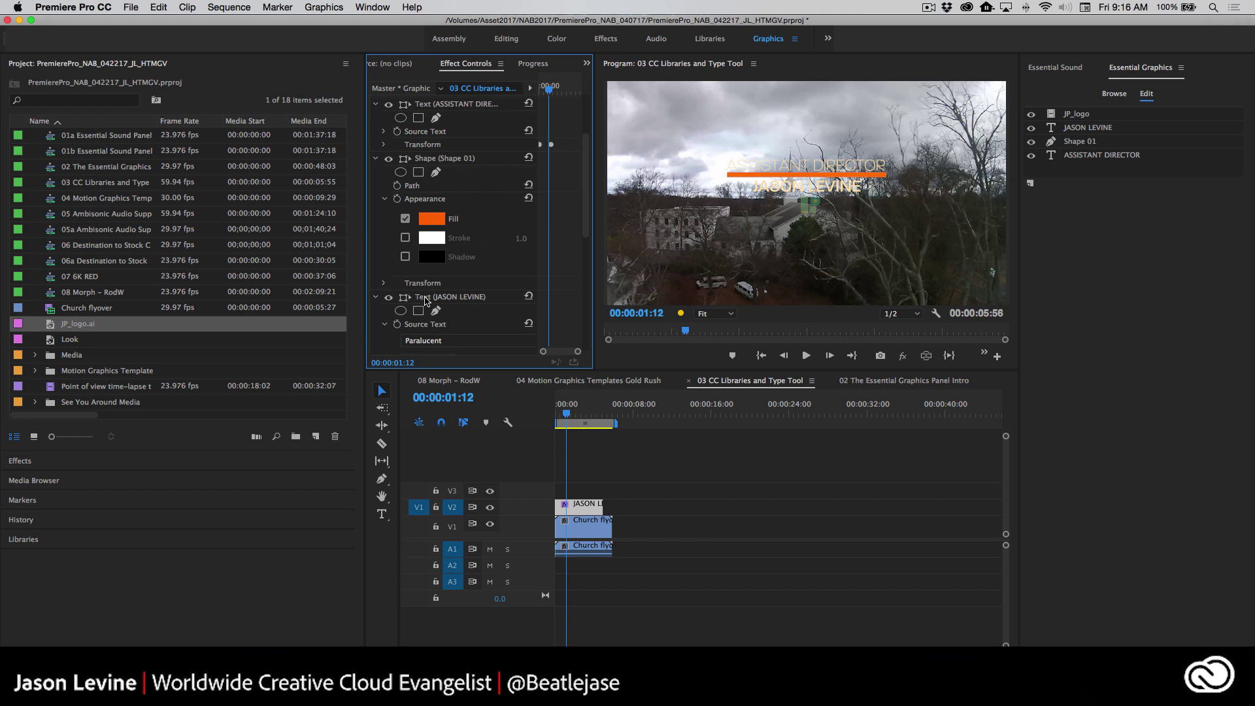
- Keyframe the name text layer's opacity from 0% at the sequence start to 100%, then preview
left_click(424, 299)
left_click(385, 324)
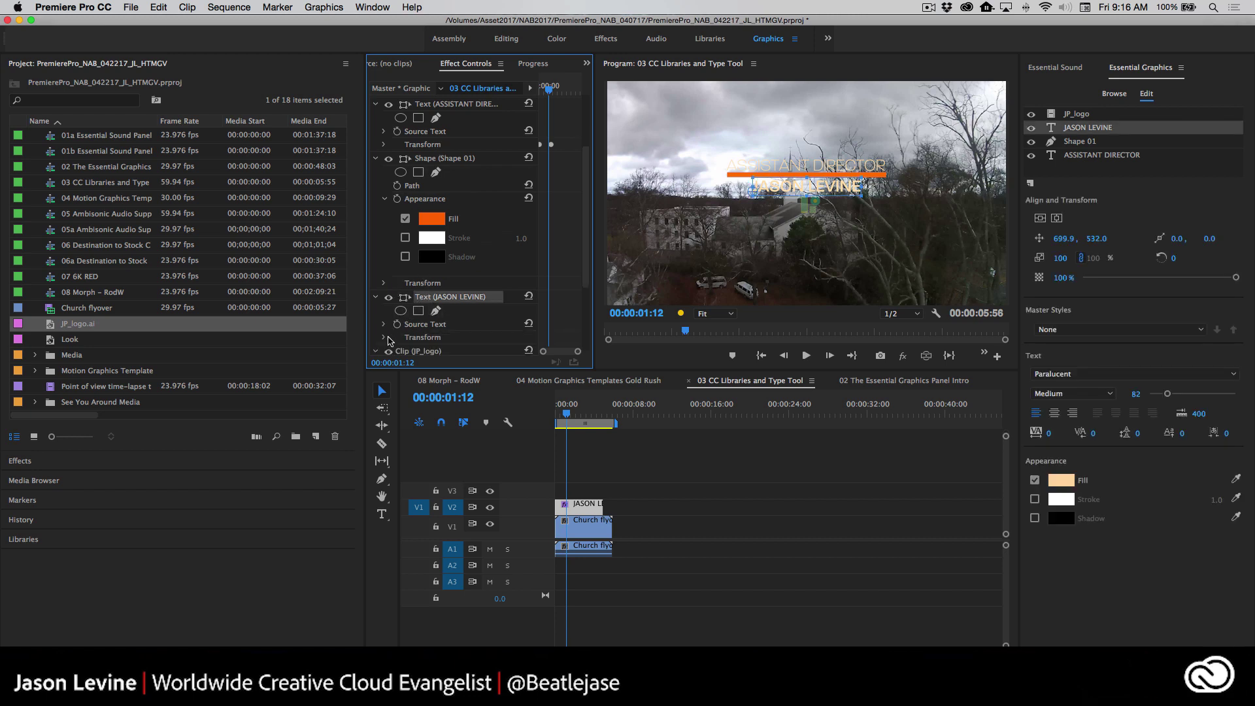
left_click(383, 337)
scroll(586, 263, "down", 5)
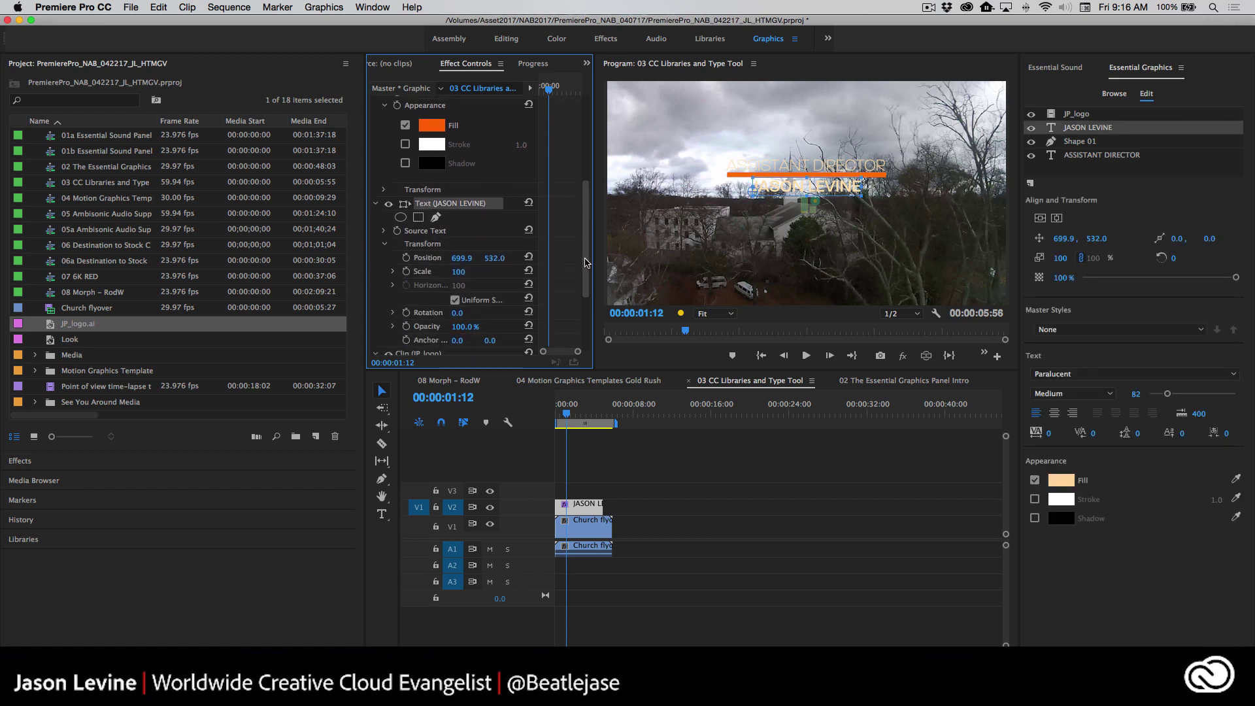
scroll(586, 263, "down", 2)
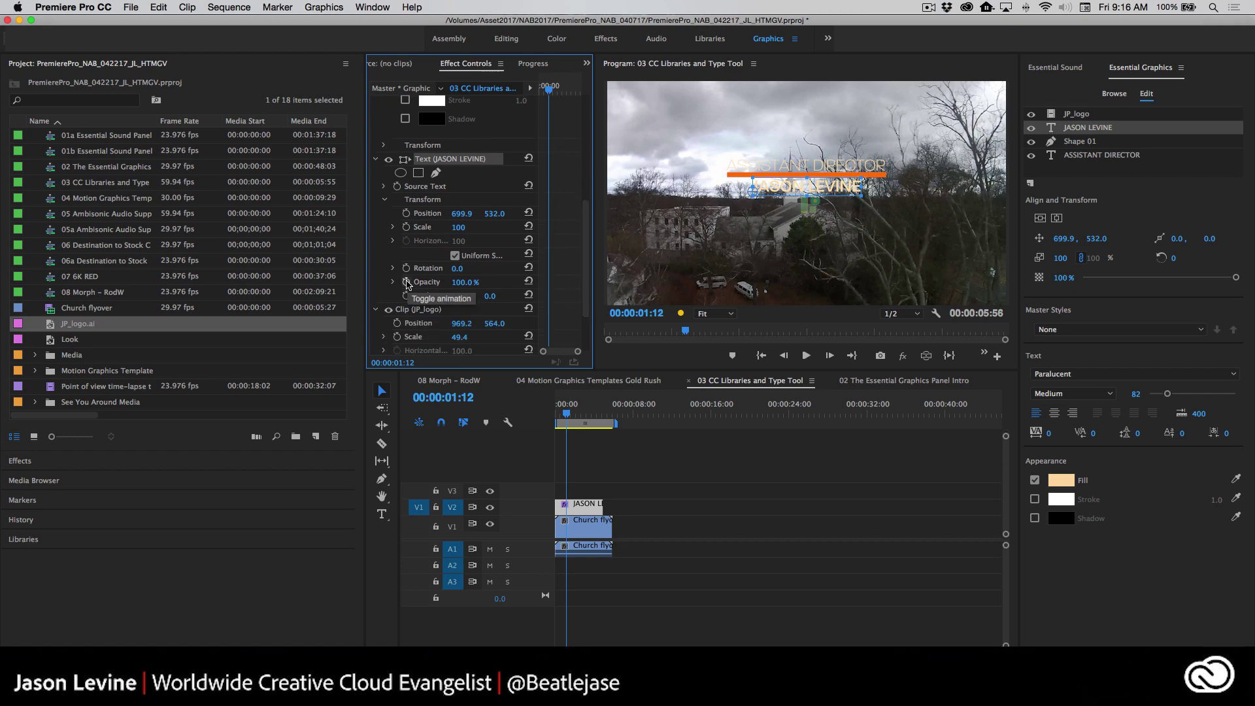
left_click(407, 283)
key("Home")
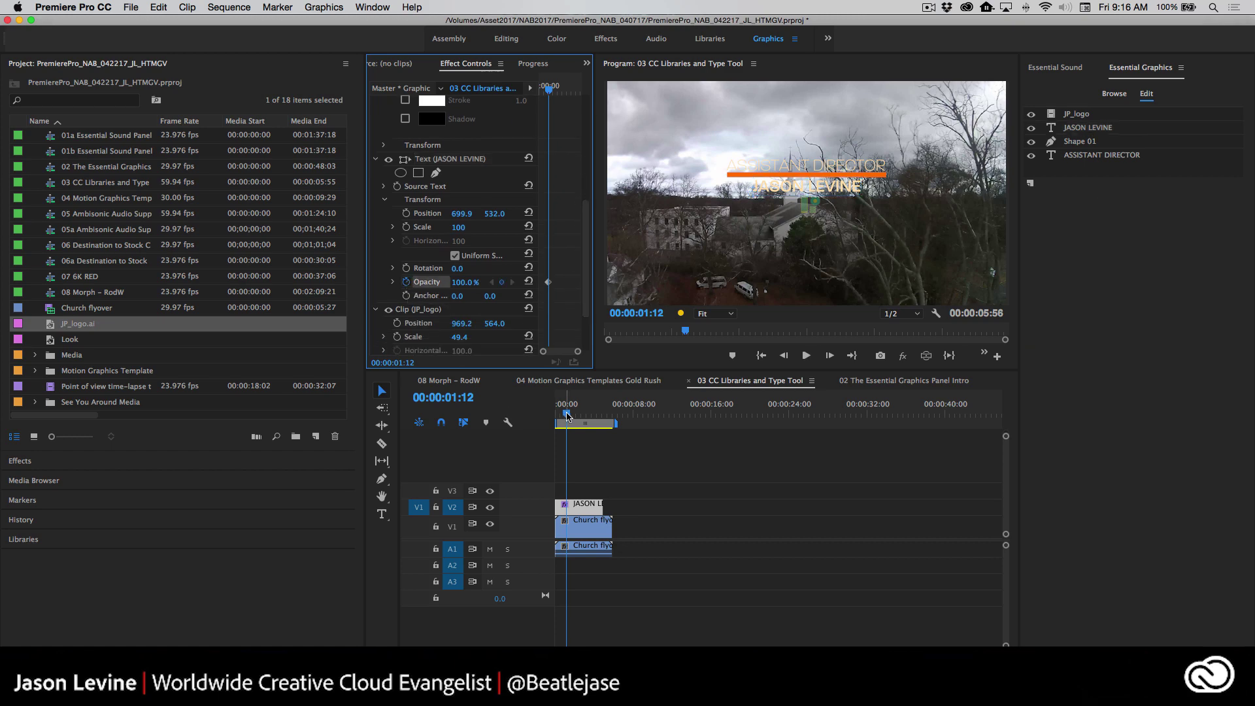
left_click(534, 419)
left_click_drag(470, 285, 451, 285)
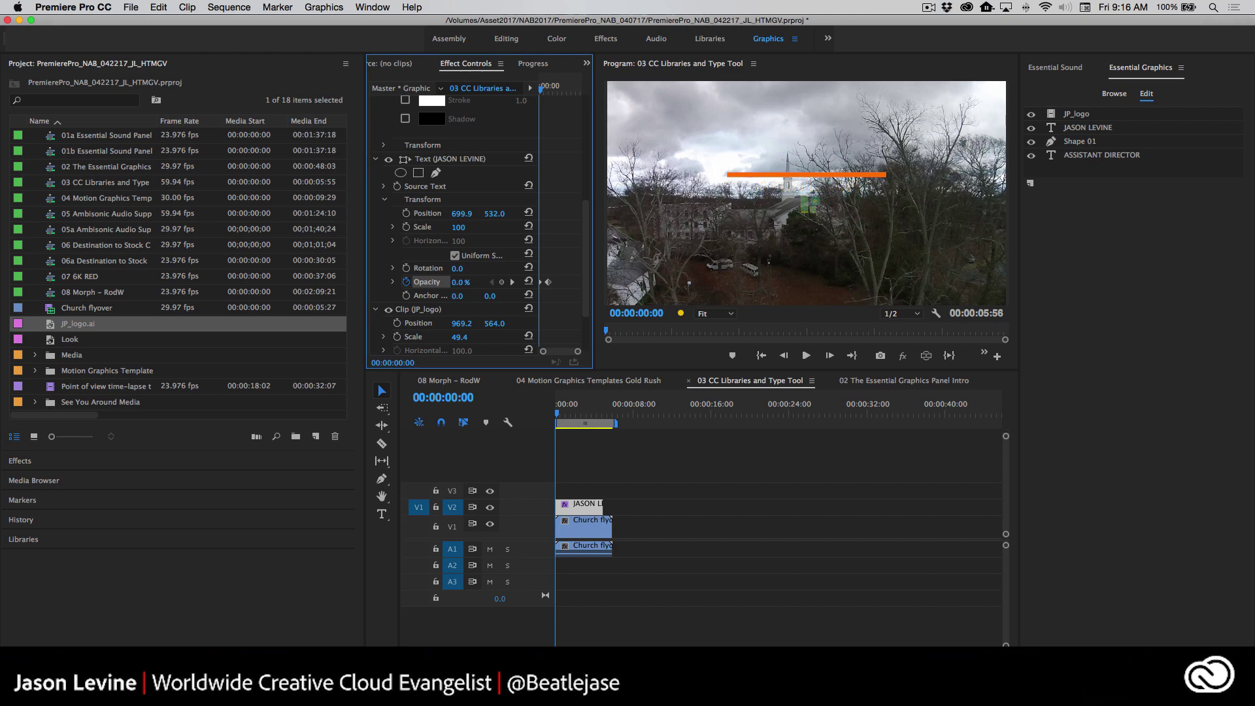
key("space")
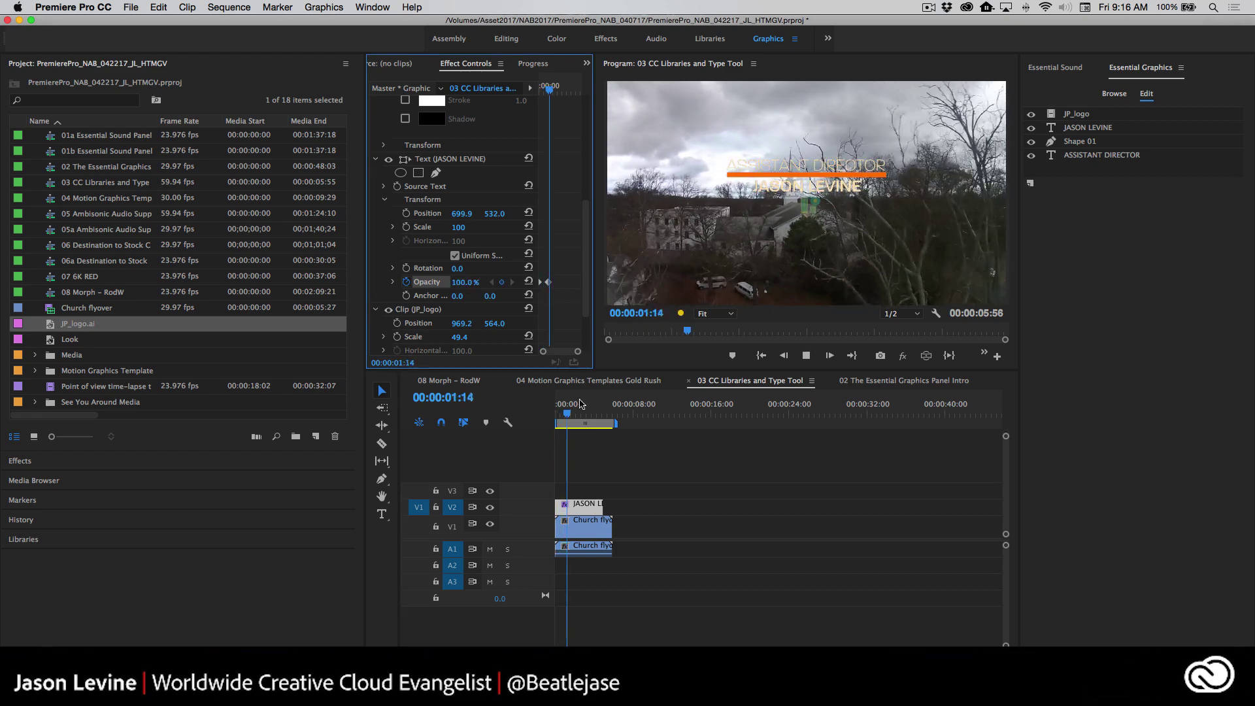
left_click(552, 375)
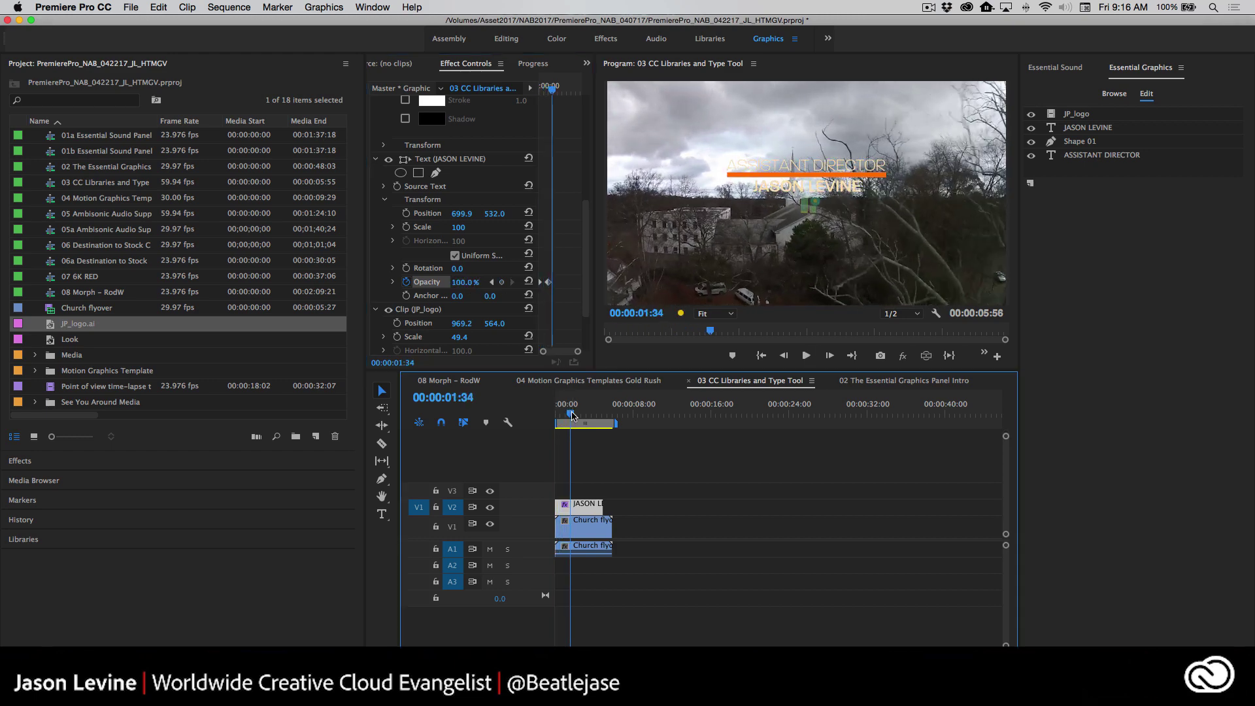
mouse_move(586, 285)
left_mouse_down()
mouse_move(586, 221)
mouse_move(586, 236)
left_mouse_up()
- Set Shape 01's opacity to 95%, keyframe it down to 0% at the start, and preview
left_click(384, 252)
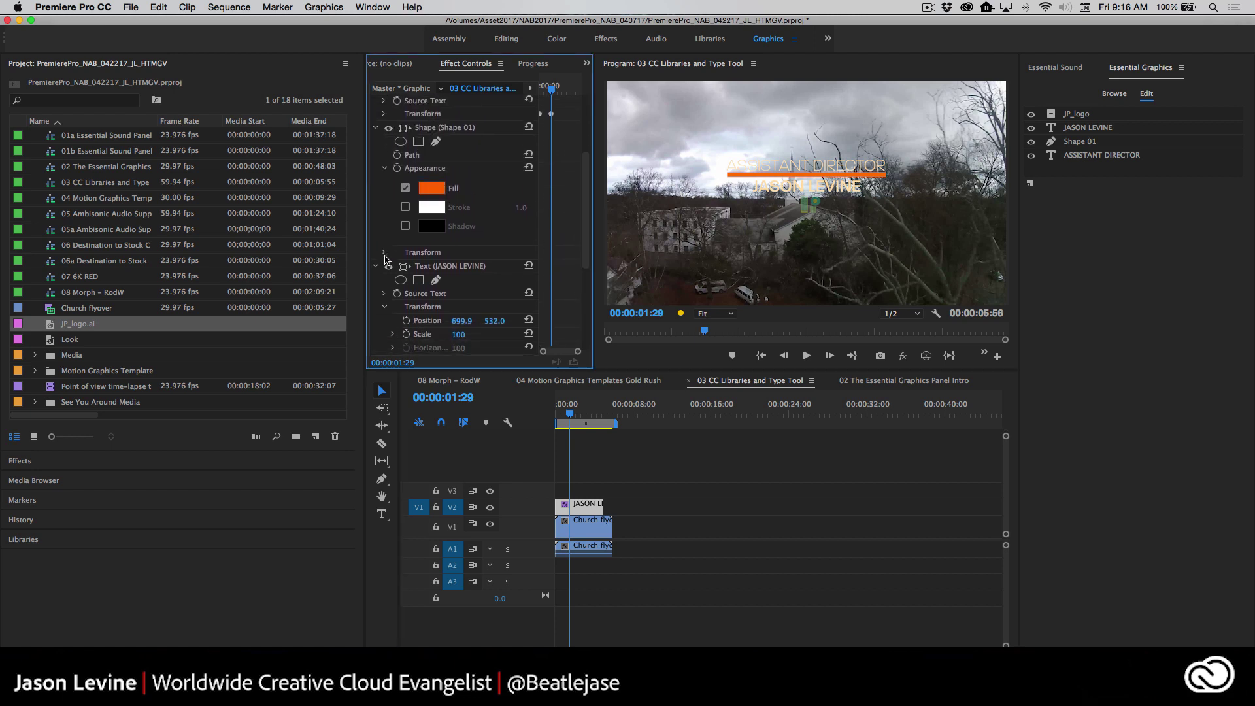
scroll(582, 236, "down", 5)
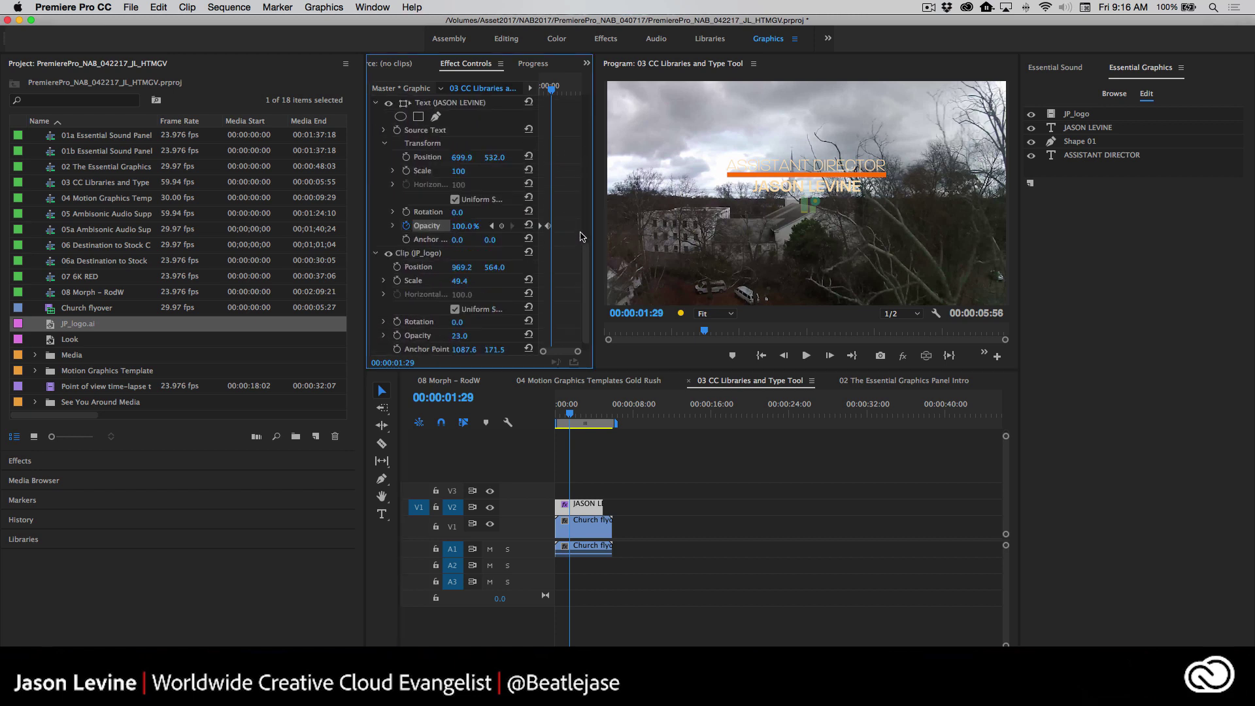
scroll(586, 261, "up", 6)
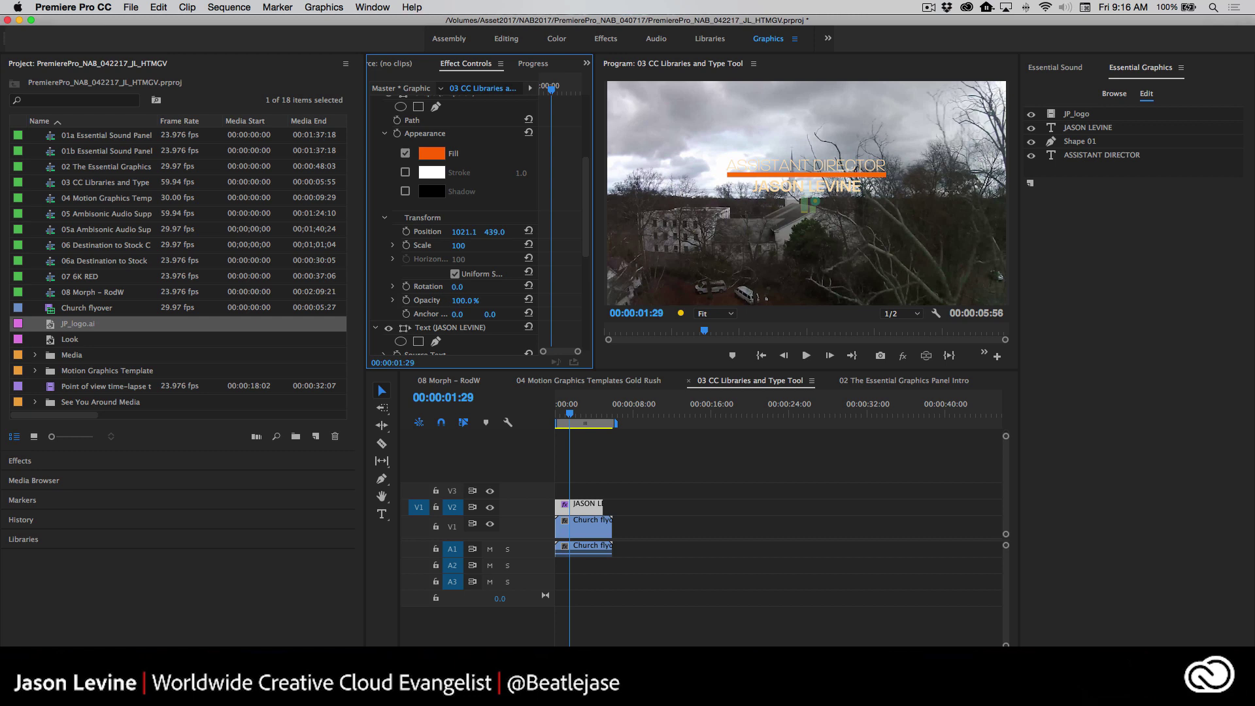
left_click_drag(463, 300, 455, 300)
left_click(405, 300)
left_click_drag(568, 416, 556, 416)
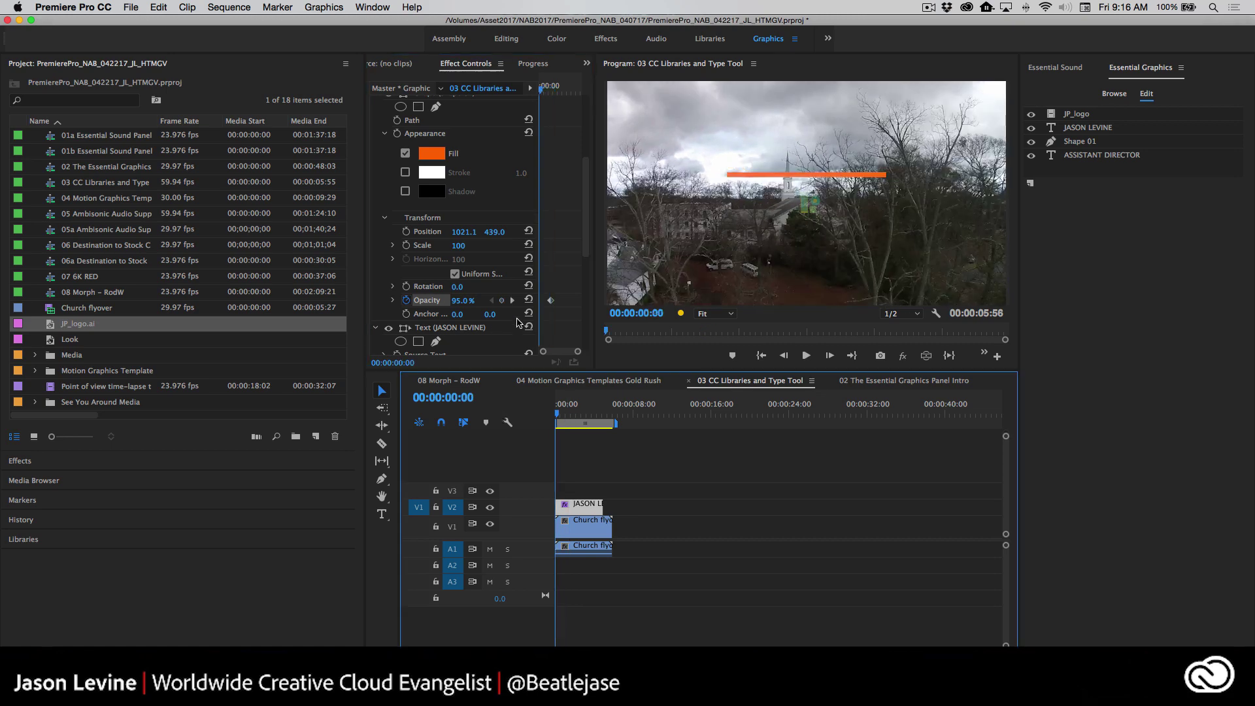
left_click_drag(468, 302, 406, 303)
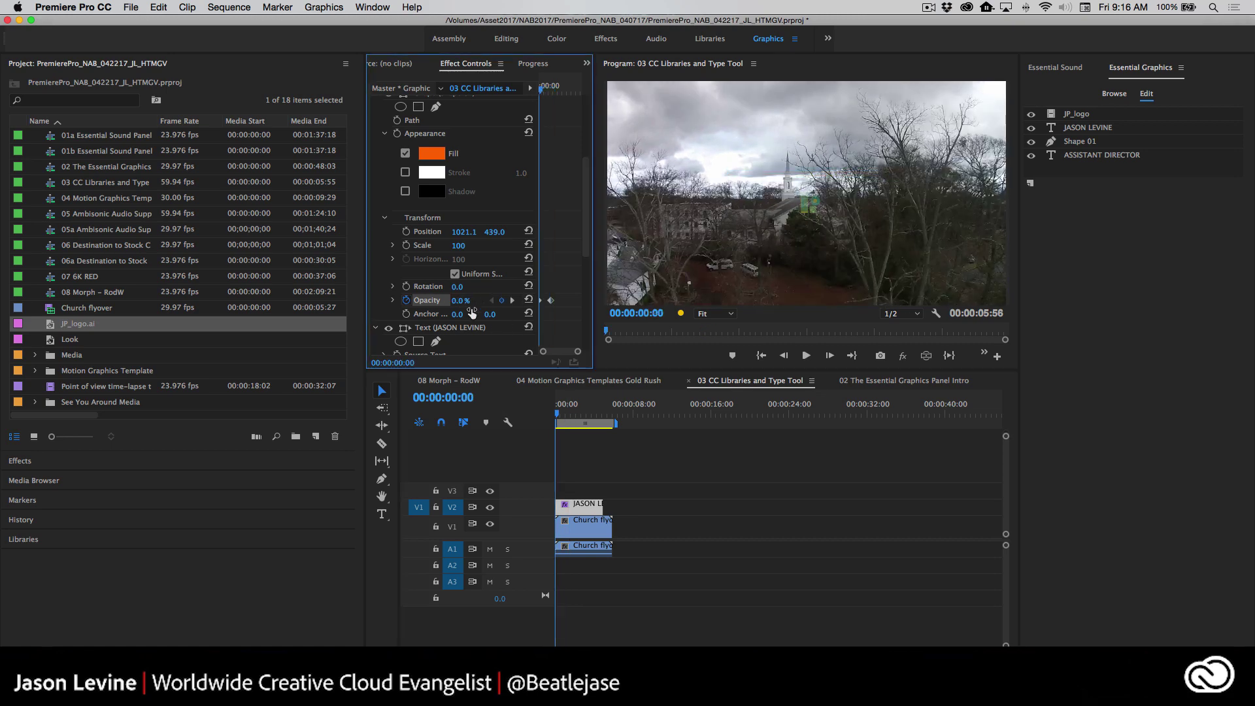
key("space")
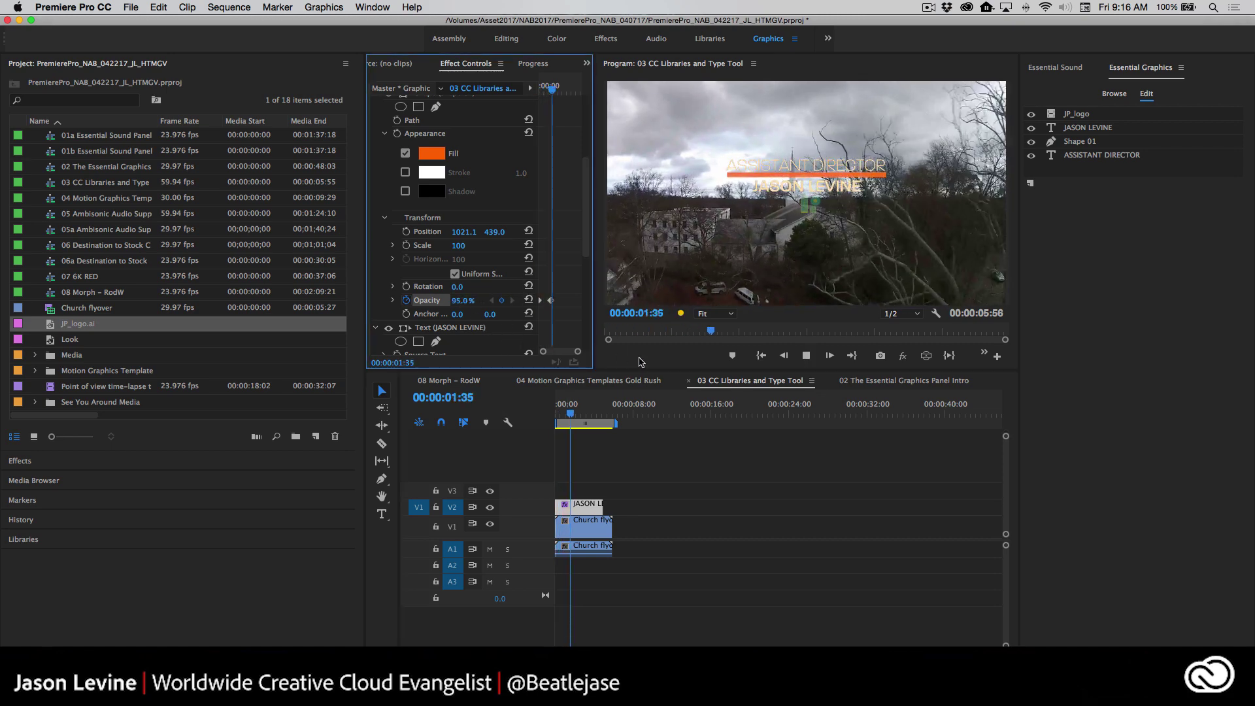
key("space")
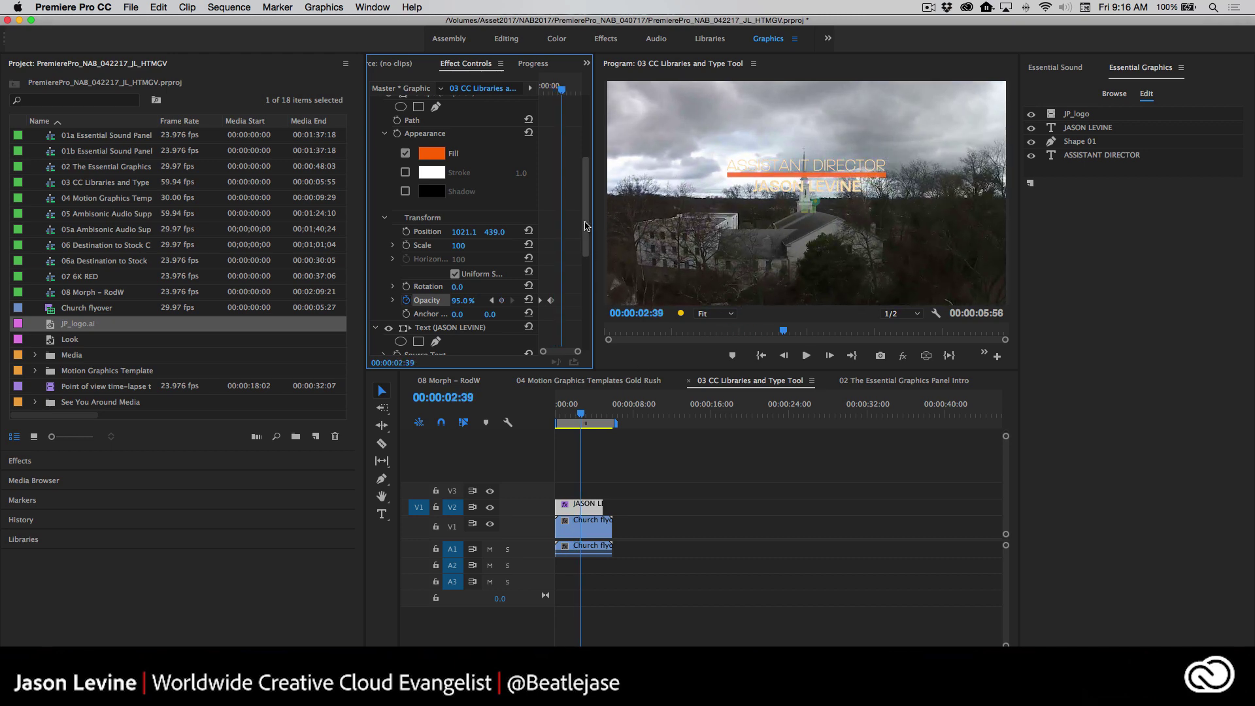
left_click_drag(587, 226, 589, 325)
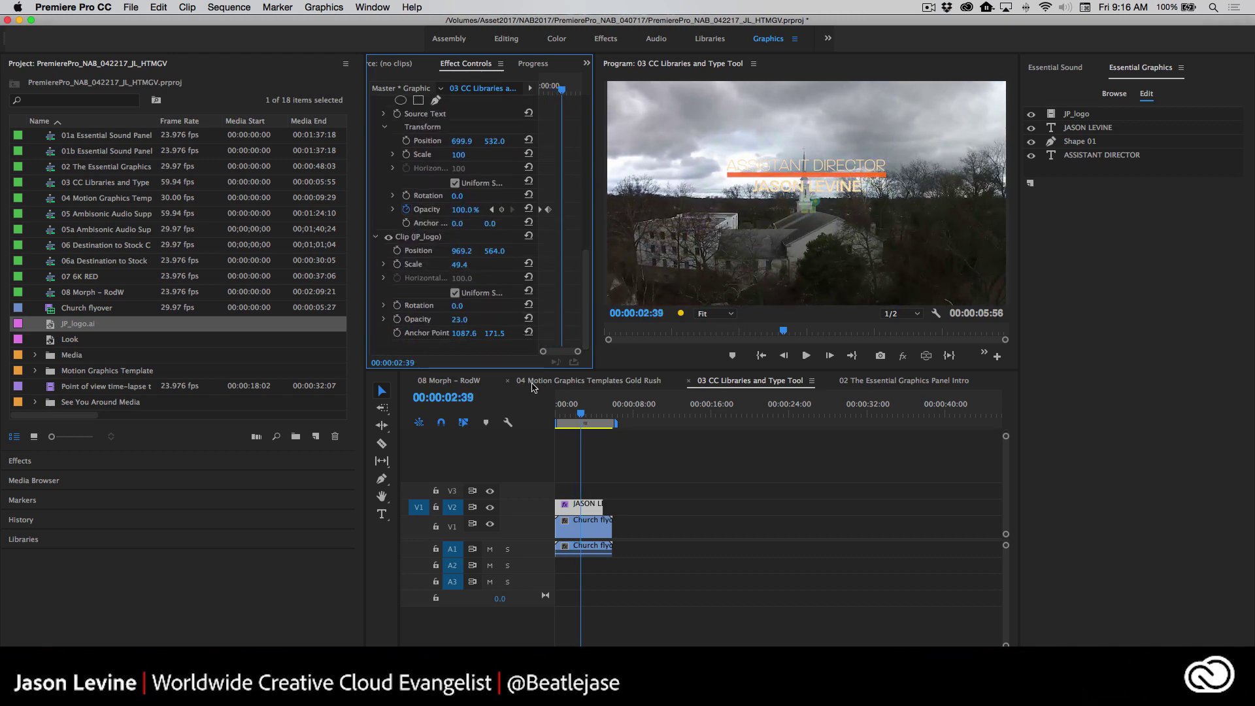
- Keyframe the JP_logo clip's opacity at 0 so it fades in, and play from the start to check
left_click(584, 415)
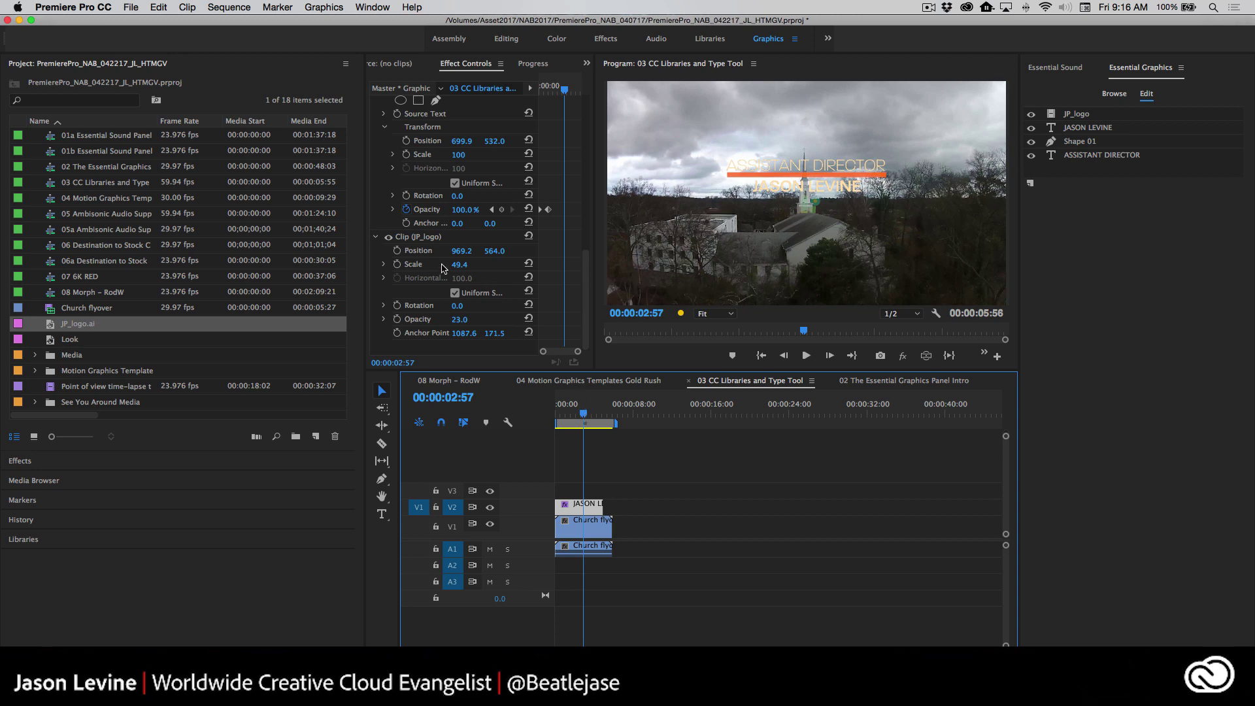
left_click(584, 292)
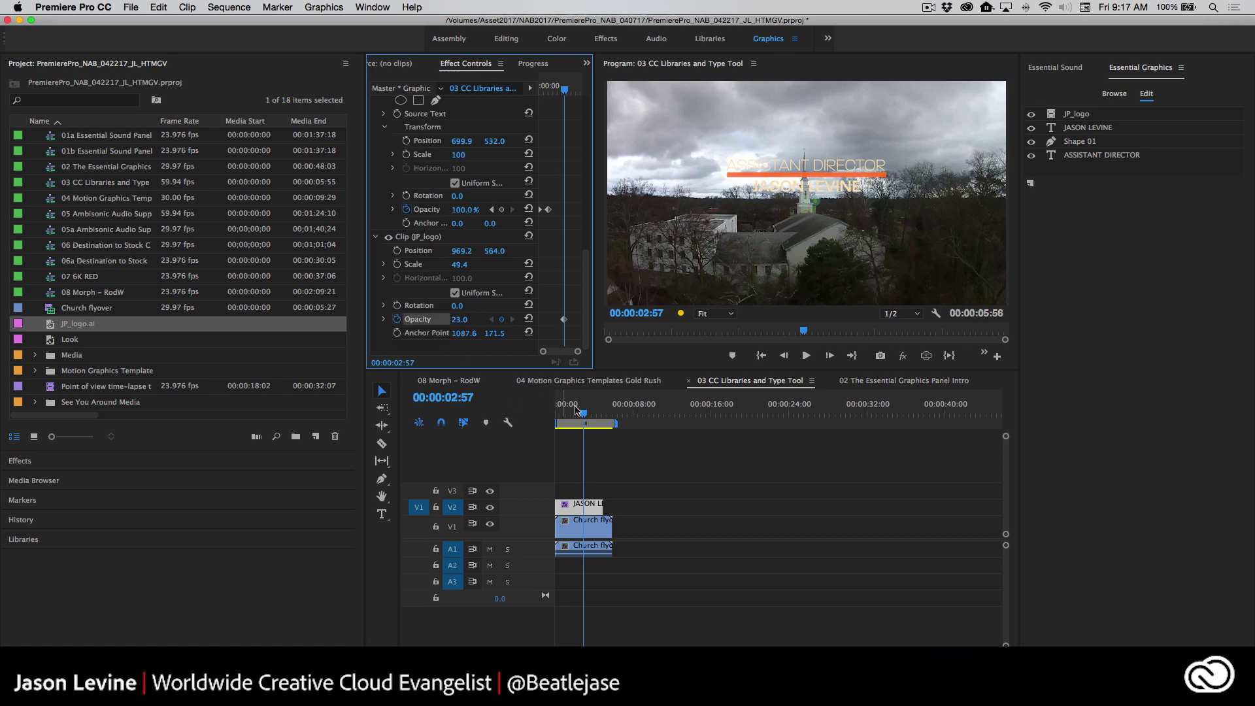
left_click_drag(575, 409, 556, 410)
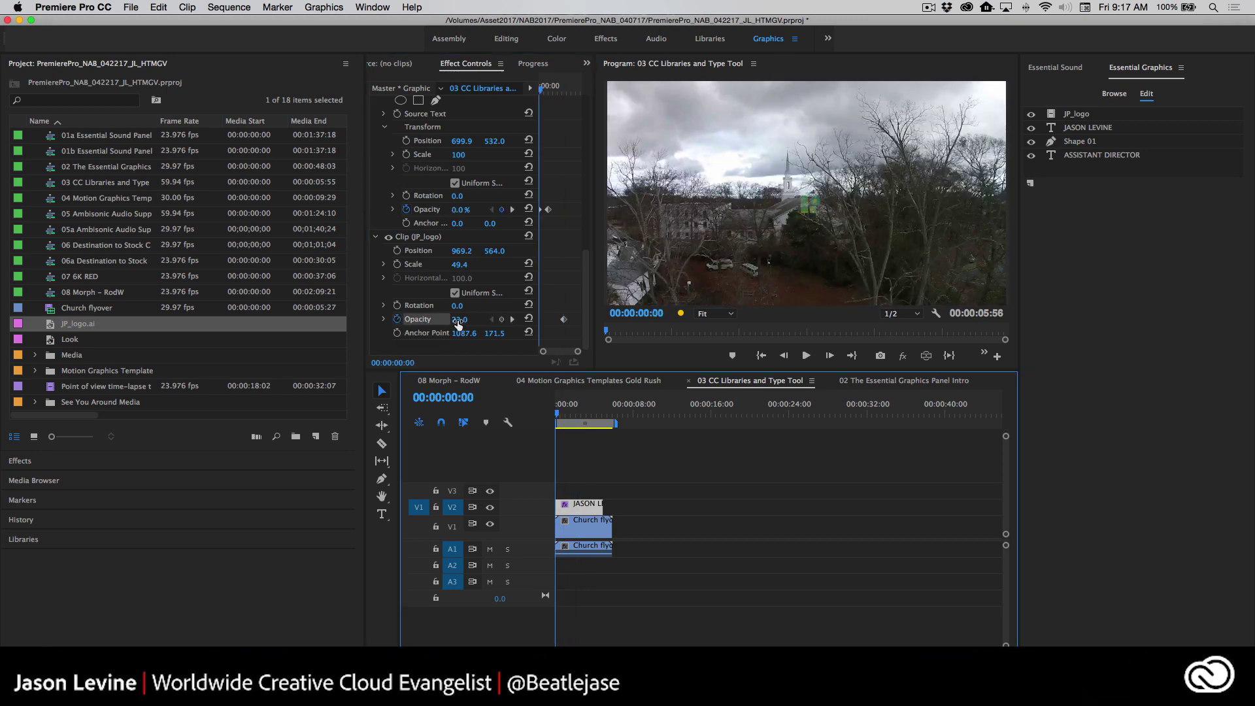
key("space")
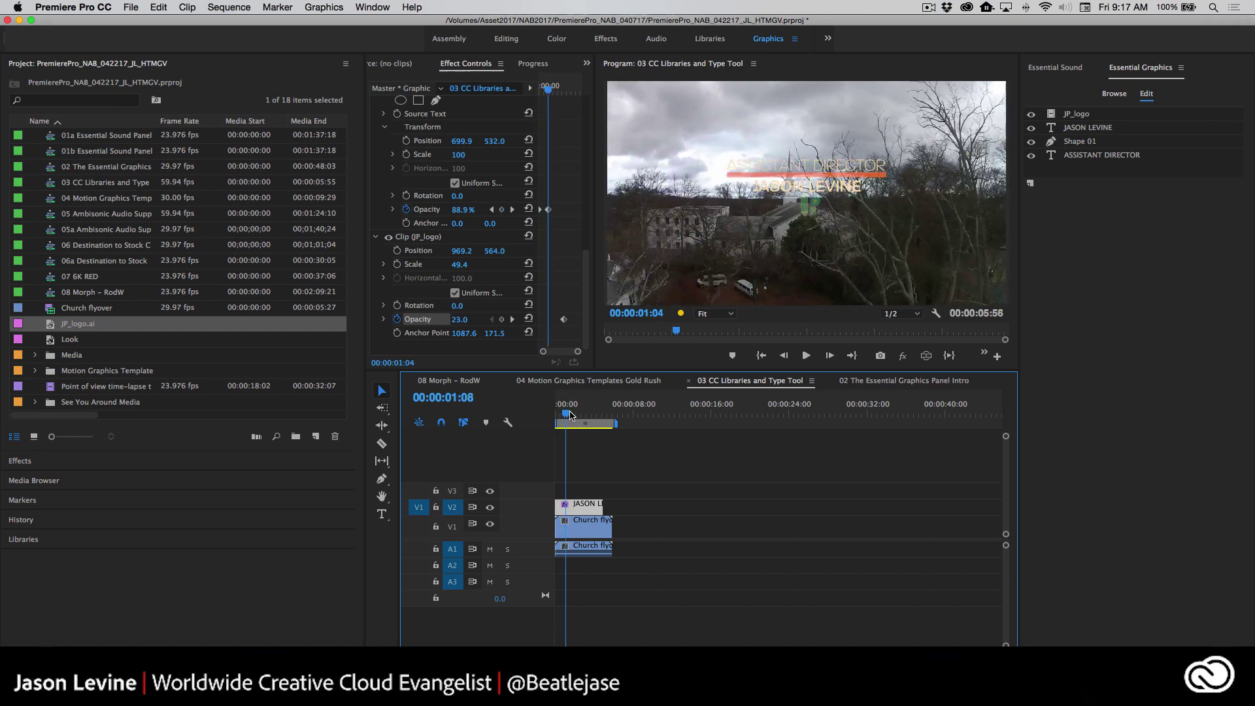
key("space")
left_click_drag(467, 325, 453, 324)
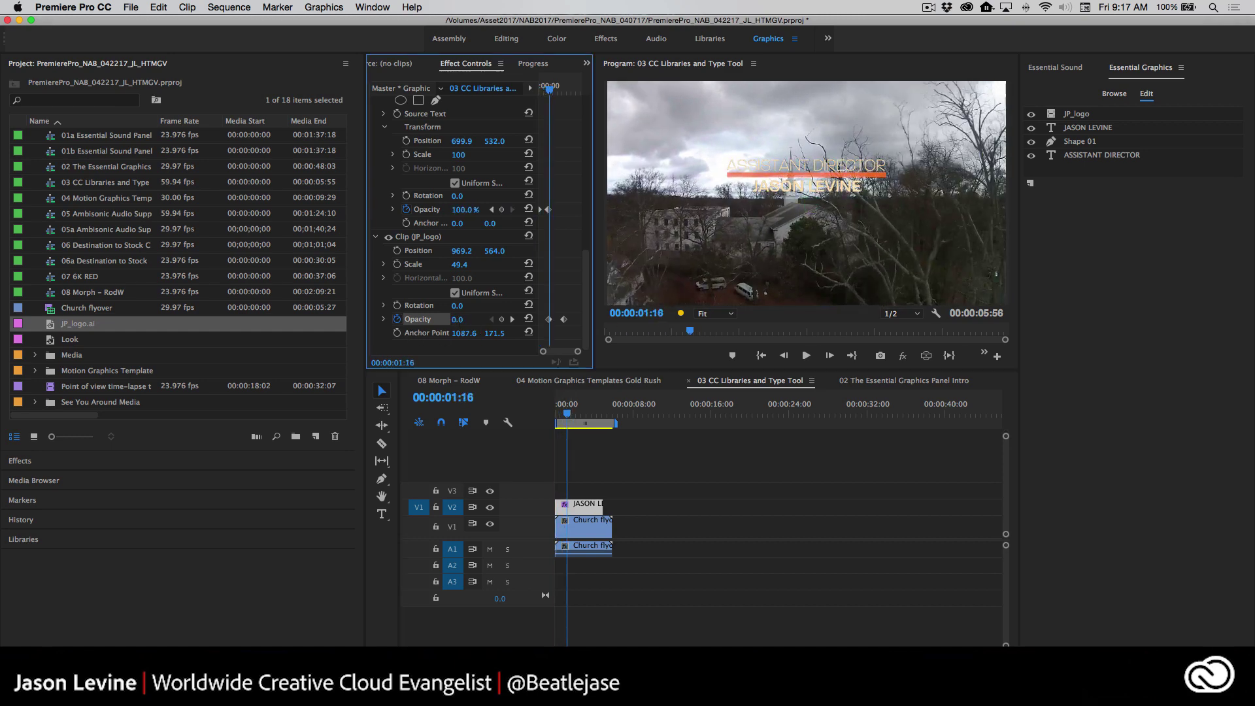
left_click_drag(580, 413, 556, 412)
key("space")
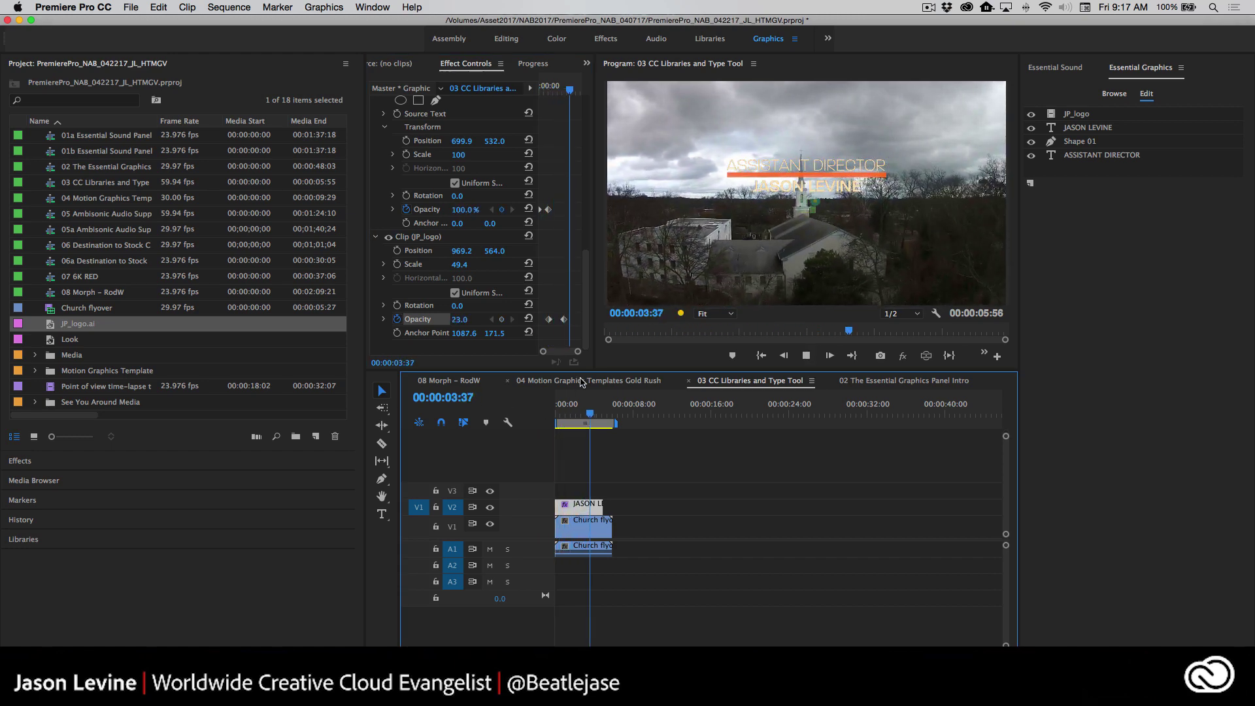
left_click_drag(591, 413, 555, 413)
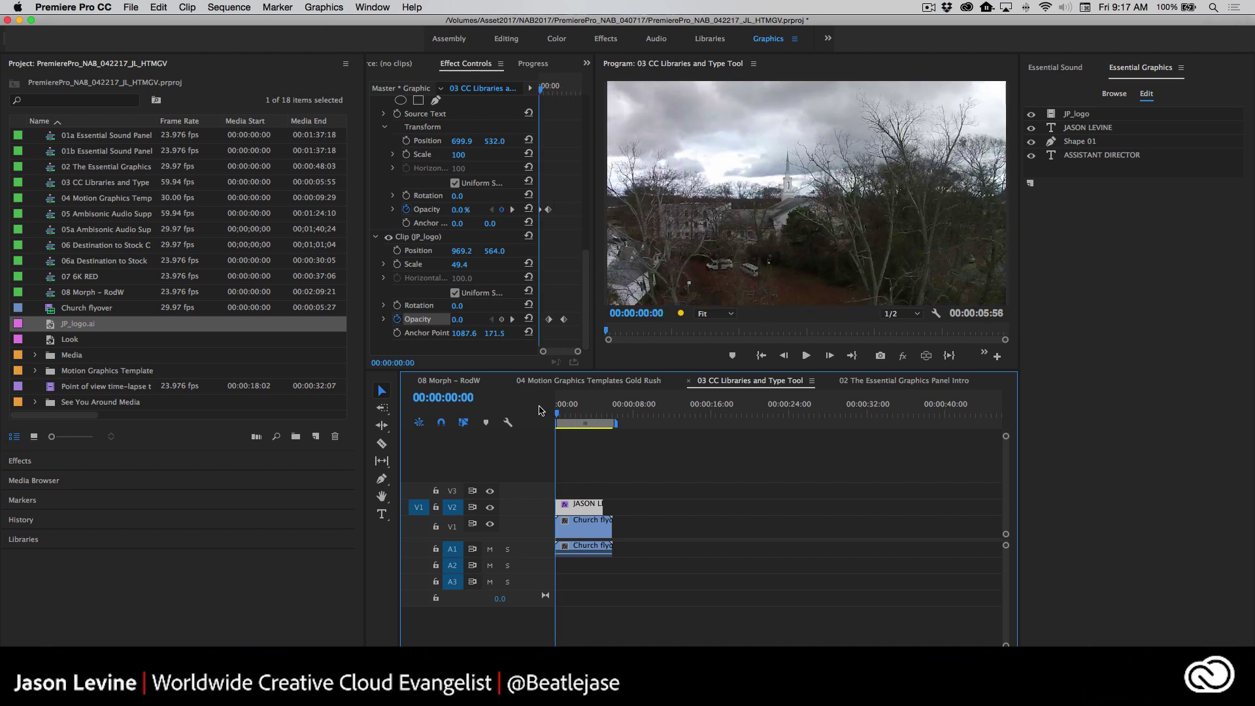
key("space")
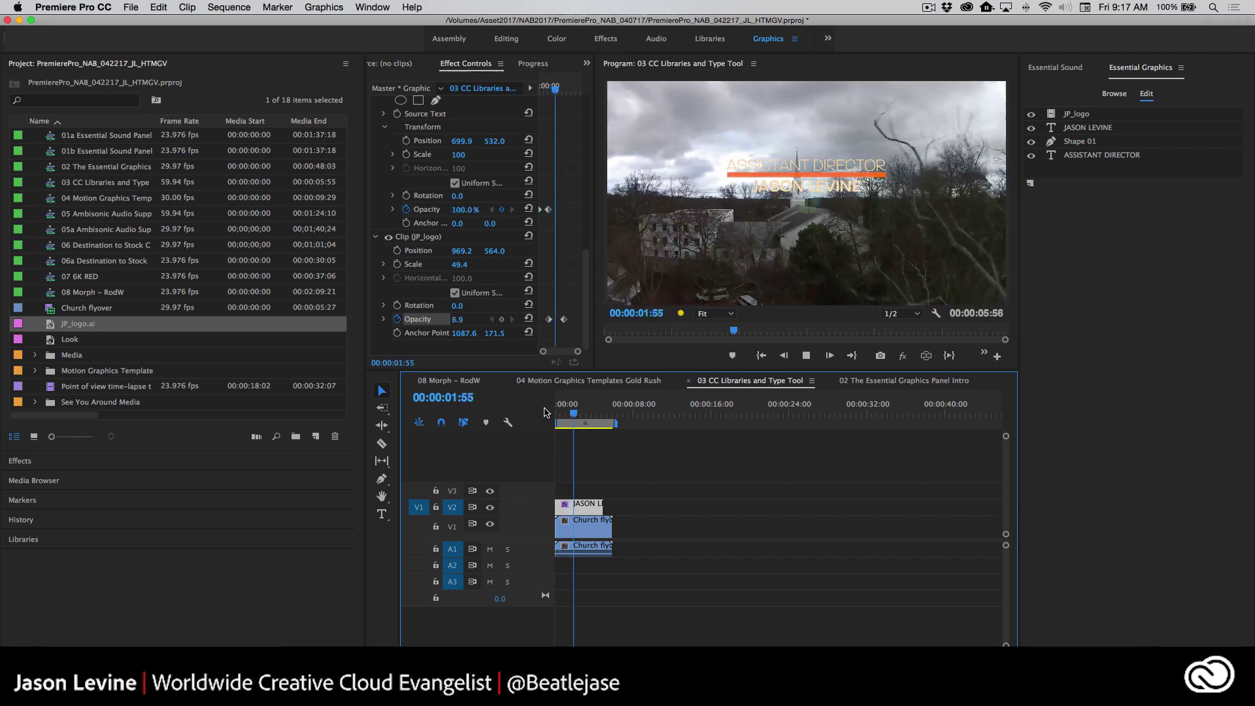
key("space")
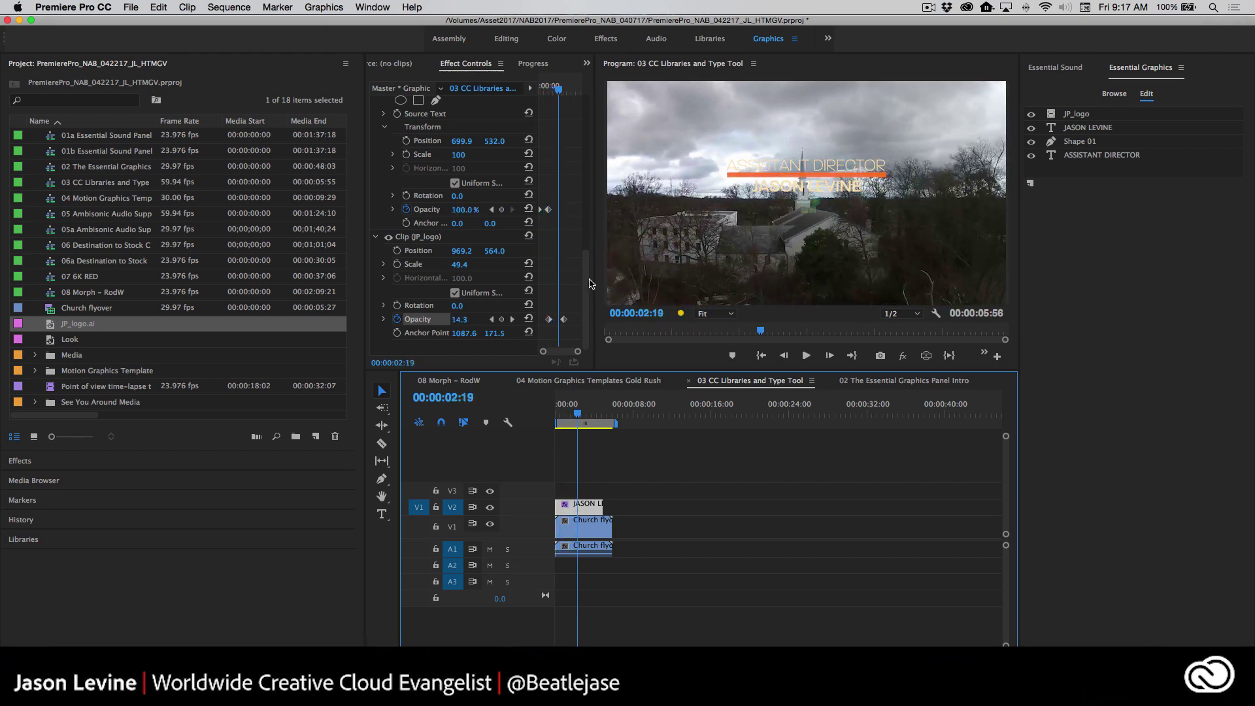
left_click(376, 238)
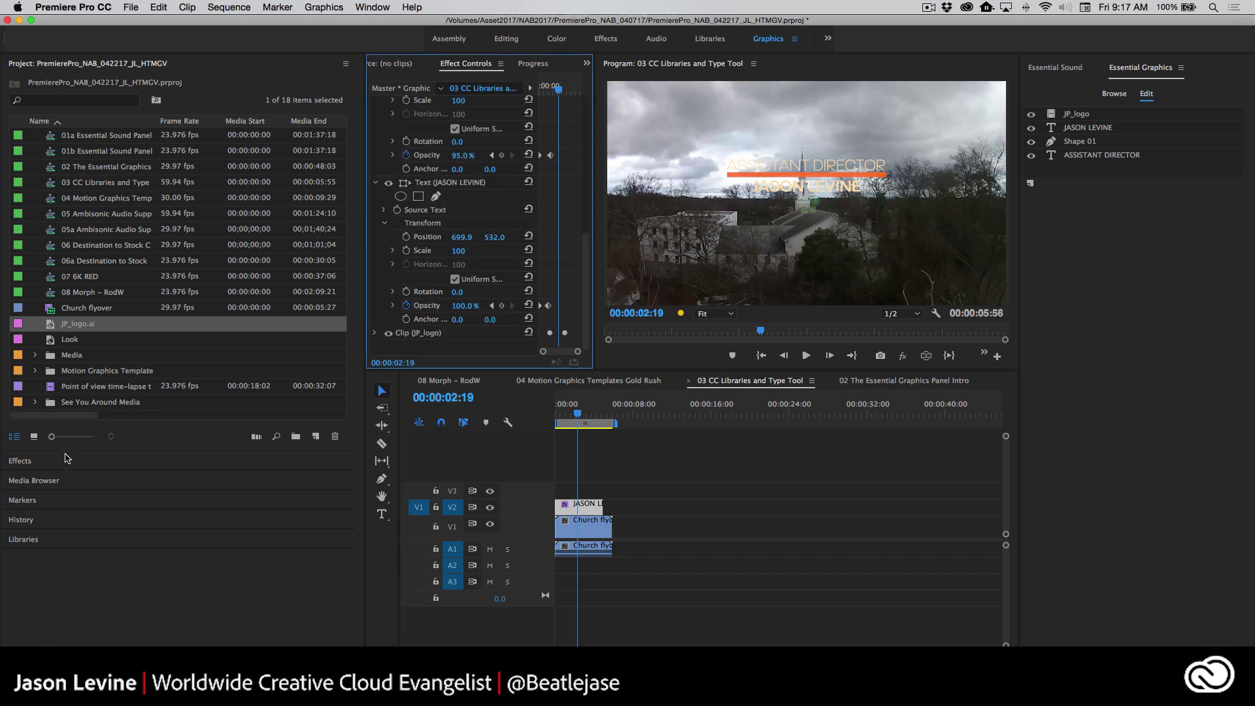
- Search the effects list for 'direc' and drop Directional Blur onto the lower-third graphic
left_click(98, 464)
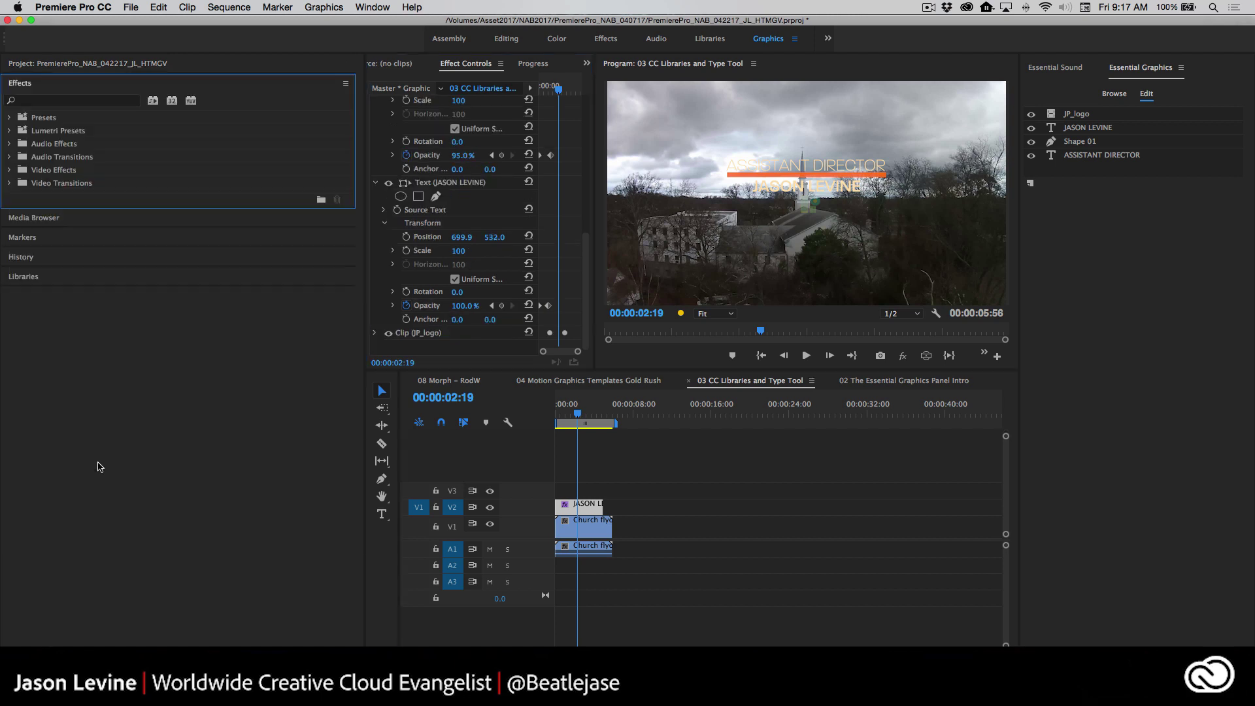
left_click(76, 101)
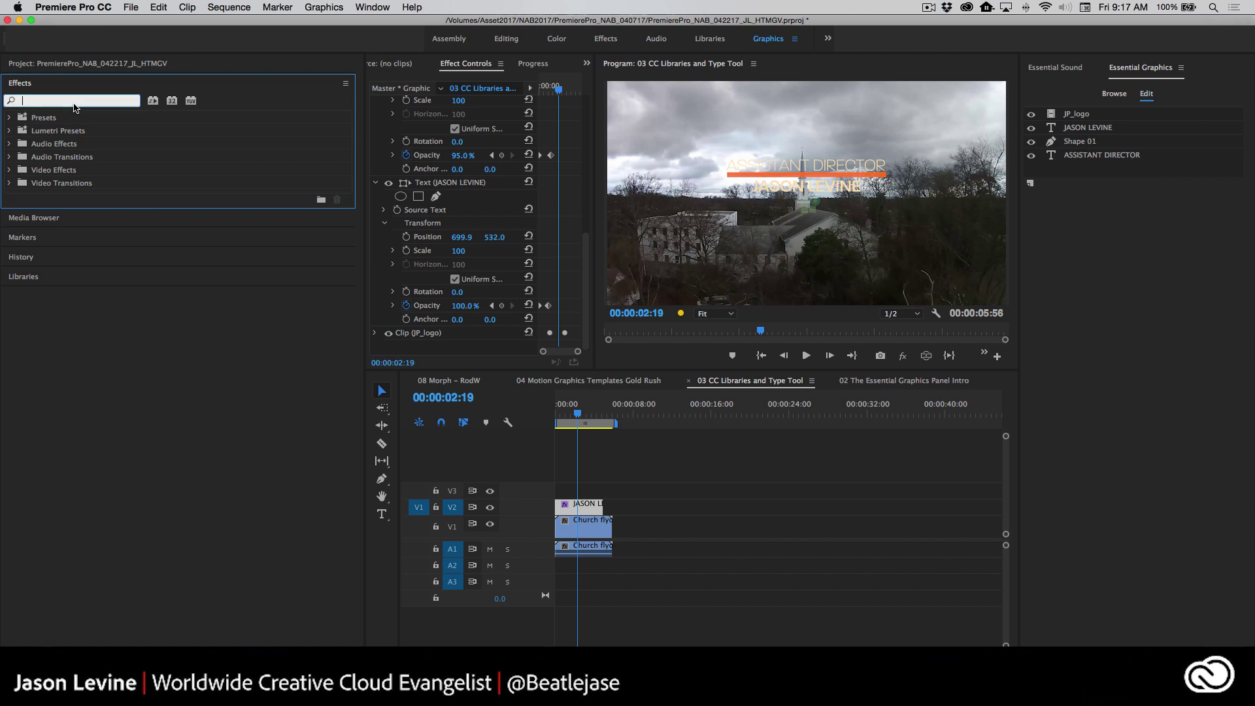
type("direc")
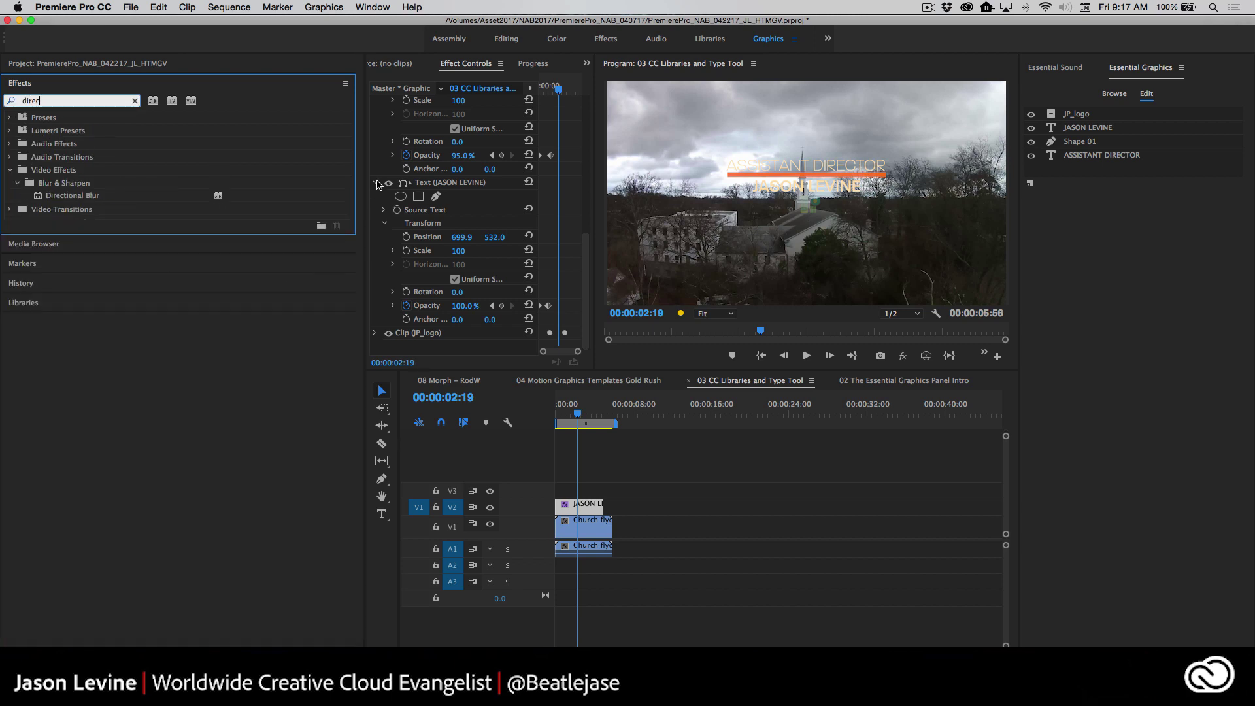
left_click(375, 182)
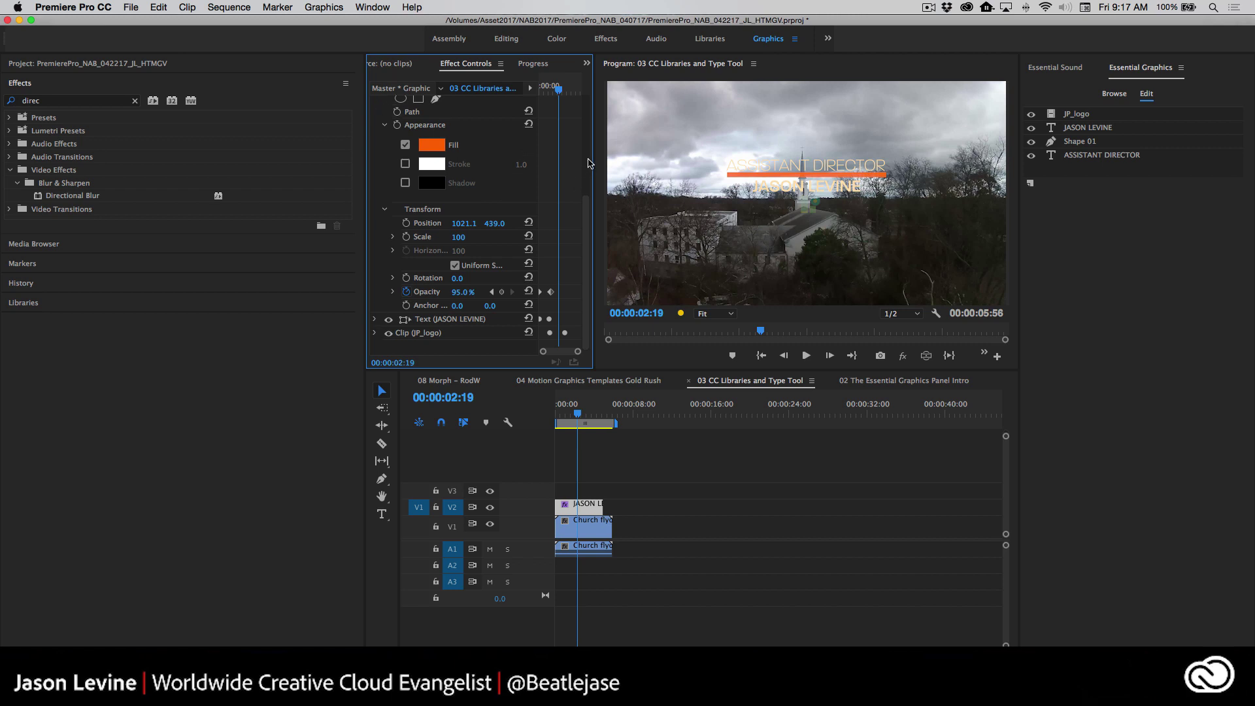
scroll(435, 144, "up", 5)
left_click(375, 198)
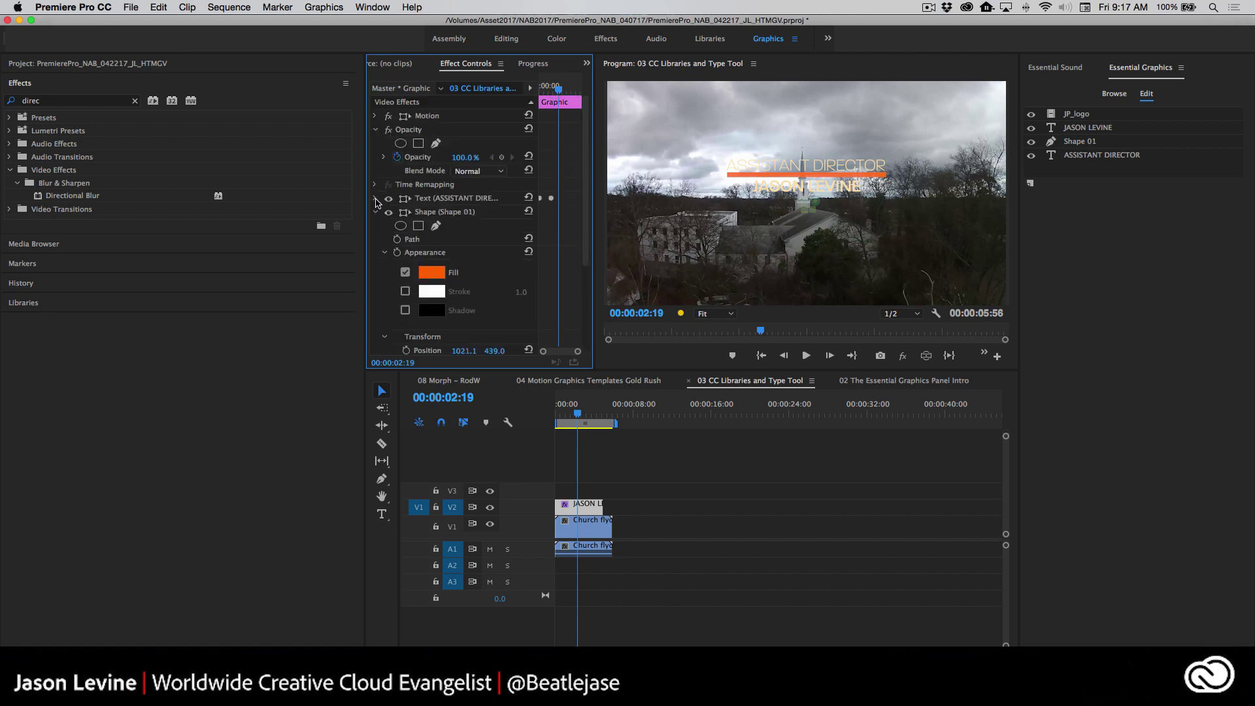
left_click(375, 211)
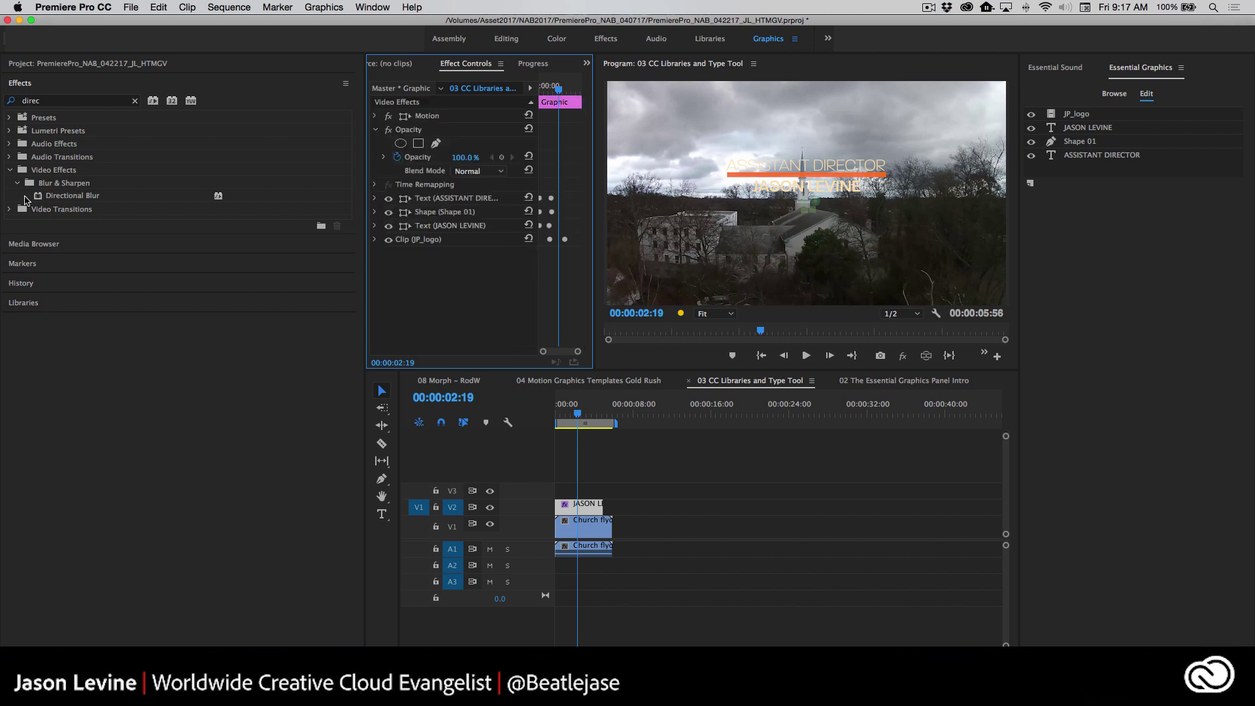
left_click_drag(39, 190, 424, 283)
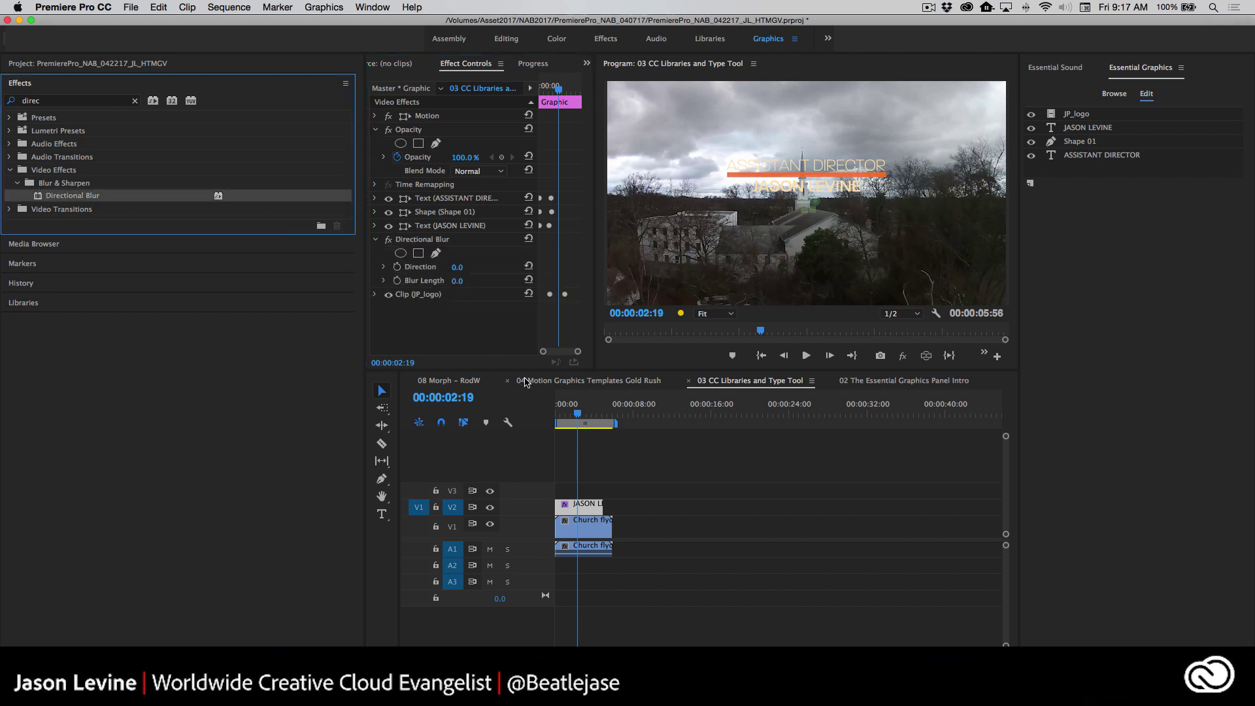
- Keyframe Directional Blur Length from 65 at the start down to 0, and preview
left_click(429, 239)
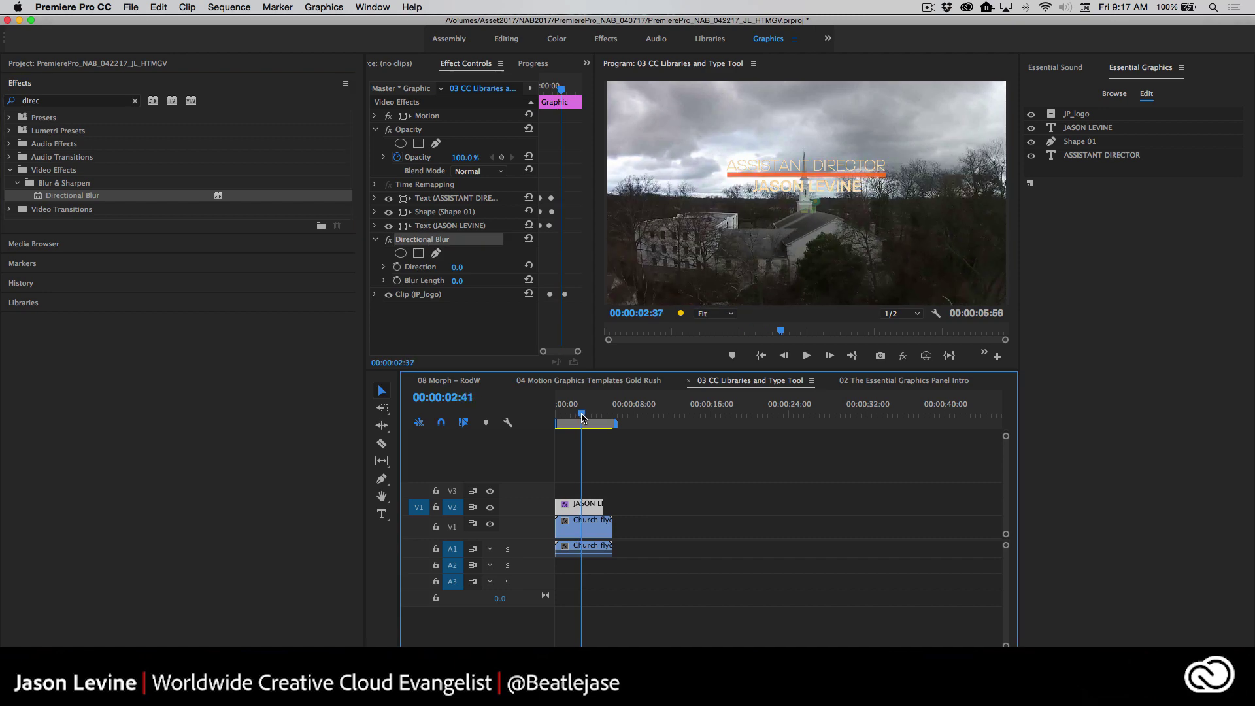
left_click_drag(568, 415, 569, 416)
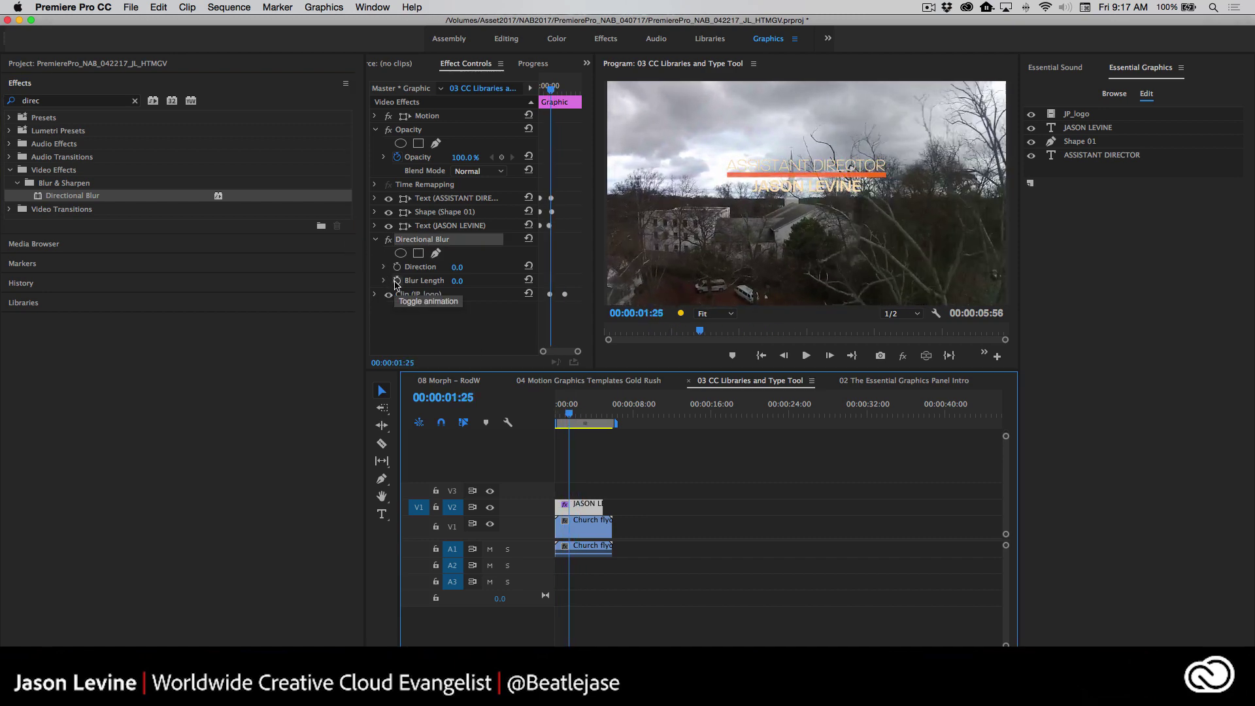
left_click(396, 281)
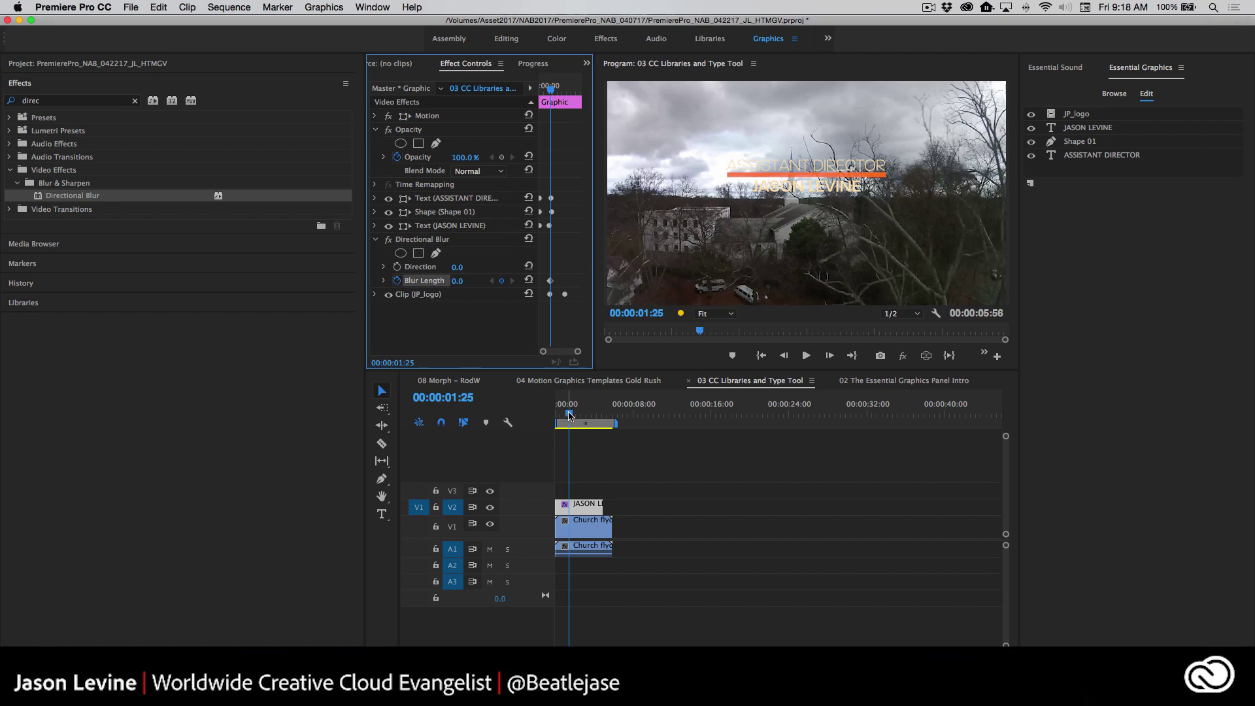
left_click_drag(568, 416, 560, 416)
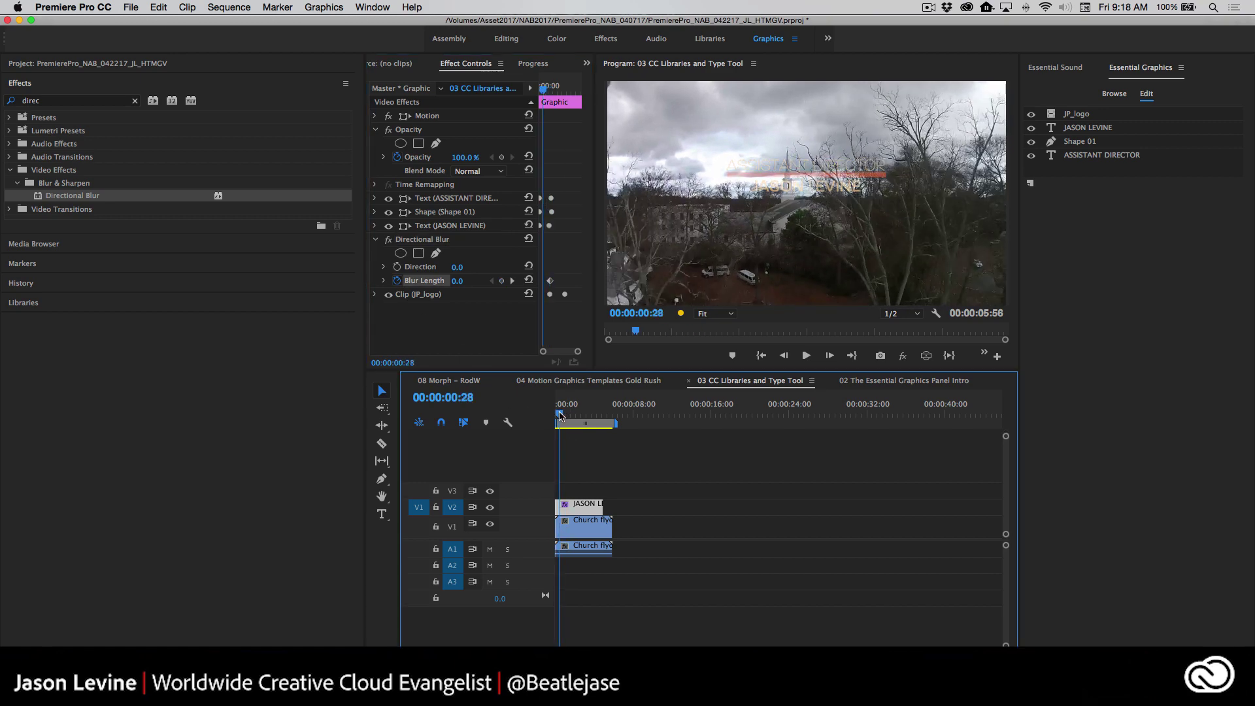
left_click_drag(456, 284, 500, 398)
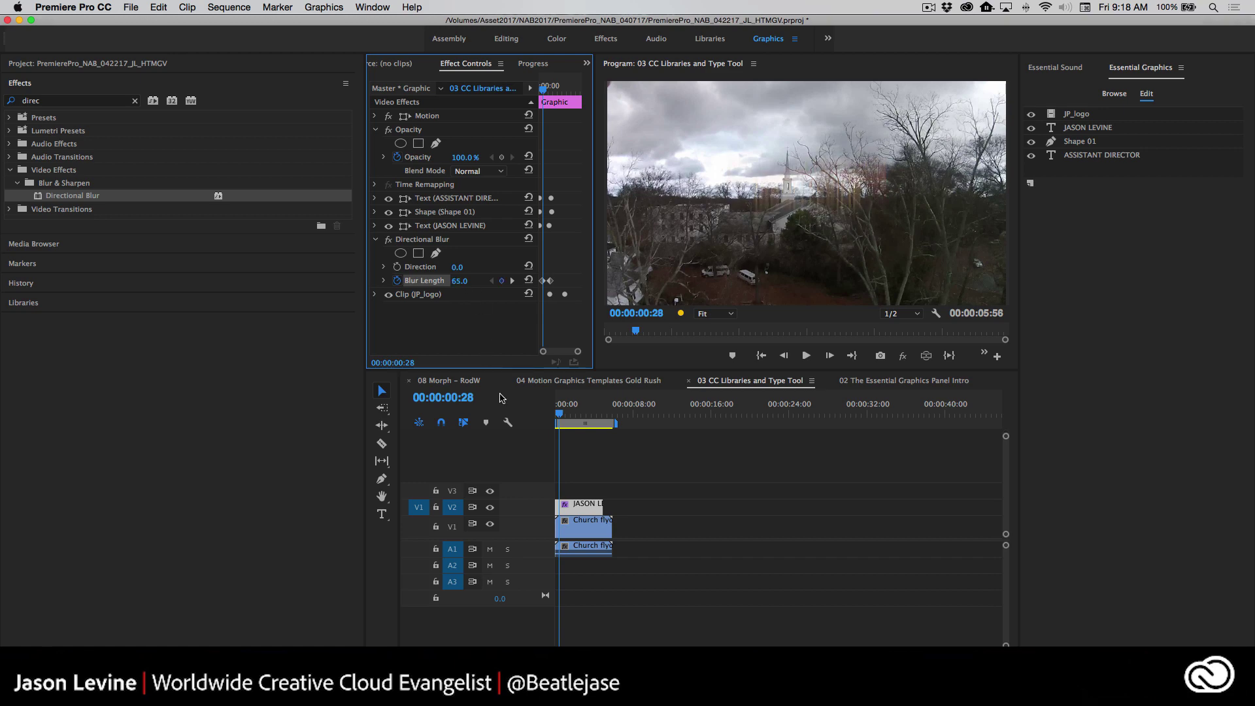
left_click(524, 417)
key("space")
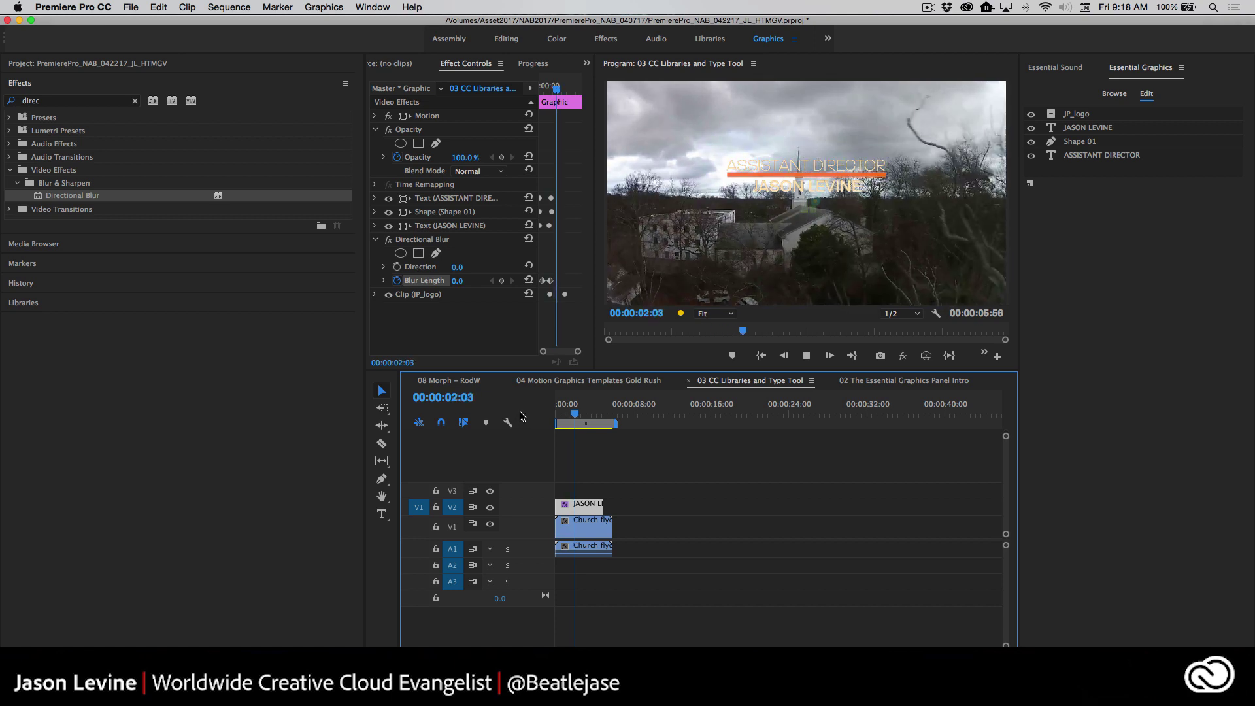
key("space")
- Zoom the keyframe view on the blur keyframes and add a Direction keyframe
key("equal")
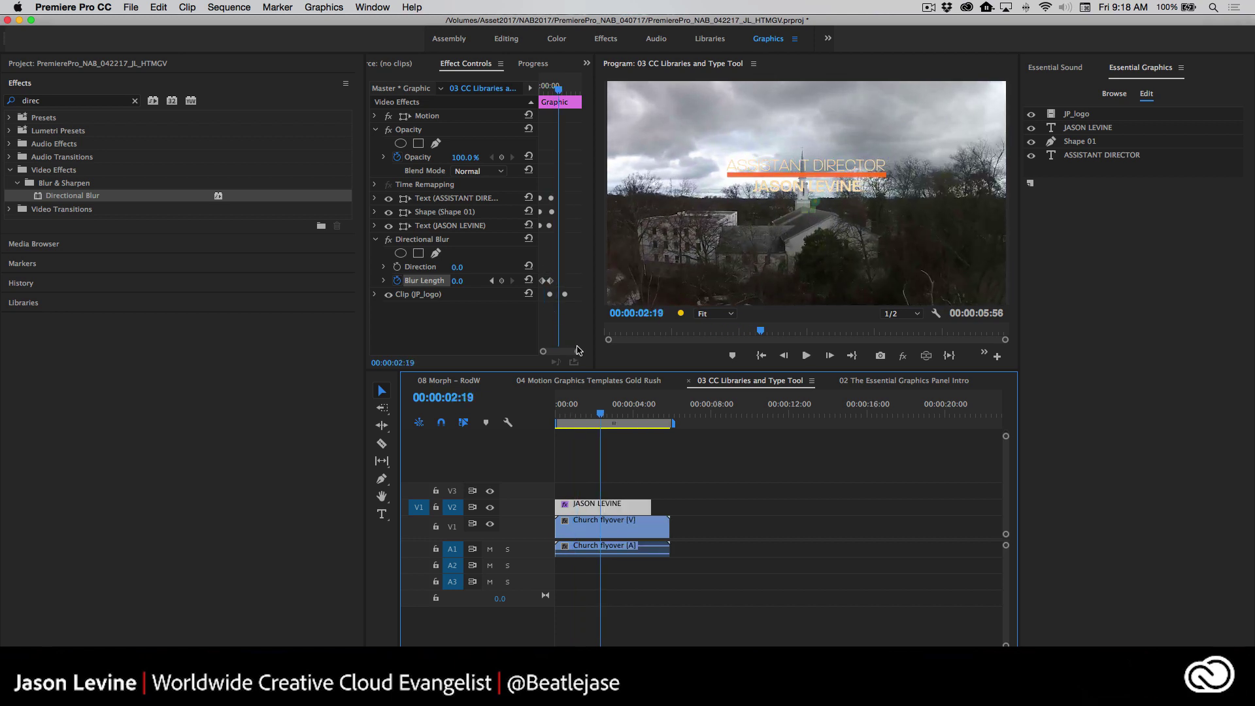
left_click_drag(577, 350, 542, 353)
left_click(561, 280)
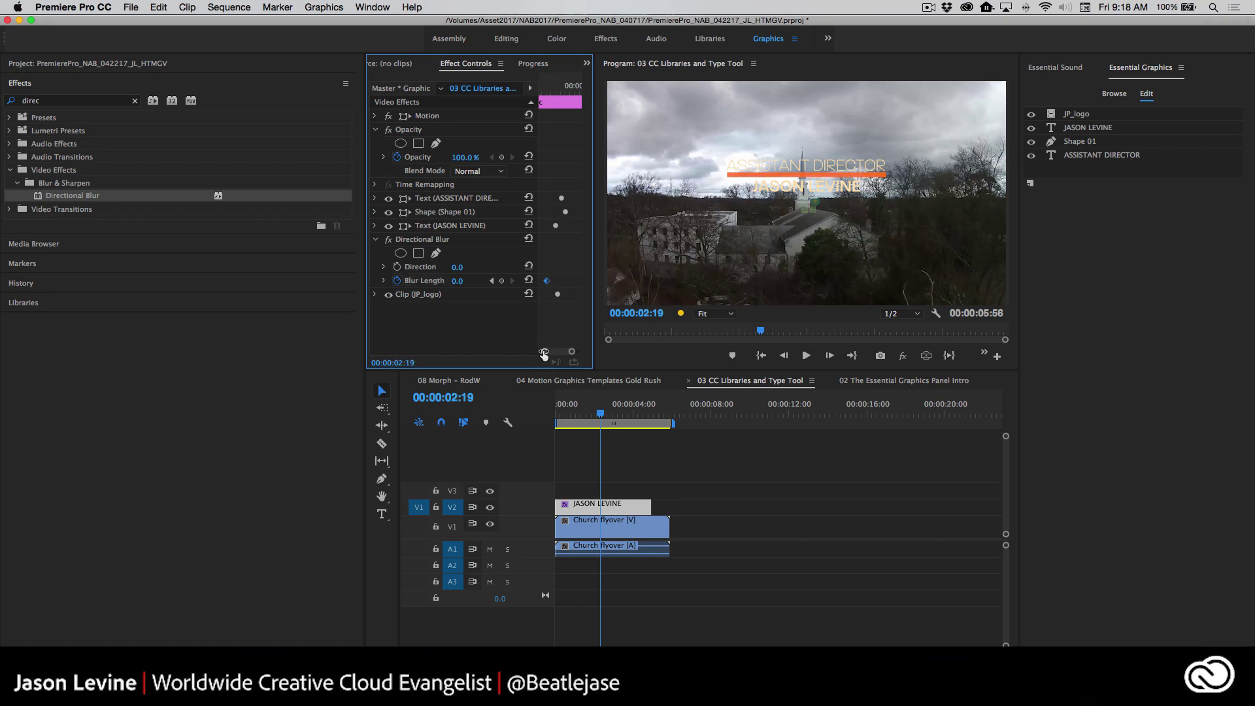
left_click(547, 93)
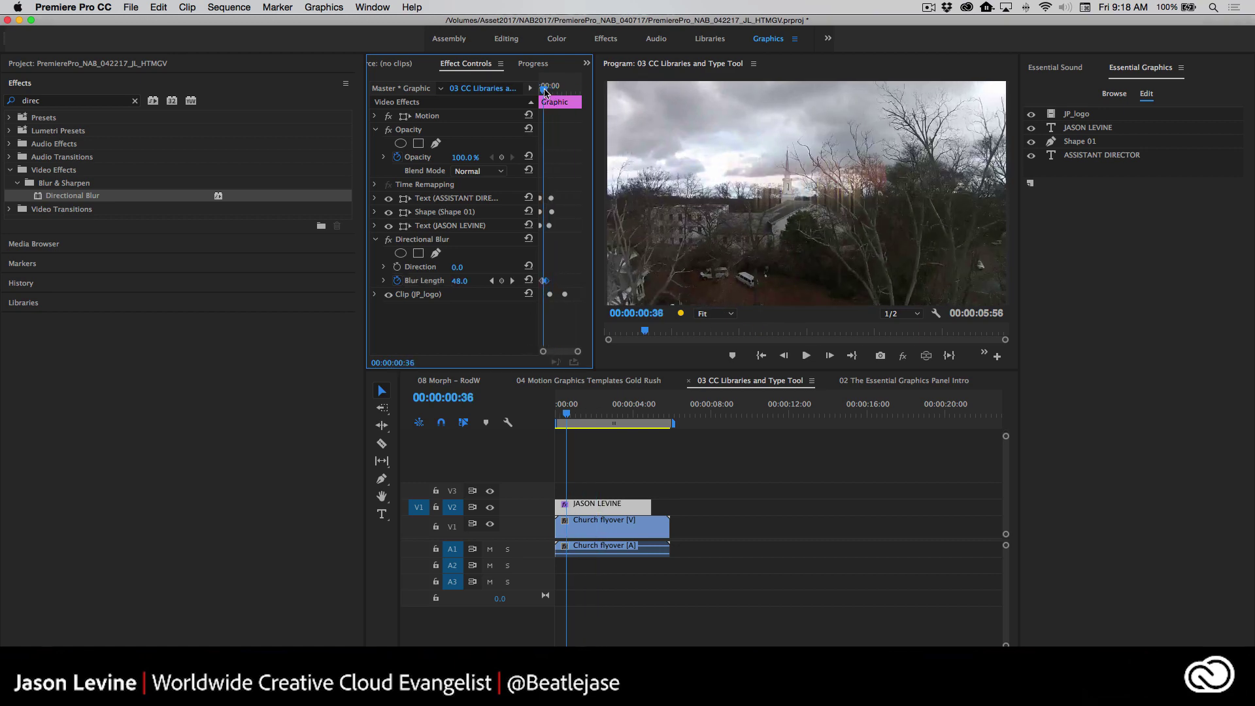
left_click_drag(546, 92, 548, 92)
left_click(397, 267)
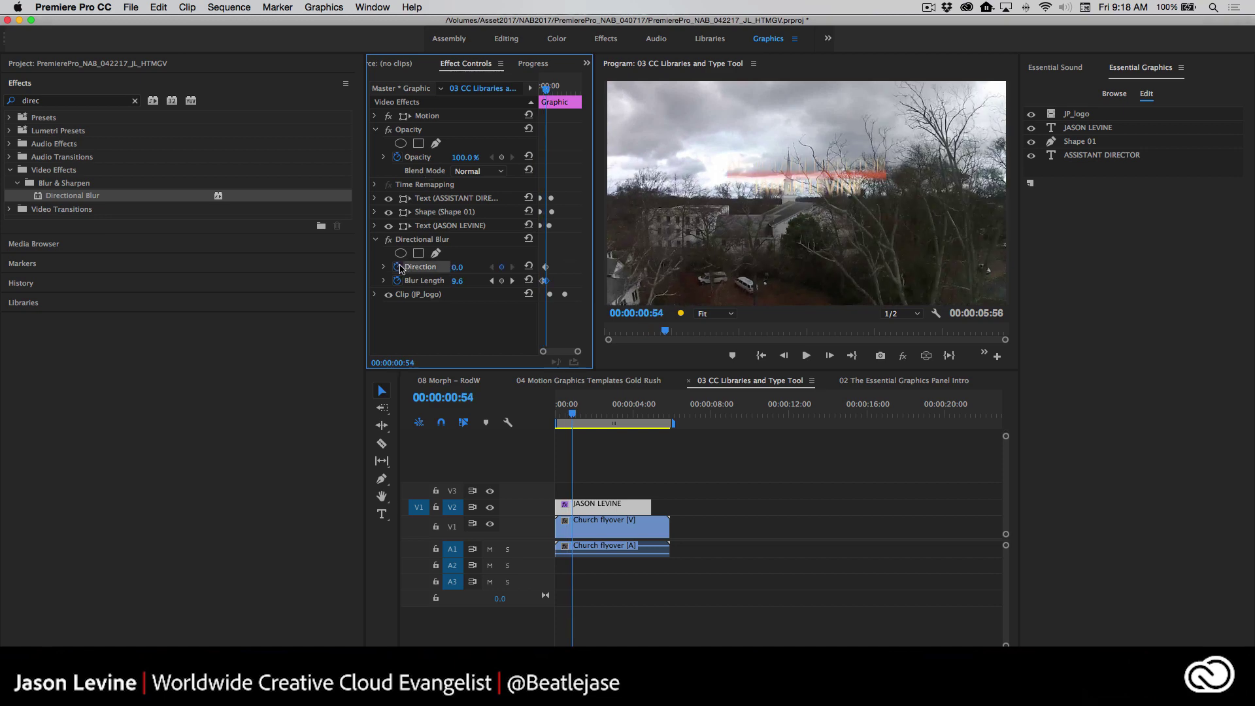
left_click_drag(549, 92, 543, 92)
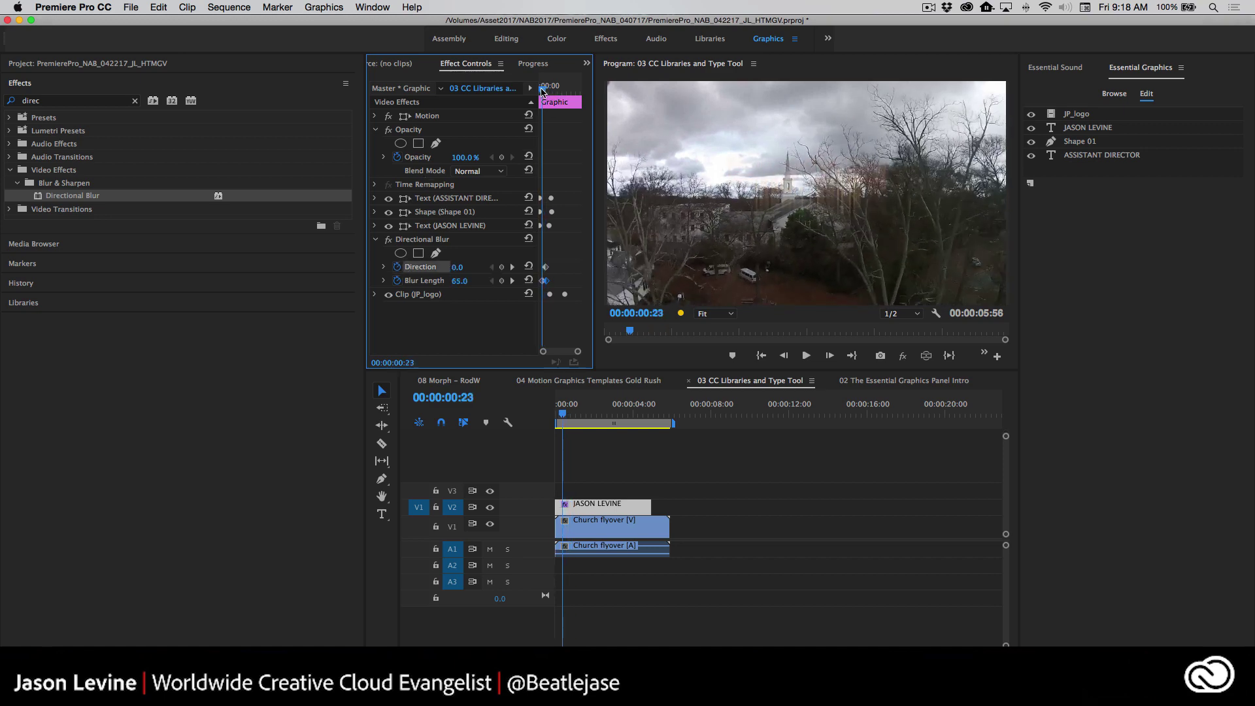
left_click_drag(457, 266, 464, 267)
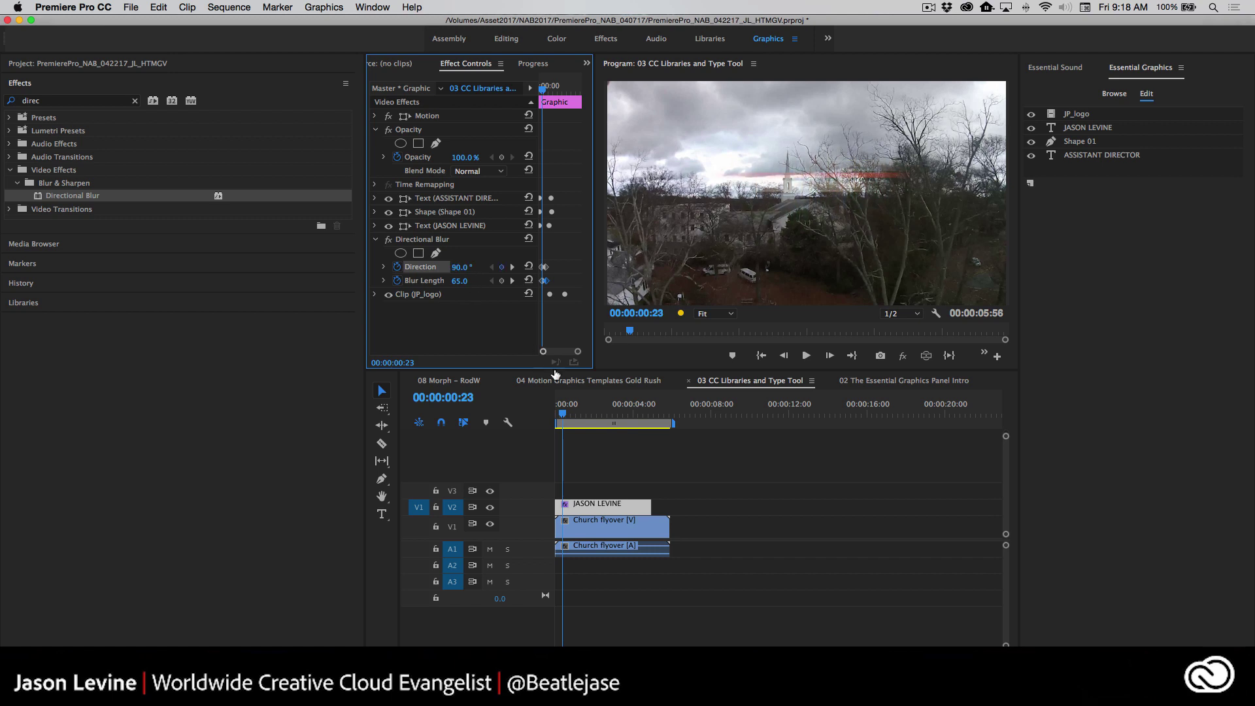
left_click(554, 392)
key("space")
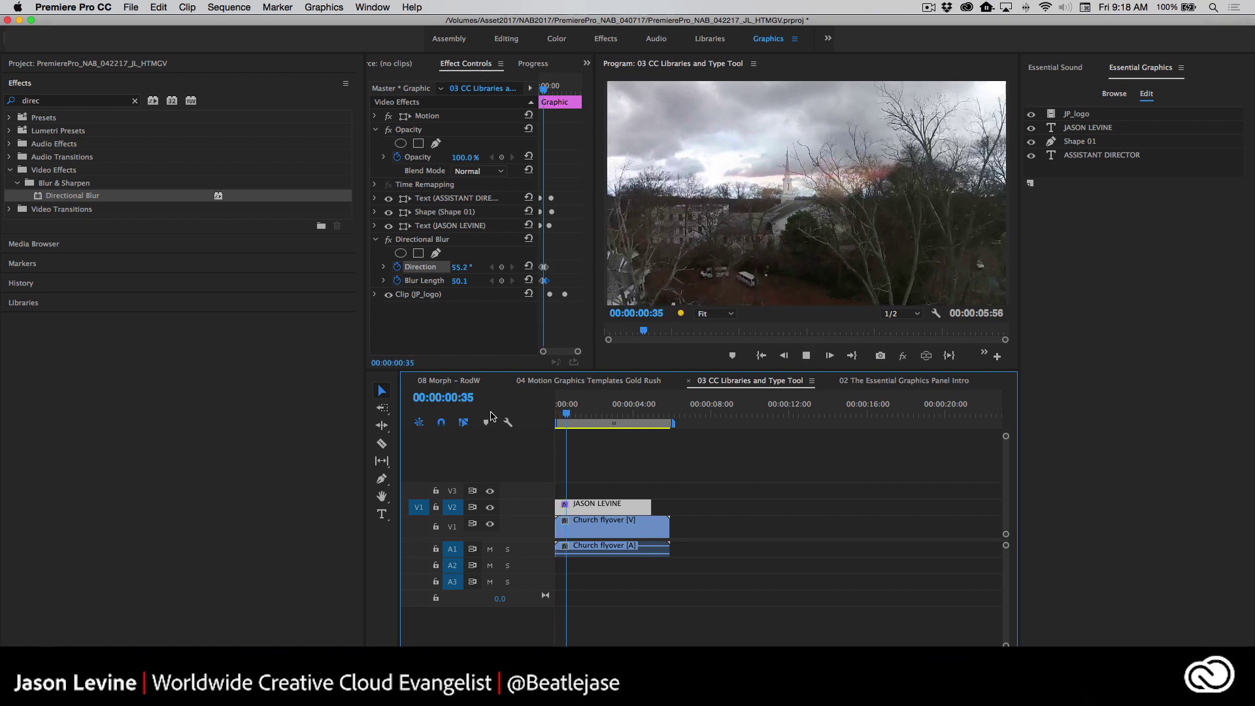
left_click(596, 414)
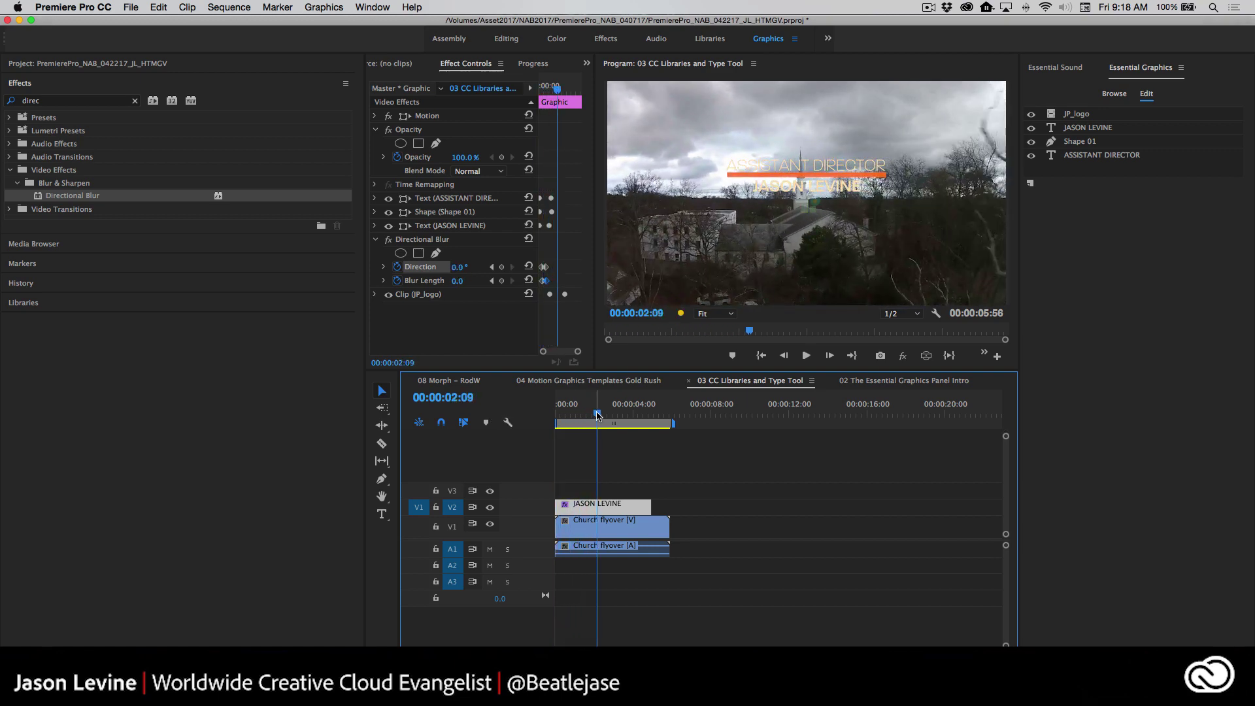
left_click_drag(596, 413, 556, 413)
key("space")
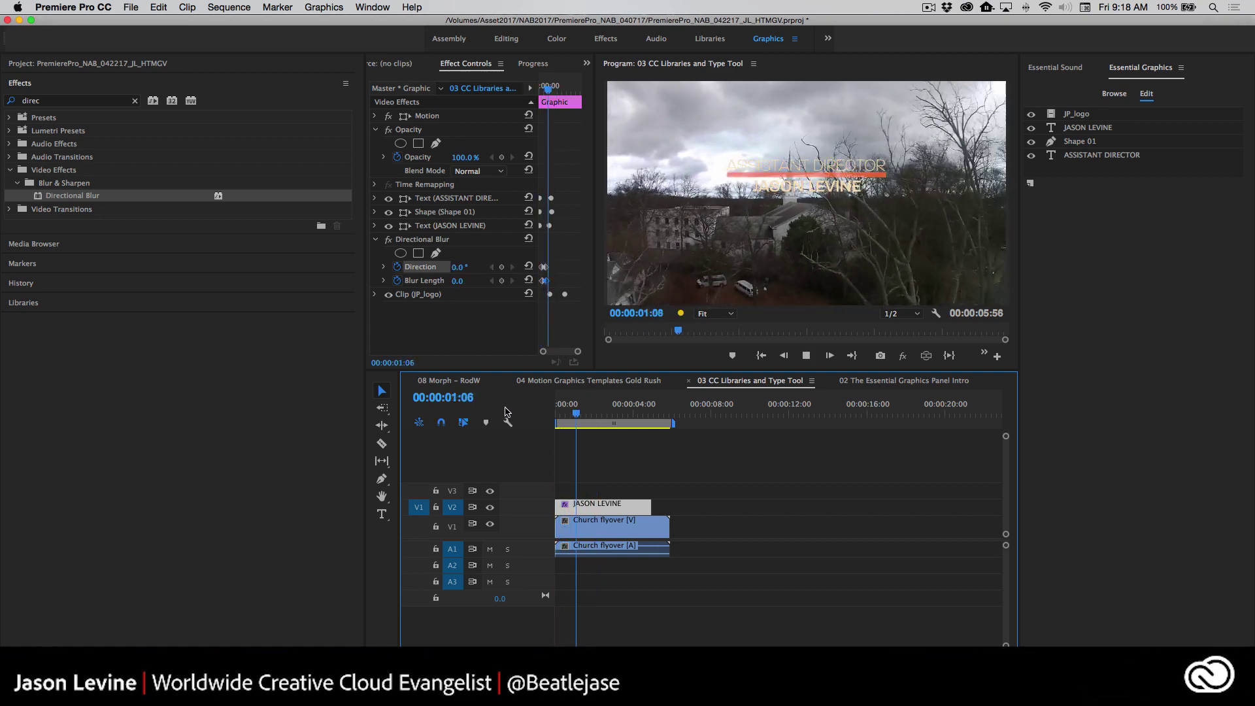
key("space")
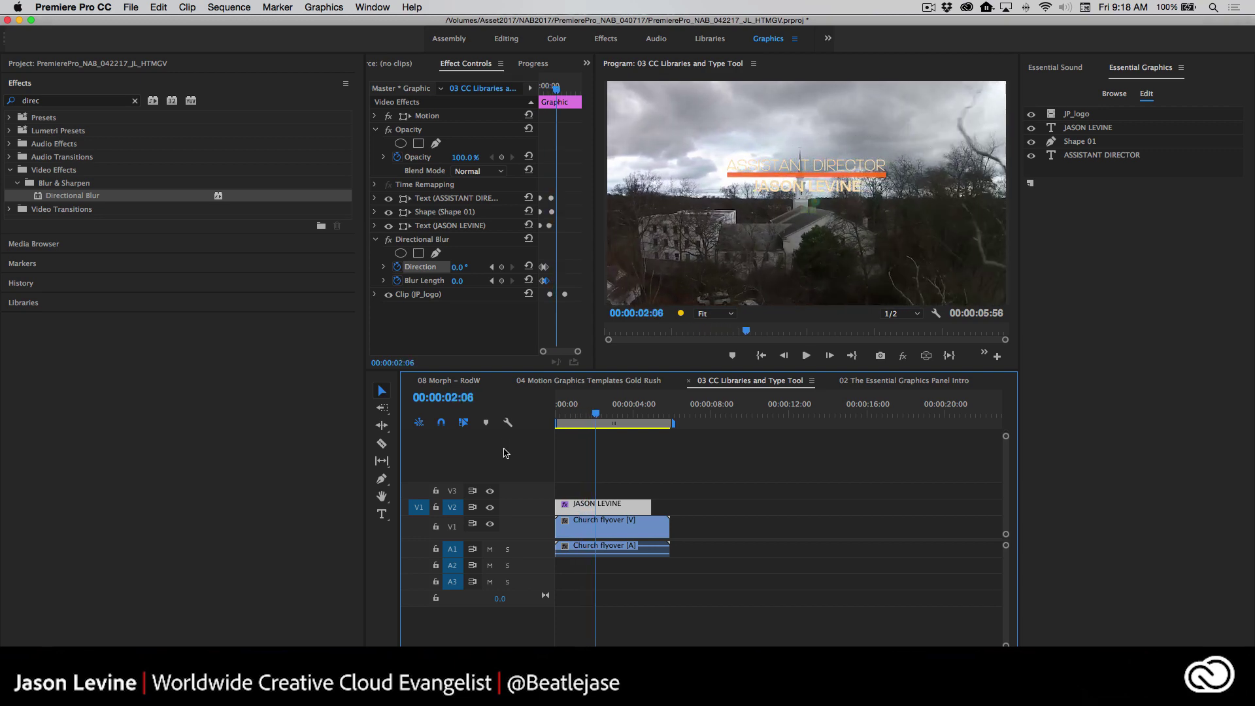
left_click_drag(595, 414, 557, 413)
key("space")
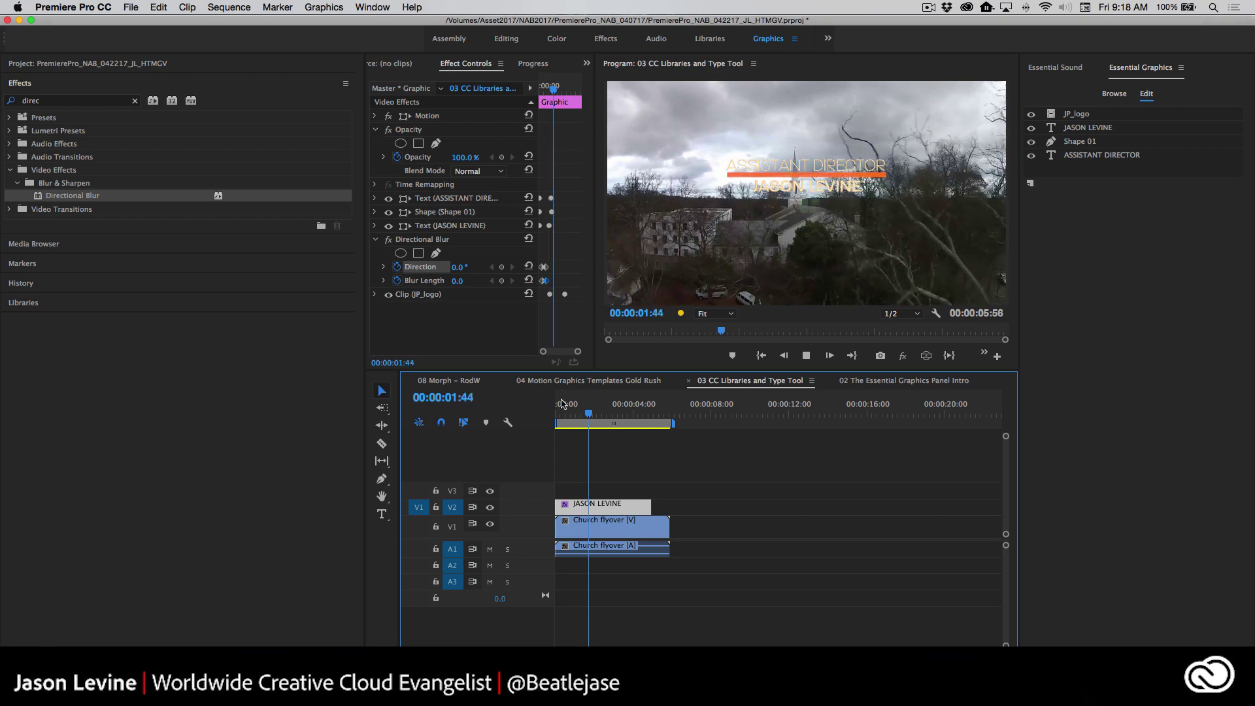
key("space")
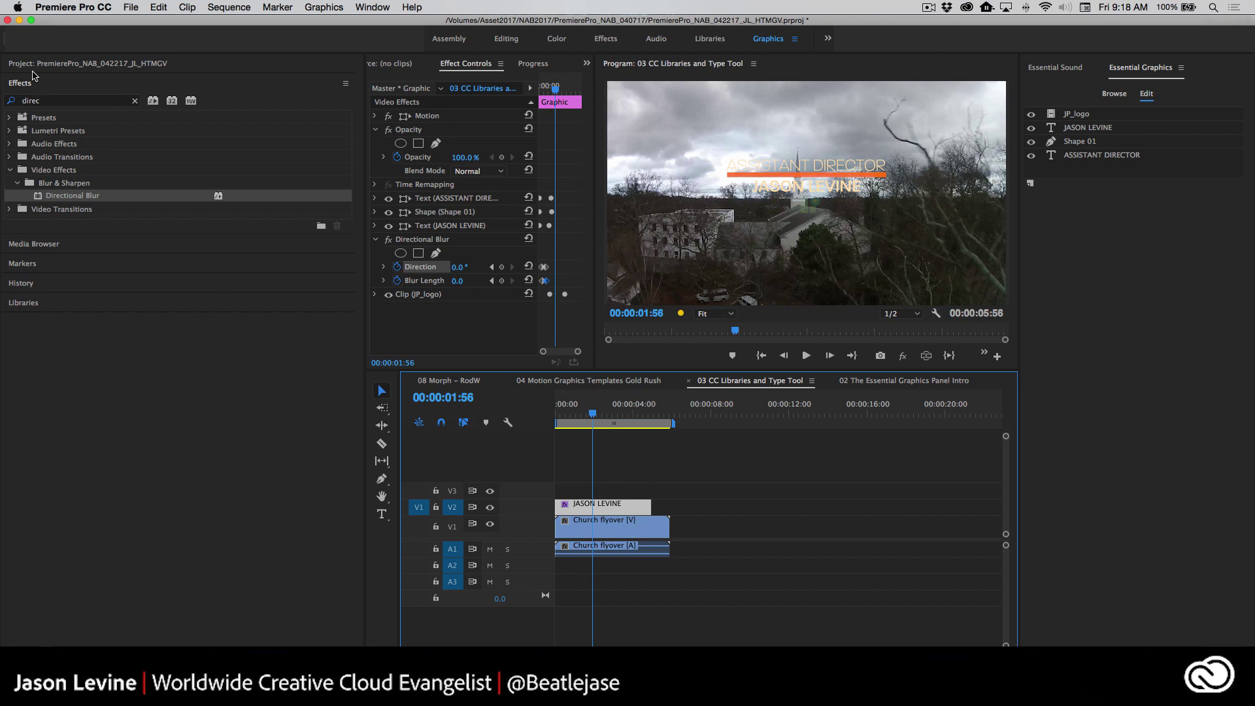
- Alt-drag the Church flyover clip to place a duplicate right after it on V1
left_click(102, 65)
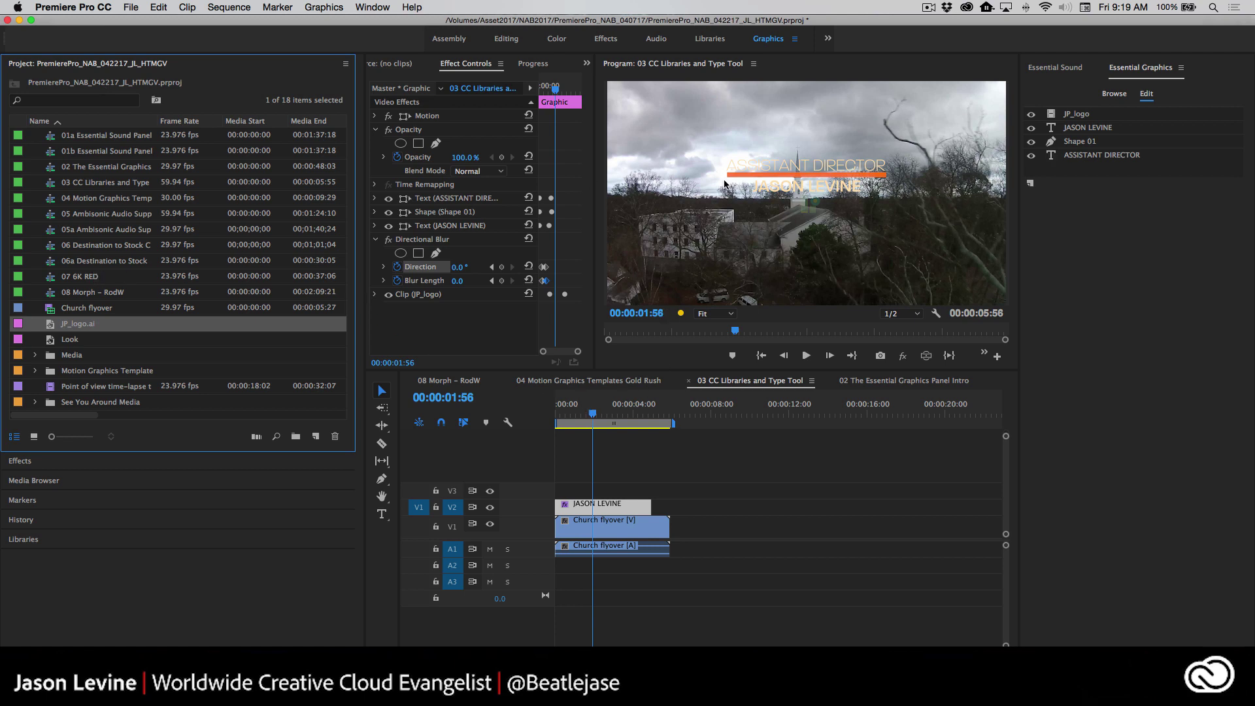
left_click(593, 529)
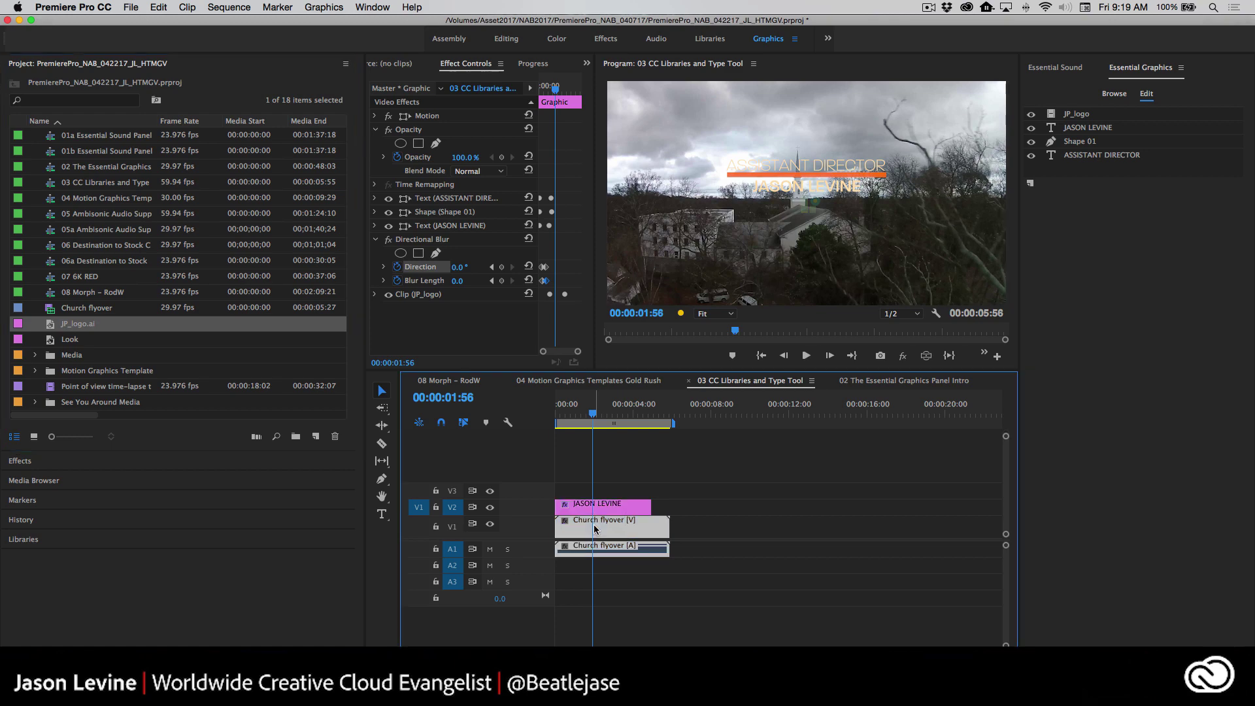
left_click_drag(593, 530, 815, 541)
- Alt-drag a copy of the name lower-third onto V2 above the next flyover clip
left_click(614, 508)
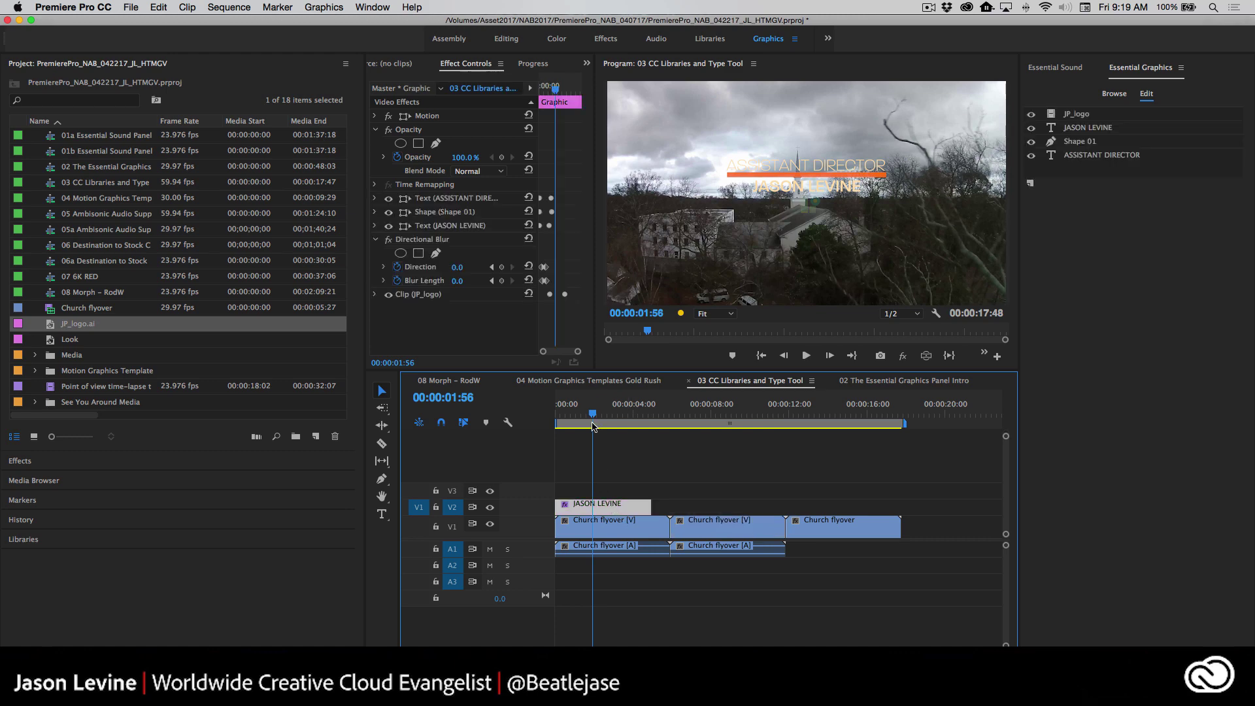
left_click_drag(593, 426, 606, 426)
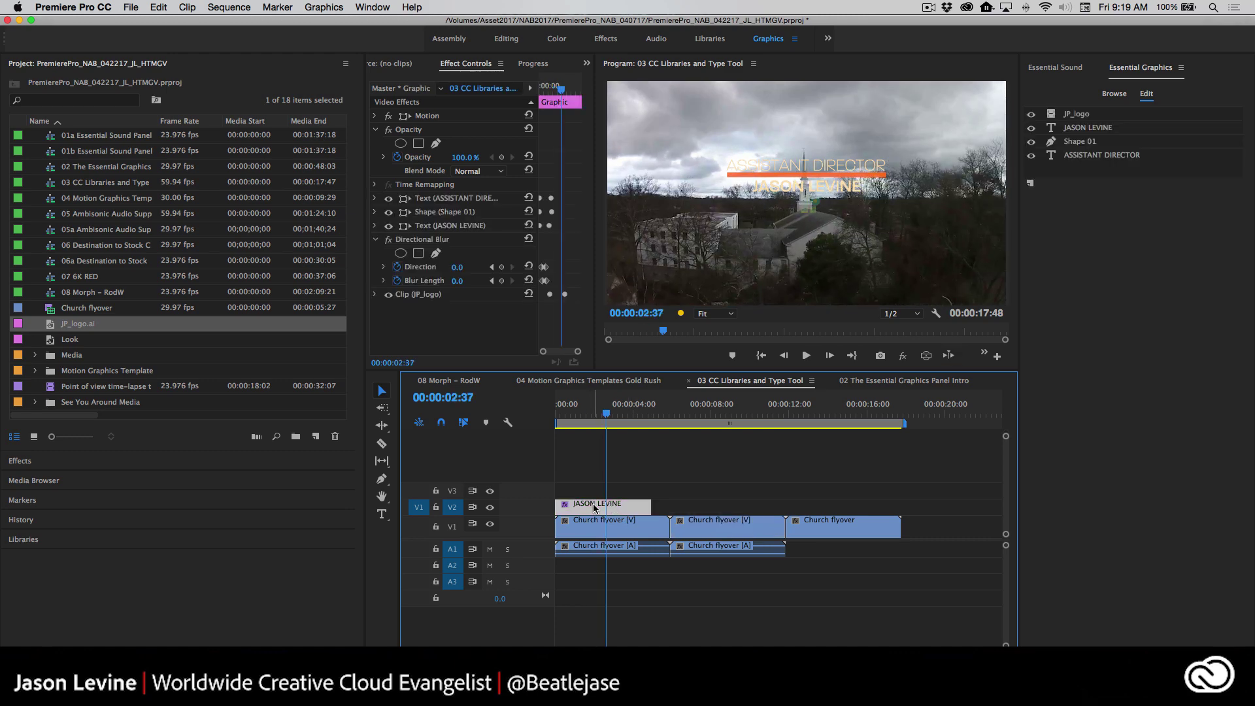
left_click_drag(595, 508, 823, 509)
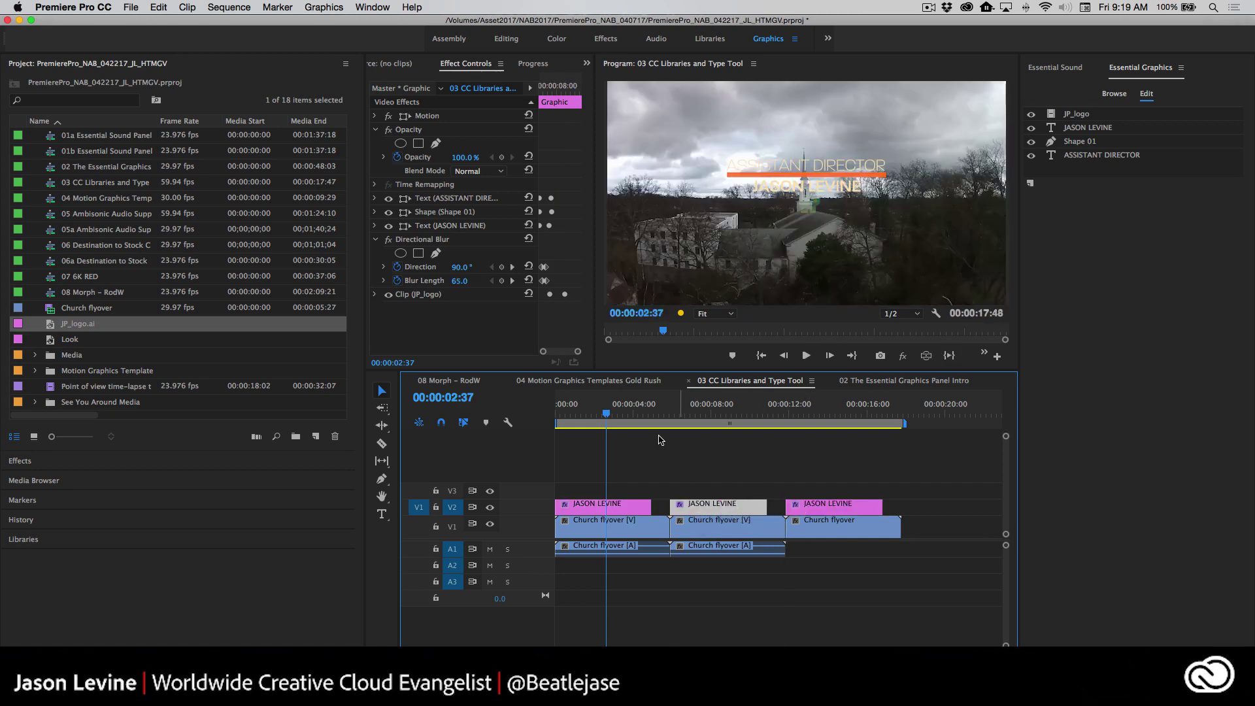
left_click_drag(606, 413, 711, 470)
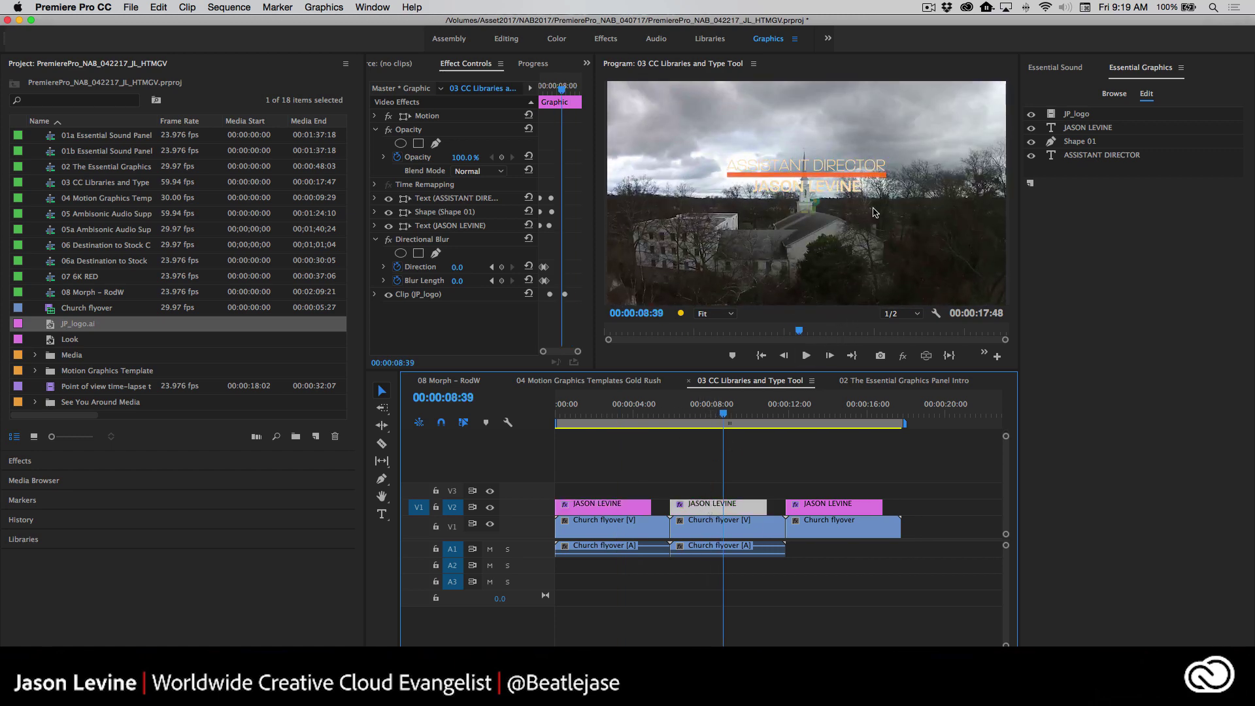
- Retype the second title's job line from ASSISTANT DIRECTOR to ASSOCIATE PRODUCER
left_click(1090, 133)
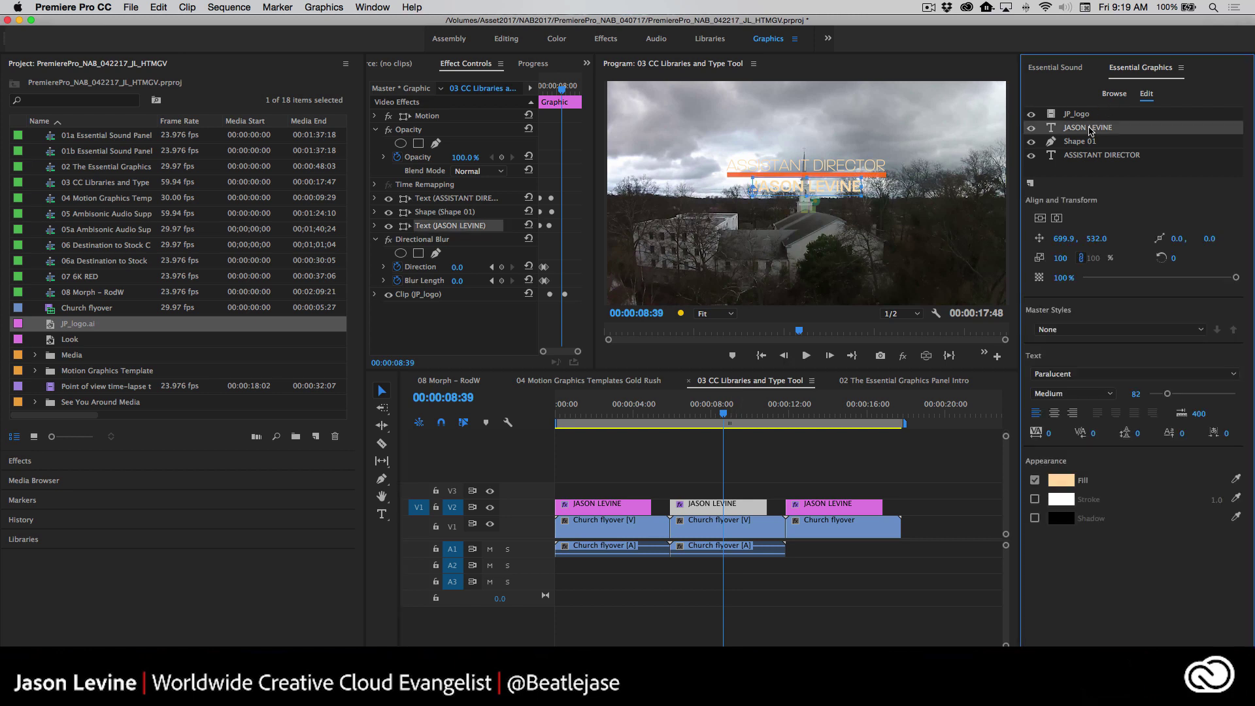
left_click(1096, 157)
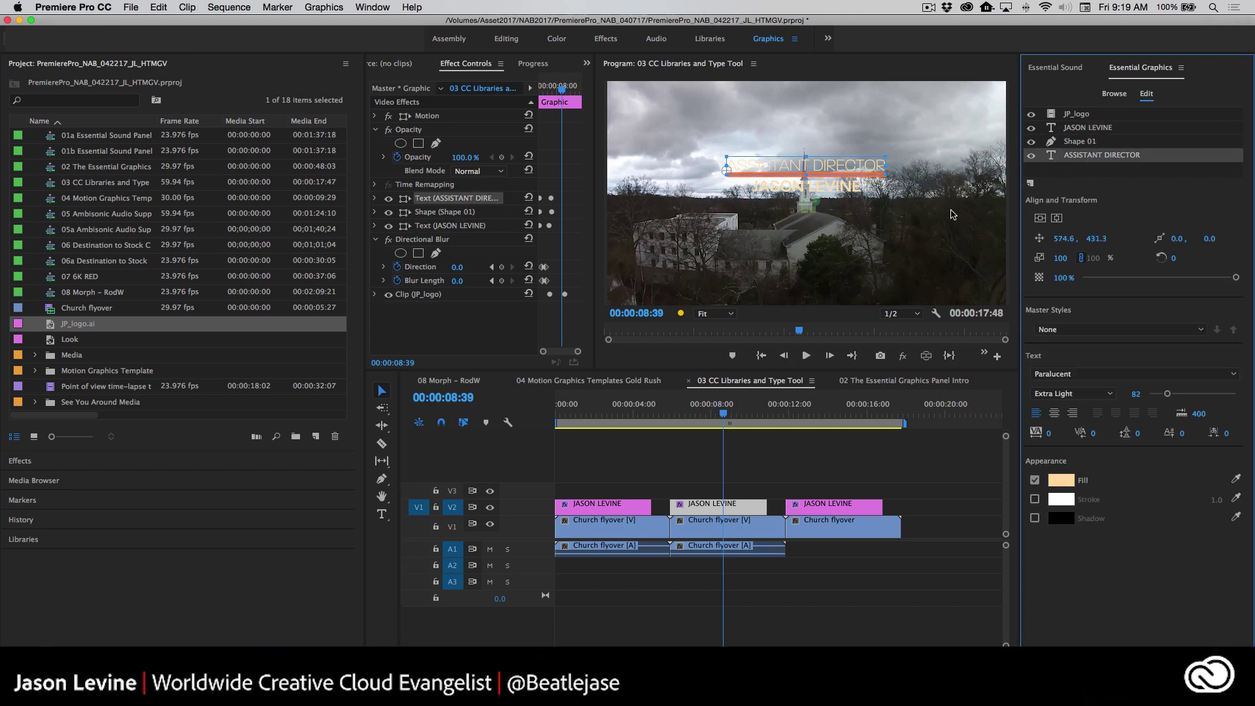
left_click(382, 514)
left_click(883, 168)
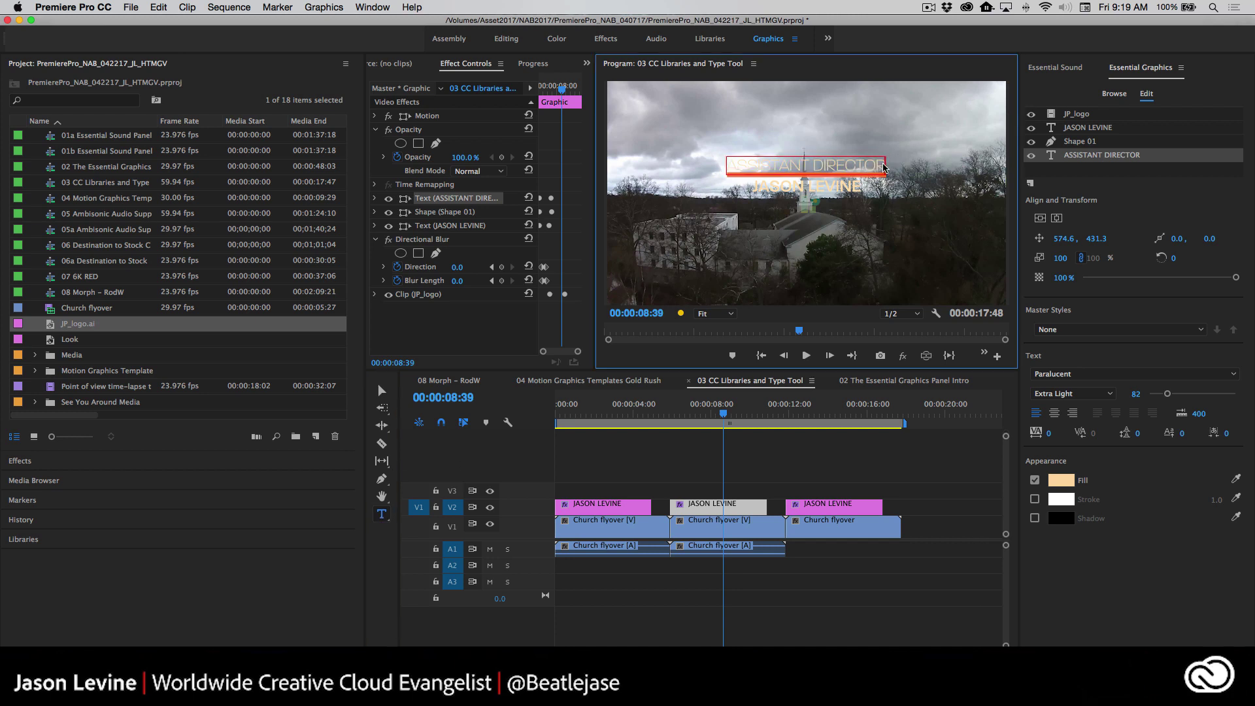
left_click_drag(883, 164, 721, 165)
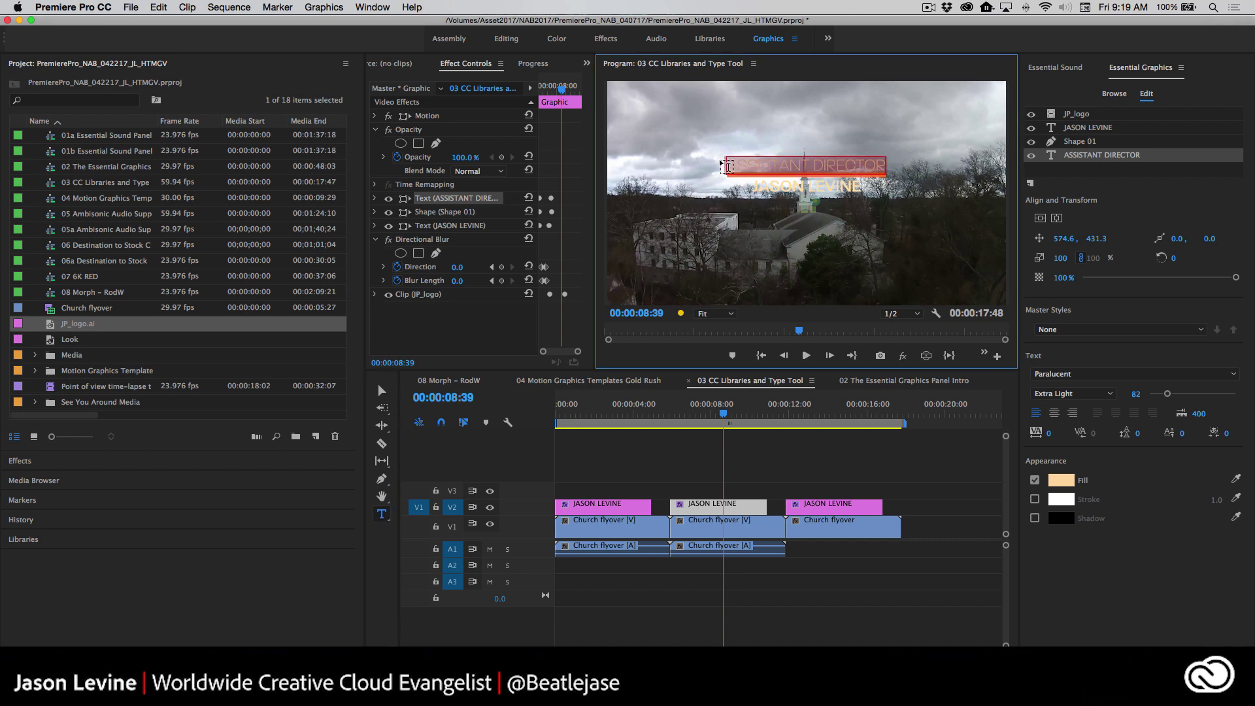
type("ASSOCIATE P")
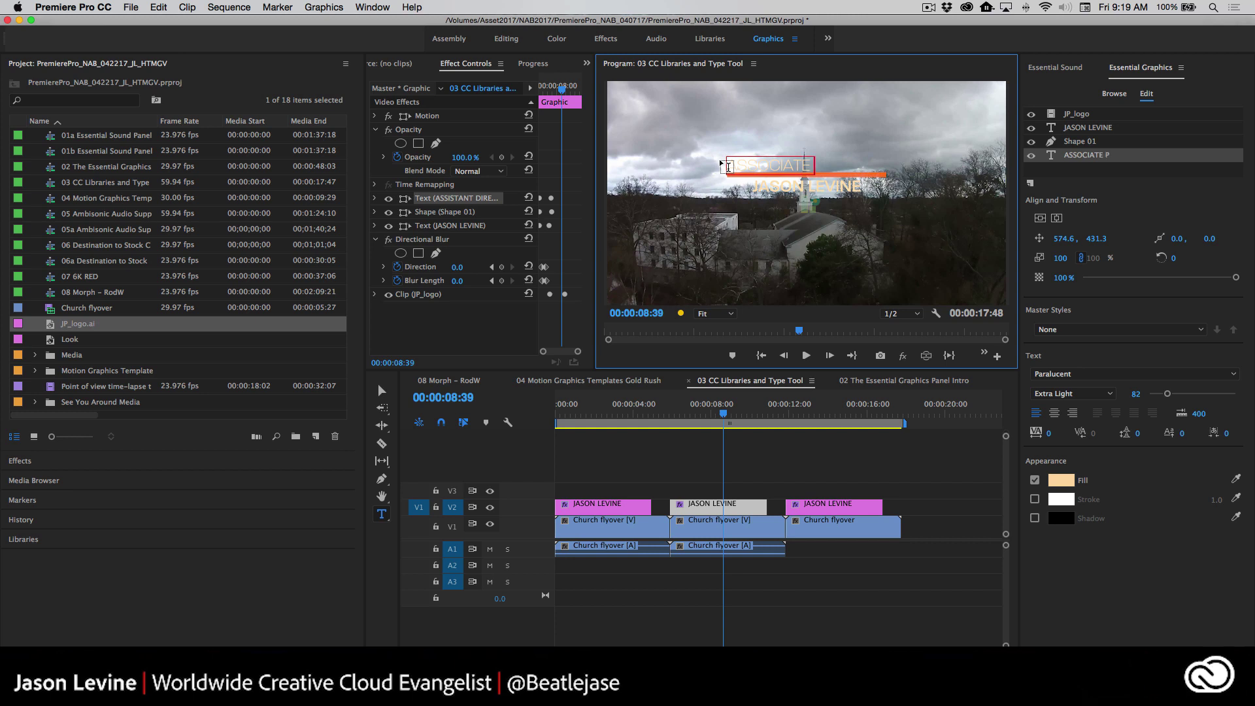
type("RODUCER")
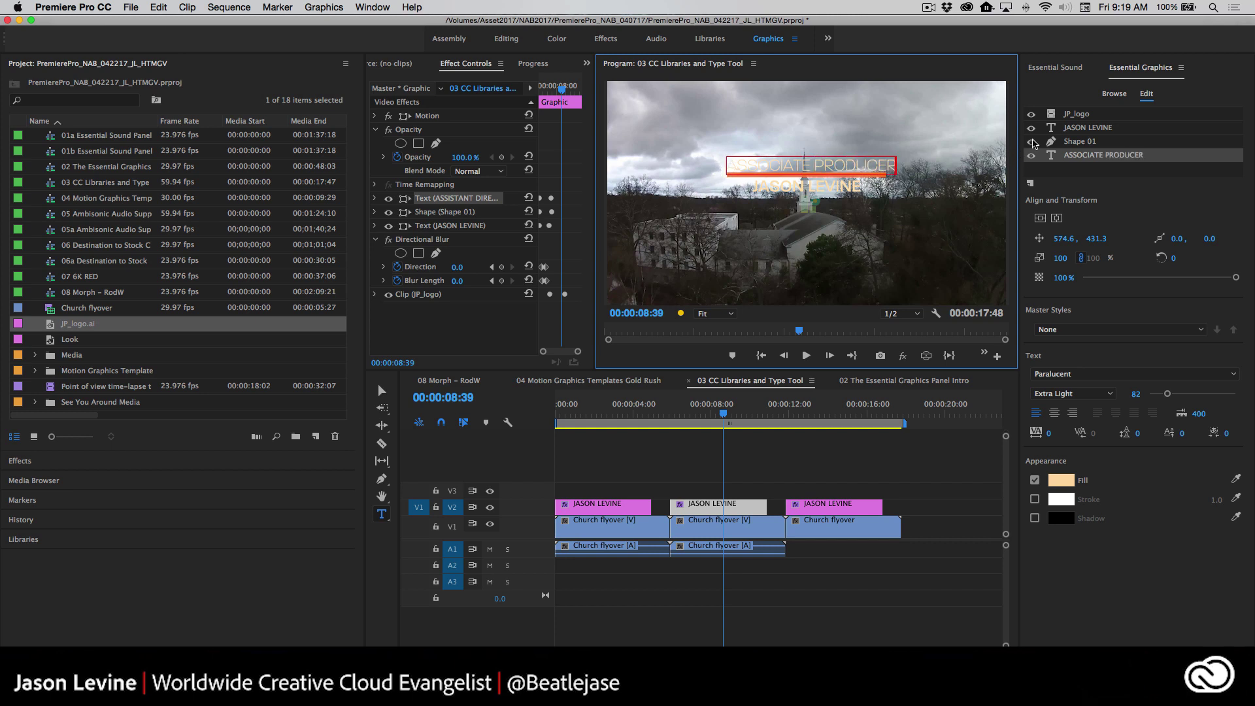
- Replace the name line with another person's name and centre both lines horizontally
left_click(1079, 128)
type("T")
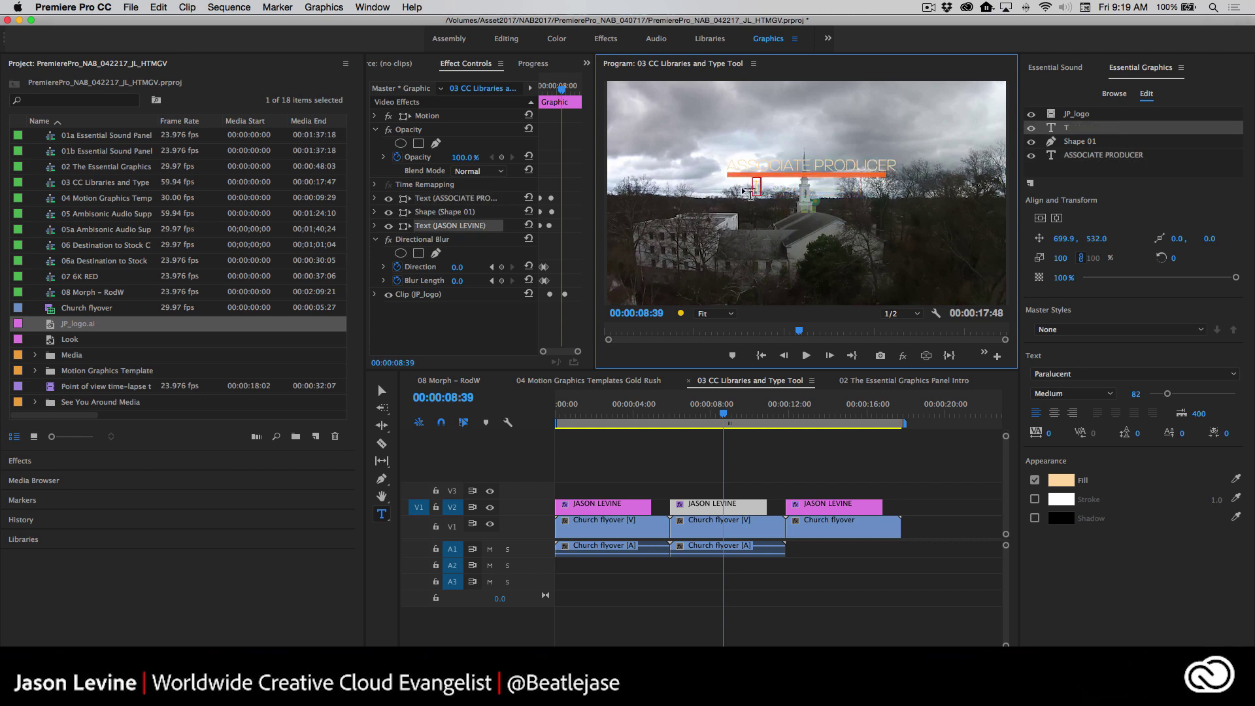
type("ERRY WHITE")
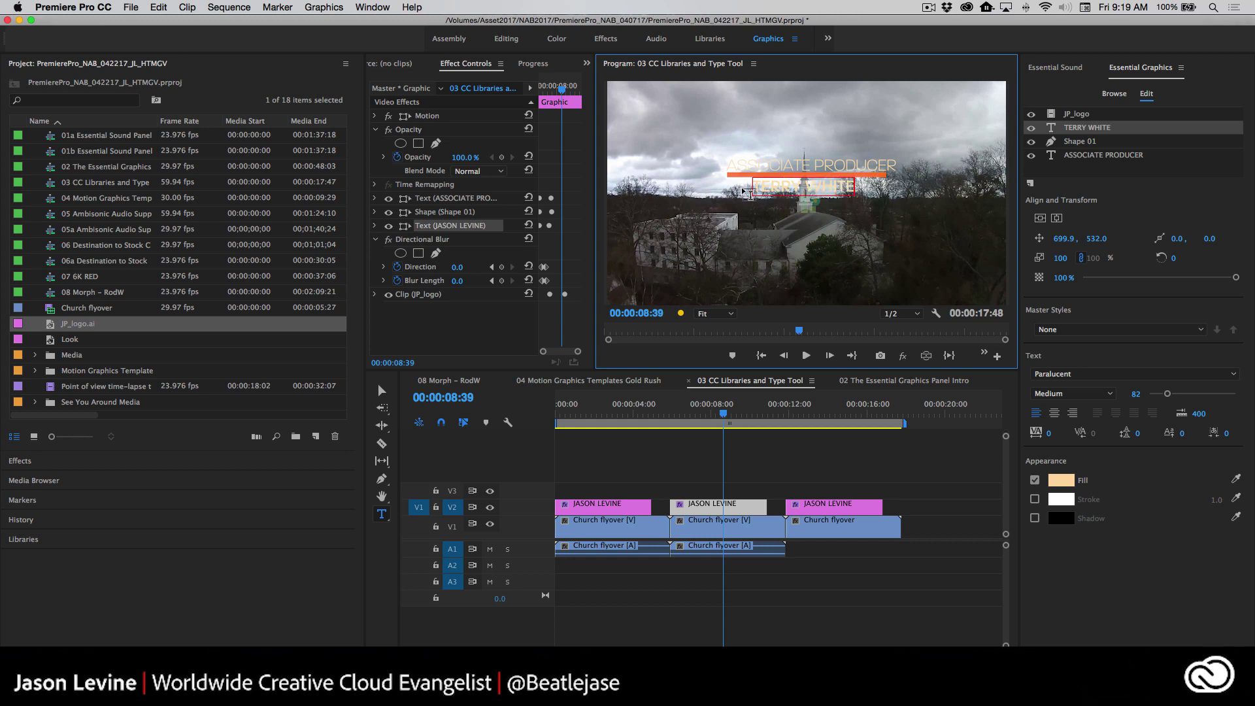
left_click(1057, 218)
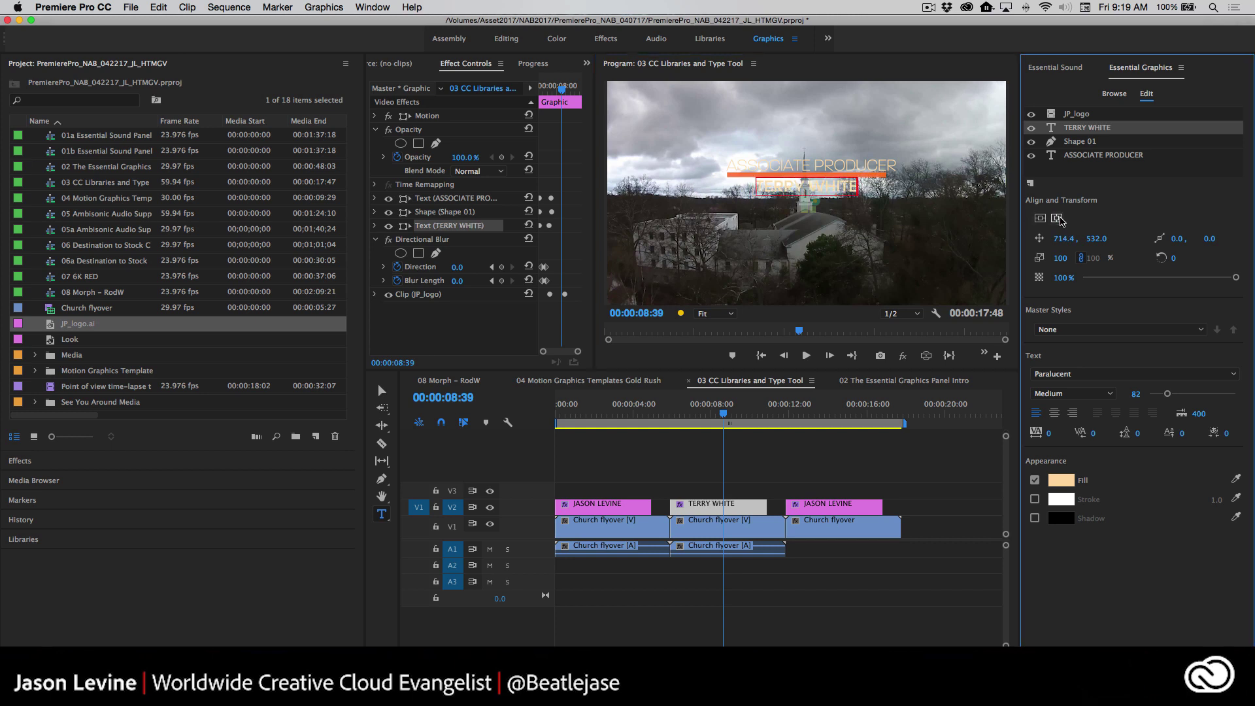
left_click(1080, 156)
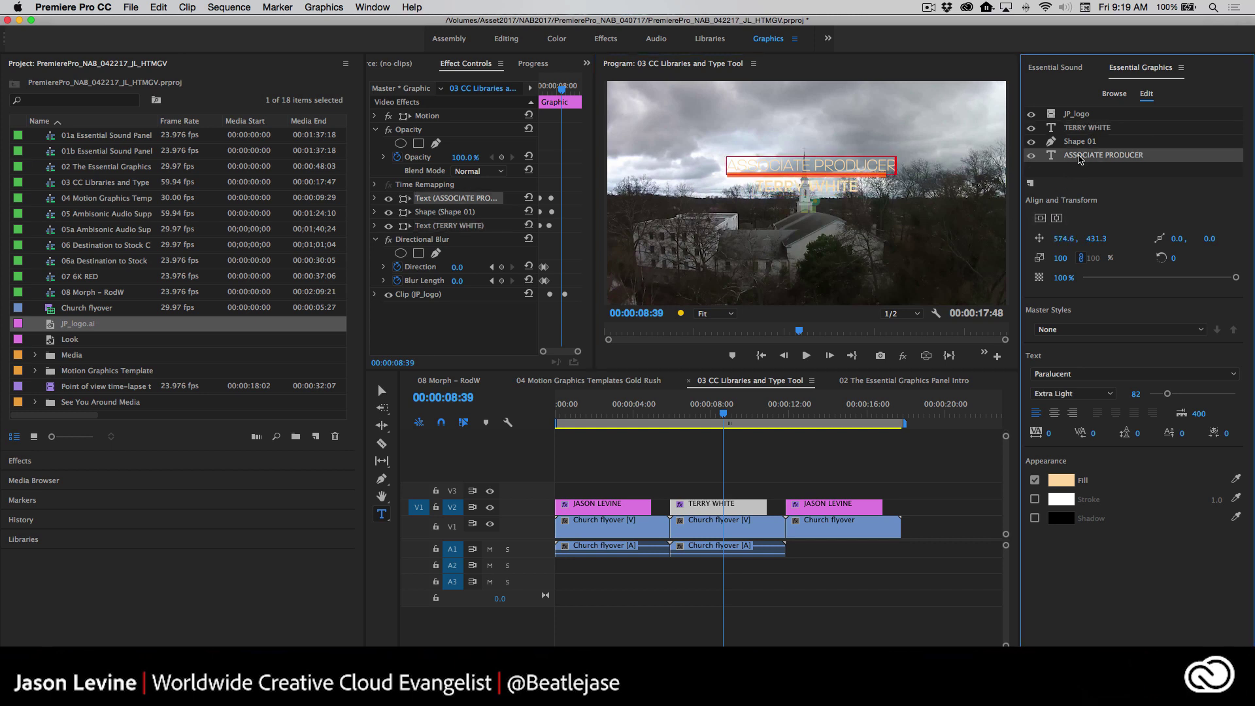
left_click(1057, 218)
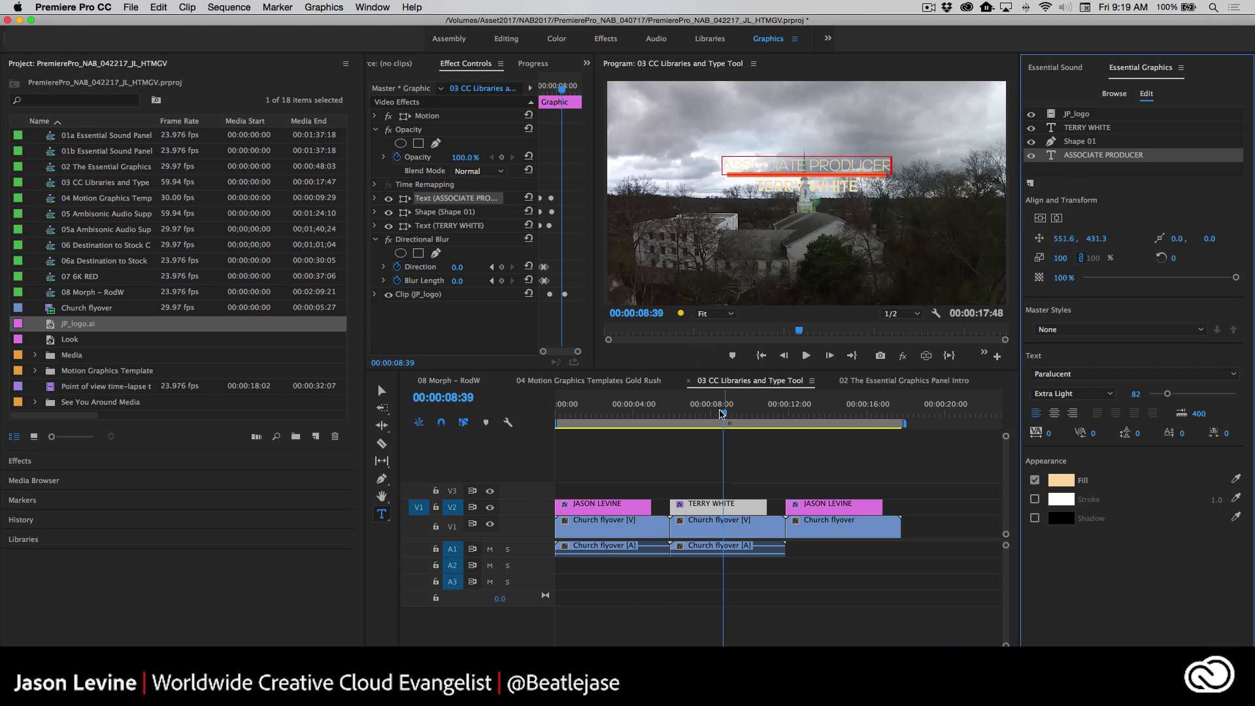
left_click_drag(723, 415, 822, 435)
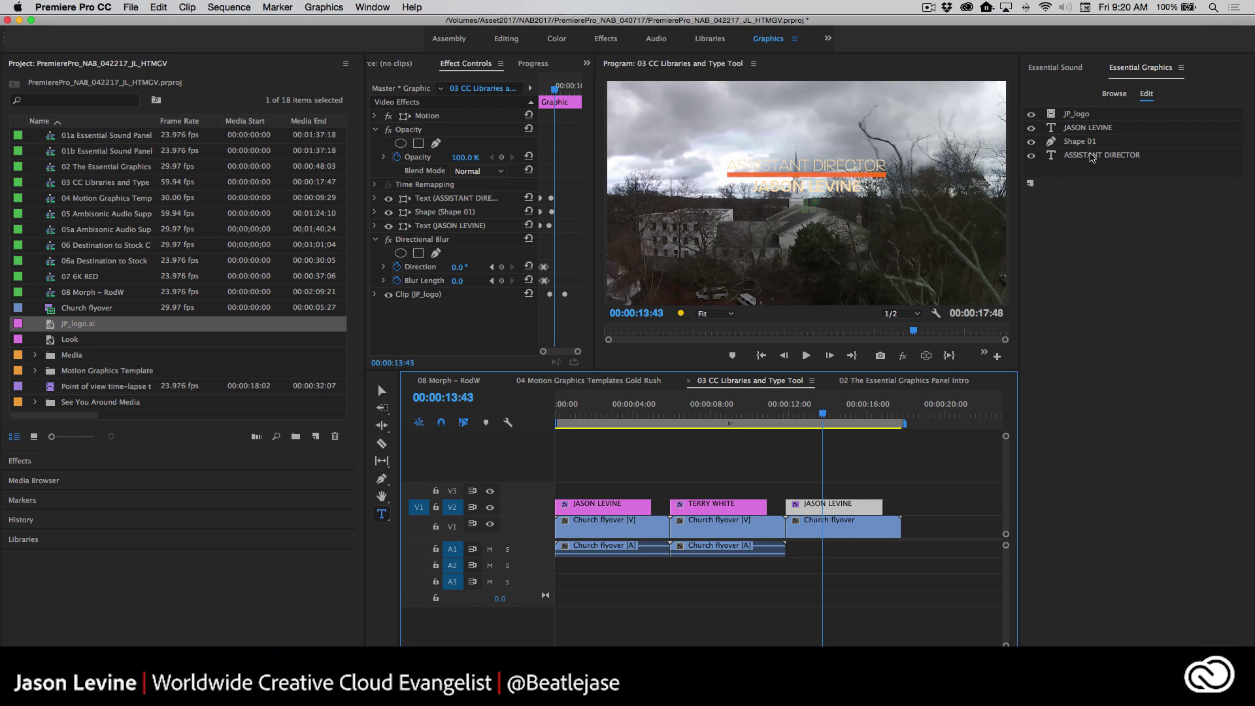
- Retype the third title's job line as MUSIC DIRECTOR and raise its X position to shift it right
left_click(1090, 157)
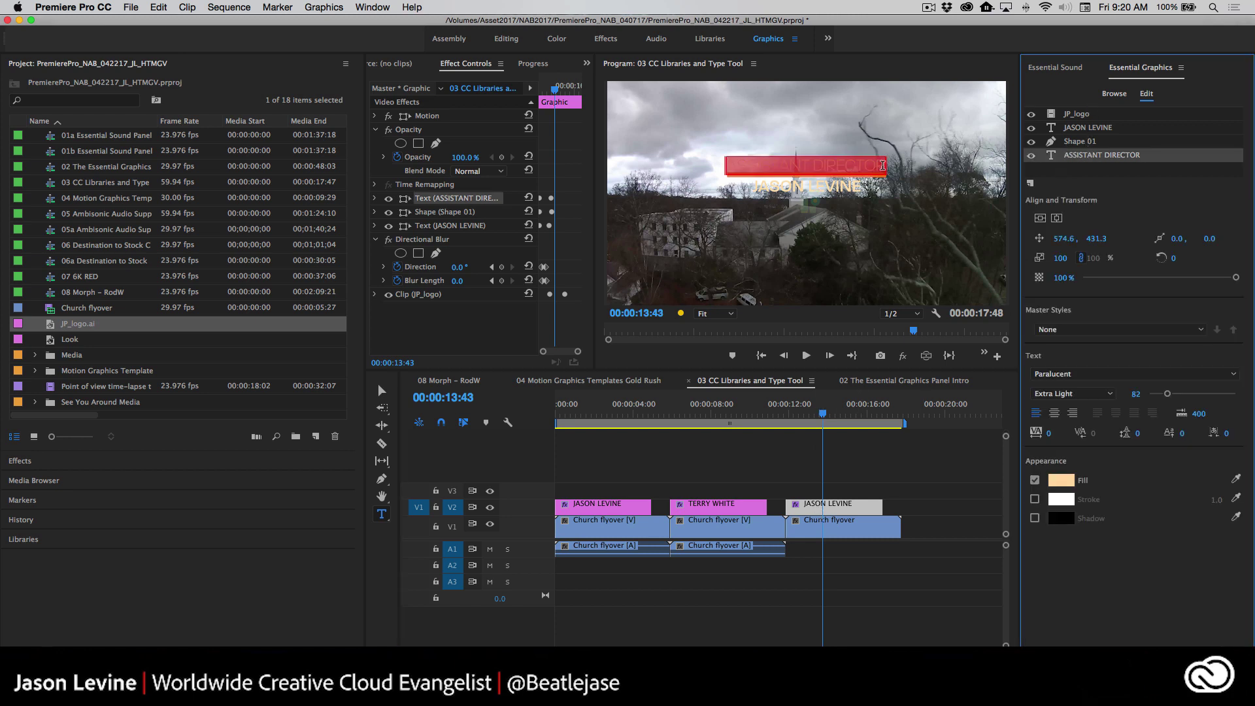
left_click(882, 166)
left_click_drag(881, 168, 714, 179)
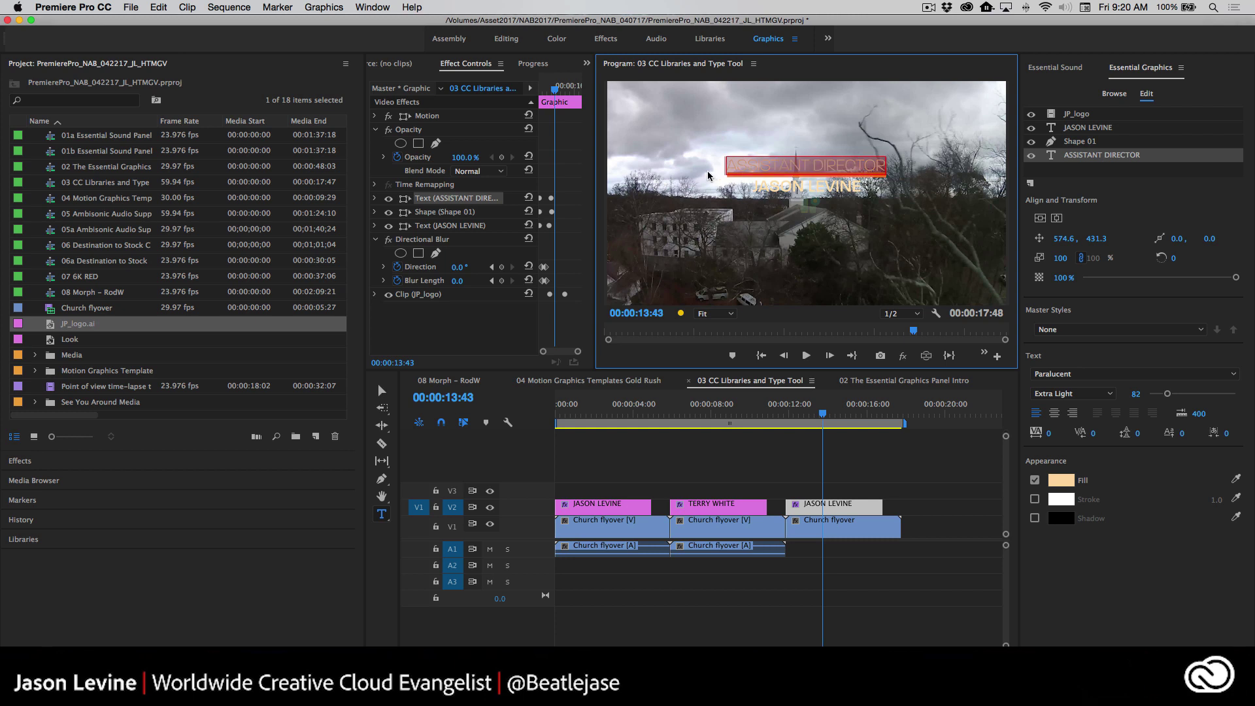
type("MUSIC")
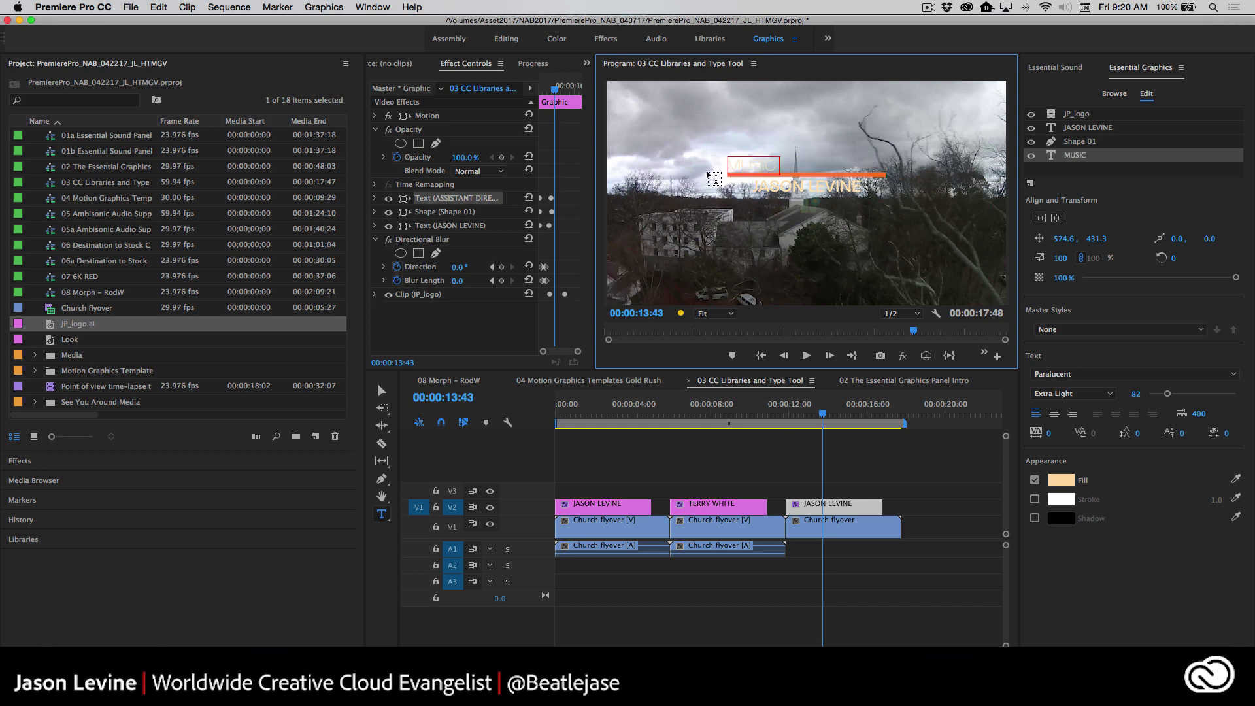
type(" DIRECTOR")
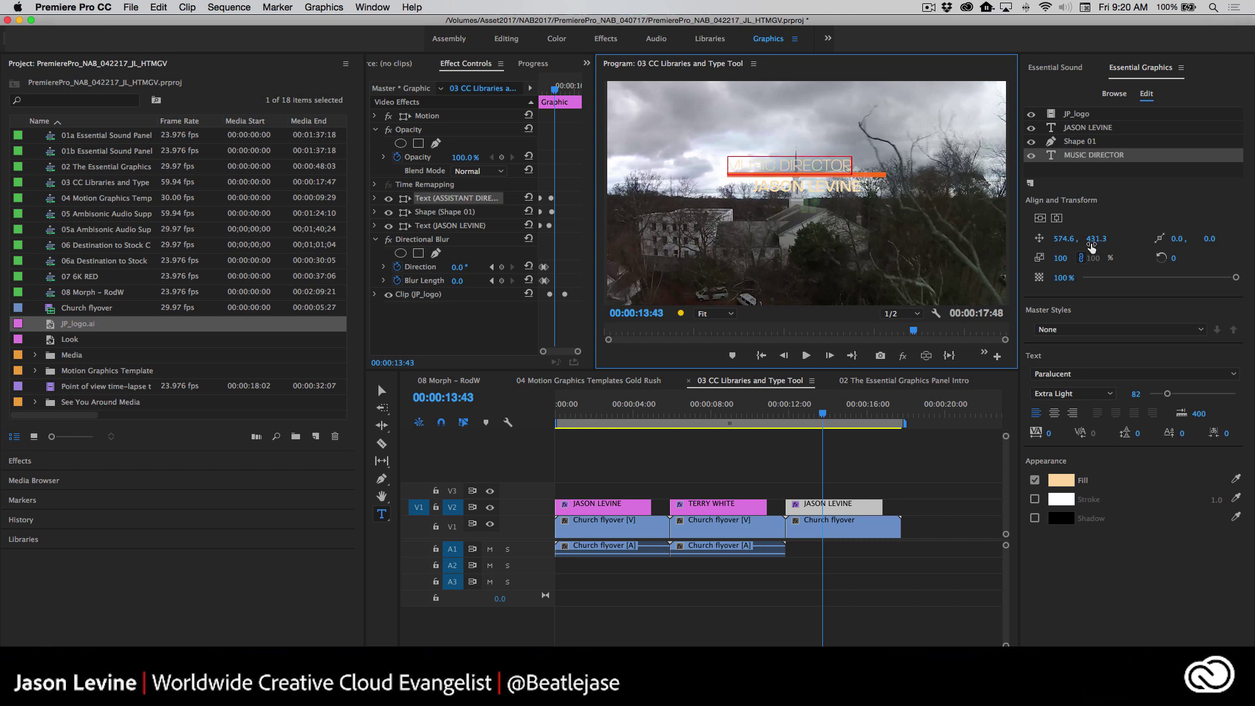
left_click_drag(1062, 238, 1111, 239)
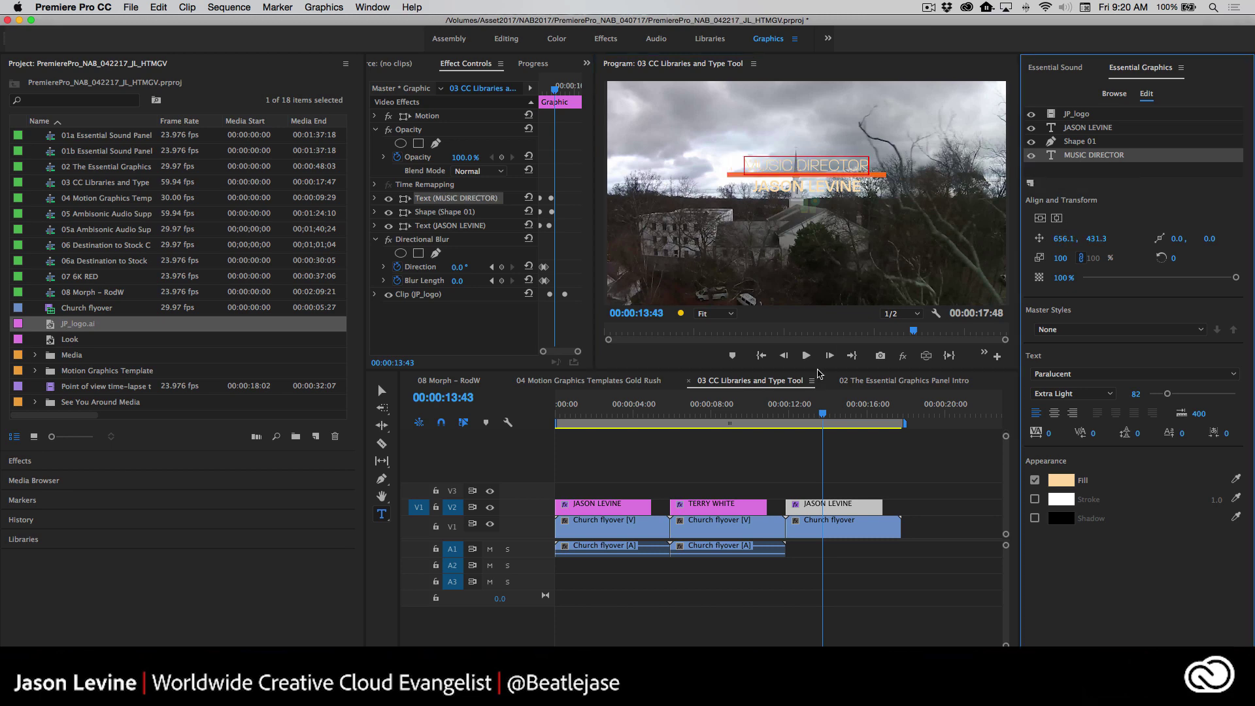
left_click_drag(818, 410, 612, 437)
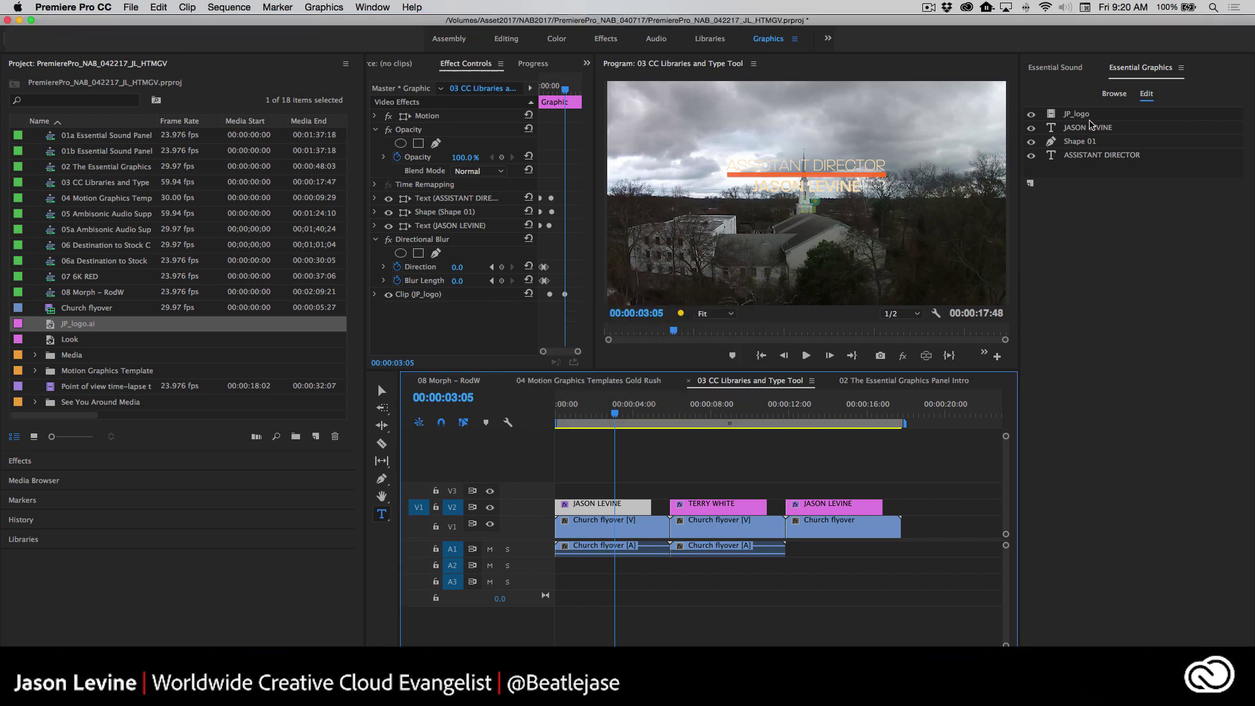
- Create a new master text style named JASON FILM from the selected name text
left_click(1087, 128)
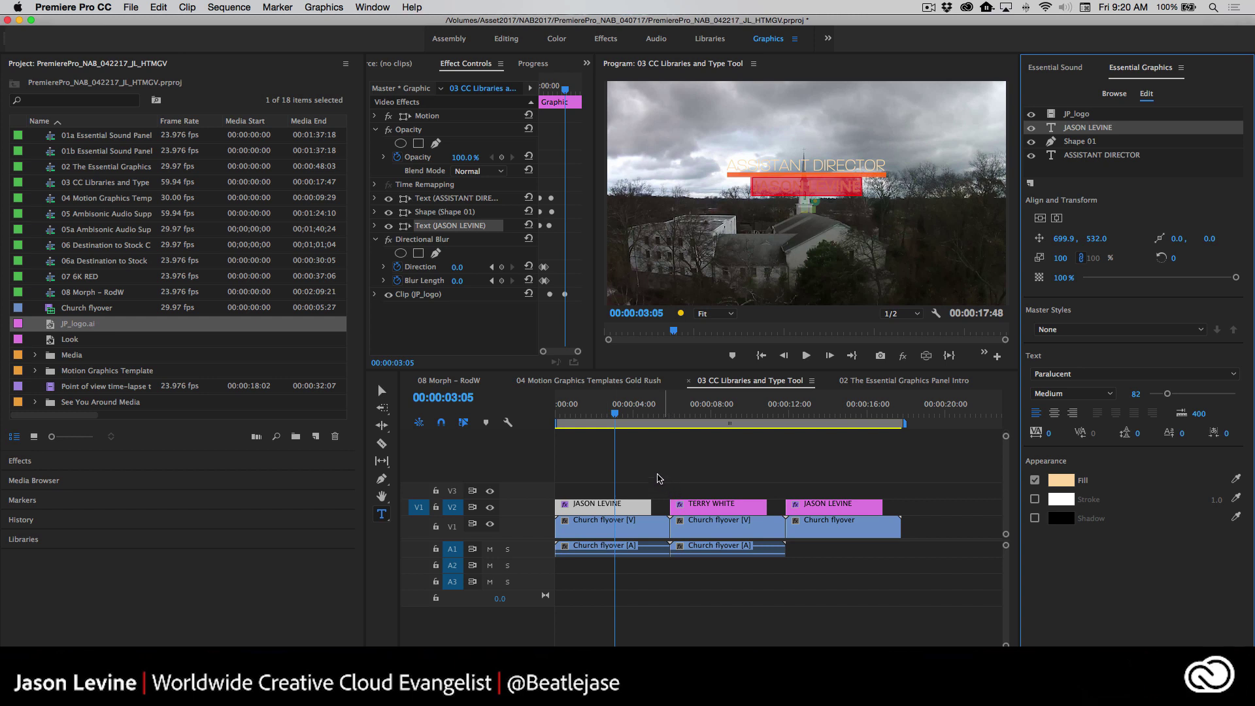
left_click(633, 471)
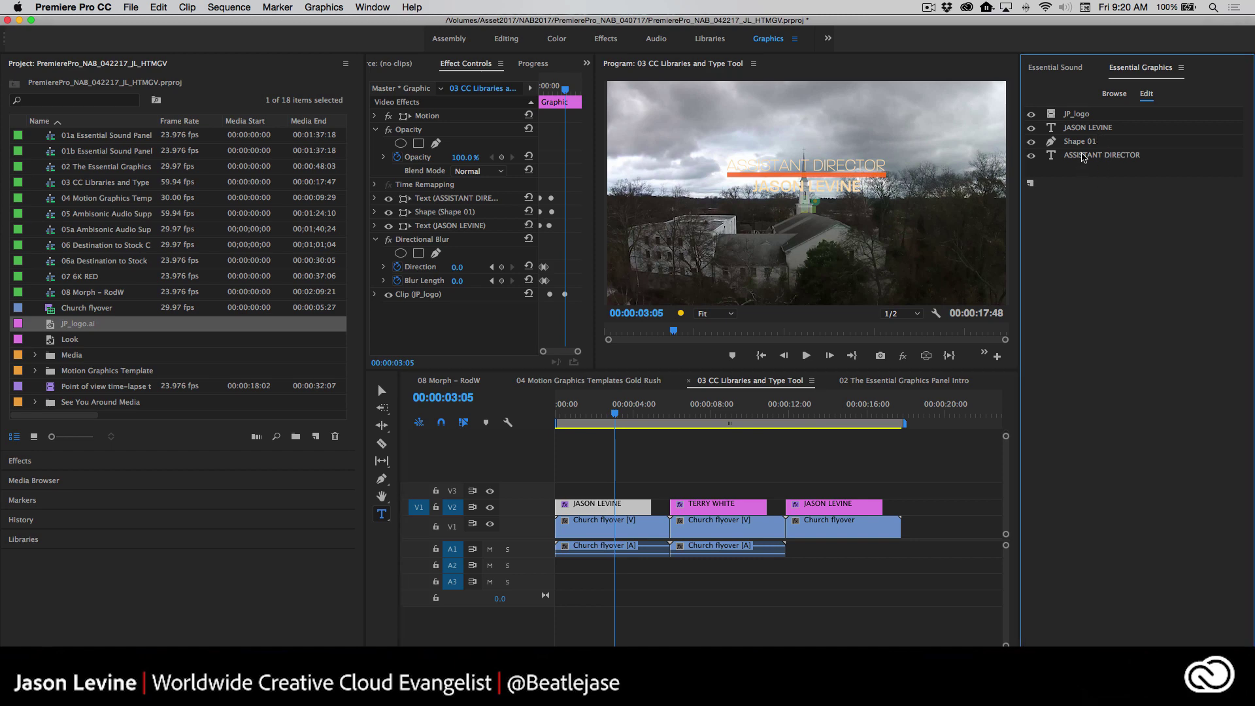
left_click(1086, 132)
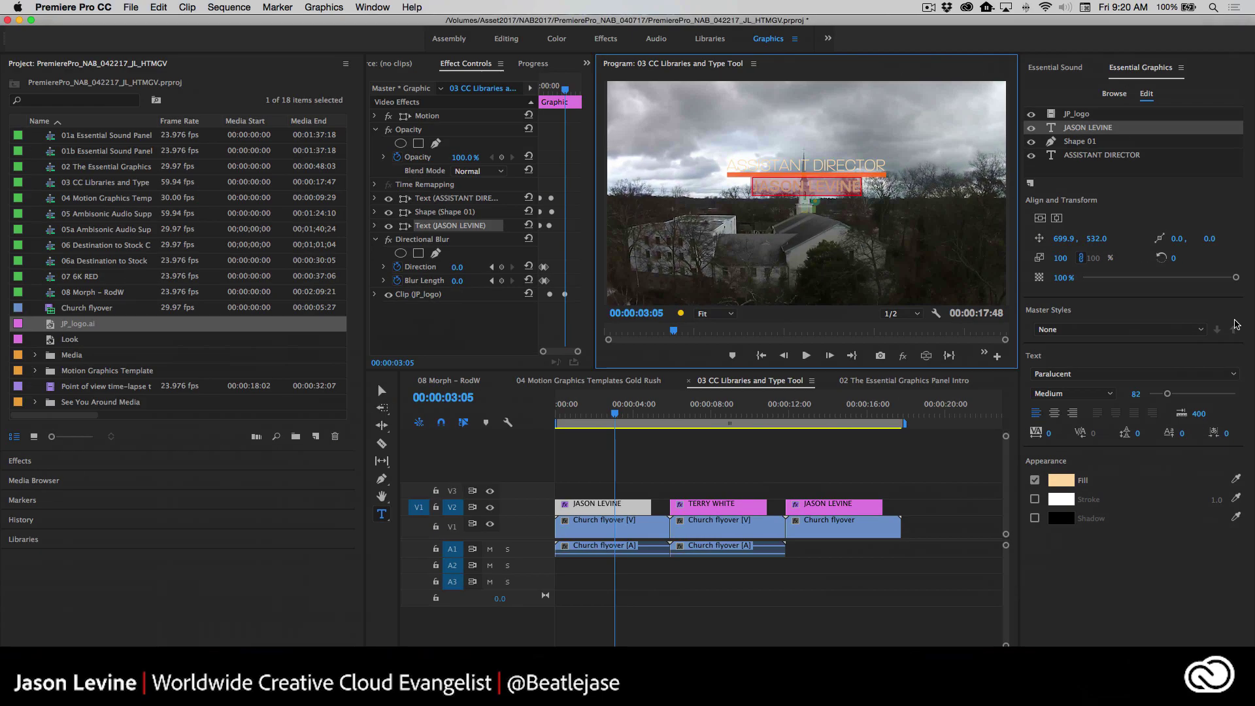
left_click(1200, 331)
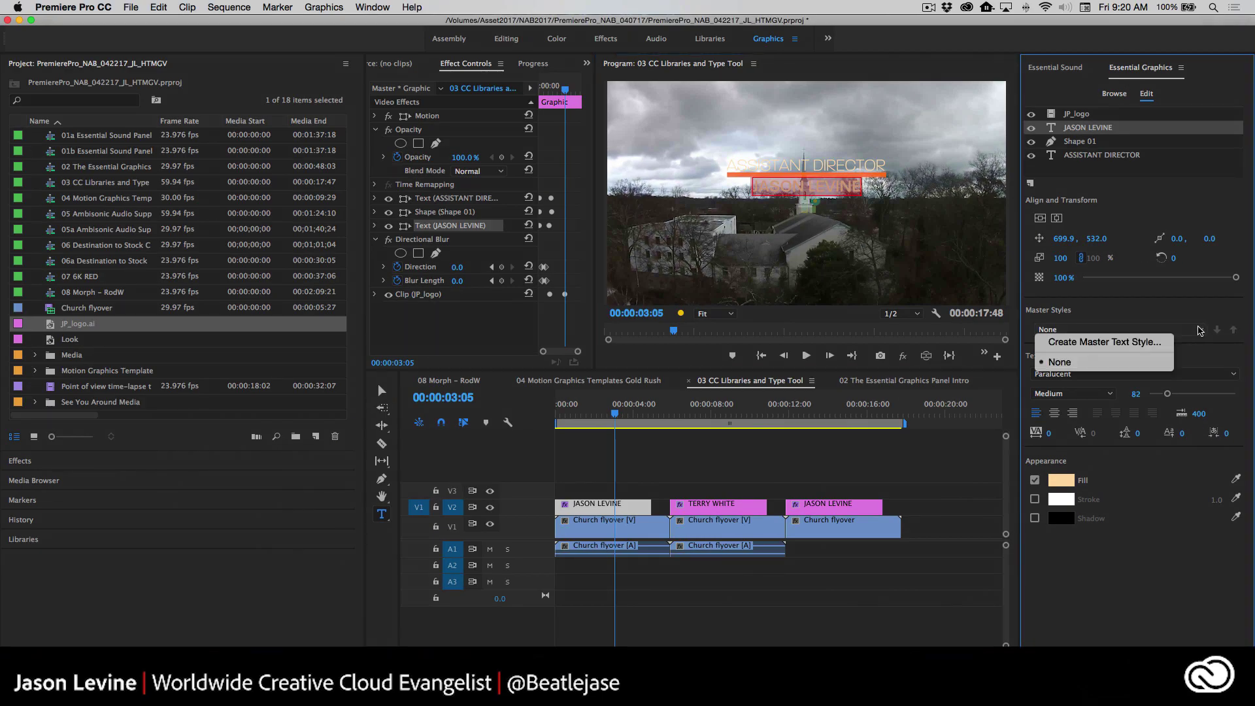
left_click(1165, 342)
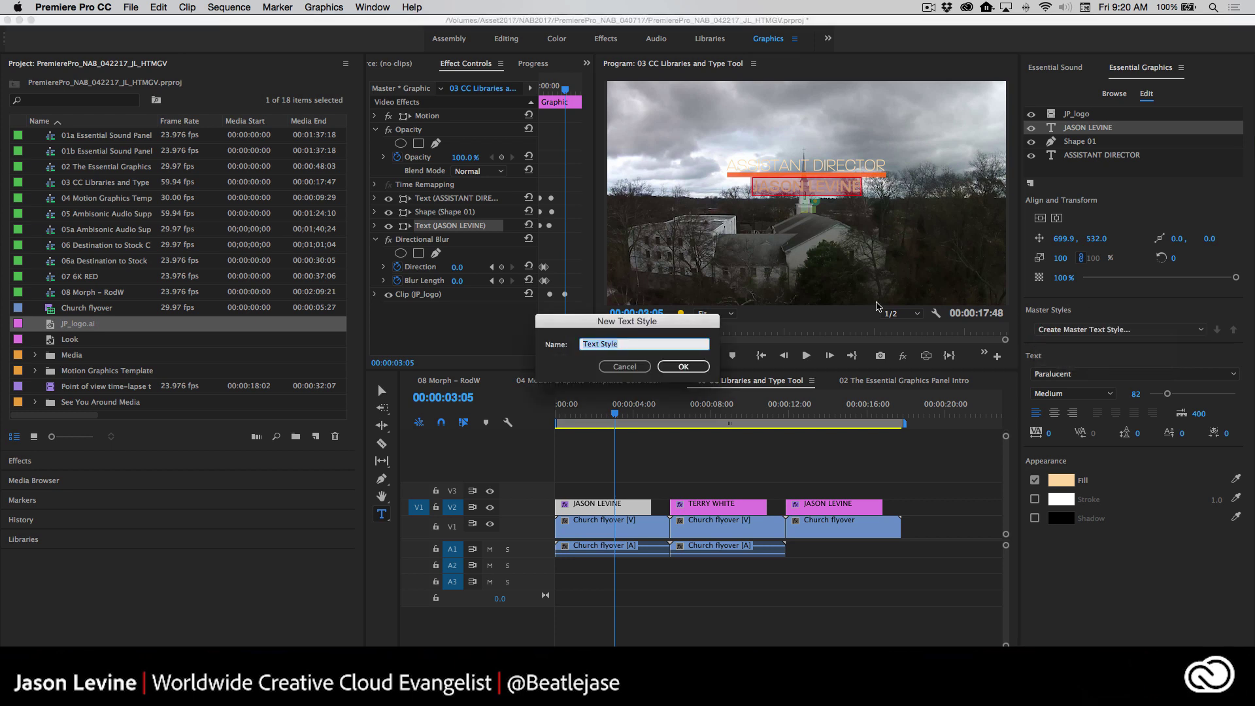
type("JASON FILM")
left_click(683, 366)
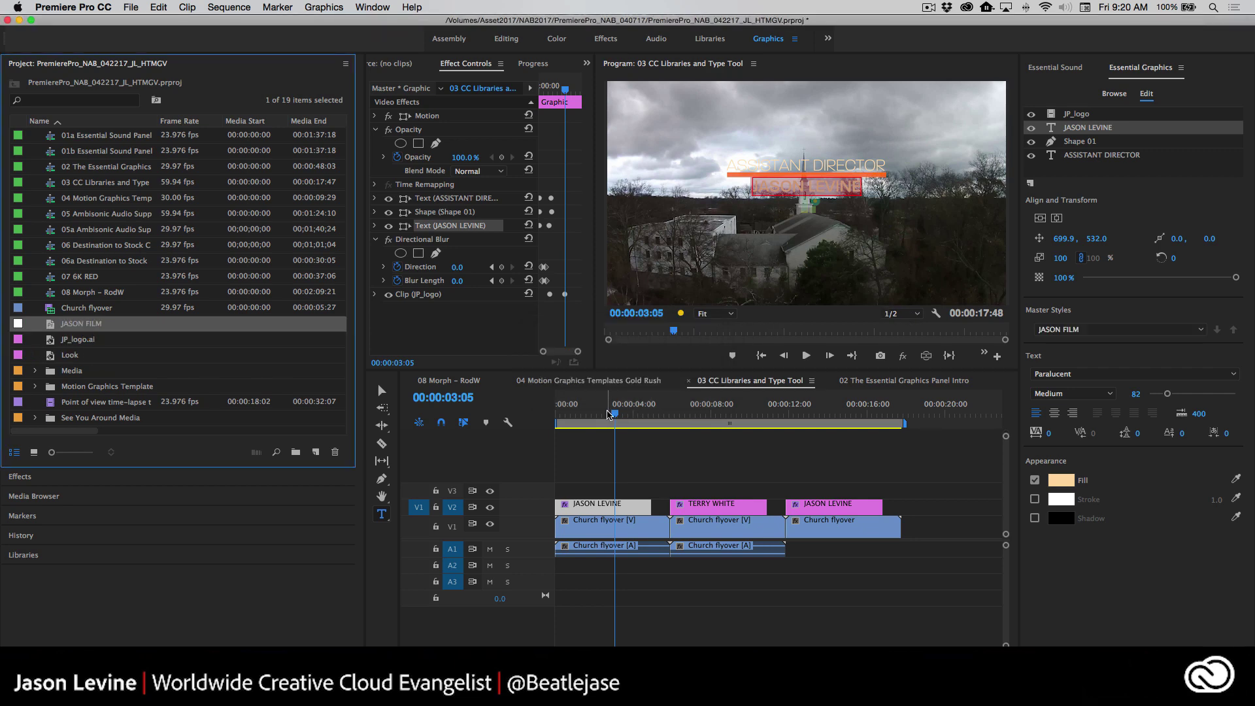
- Apply JASON FILM to the name lines of the ASSOCIATE PRODUCER and MUSIC DIRECTOR titles
left_click_drag(607, 413, 721, 413)
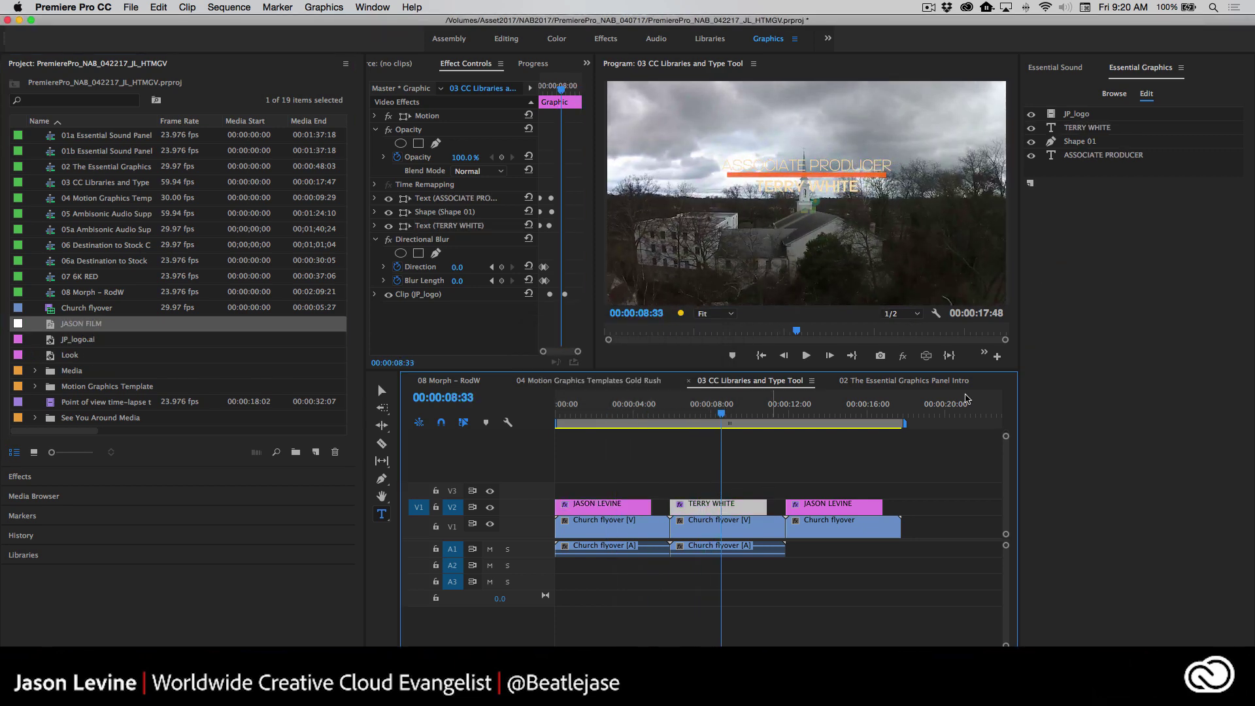
left_click(1119, 128)
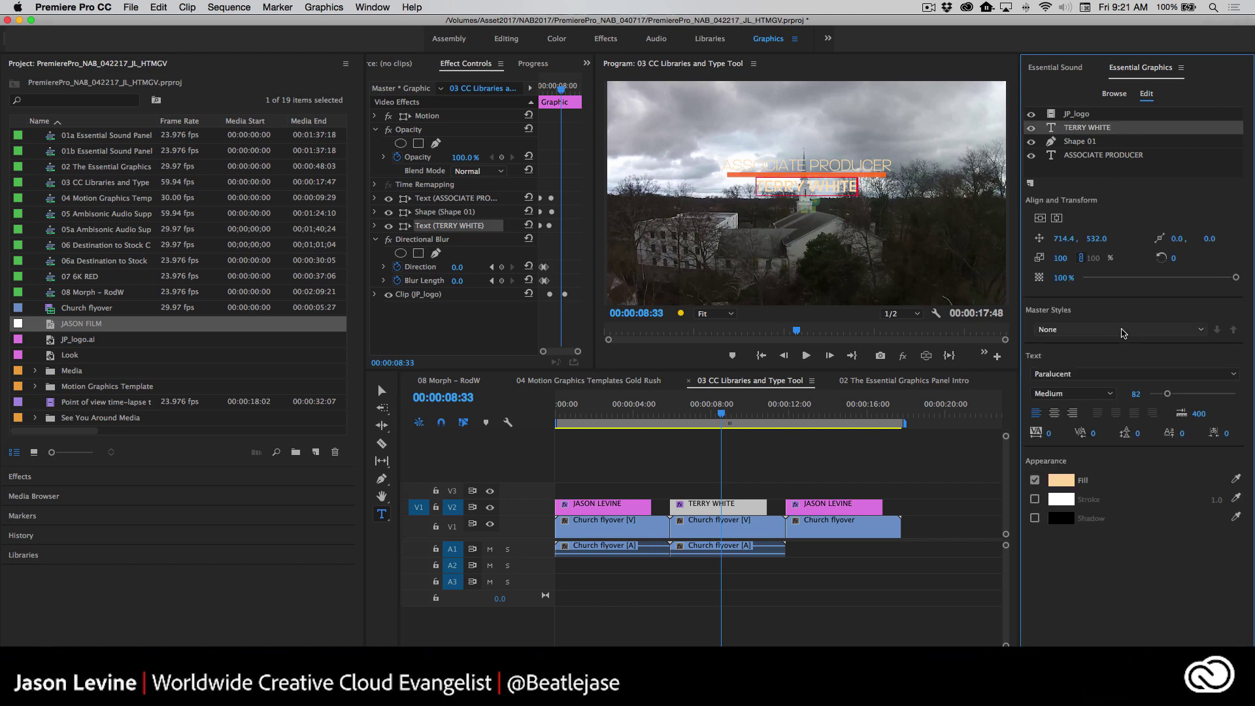
left_click(1121, 331)
left_click(1111, 367)
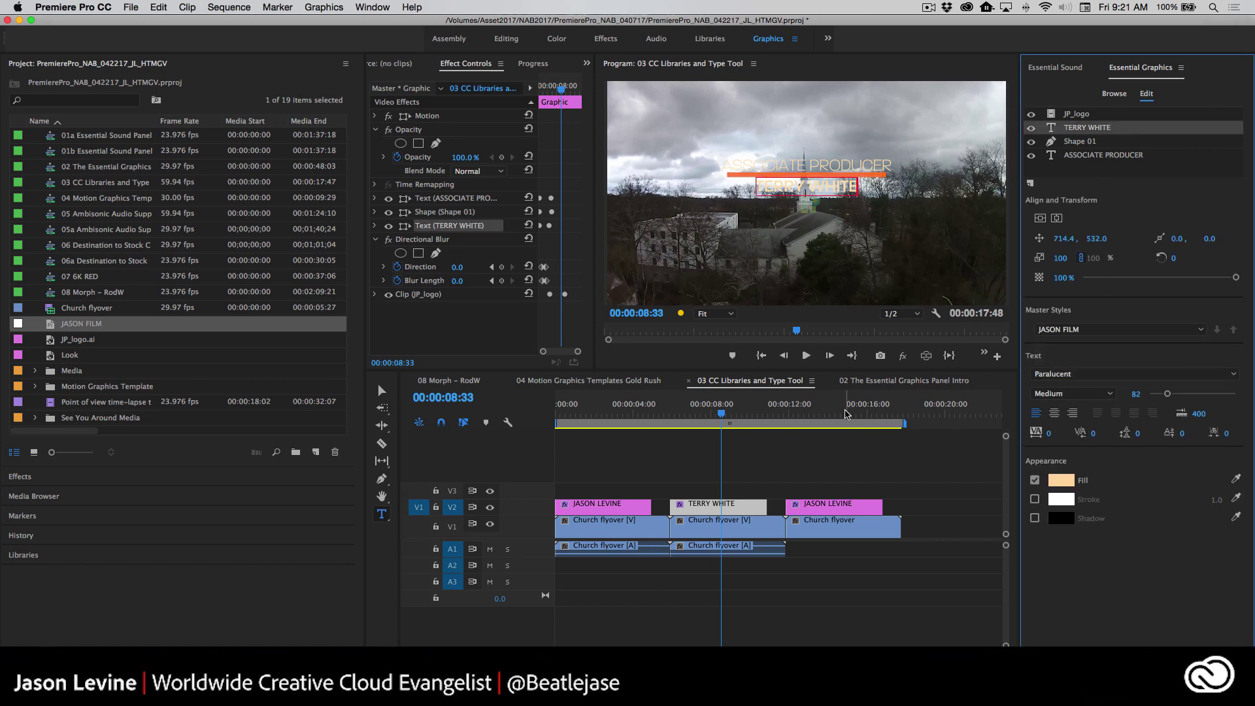
left_click(844, 412)
left_click(1102, 128)
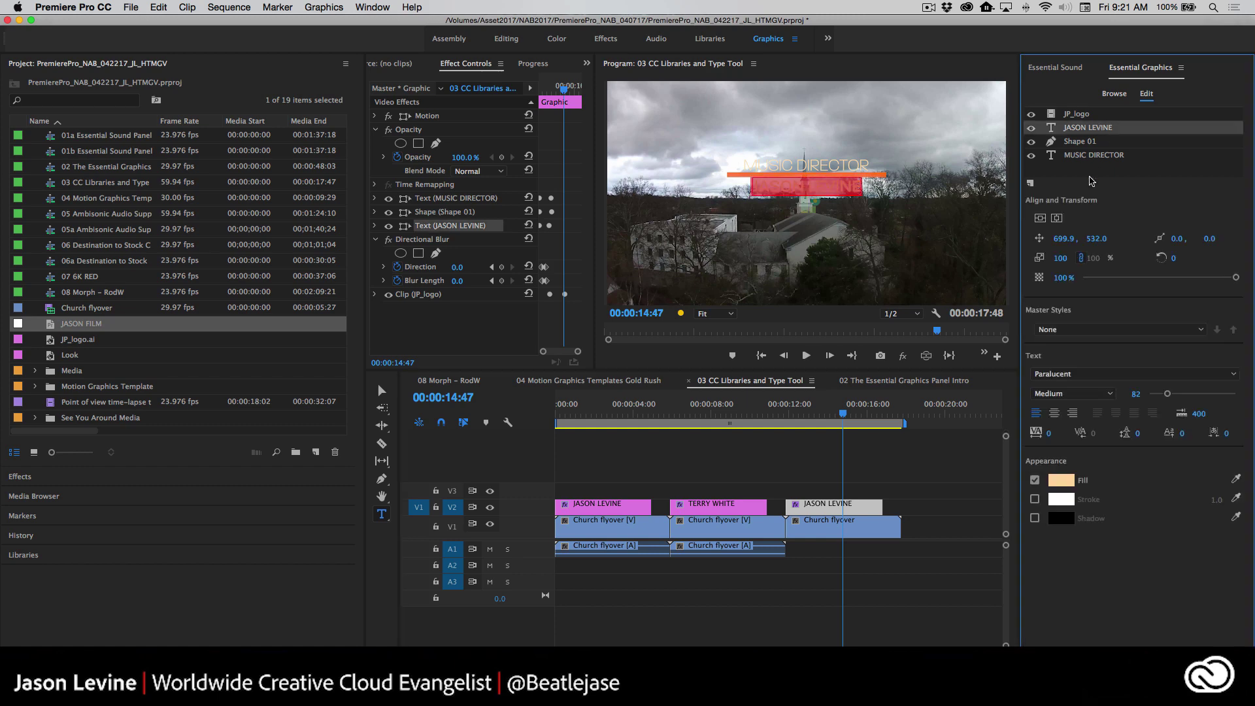
left_click(1105, 329)
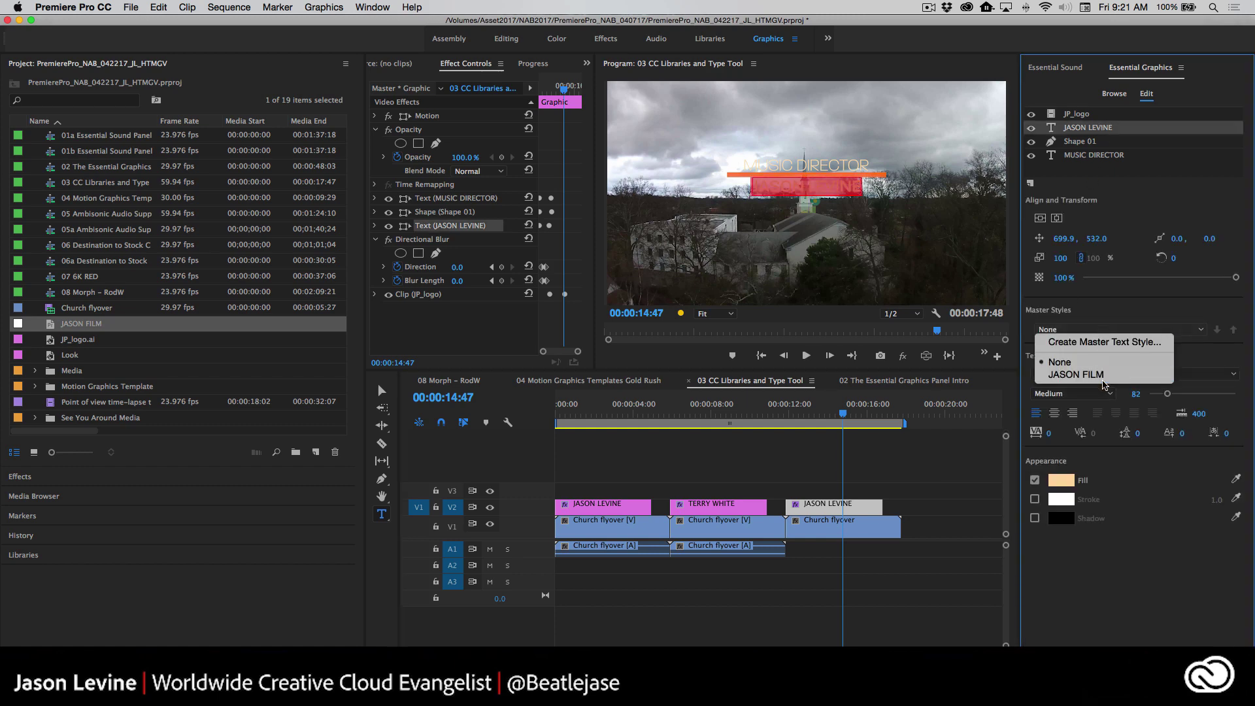
left_click(1103, 377)
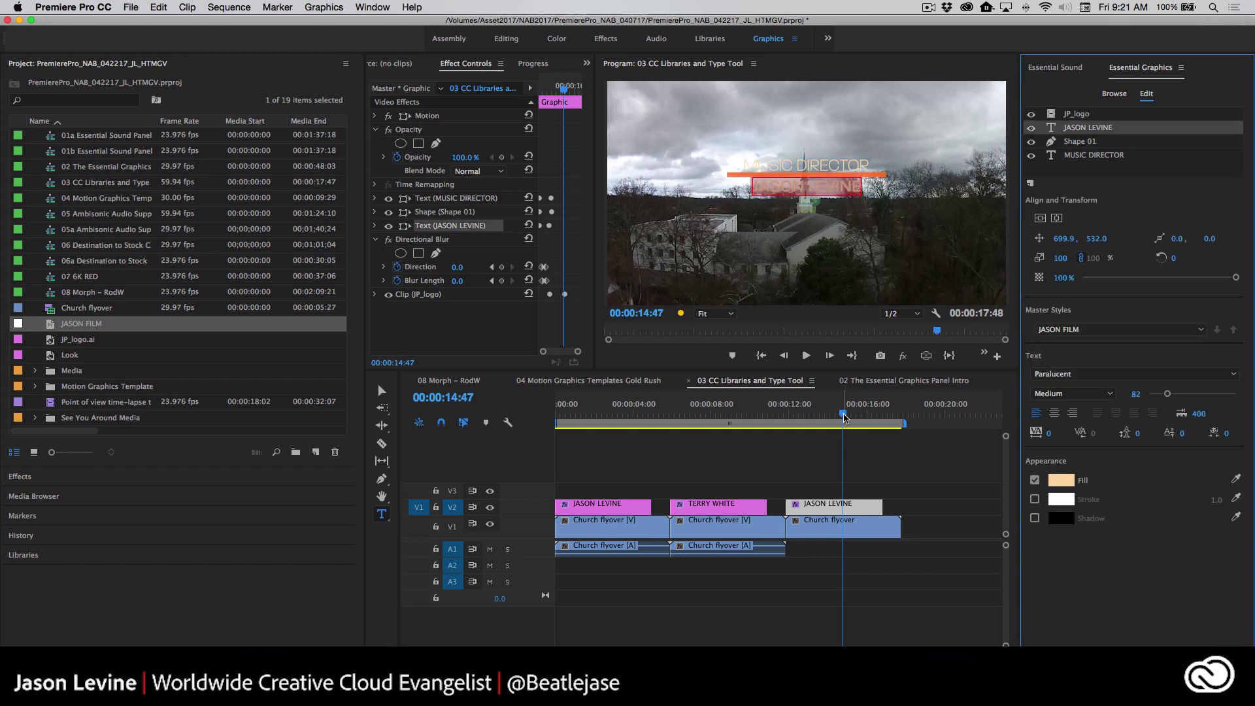
left_click(606, 412)
left_click(621, 508)
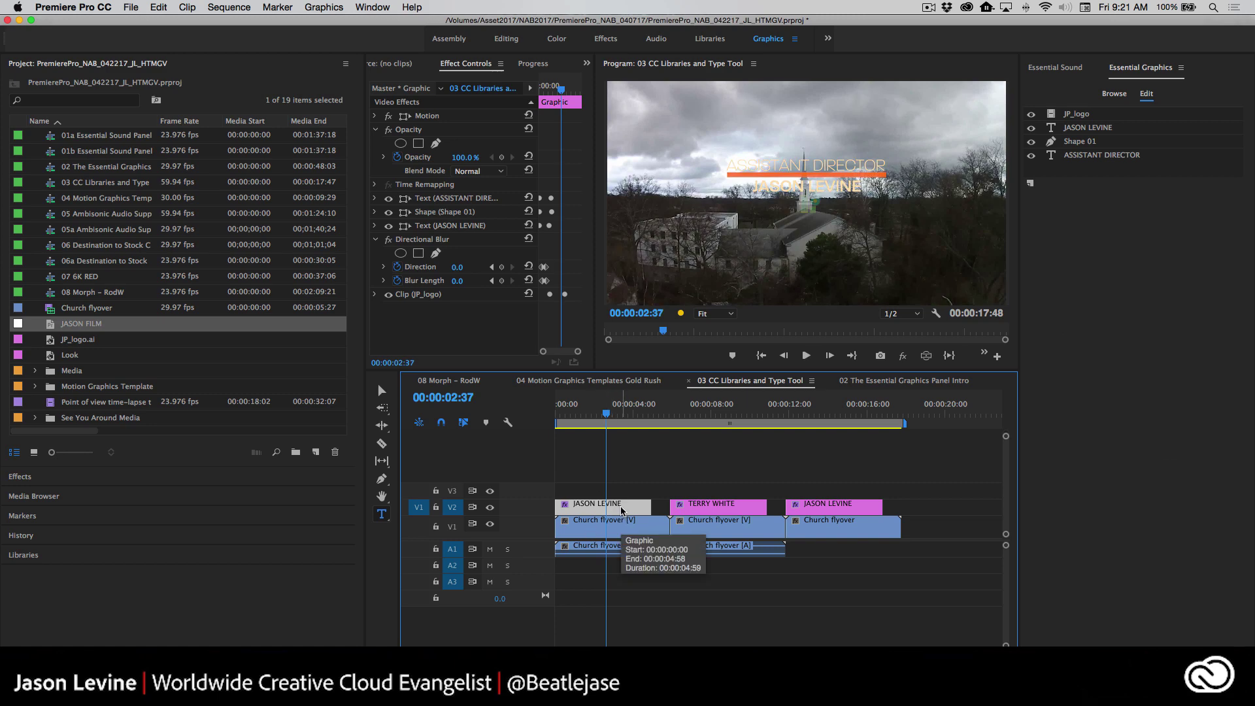
left_click_drag(606, 416, 558, 417)
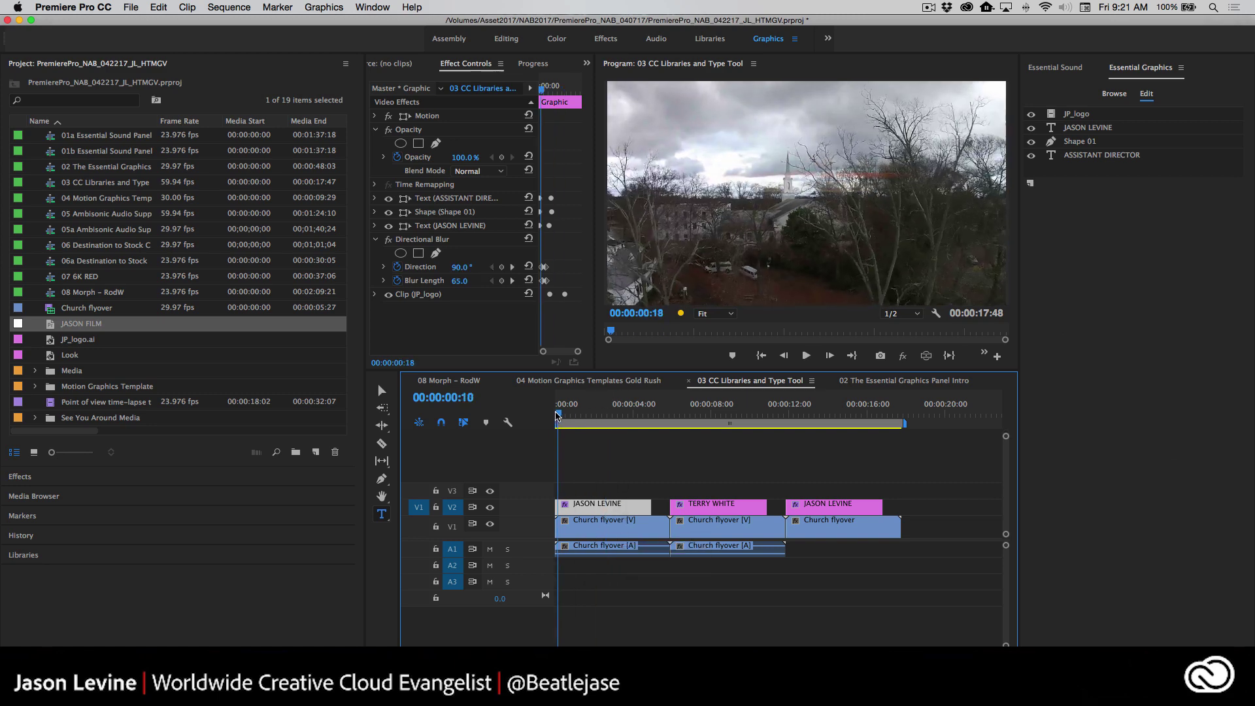
key("space")
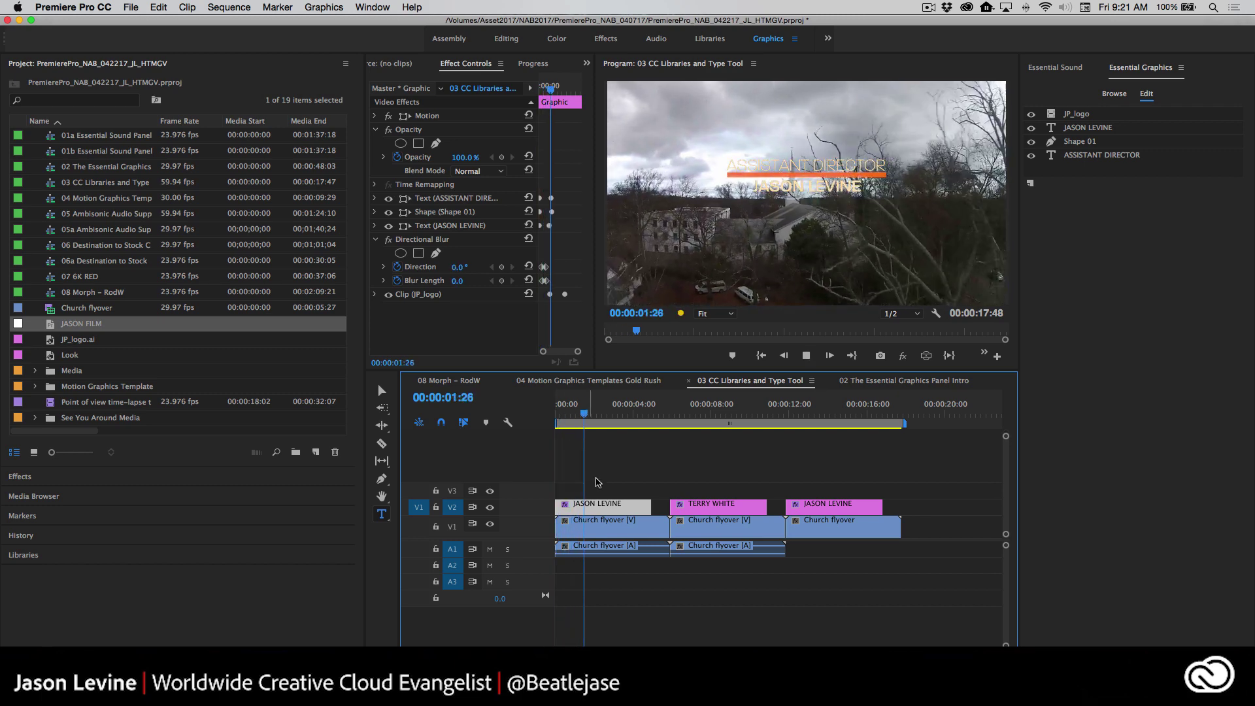
key("space")
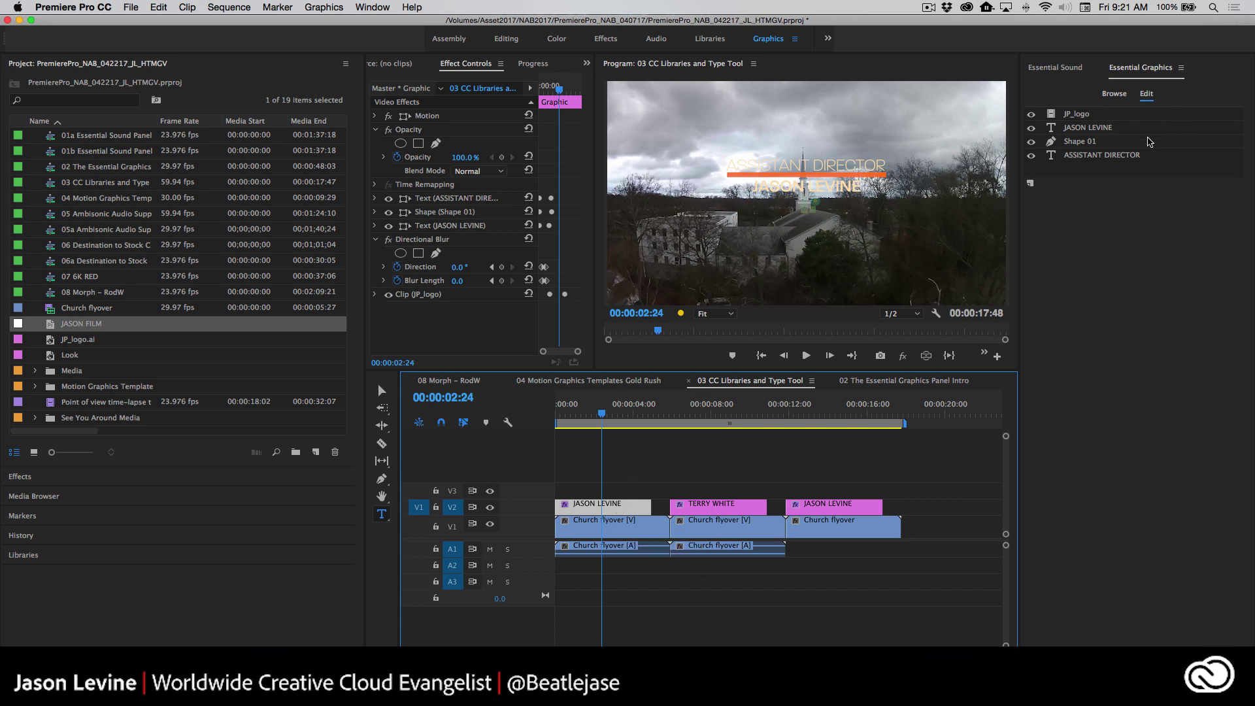
left_click(1132, 130)
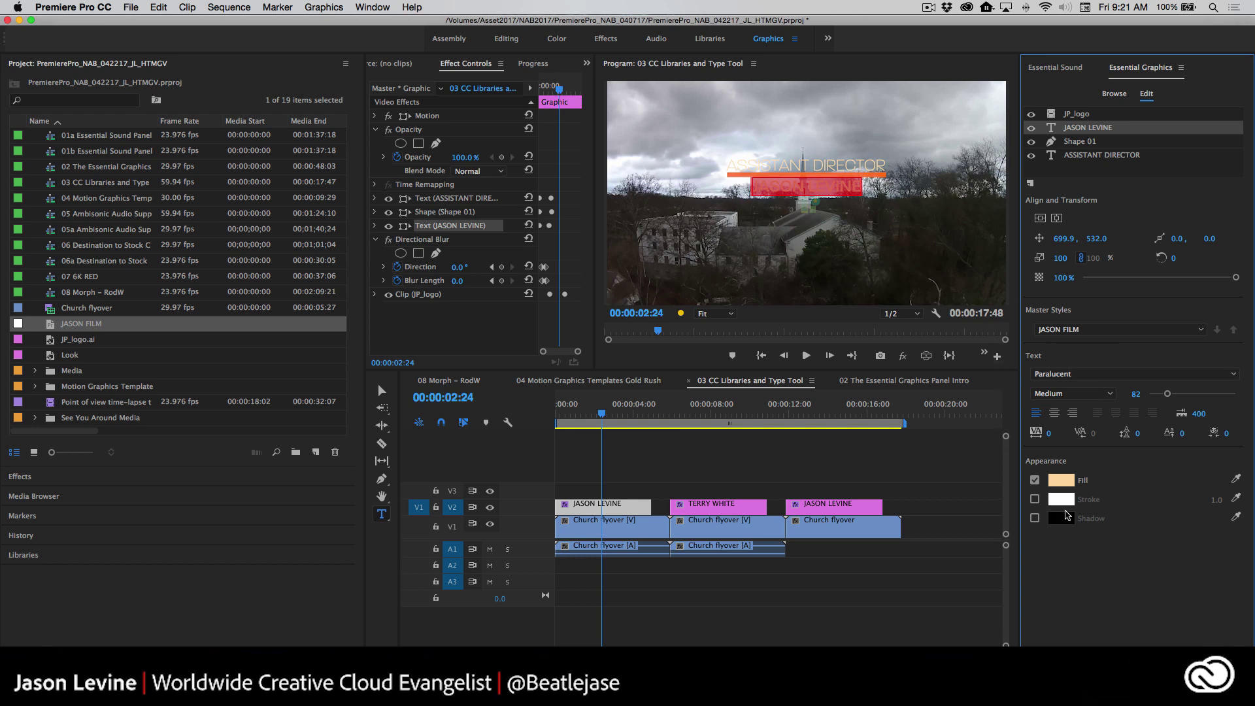
- Add a drop shadow to the name line with 45% opacity and blur 60
left_click(1033, 517)
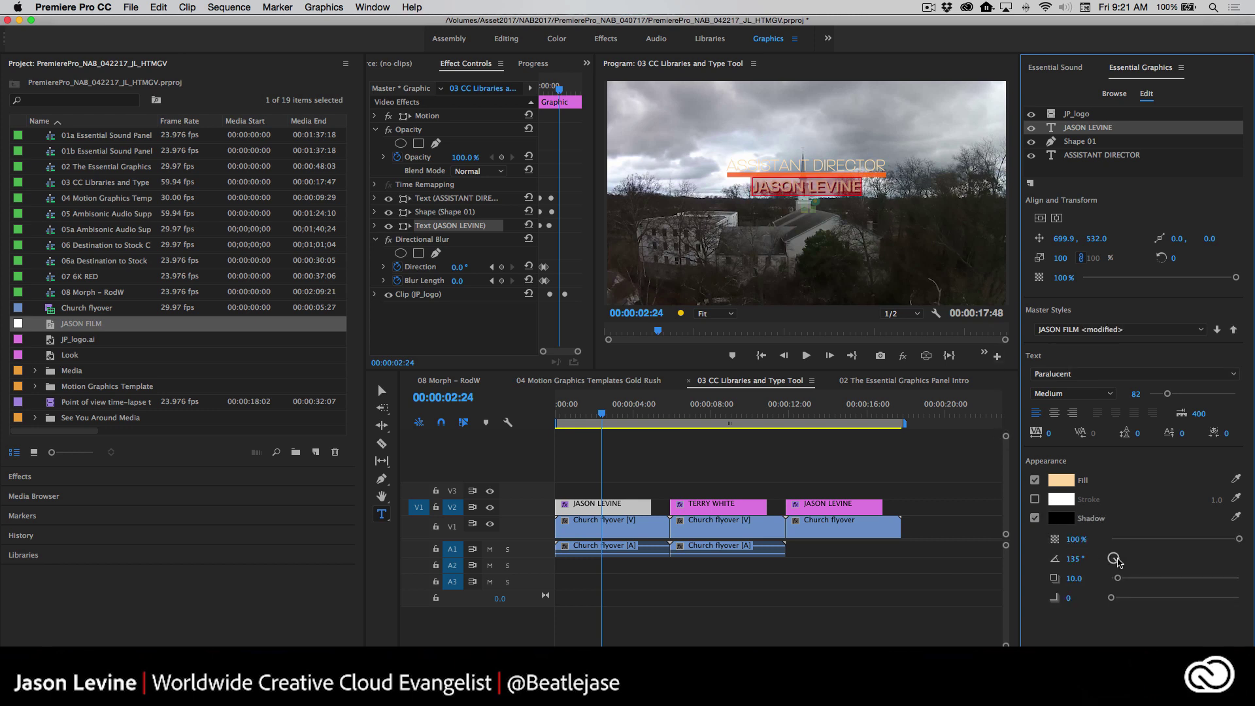
left_click_drag(1241, 542, 1191, 539)
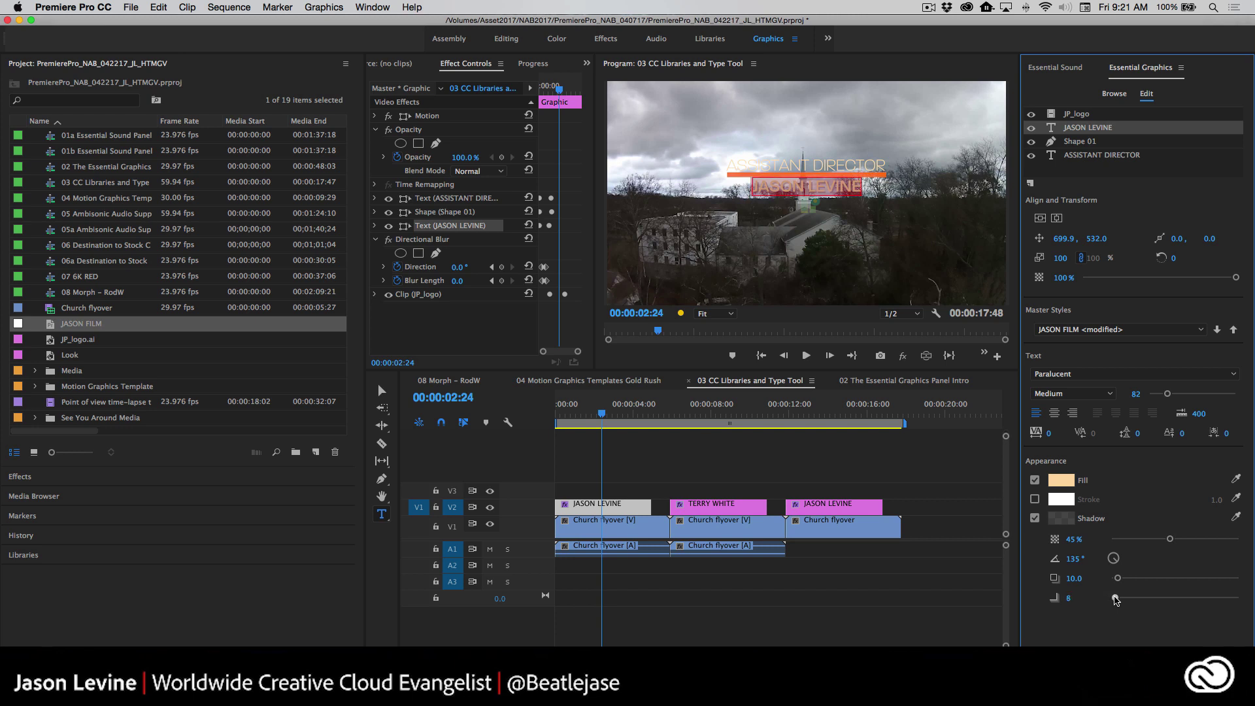
left_click_drag(1121, 600, 1142, 601)
- Change the name line's fill from pale peach to light orange FFC978
left_click(1060, 479)
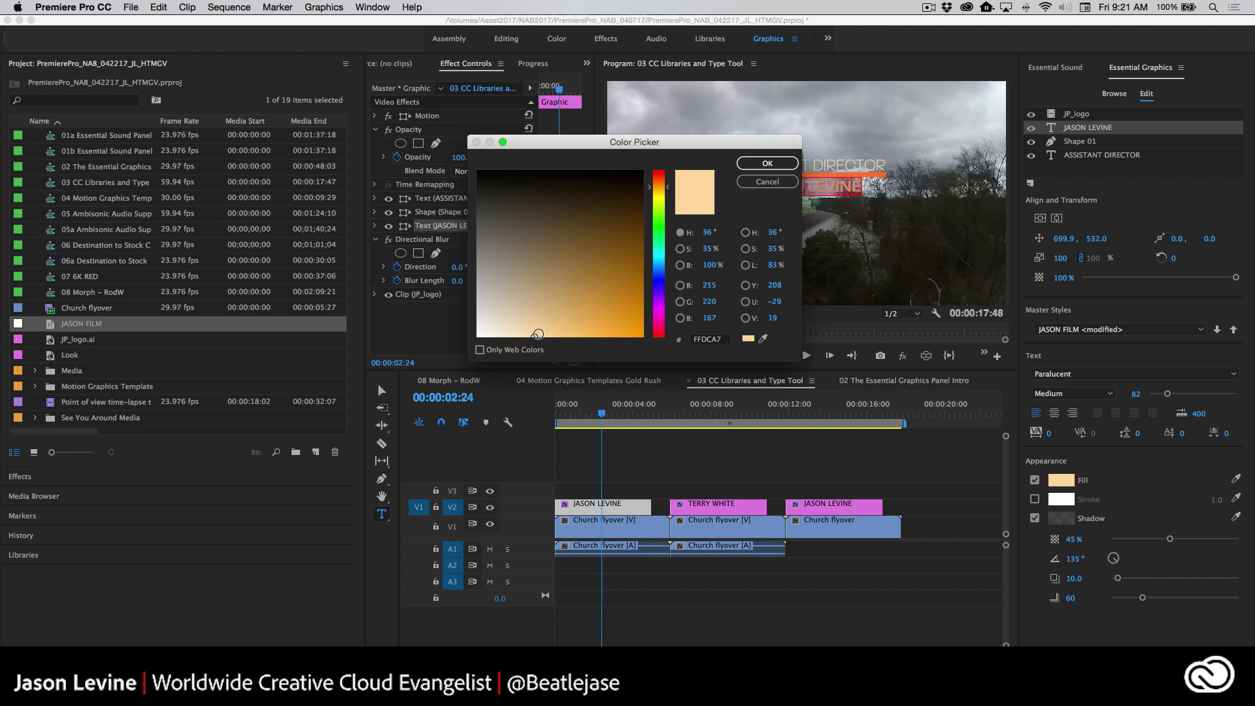
left_click_drag(536, 335, 592, 339)
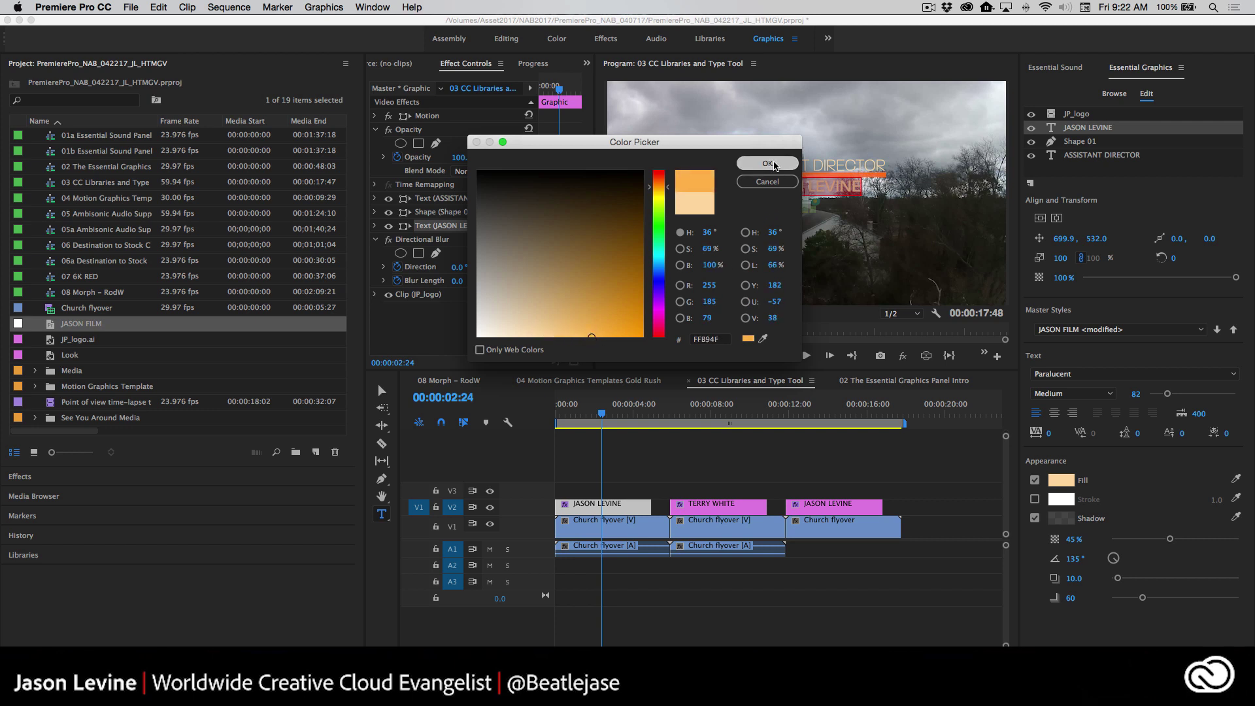
left_click(766, 164)
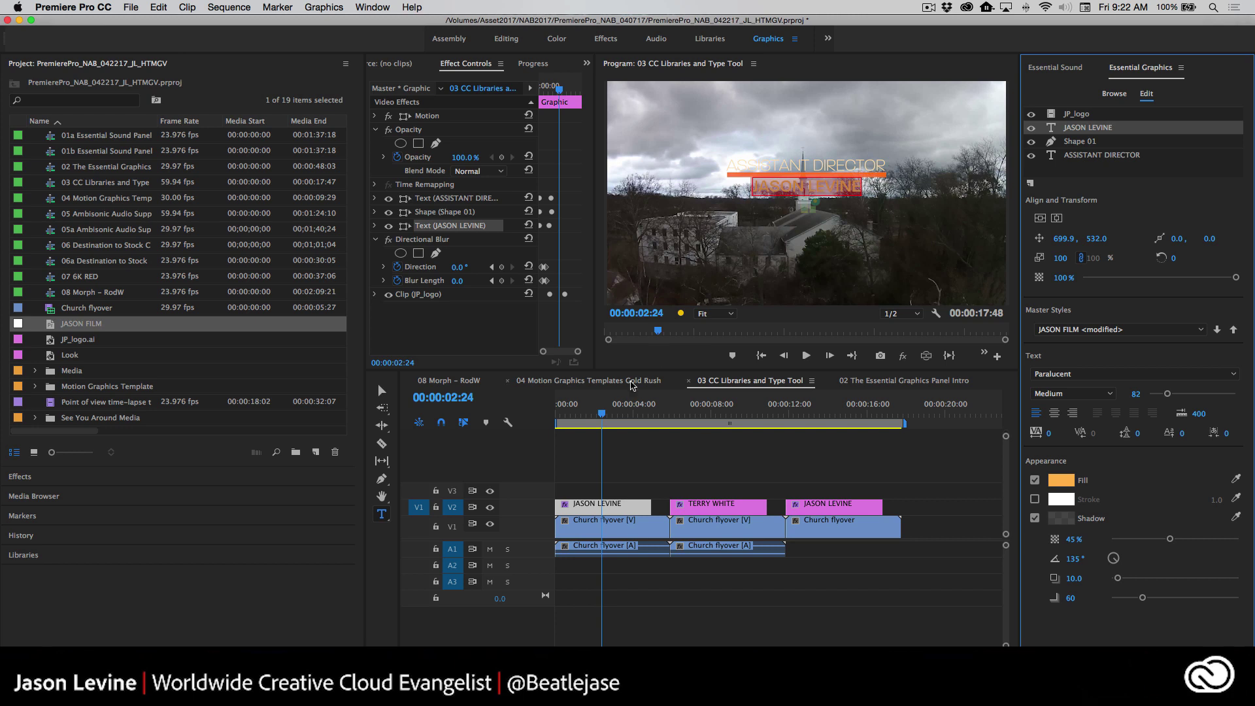
left_click(1061, 479)
left_click_drag(583, 335, 565, 337)
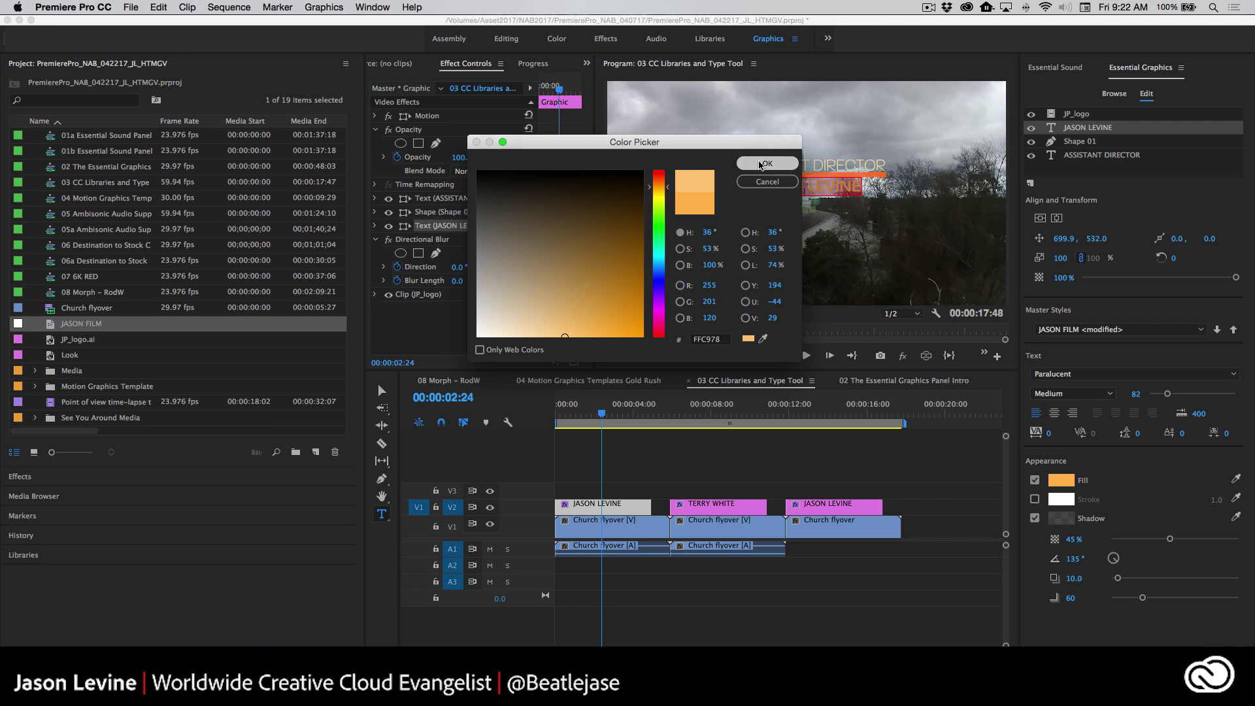
left_click(766, 163)
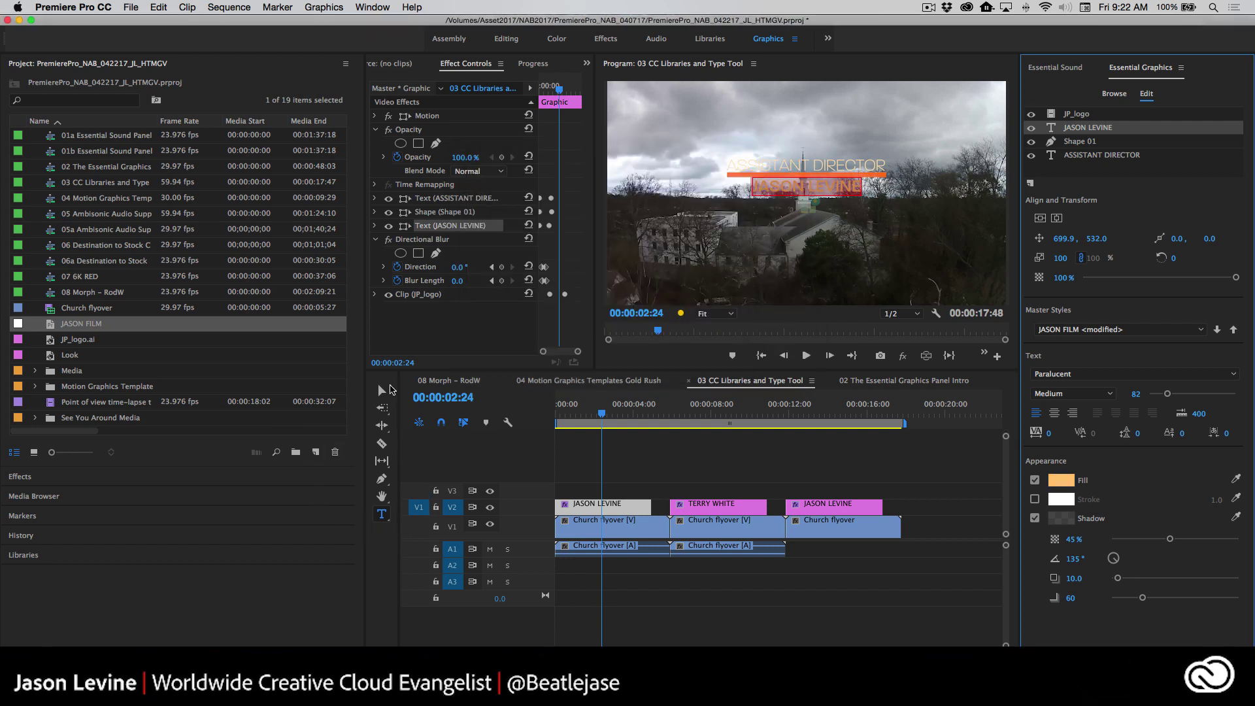
left_click(381, 390)
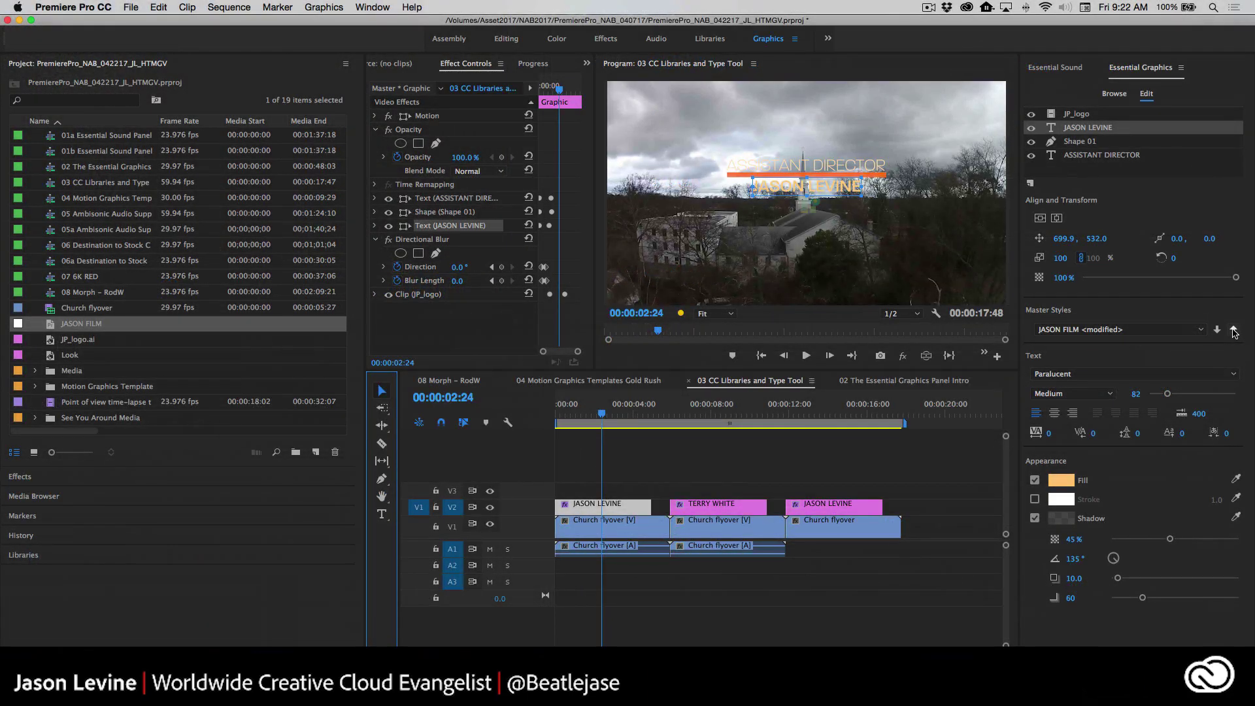
- Push the name line's shadow and orange fill into the JASON FILM master style
left_click(1233, 330)
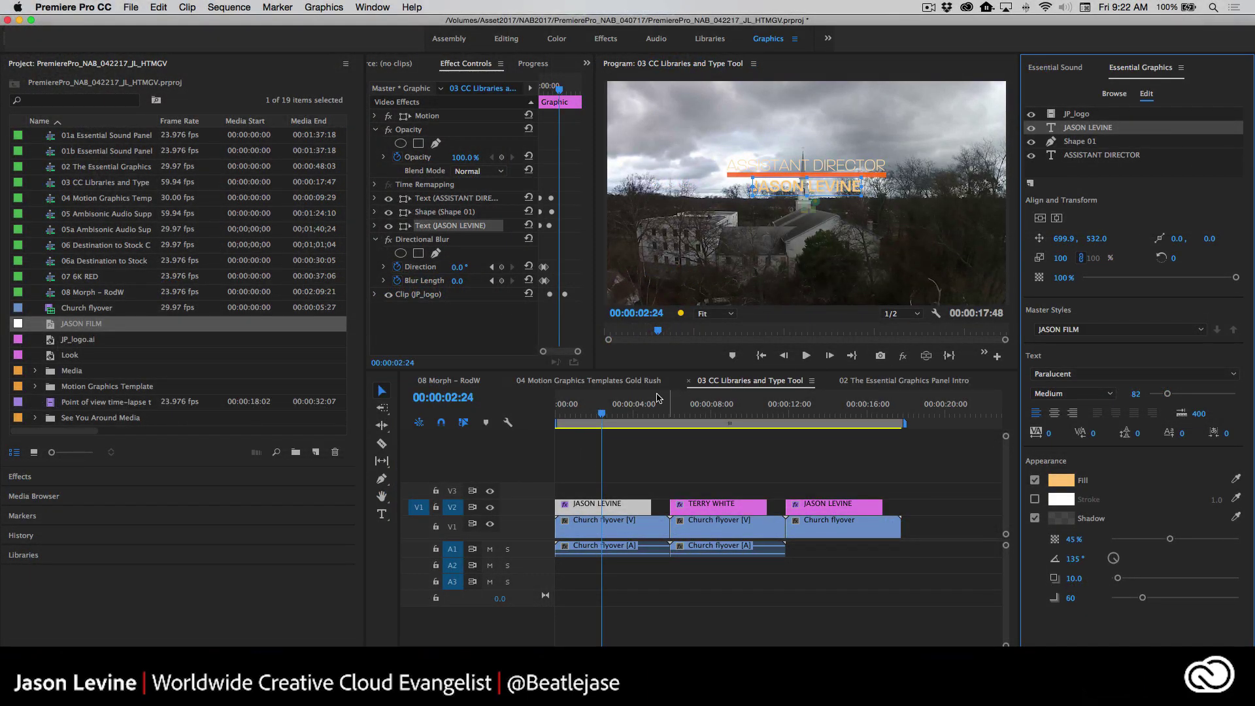
left_click_drag(614, 408, 710, 412)
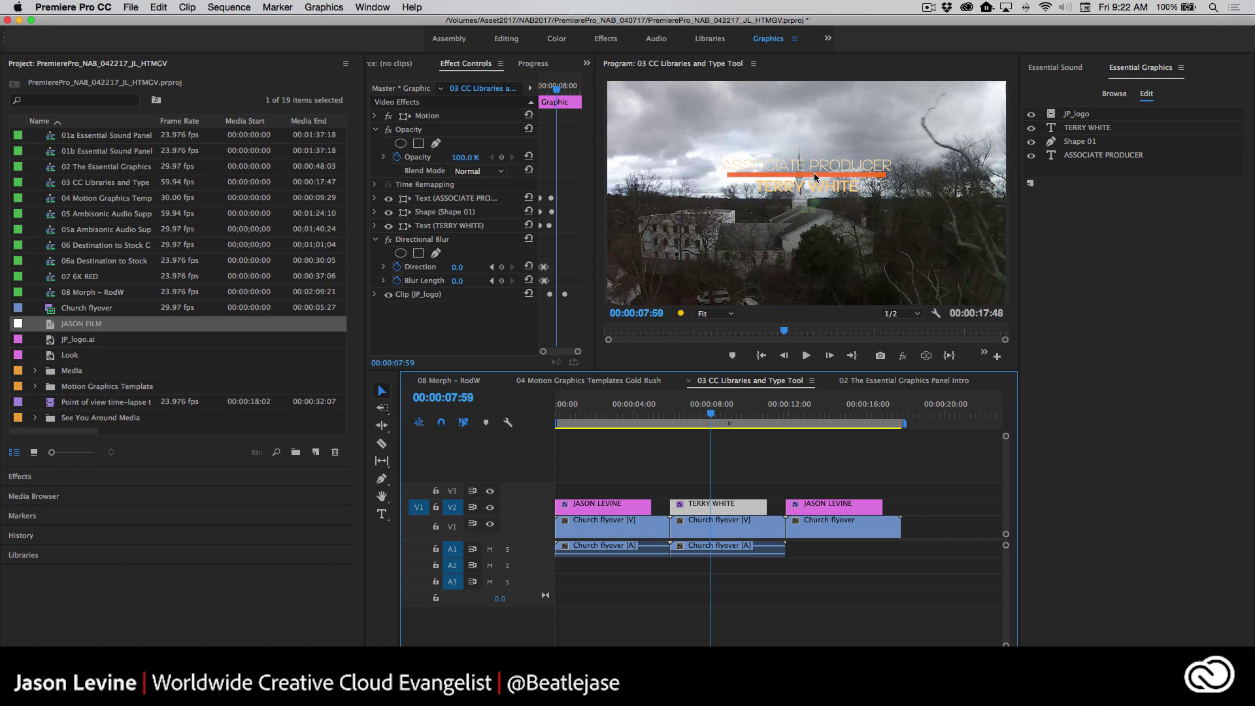
left_click_drag(714, 413, 588, 425)
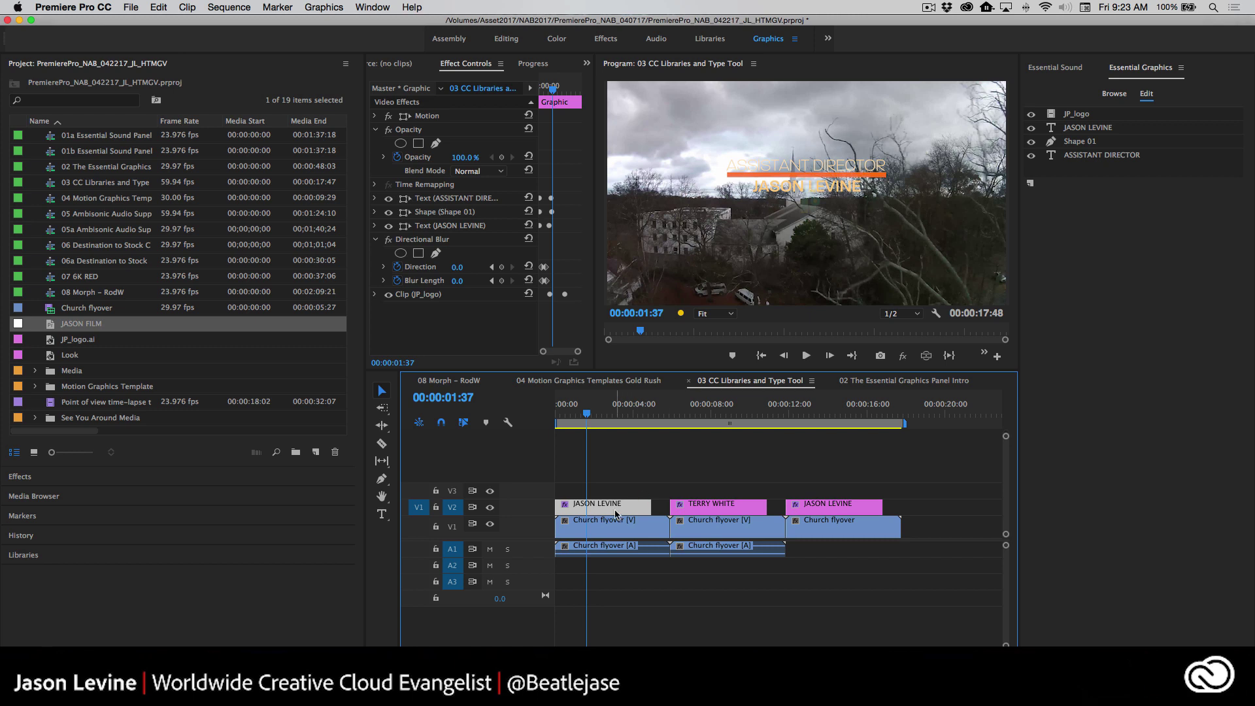
left_click(720, 506)
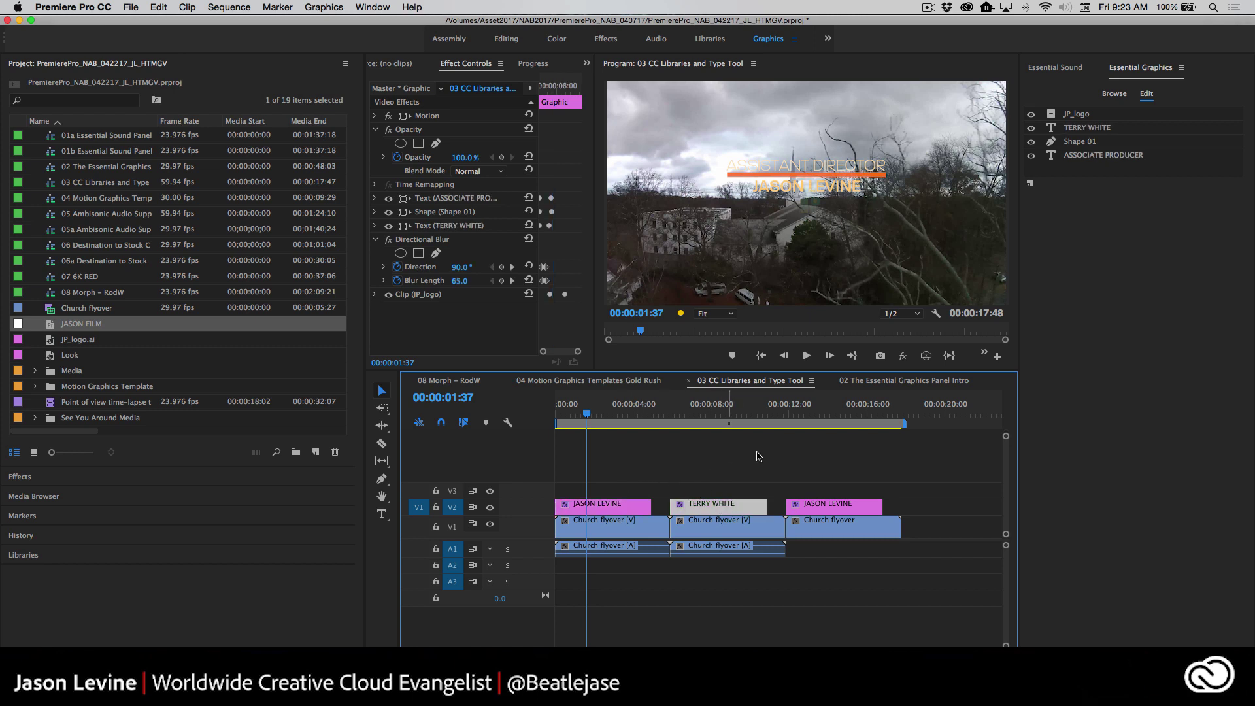
left_click(822, 505)
left_click(597, 502)
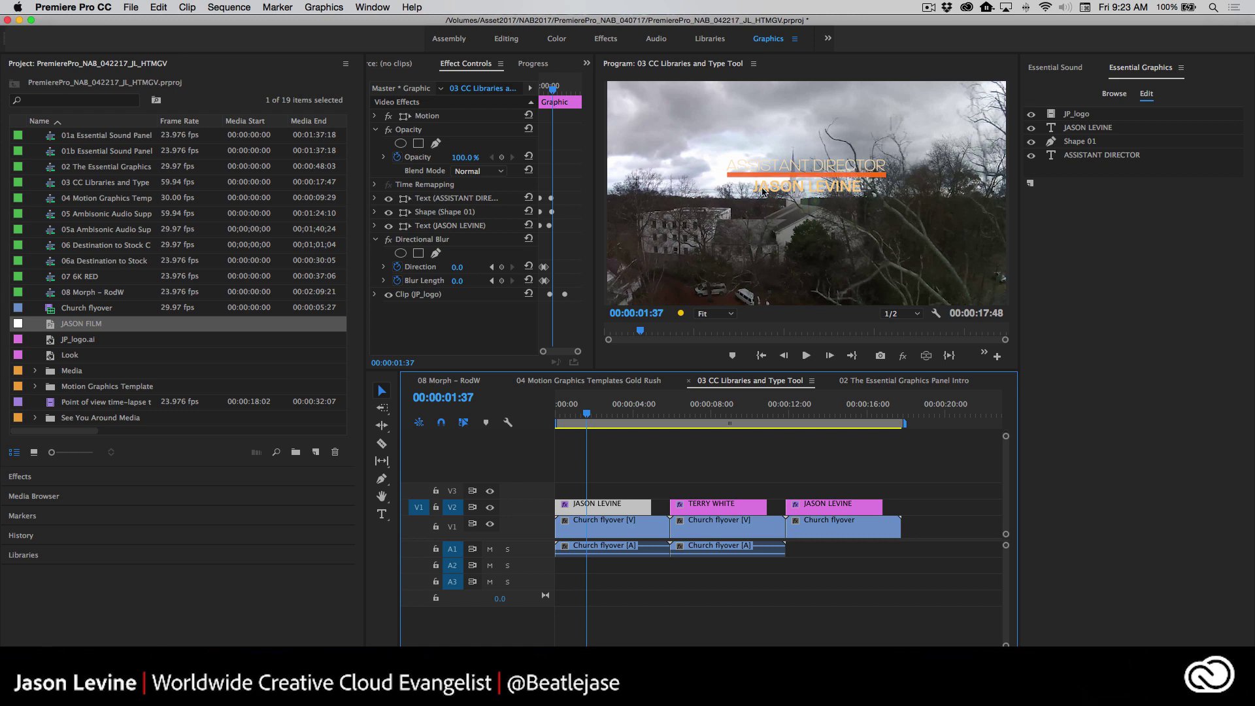
left_click(1093, 157)
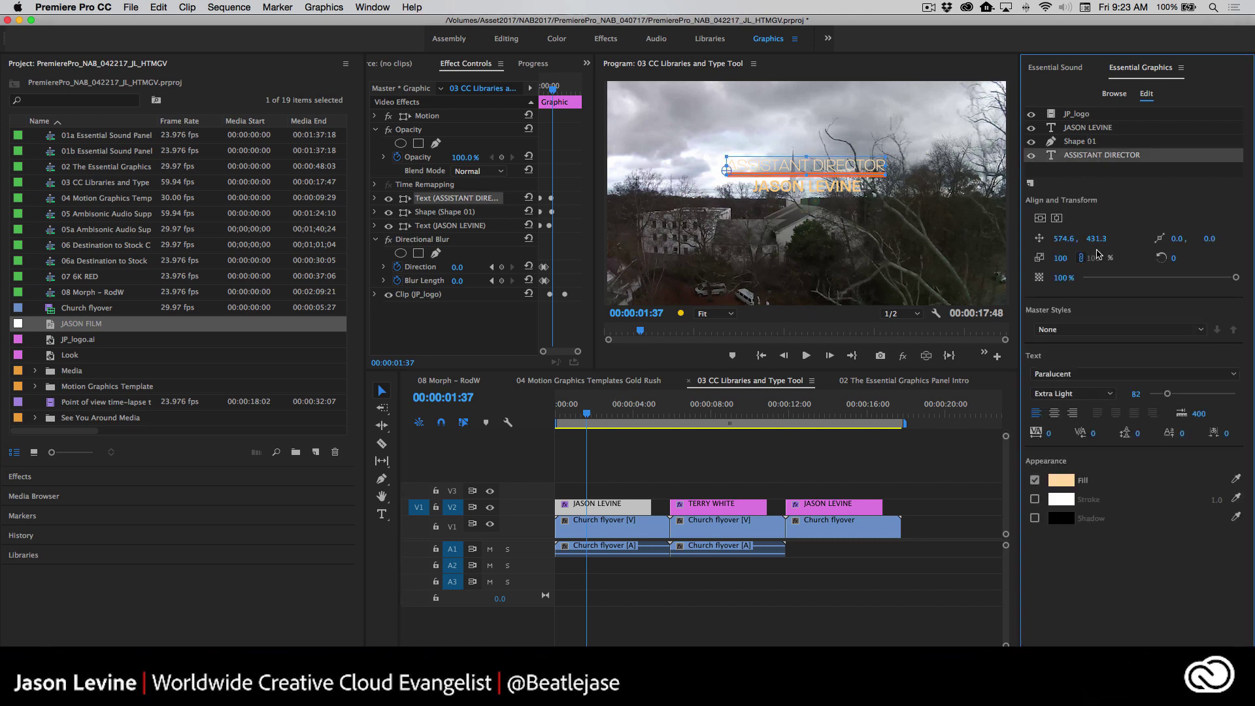
left_click(1097, 330)
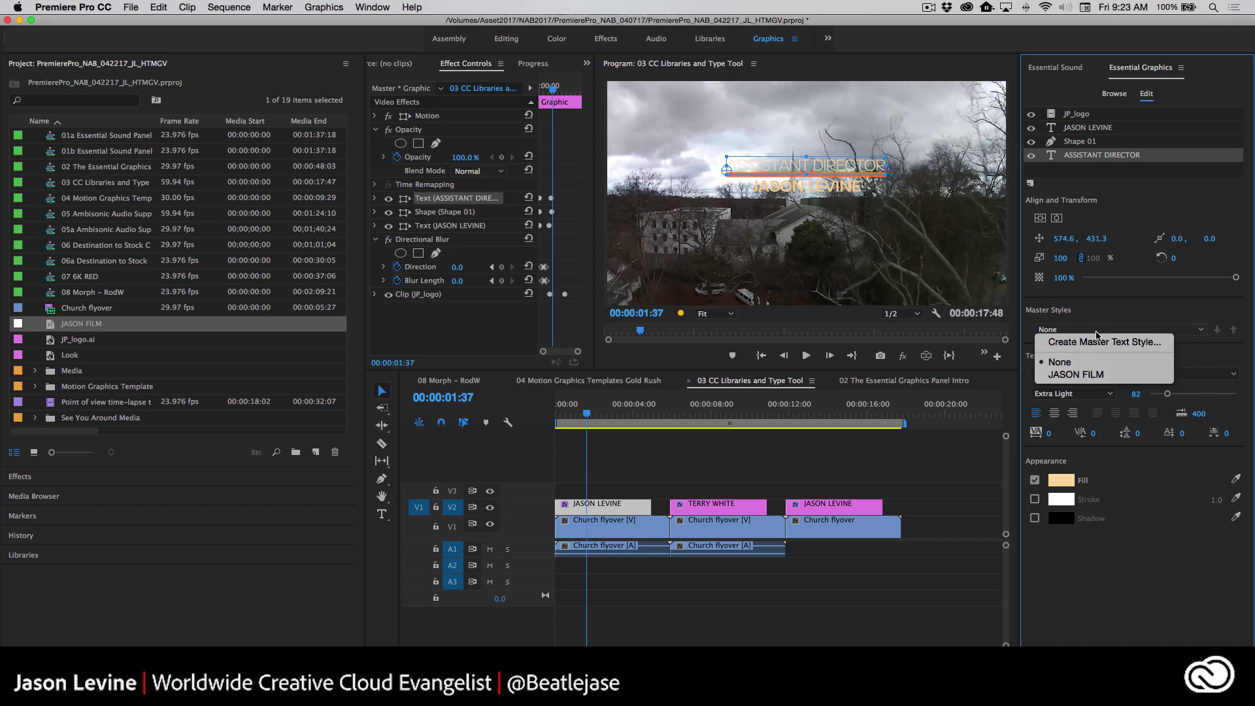
left_click(1098, 375)
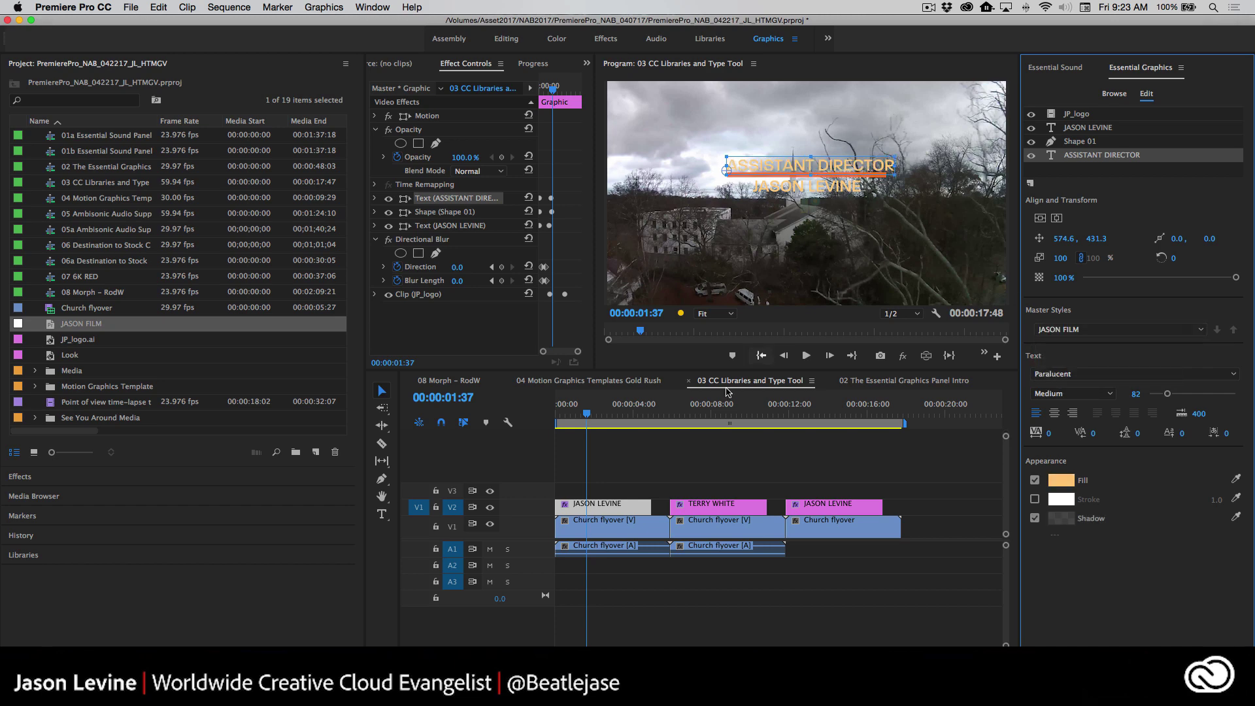
left_click(721, 406)
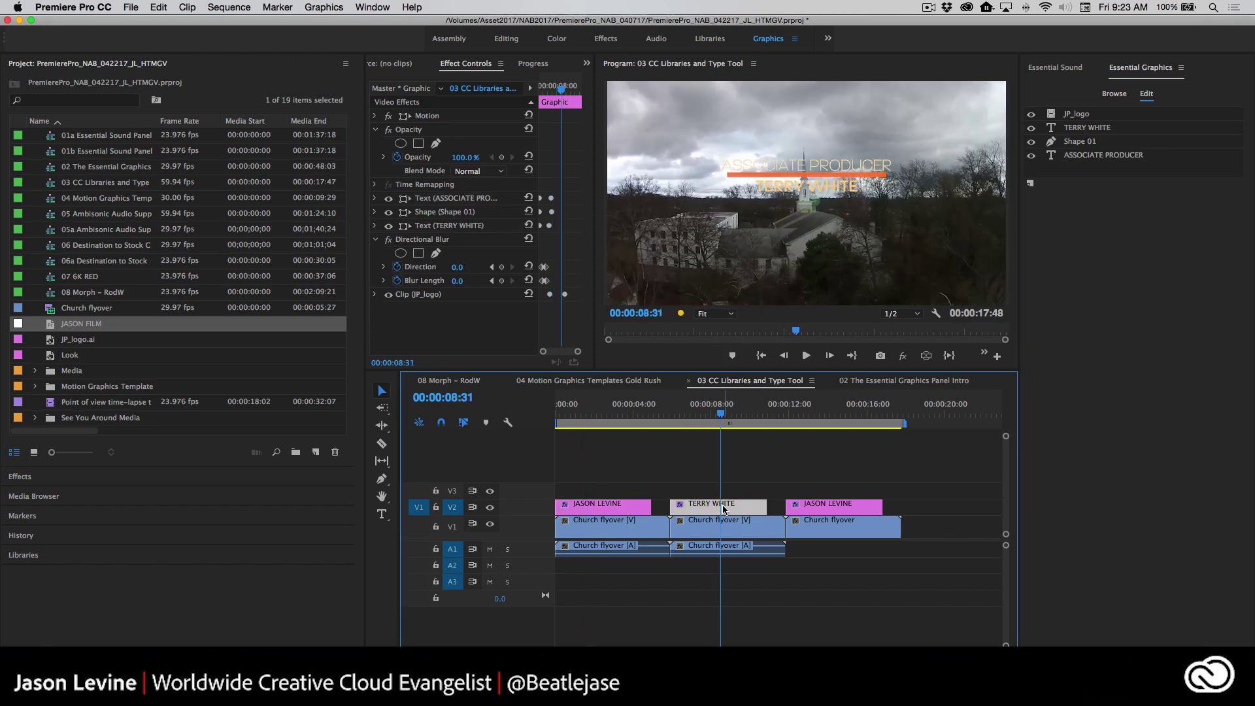
left_click(614, 410)
left_click(607, 508)
left_click(1111, 329)
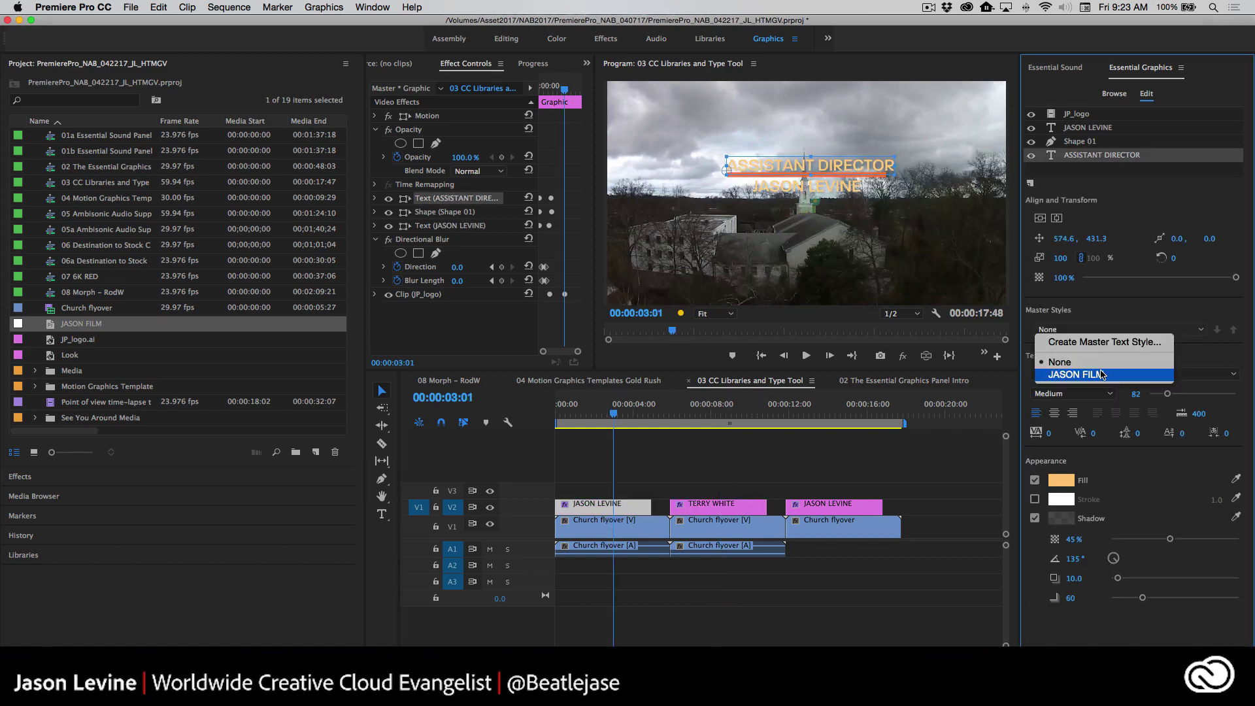
left_click(1102, 373)
left_click_drag(627, 410, 606, 435)
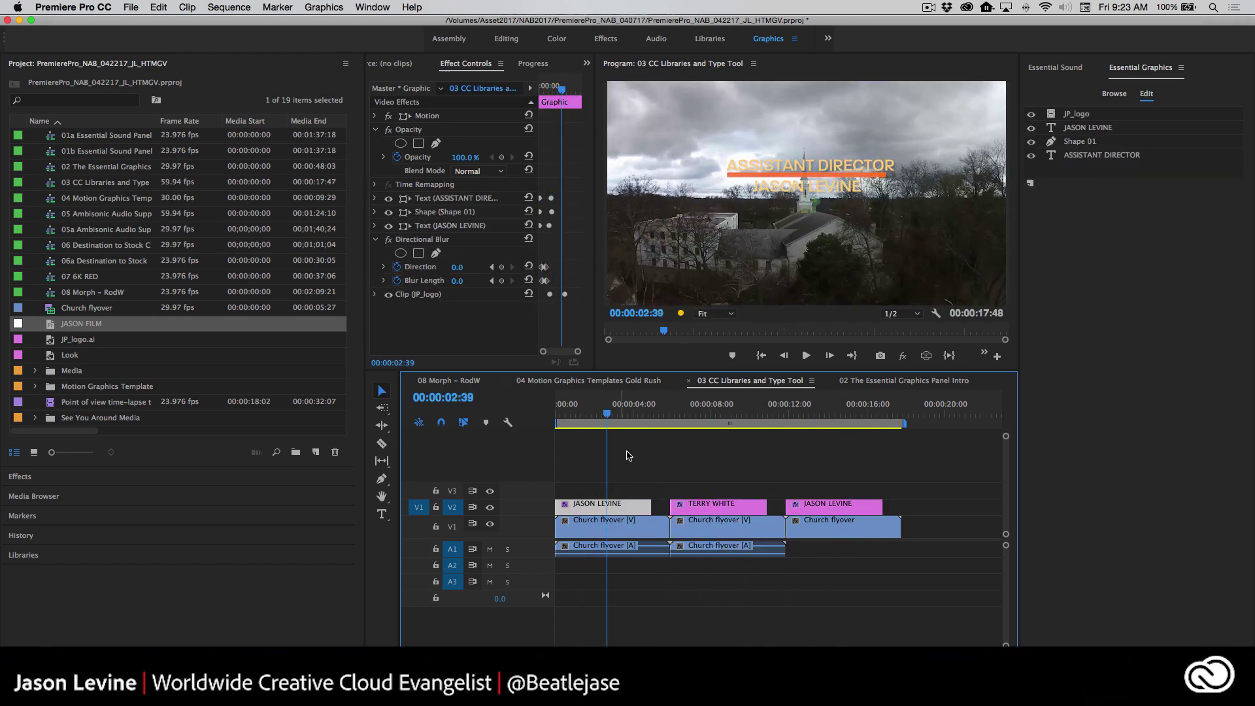
- Export the first lower-third as Motion Graphics Template HTMGV_01 to the Creative Cloud library
right_click(602, 507)
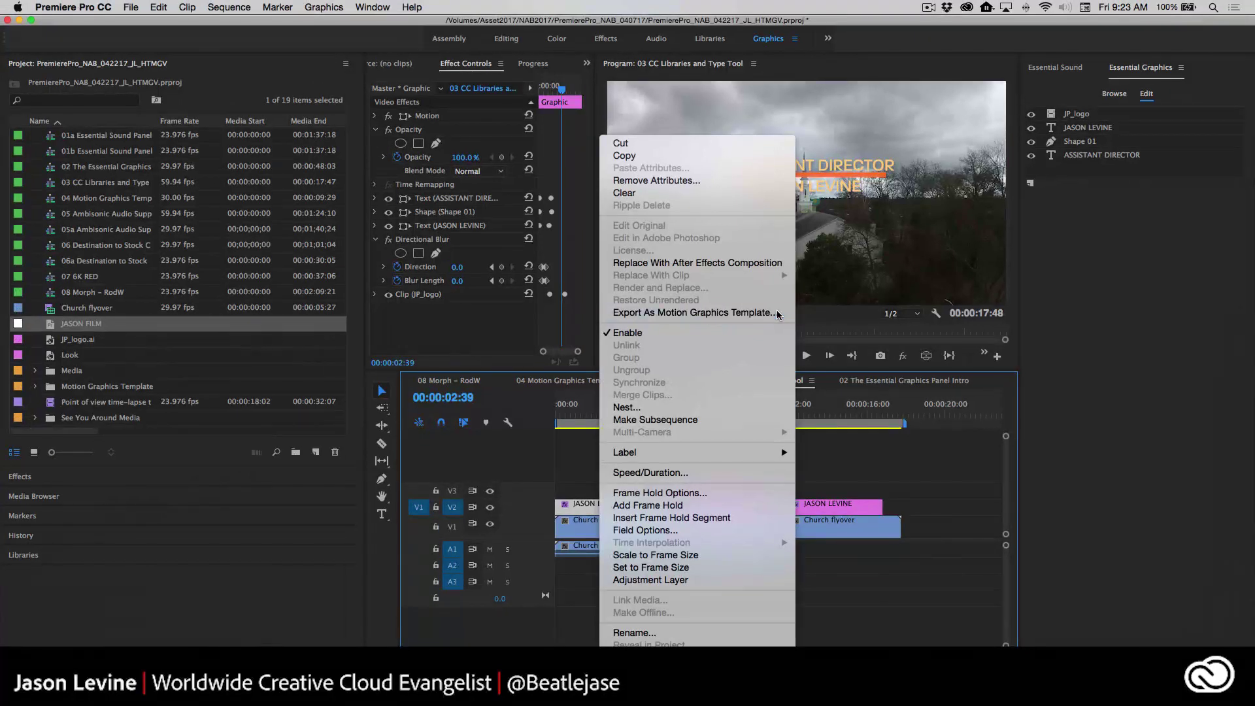
left_click(777, 314)
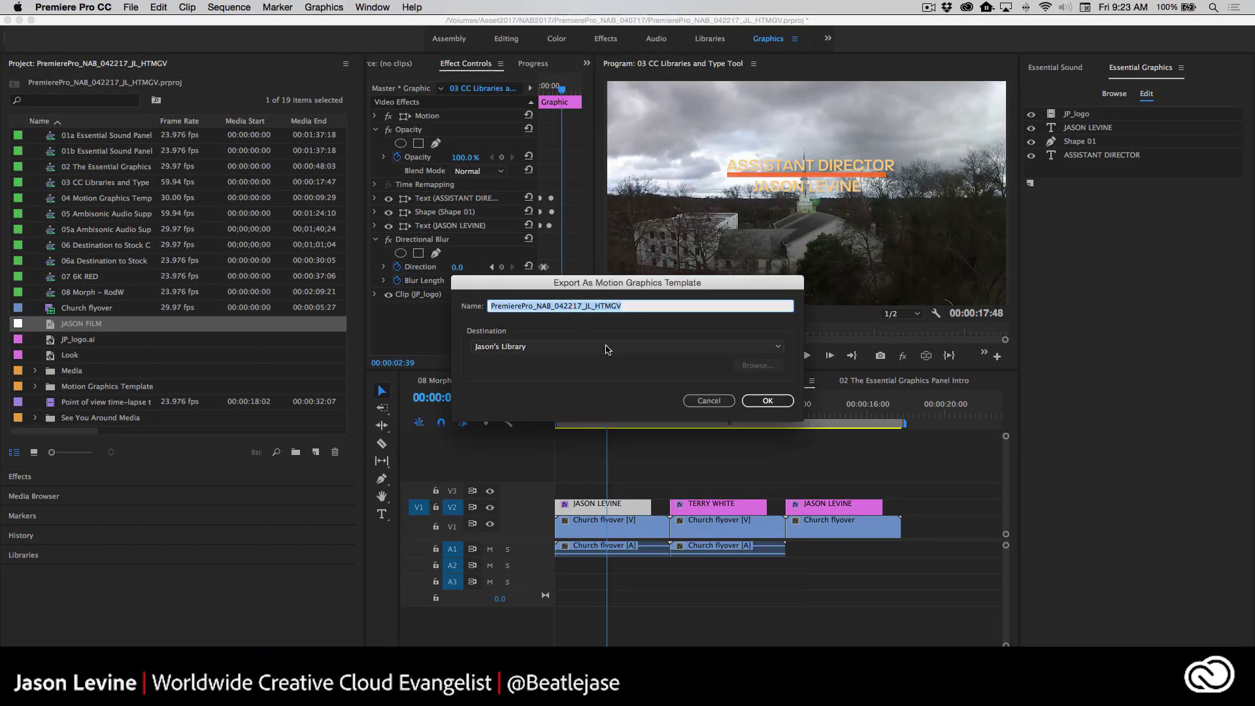
left_click(605, 348)
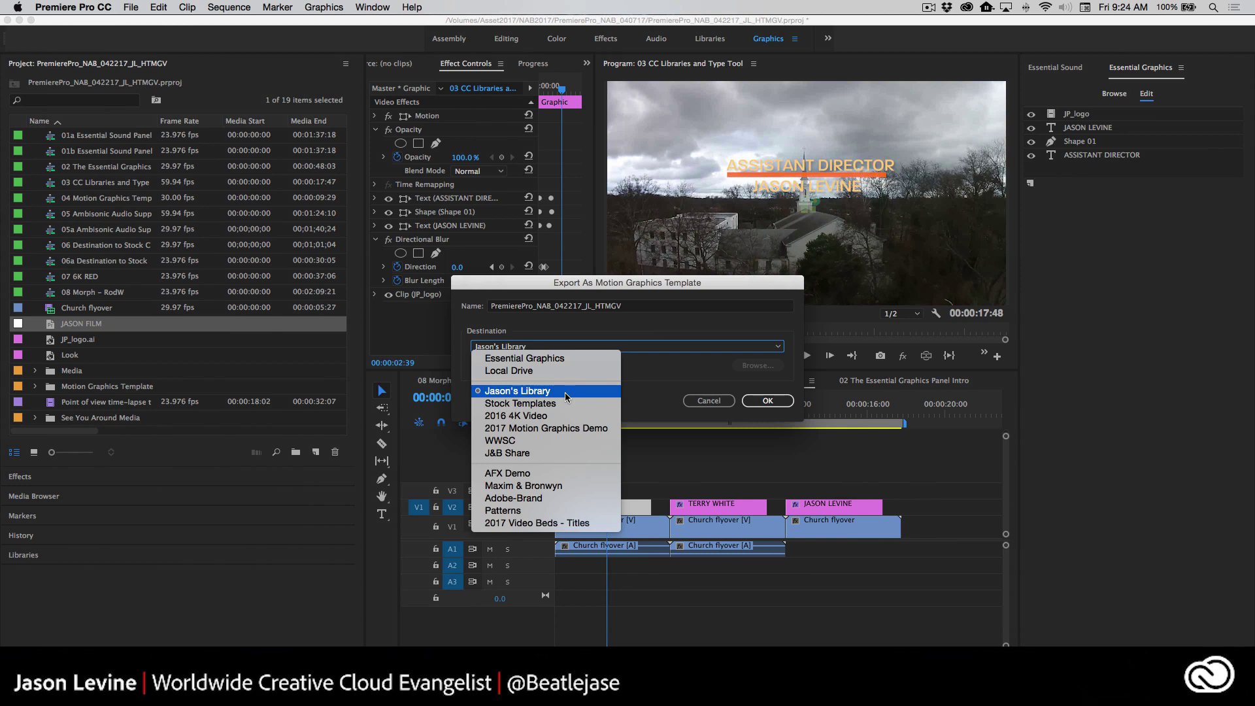
left_click(565, 391)
left_click(631, 307)
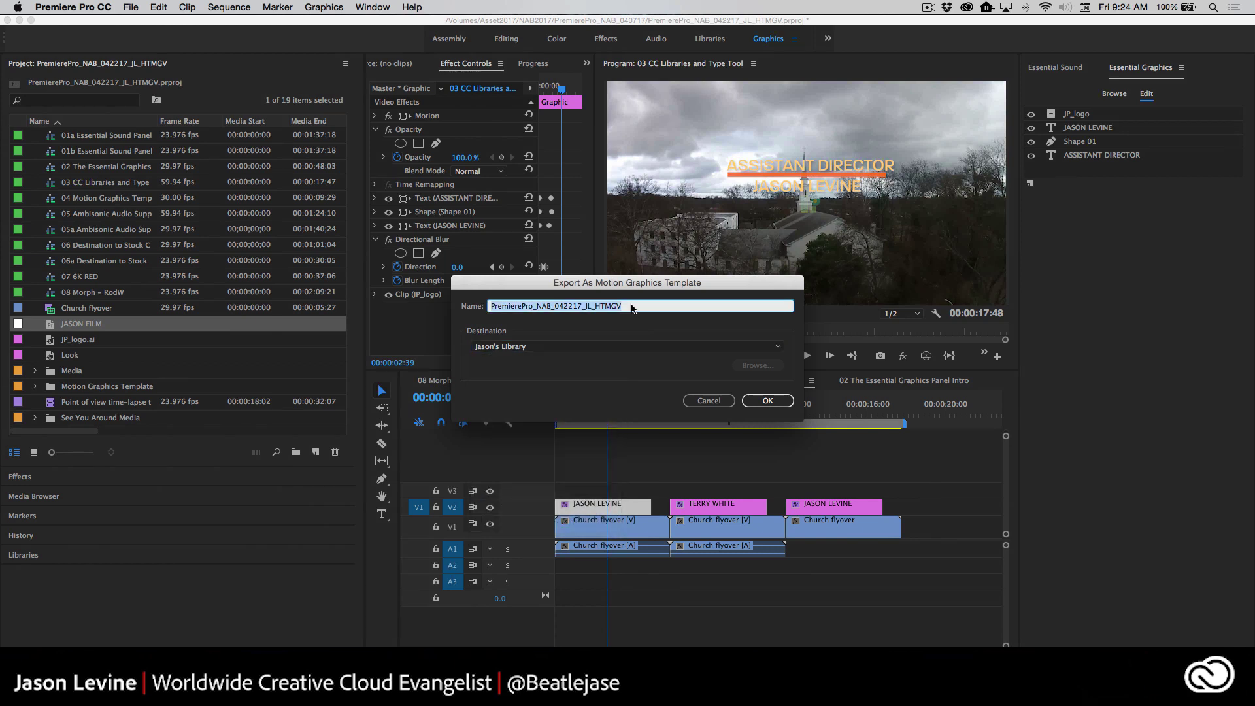
type("HG")
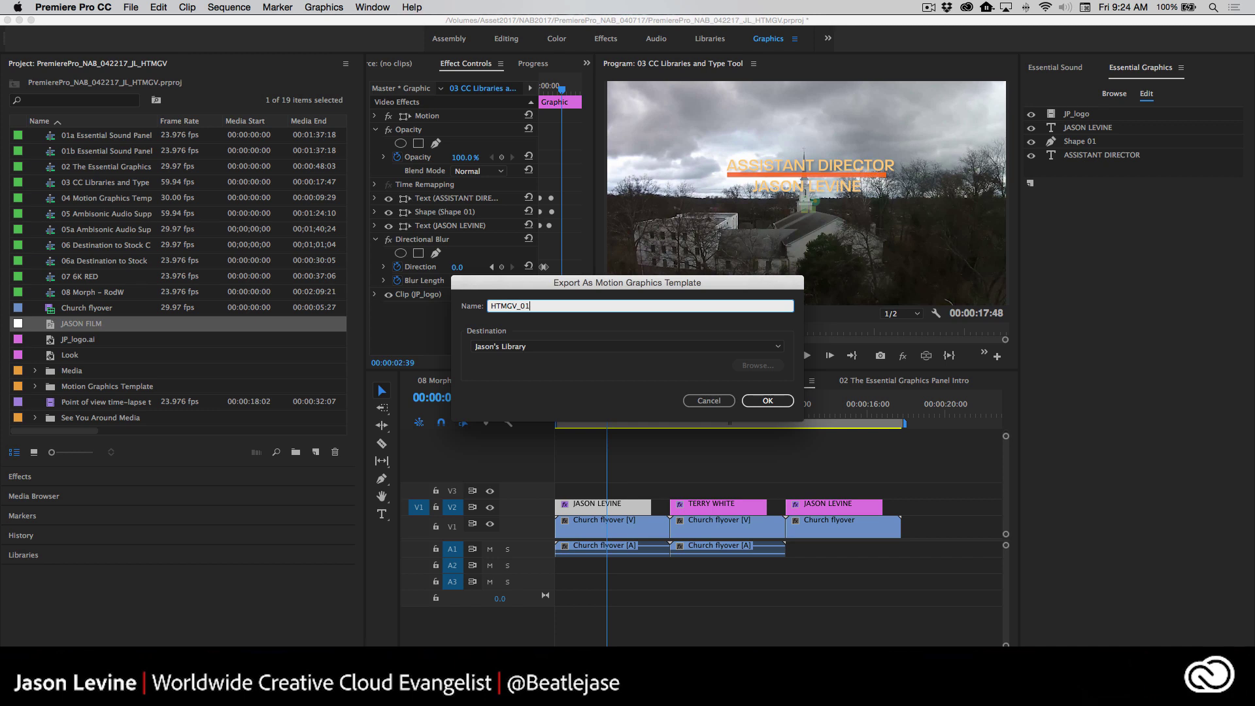
left_click(768, 401)
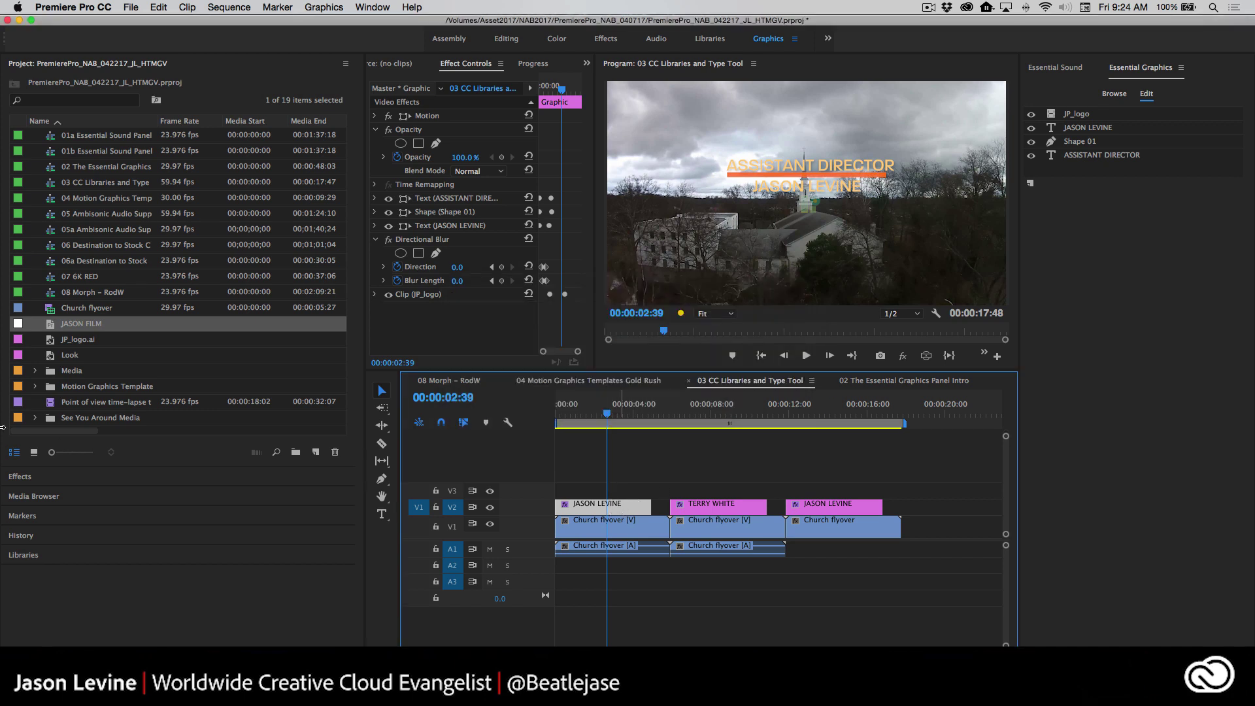
- Show HTMGV_01 in the Libraries panel and delete the original first lower-third from V2
left_click(86, 552)
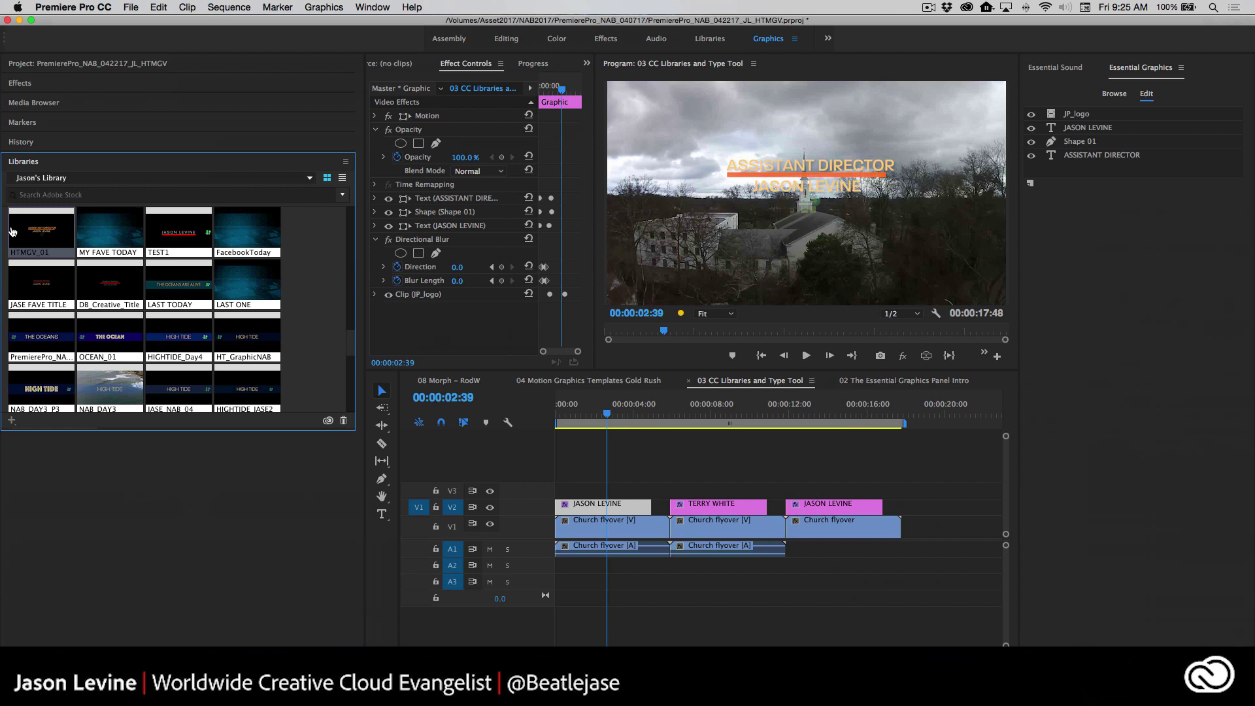
left_click_drag(12, 231, 586, 506)
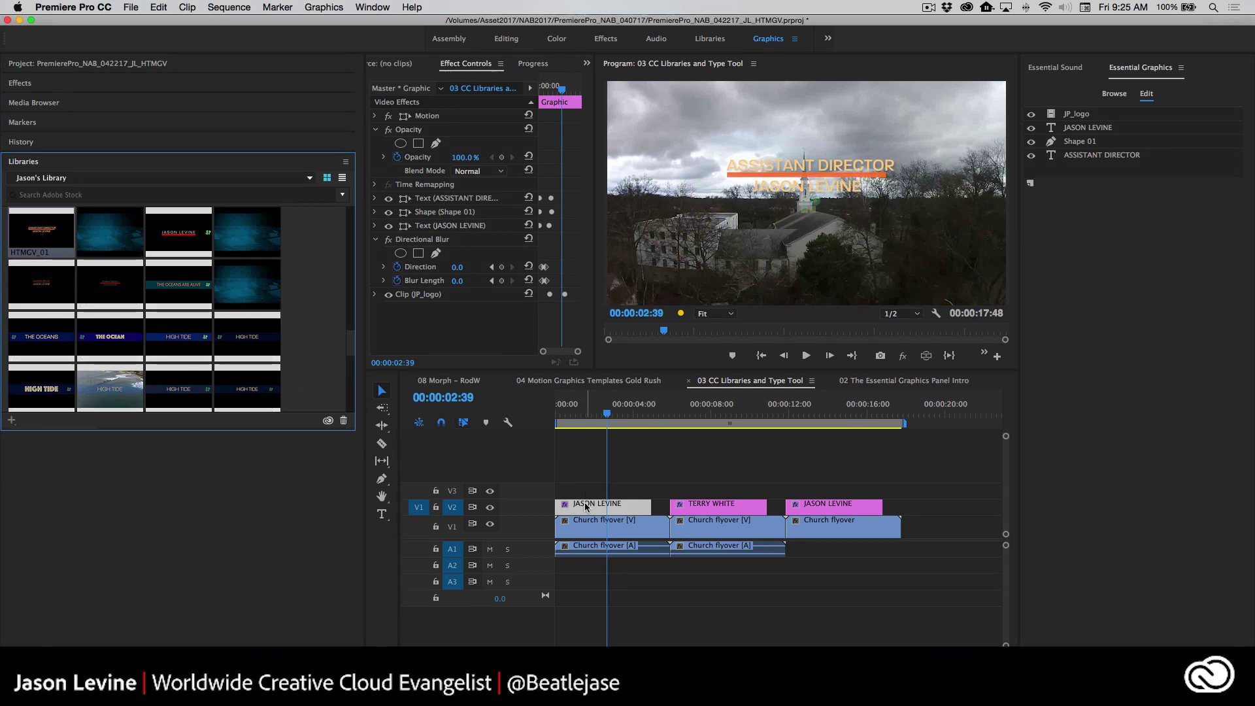
left_click(586, 506)
key("Delete")
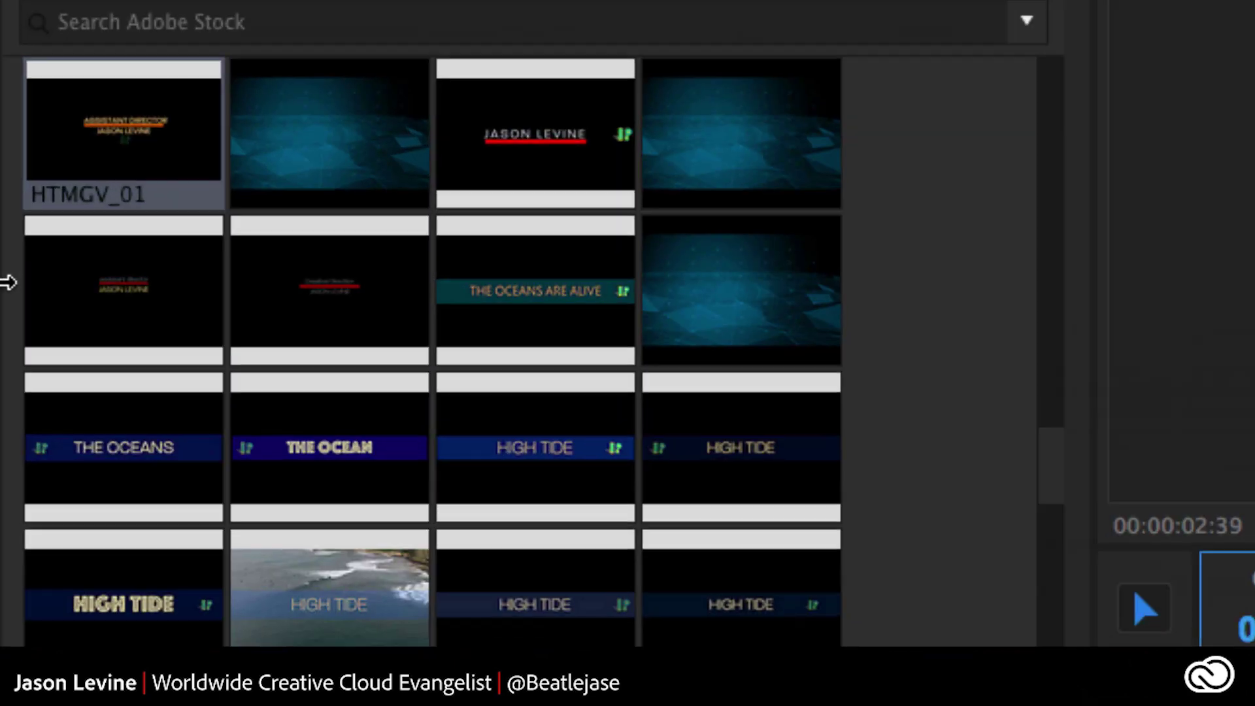
- Place the JASE FAVE TITLE library graphic at the start of V2 and play it back
mouse_move(154, 322)
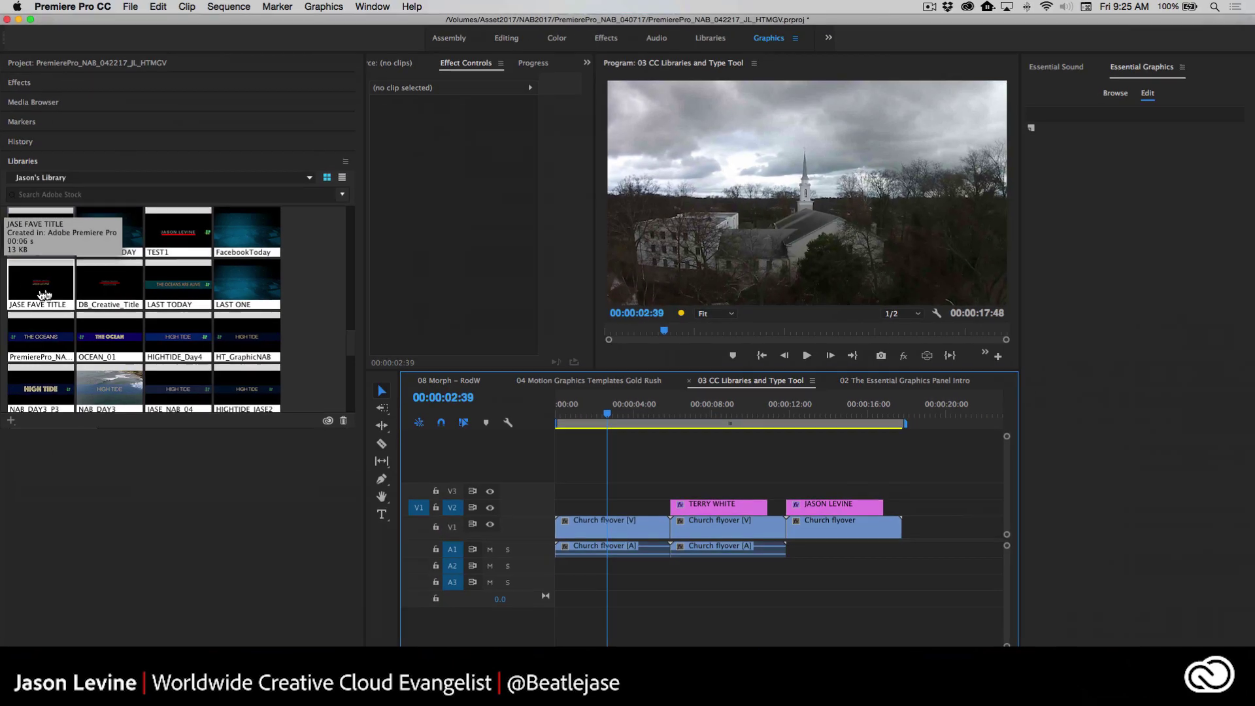
left_click_drag(43, 294, 534, 513)
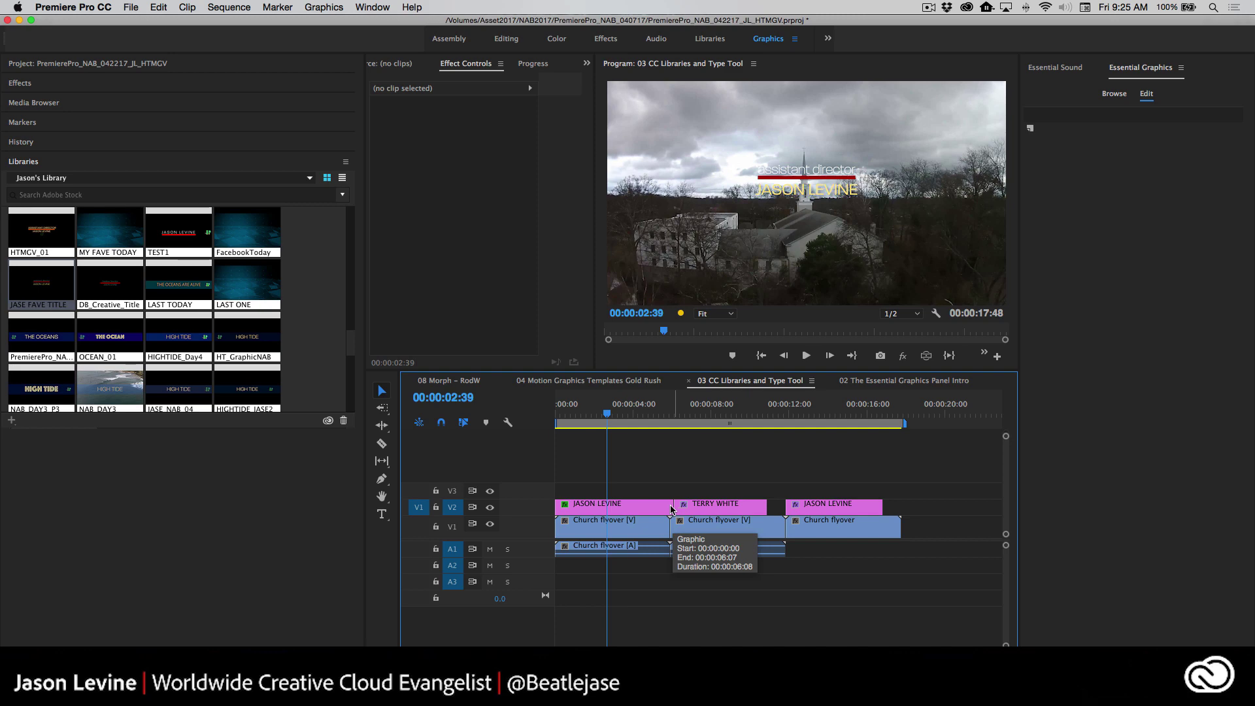
left_click_drag(605, 413, 529, 415)
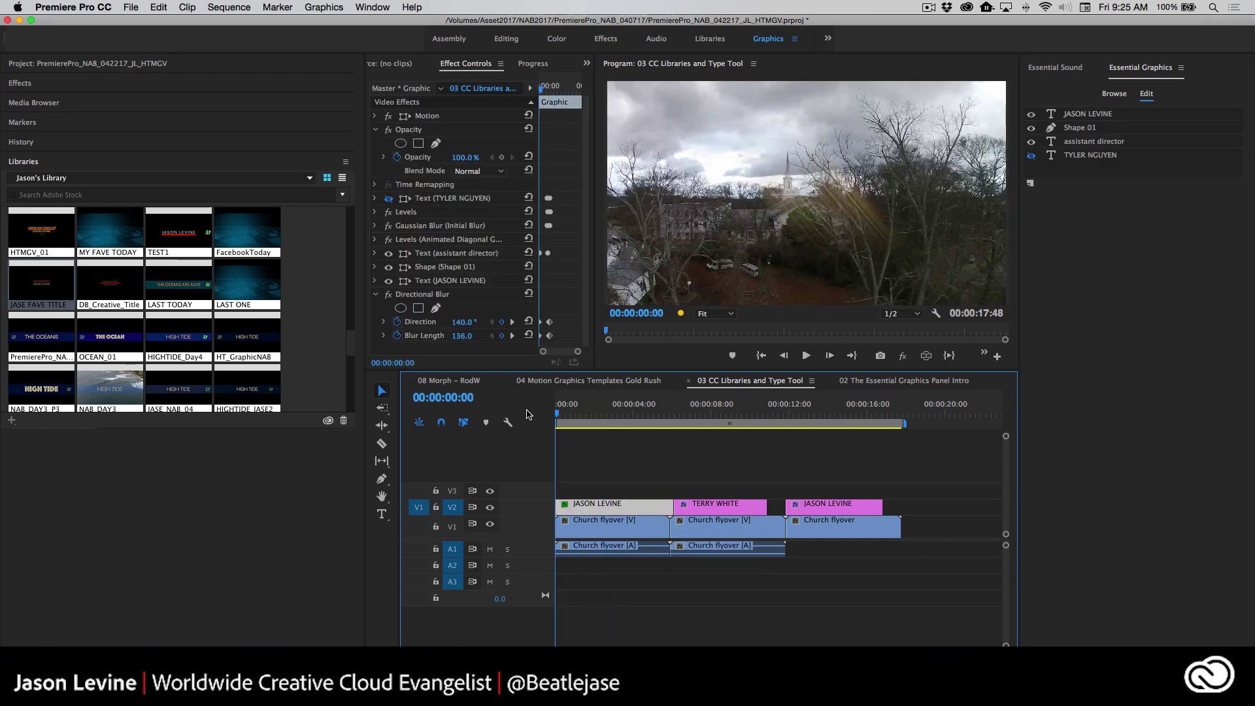
key("space")
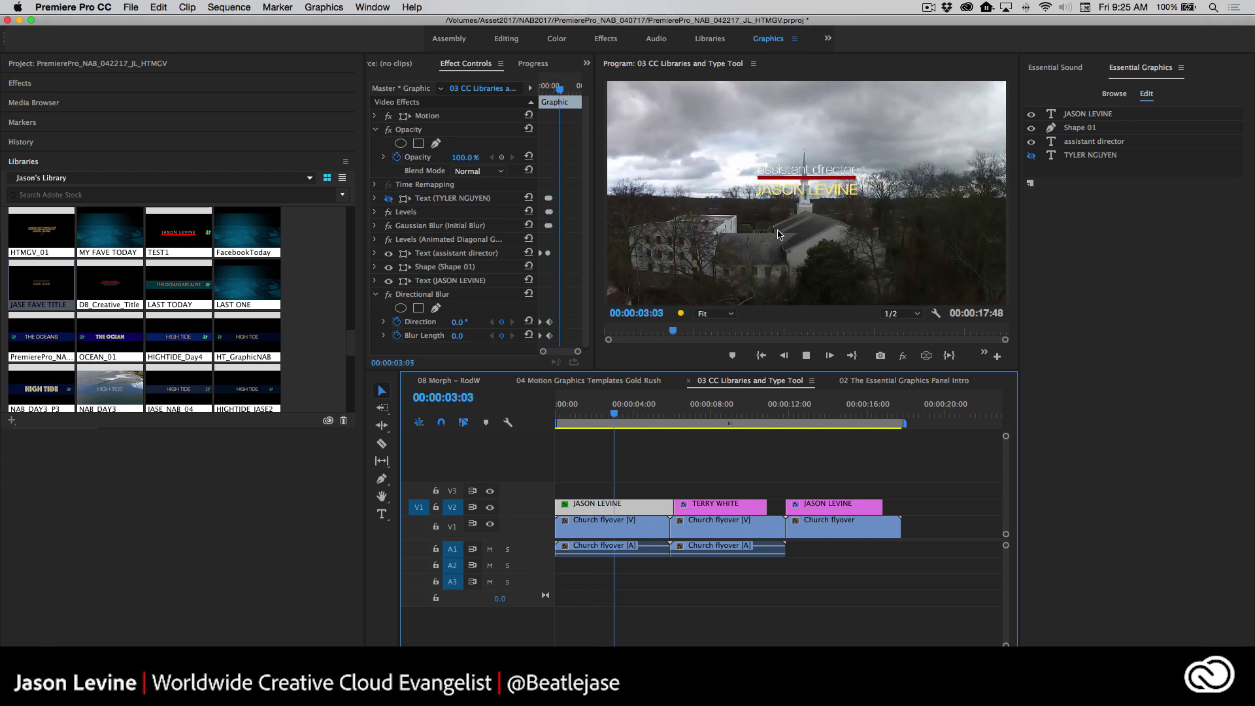
key("space")
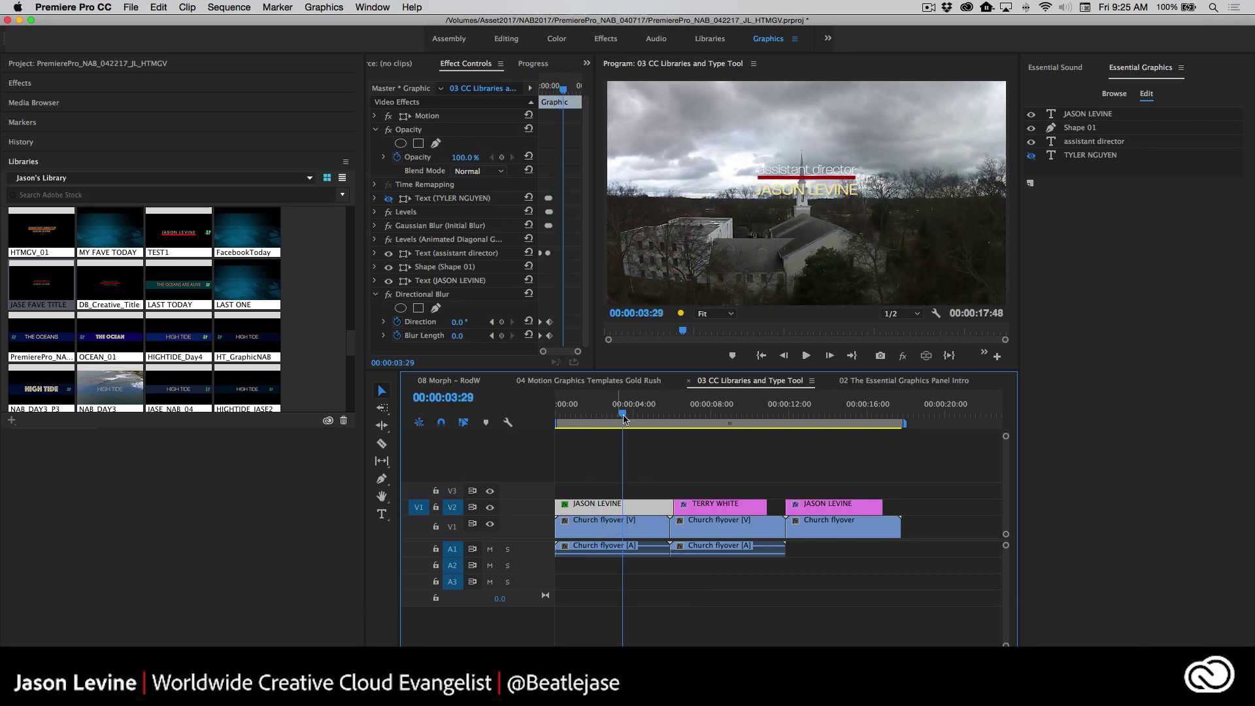
left_click_drag(622, 414, 570, 411)
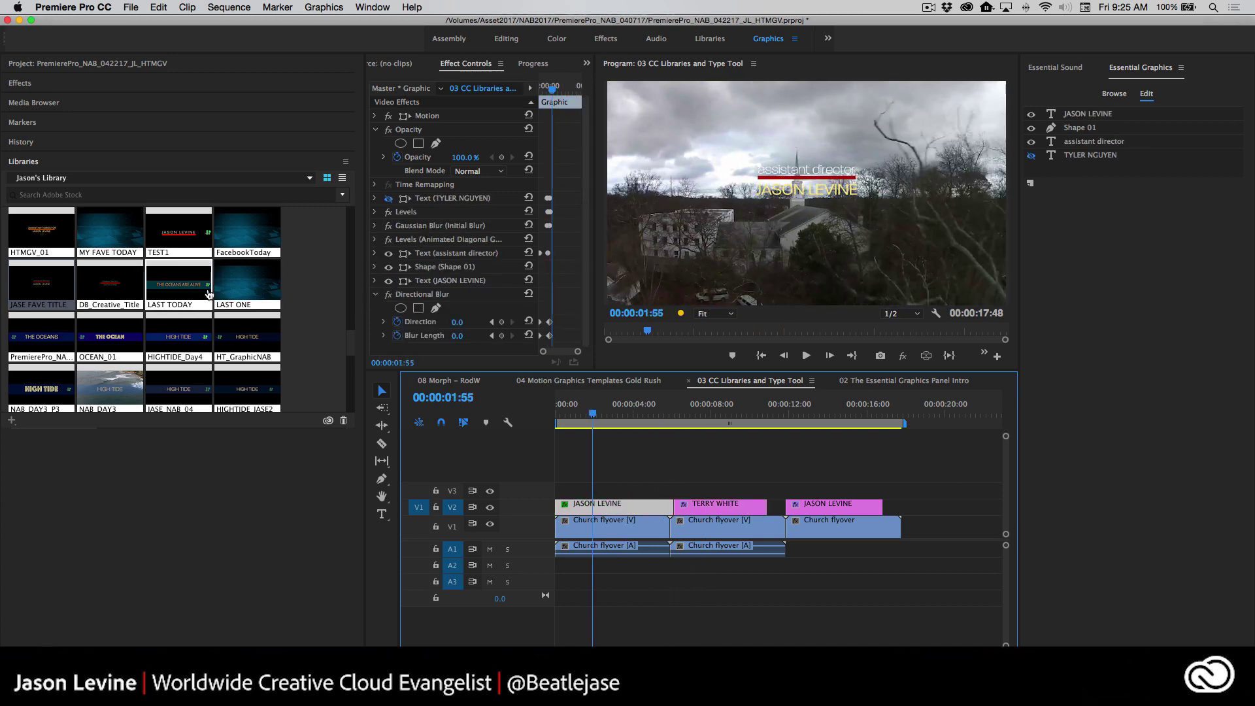
- Replace JASE FAVE TITLE with the NAB_DAY3 HIGH TIDE title at the sequence start and preview it
key("Delete")
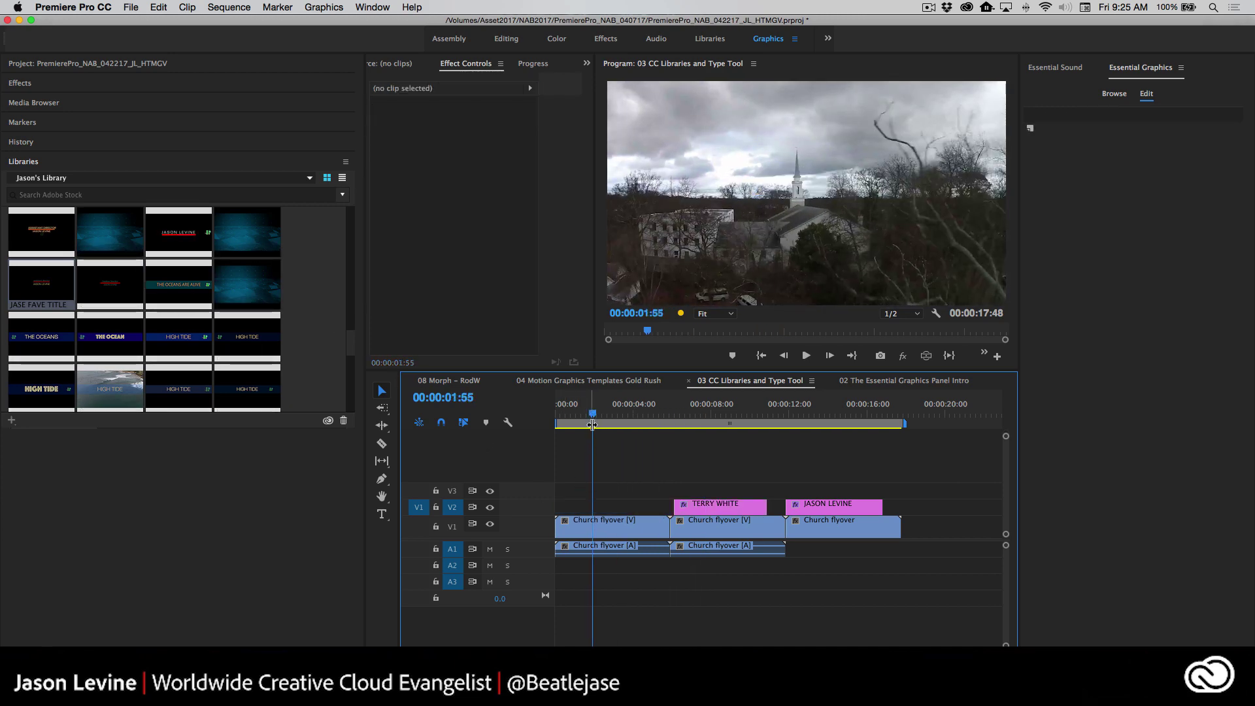
key("Home")
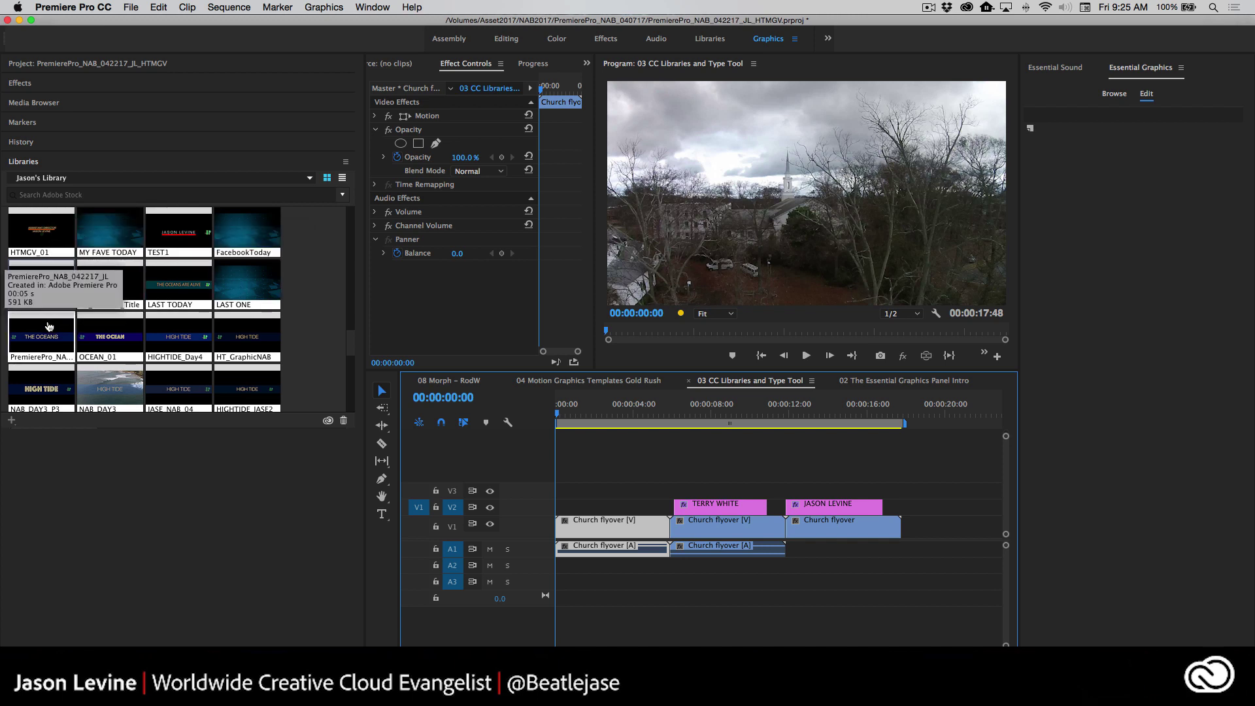
left_click_drag(104, 387, 549, 503)
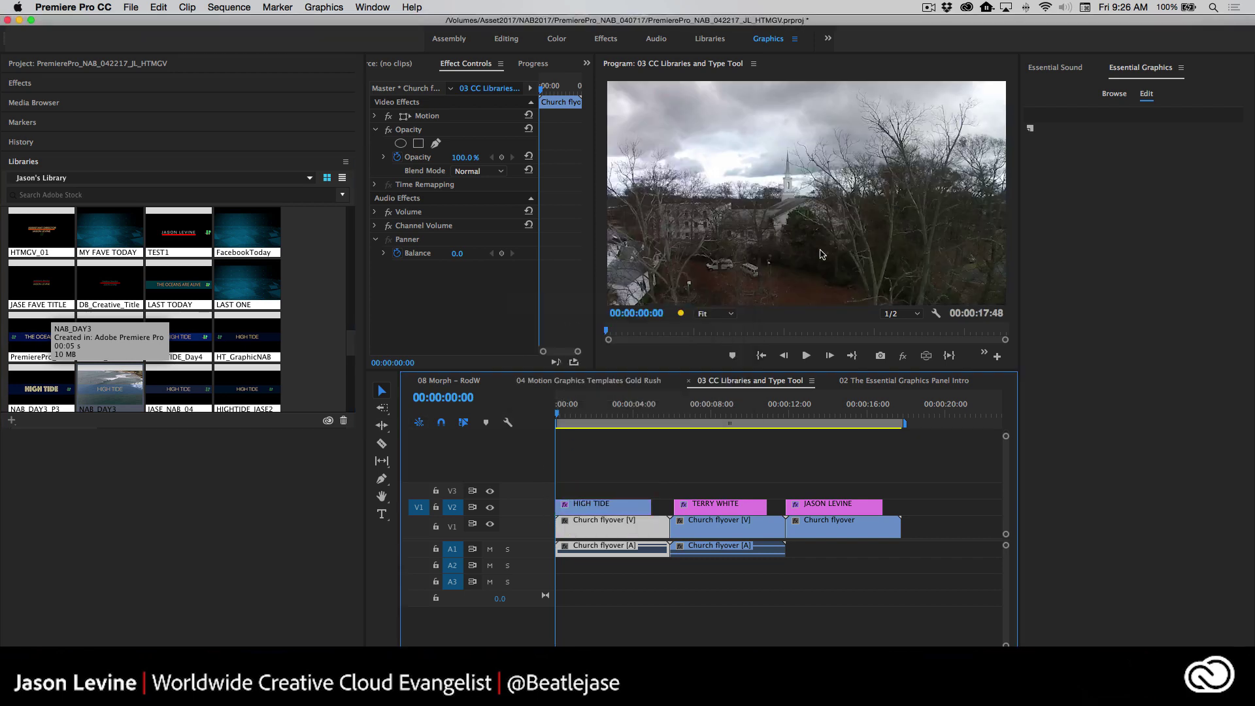
key("space")
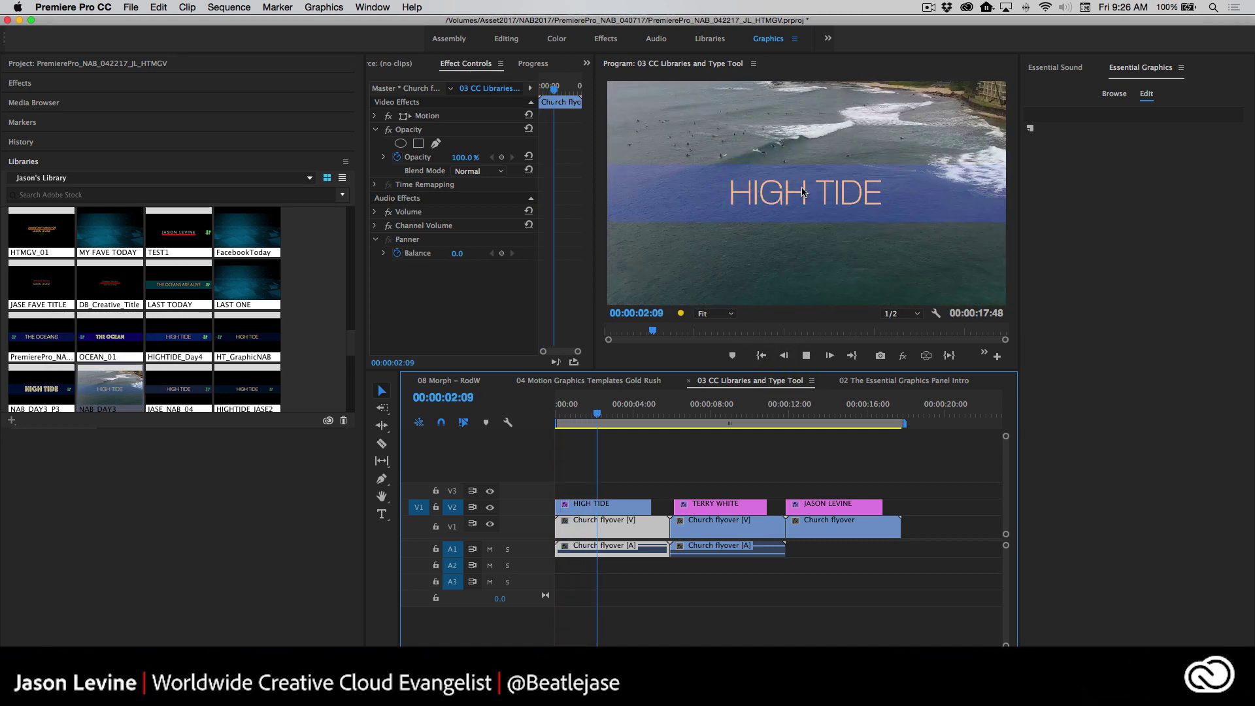
left_click(669, 413)
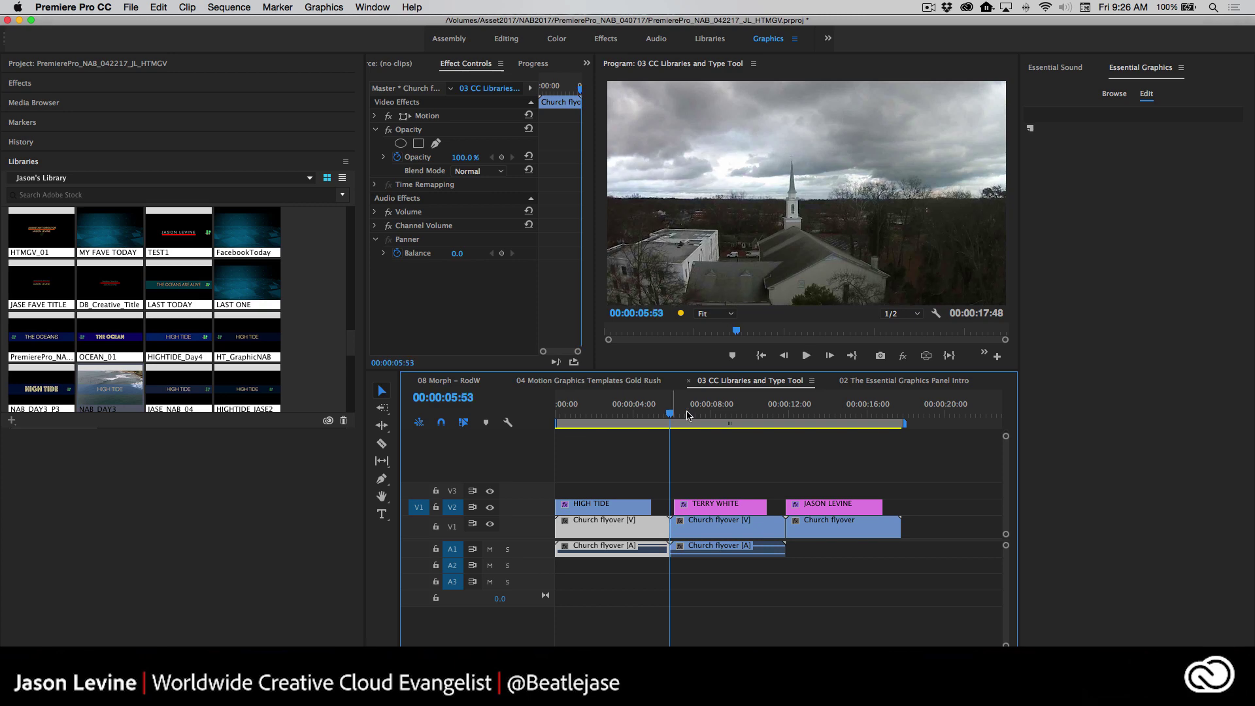
left_click(621, 418)
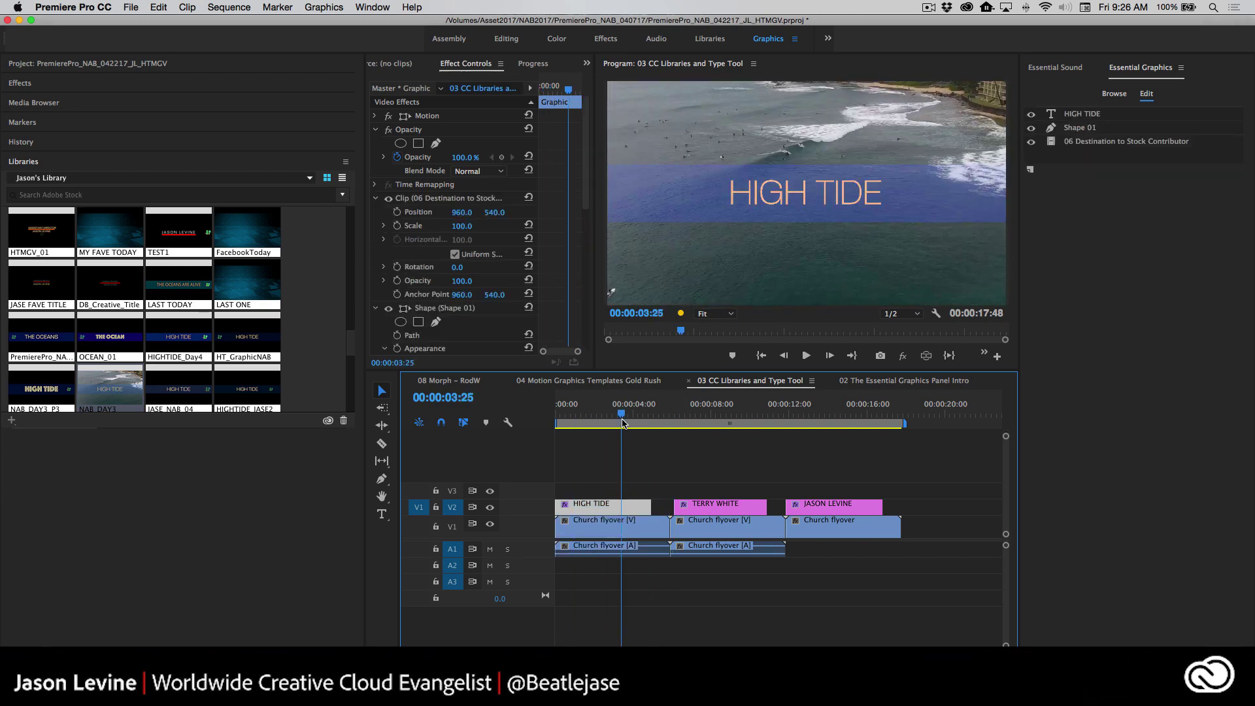
left_click_drag(622, 422, 578, 418)
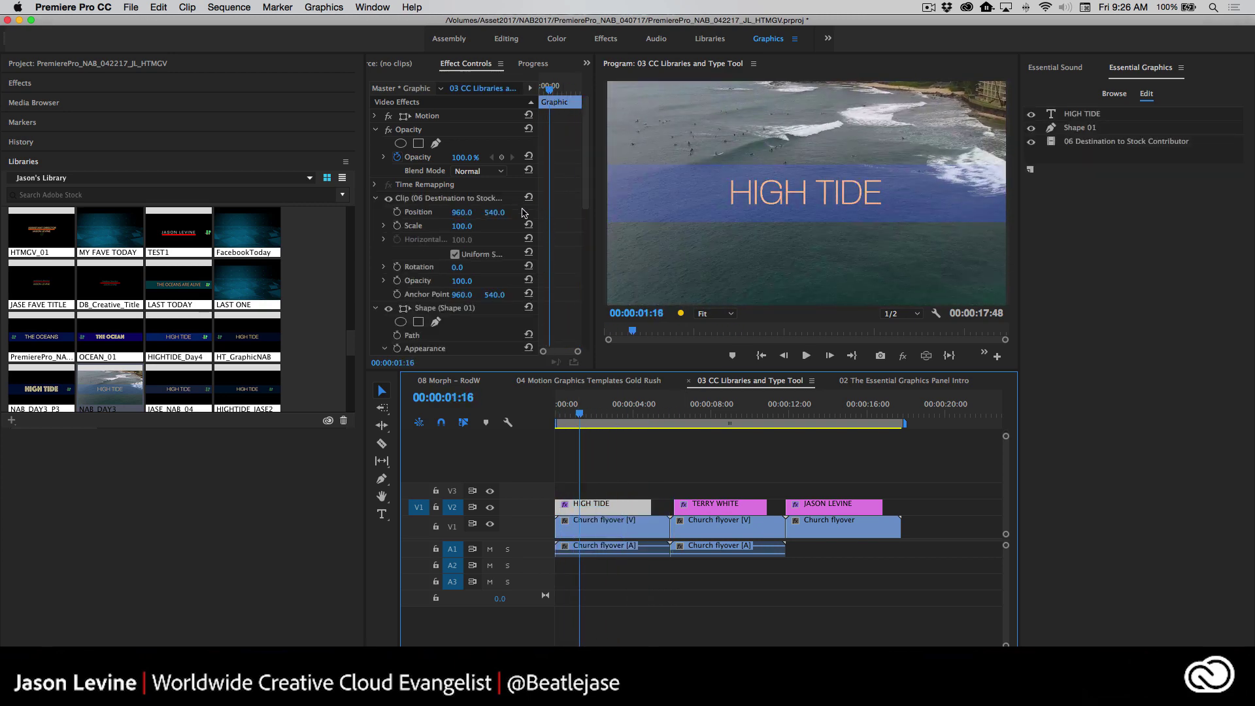
left_click_drag(588, 196, 590, 291)
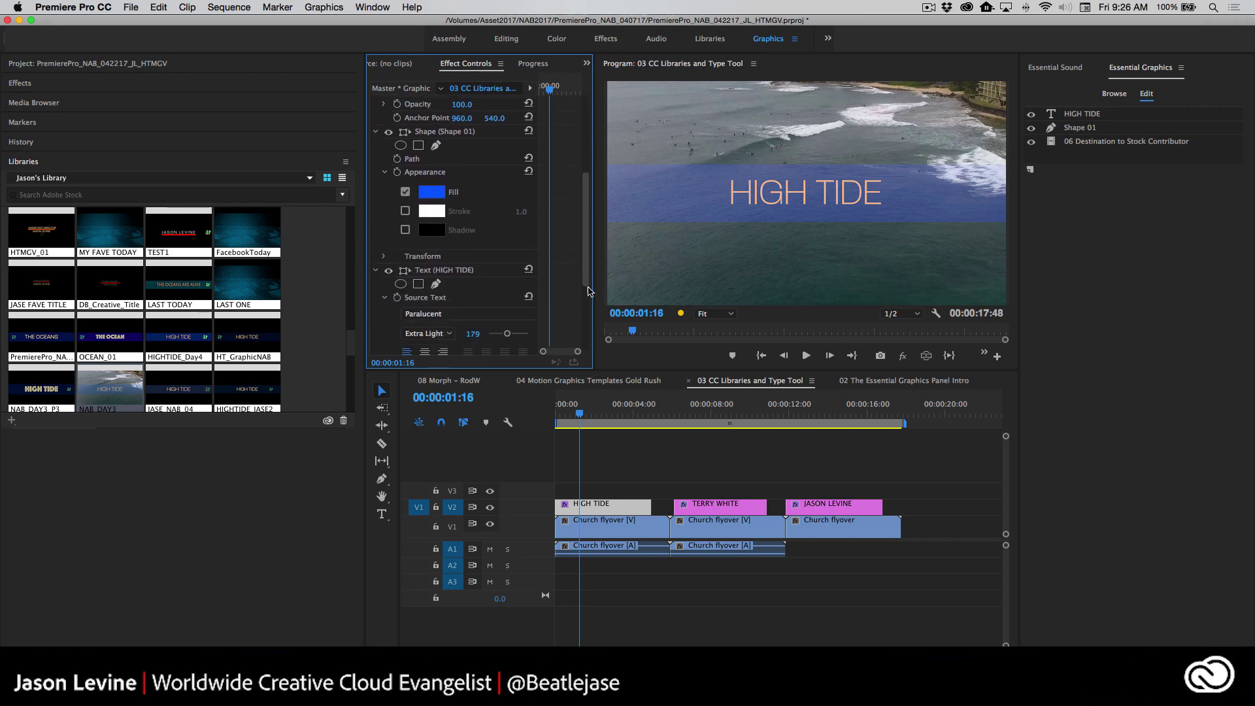
scroll(590, 291, "up", 3)
scroll(587, 196, "up", 3)
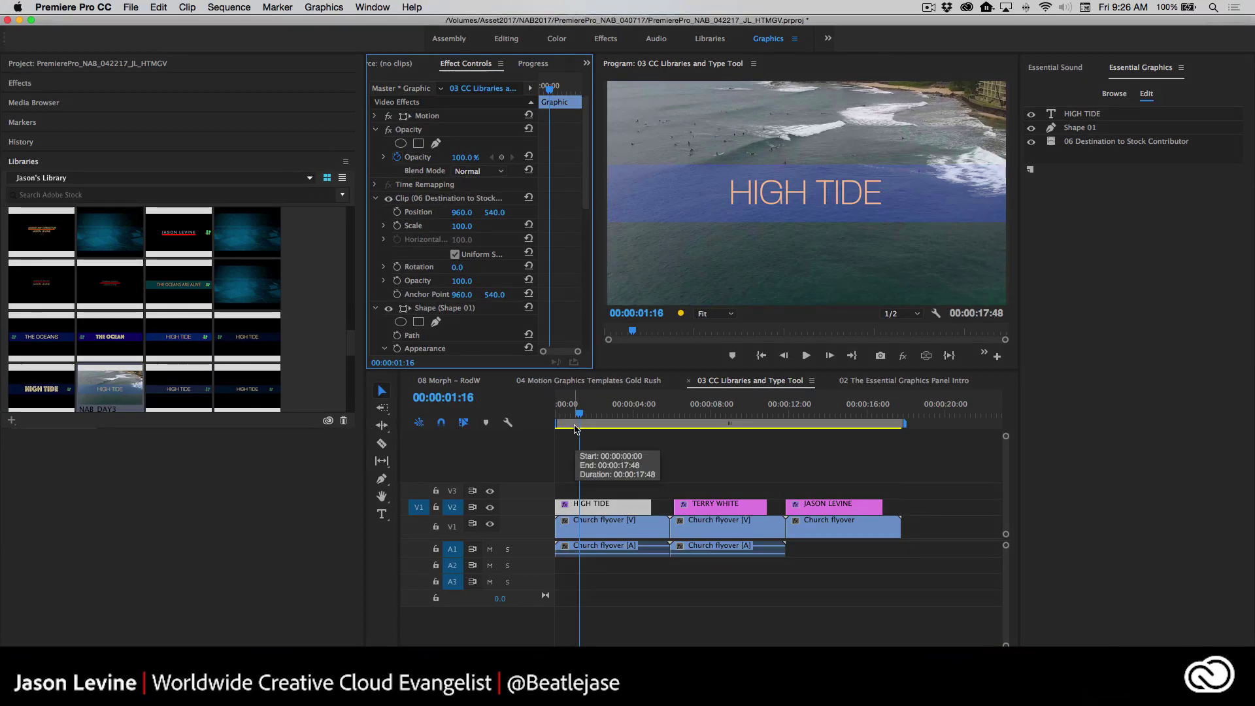
left_click(595, 419)
key("space")
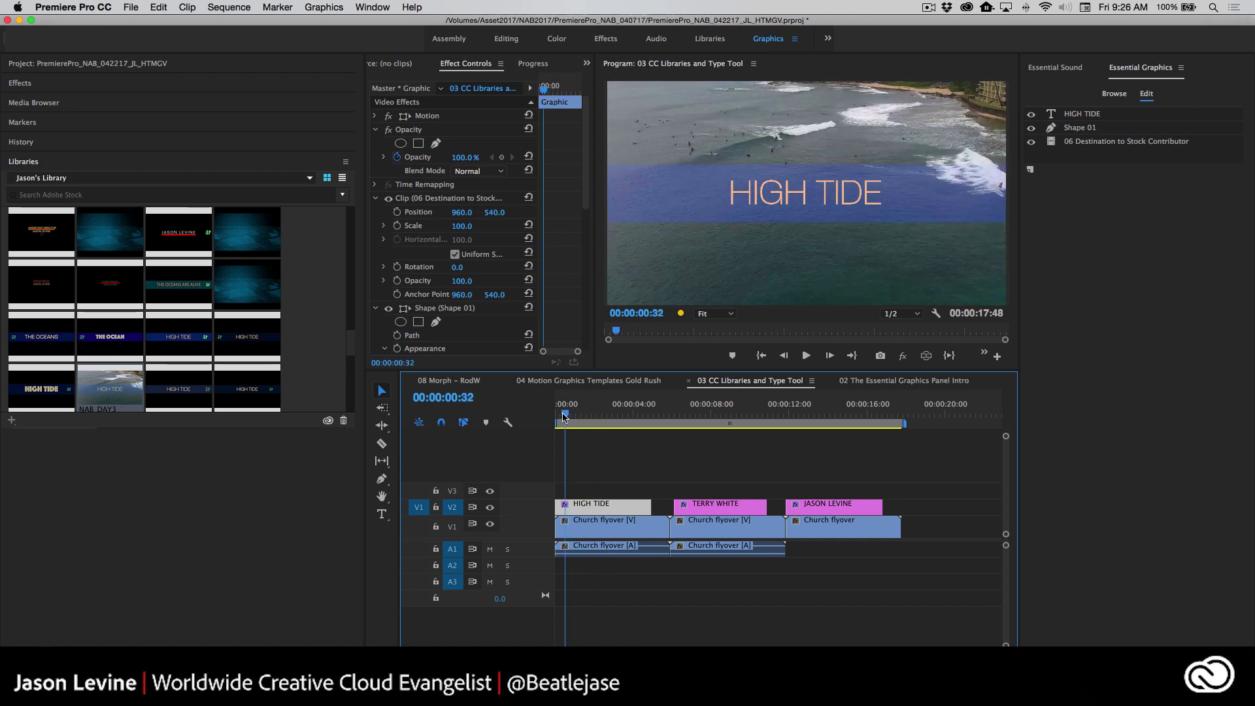
left_click(560, 419)
mouse_move(560, 419)
left_mouse_down()
mouse_move(622, 425)
mouse_move(558, 422)
left_mouse_up()
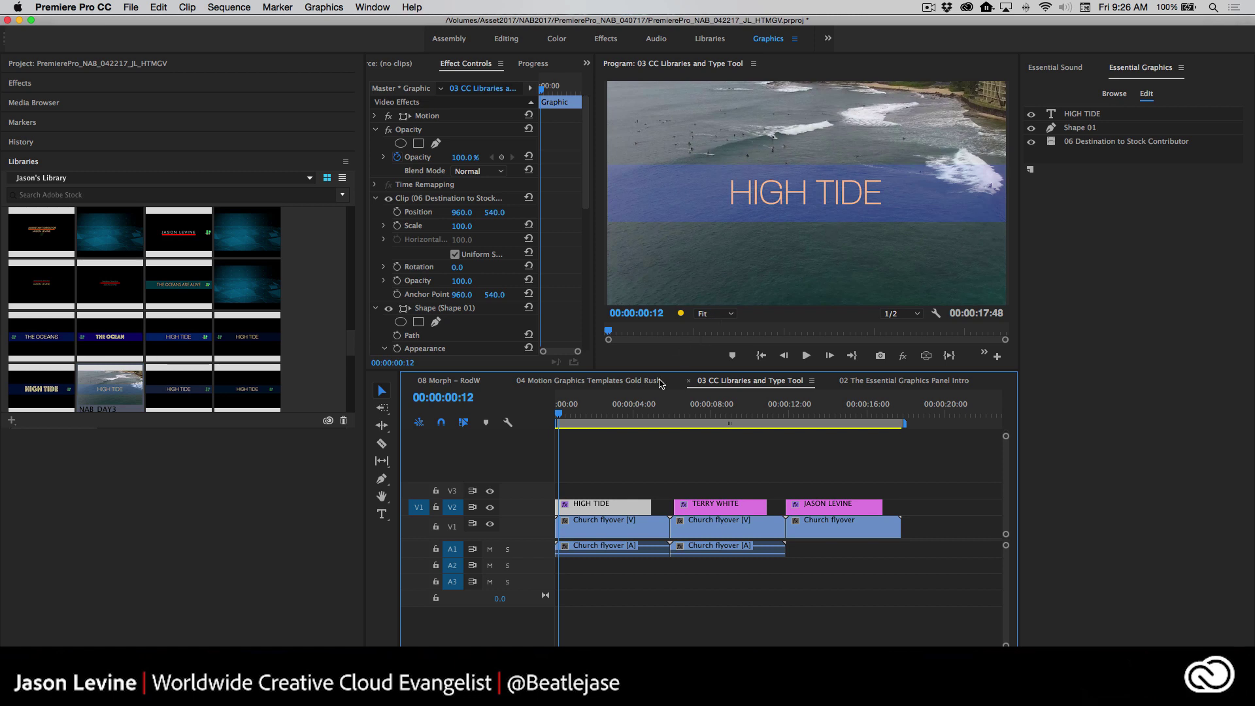
key("space")
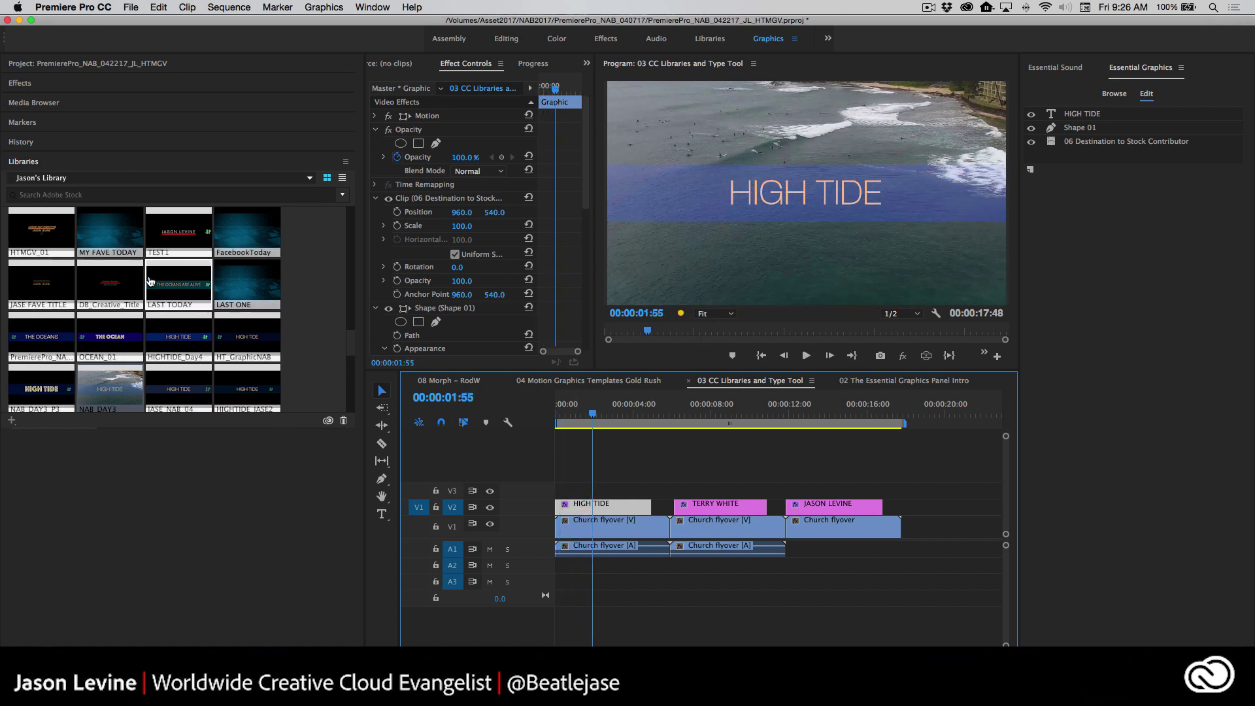
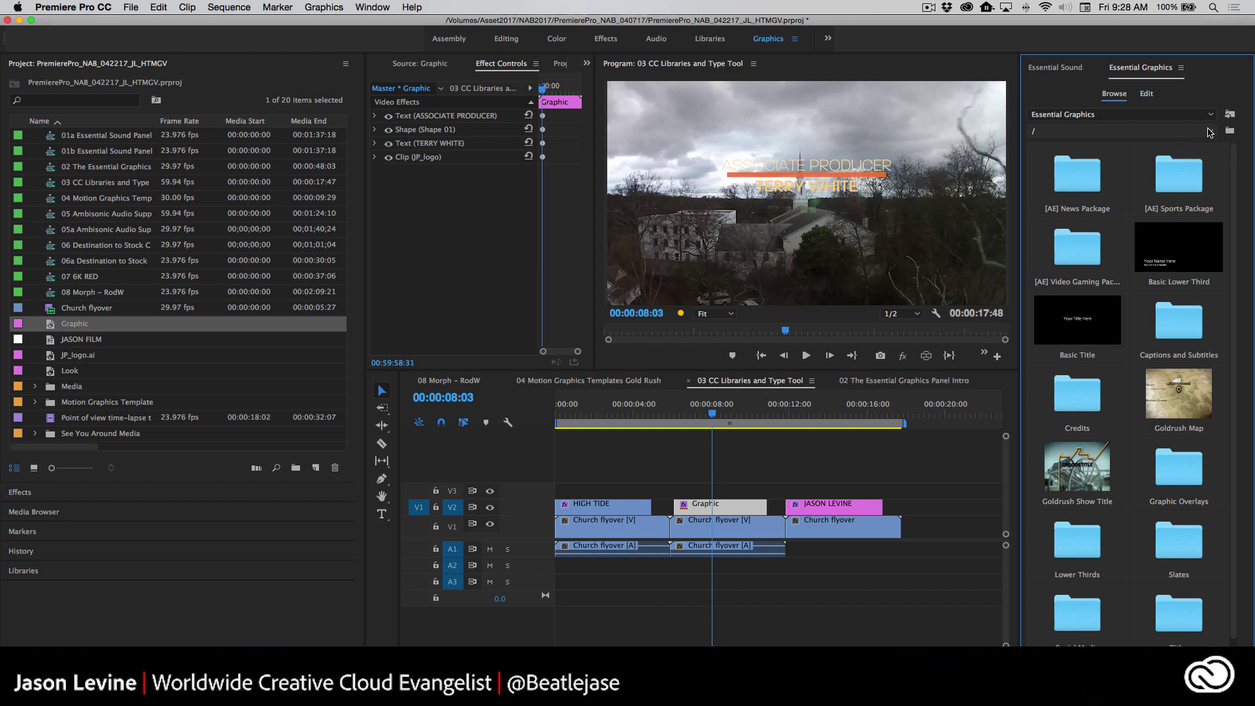
- Switch the Essential Graphics Browse folder from the top-level list to /Lower Thirds
left_click(1210, 132)
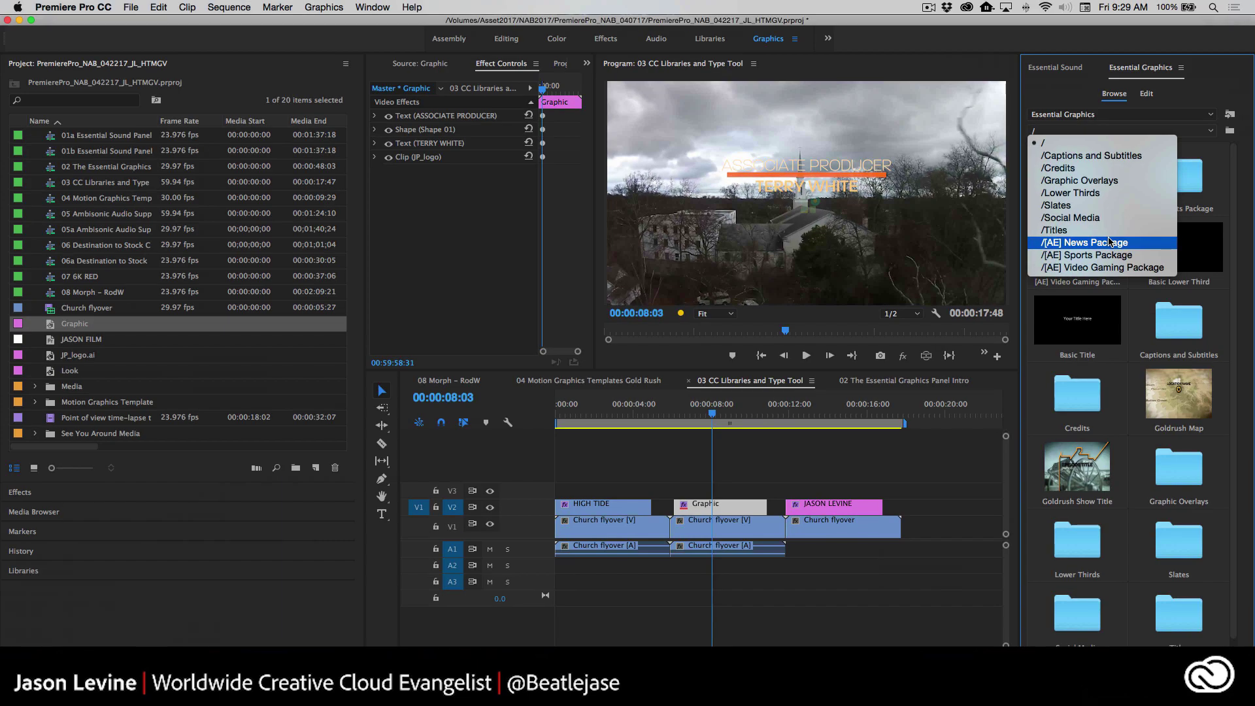
left_click(1108, 195)
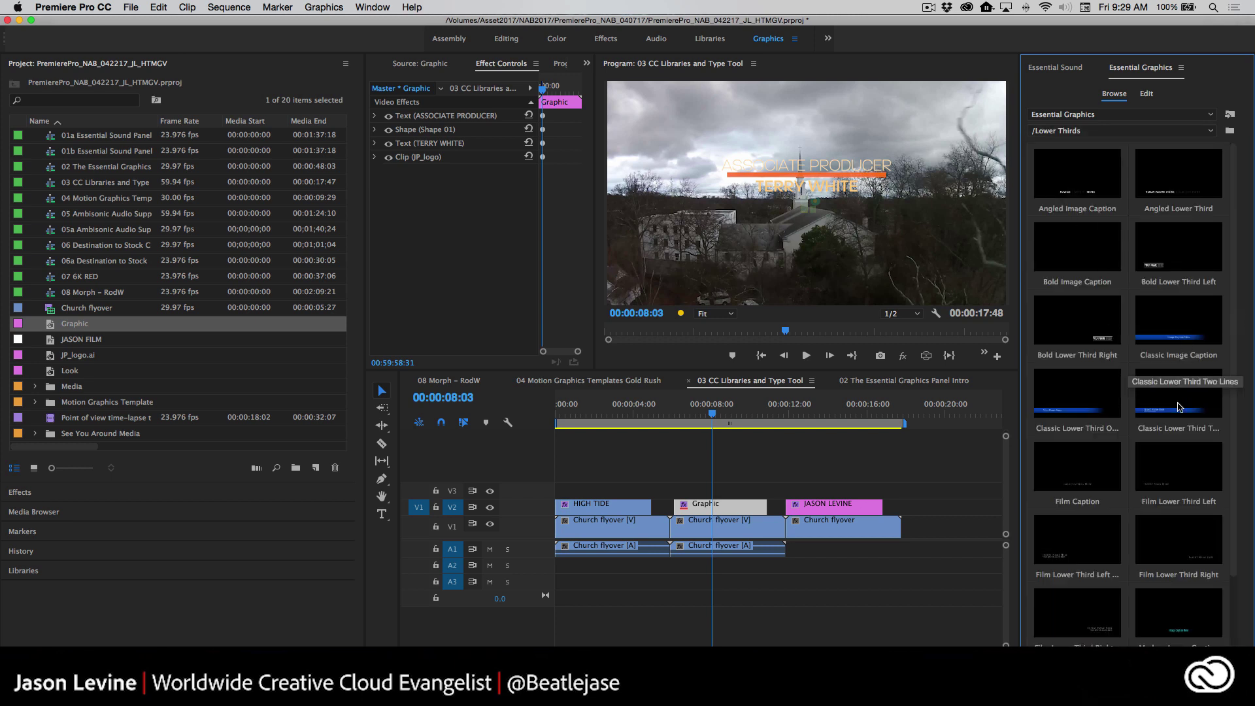
- Place the Classic Lower Third template on V3 and hide the V2 title to view it
left_click_drag(1084, 395, 677, 499)
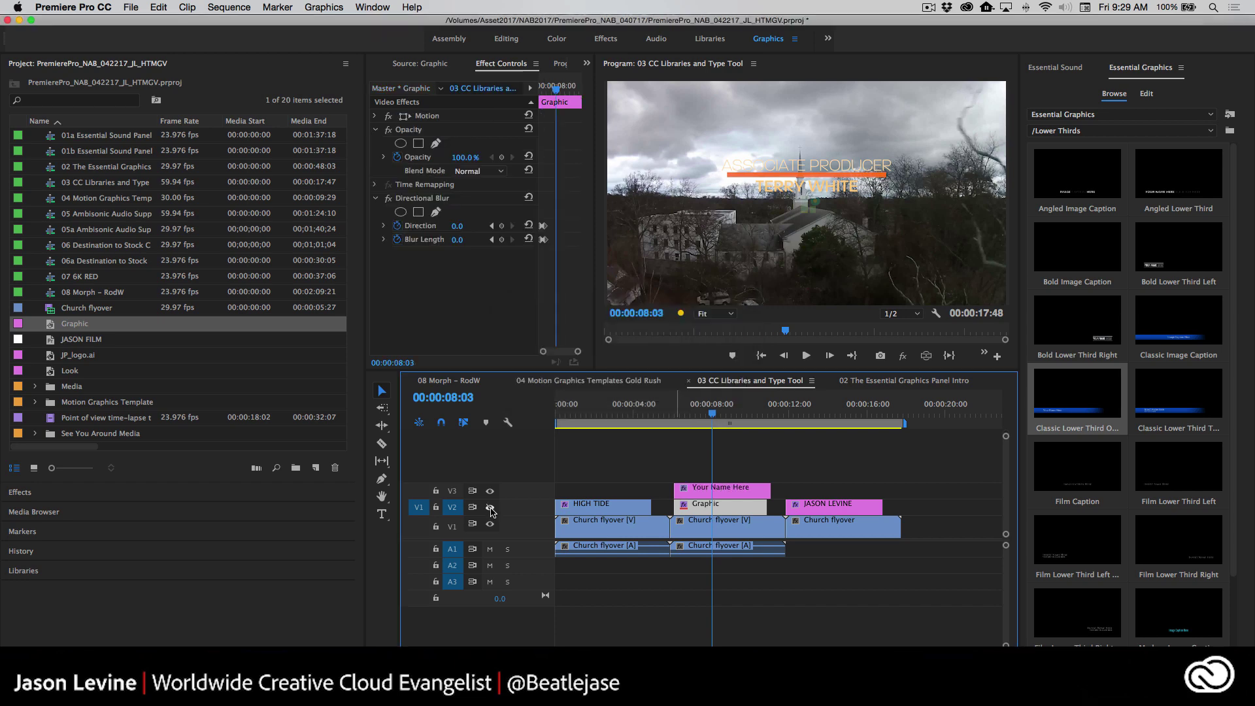
left_click(490, 507)
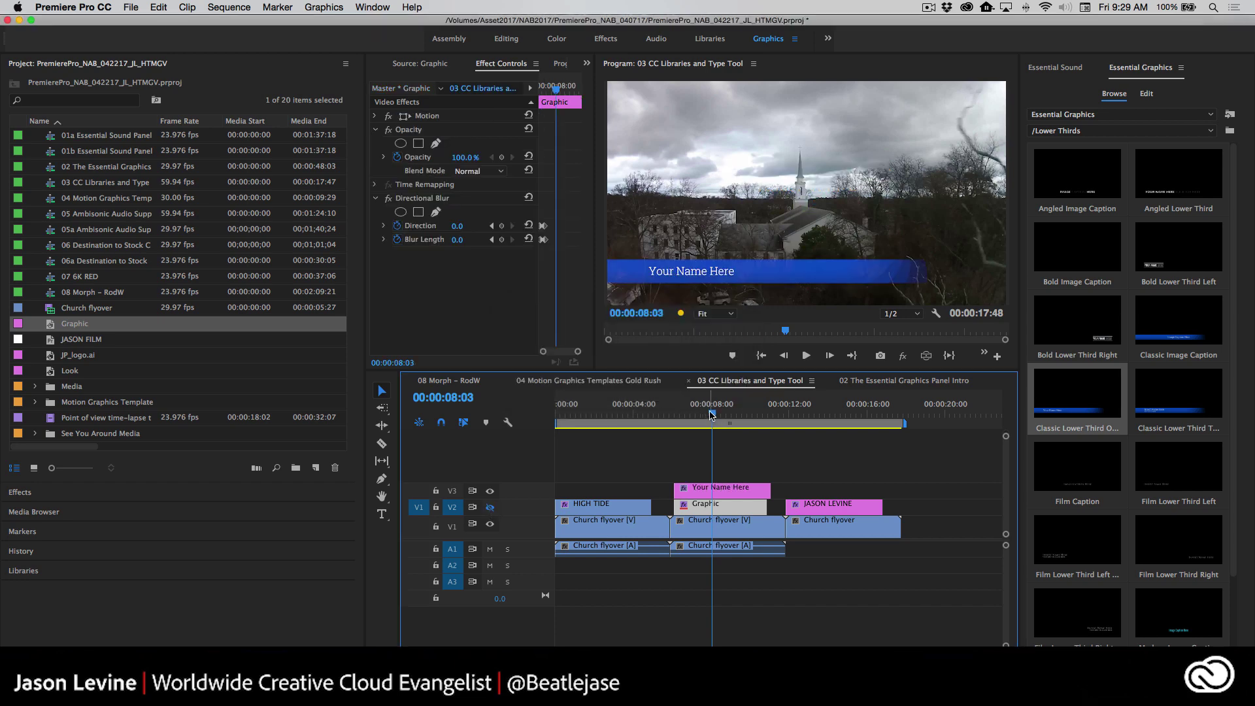
left_click(674, 413)
left_click_drag(668, 415, 701, 412)
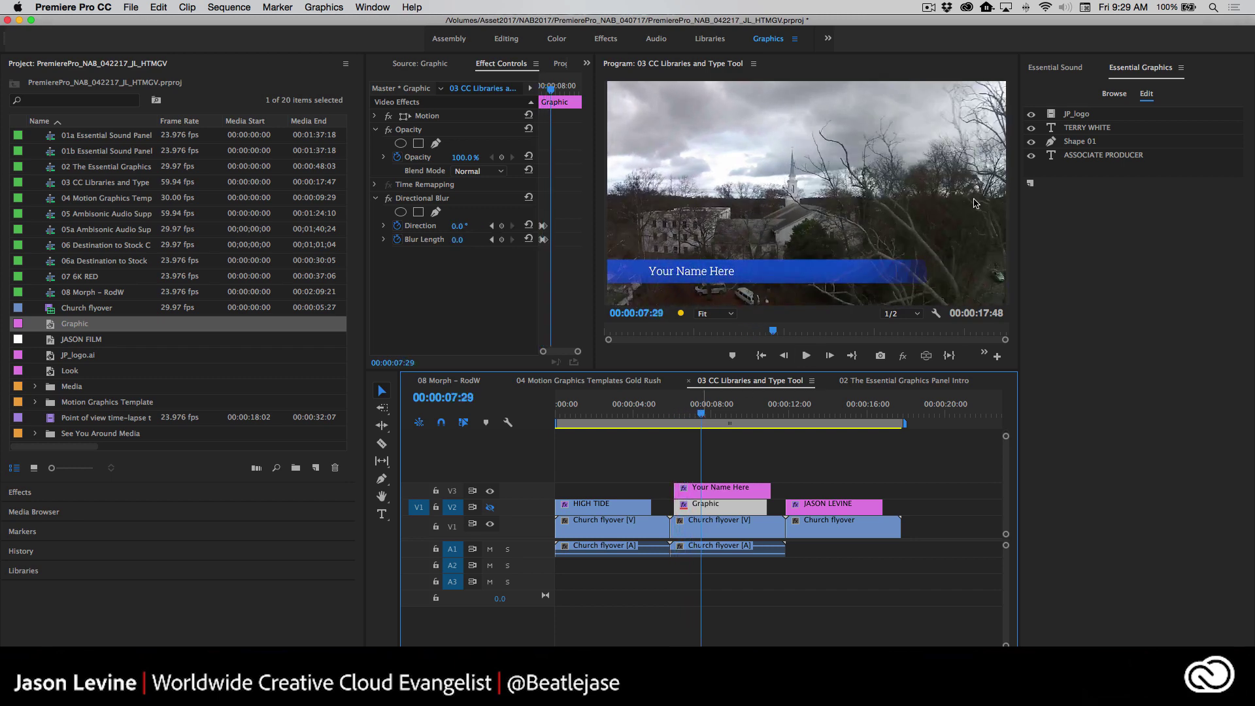
- Select the lower-third clip and step through its layers to the Your Name Here text layer
left_click(743, 505)
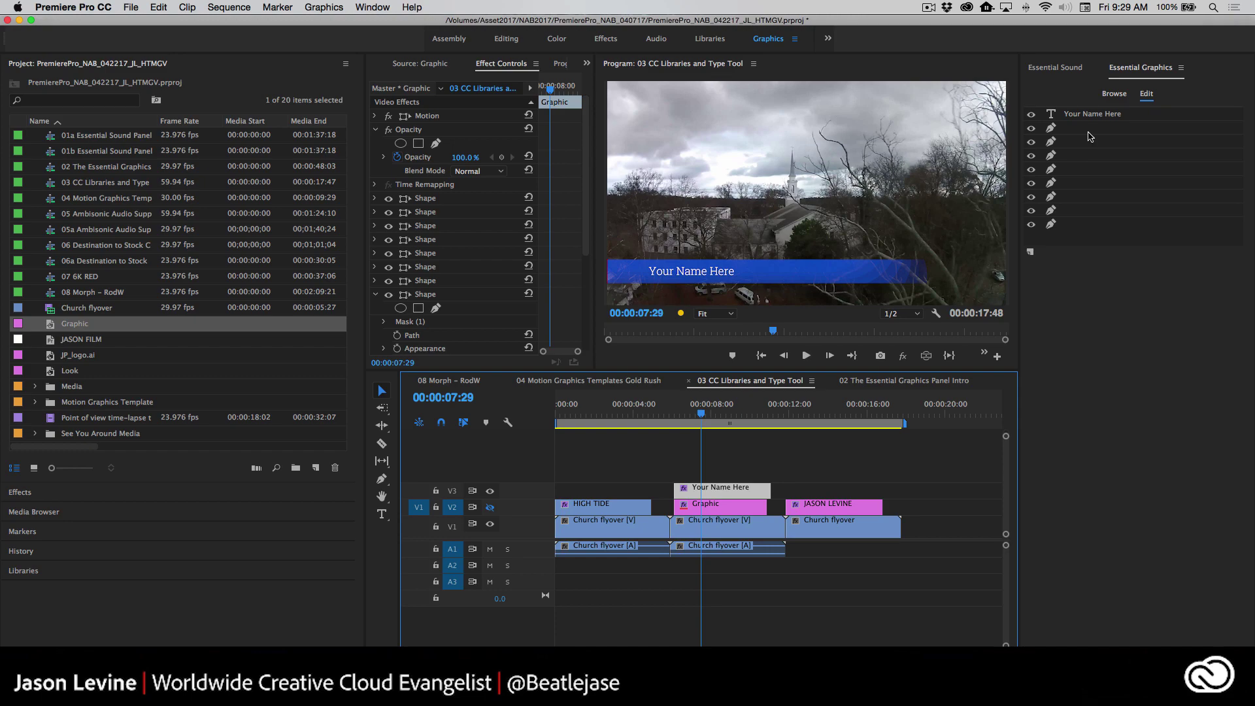
left_click(1089, 136)
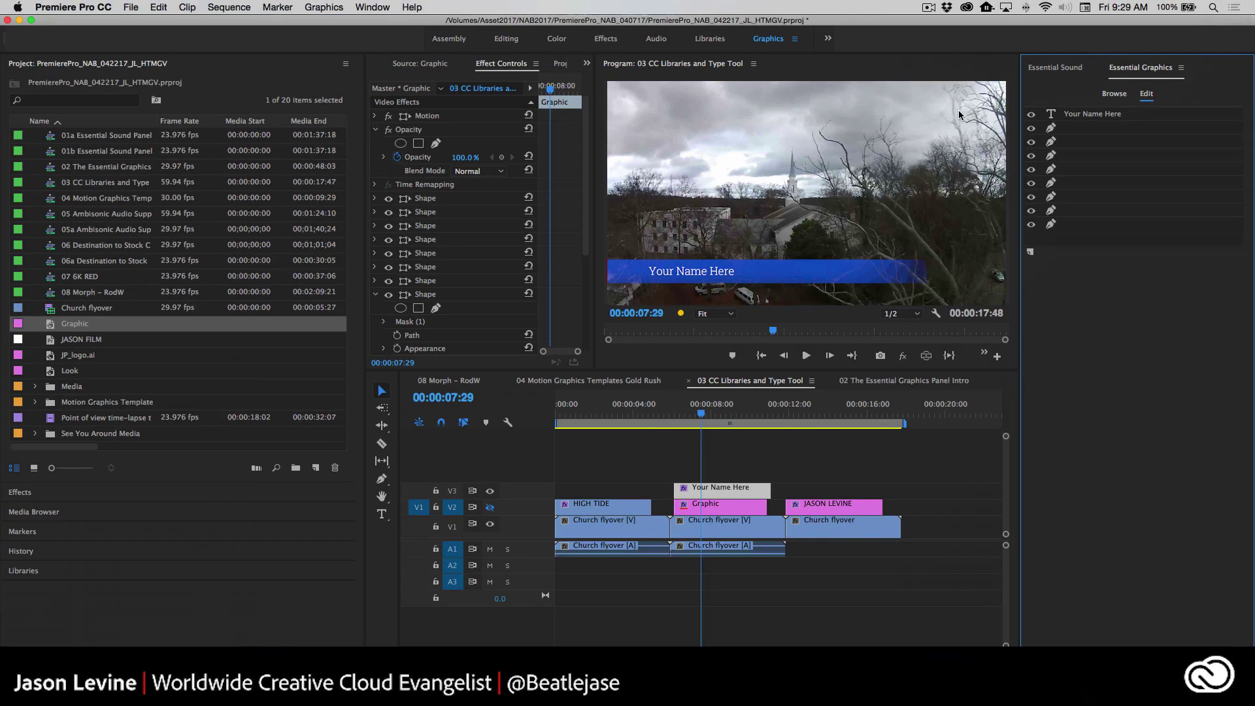
left_click(1096, 132)
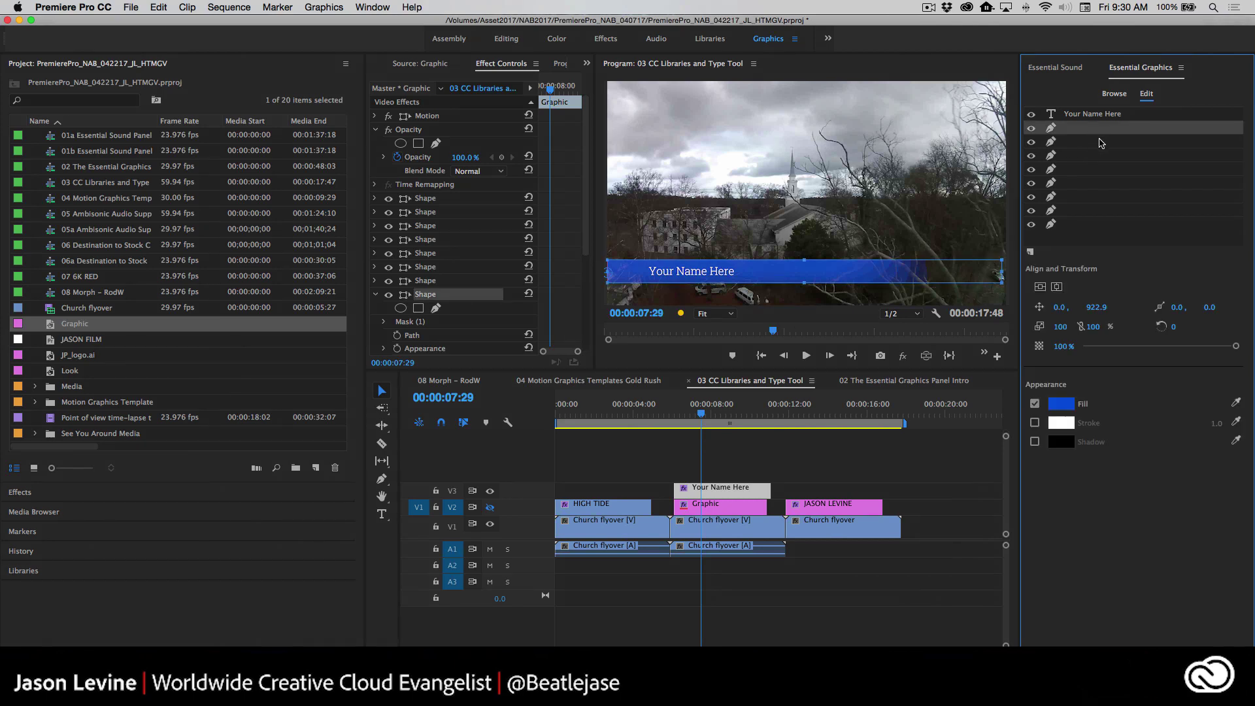
left_click(1098, 140)
left_click(1102, 154)
left_click(1104, 170)
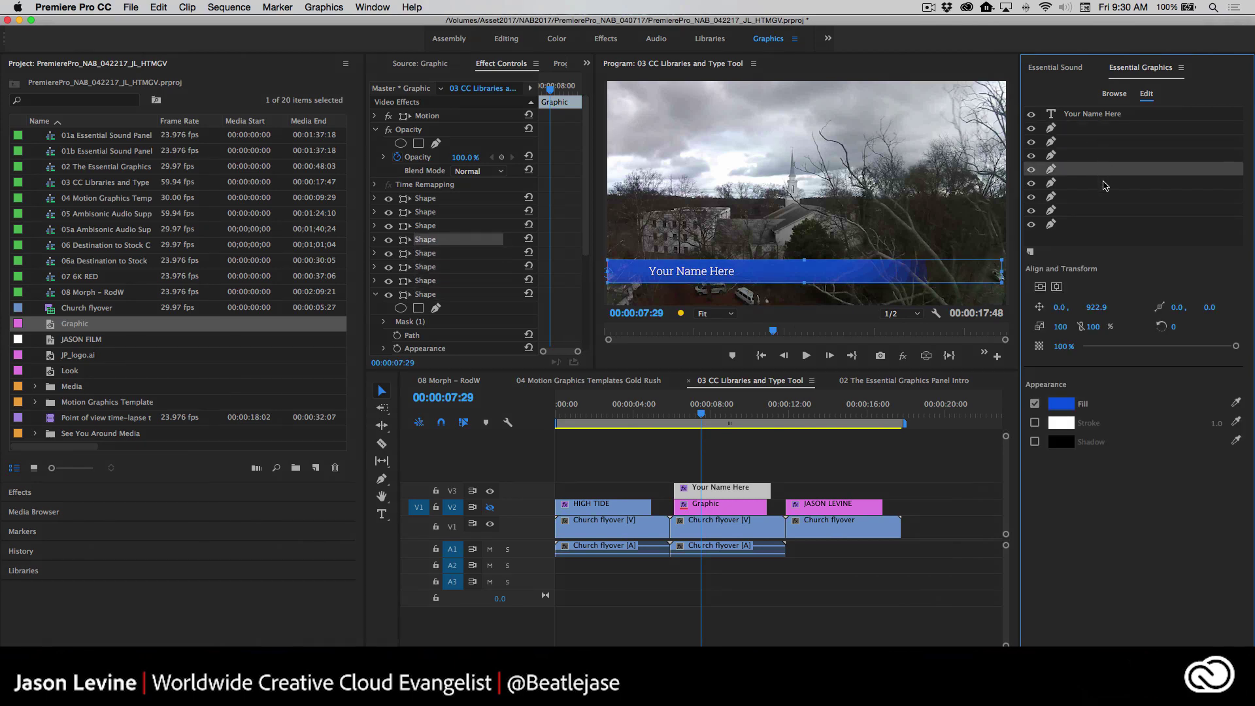
left_click(1104, 183)
left_click(1104, 197)
left_click(1104, 213)
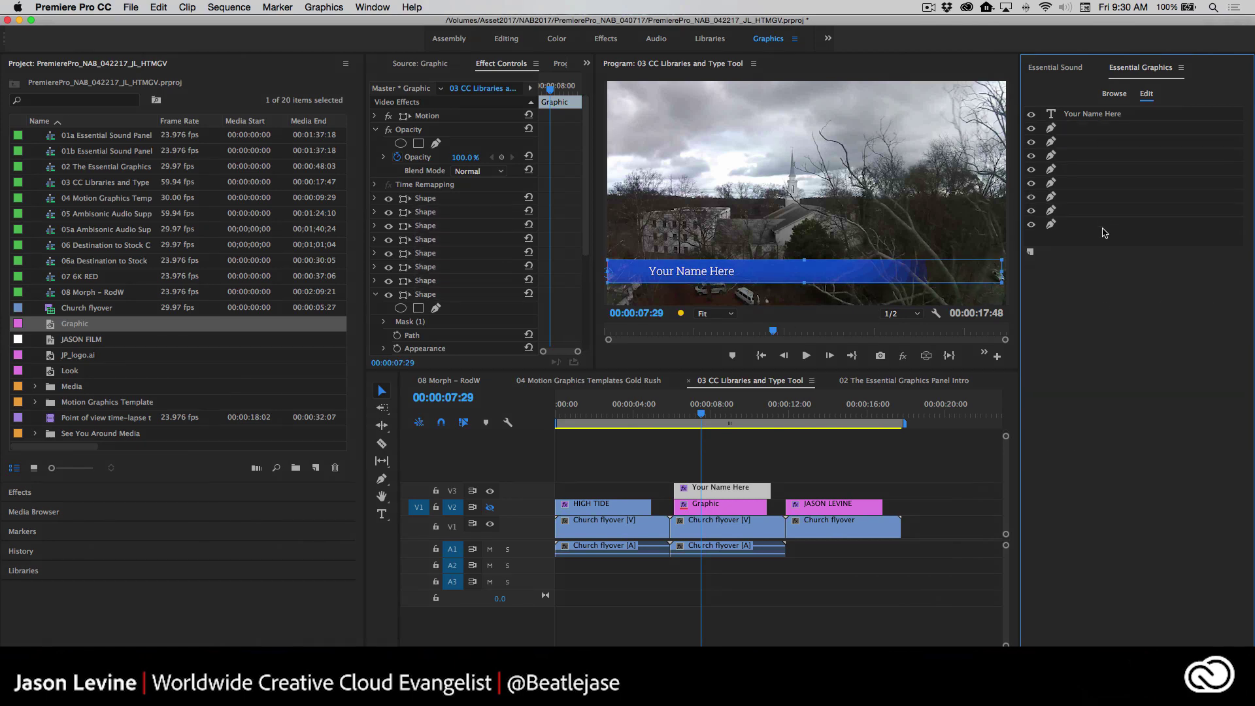
left_click(1098, 196)
left_click(1097, 182)
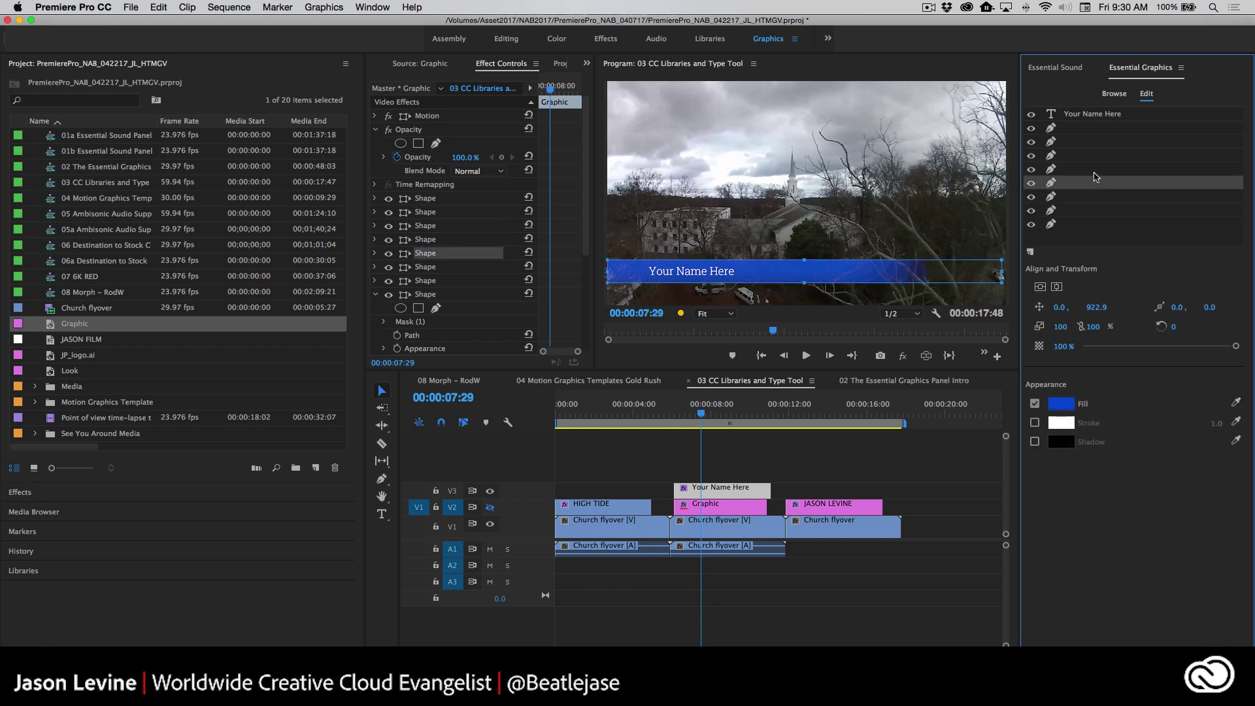
left_click(1096, 169)
left_click(1095, 157)
left_click(1095, 141)
left_click(1093, 128)
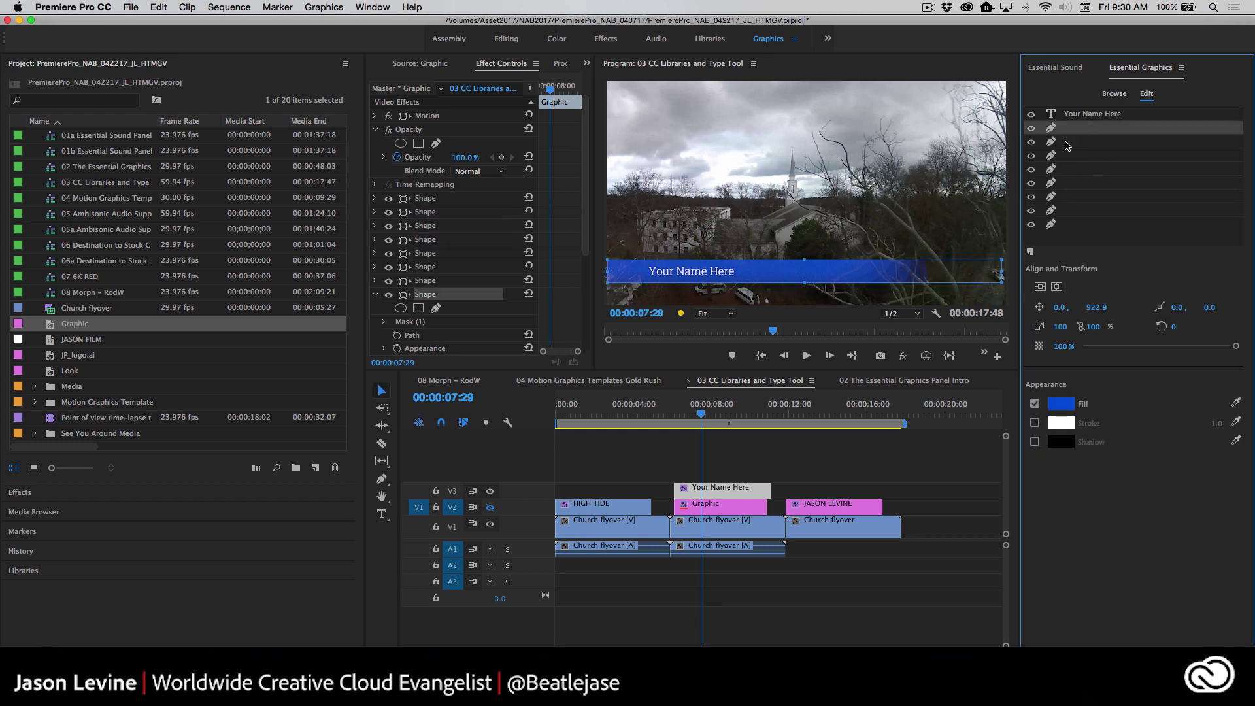
left_click(1091, 115)
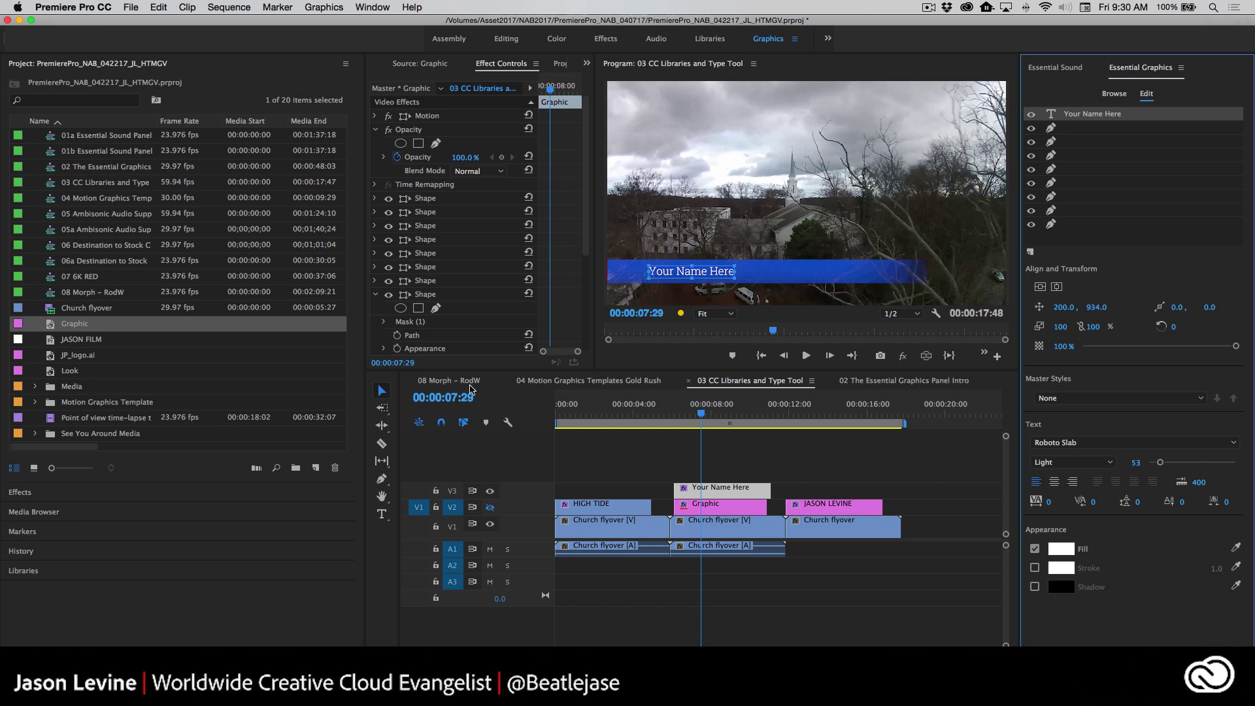
- Replace the placeholder name with the presenter's name in the Program monitor and play it back
left_click(380, 515)
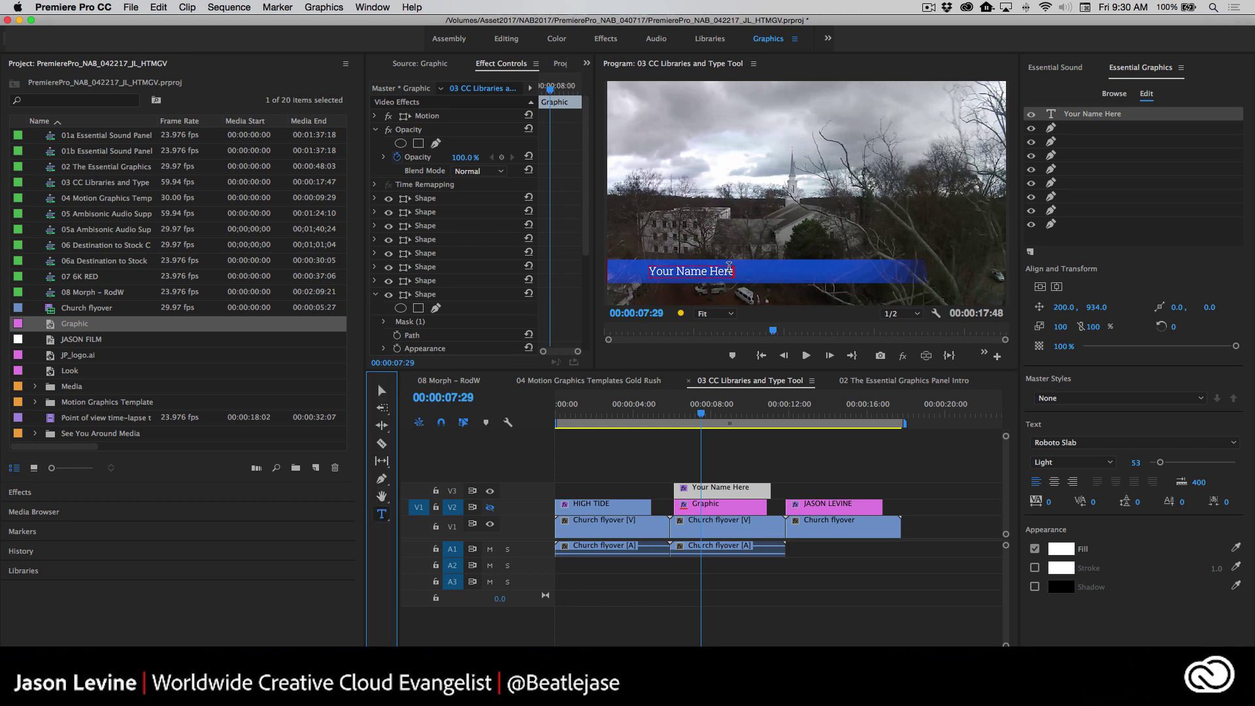
left_click(731, 271)
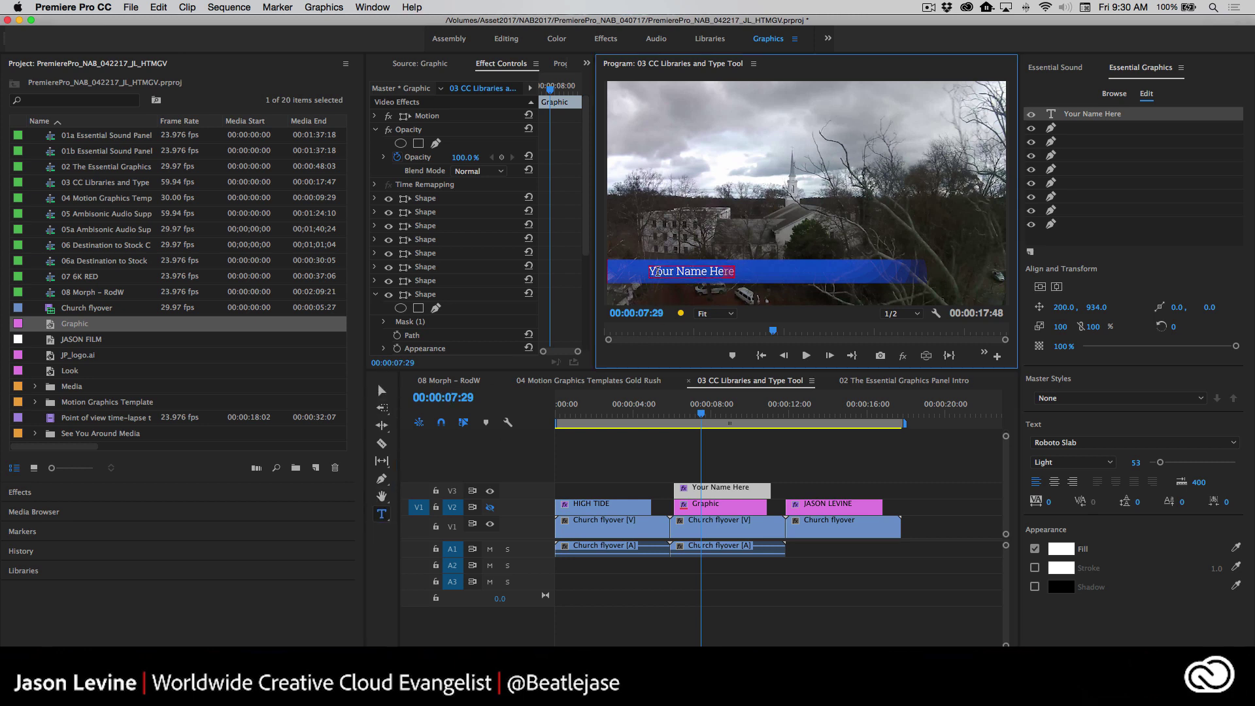
left_click_drag(653, 274, 737, 269)
type("JASON")
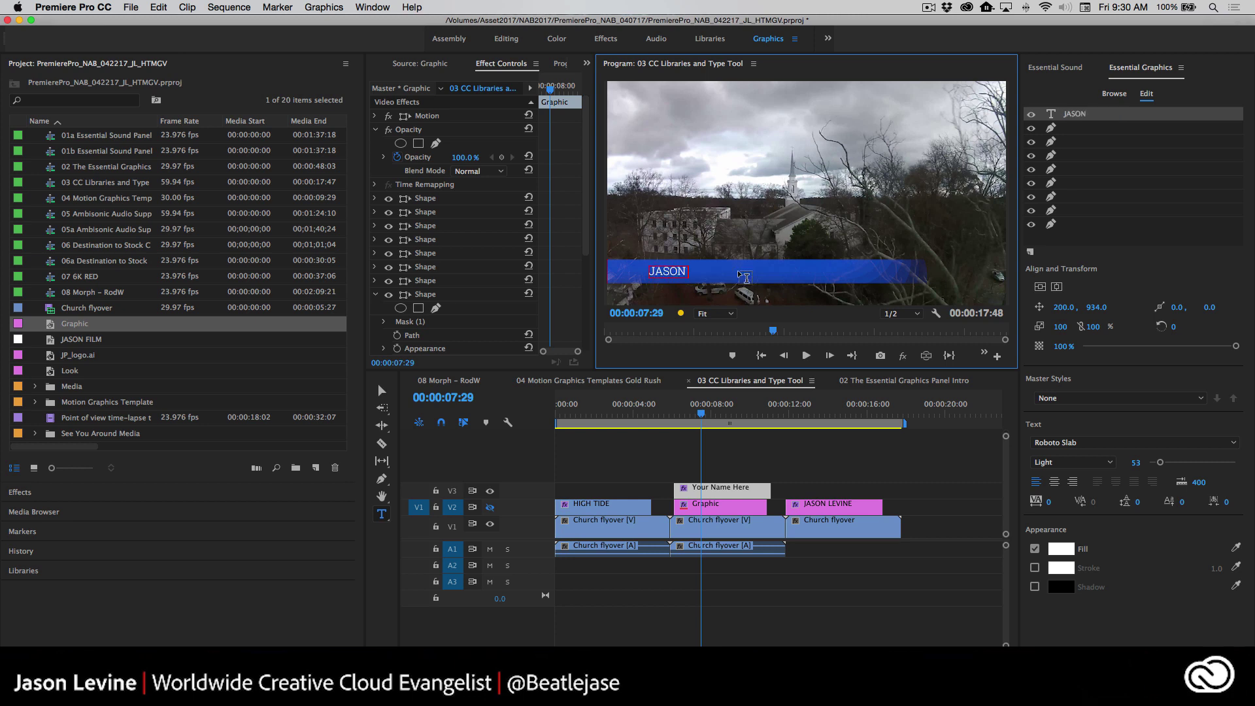
type(" LEVINE")
left_click(699, 413)
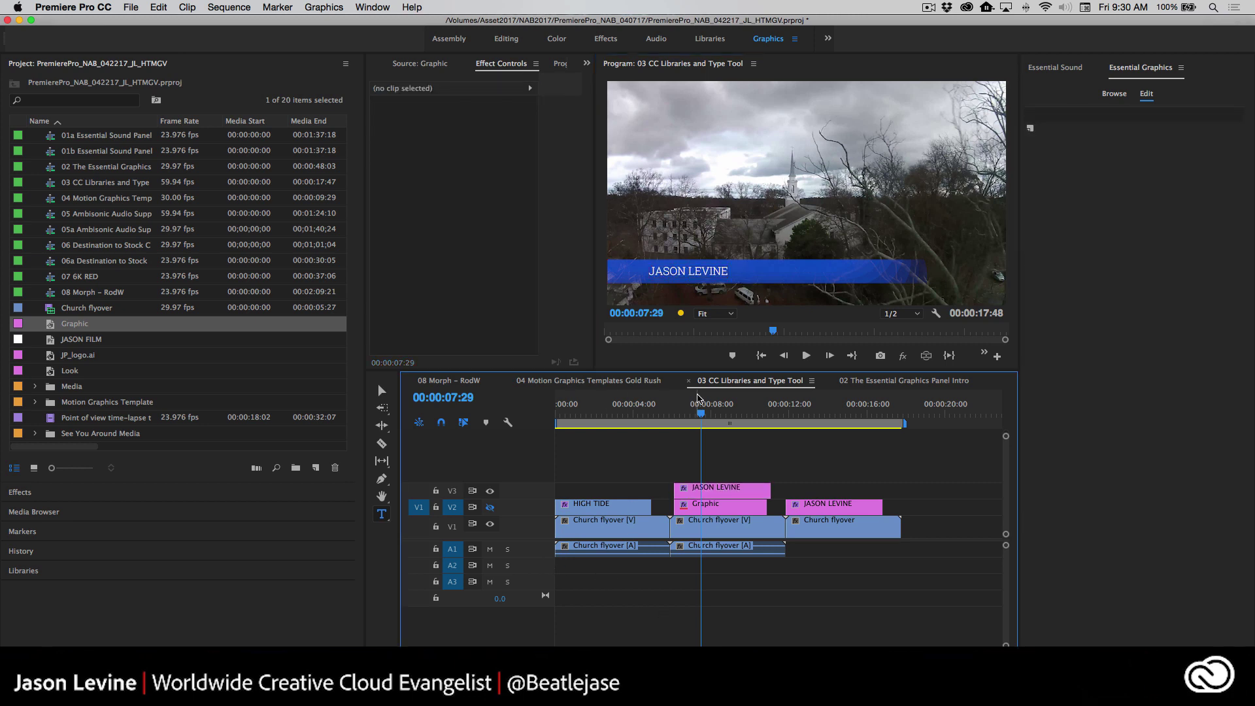
left_click(666, 413)
key("space")
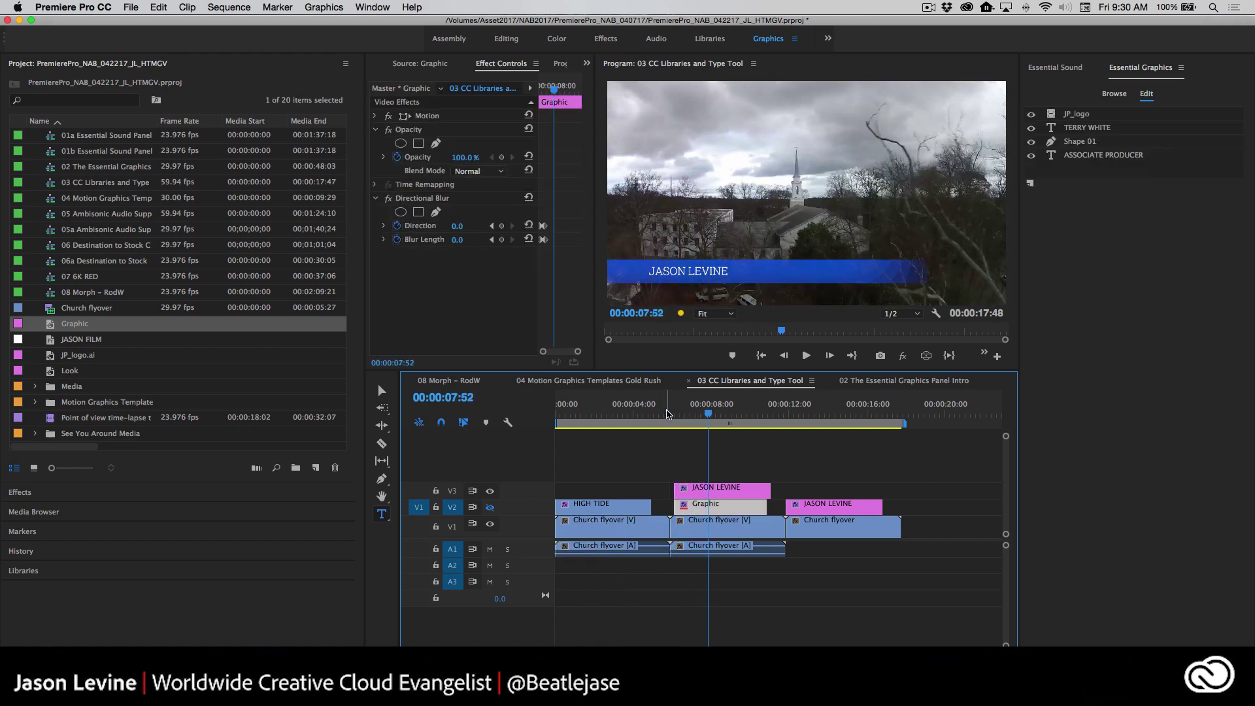
- Stop playback and switch the Essential Graphics browser to the /Credits folder
key("space")
left_click(1119, 95)
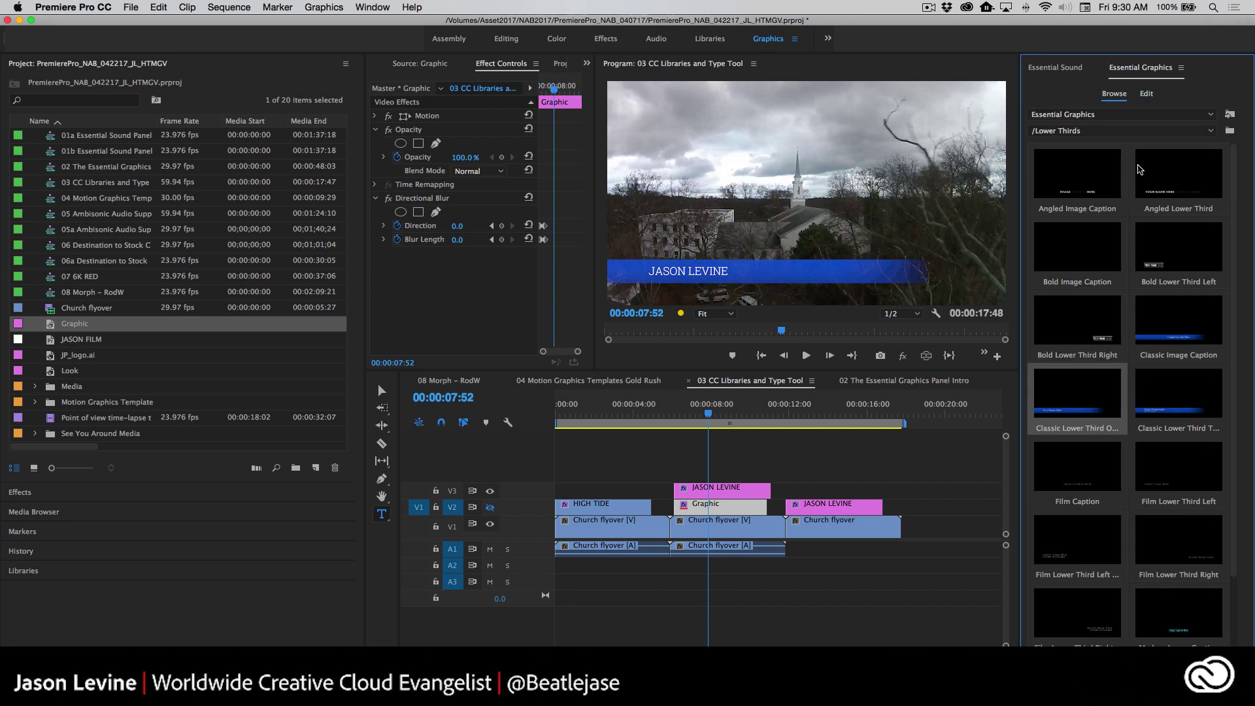
left_click(1111, 130)
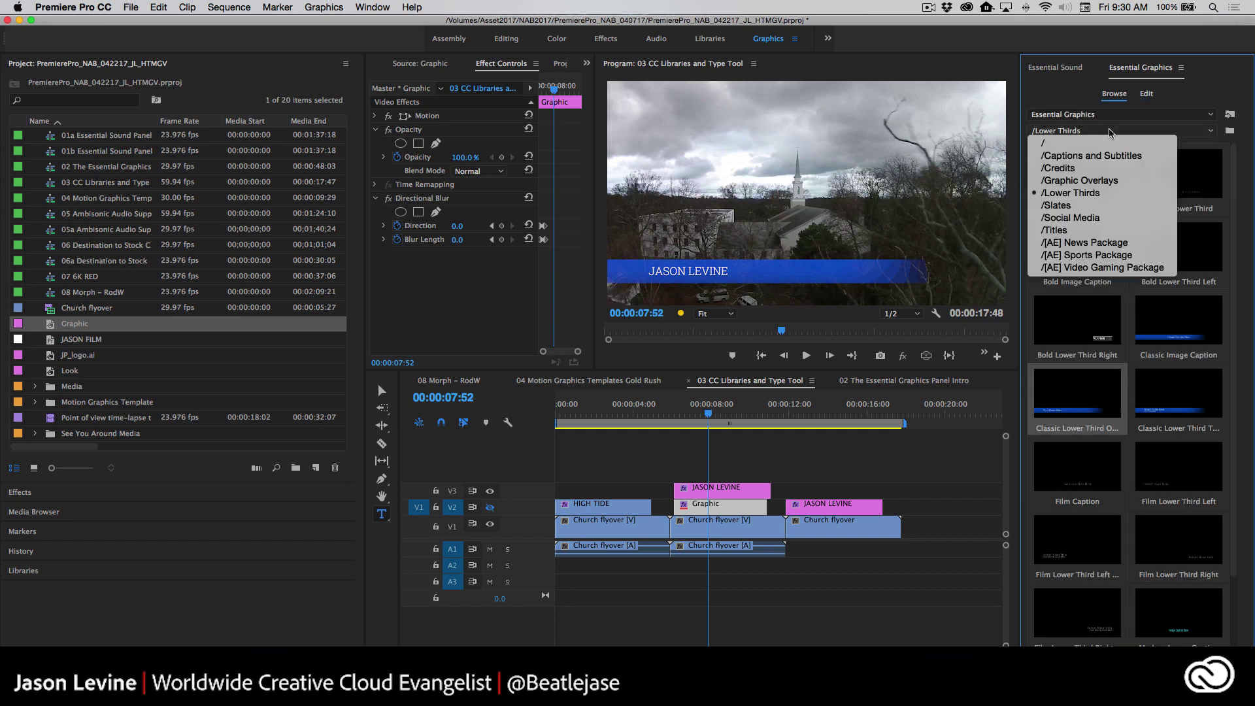
left_click(1078, 168)
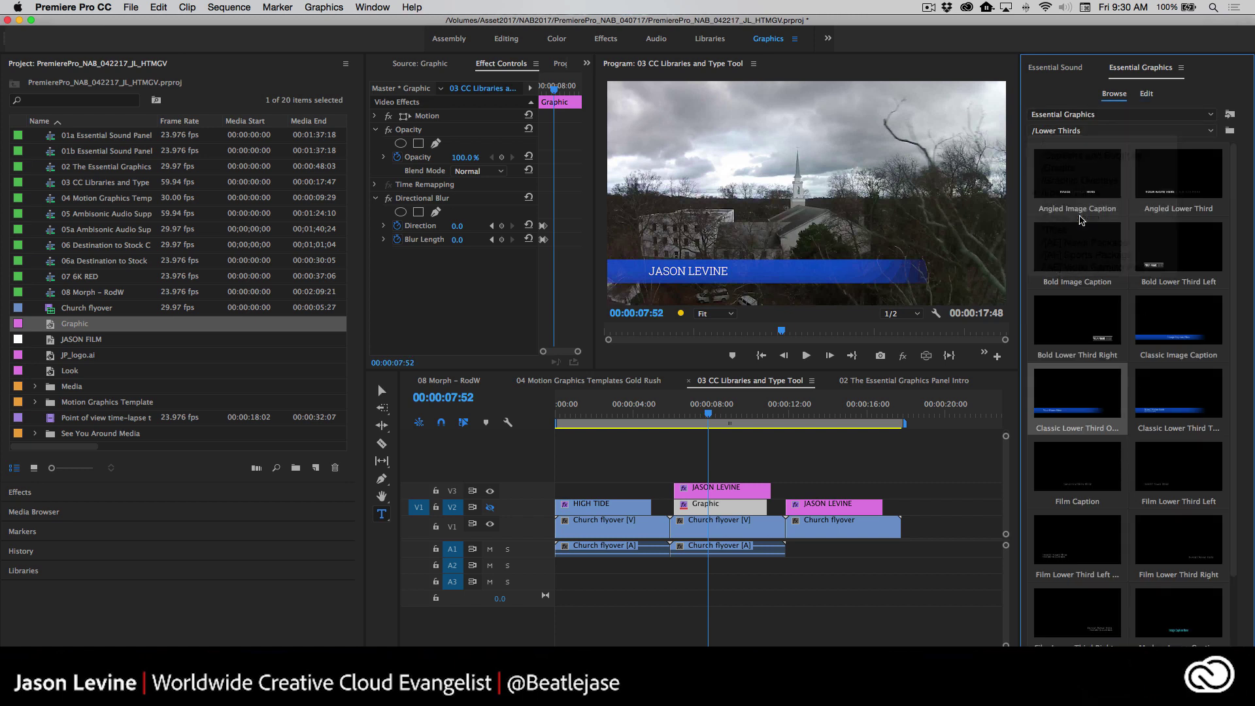
- Delete the name lower third from V3 and place the Bold Credits template there
left_click(736, 487)
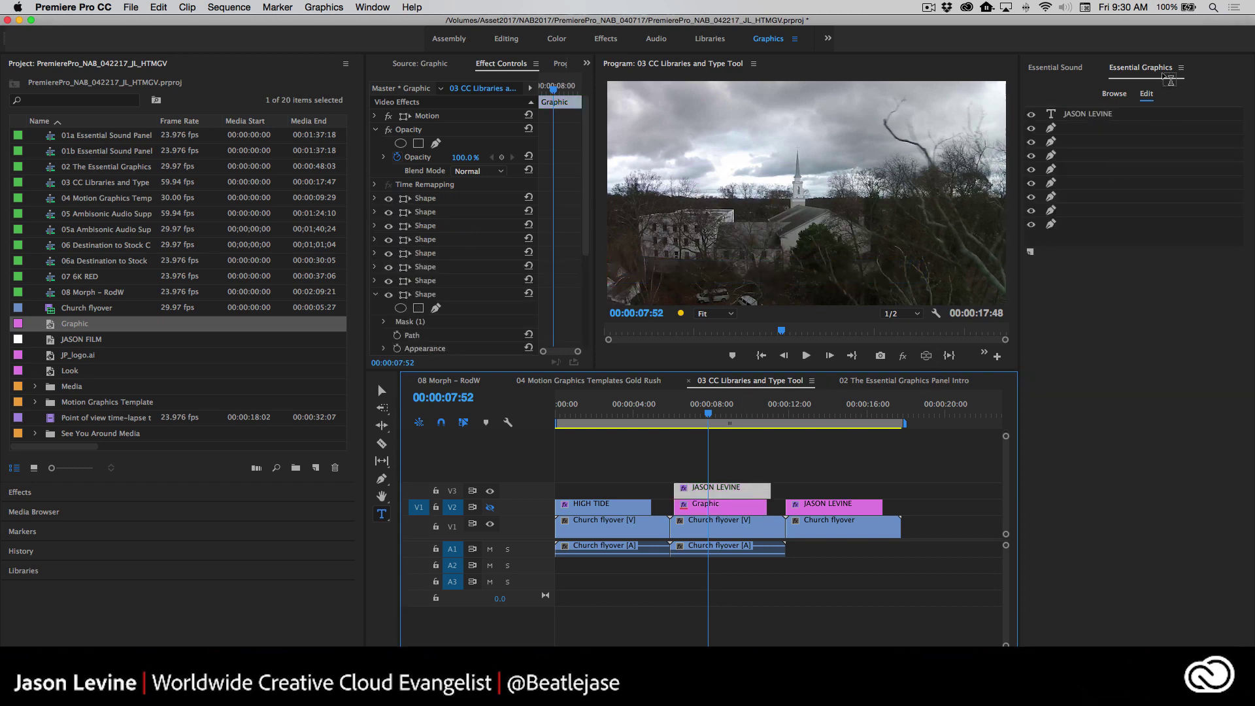
key("Delete")
left_click(1110, 96)
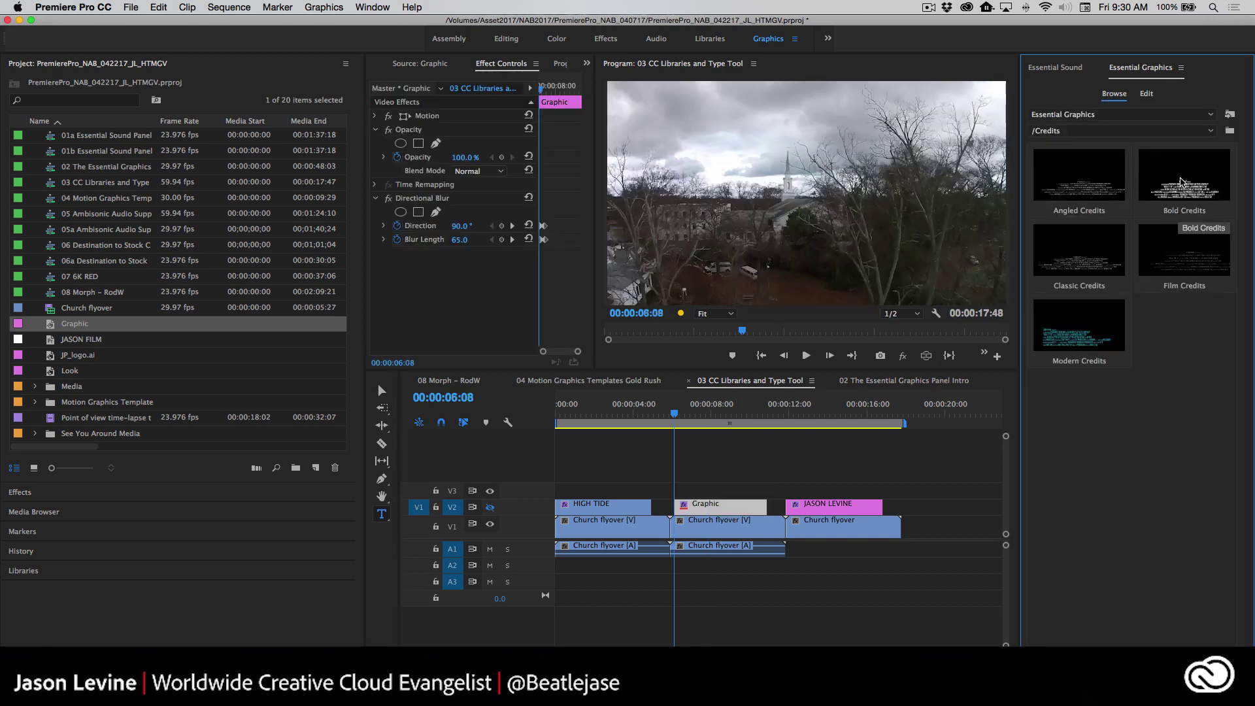
left_click_drag(1182, 180, 679, 490)
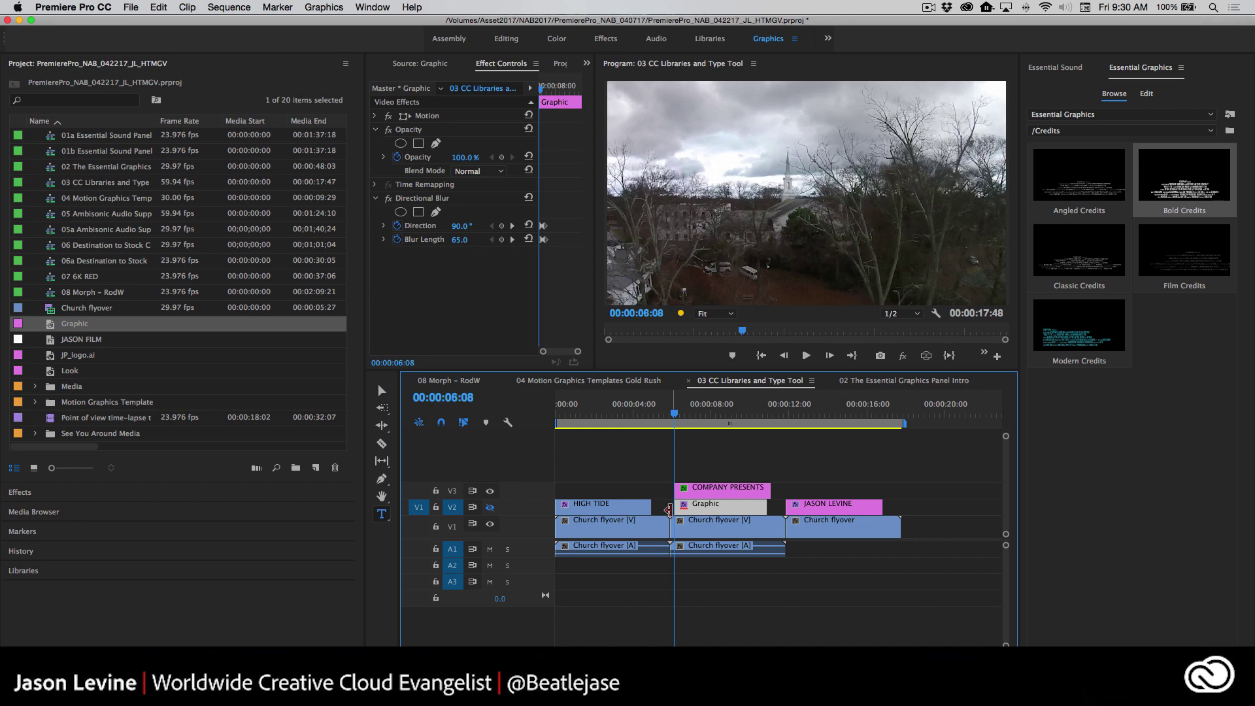
- Play and scrub through the COMPANY PRESENTS credits animation to review it
key("space")
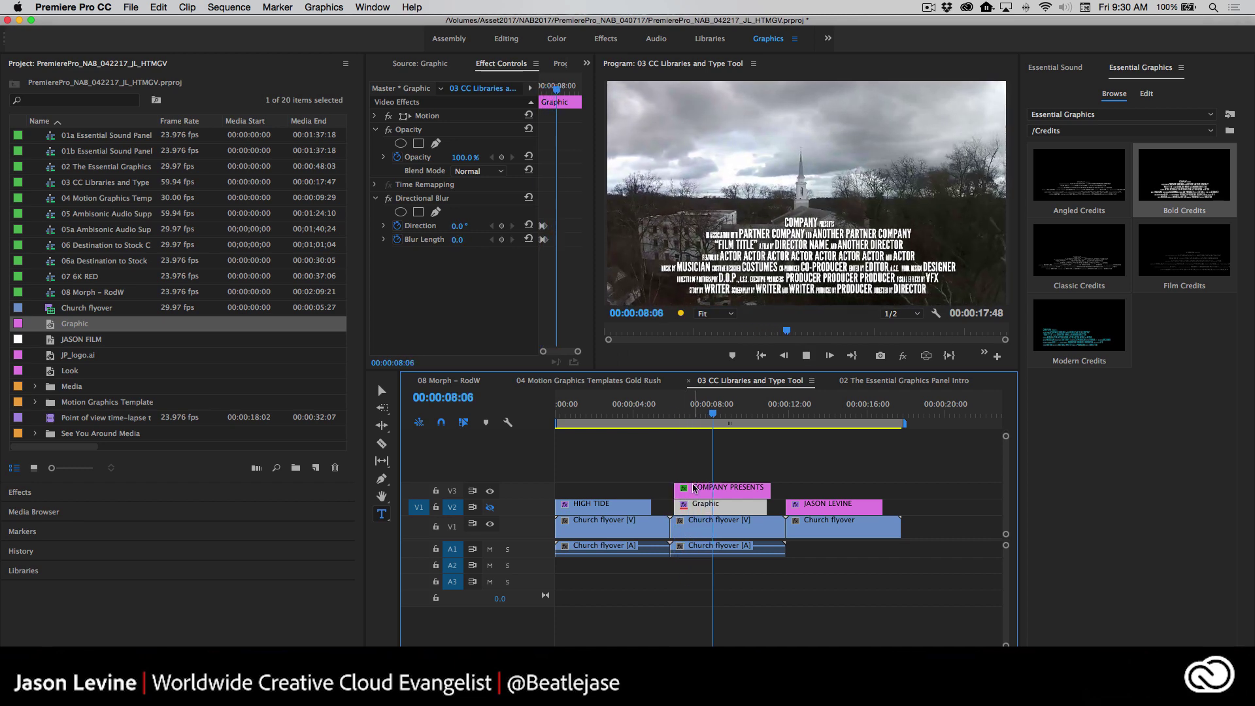
key("space")
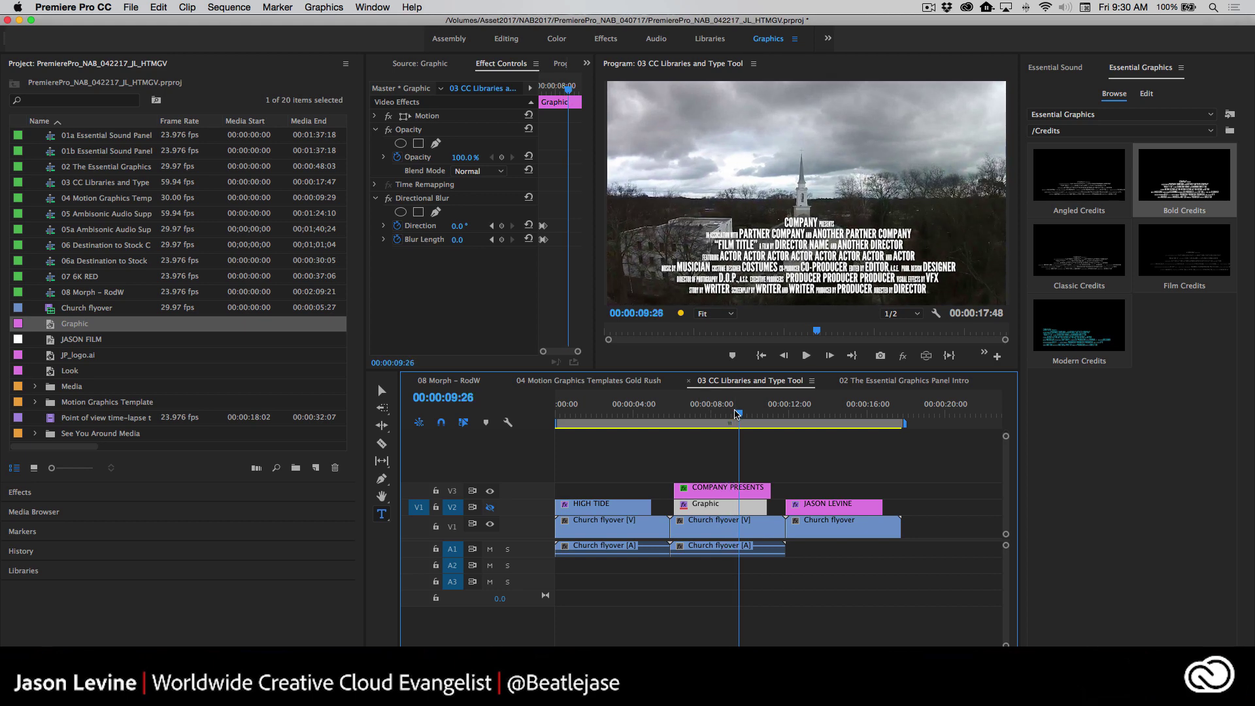
key("space")
left_click(648, 415)
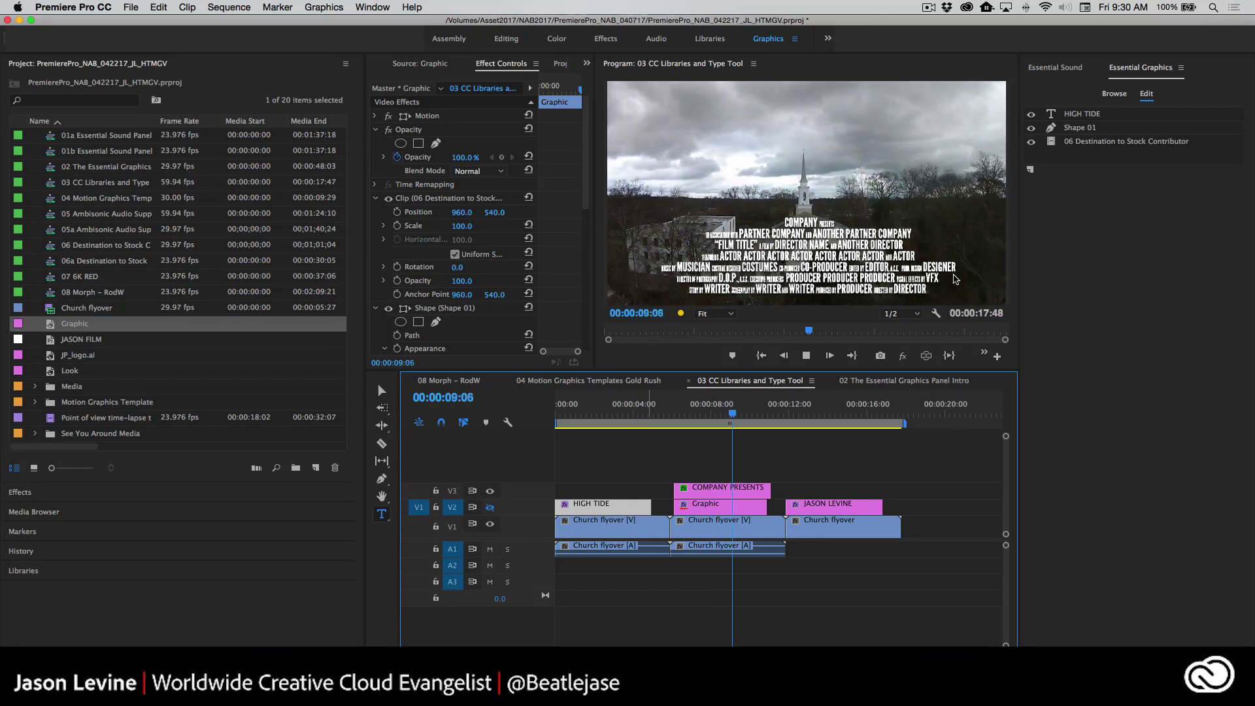
left_click_drag(751, 414, 697, 415)
left_click(1003, 190)
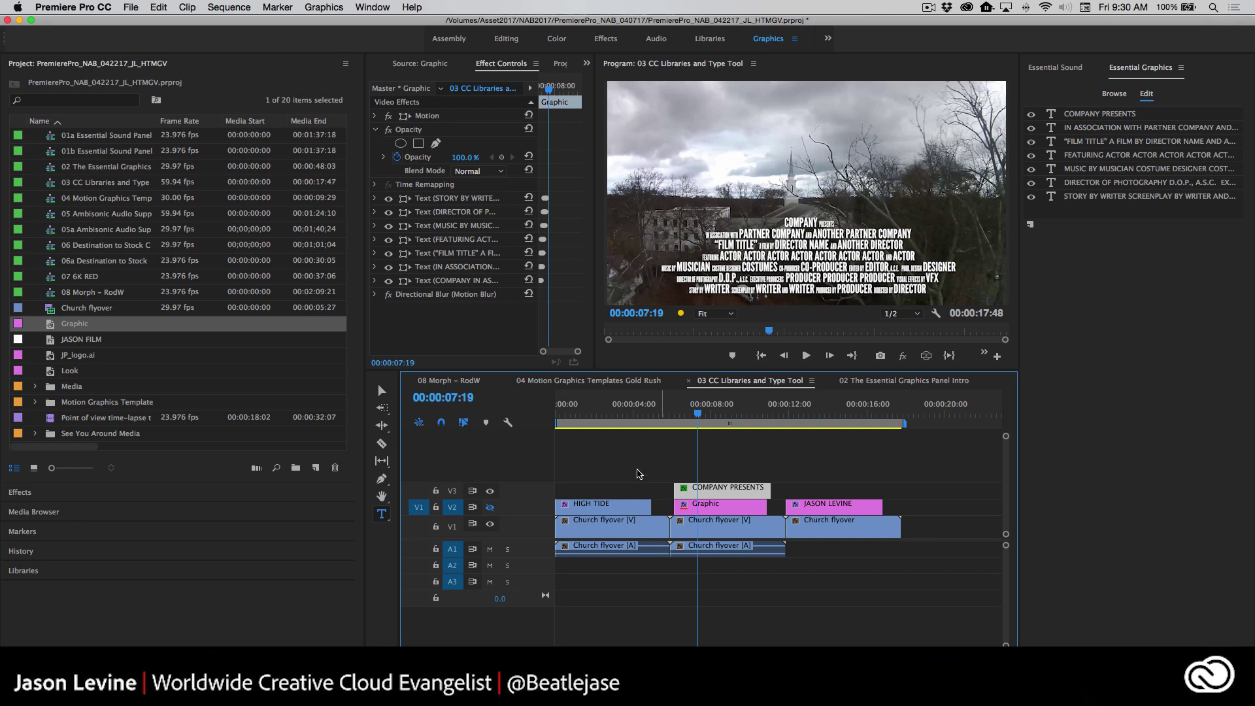
left_click_drag(698, 417, 697, 419)
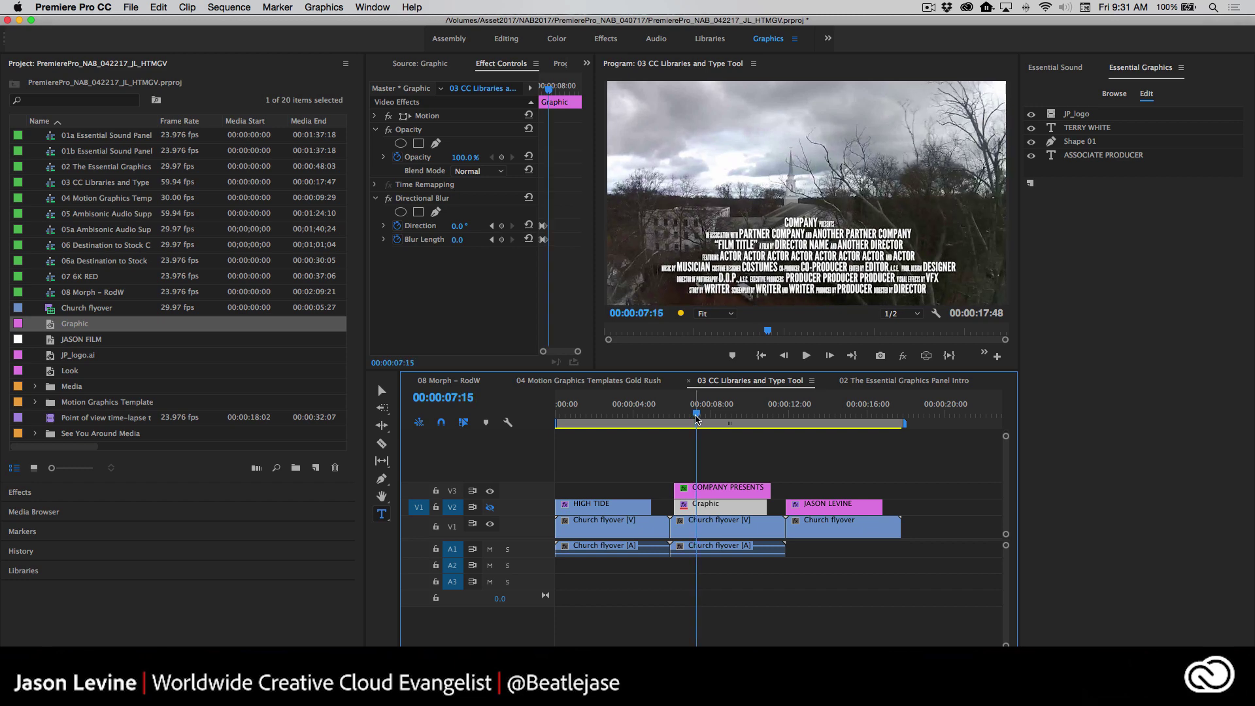
key("space")
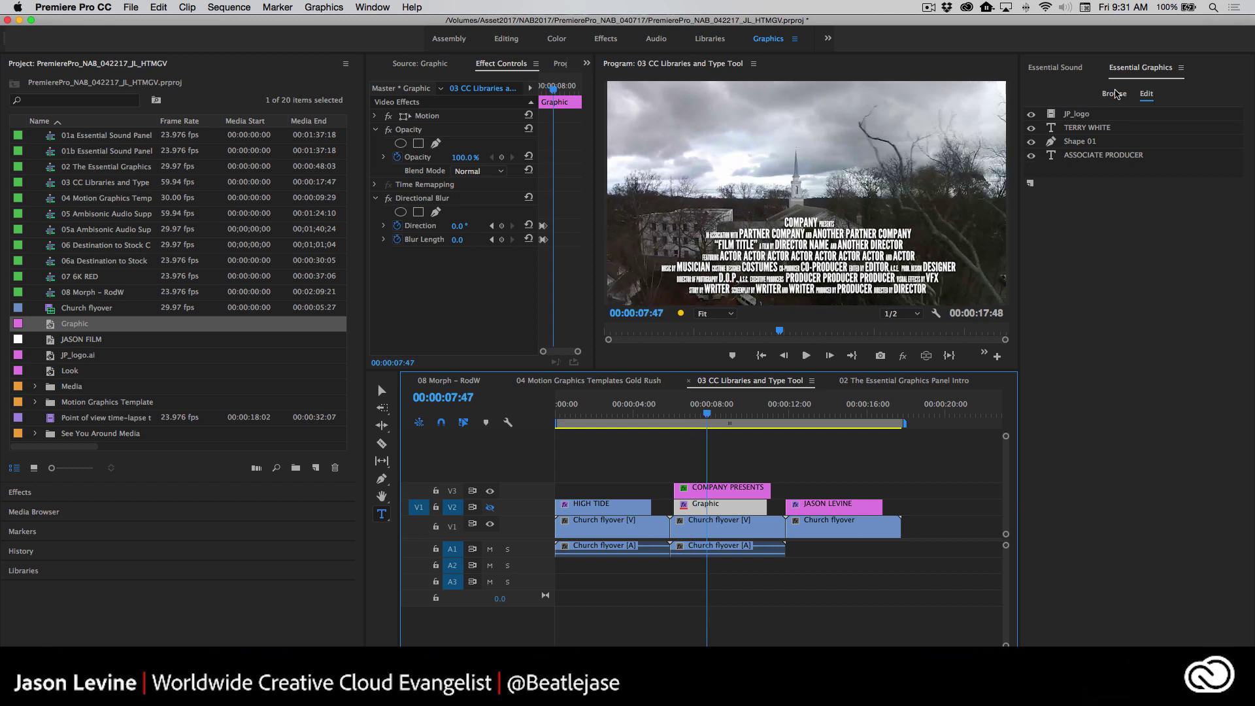
left_click(1114, 94)
left_click(1073, 131)
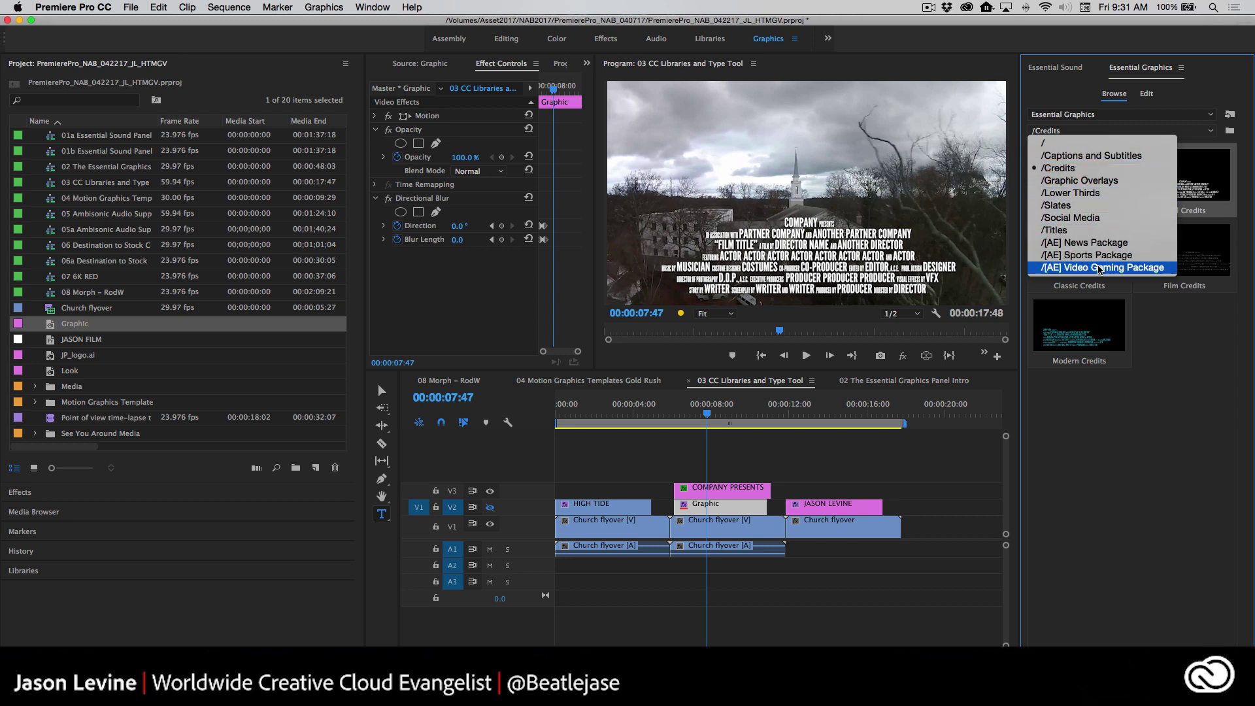
- Show the [AE] News Package templates and delete the COMPANY PRESENTS and Graphic clips
left_click(1104, 245)
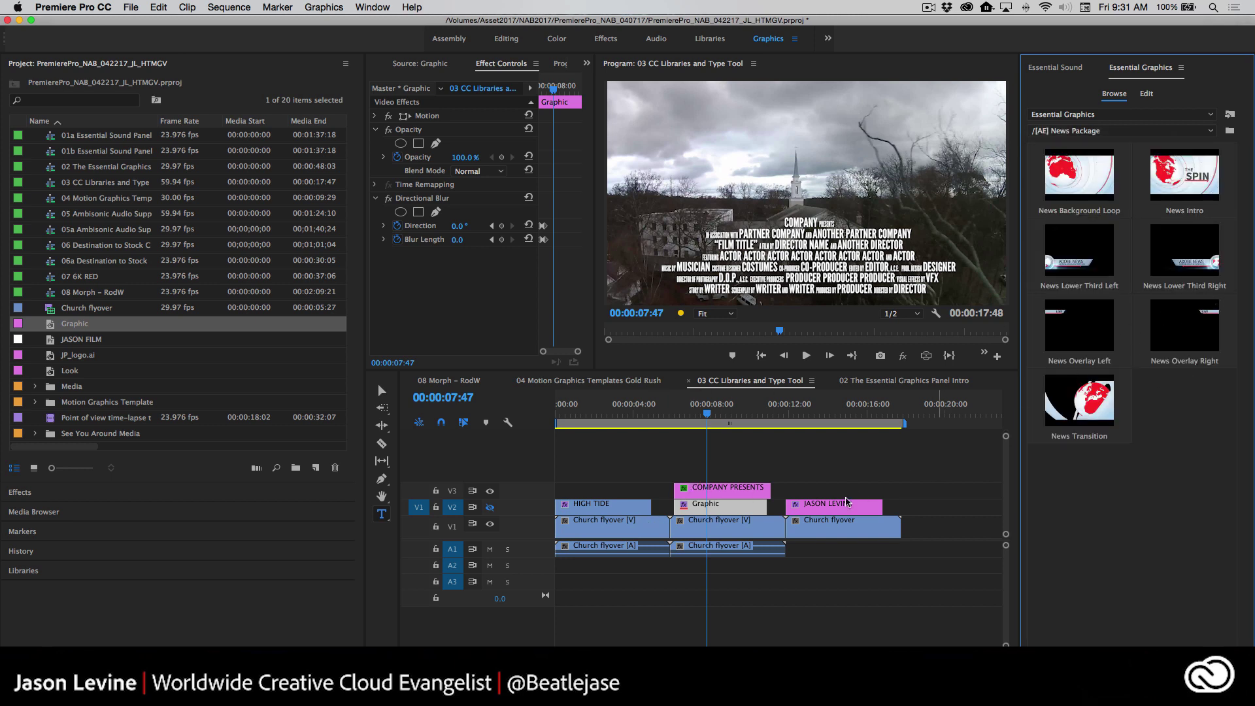
left_click(729, 487)
key("BackSpace")
left_click(730, 507)
key("BackSpace")
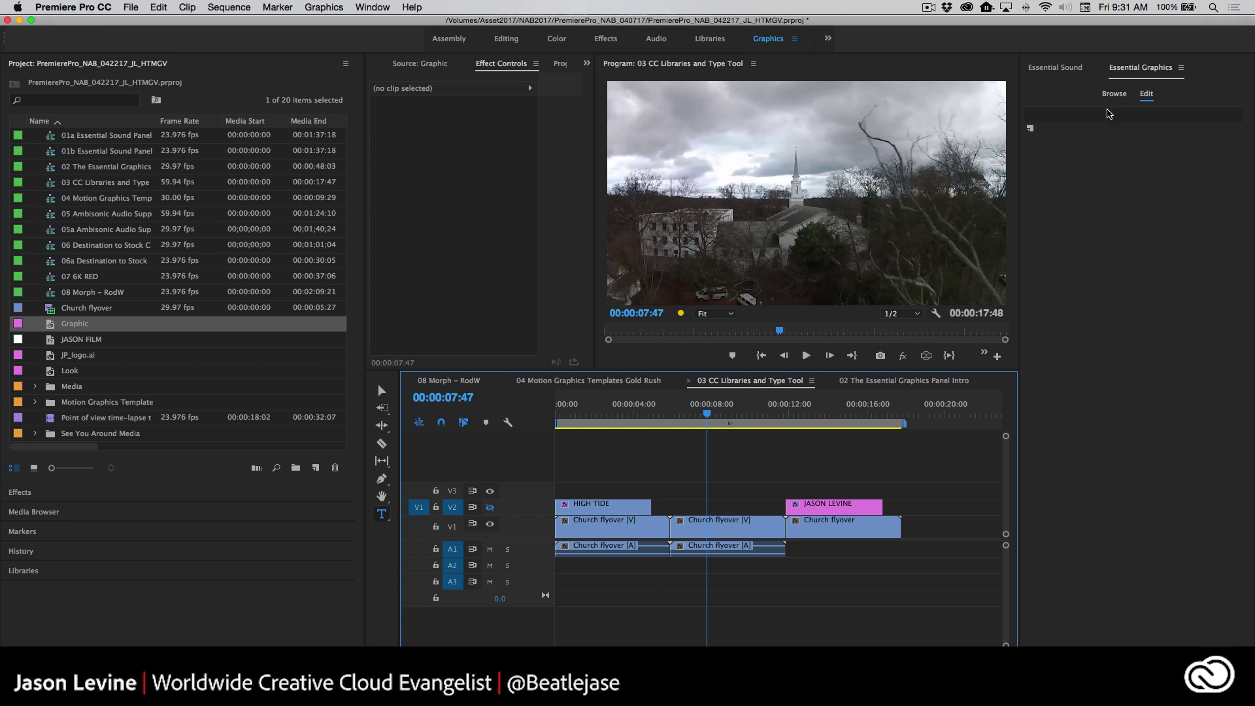
- Place News Lower Third Right on V3 above the church footage and scrub to preview it
left_click(1112, 94)
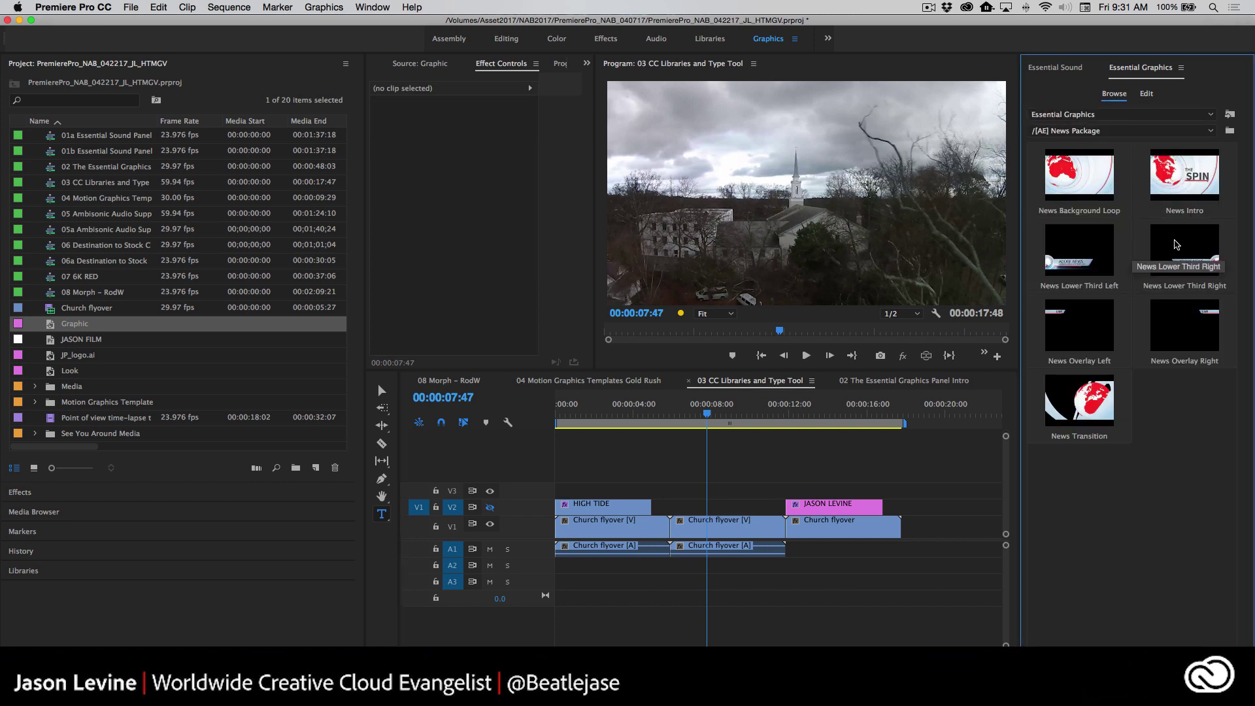
left_click_drag(1141, 255, 682, 492)
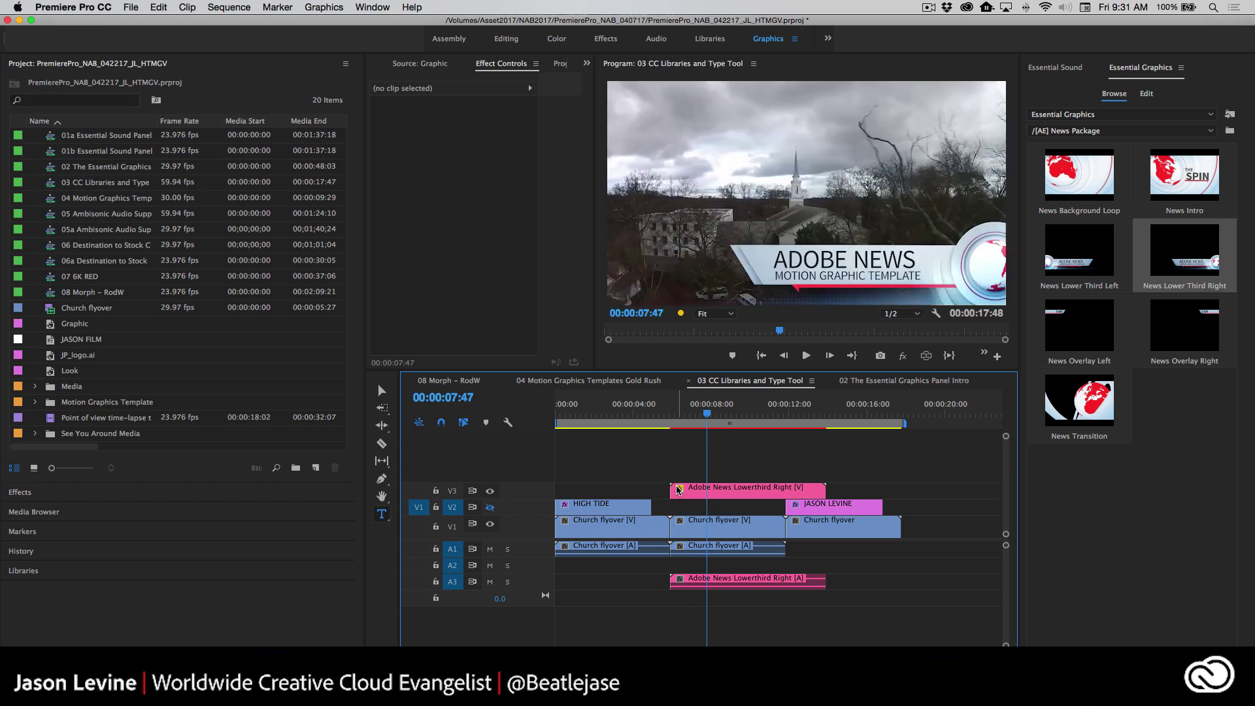
left_click(766, 492)
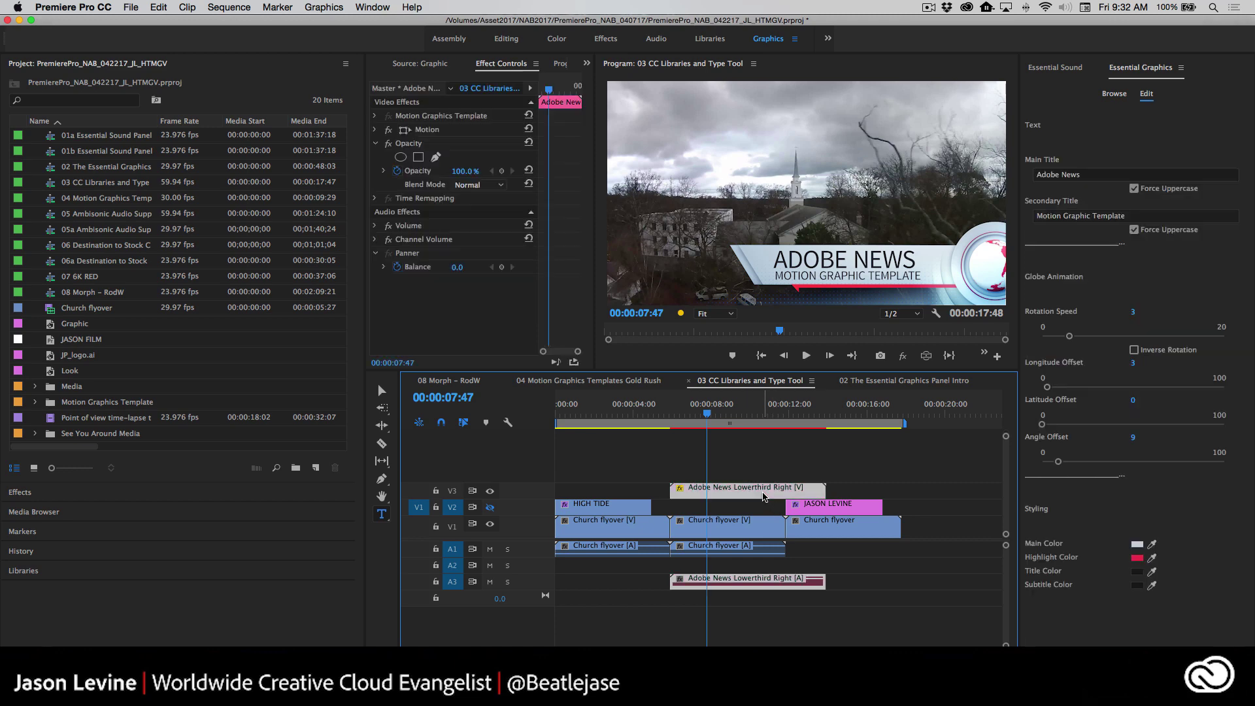
mouse_move(707, 418)
left_mouse_down()
mouse_move(669, 418)
mouse_move(697, 416)
mouse_move(683, 414)
left_mouse_up()
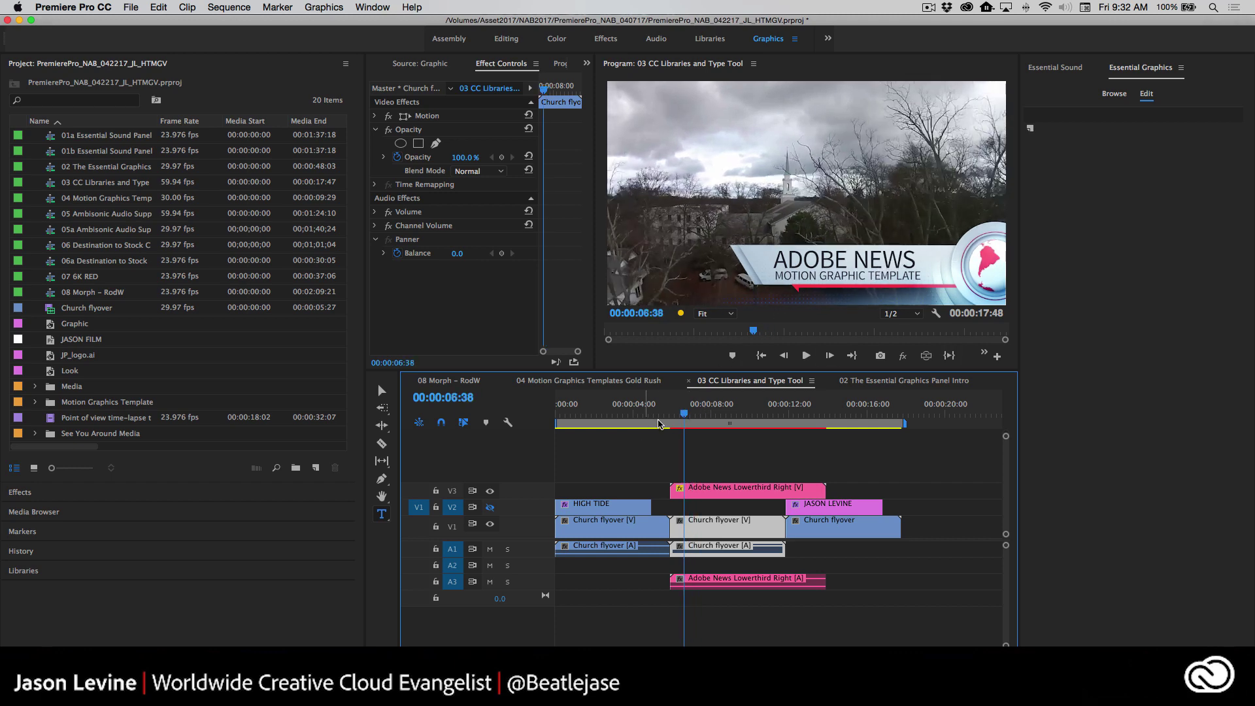
- Scrub through the Adobe News lower third and select its V3 clip to show its editable properties
left_click(669, 413)
left_click_drag(669, 414, 682, 415)
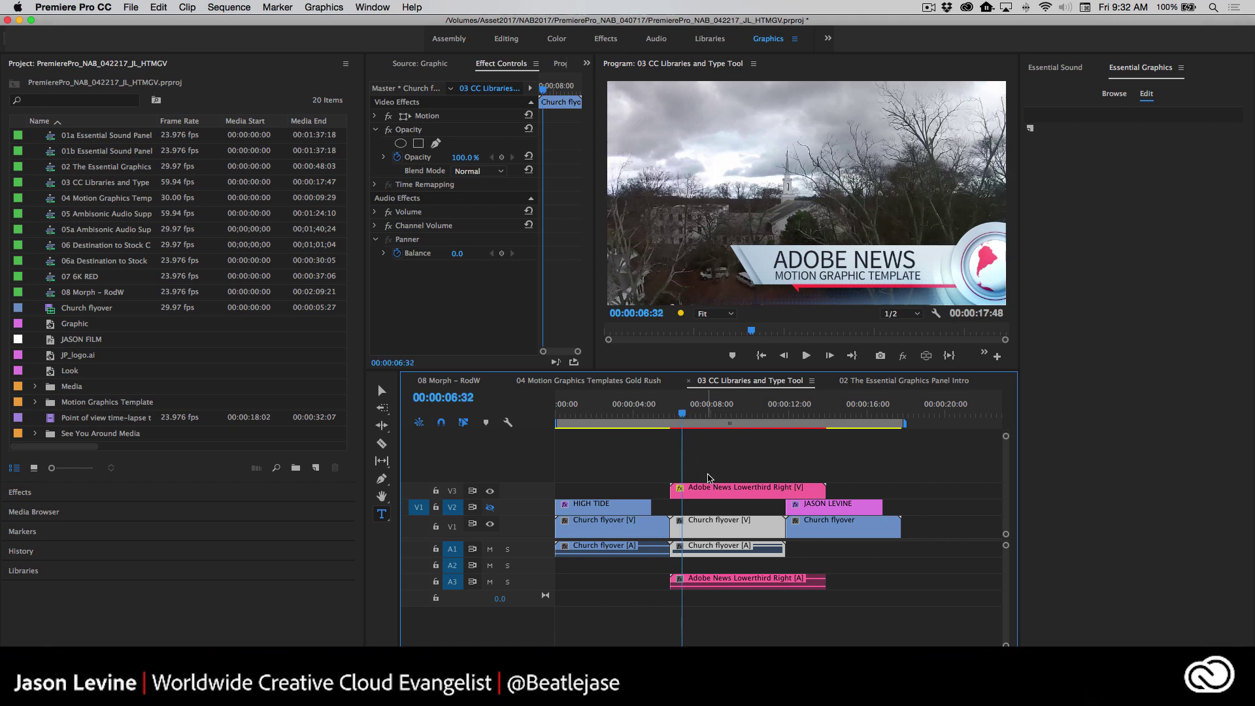
left_click(711, 498)
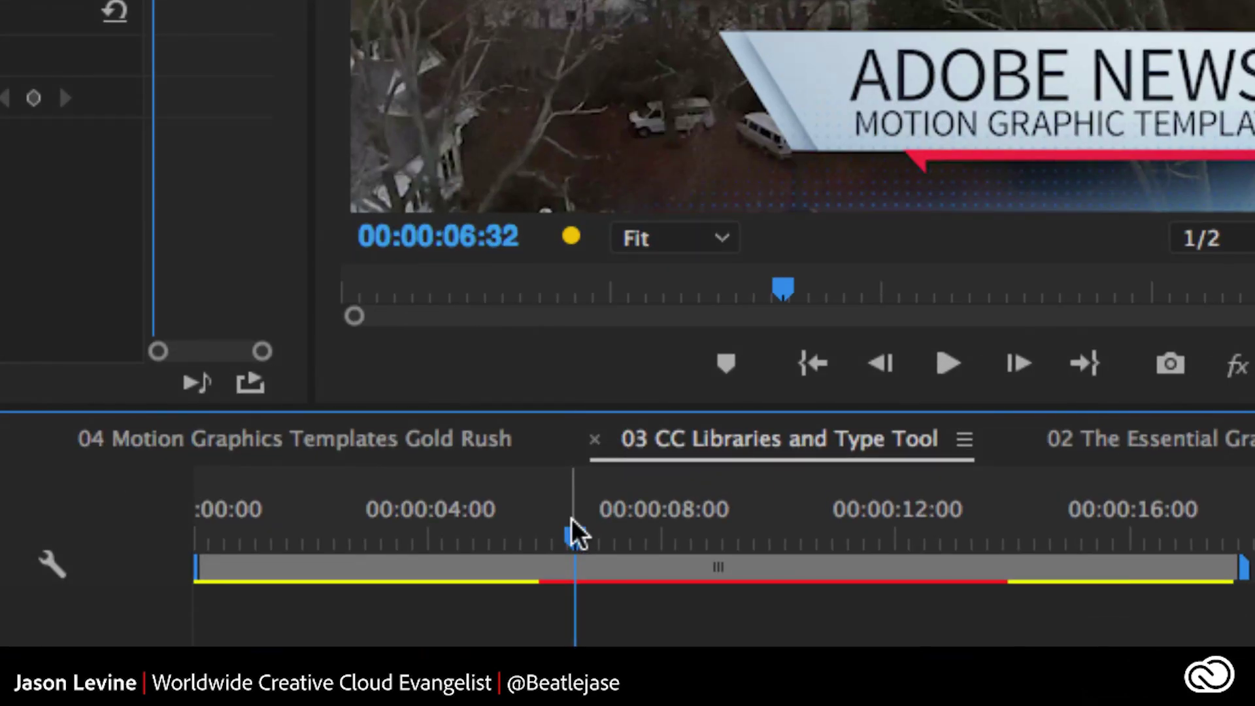
left_click_drag(680, 413, 698, 412)
left_click_drag(625, 537, 591, 538)
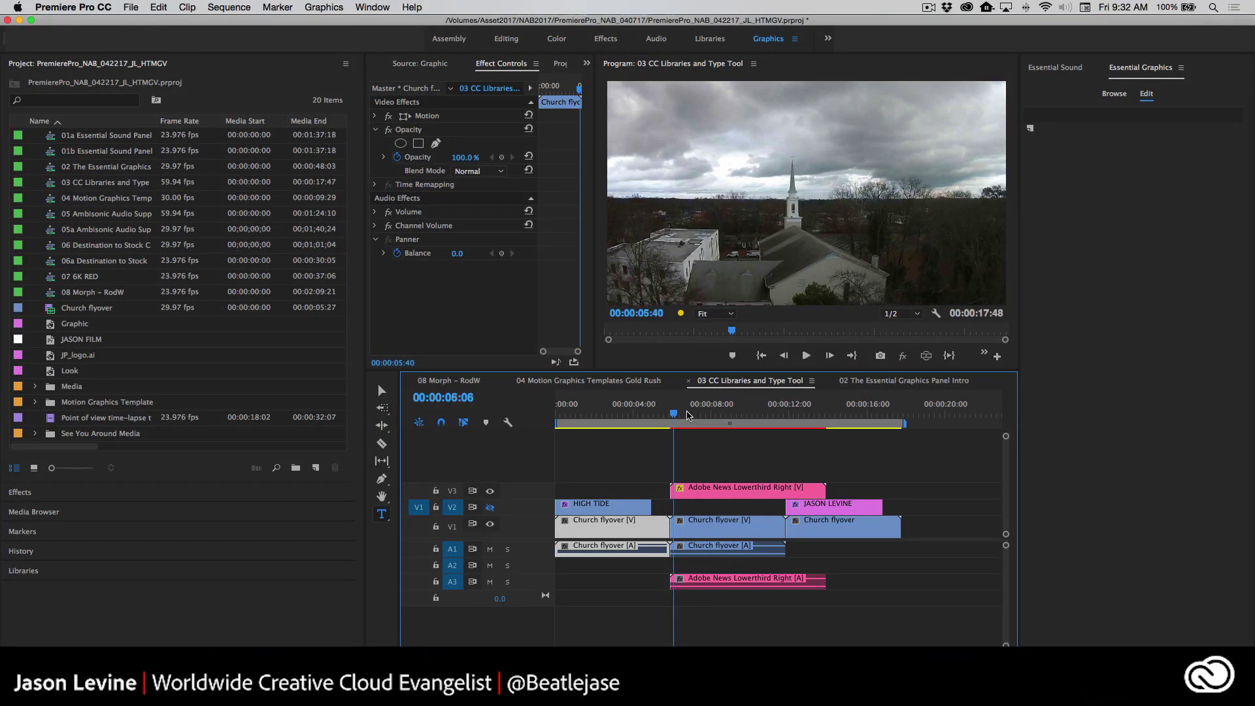
mouse_move(687, 415)
left_mouse_down()
mouse_move(676, 416)
mouse_move(688, 416)
left_mouse_up()
left_click(711, 486)
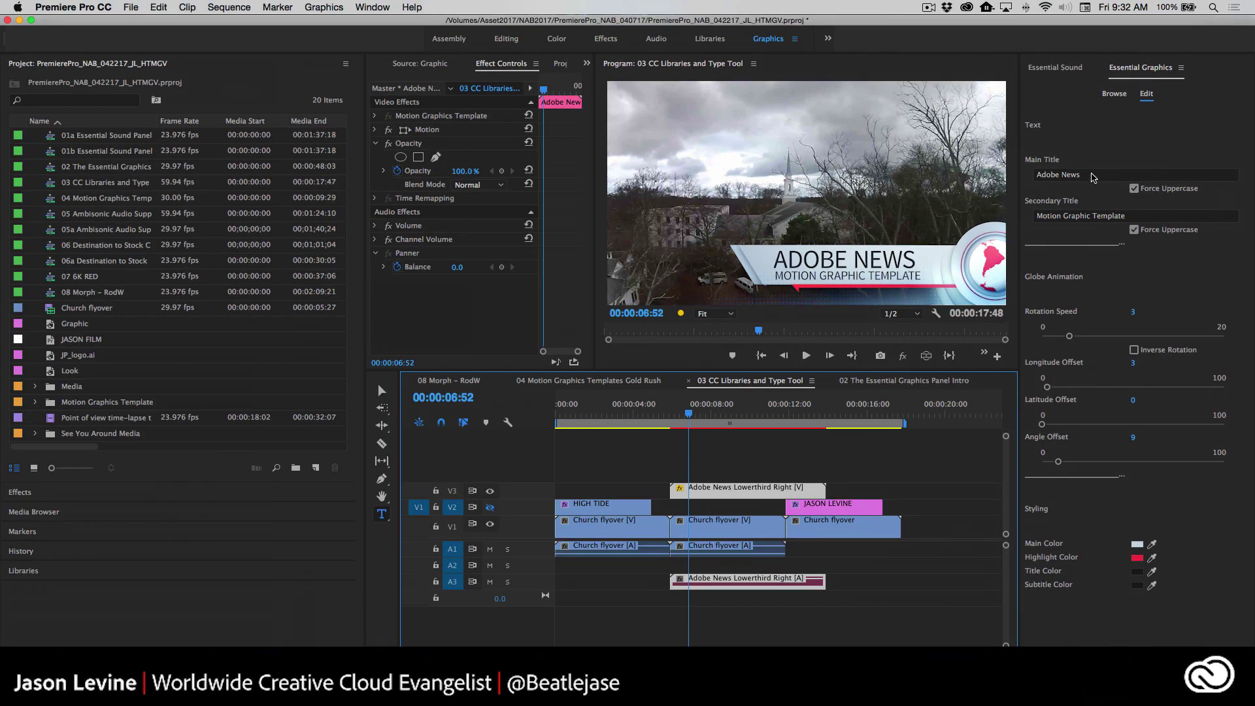
- Set the main title to the presenter's name and the secondary title to 'LIVE on Facebook' without Force Uppercase
left_click(1093, 175)
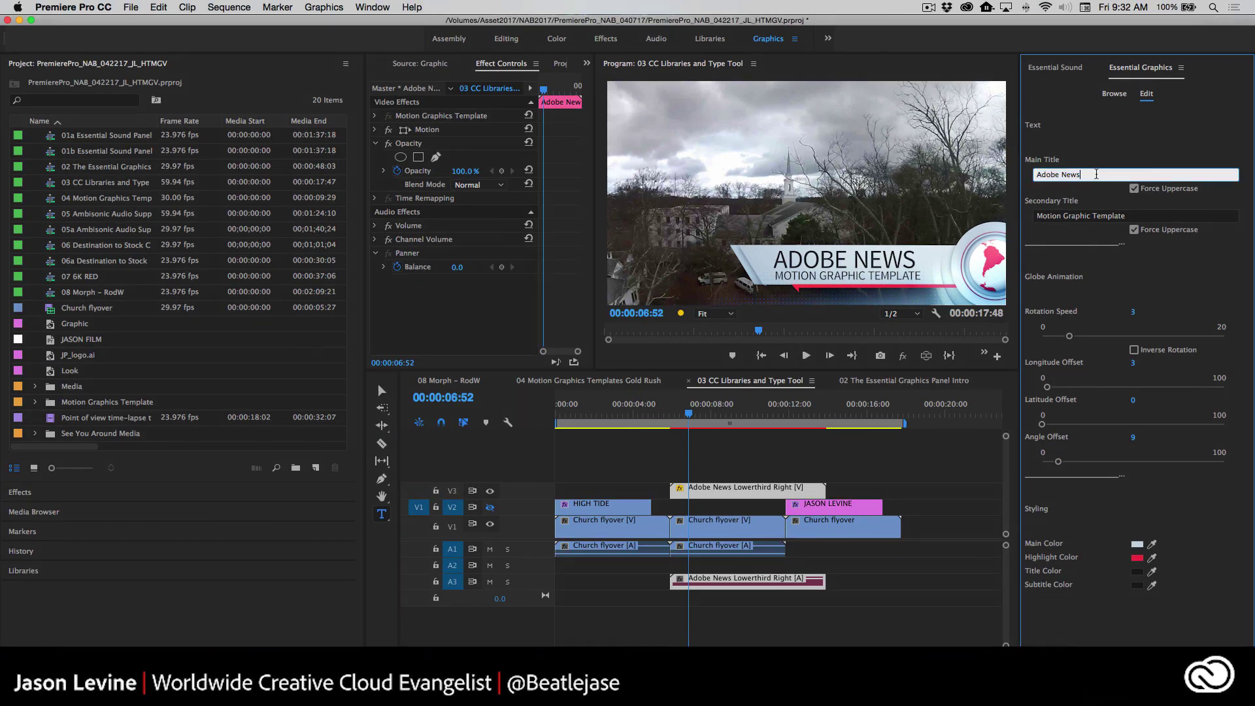
type("JASON LEVINE")
left_click(1139, 218)
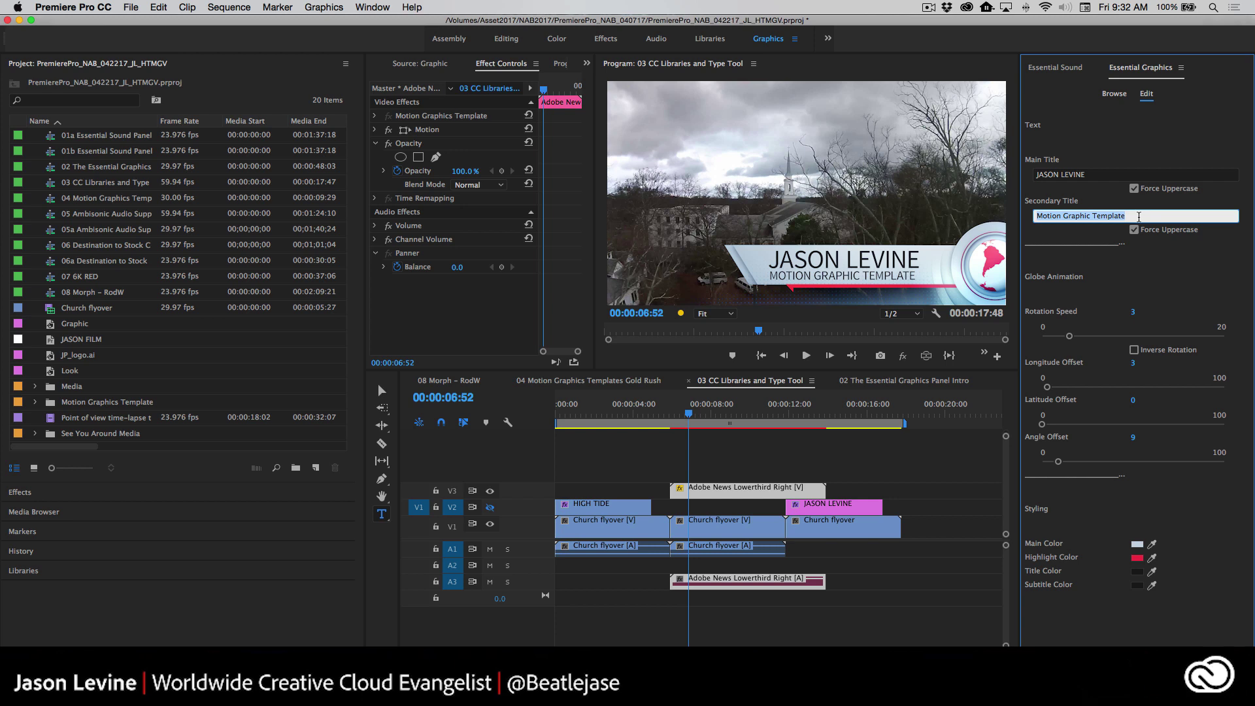
type("LIVE ON Facebook")
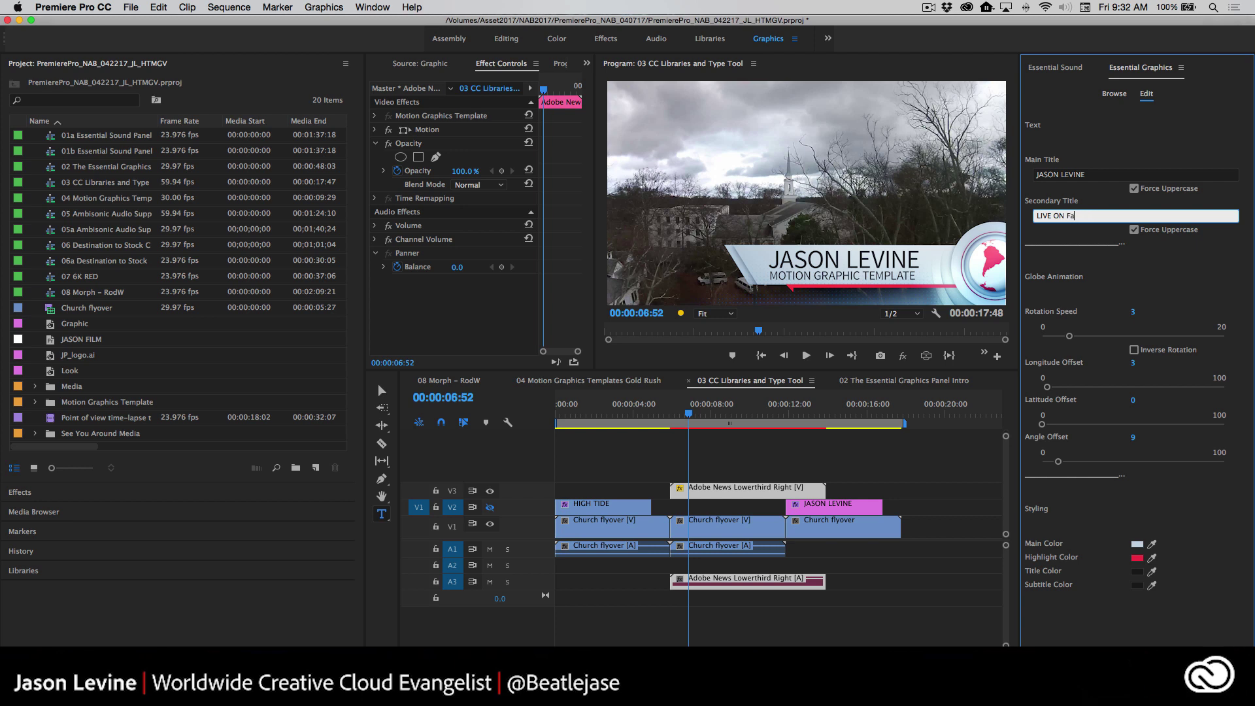
left_click(1063, 217)
key("BackSpace")
key("BackSpace")
left_click(1134, 230)
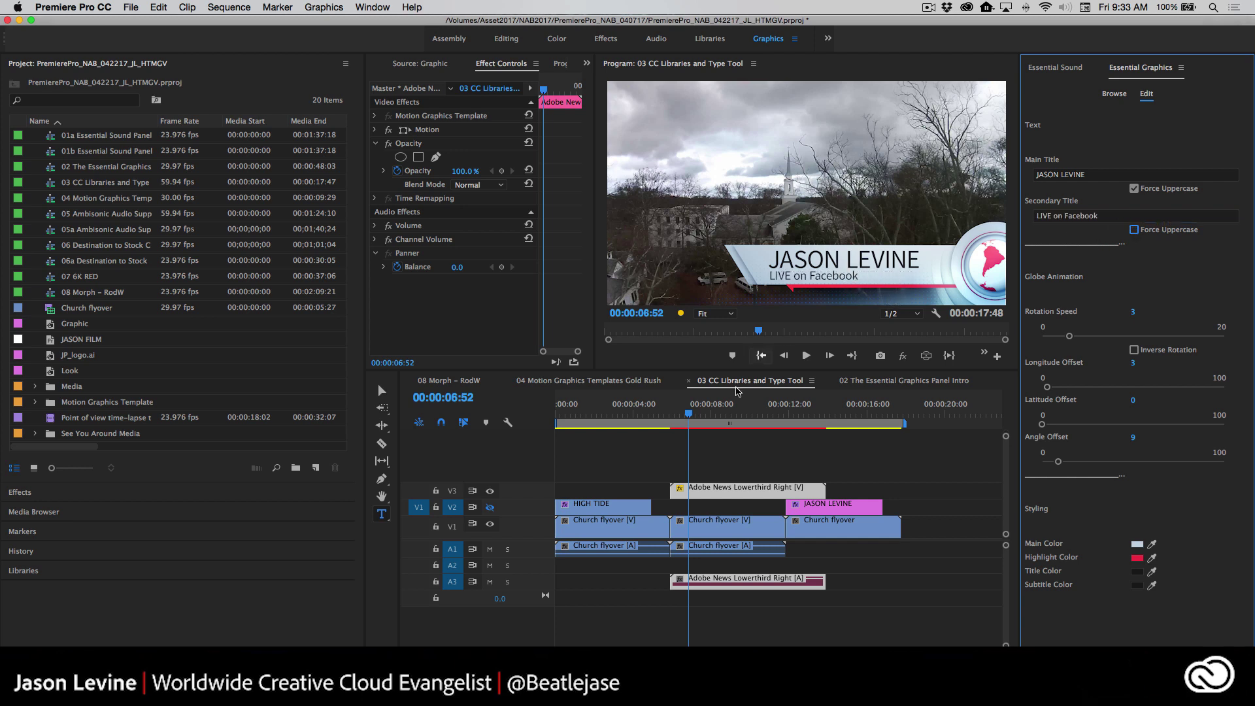
- Raise the globe's Longitude Offset to 7 and Latitude Offset to 24
left_click_drag(689, 412, 681, 419)
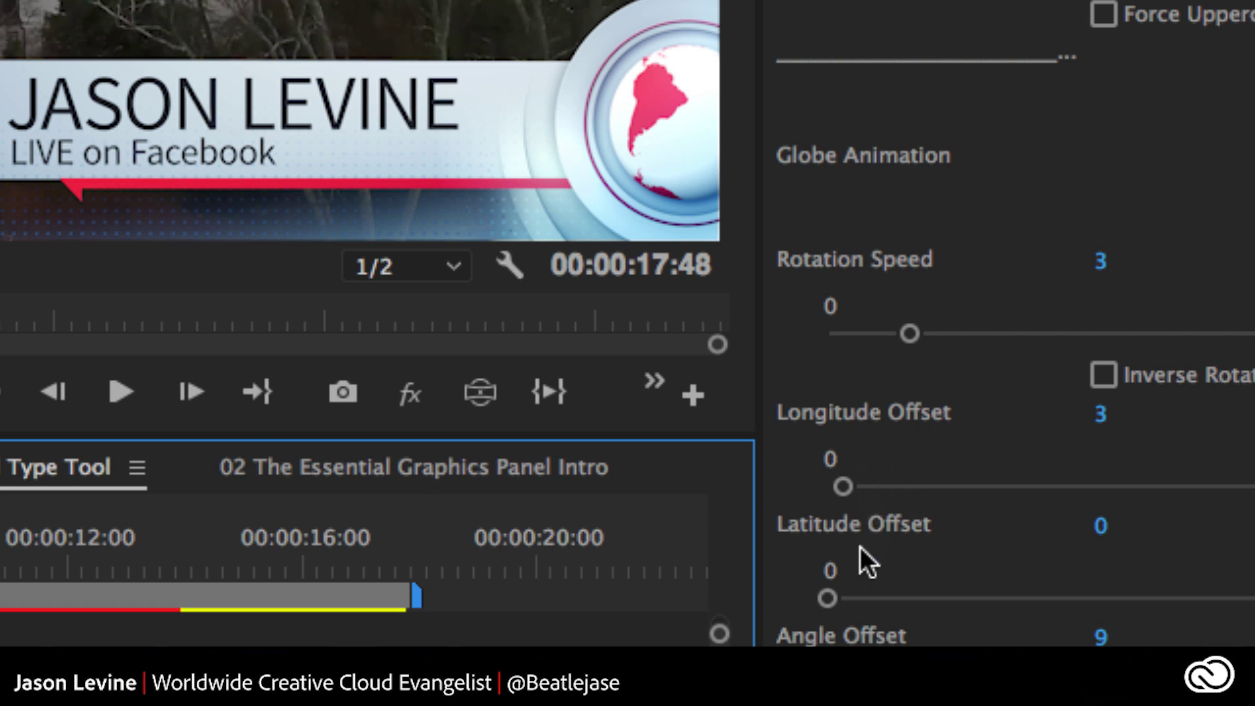
mouse_move(848, 489)
left_mouse_down()
mouse_move(969, 490)
mouse_move(849, 493)
mouse_move(864, 489)
left_mouse_up()
left_click_drag(827, 590, 973, 611)
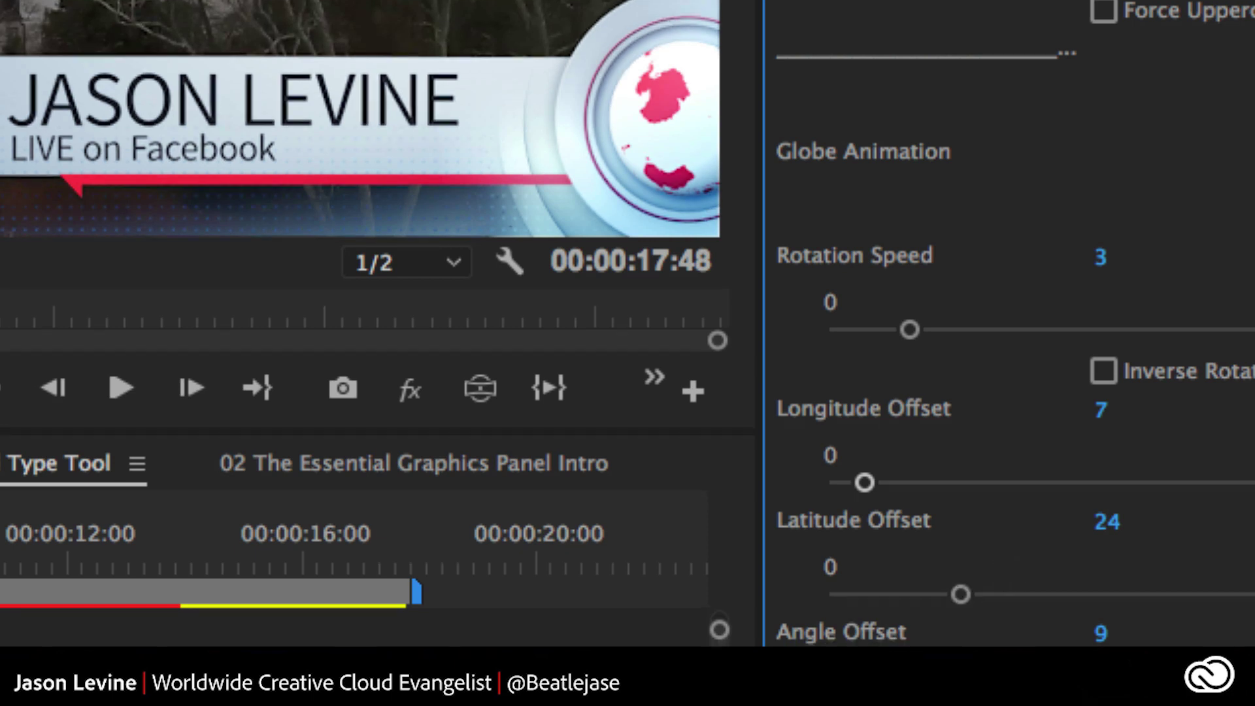
- Raise the globe's Angle Offset to 14
mouse_move(879, 690)
left_mouse_down()
mouse_move(1003, 690)
mouse_move(878, 690)
mouse_move(949, 690)
mouse_move(903, 690)
left_mouse_up()
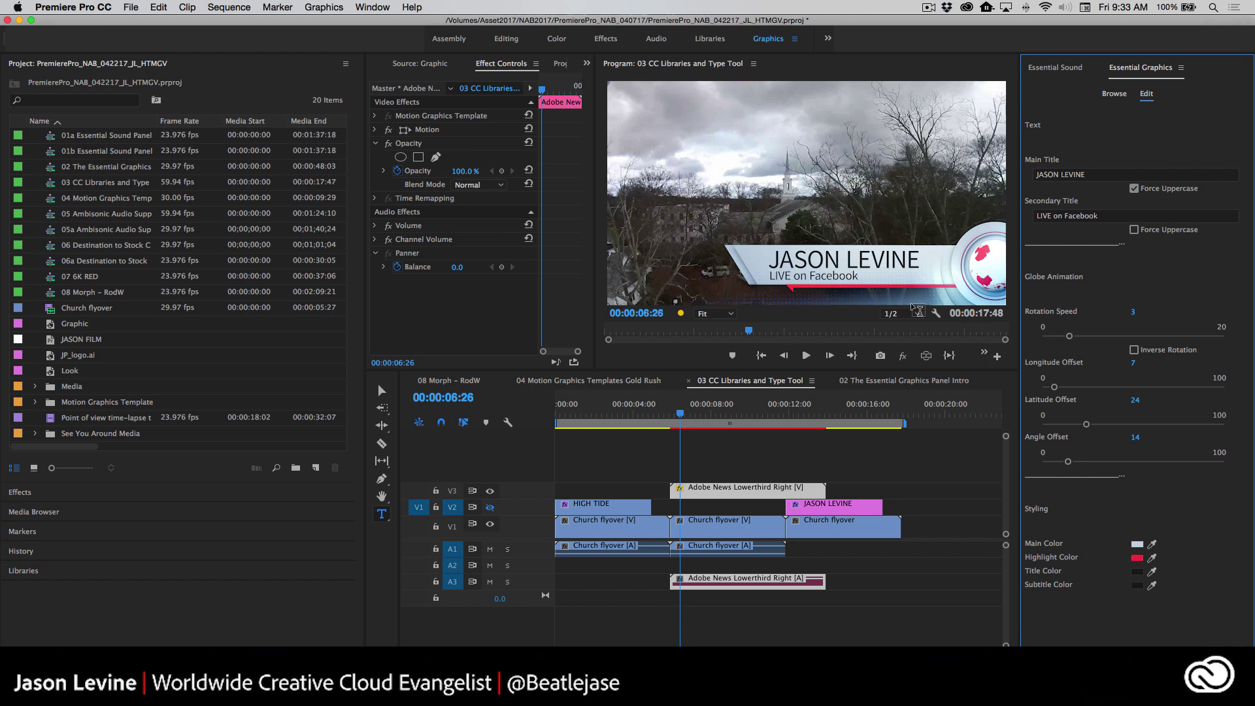
- Change the lower third's Highlight Color from red to a dark green
left_click(1137, 559)
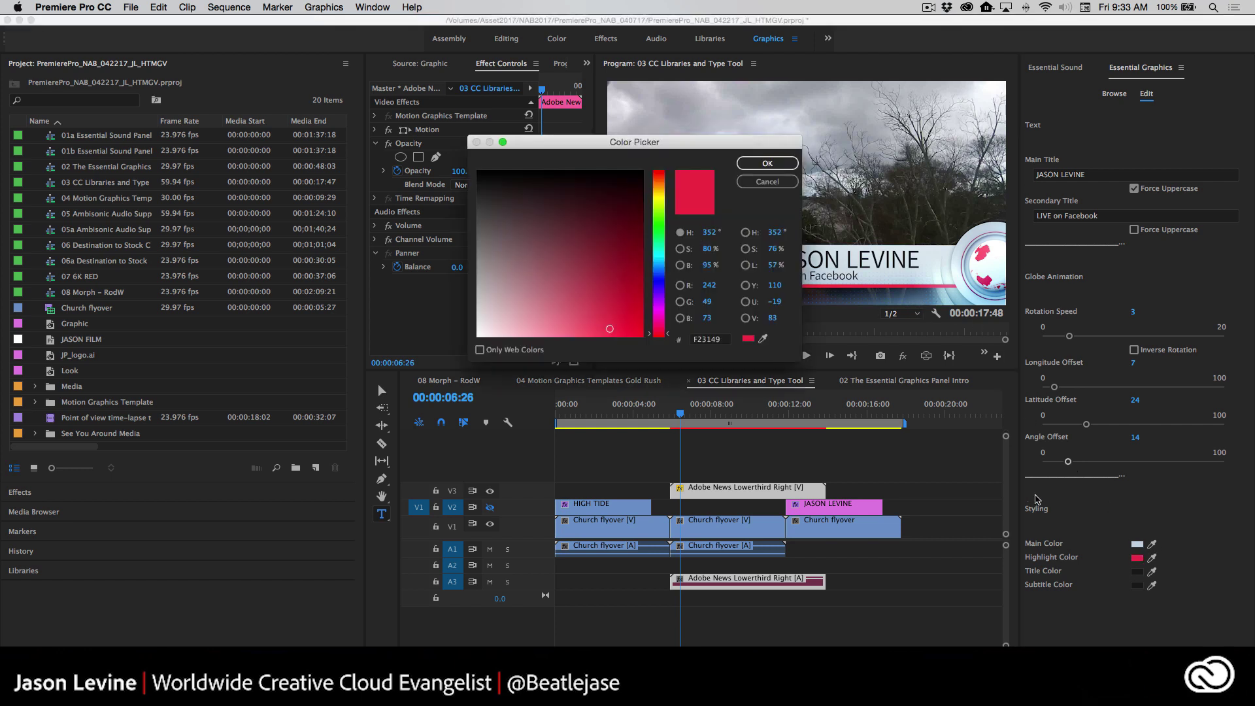
left_click(660, 224)
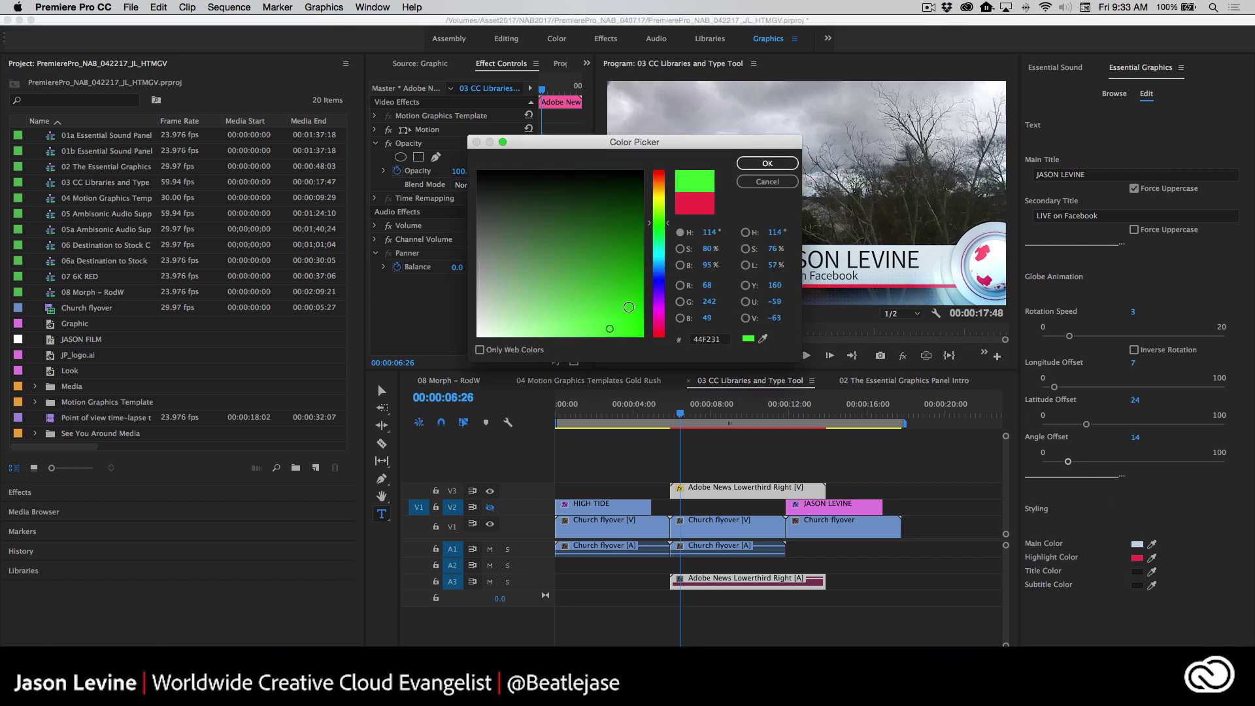
mouse_move(607, 332)
left_mouse_down()
mouse_move(602, 208)
mouse_move(602, 218)
left_mouse_up()
left_click(762, 163)
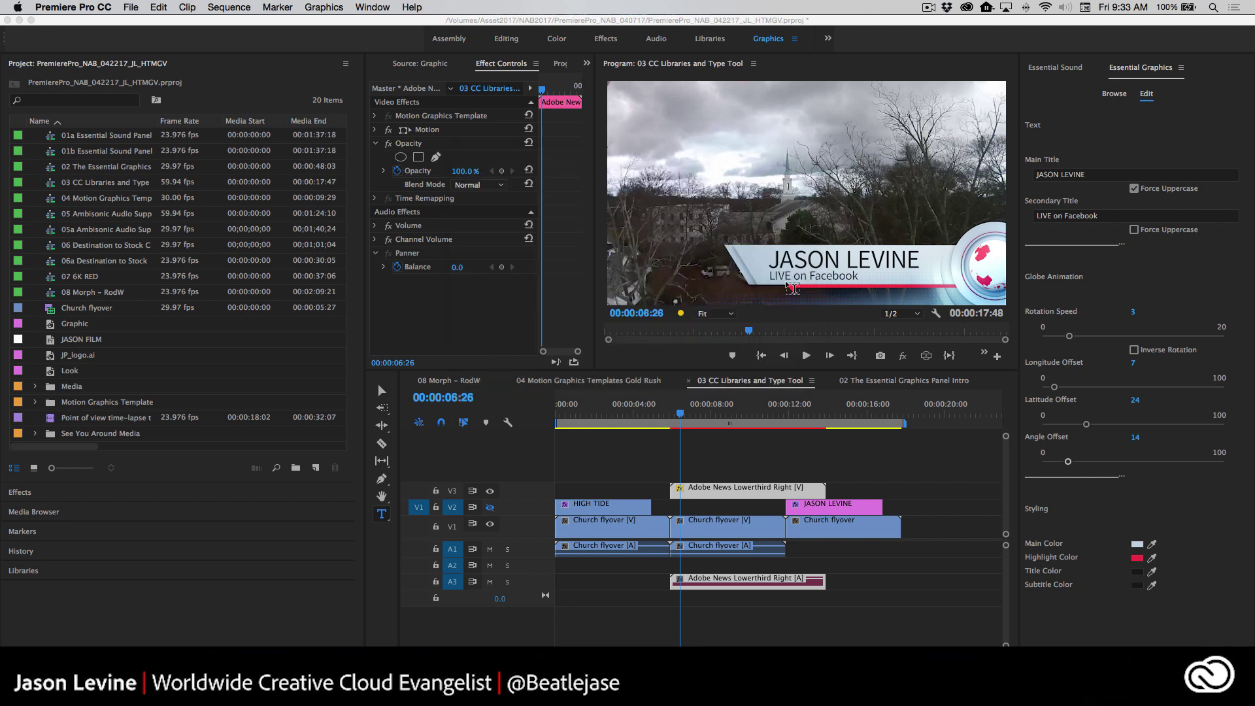
- Scrub and play the lower third to preview the green highlight
left_click_drag(680, 413, 692, 414)
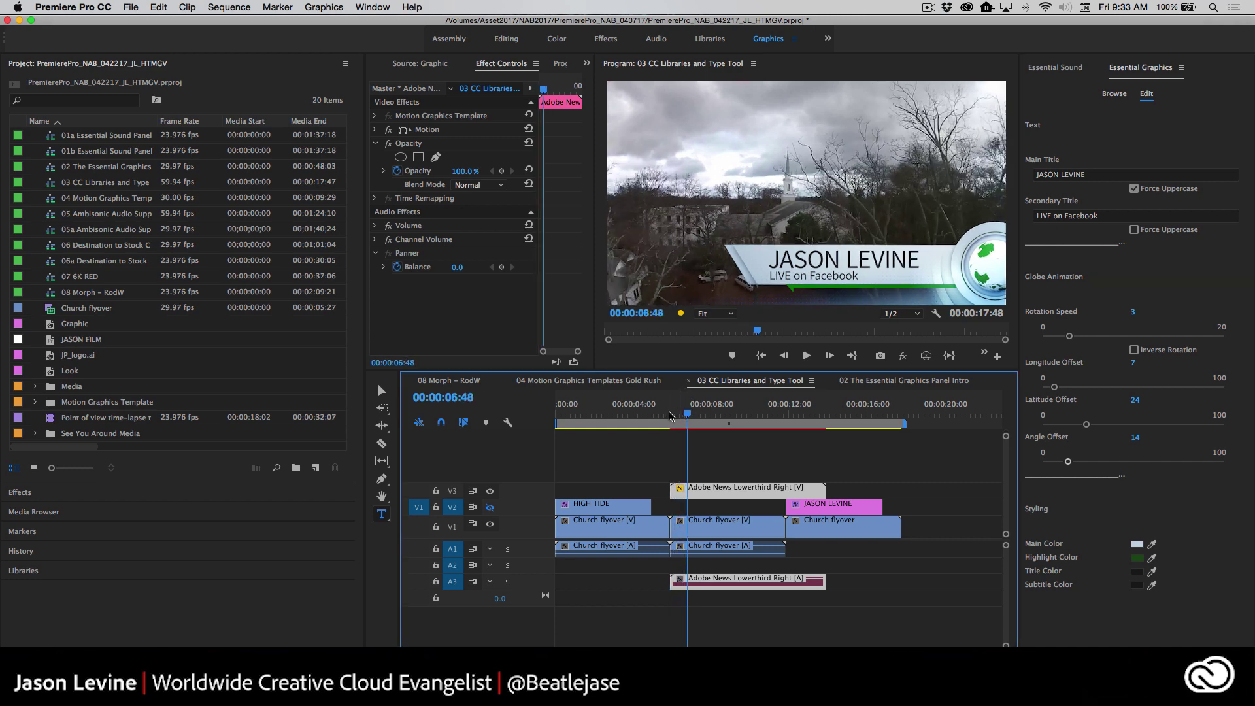
left_click_drag(686, 413, 681, 414)
key("space")
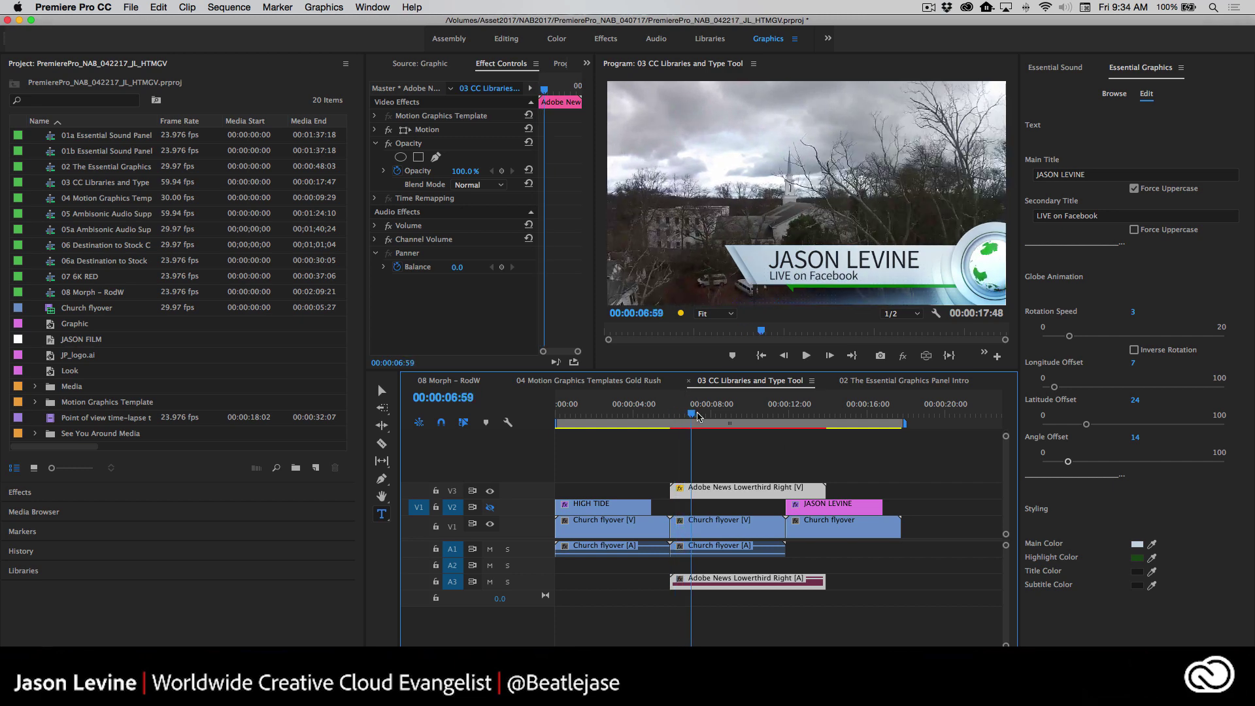
key("space")
left_click(689, 416)
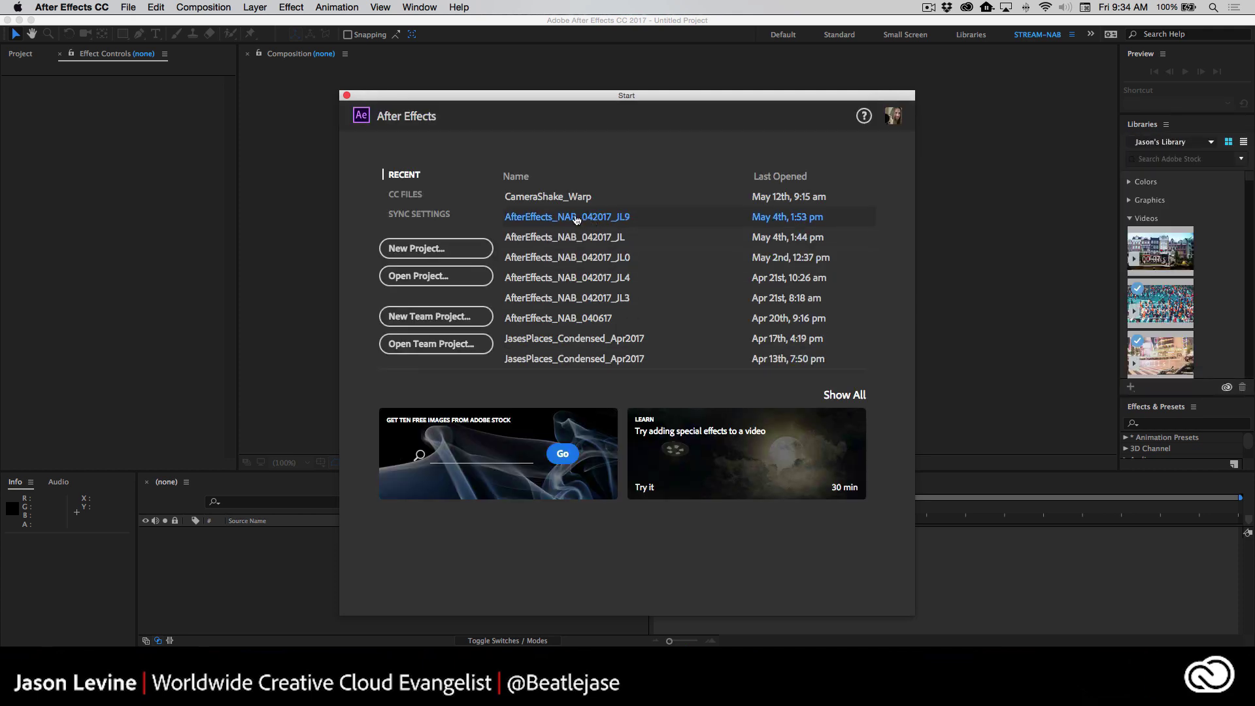
- Open the recent project AfterEffects_NAB_042017_JL from the After Effects Start screen
left_click(572, 238)
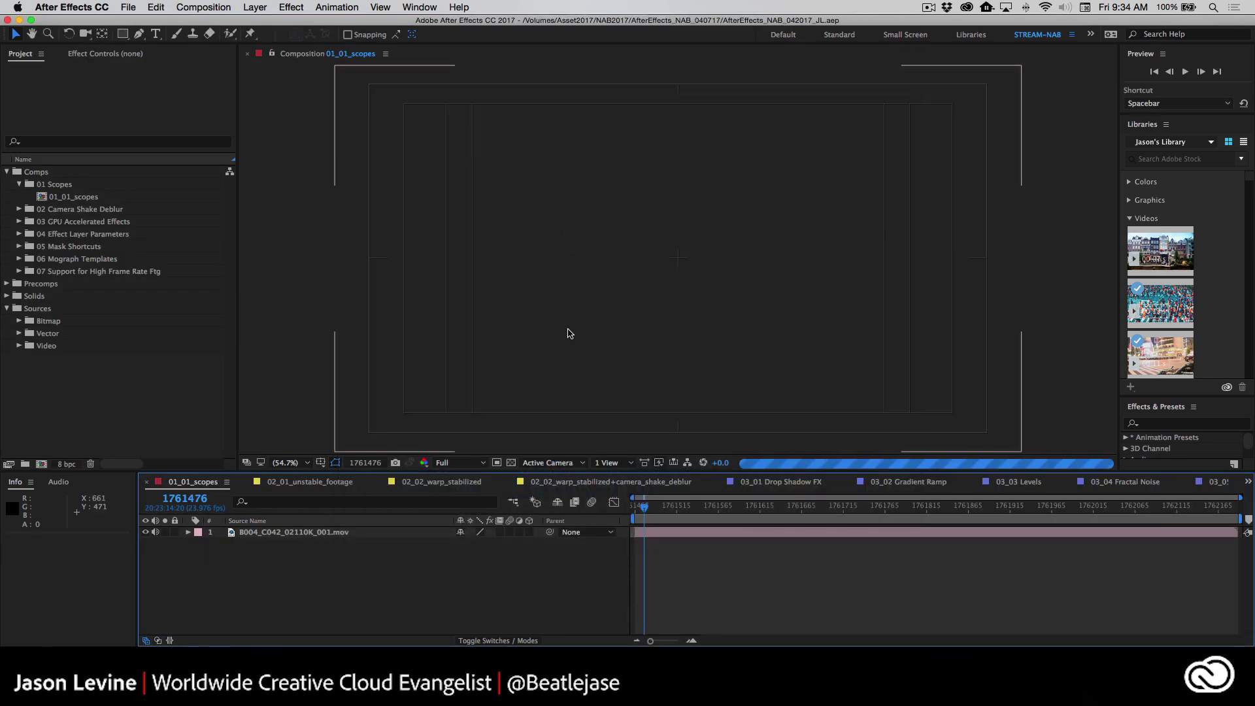
scroll(750, 483, "down", 10)
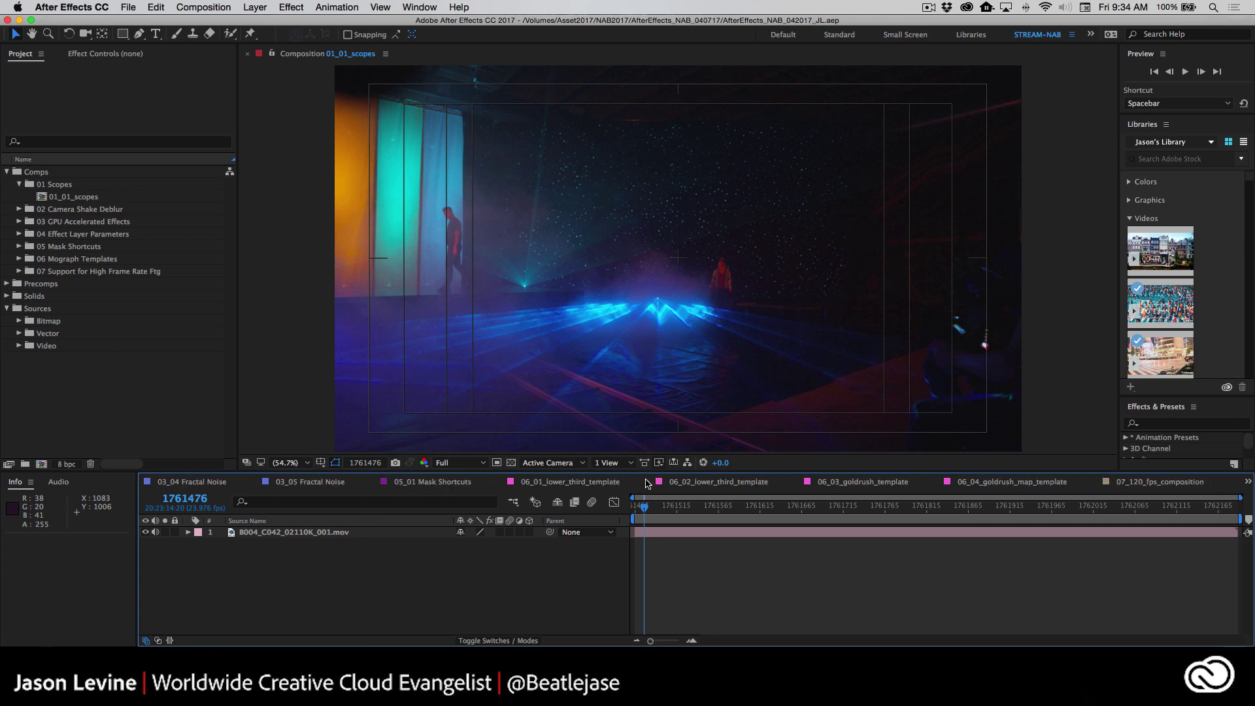
- Open 06_01_lower_third_template, change workspace, and set it as the Essential Graphics master composition
left_click(646, 483)
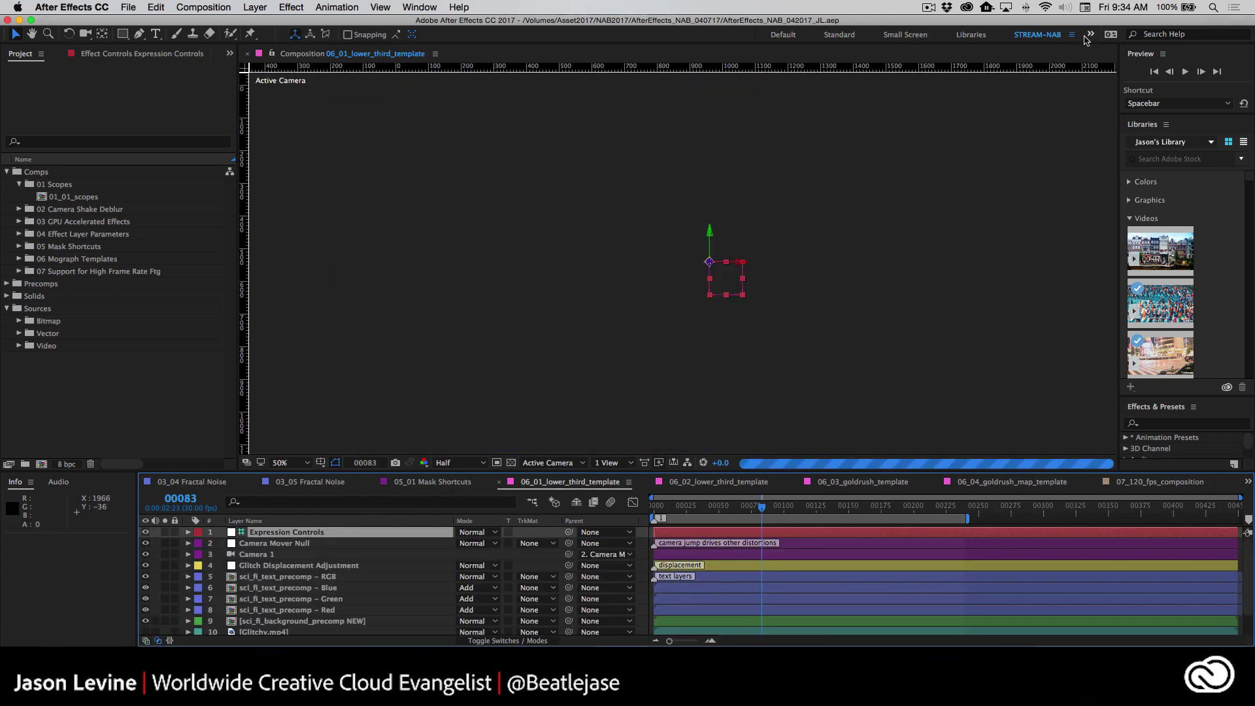
left_click(1089, 35)
left_click(1111, 106)
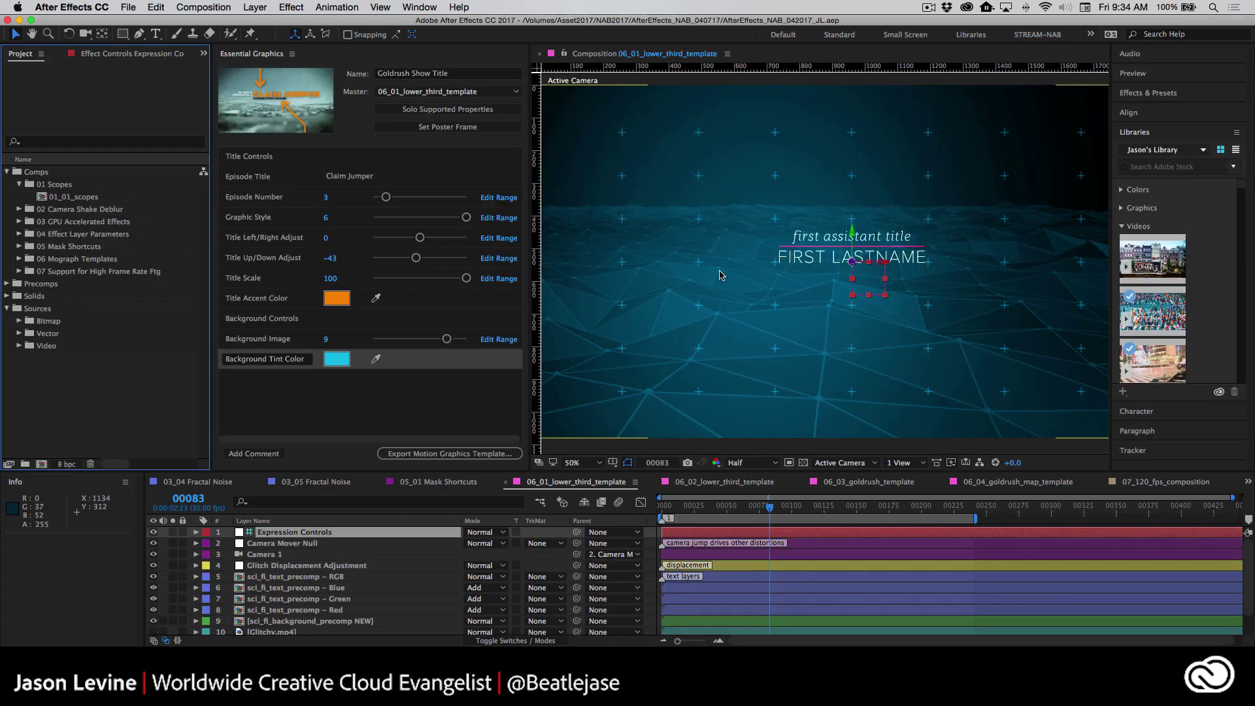
left_click(469, 89)
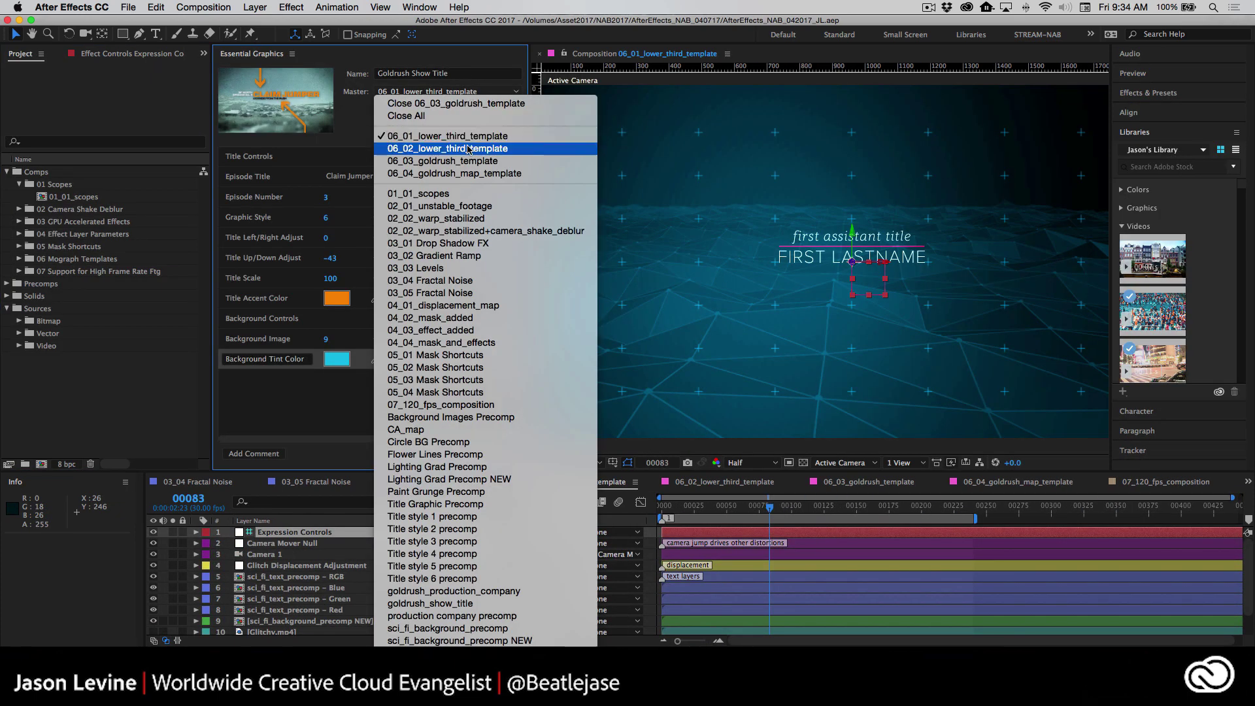
left_click(469, 148)
left_click(459, 92)
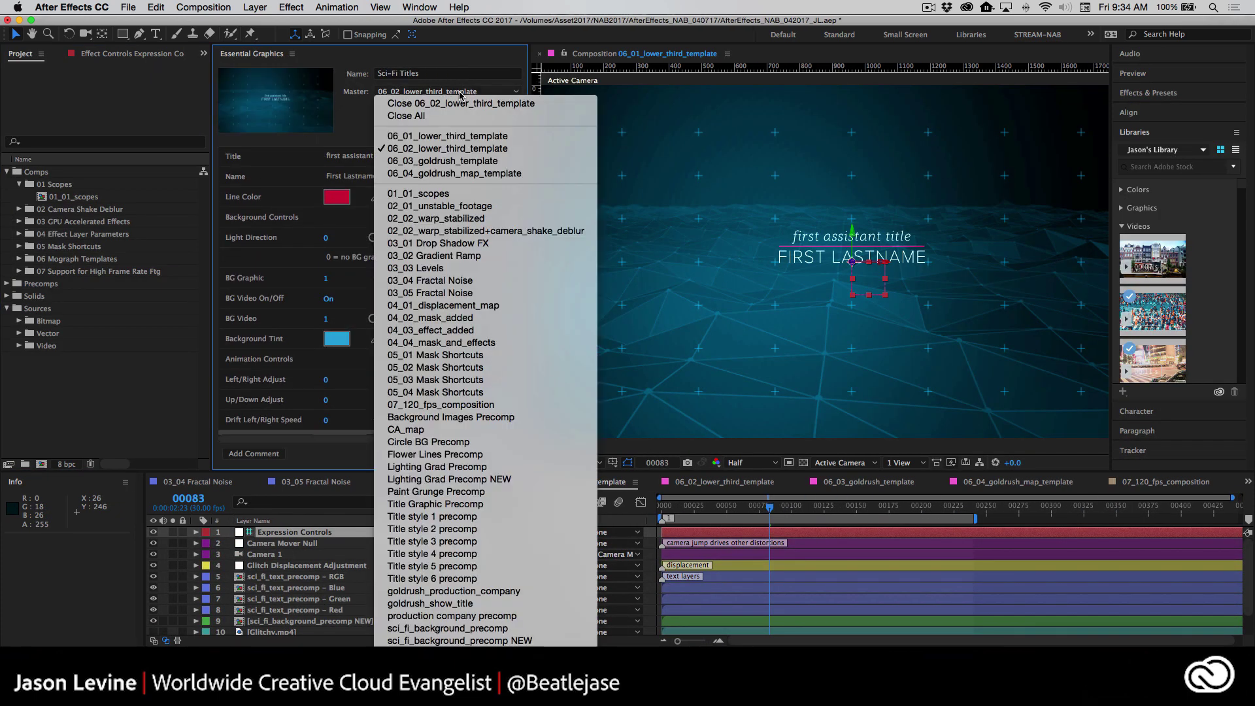
left_click(447, 136)
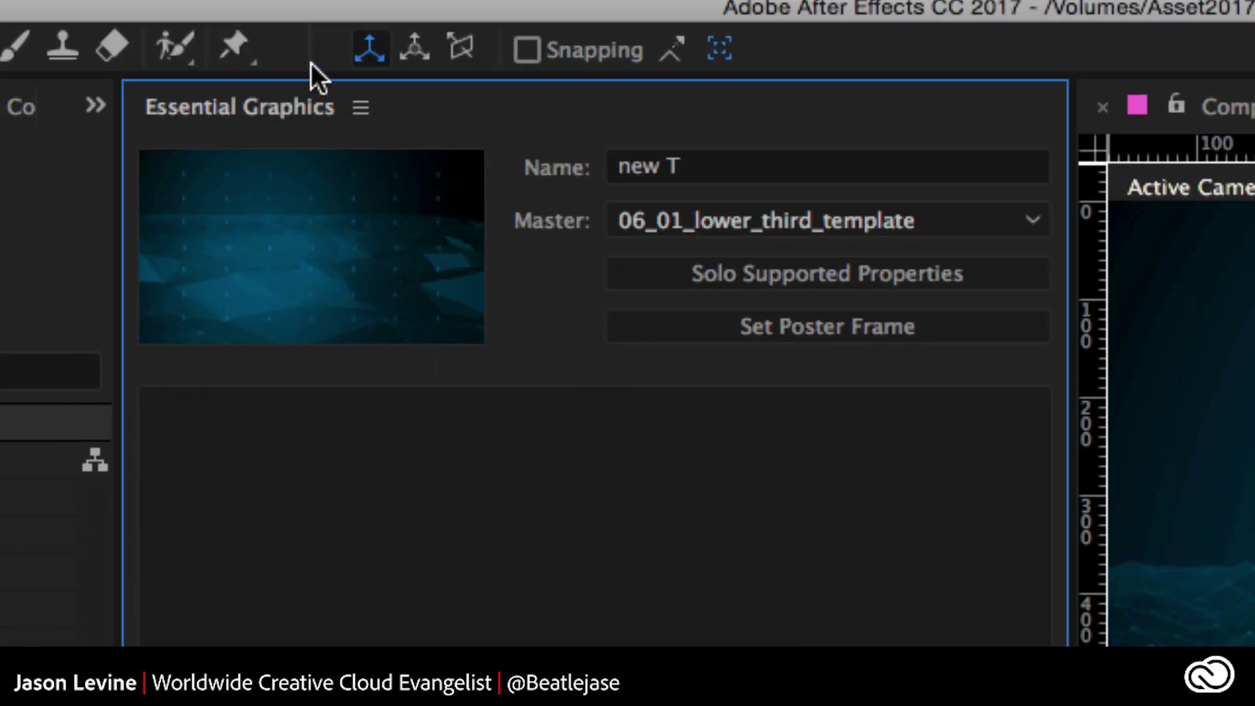
- Rename the Essential Graphics template from 'new T' to CHURCH INTRO
left_click(689, 165)
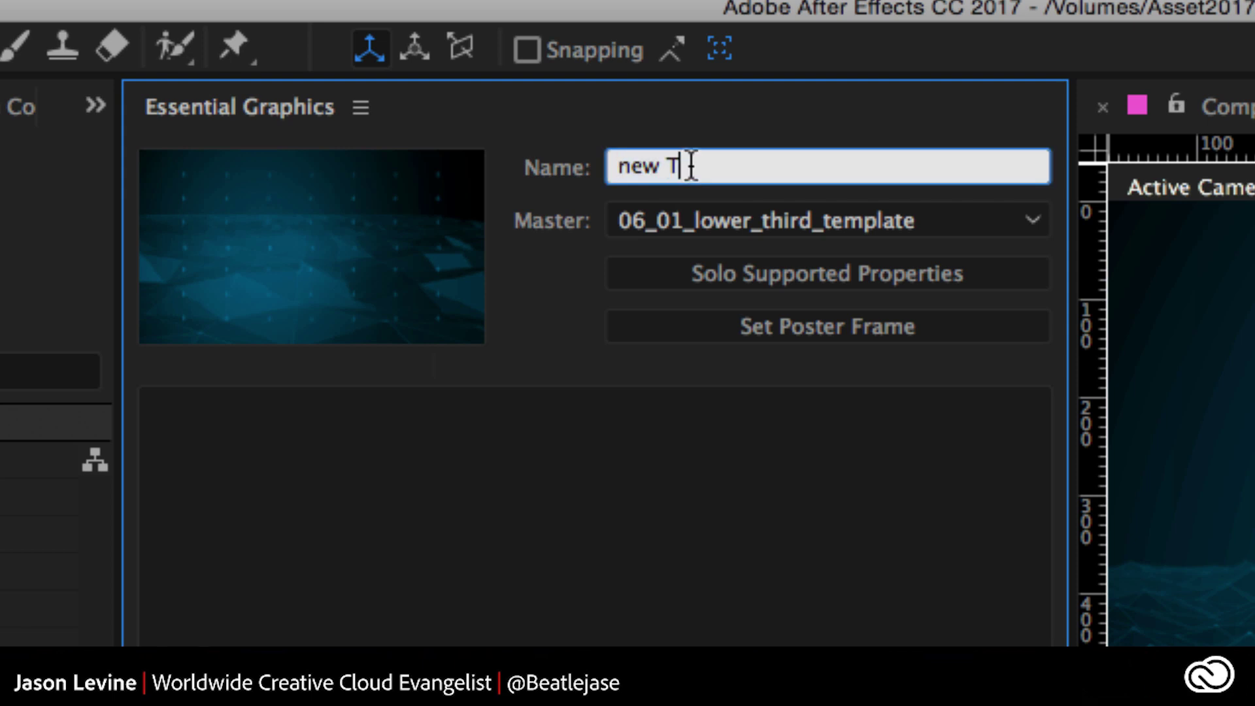
key("super+a")
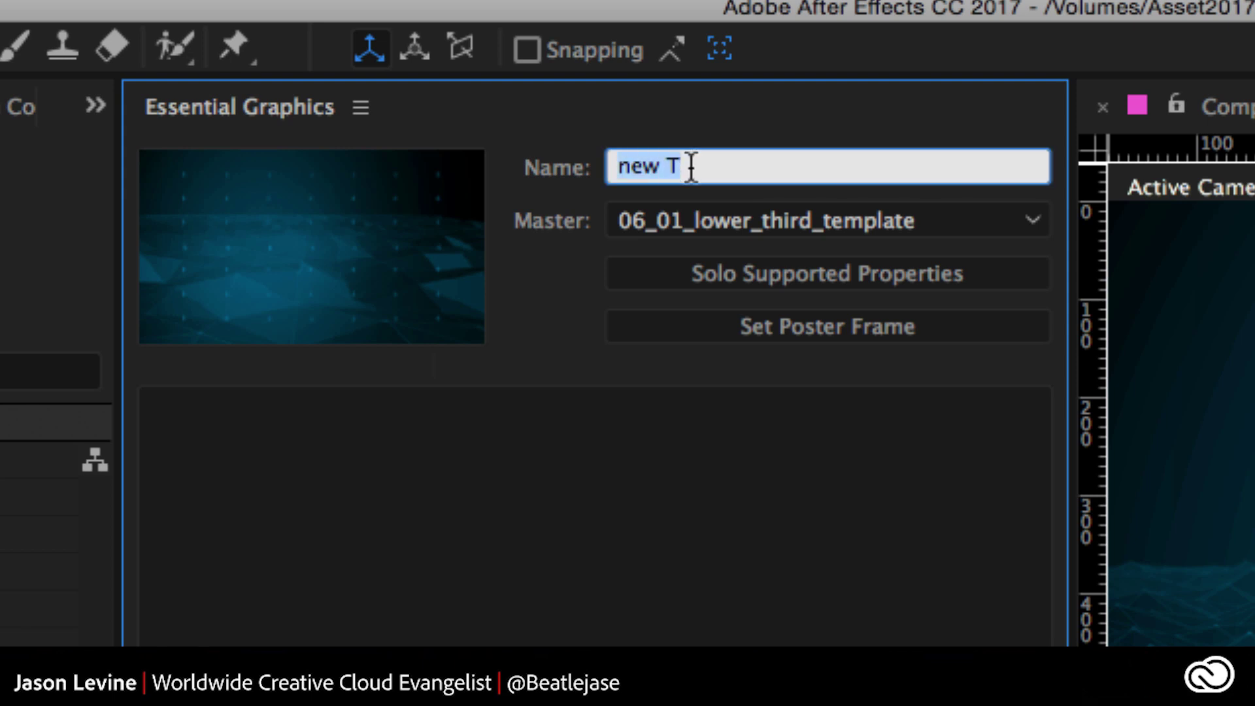
type("CHURCH IN")
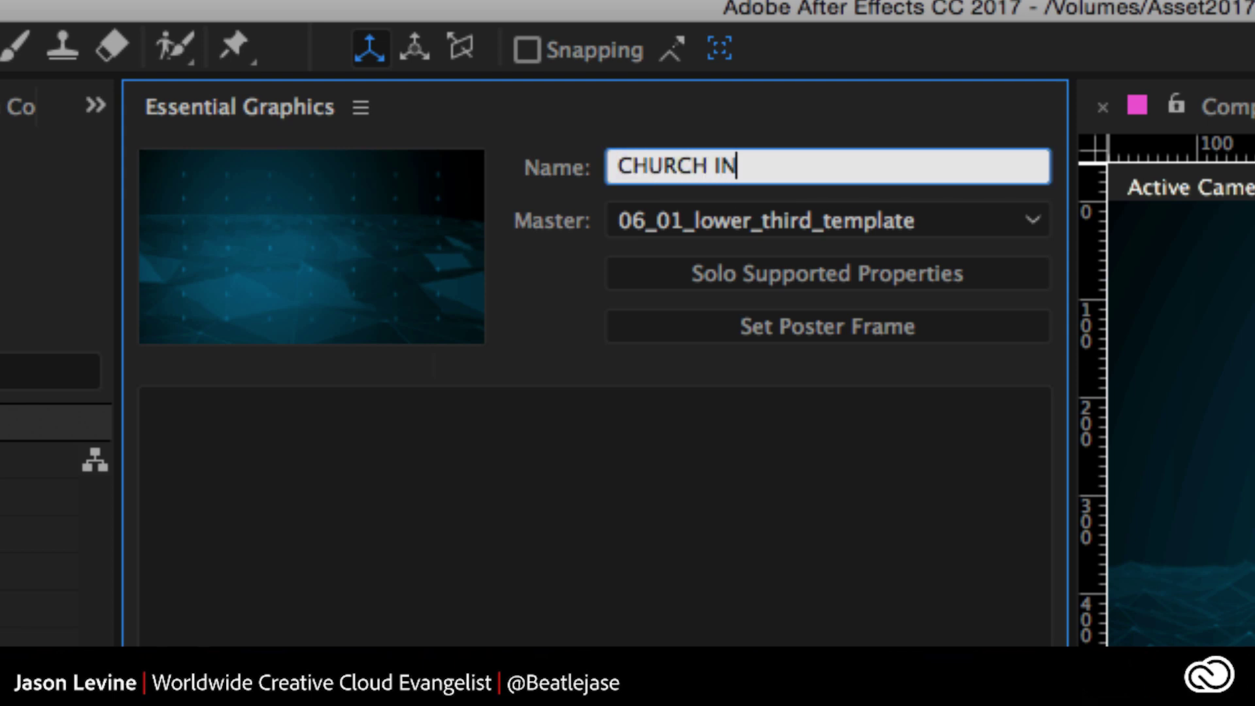
type("TRO")
left_click(591, 280)
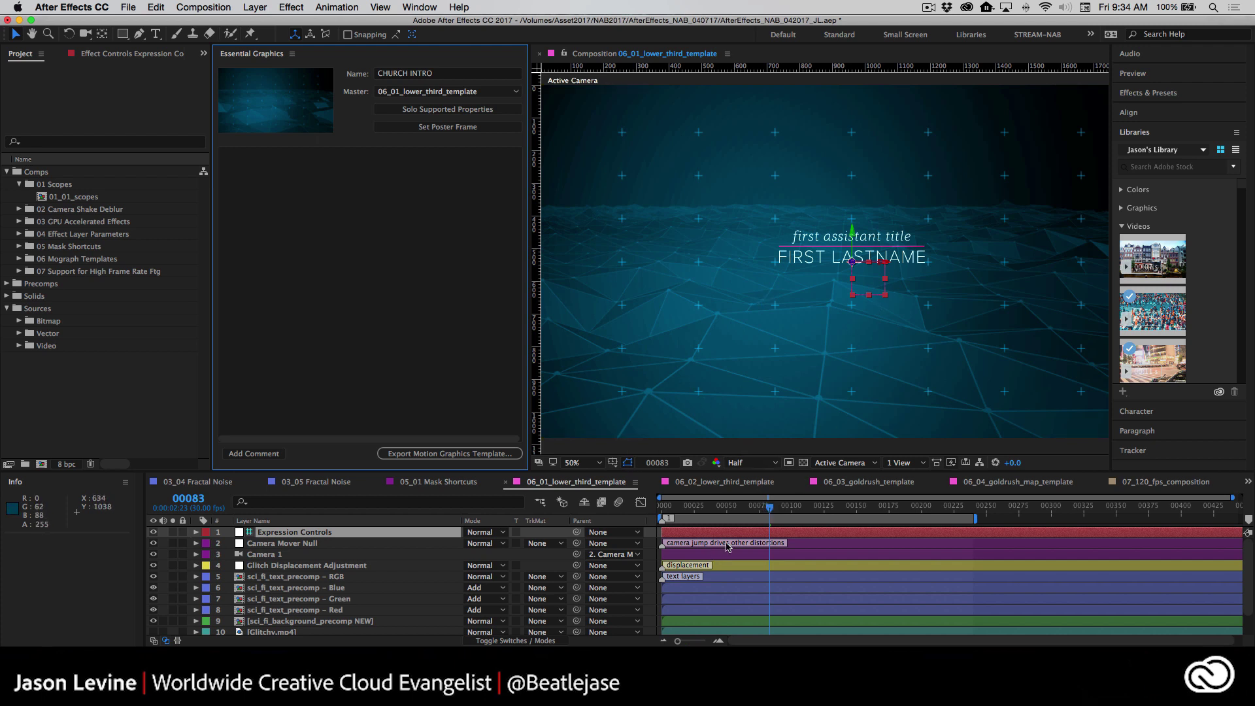
- Move the current time back to about frame 70, solo supported properties, and reveal the title and name layers
mouse_move(770, 509)
left_mouse_down()
mouse_move(697, 508)
mouse_move(836, 508)
mouse_move(718, 500)
mouse_move(766, 496)
mouse_move(755, 496)
left_mouse_up()
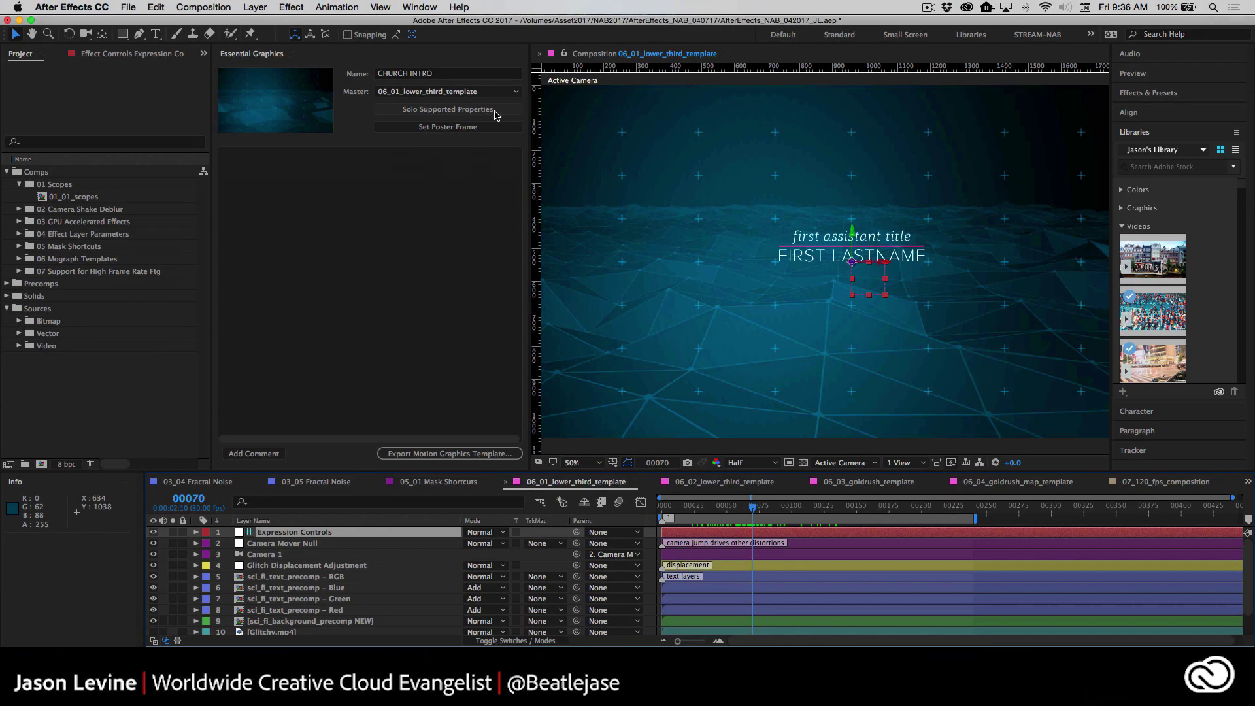
left_click(494, 111)
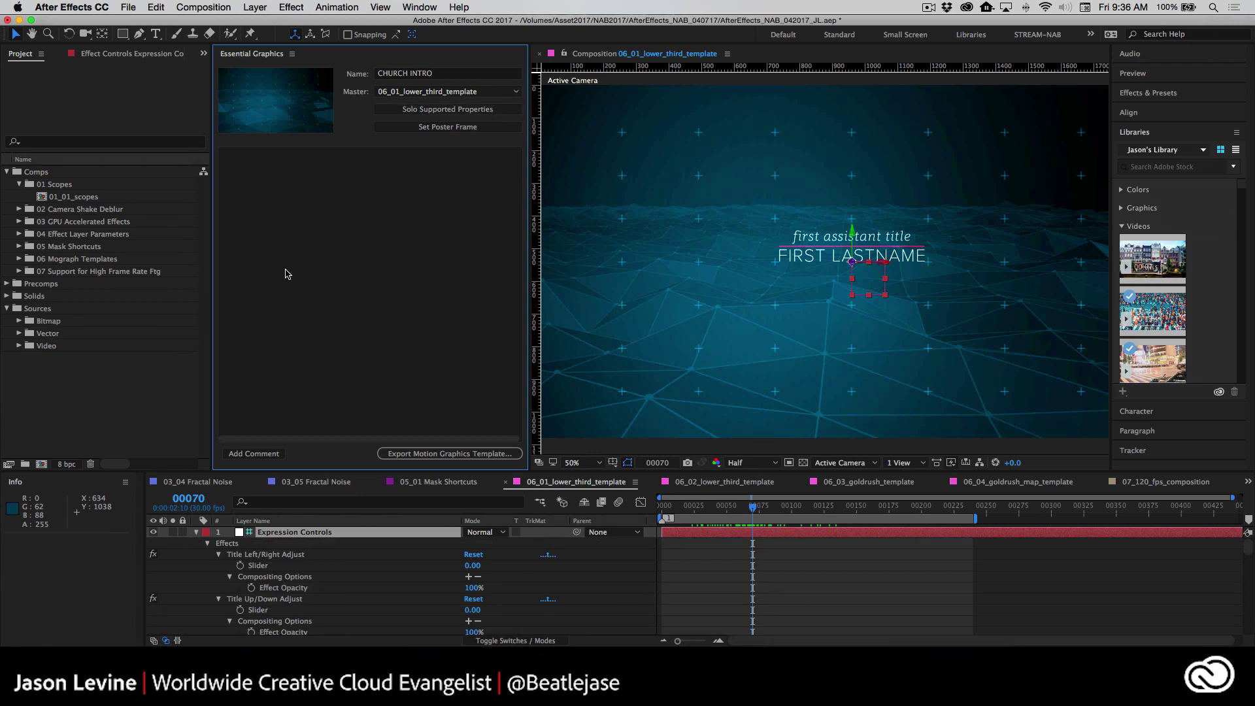
scroll(310, 597, "down", 10)
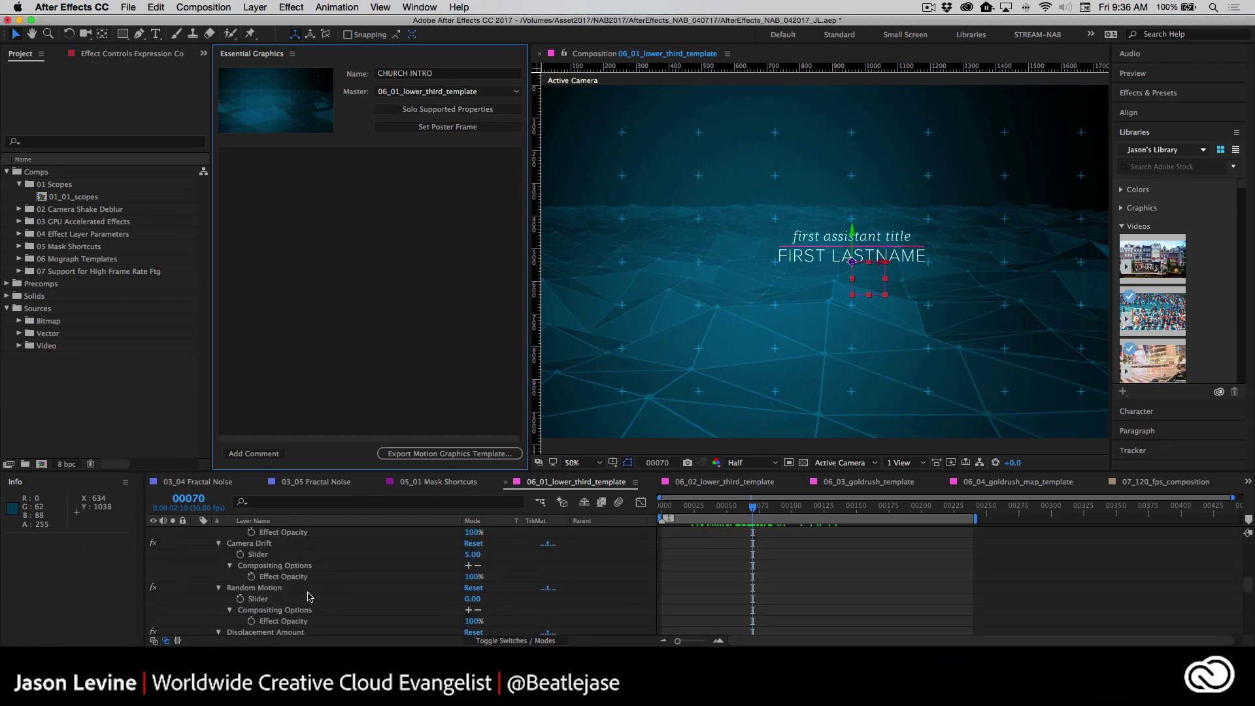
scroll(310, 596, "down", 2)
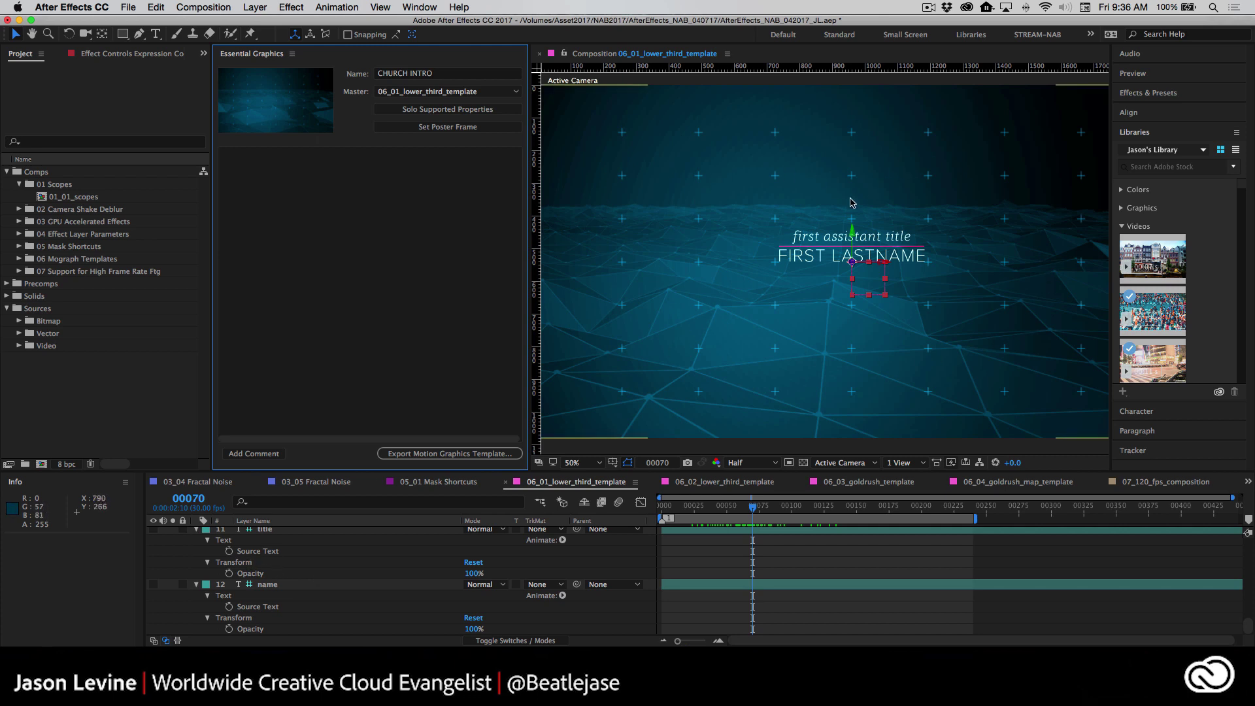
- Add the title layer's Source Text to Essential Graphics as a field named TITLE TEXT
left_click(282, 546)
left_click(252, 541)
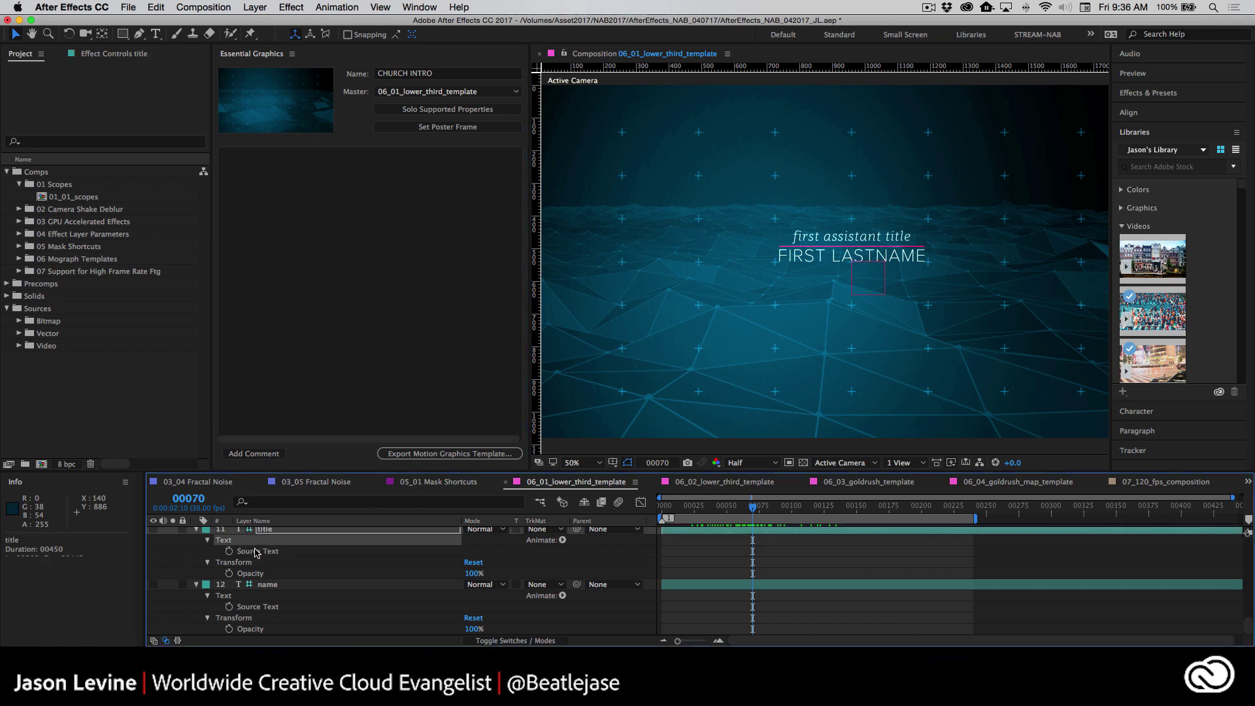
left_click_drag(255, 553, 264, 305)
left_click(278, 156)
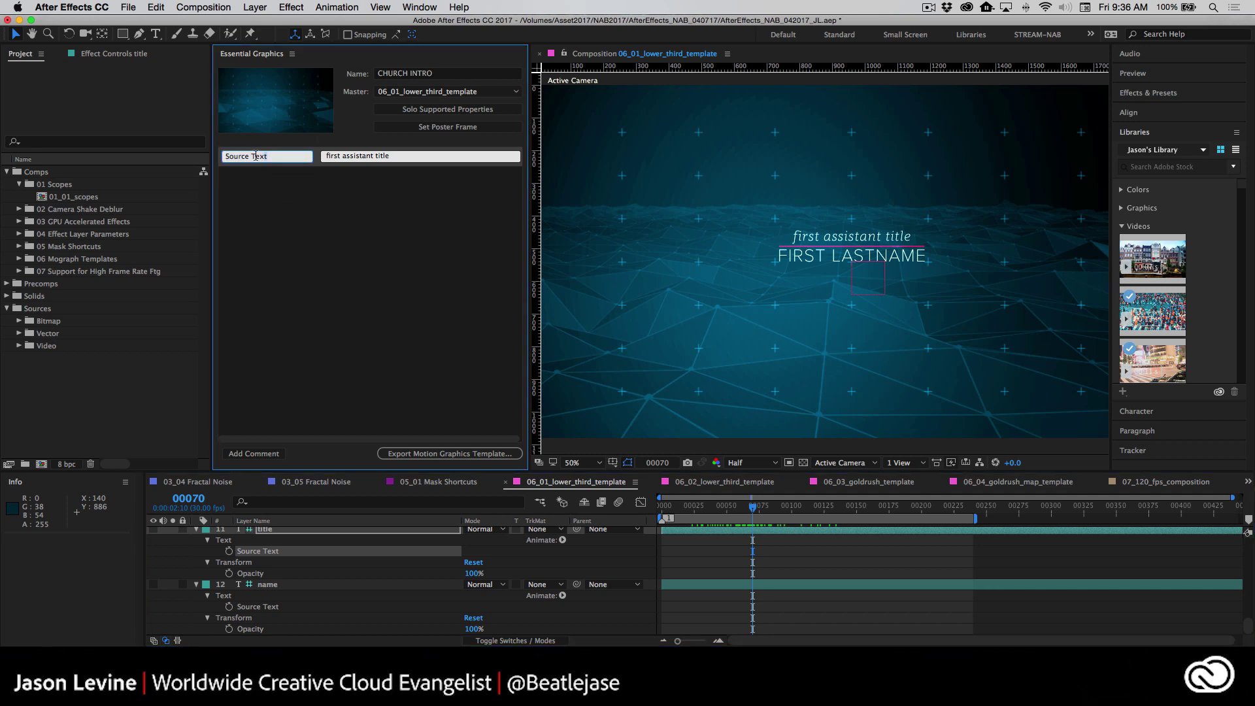
triple_click(255, 157)
type("TITLE TEXT")
key("Return")
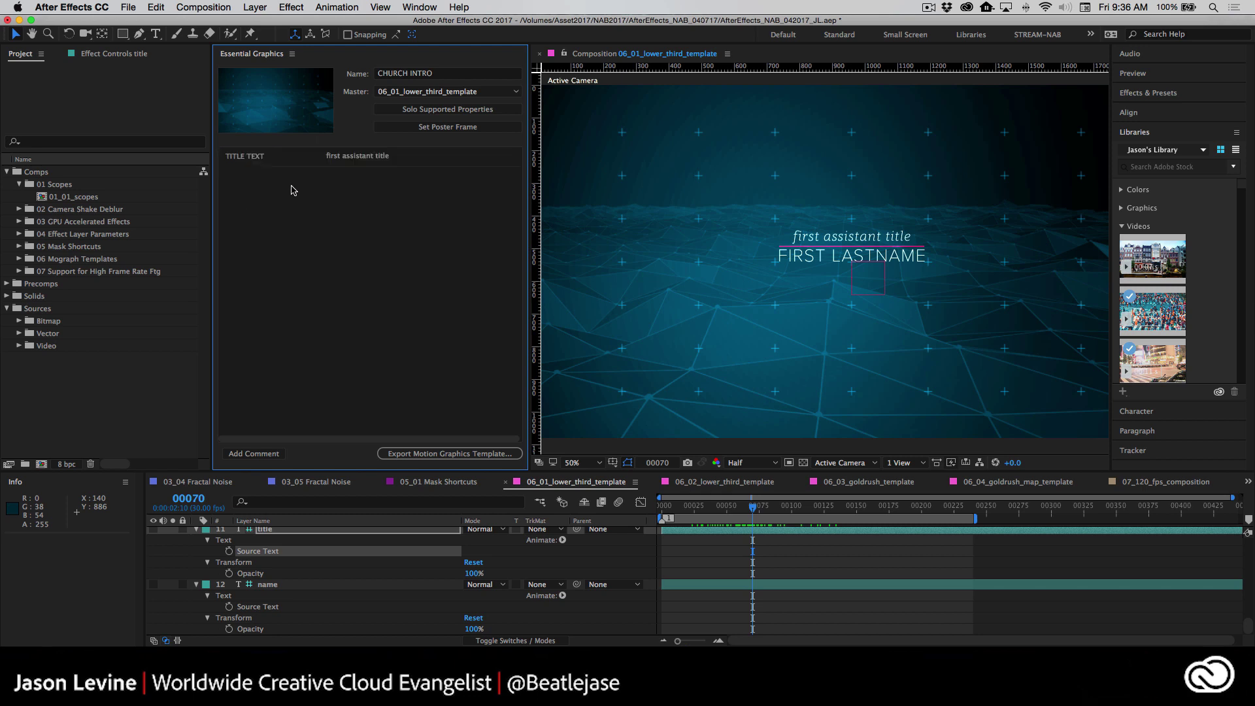
- Add the name layer's Source Text as NAME TEXT, then start a new comment
left_click(261, 597)
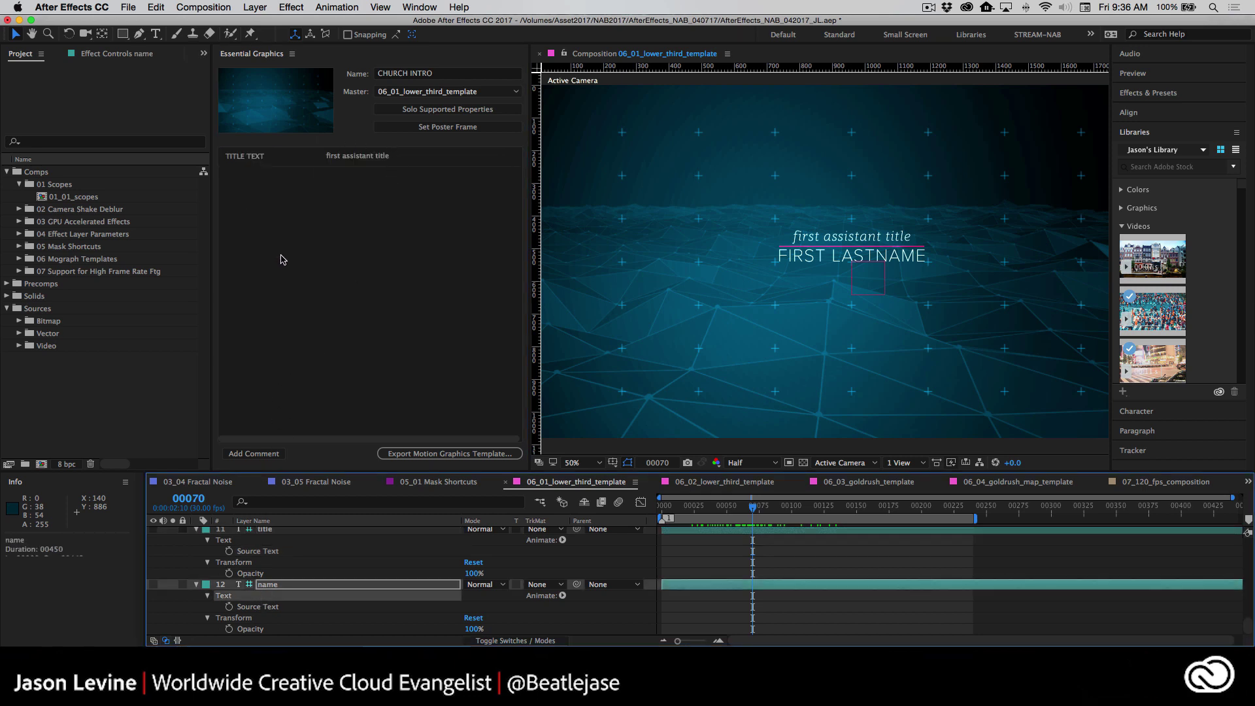
left_click_drag(259, 606, 287, 298)
left_click(273, 178)
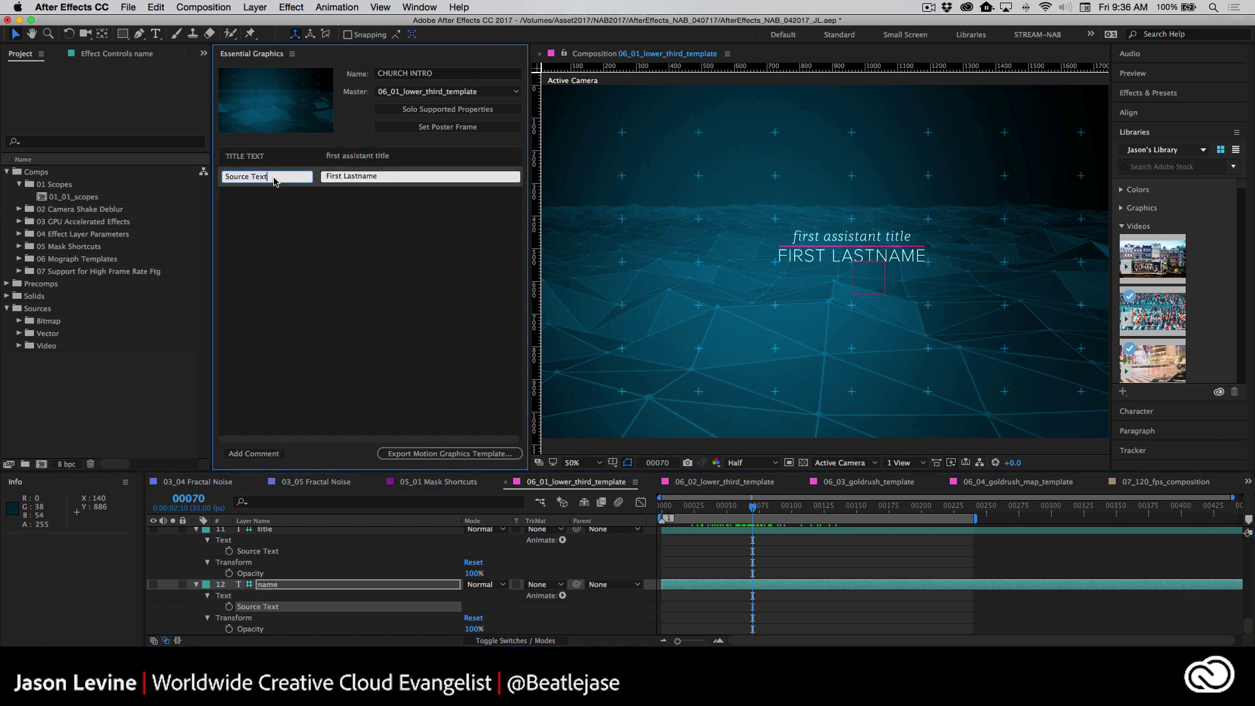
type("NAME TEXT")
key("Return")
left_click(261, 453)
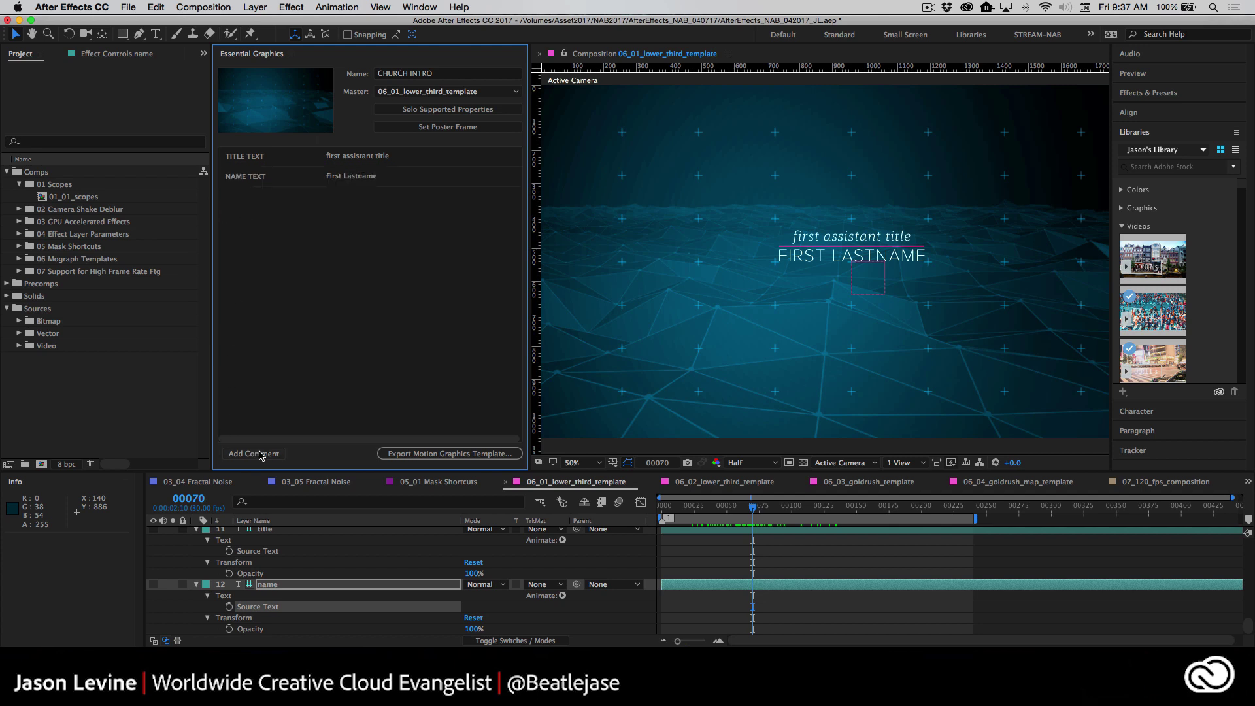
left_click(335, 198)
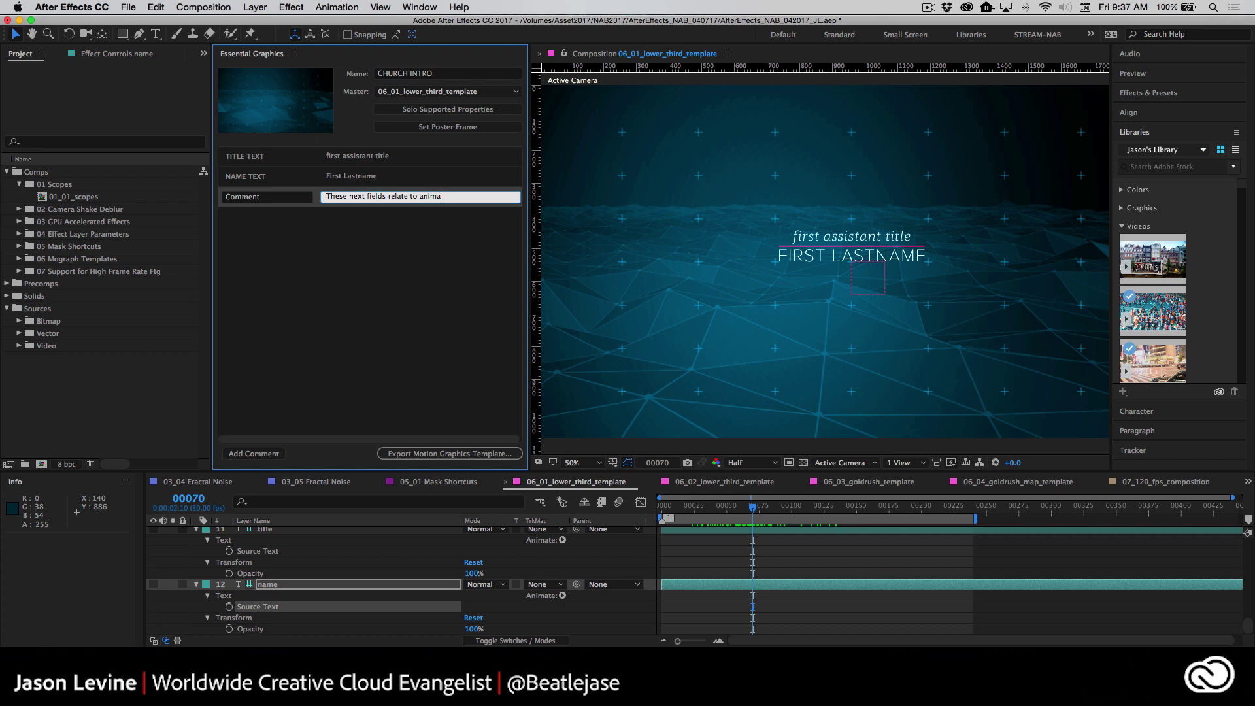
- Commit the comment and add the Title Left/Right slider to the template as TITLE LEFT/RIGHT
left_click(316, 241)
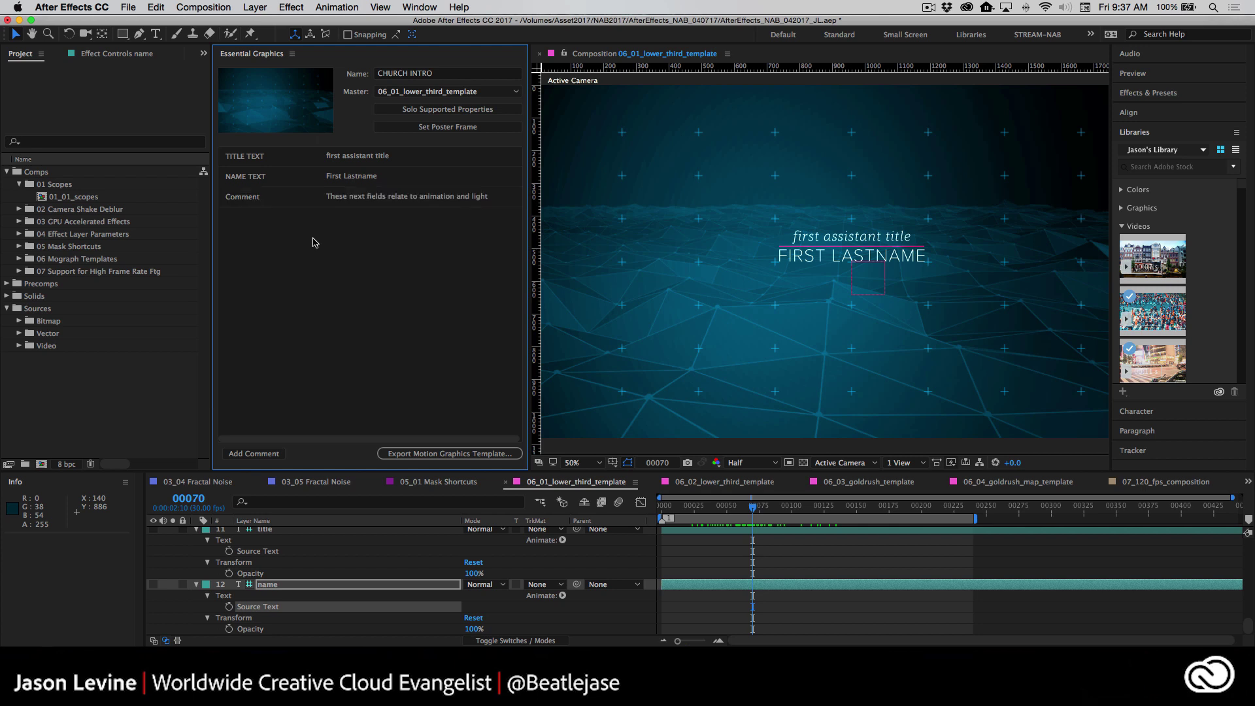
scroll(300, 579, "up", 10)
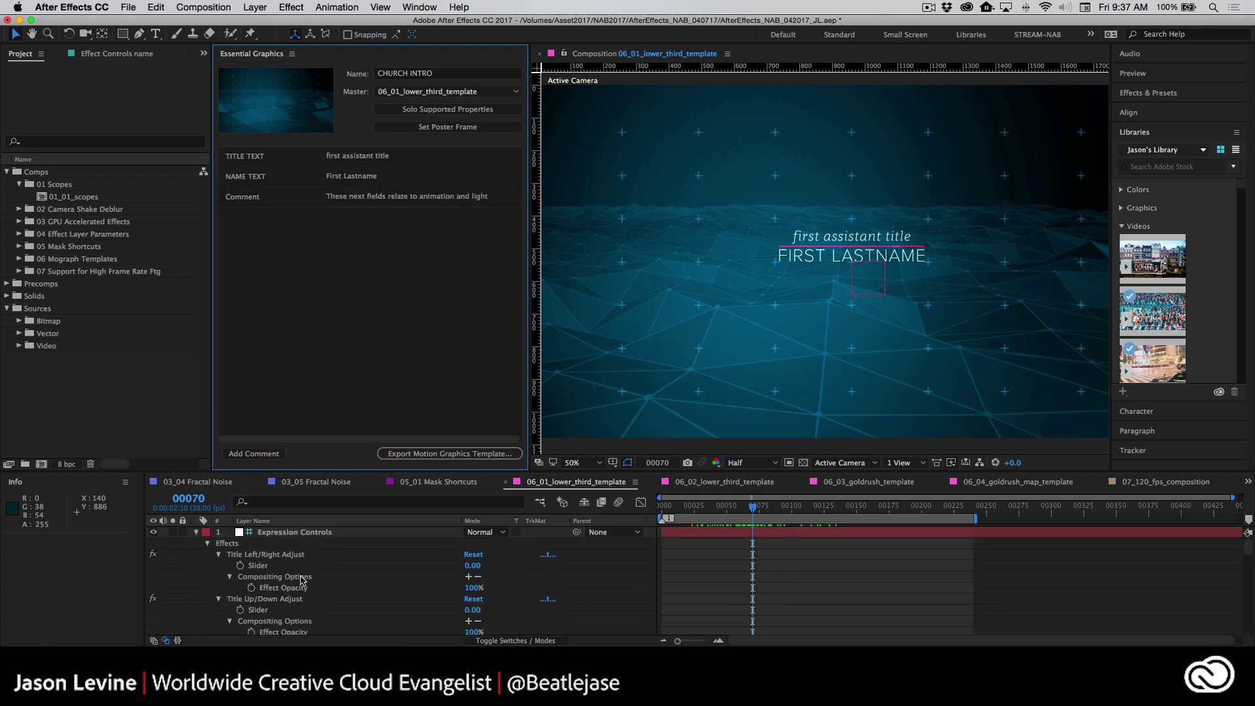
left_click(264, 566)
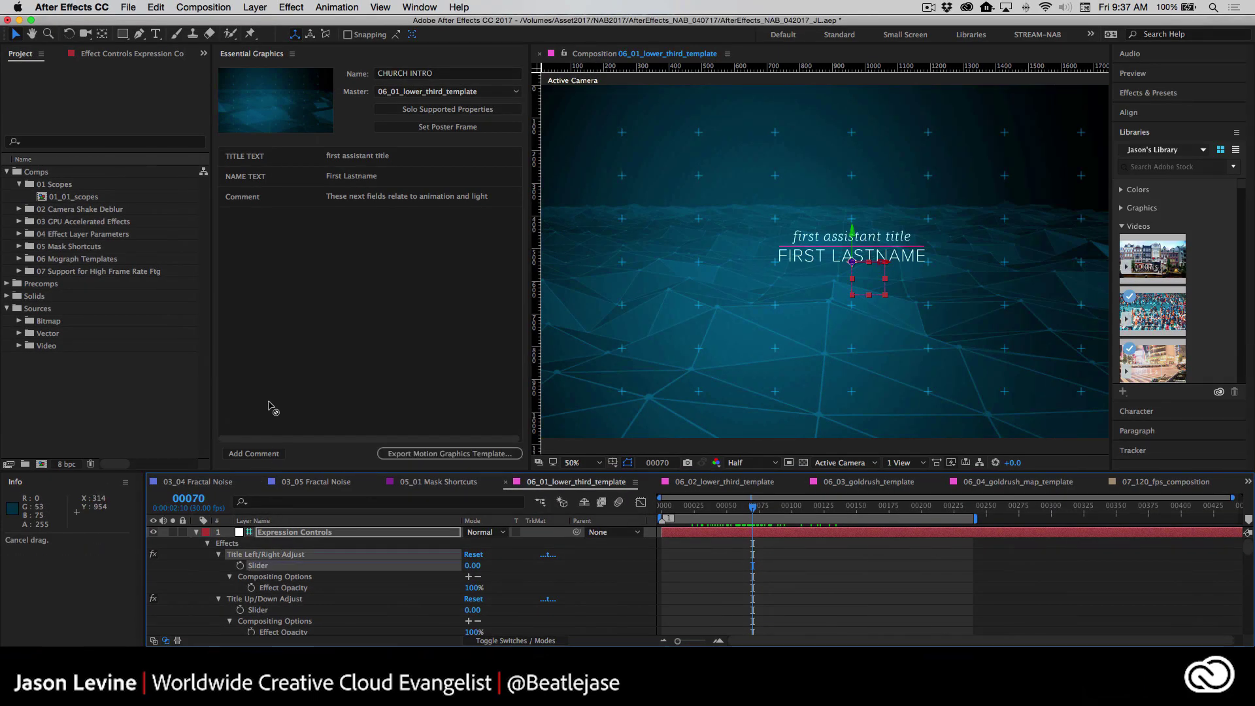
left_click_drag(262, 566, 281, 288)
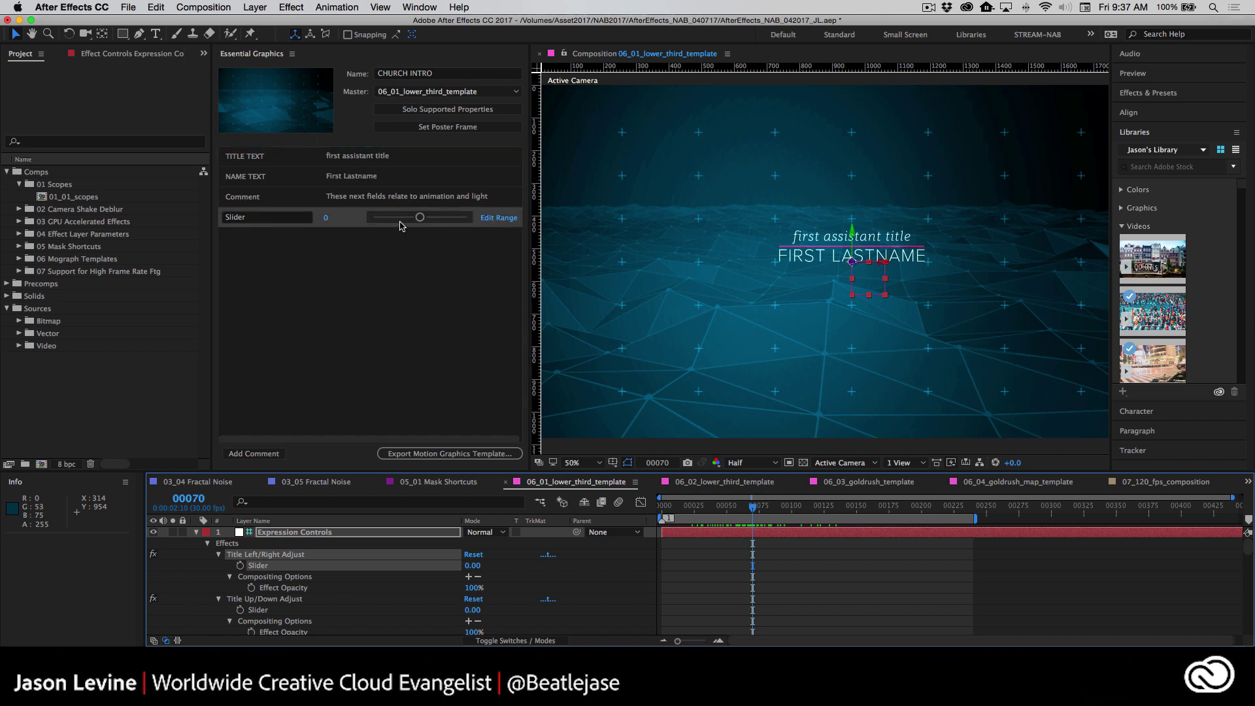
left_click(498, 219)
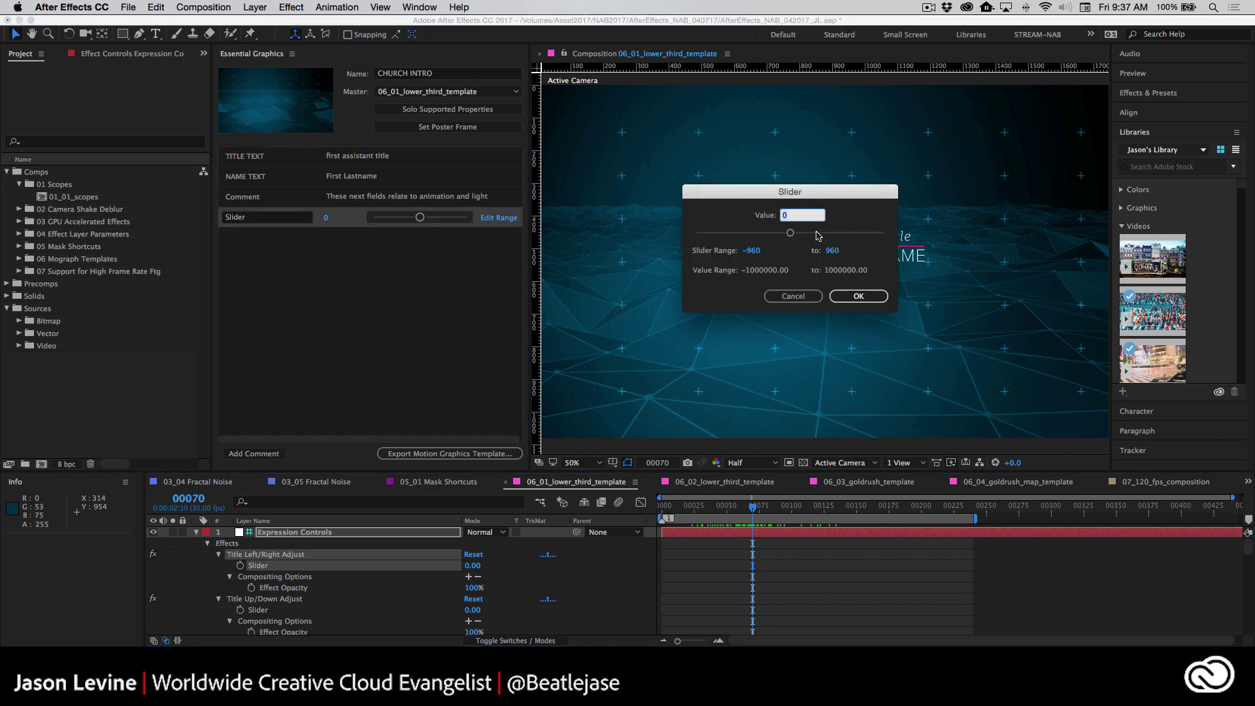
left_click(794, 295)
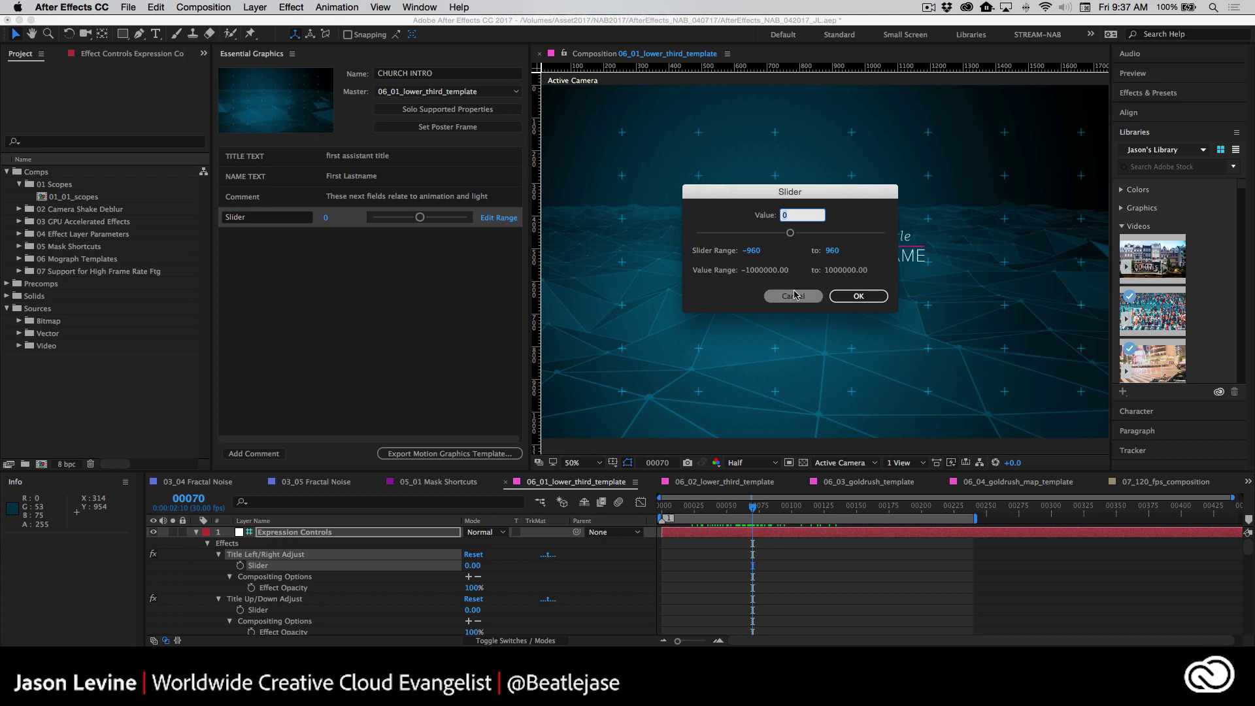
left_click(253, 218)
left_click_drag(253, 217, 215, 215)
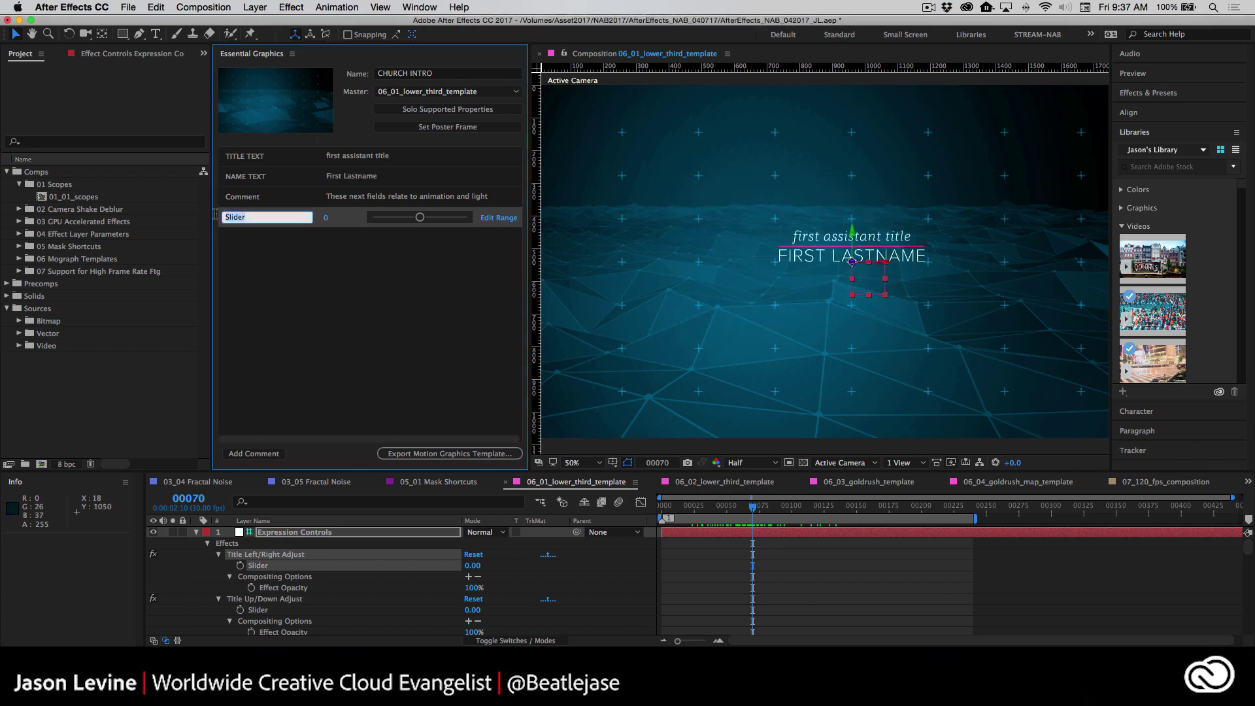
type("TITLE LEFT/RIGHT")
key("Return")
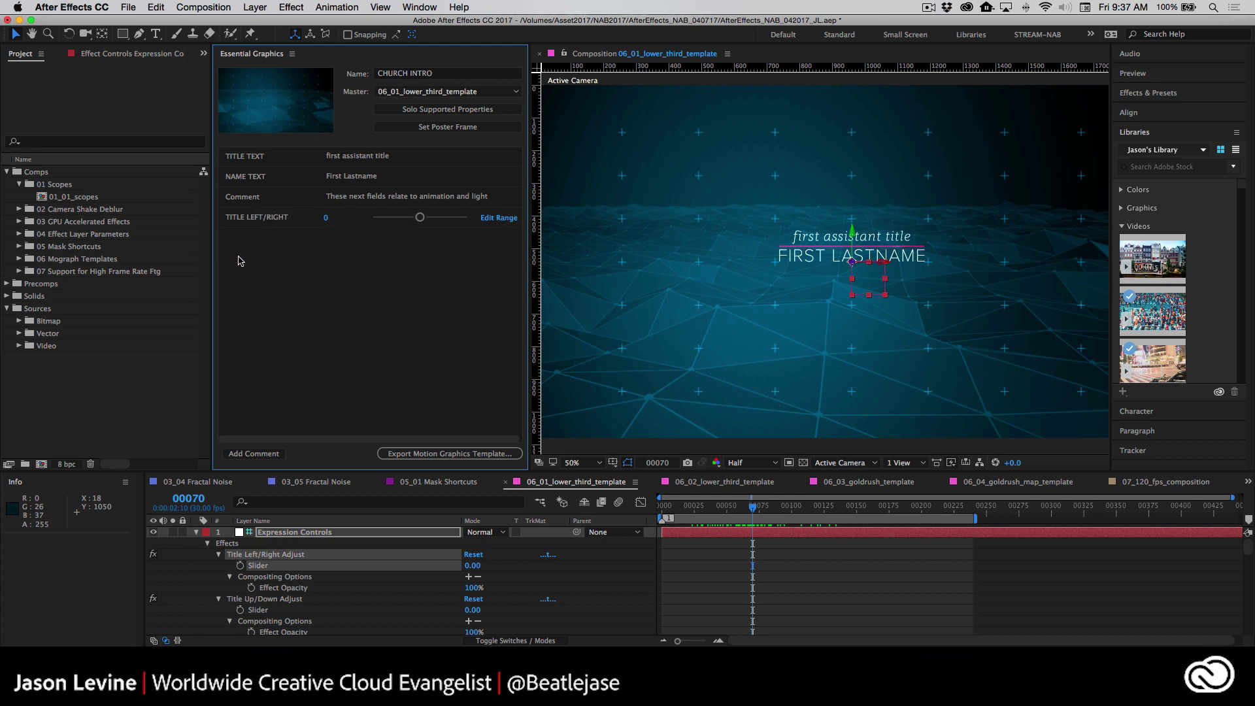
- Add the Title Up/Down slider to the template as TITLE UP/DOWN
left_click(266, 601)
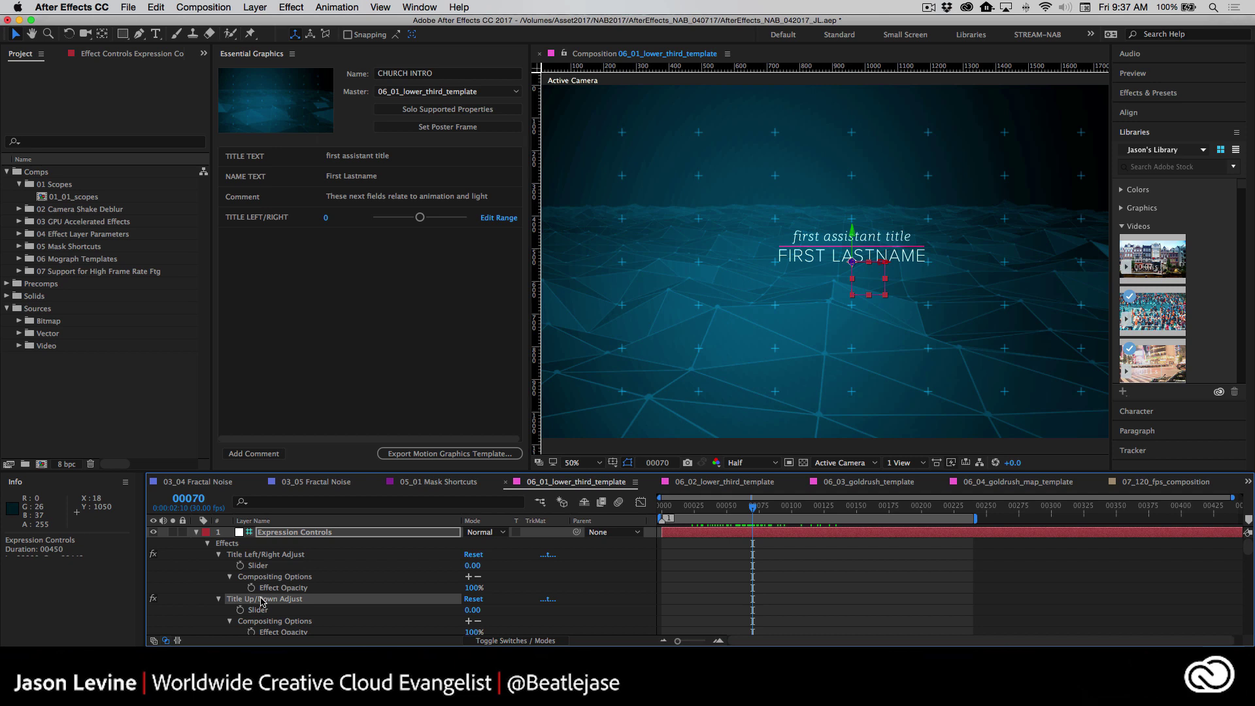
left_click_drag(262, 601, 300, 299)
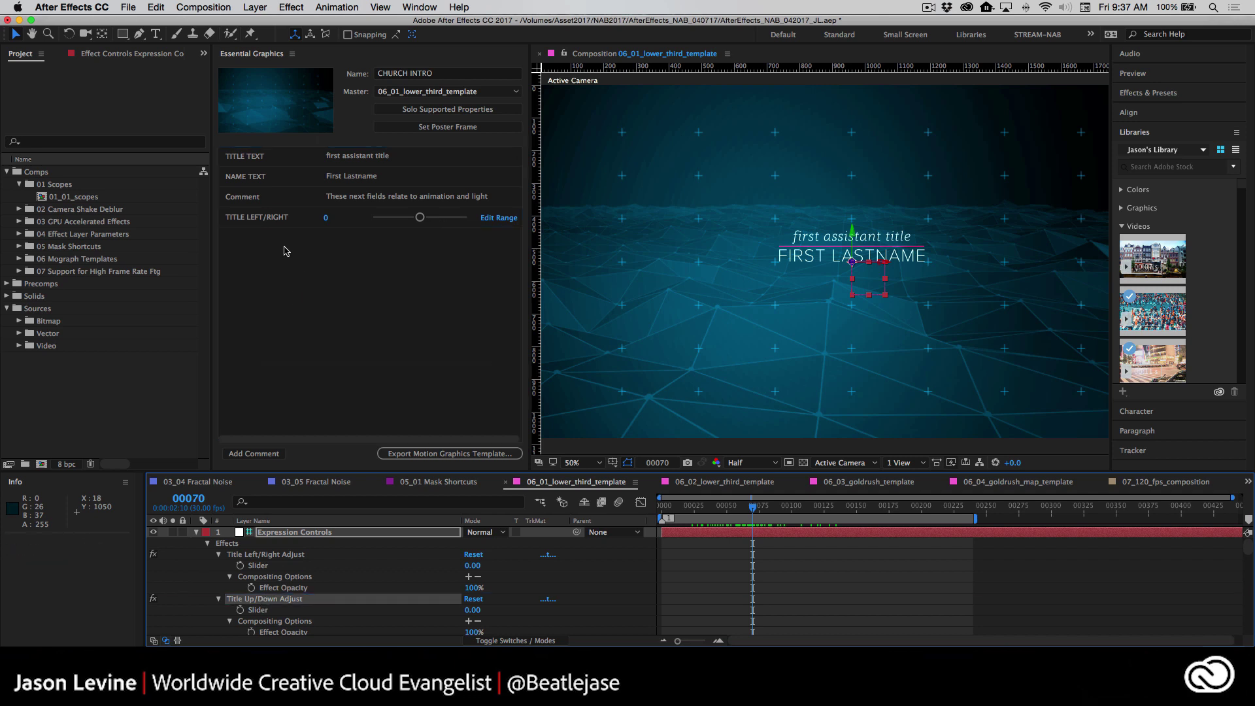
left_click_drag(269, 610, 281, 334)
left_click(251, 239)
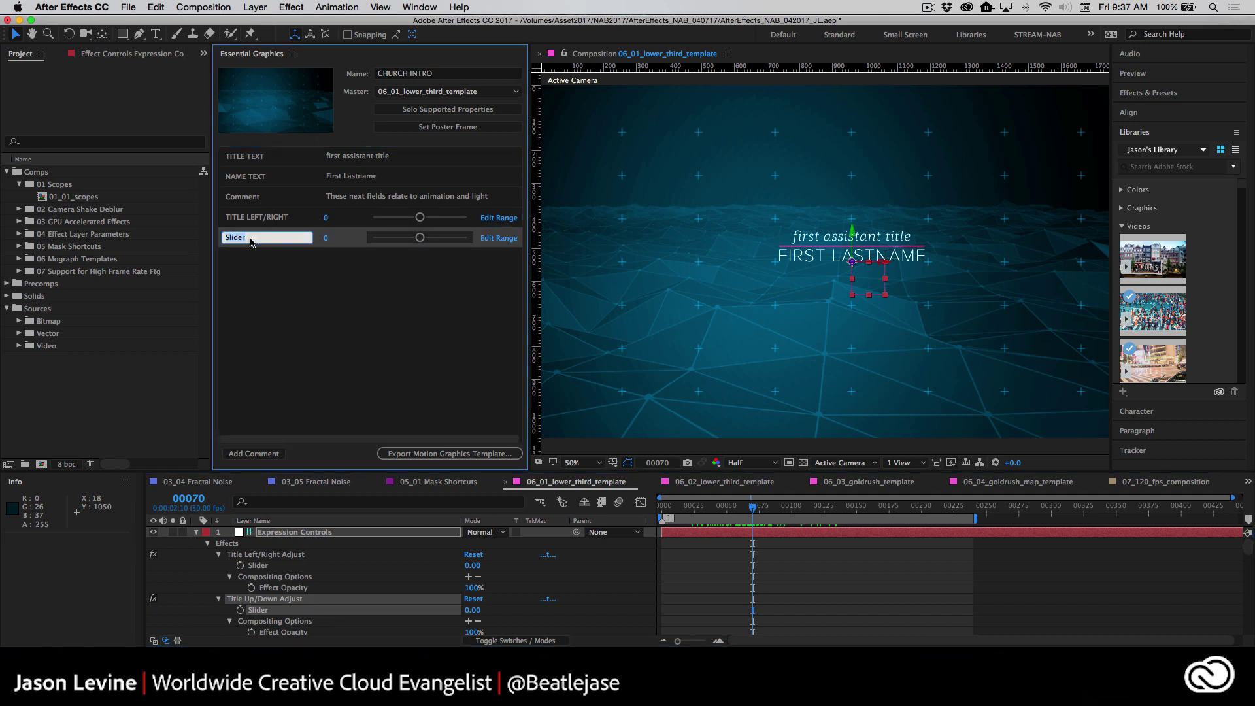
type("TITLE UP/DOWN")
key("Return")
- Add the Lighting Direction slider as LIGHTING DIRECTION and open its 0–360 range settings
scroll(283, 575, "down", 5)
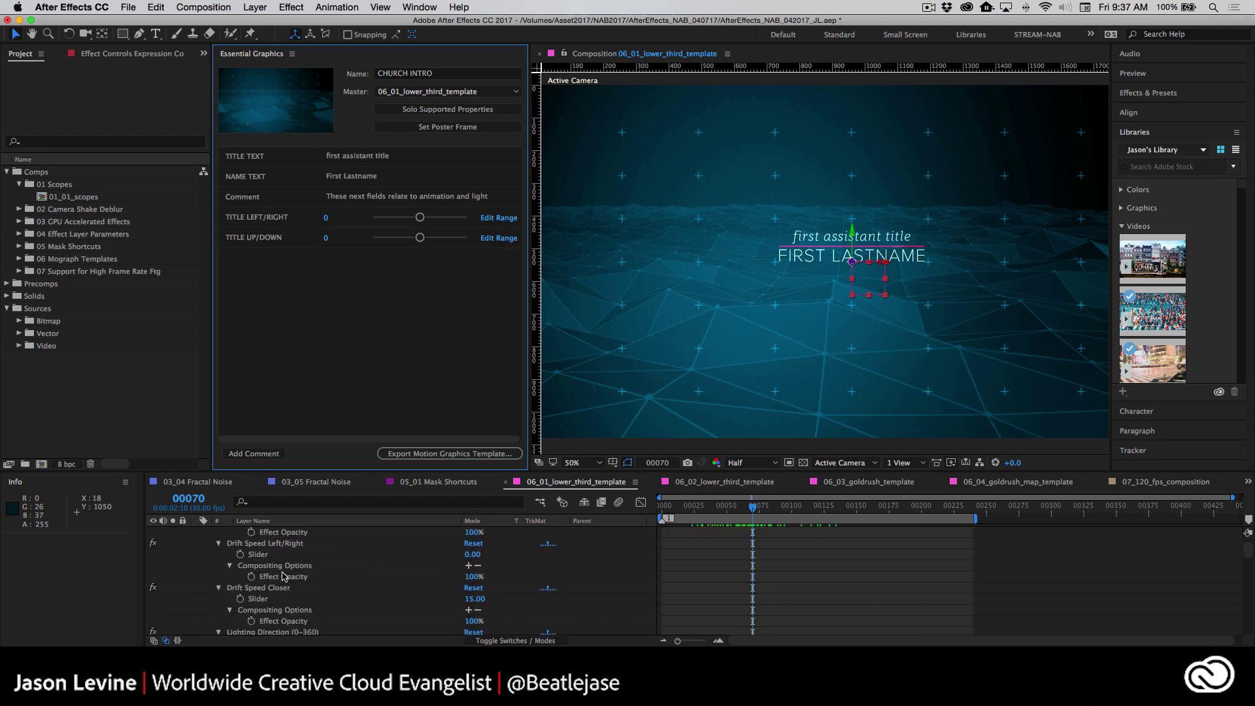
scroll(283, 575, "down", 3)
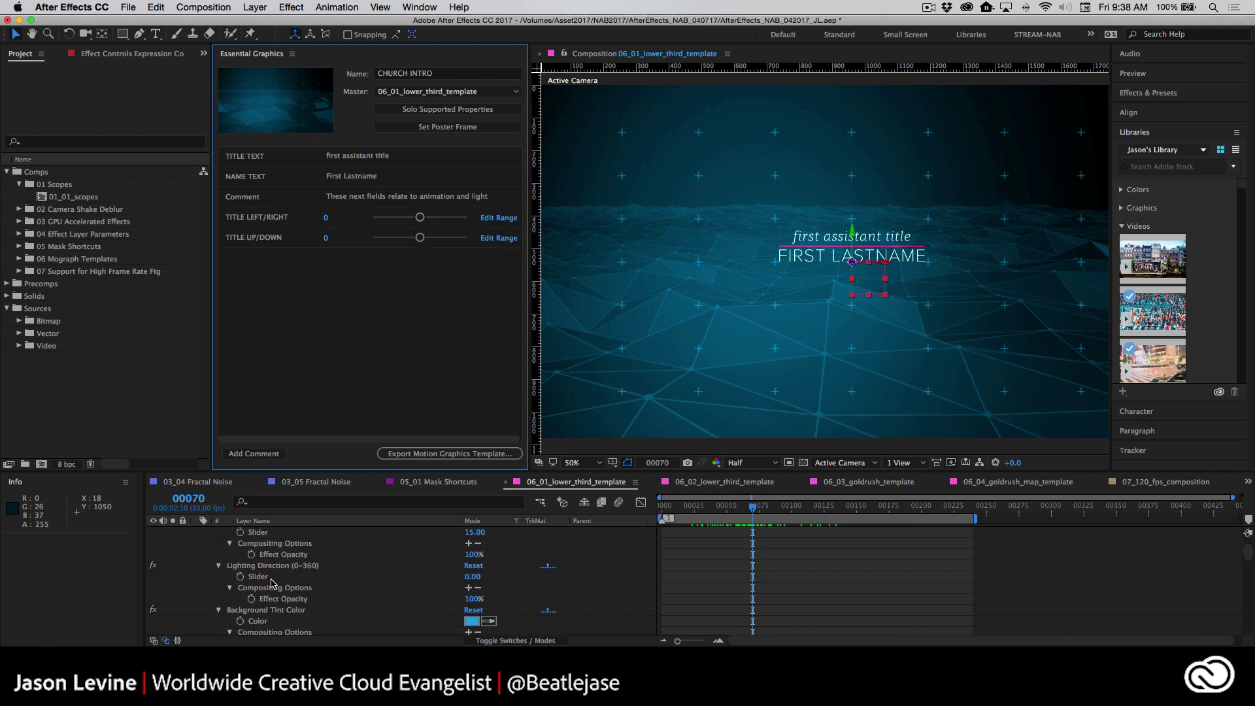
left_click_drag(273, 583, 281, 349)
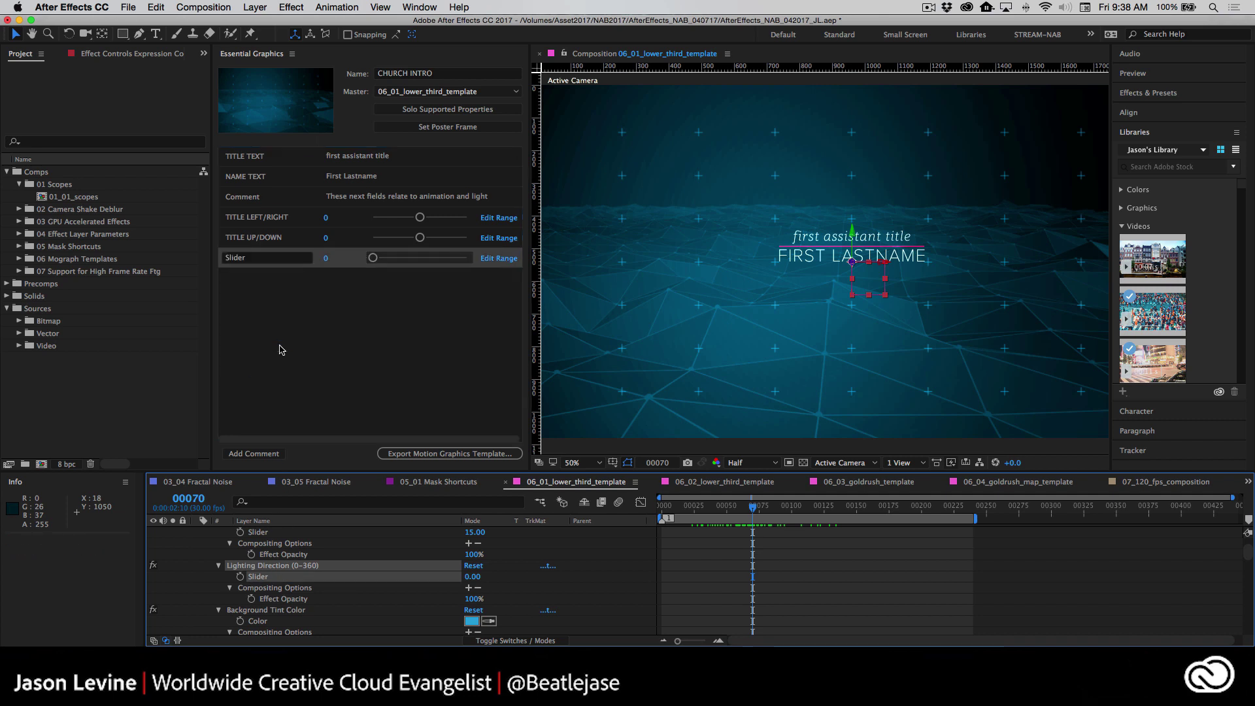
left_click(268, 259)
type("LIGHTING DIRECTION")
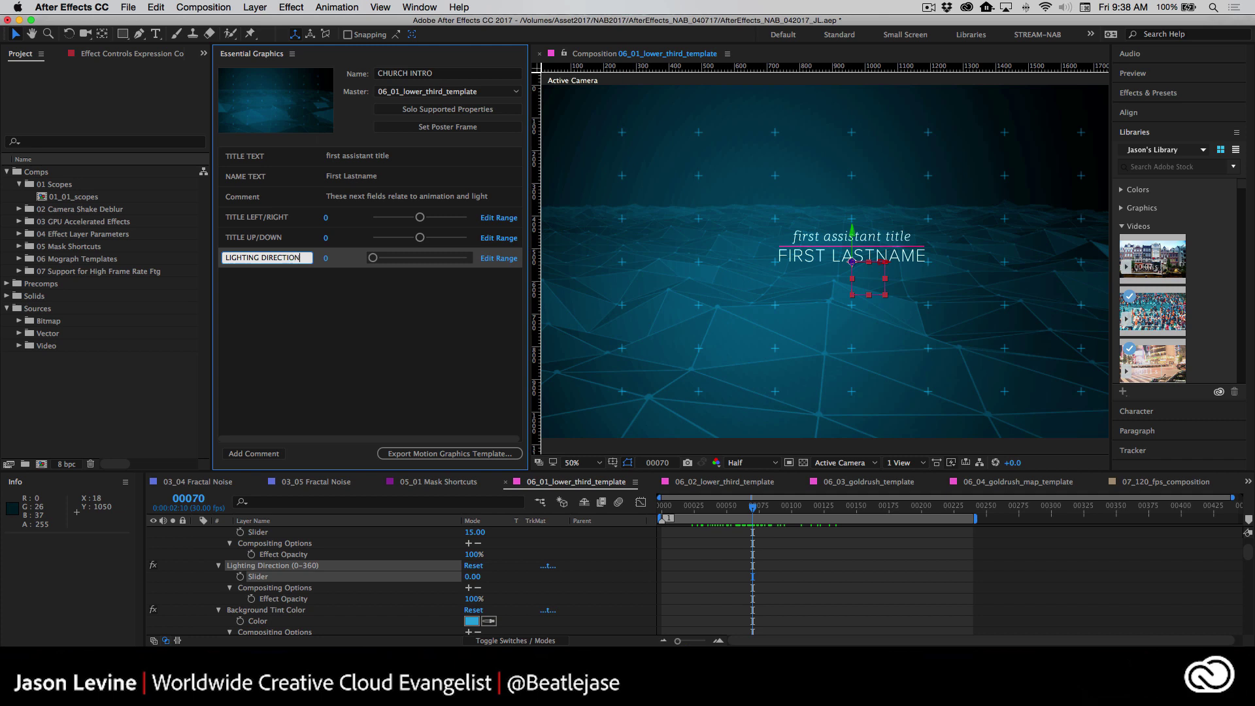
key("Return")
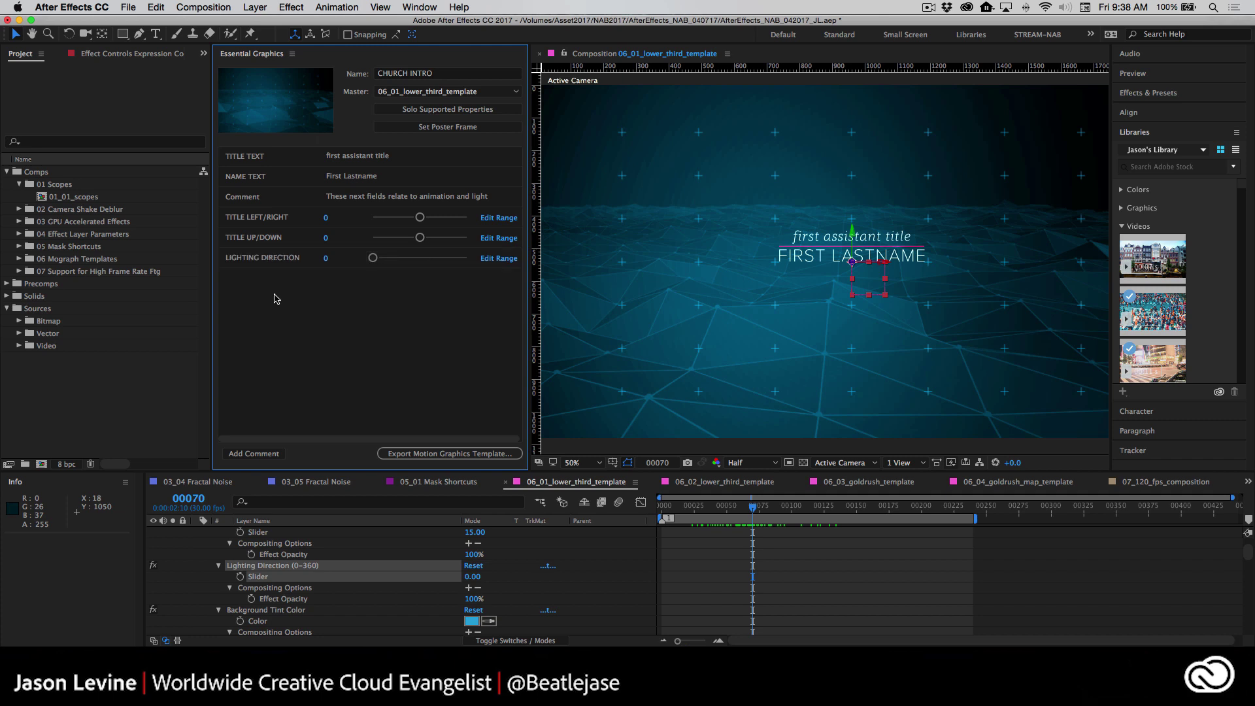
left_click(498, 258)
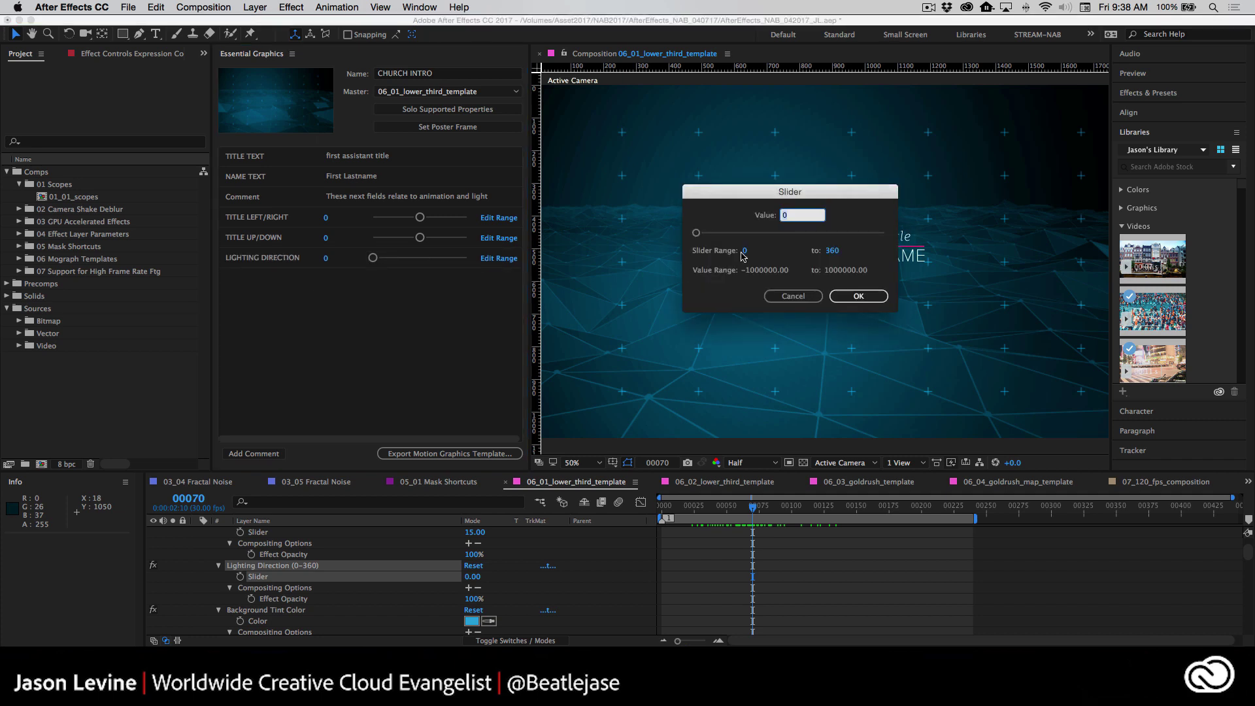
- Confirm the lighting direction slider's new range, leaving the slider at 0
left_click(828, 254)
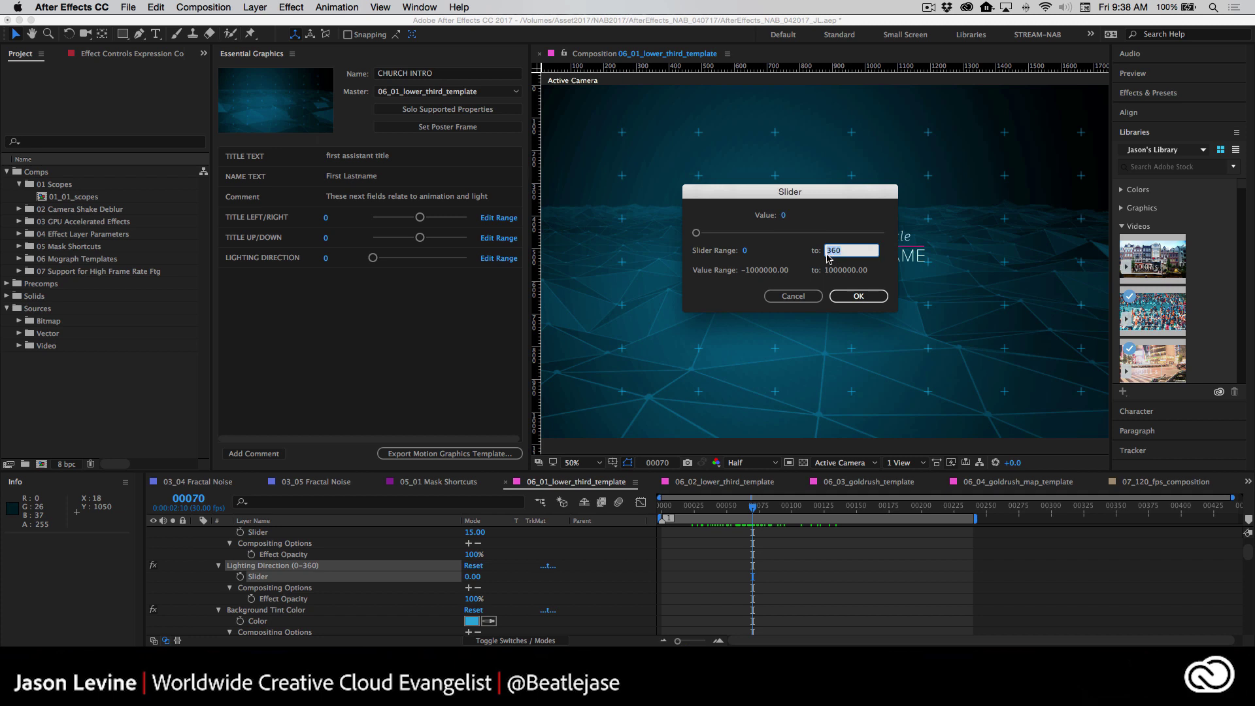
left_click(858, 296)
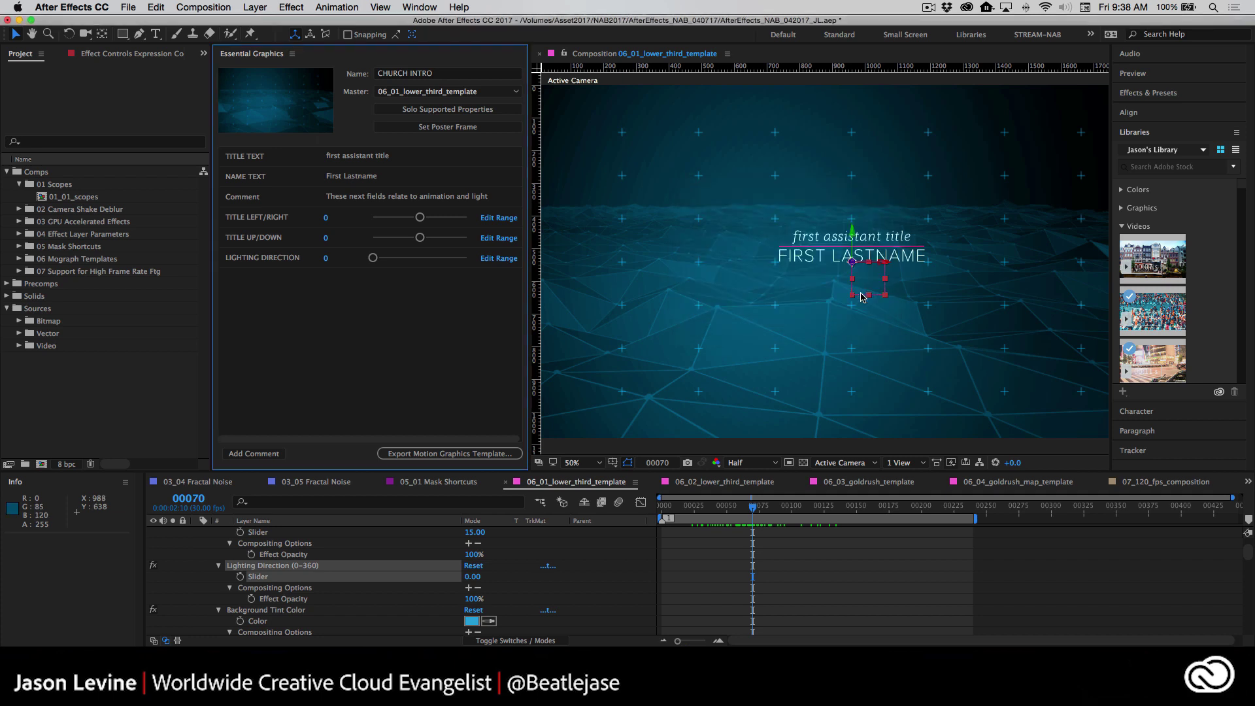
mouse_move(373, 260)
left_mouse_down()
mouse_move(437, 260)
mouse_move(360, 261)
left_mouse_up()
scroll(304, 570, "down", 1)
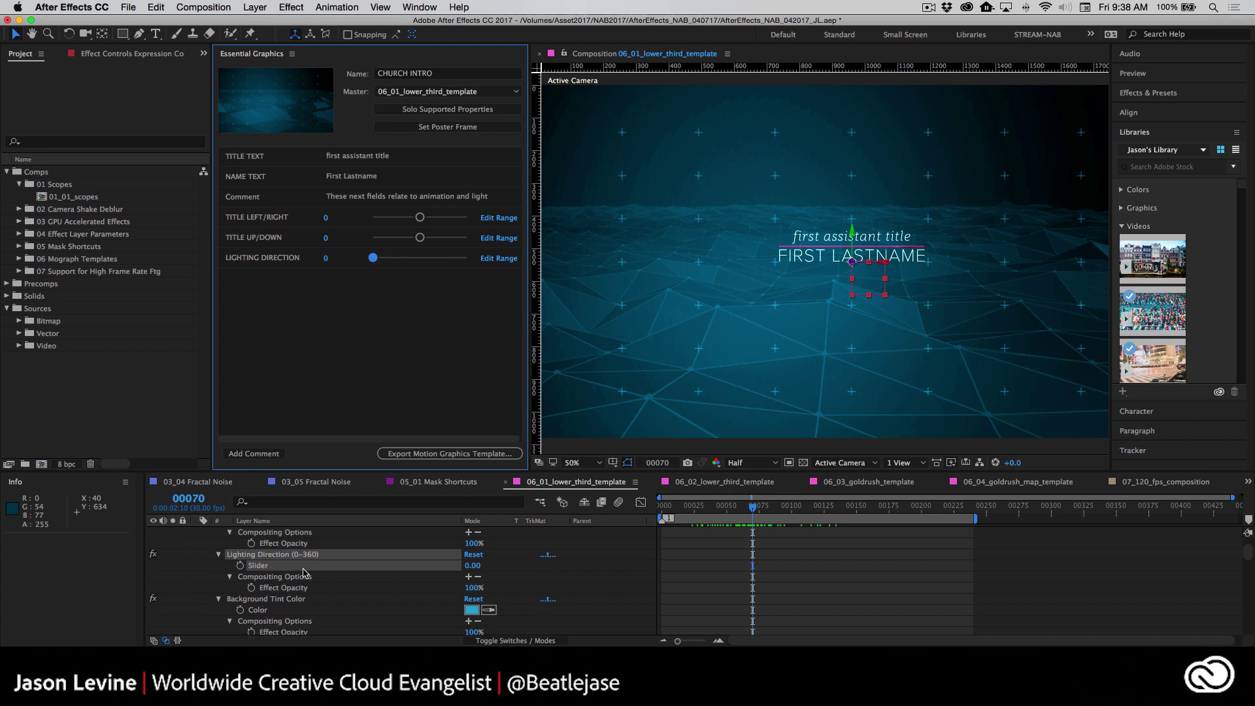
- Expose the Background Tint Color's Color in the template and add a MOTION STUFF comment
left_click(287, 599)
left_click(281, 610)
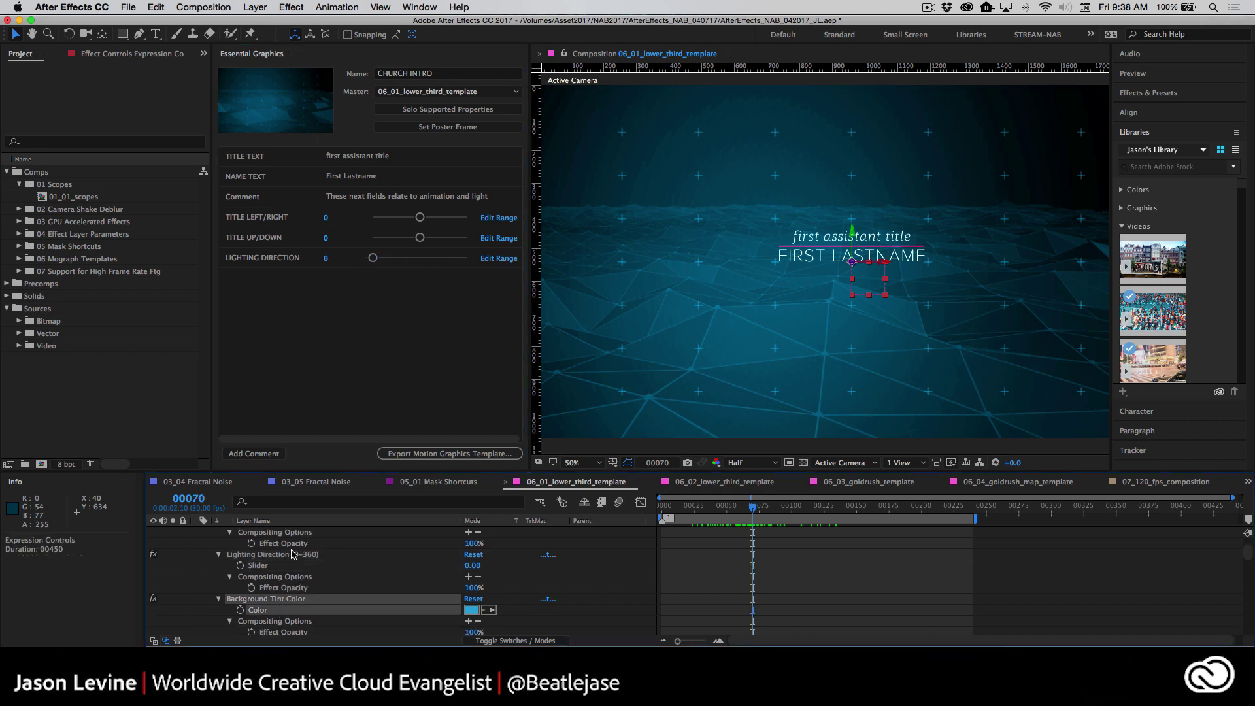
left_click_drag(292, 554, 295, 358)
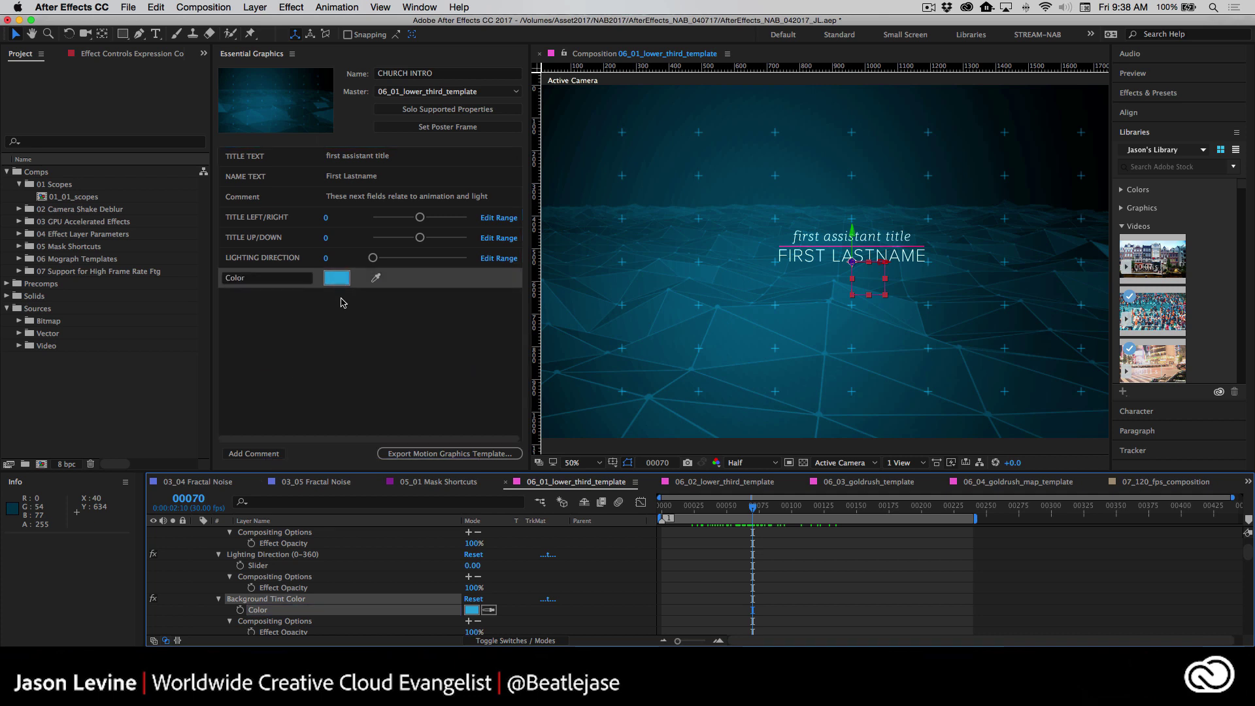
left_click(254, 453)
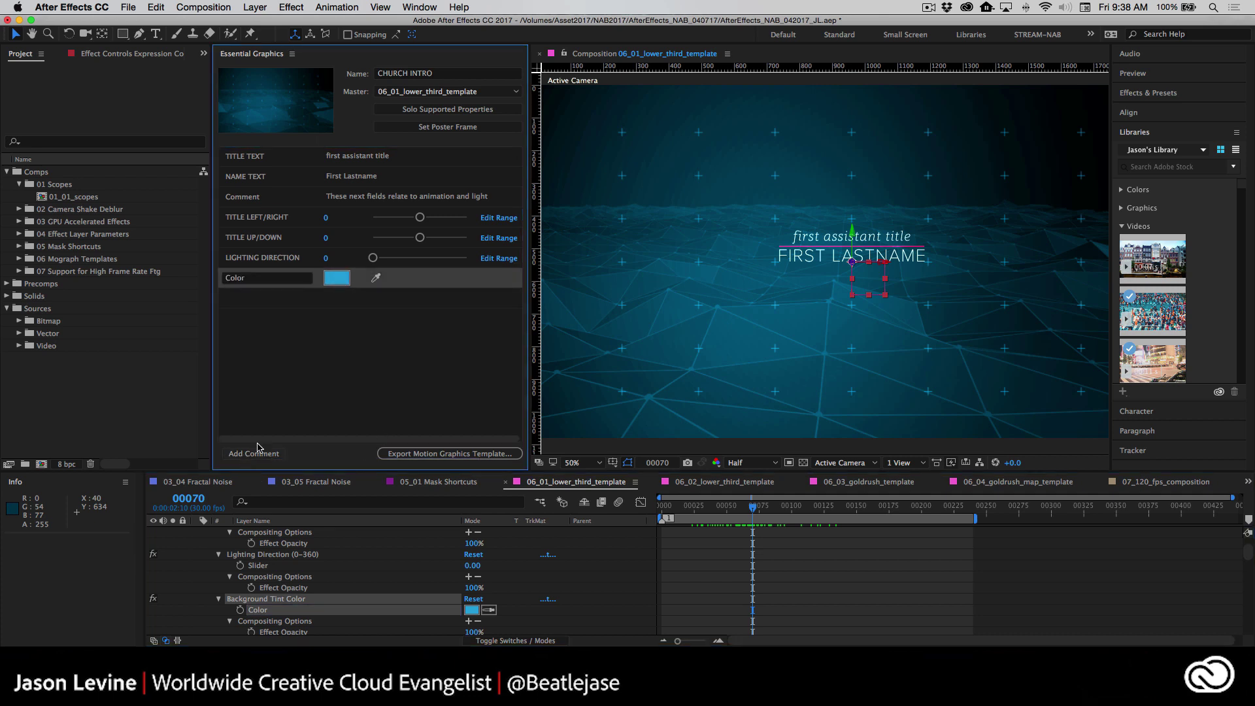
left_click(424, 300)
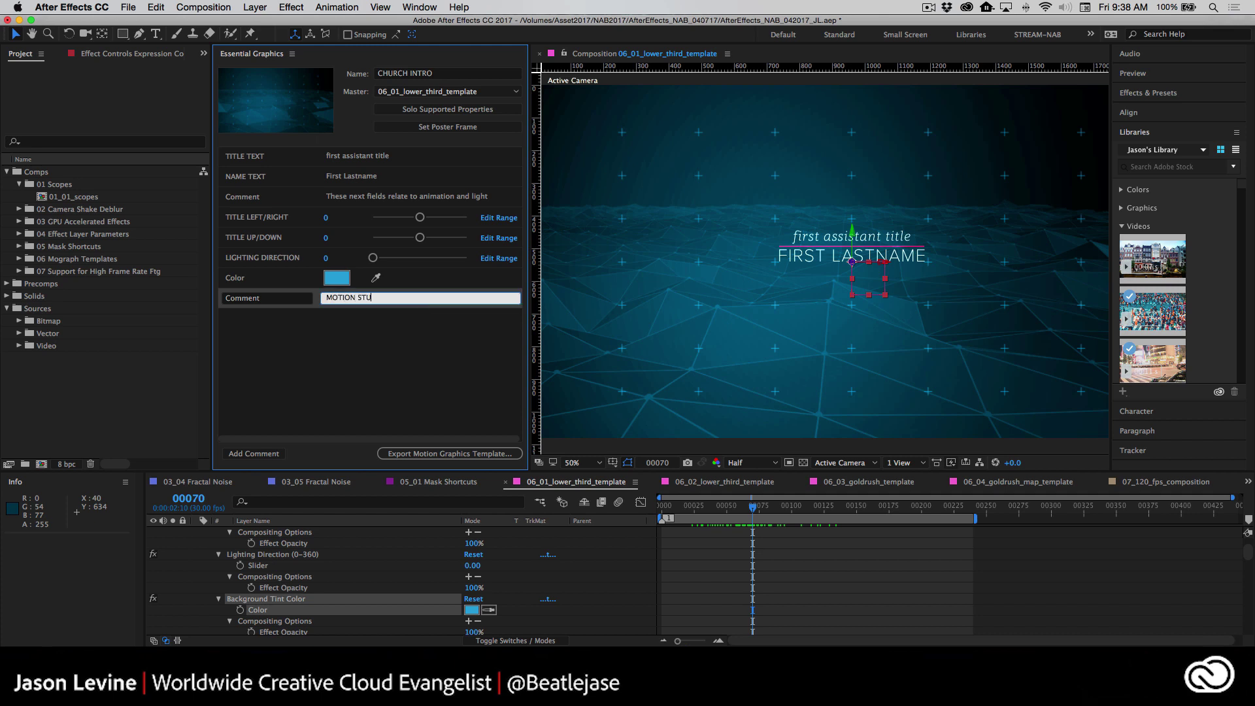
left_click(431, 358)
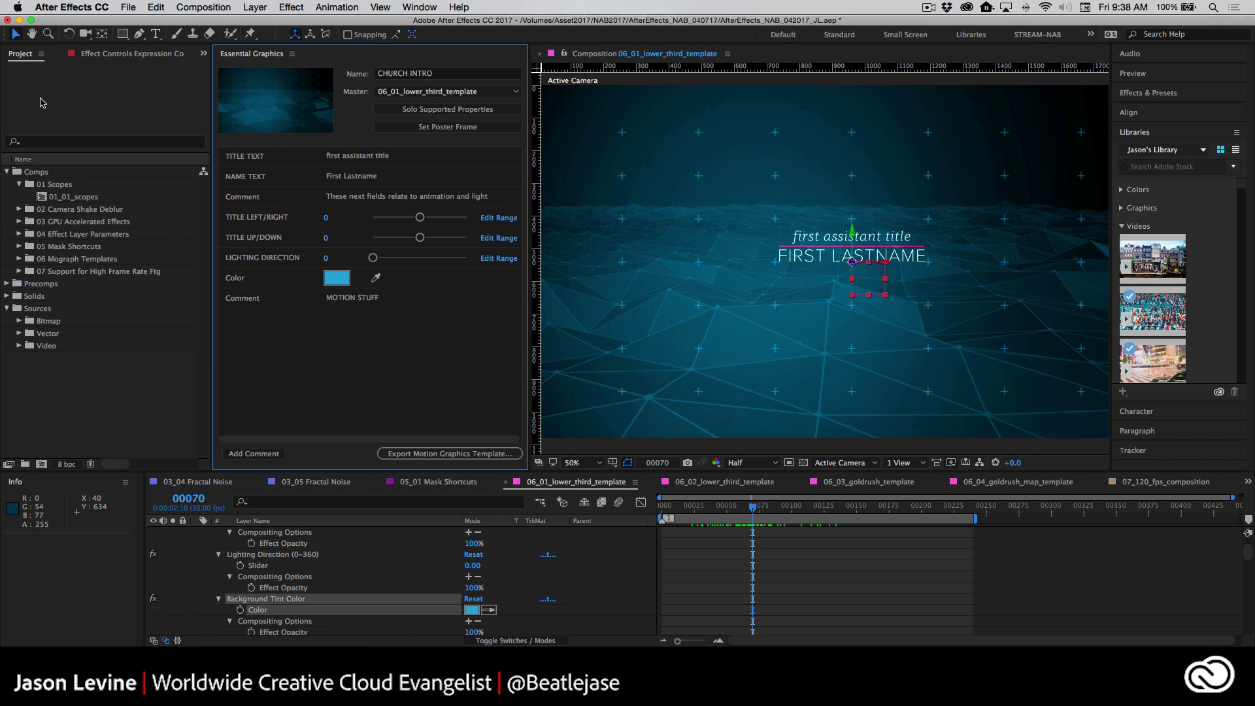
left_click(128, 6)
- Save the project as AfterEffects_NAB_042017_JL09
mouse_move(184, 144)
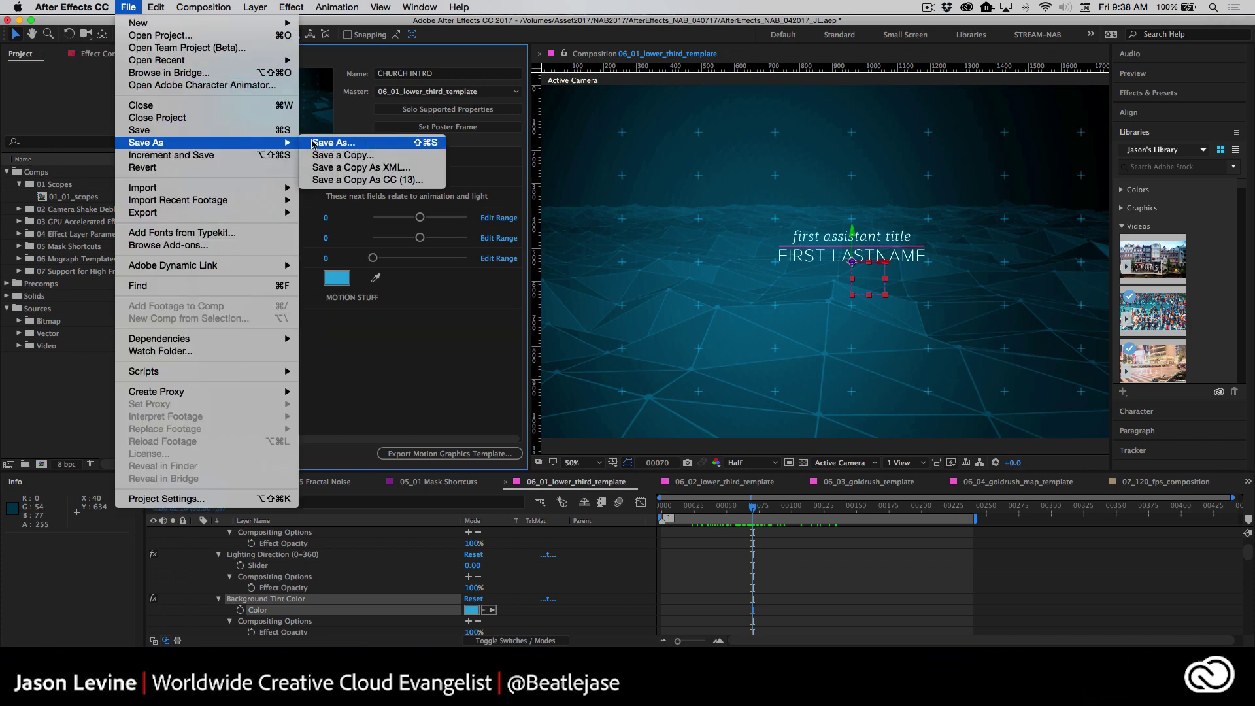
left_click(330, 142)
key("Right")
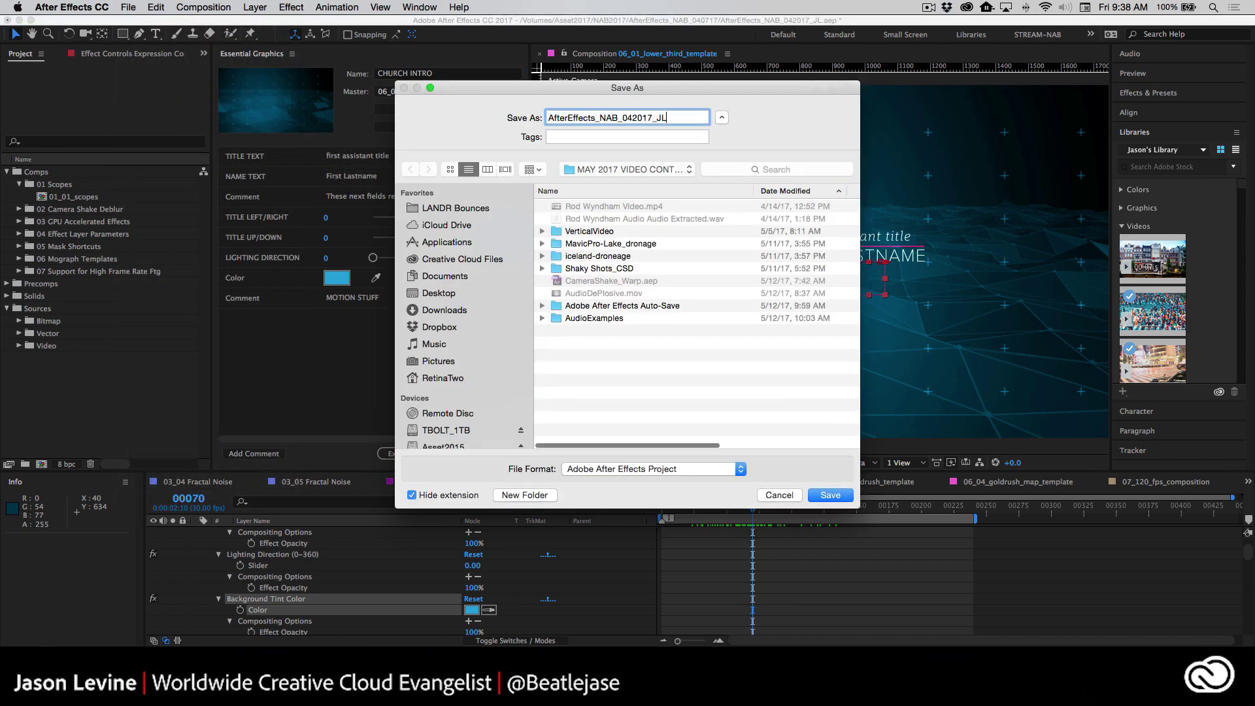
key("Return")
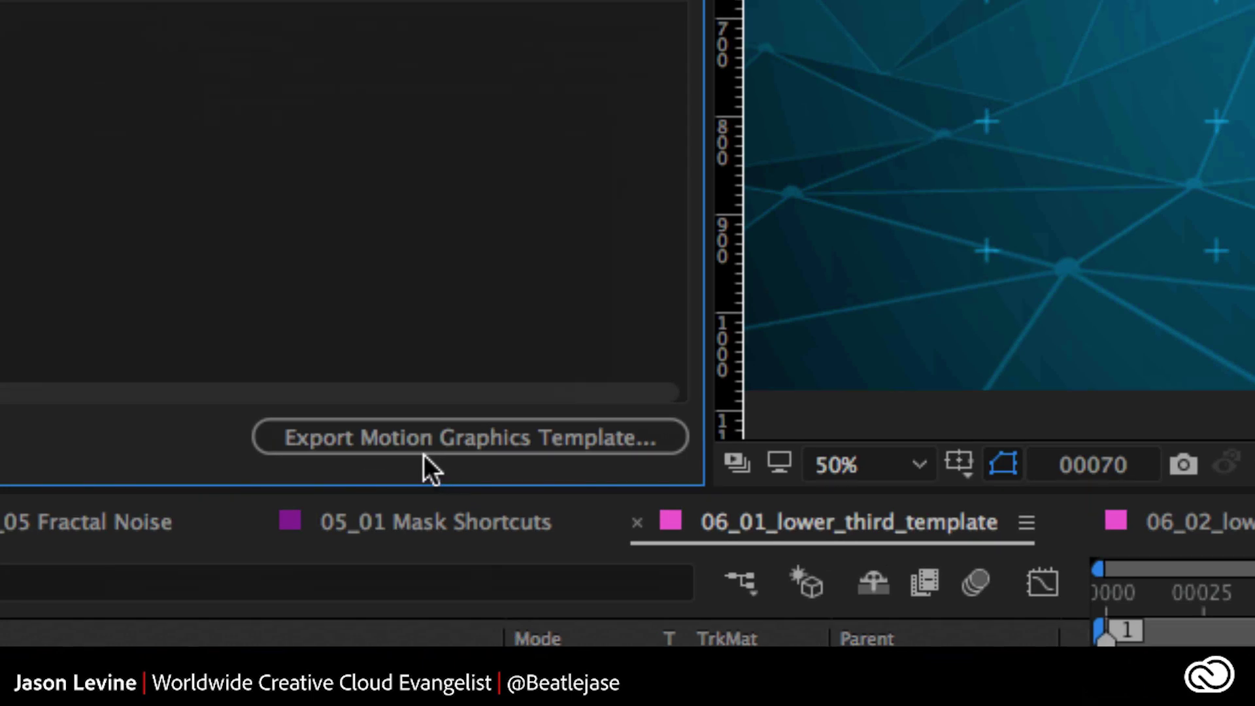
- Export CHURCH INTRO as a Motion Graphics template into the personal library
left_click(360, 441)
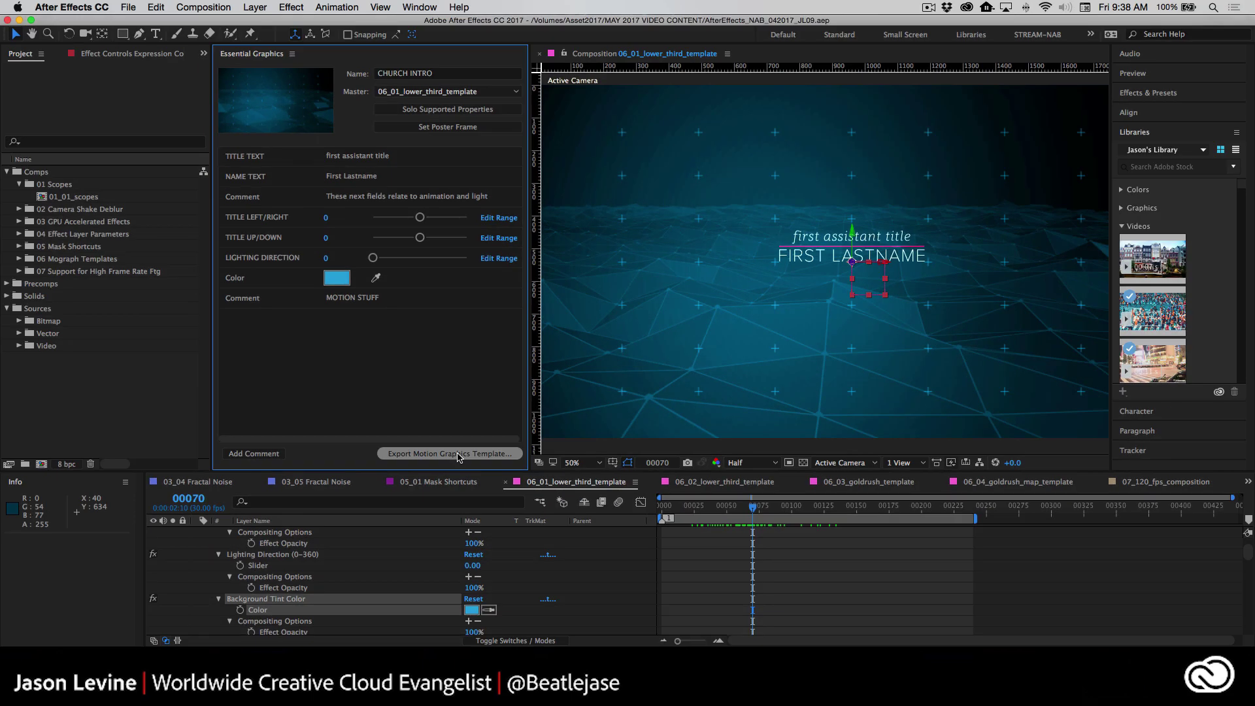
left_click(459, 454)
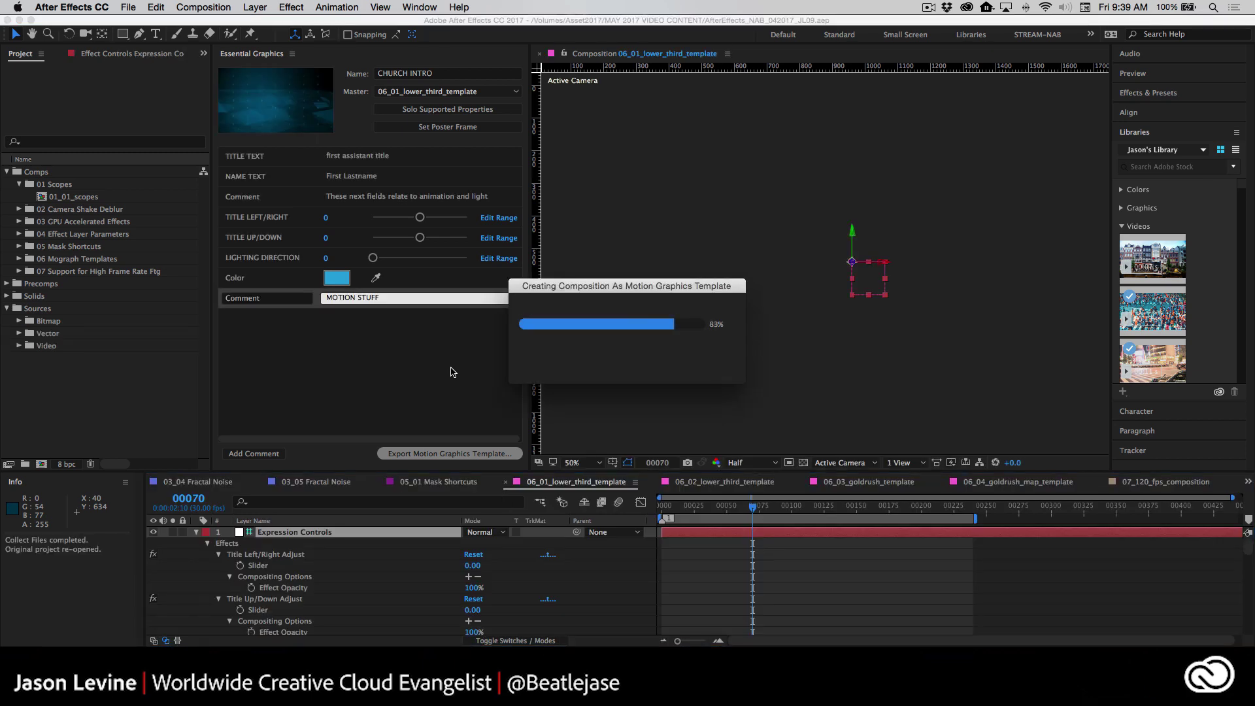
left_click(657, 314)
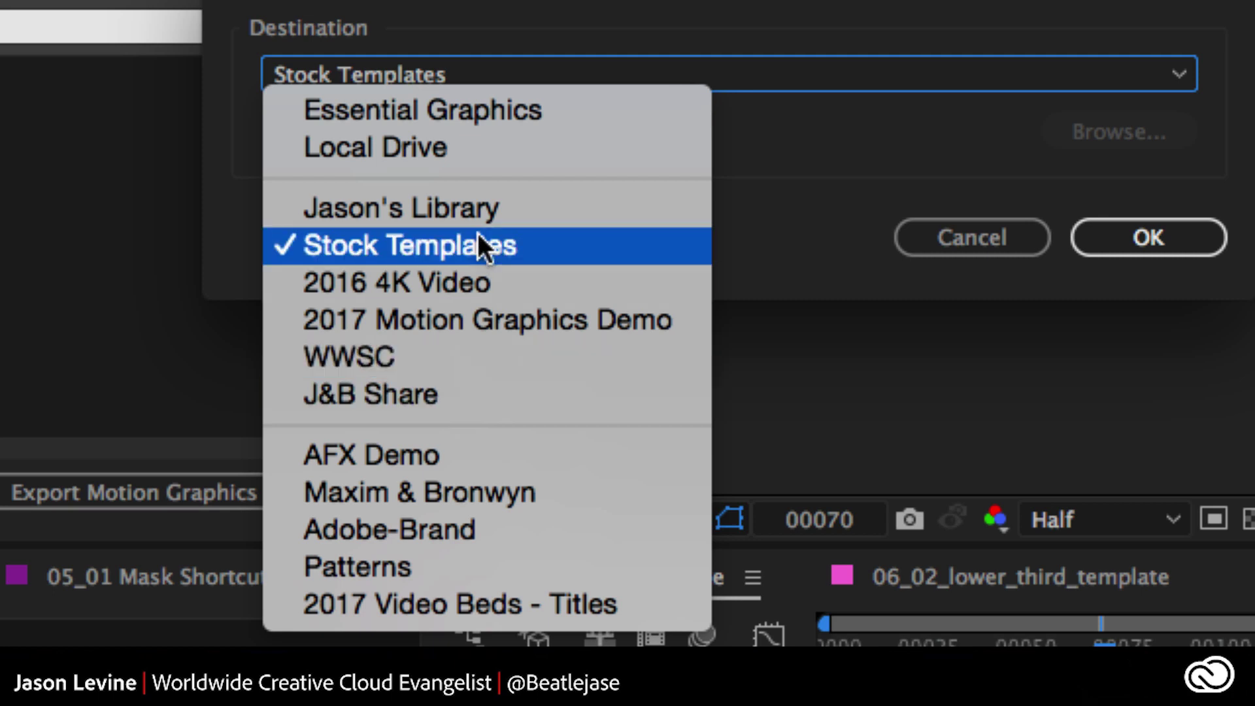
left_click(520, 204)
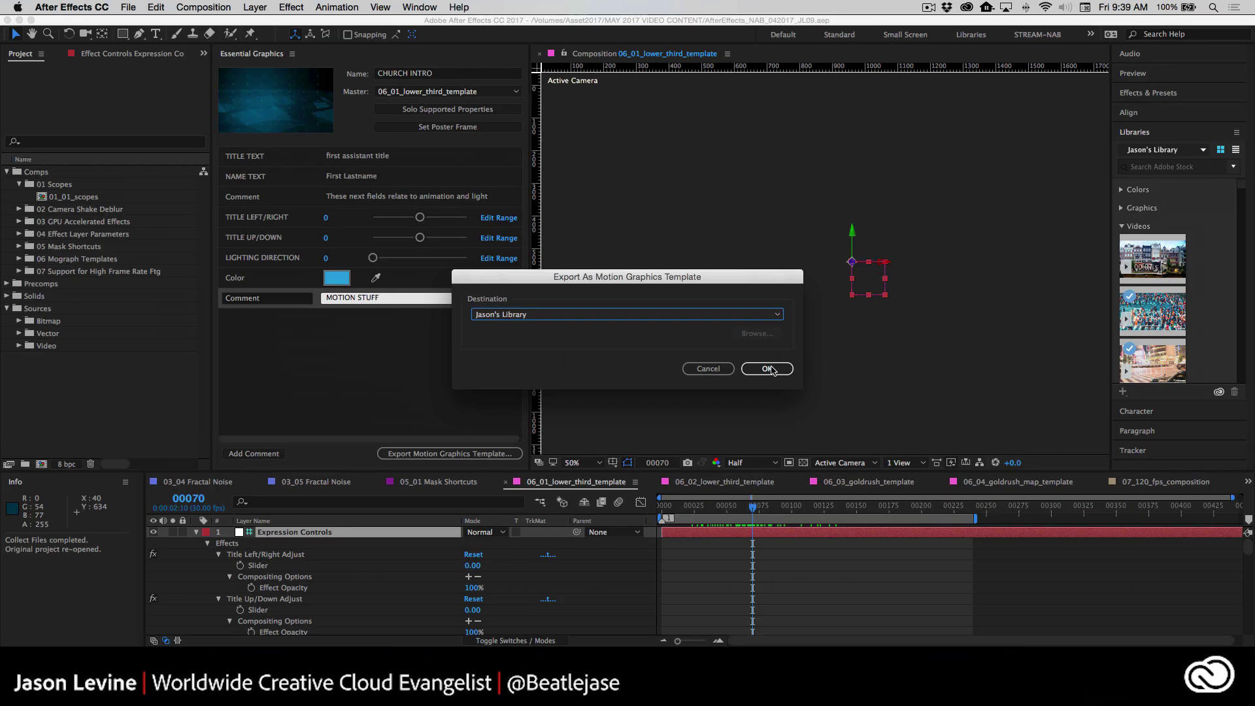
left_click(769, 370)
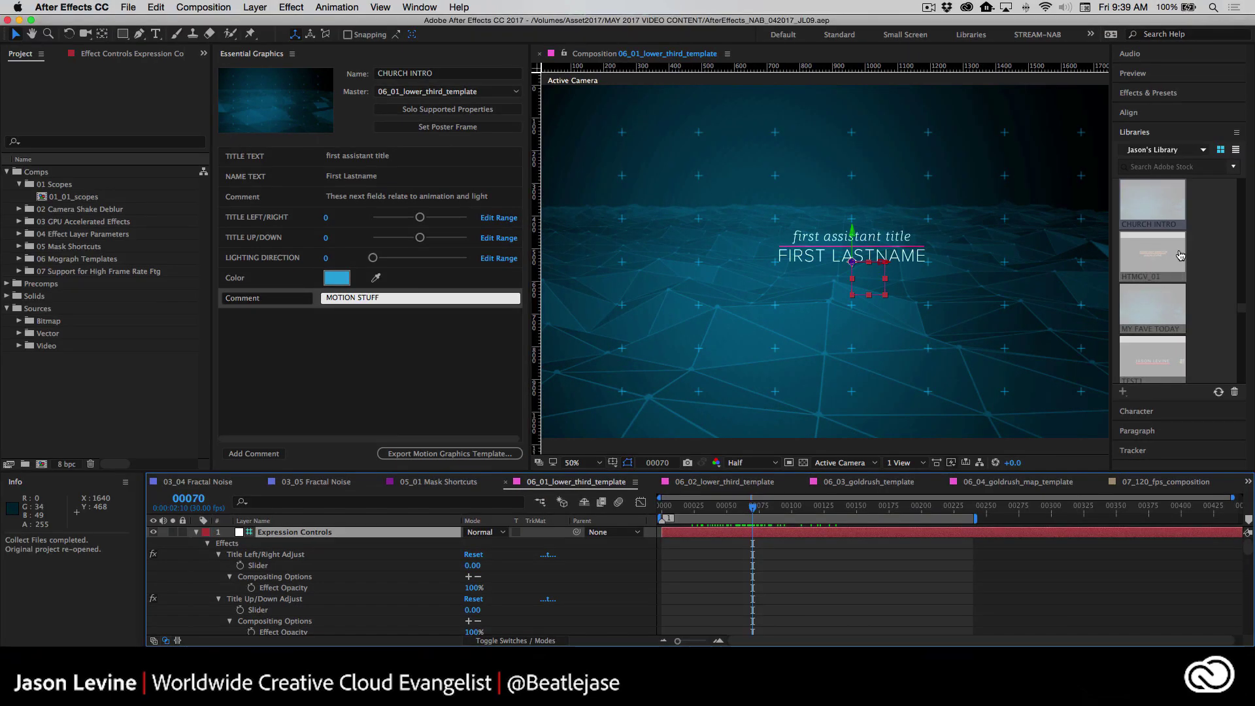
- Preview the lower-third title animation several times from the start, then switch to Premiere Pro
mouse_move(1180, 256)
mouse_move(1140, 197)
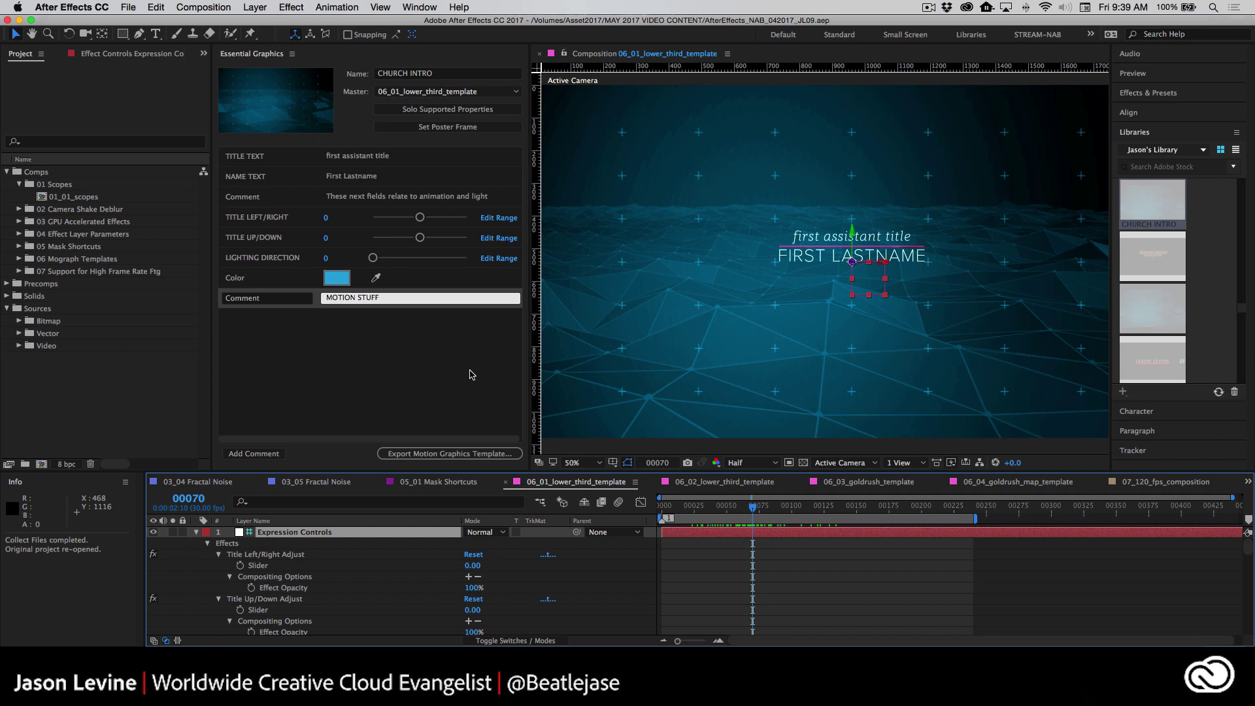
left_click_drag(752, 509, 665, 503)
key("space")
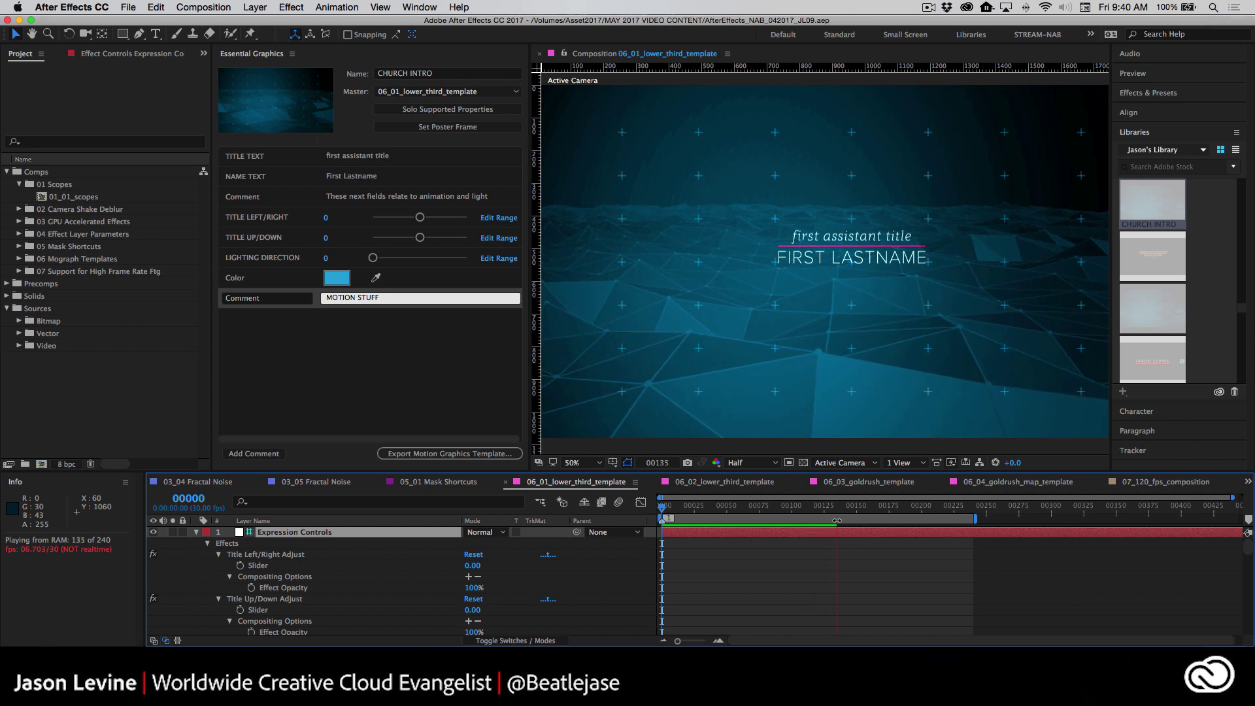
key("space")
left_click(798, 505)
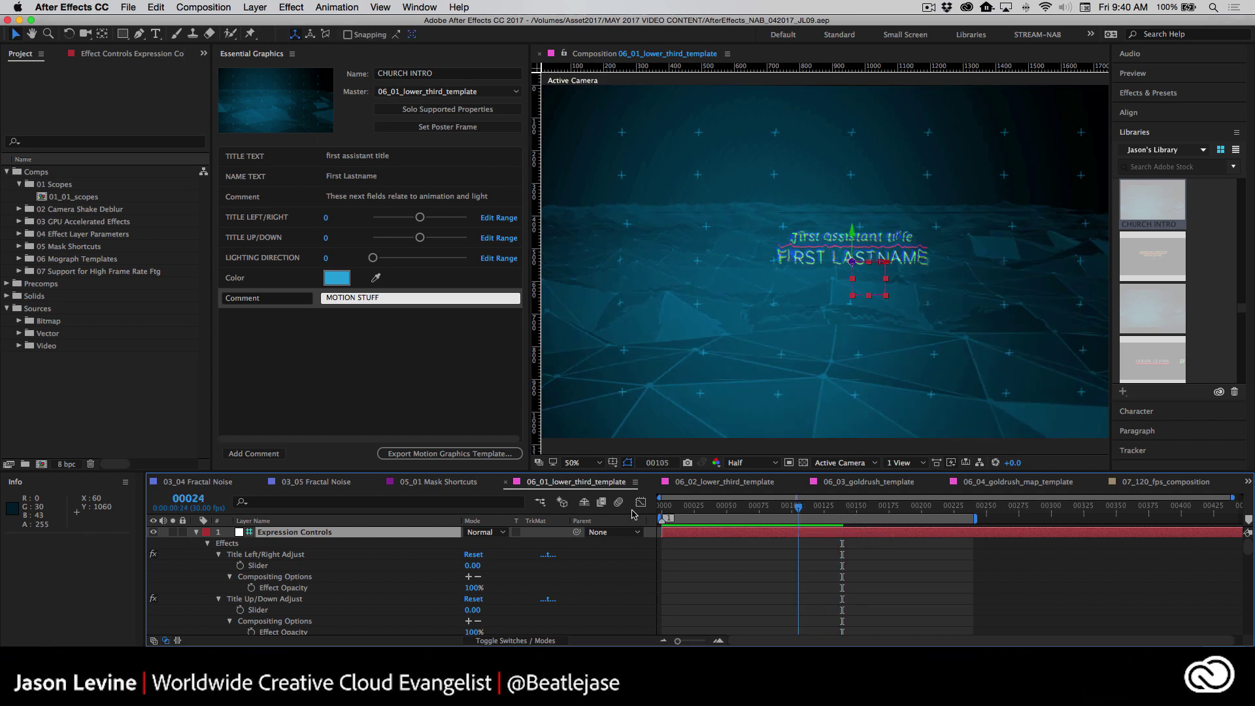
key("Home")
key("space")
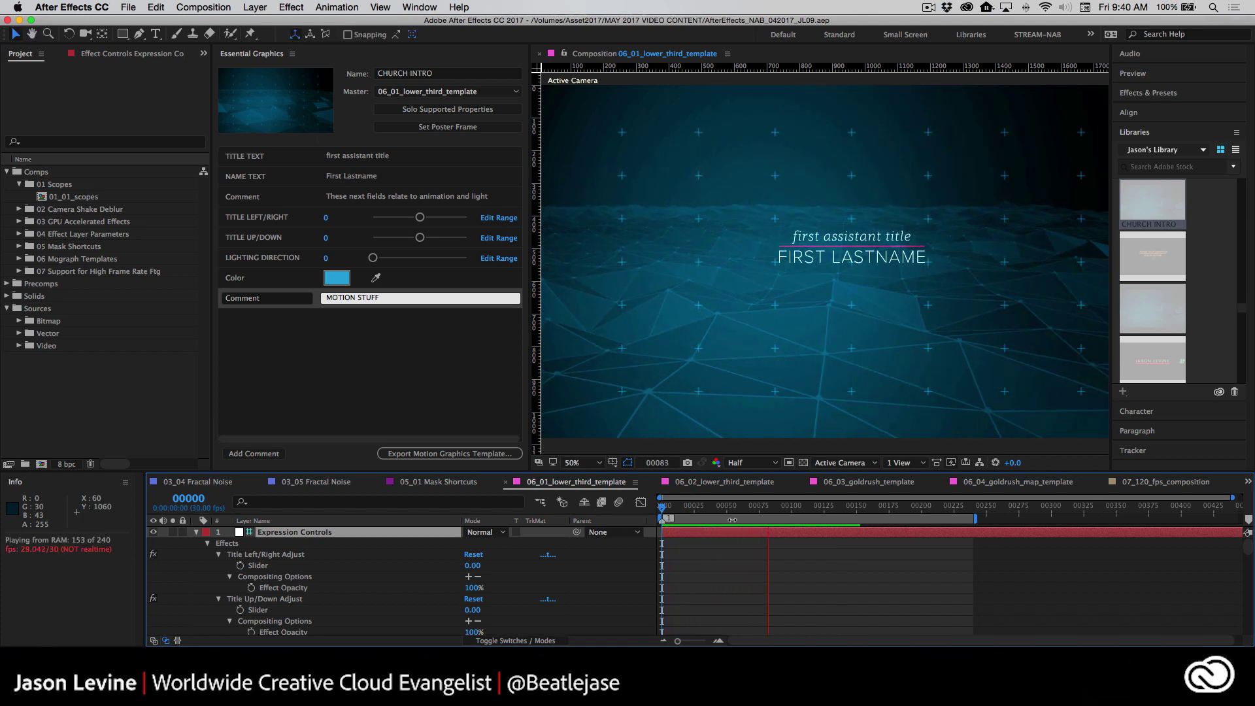
key("space")
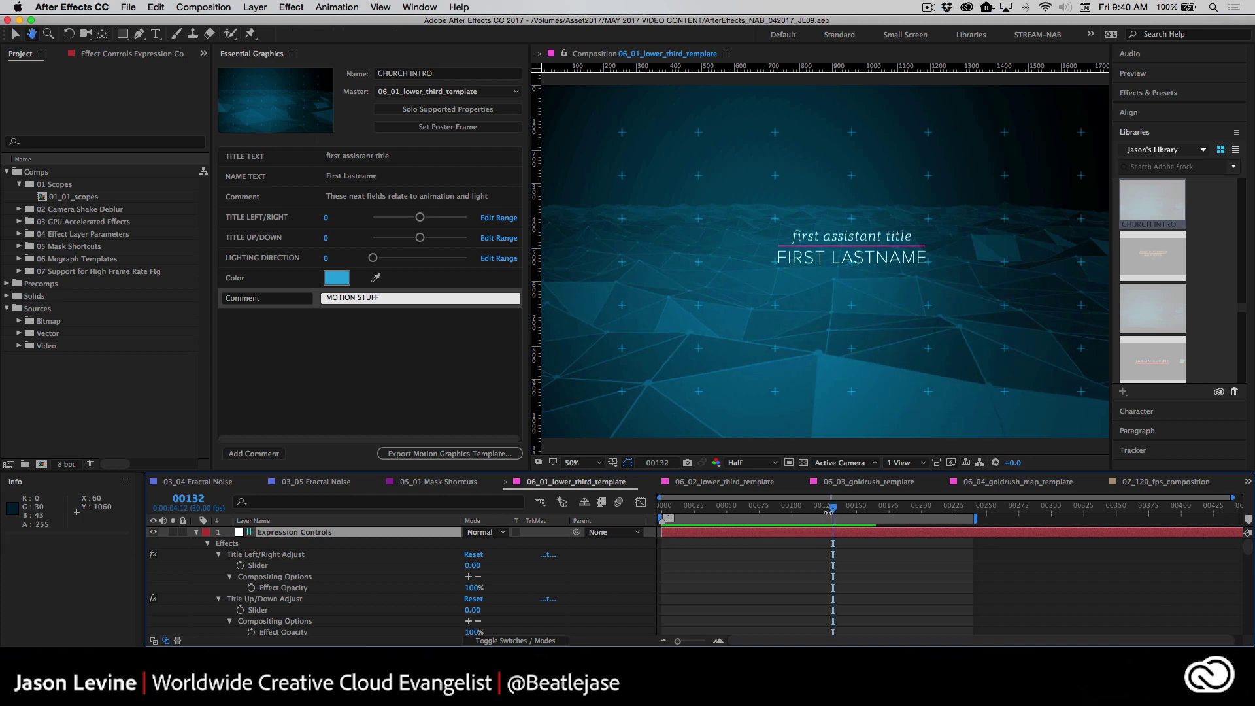
key("space")
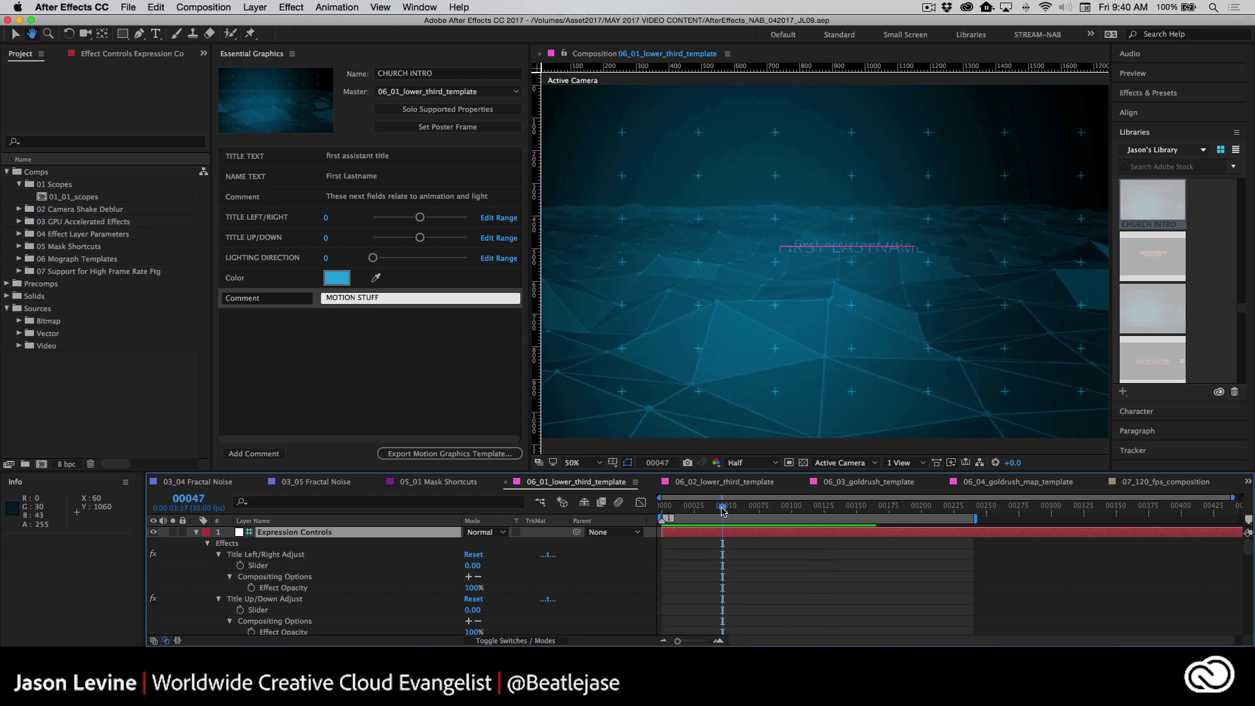
key("space")
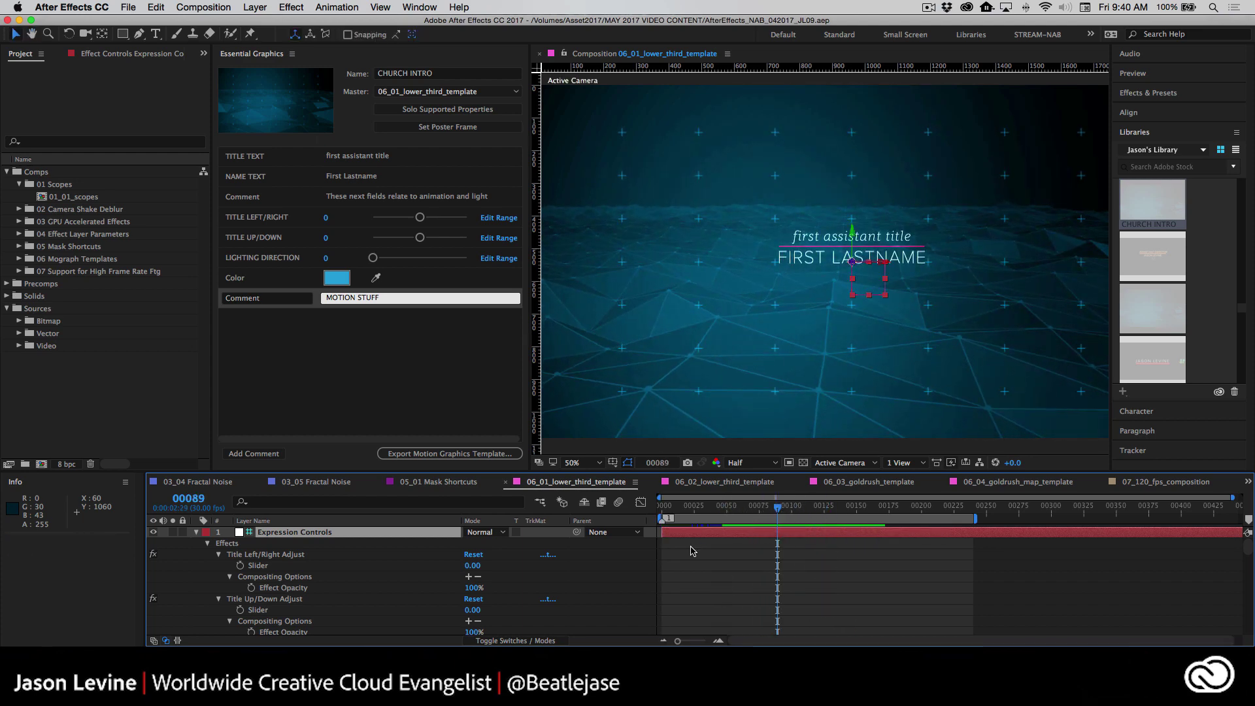
key("super+Tab")
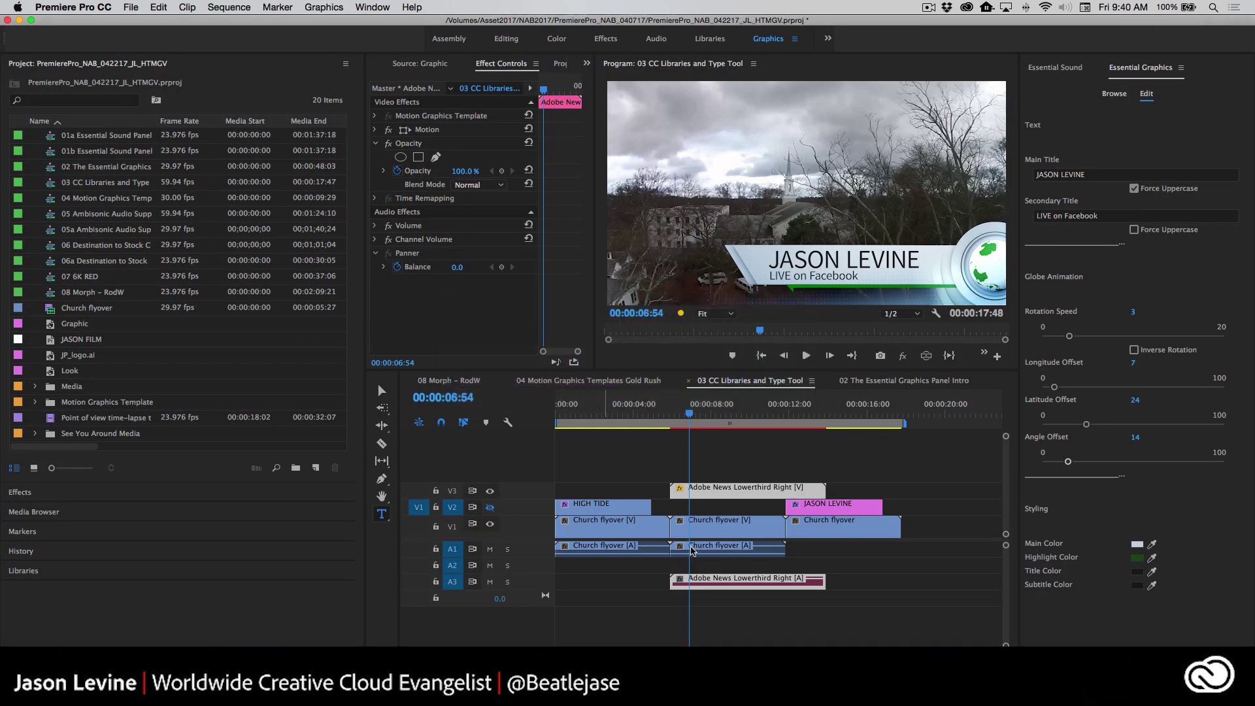
- Replace the Adobe News Lowerthird Right clip with CHURCH INTRO from the library on V3
left_click(732, 495)
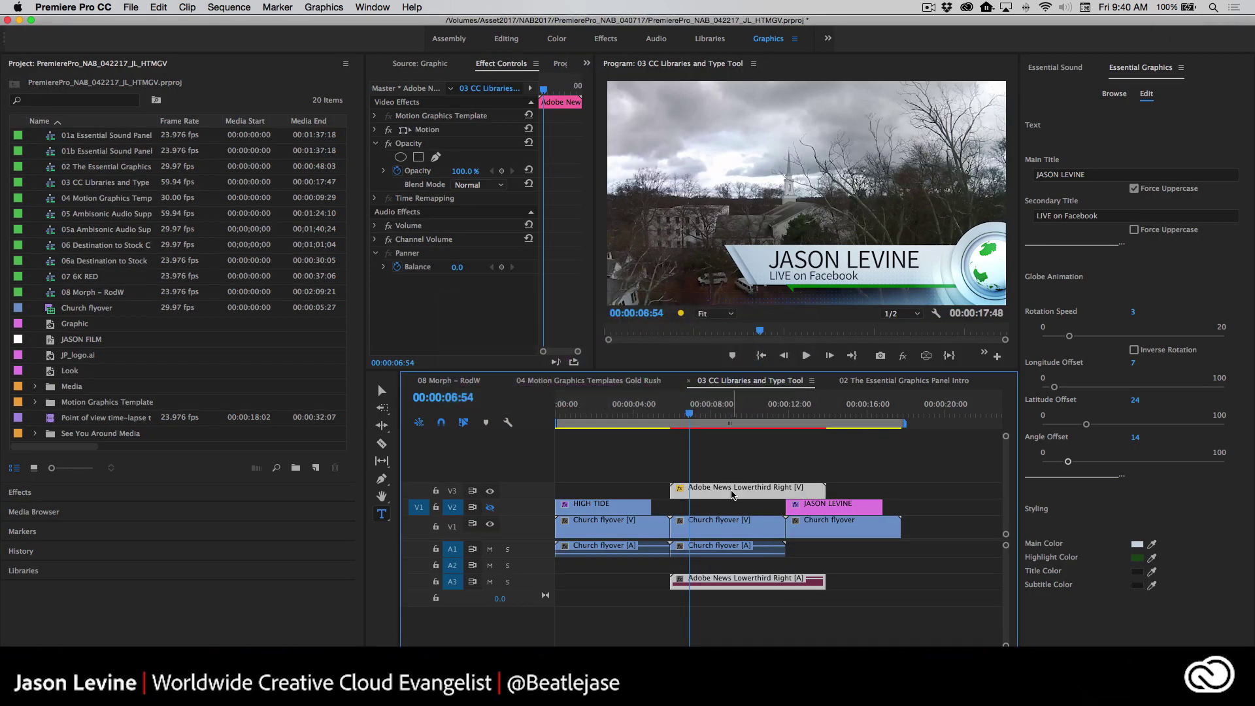
key("Delete")
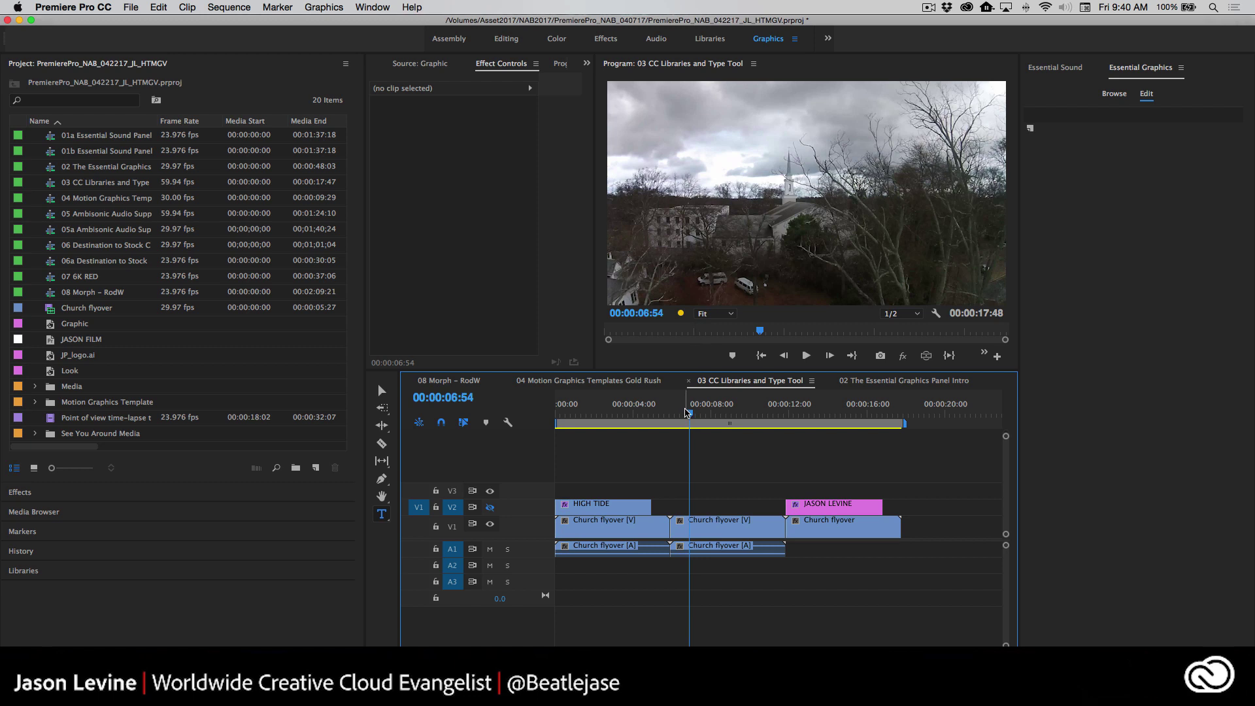
left_click(110, 571)
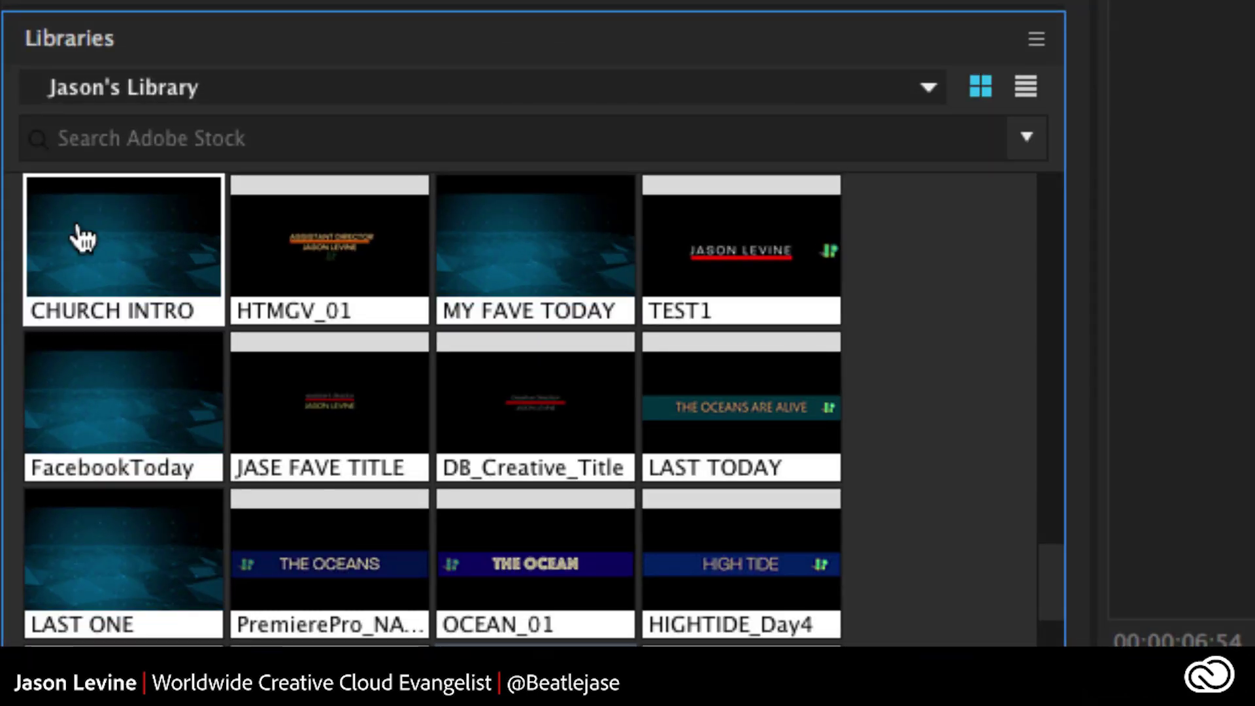
mouse_move(81, 239)
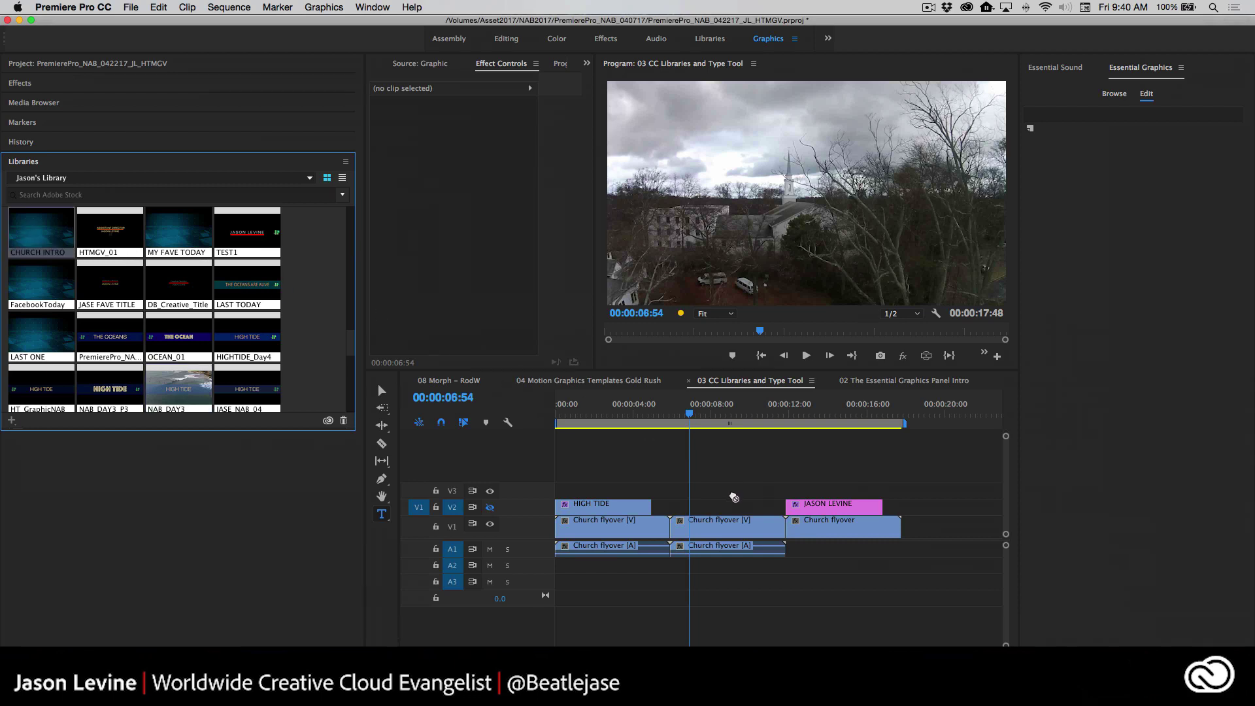
left_click_drag(734, 497, 691, 491)
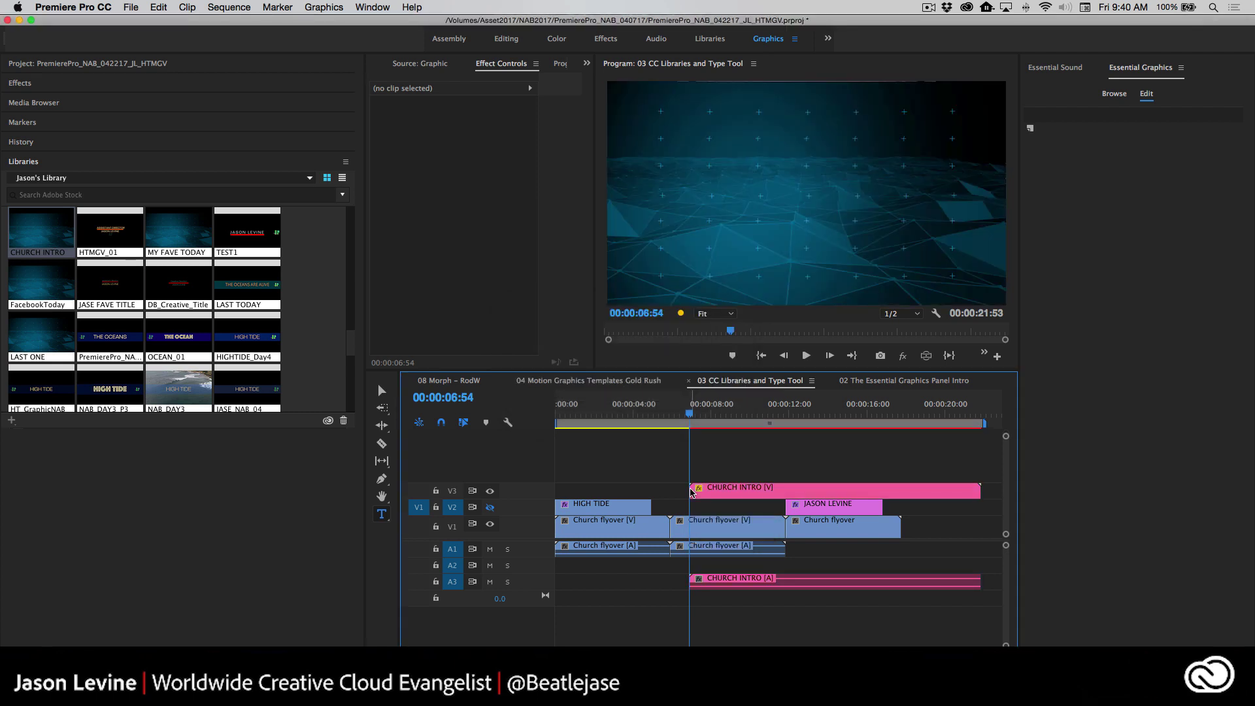
left_click(746, 490)
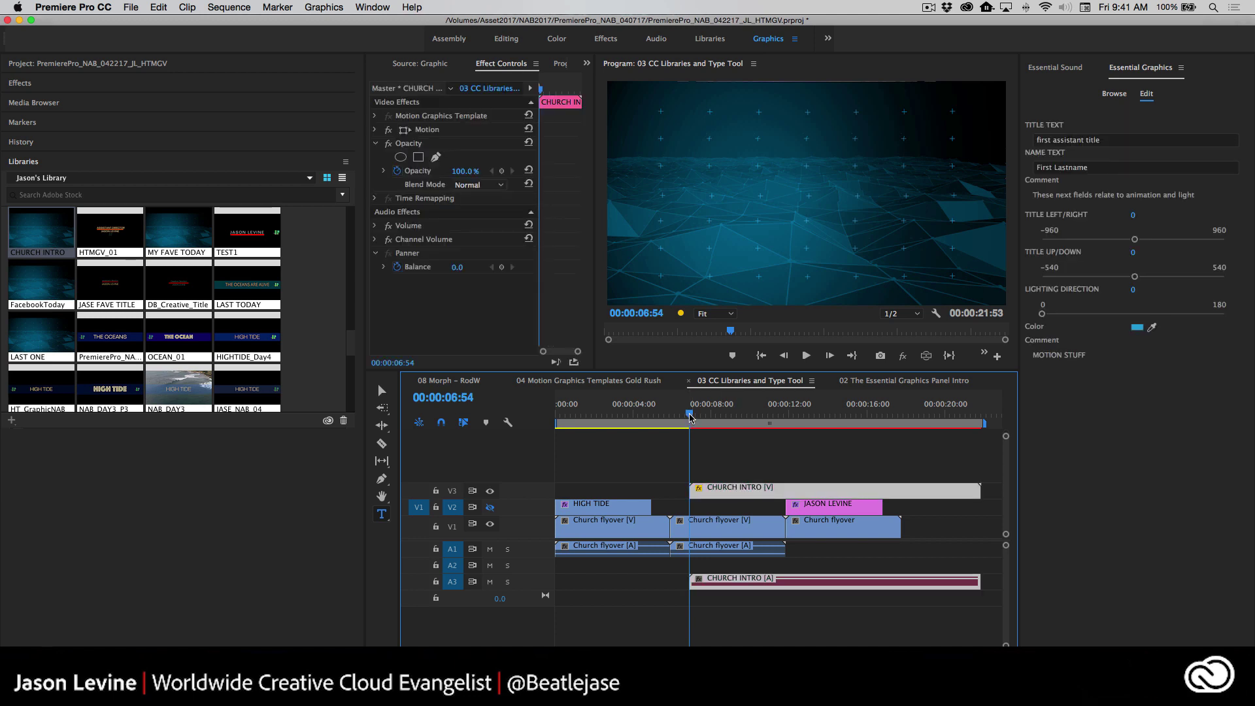
- Retitle the graphic 'Director of Photography', enter the presenter's name, and set lighting direction to 82
left_click_drag(691, 418, 730, 421)
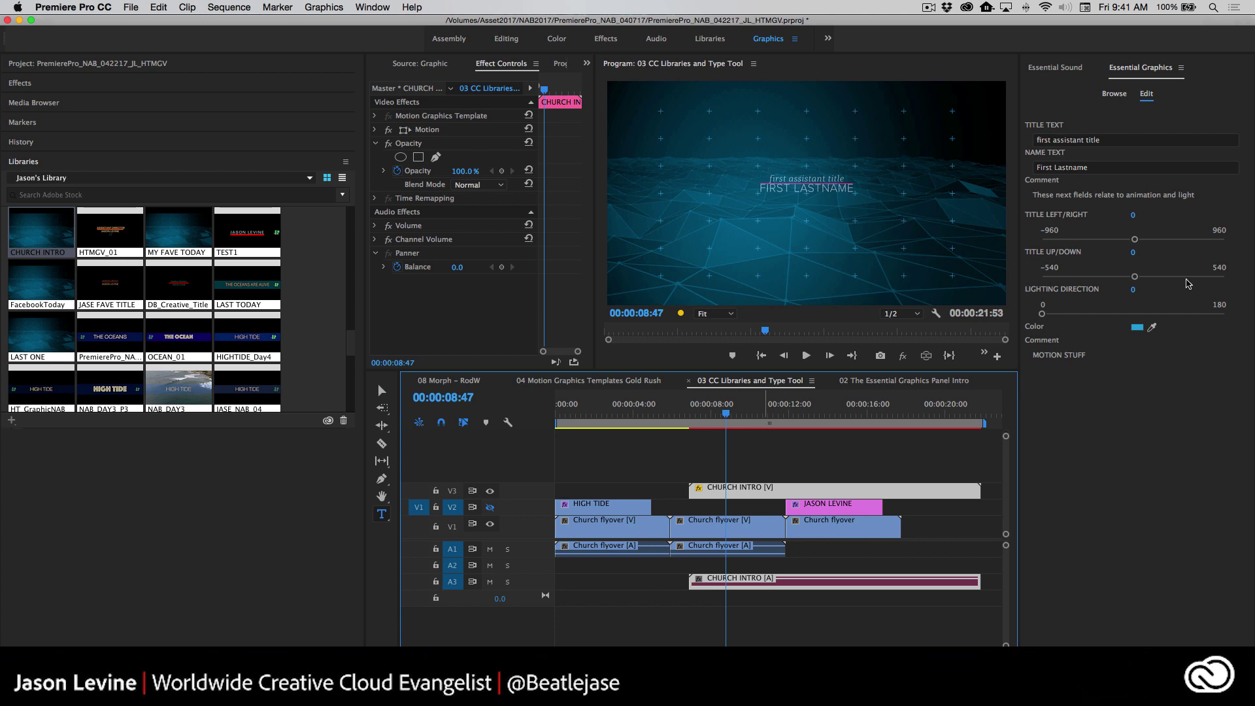
double_click(1109, 144)
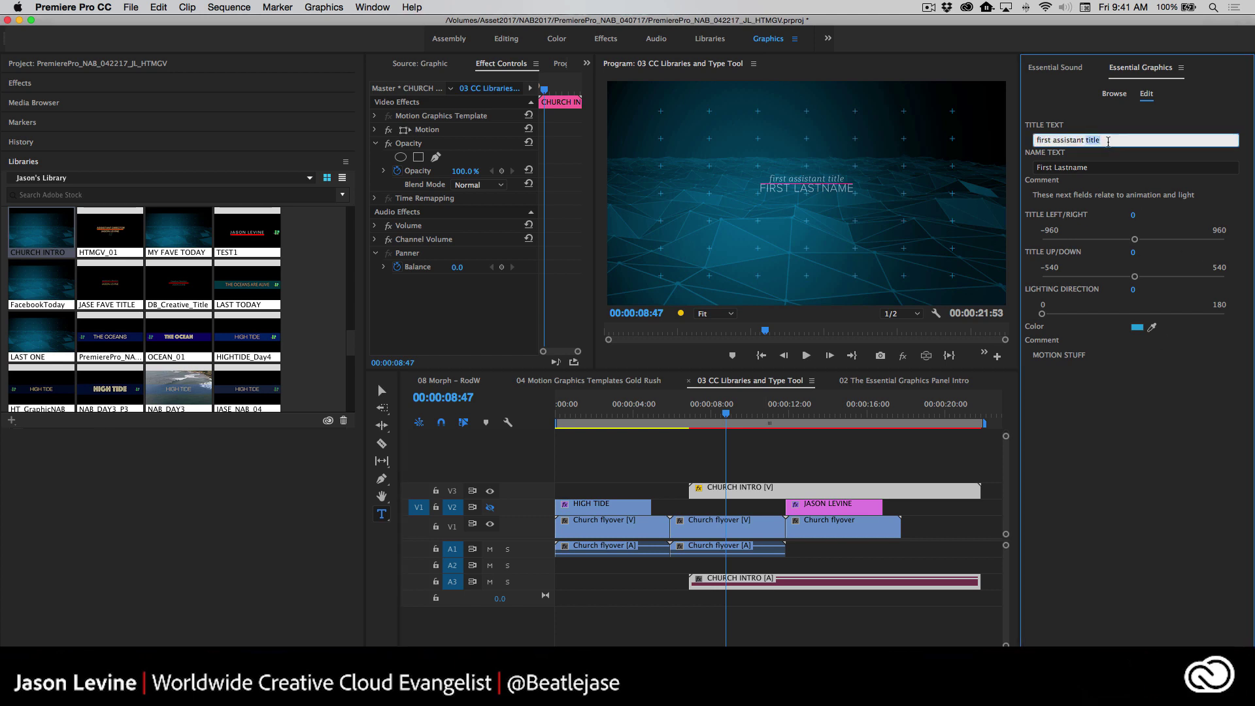
key("super+a")
type("Director")
type(" of Pjpt")
key("BackSpace")
key("BackSpace")
key("BackSpace")
type("hotograph")
left_click(1099, 168)
type("JASON LE")
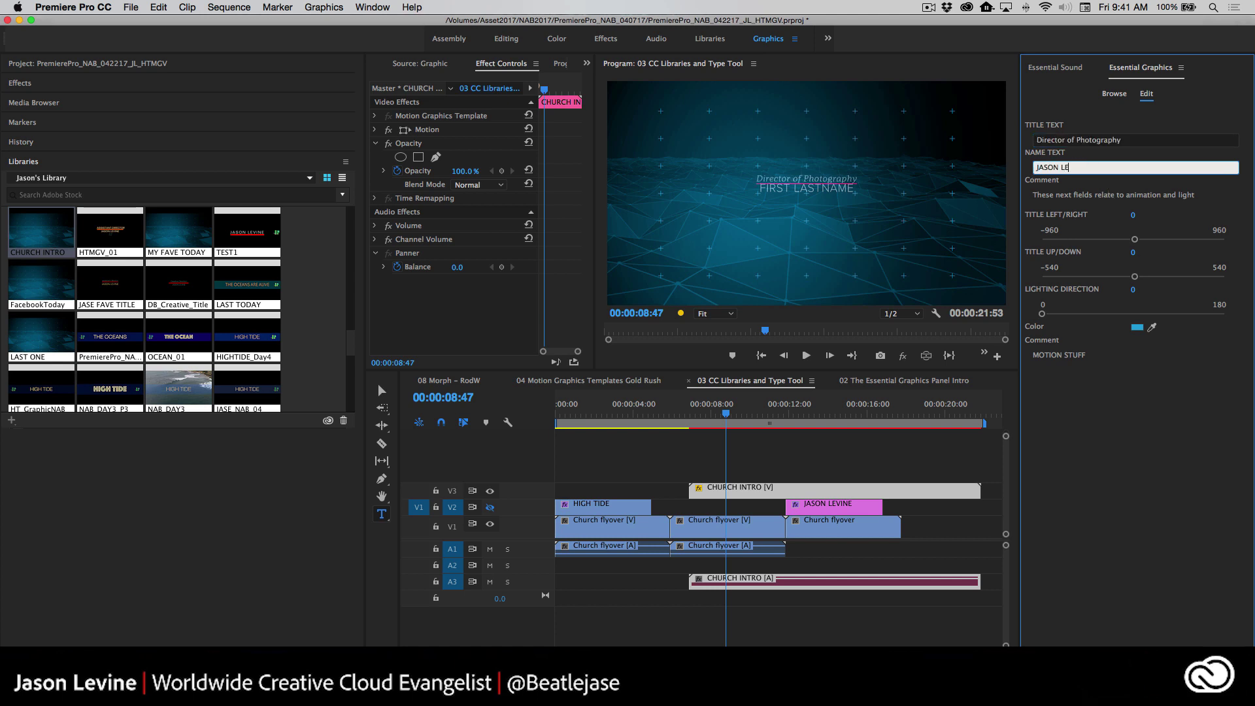
key("Tab")
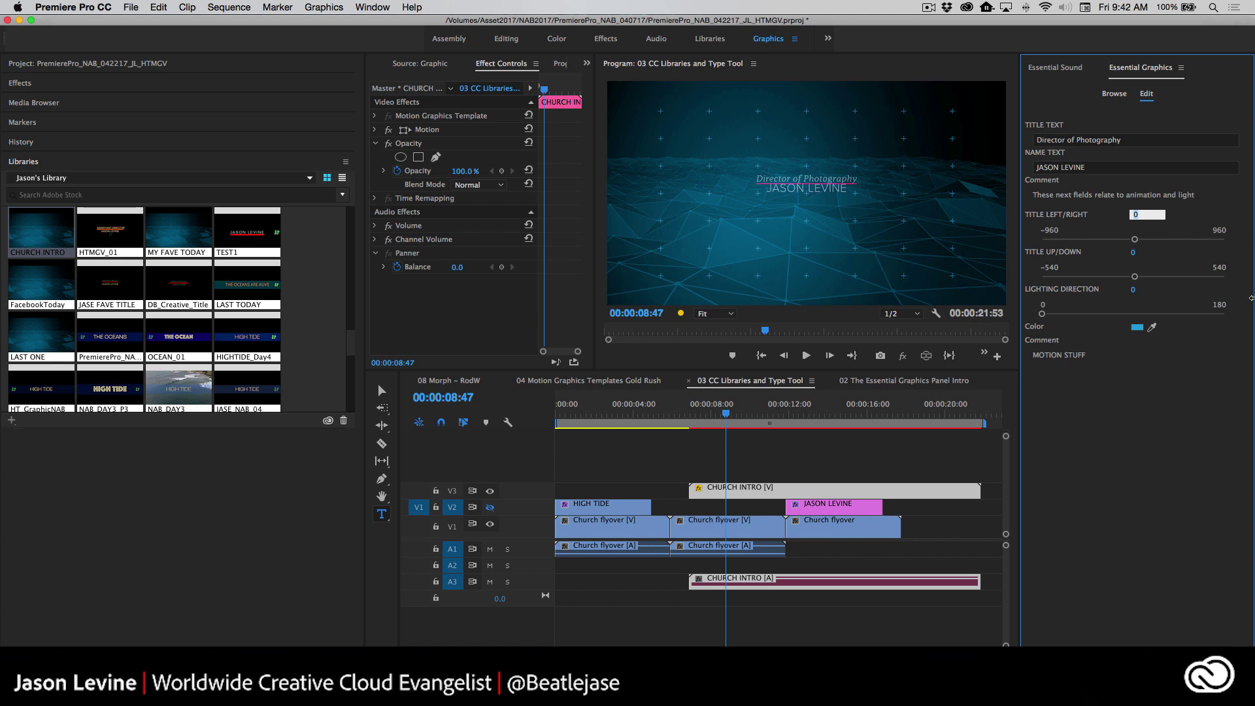
left_click_drag(1042, 314, 1175, 314)
- Set the lighting direction to 130 and change the graphic's colour from blue to a light orange
left_click(828, 493)
left_click(1137, 327)
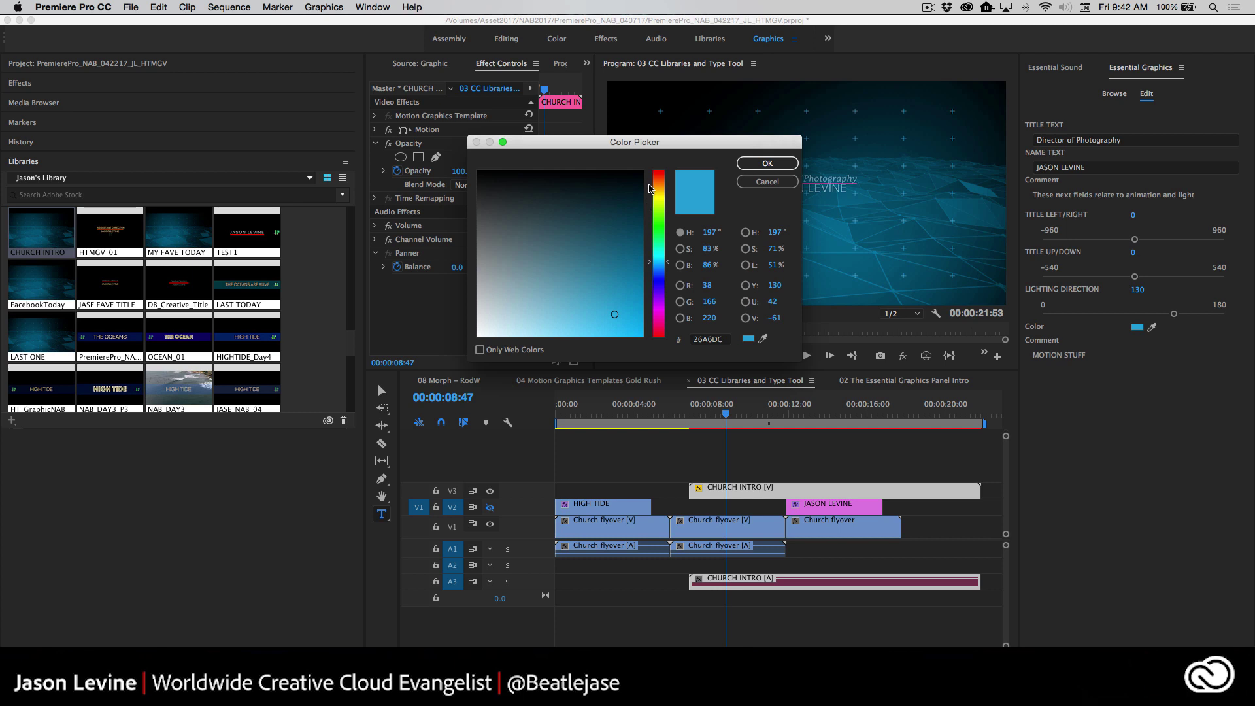
left_click_drag(657, 189, 657, 183)
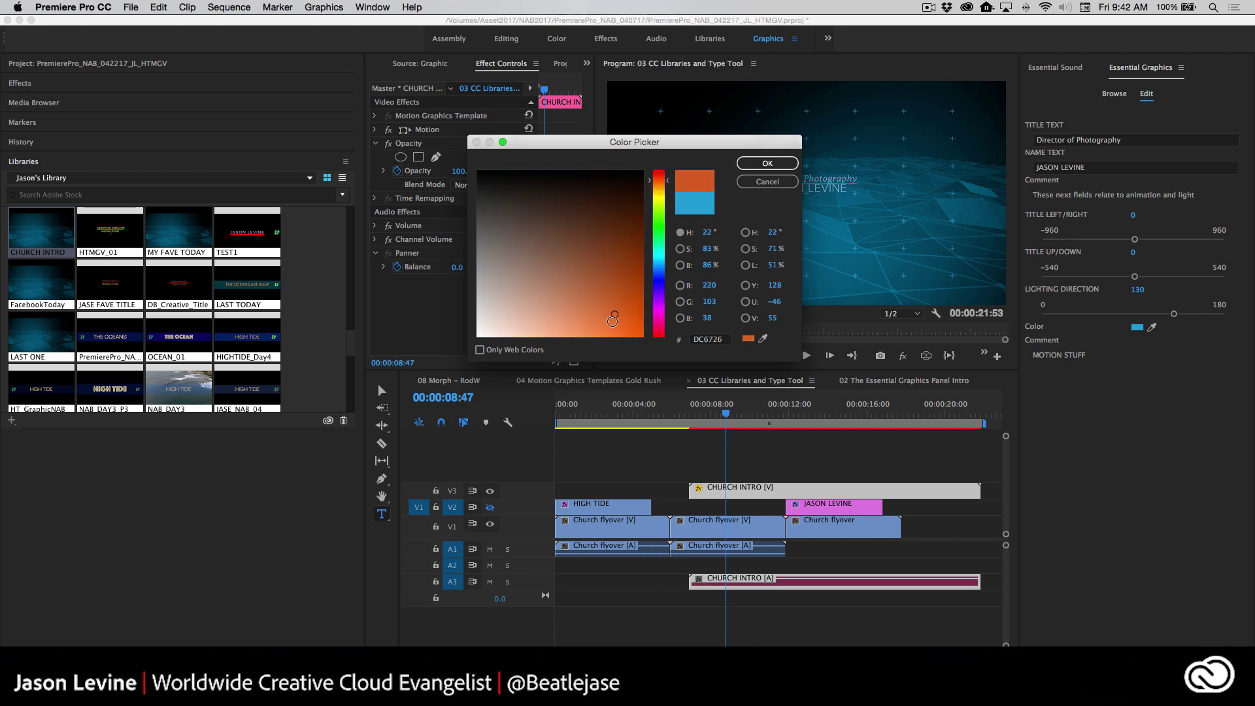
mouse_move(614, 316)
left_mouse_down()
mouse_move(619, 261)
mouse_move(599, 313)
mouse_move(553, 325)
mouse_move(575, 329)
left_mouse_up()
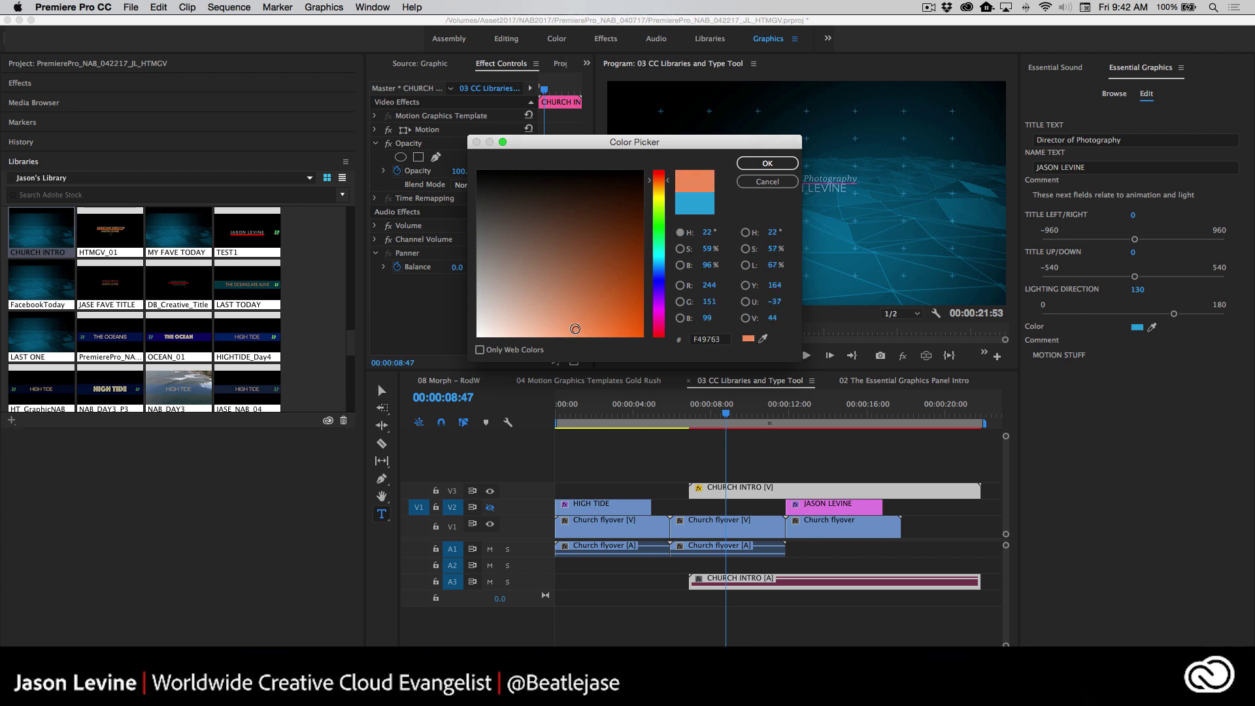
left_click(767, 163)
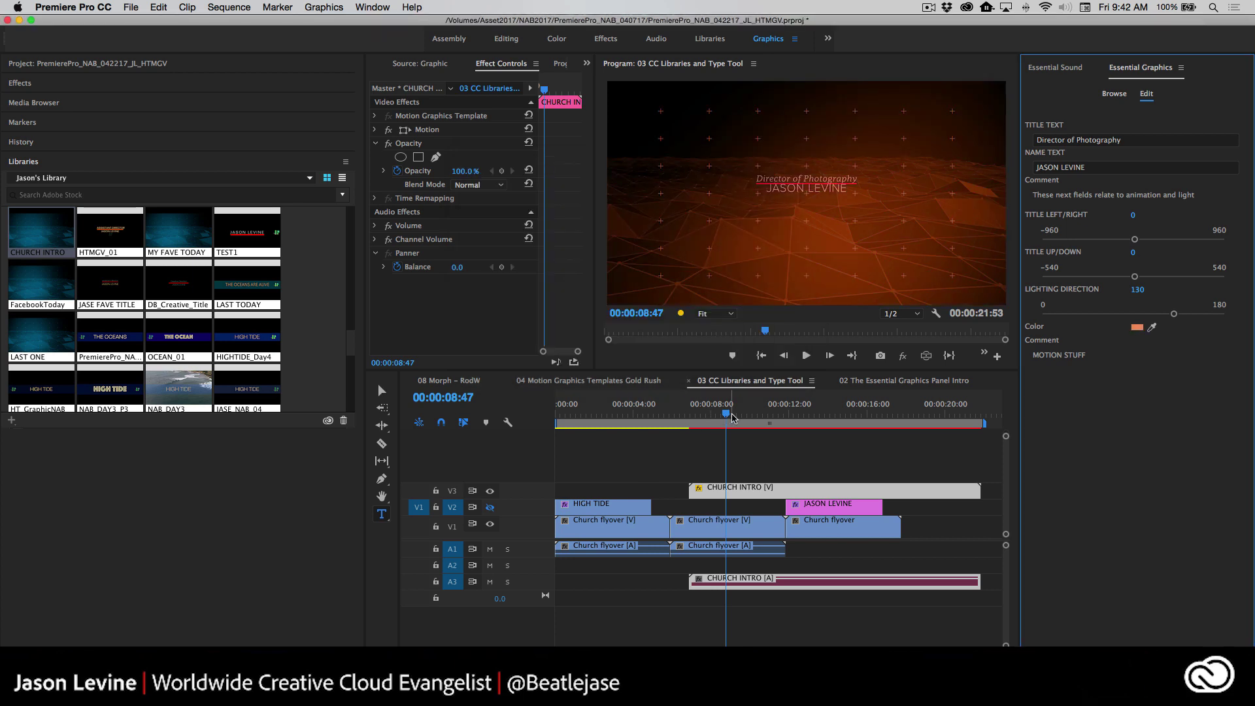
mouse_move(730, 416)
left_mouse_down()
mouse_move(700, 410)
mouse_move(726, 412)
left_mouse_up()
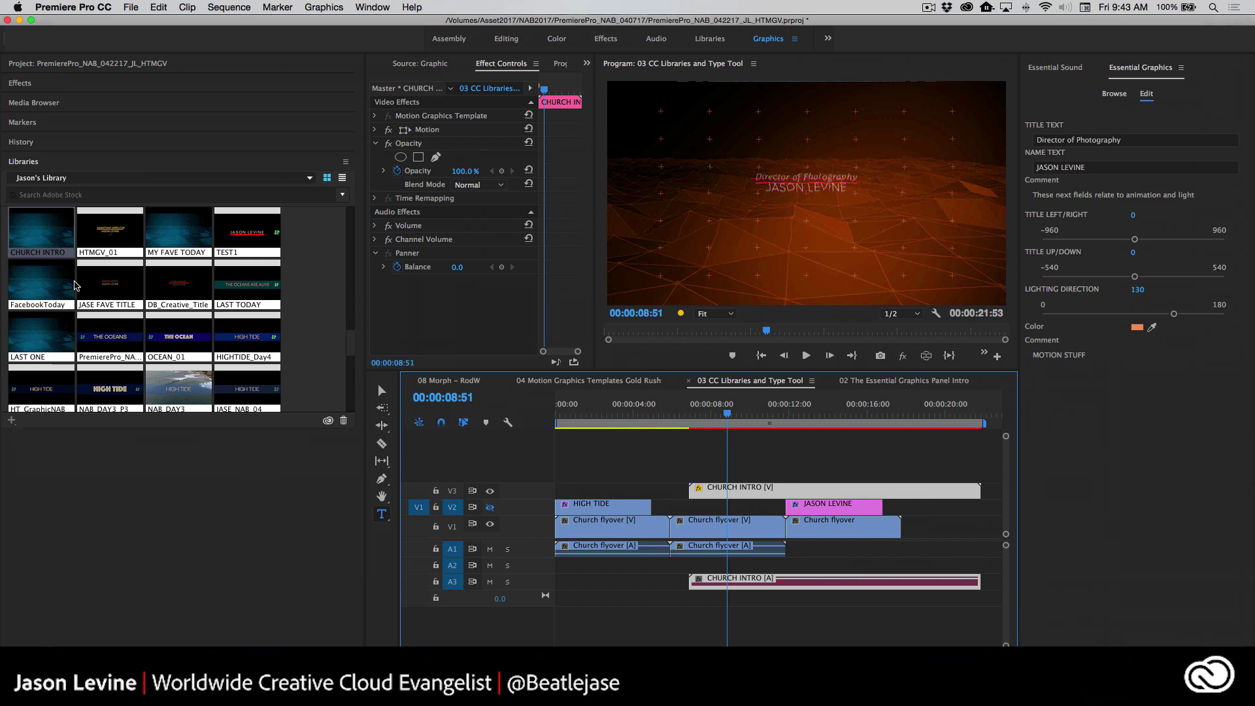
- Check the Type tool's horizontal and vertical options, keeping the horizontal text tool active
left_click(382, 515)
left_click(383, 518)
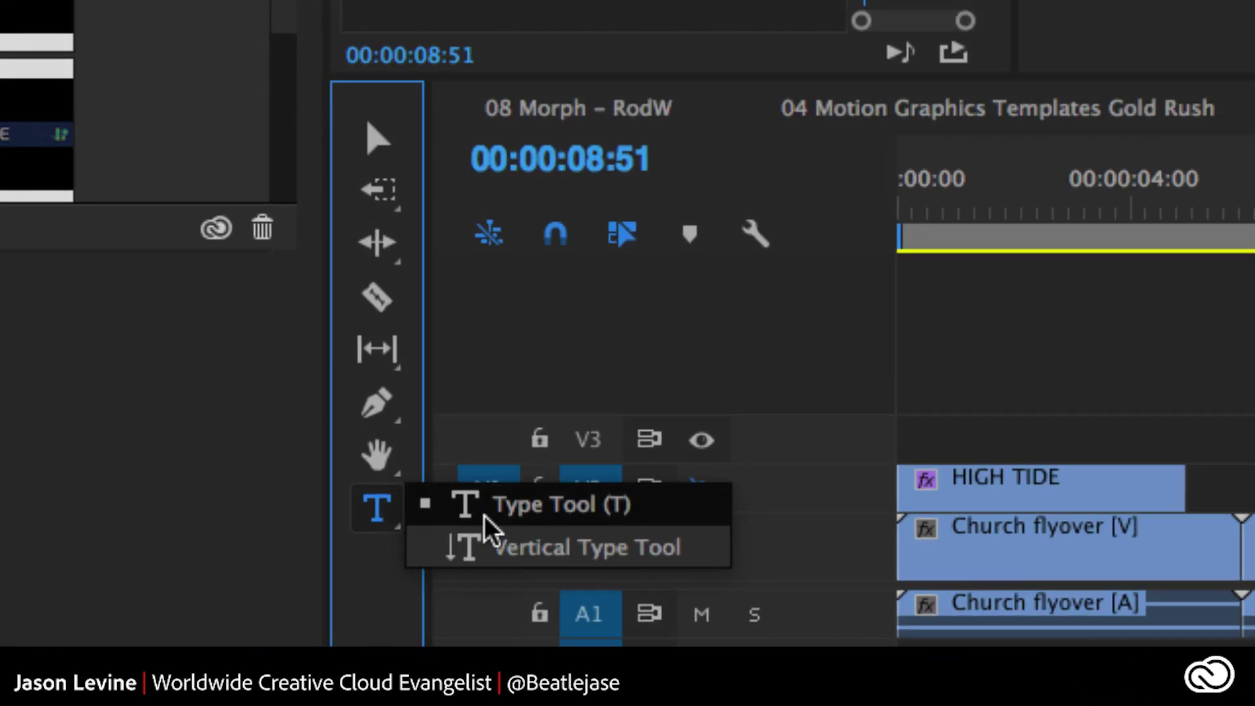
left_click(339, 579)
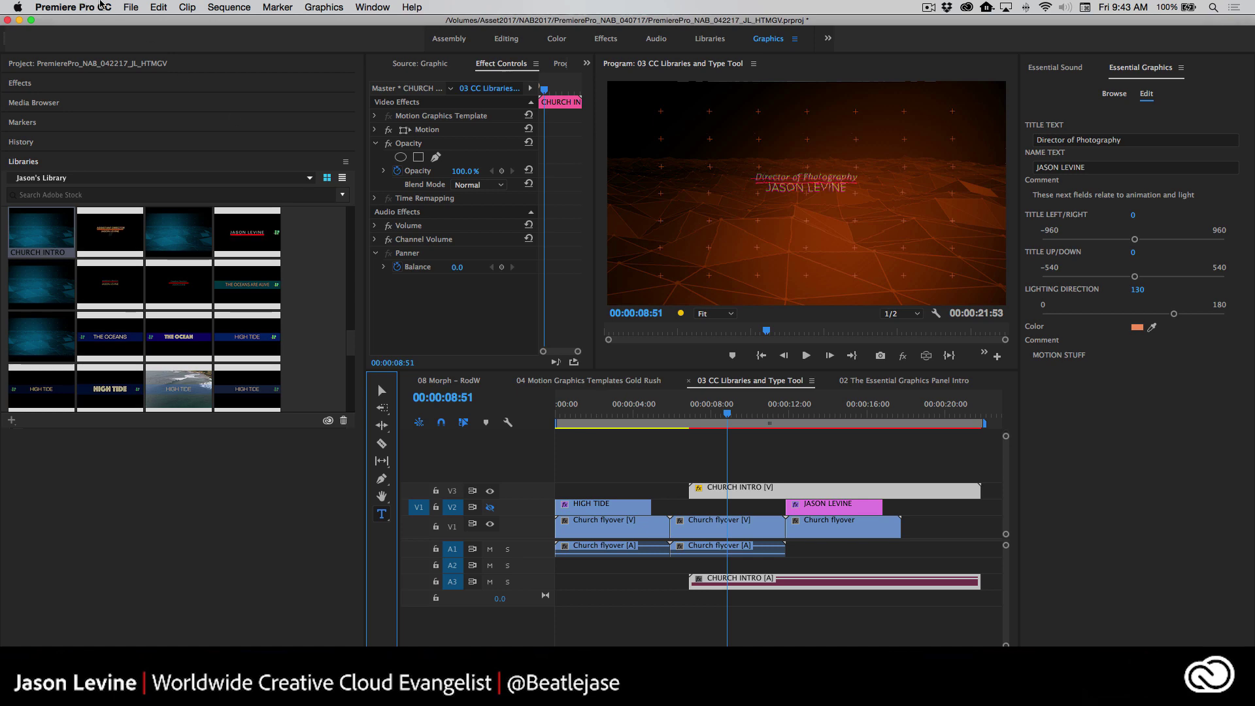
- Close the NAB project and reopen JTP_Tokyo_MSTRforTeams_HTMGV from the Recent list
left_click(126, 5)
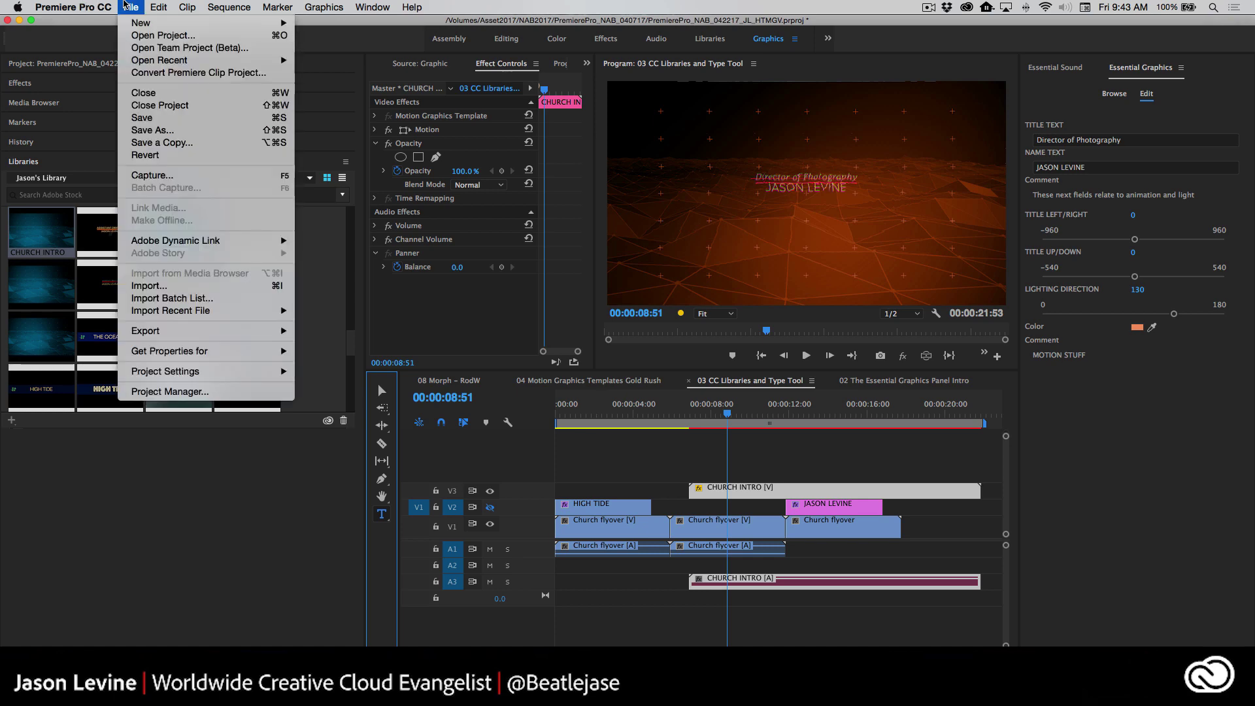
left_click(168, 110)
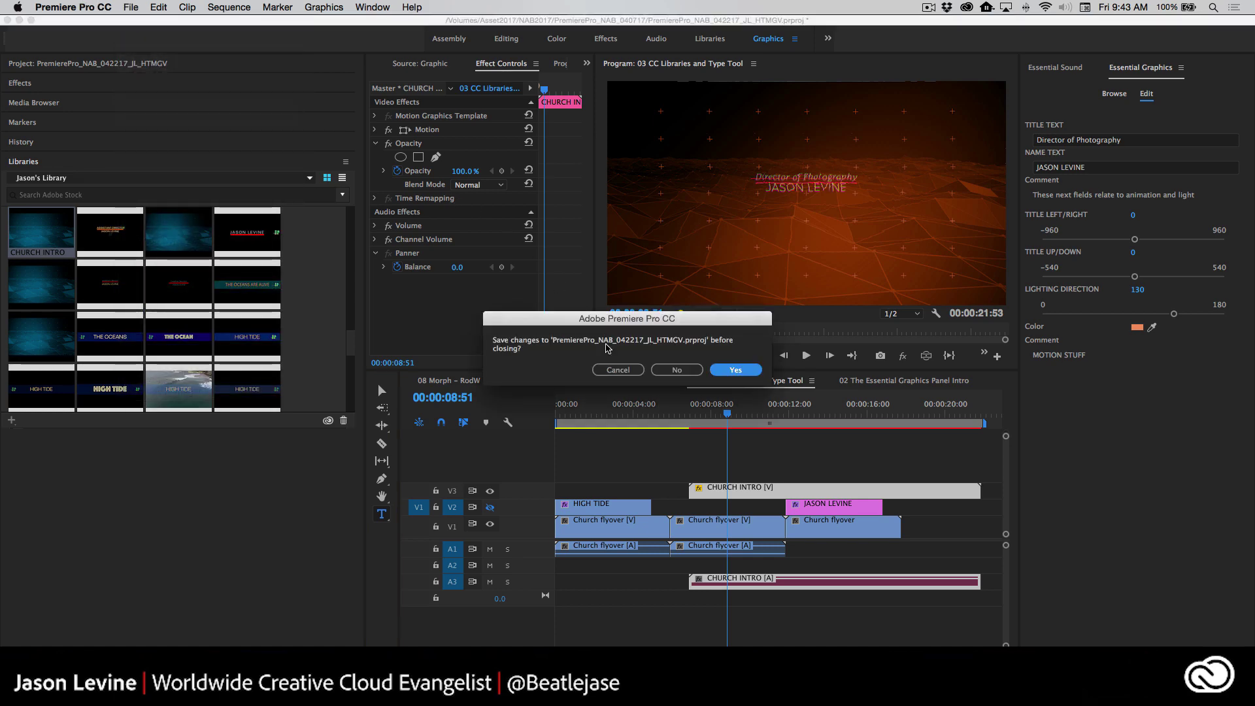
left_click(676, 373)
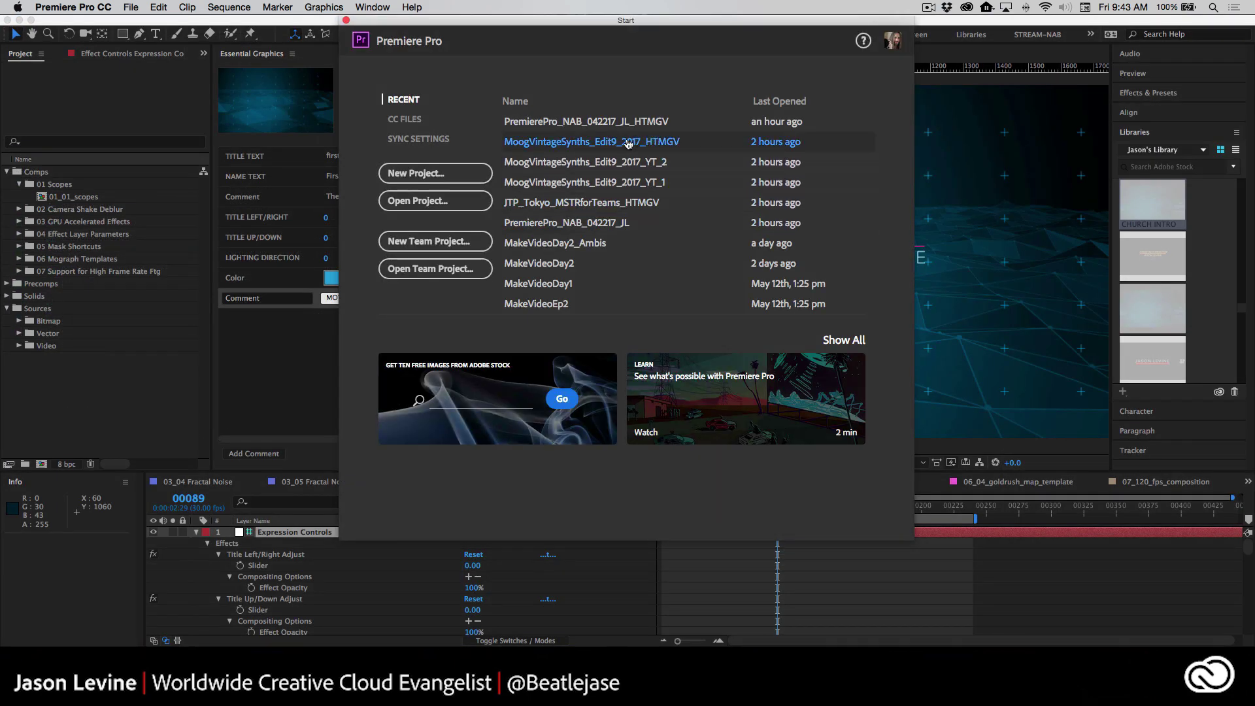
left_click(604, 207)
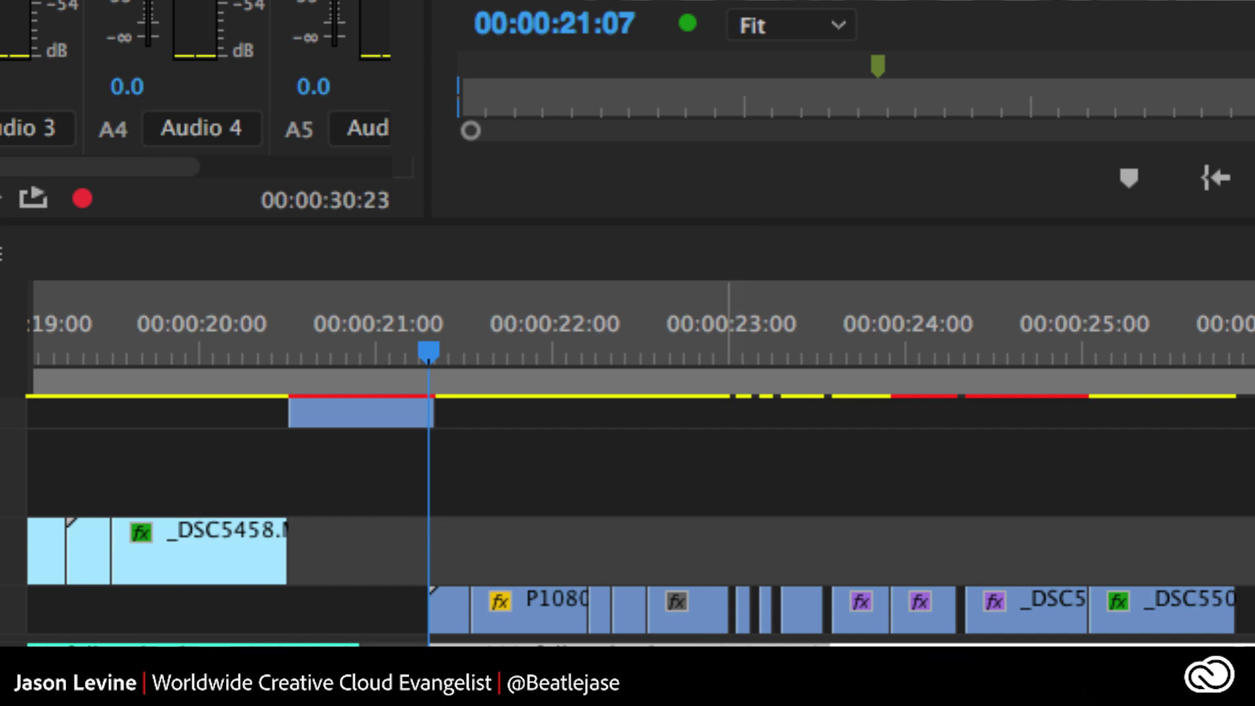
key("equal")
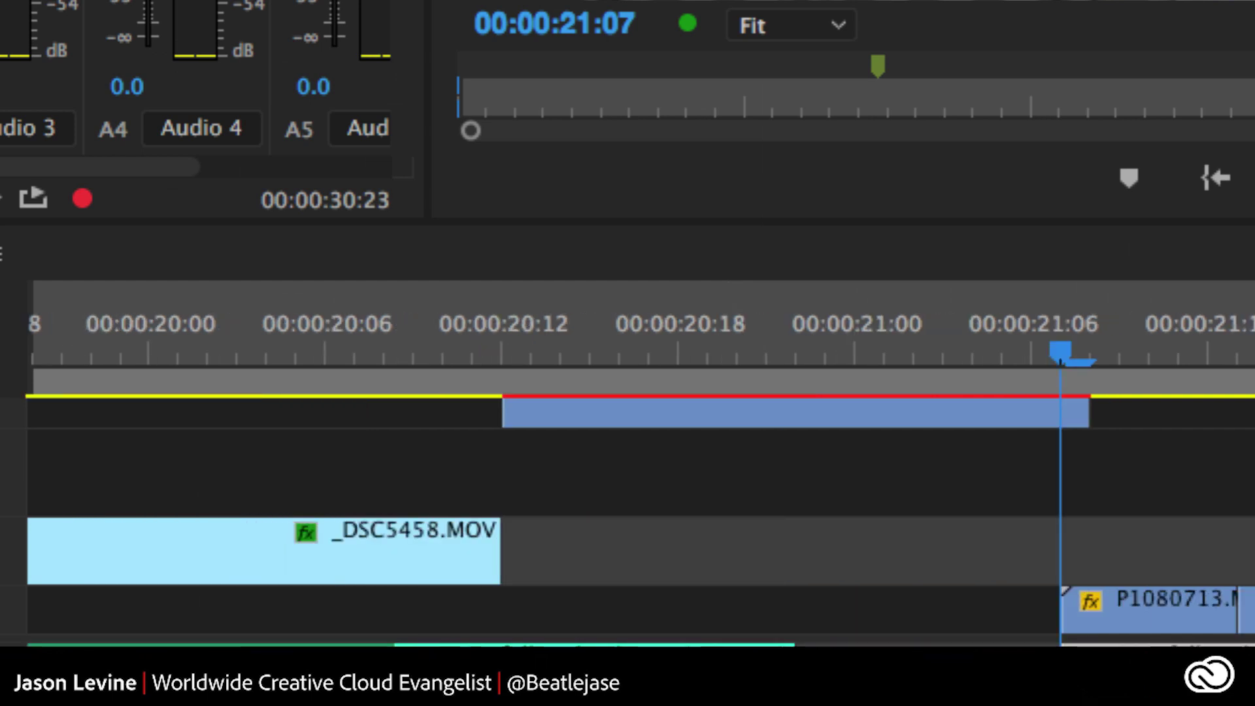
key("minus")
key("minus")
key("minus")
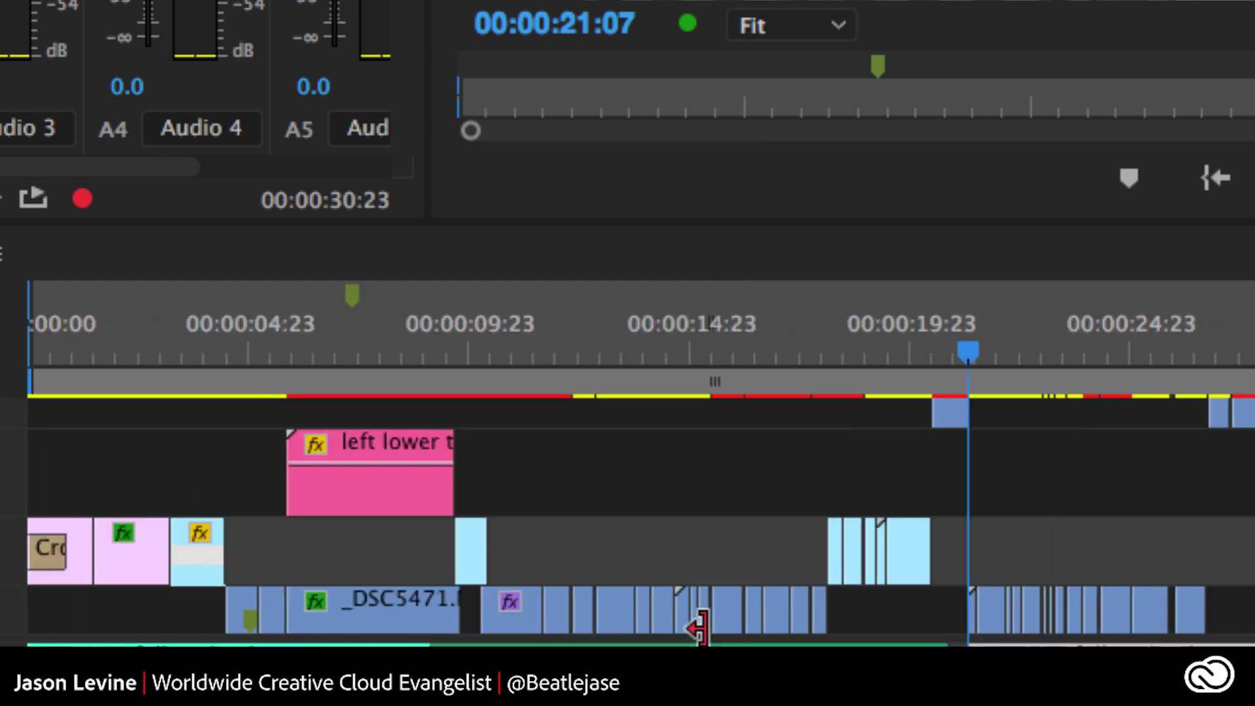
key("minus")
- Play the Tokyo sequence forward and in reverse, then replay it from about 10 seconds
key("equal")
key("equal")
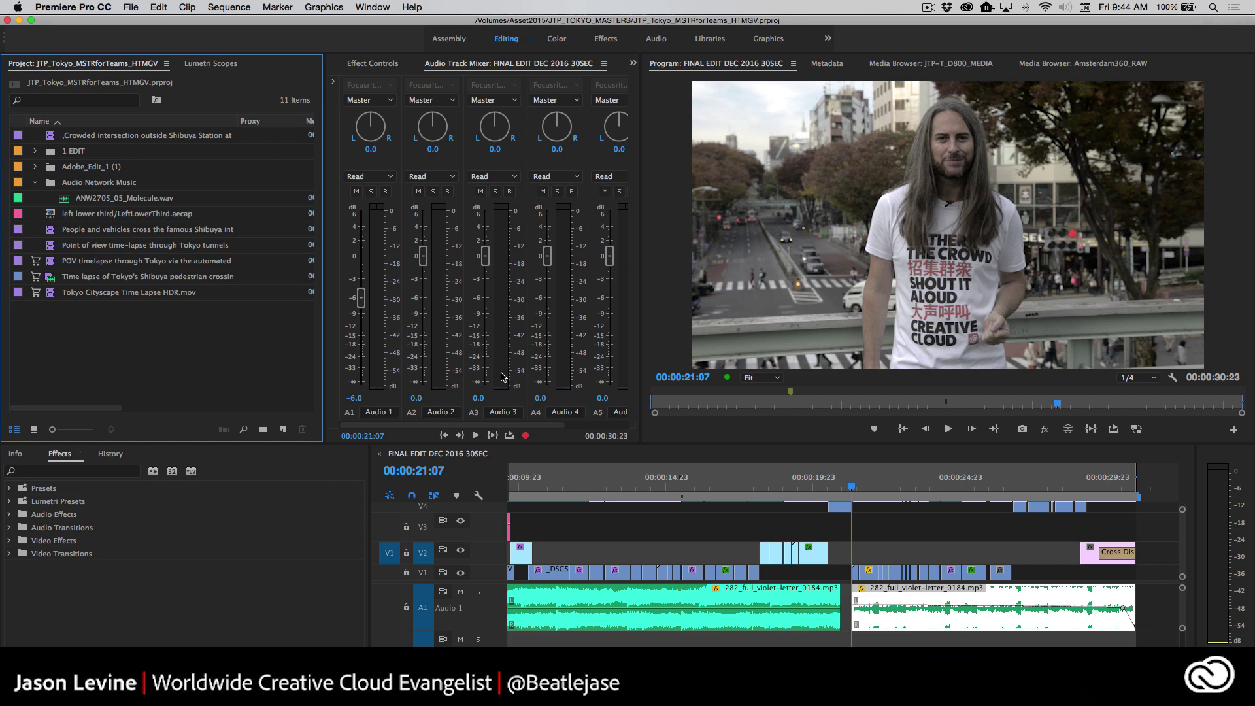
left_click(454, 459)
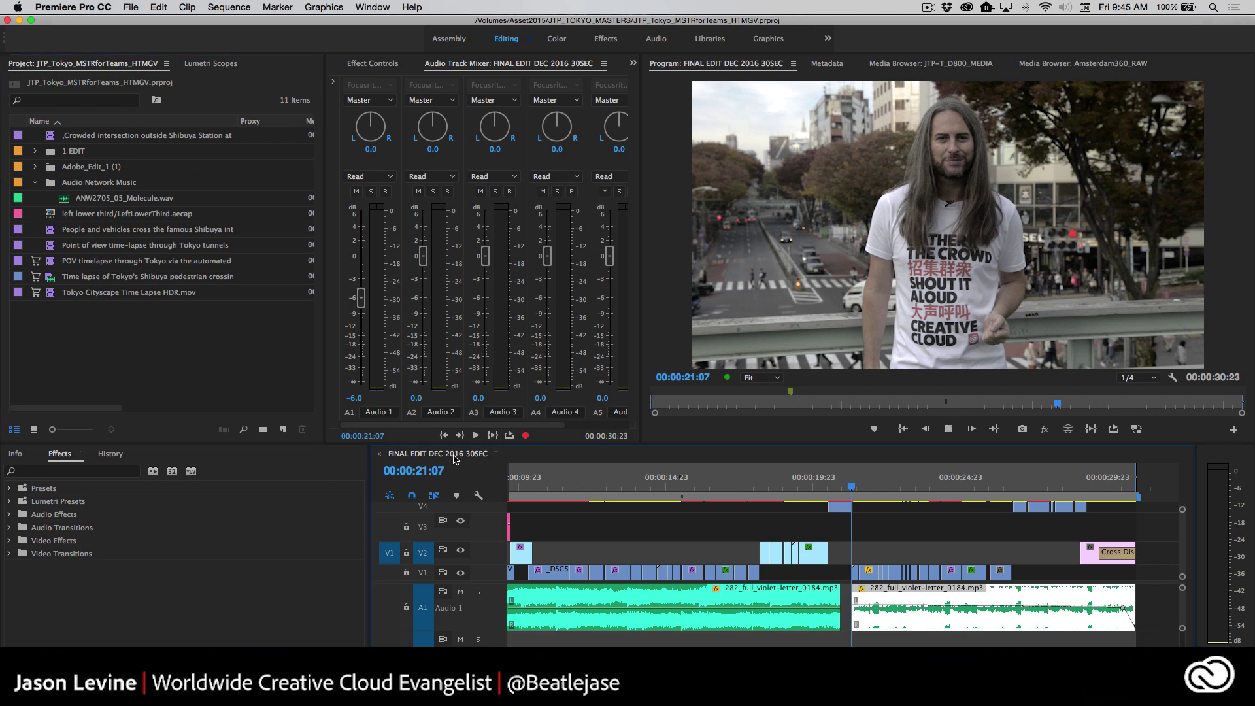
key("space")
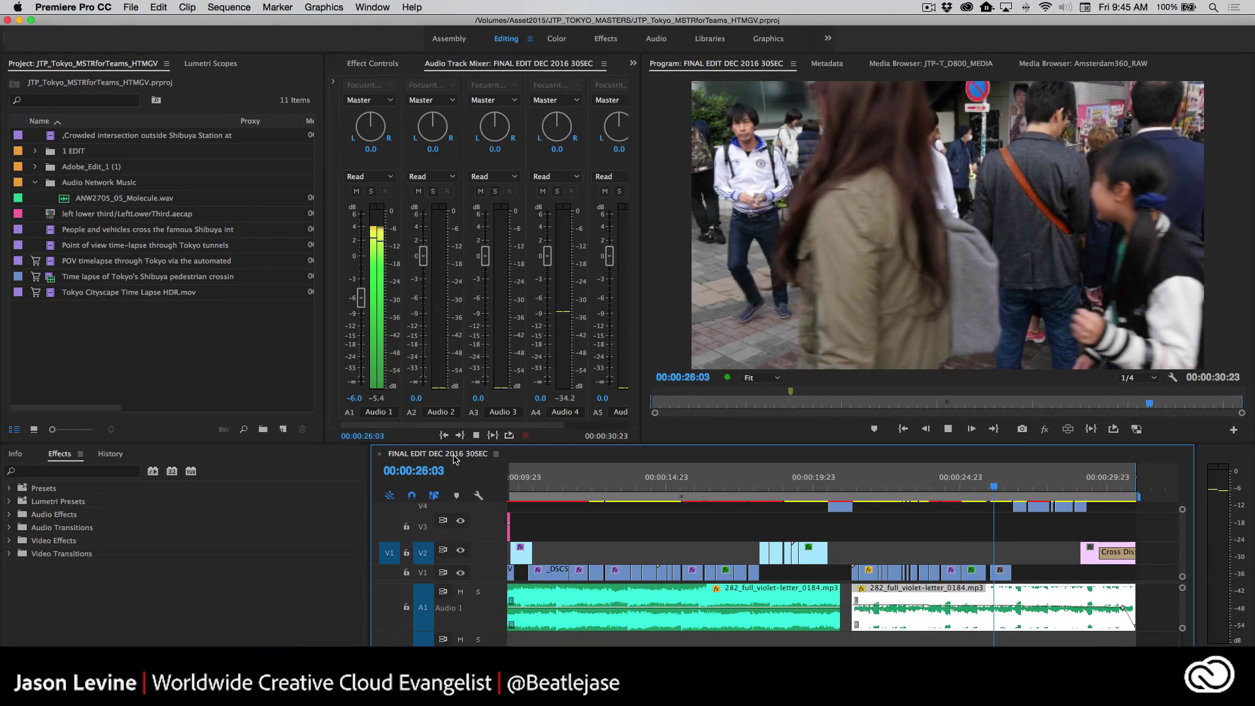
key("j")
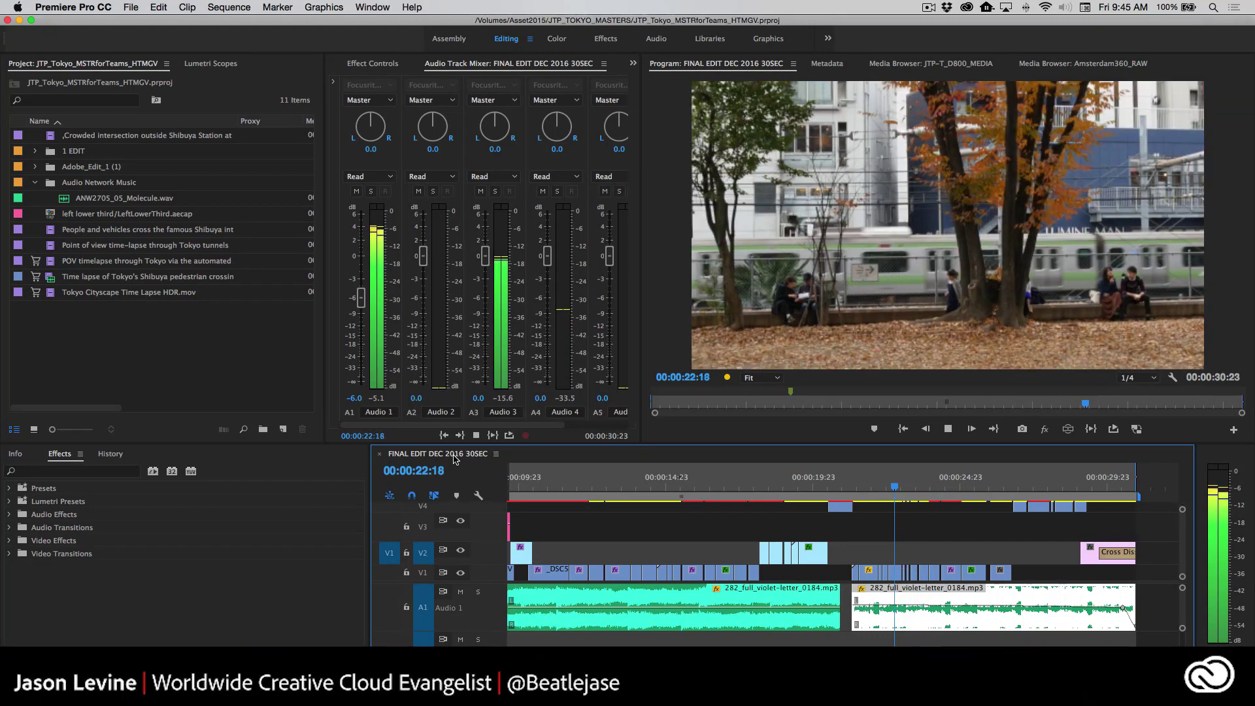
key("k")
key("Up")
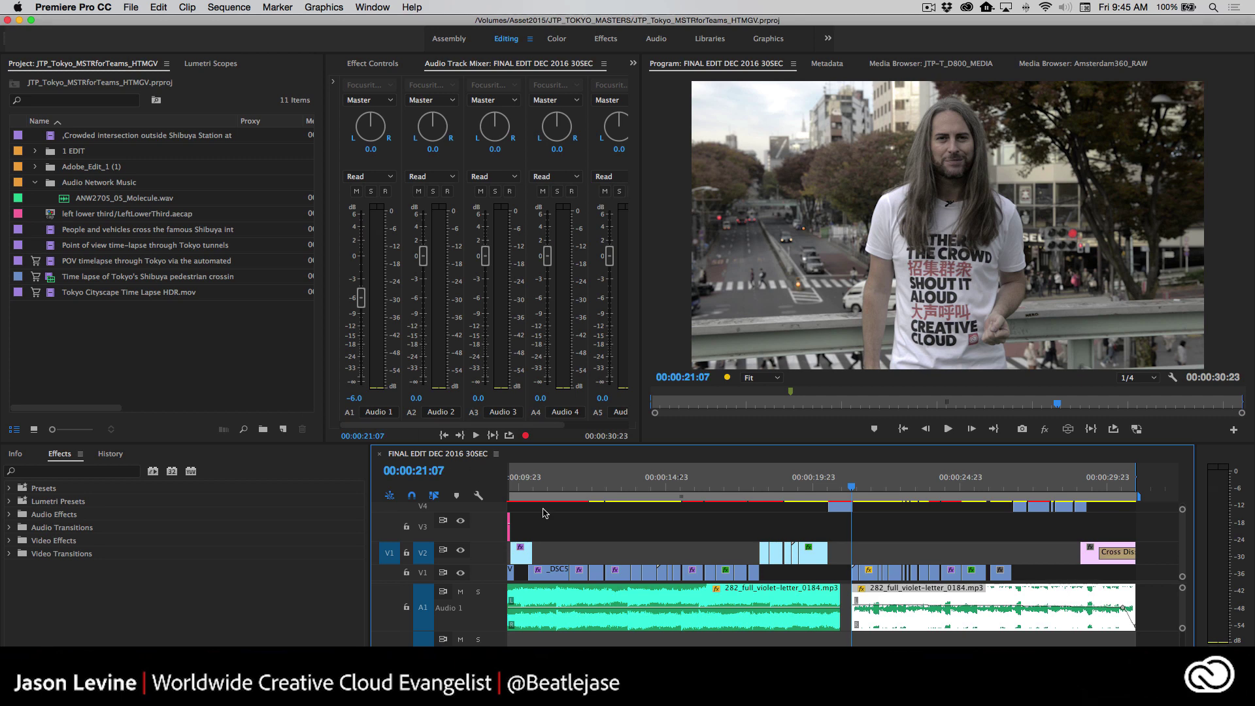
left_click(548, 486)
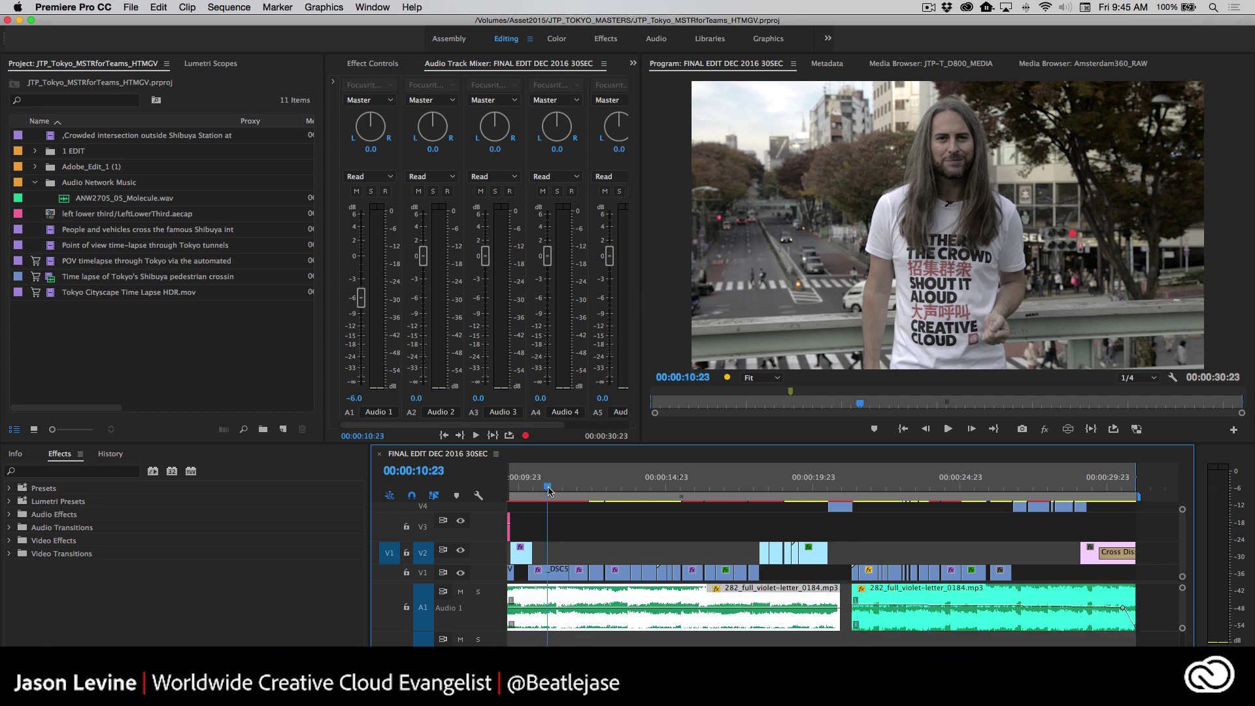
key("space")
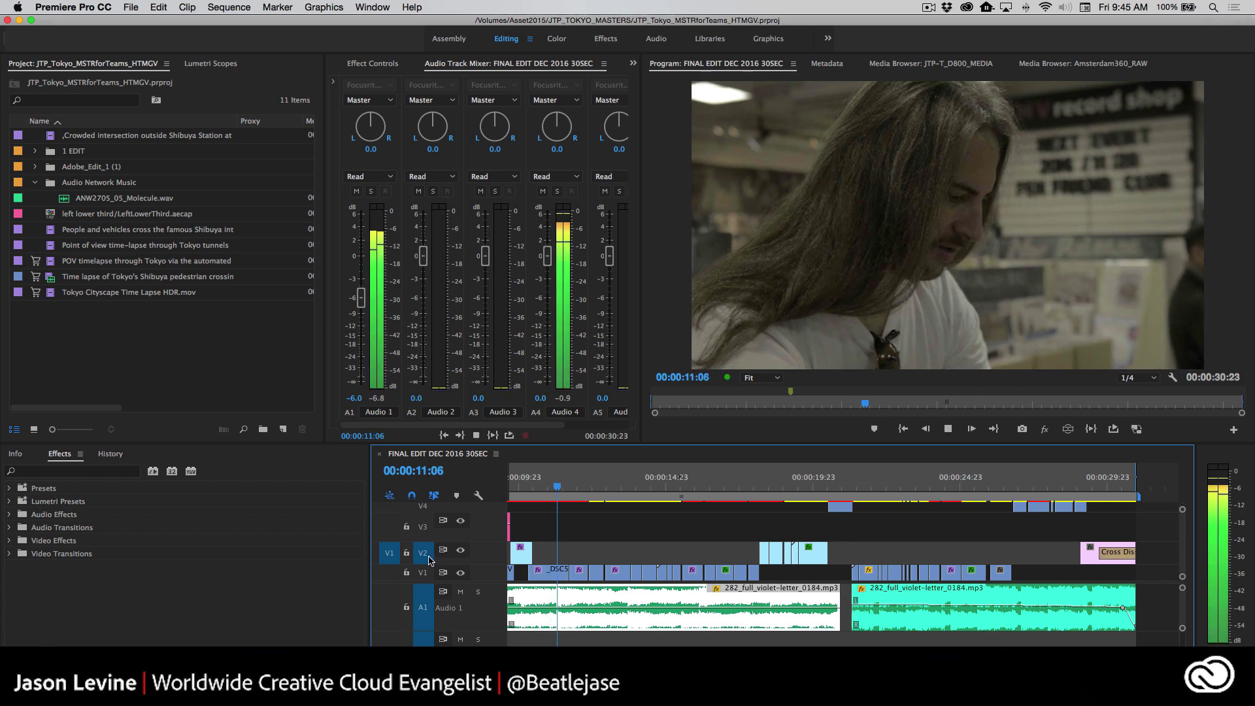
- Mute Audio 4, lower Audio 1 to about -11 dB, and dock Effects where Project was
left_click(543, 191)
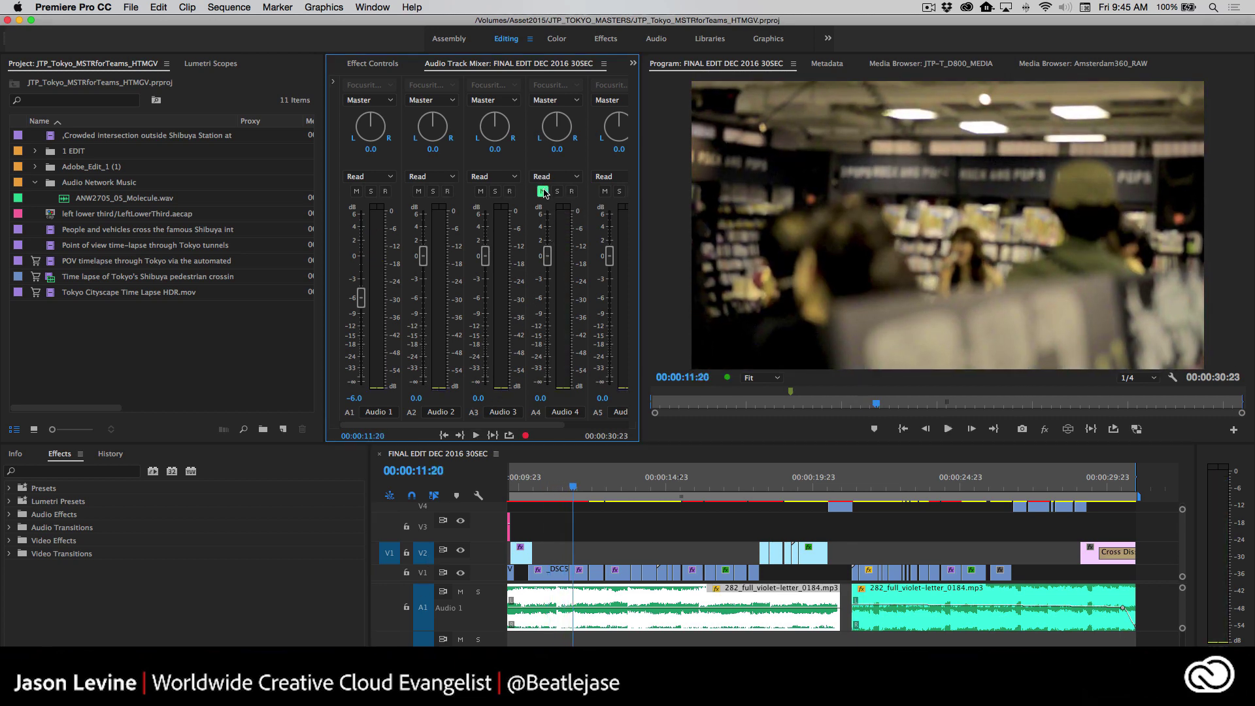
left_click_drag(360, 298, 363, 324)
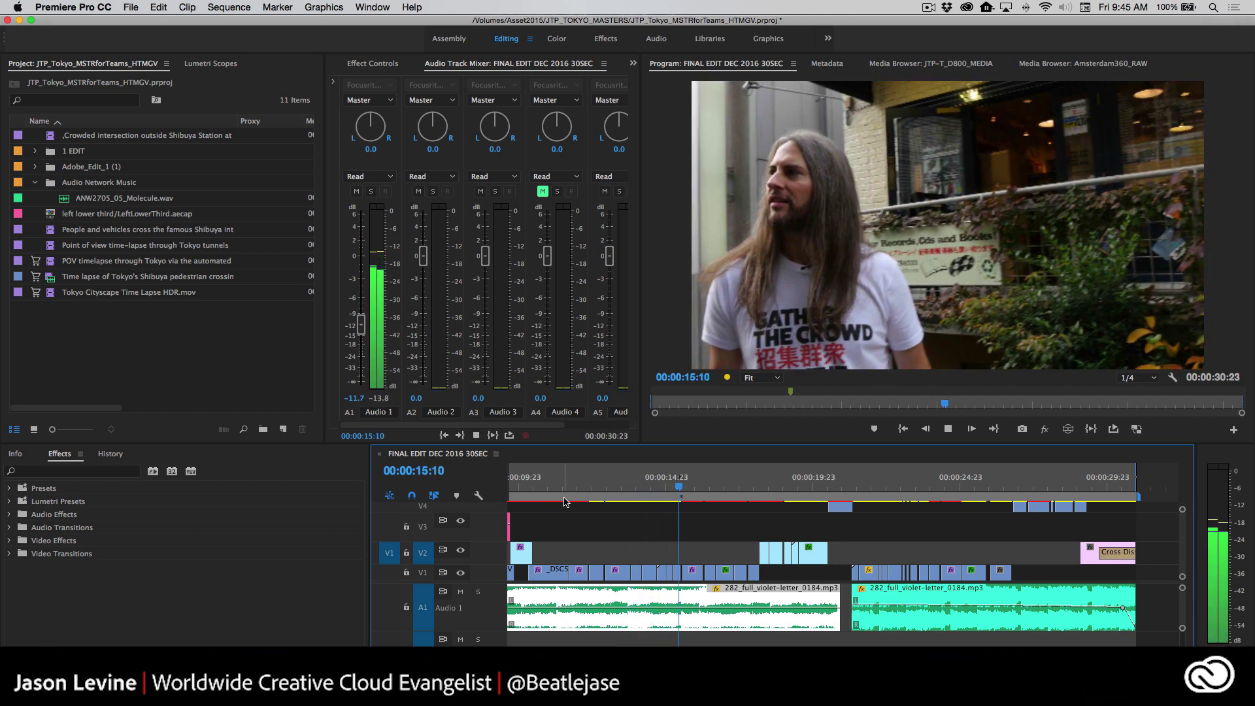
left_click(614, 487)
mouse_move(622, 487)
left_mouse_down()
mouse_move(679, 493)
mouse_move(624, 489)
left_mouse_up()
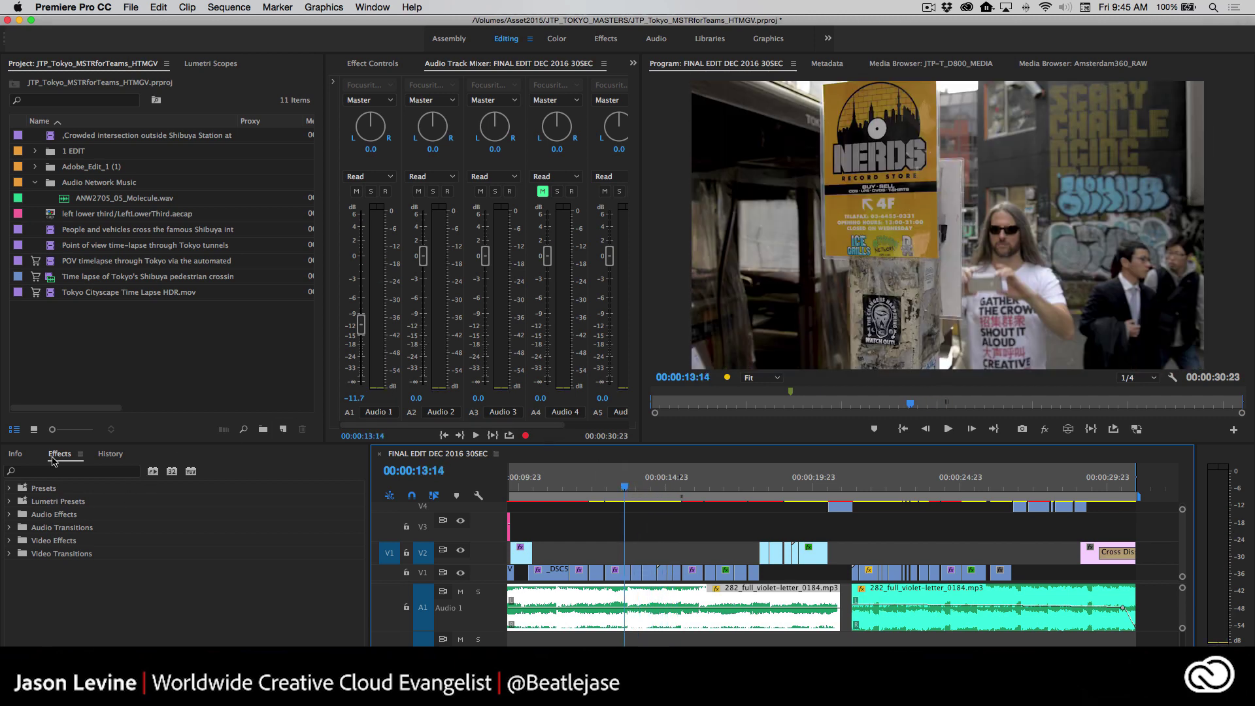
left_click_drag(59, 458, 170, 230)
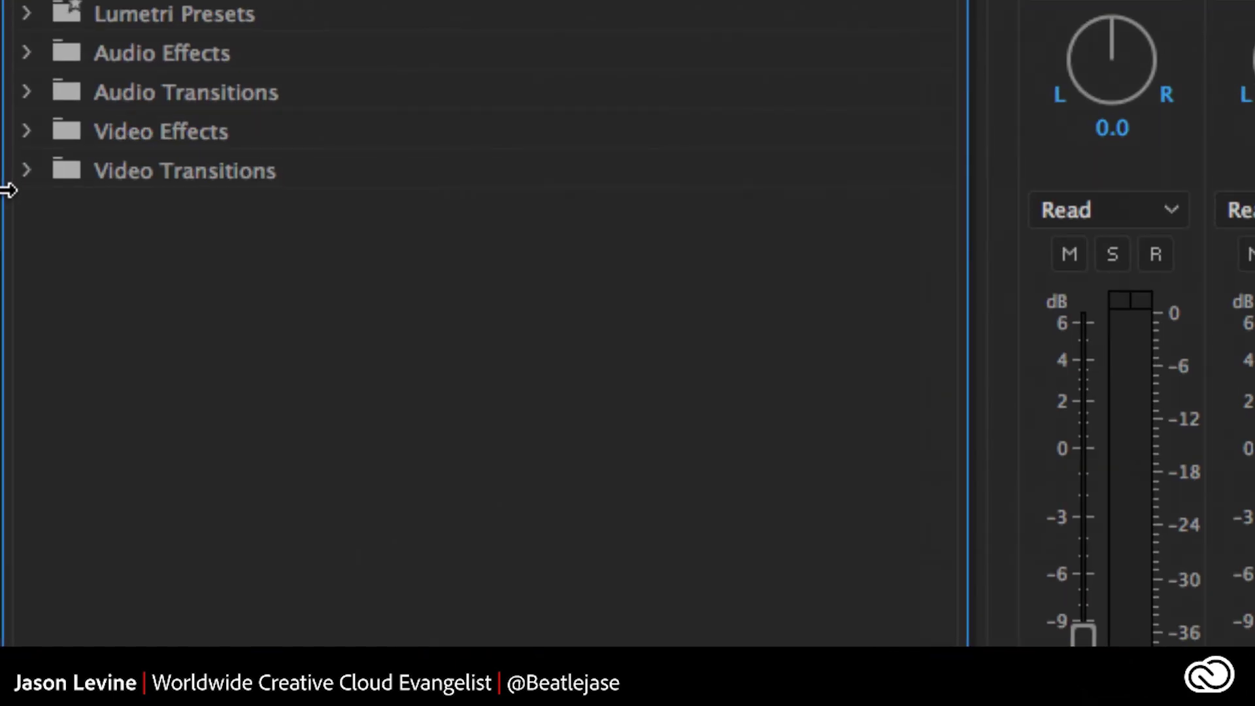
- Expand Video Transitions and browse the 3D Motion, Iris, Page Peel and Slide groups
left_click(23, 171)
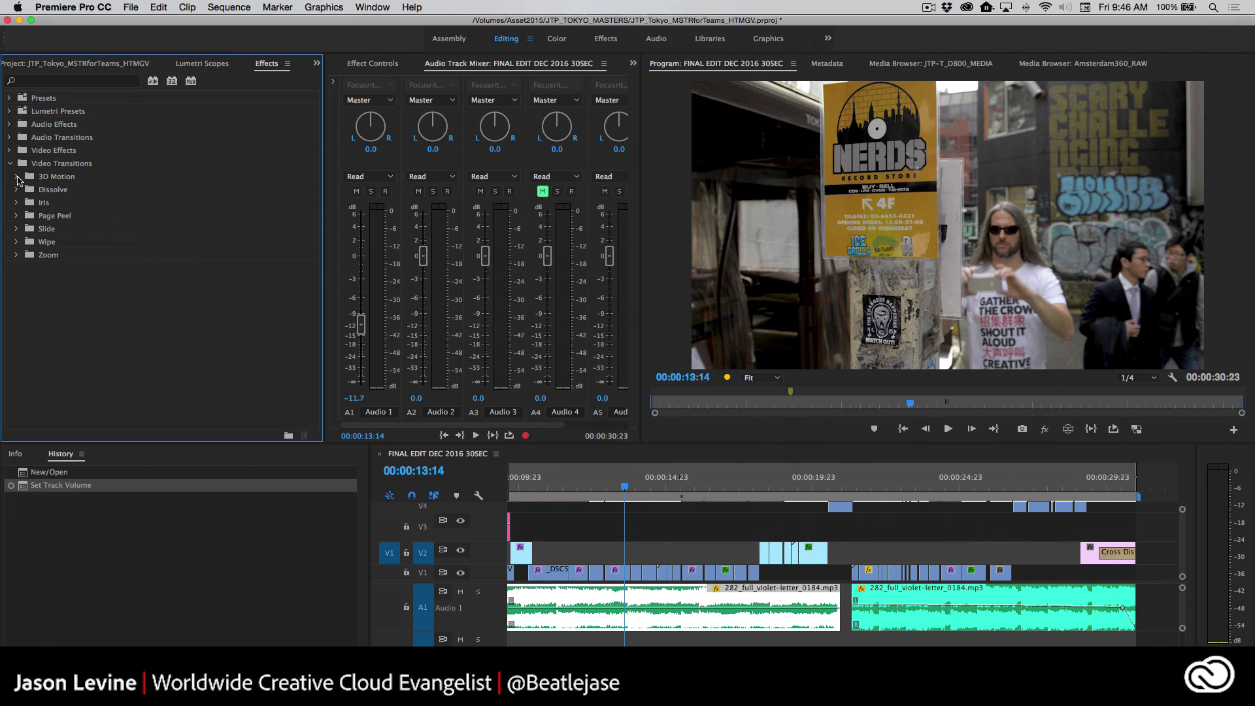
left_click(17, 177)
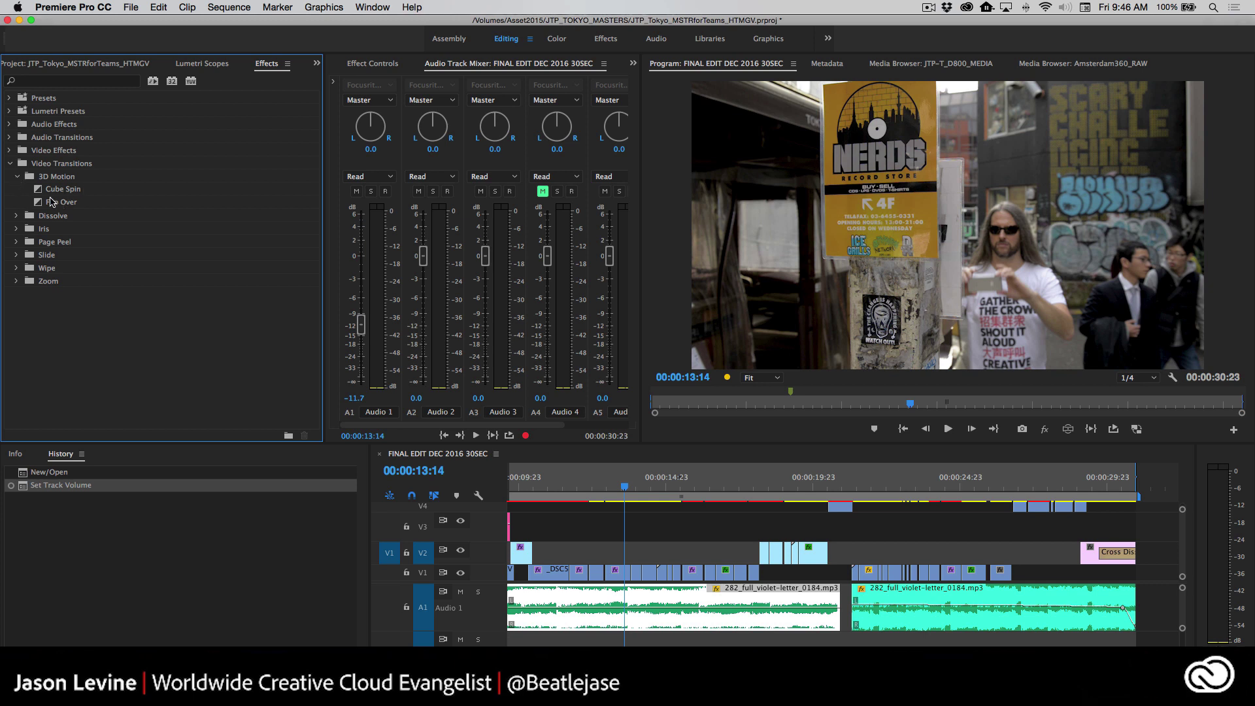
left_click(18, 177)
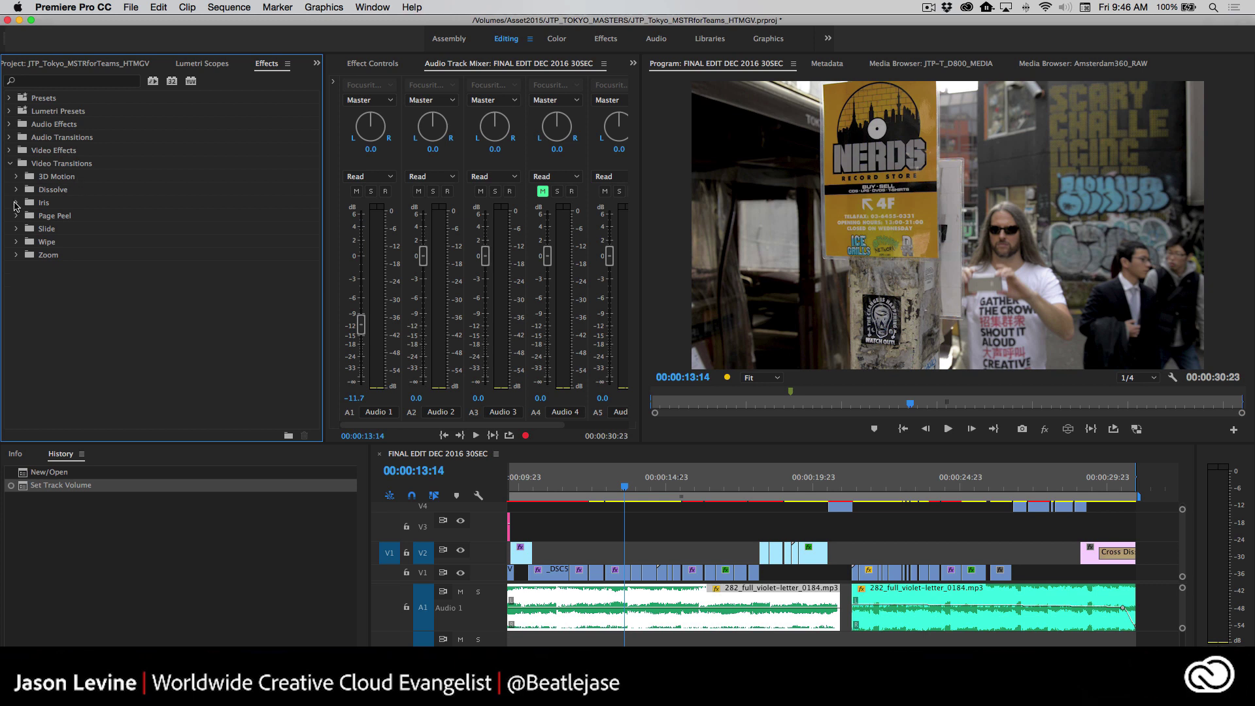
left_click(16, 202)
left_click(17, 203)
left_click(17, 216)
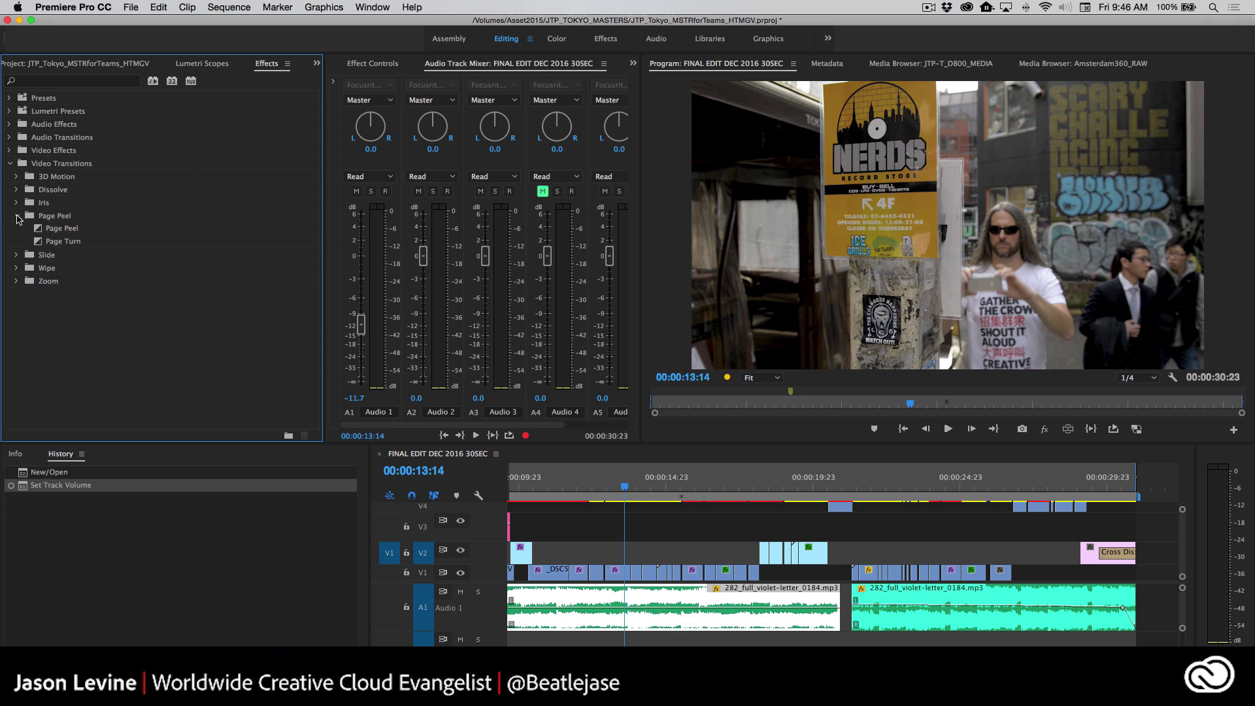
left_click(17, 216)
left_click(17, 229)
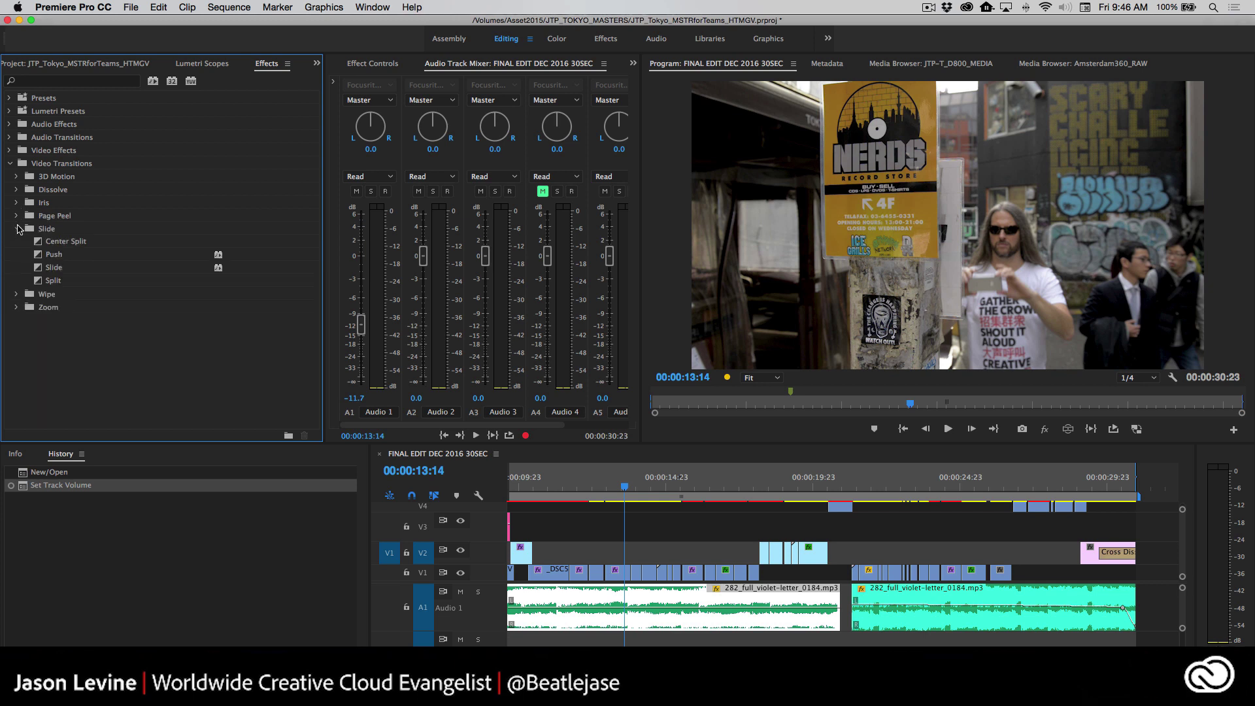
left_click(17, 229)
- Look inside the Wipe and Zoom groups, then expand the Dissolve group
left_click(15, 242)
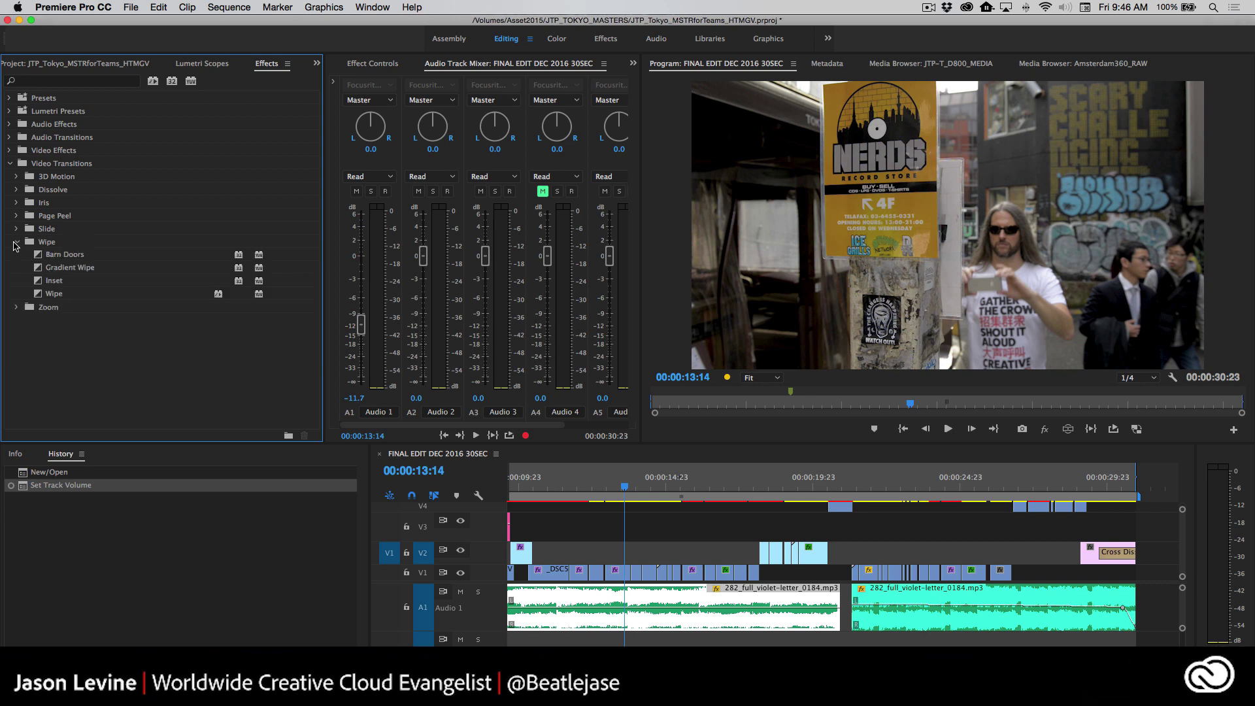
left_click(15, 242)
left_click(16, 256)
left_click(16, 256)
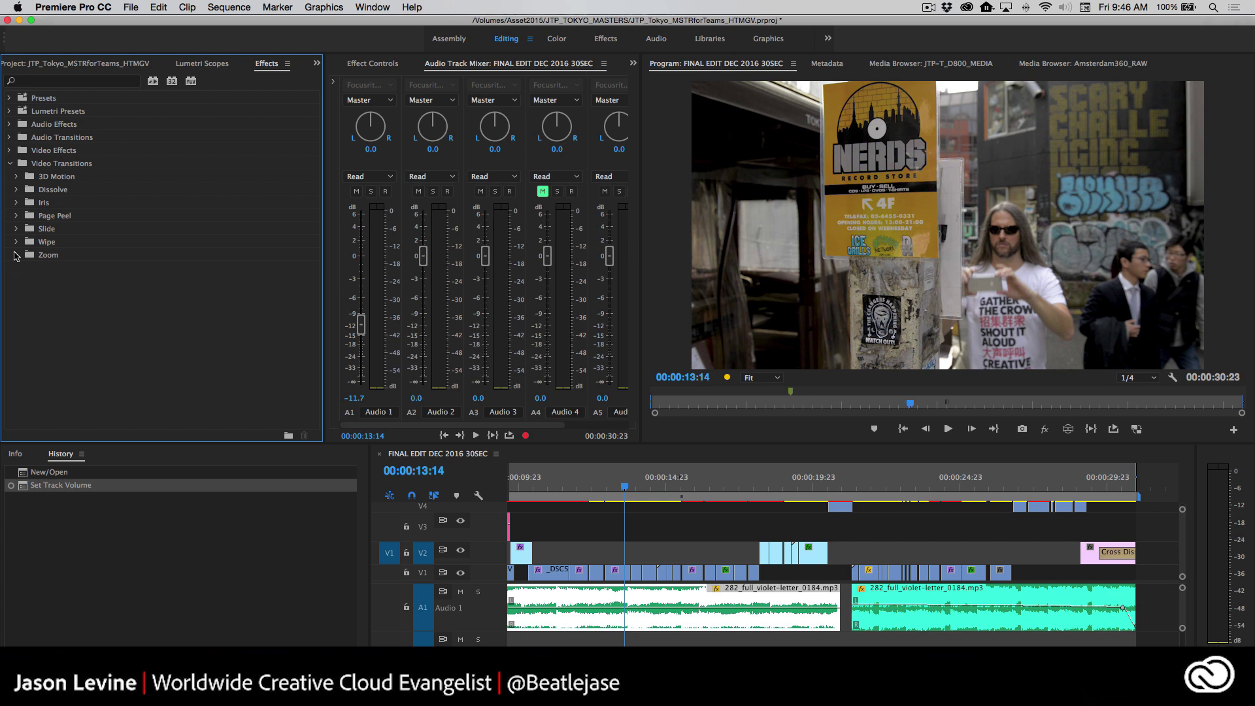
left_click(15, 191)
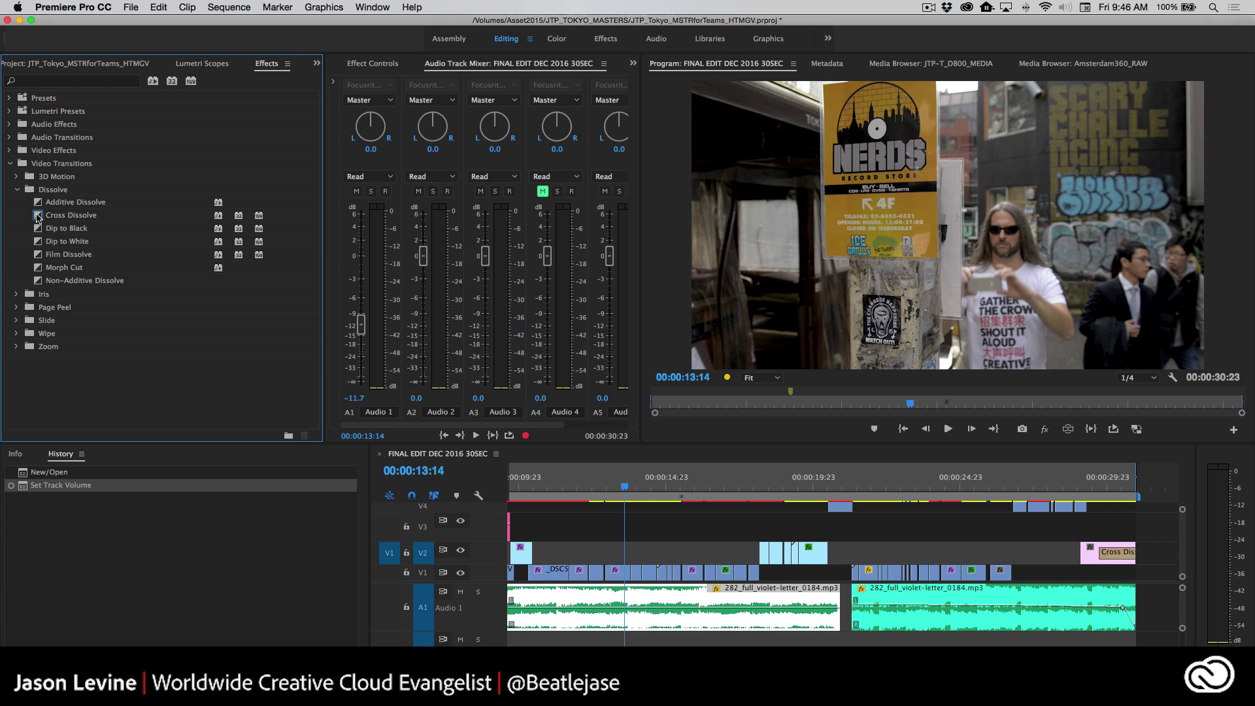
- Apply Cross Dissolve to the V1 cut between _DSC5415.MOV and P1080751.MP4
left_click(39, 217)
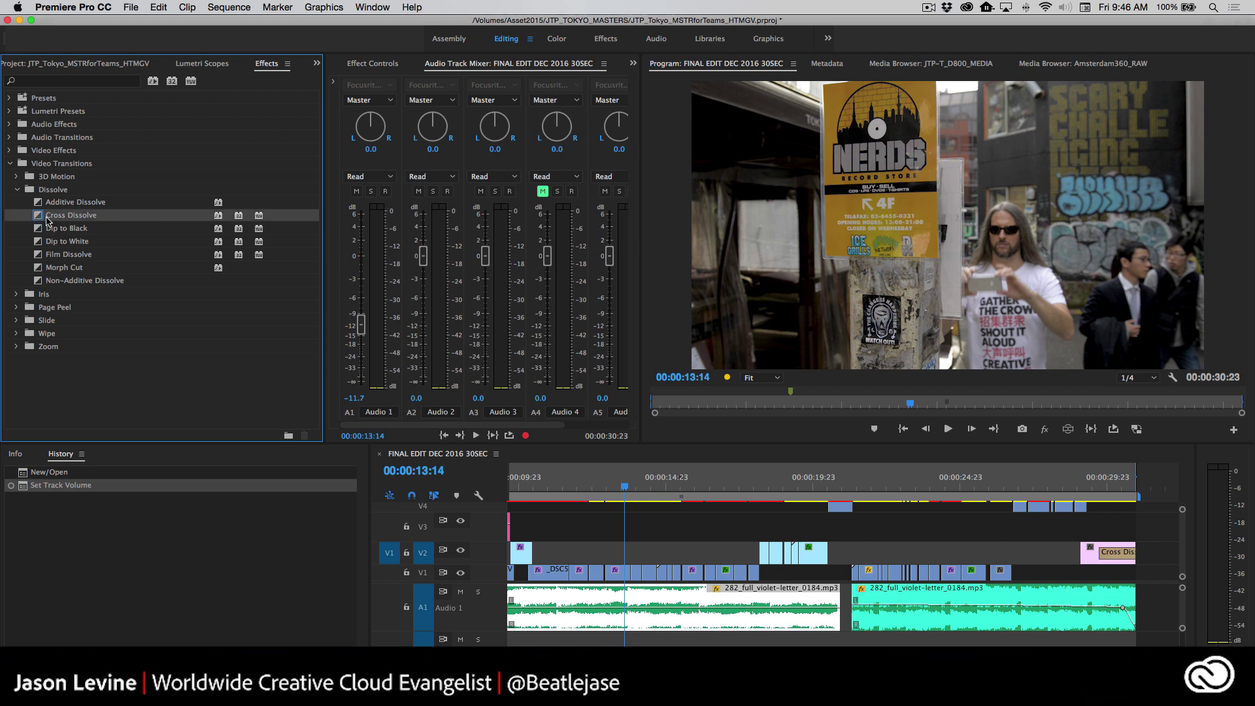
left_click_drag(47, 220, 632, 575)
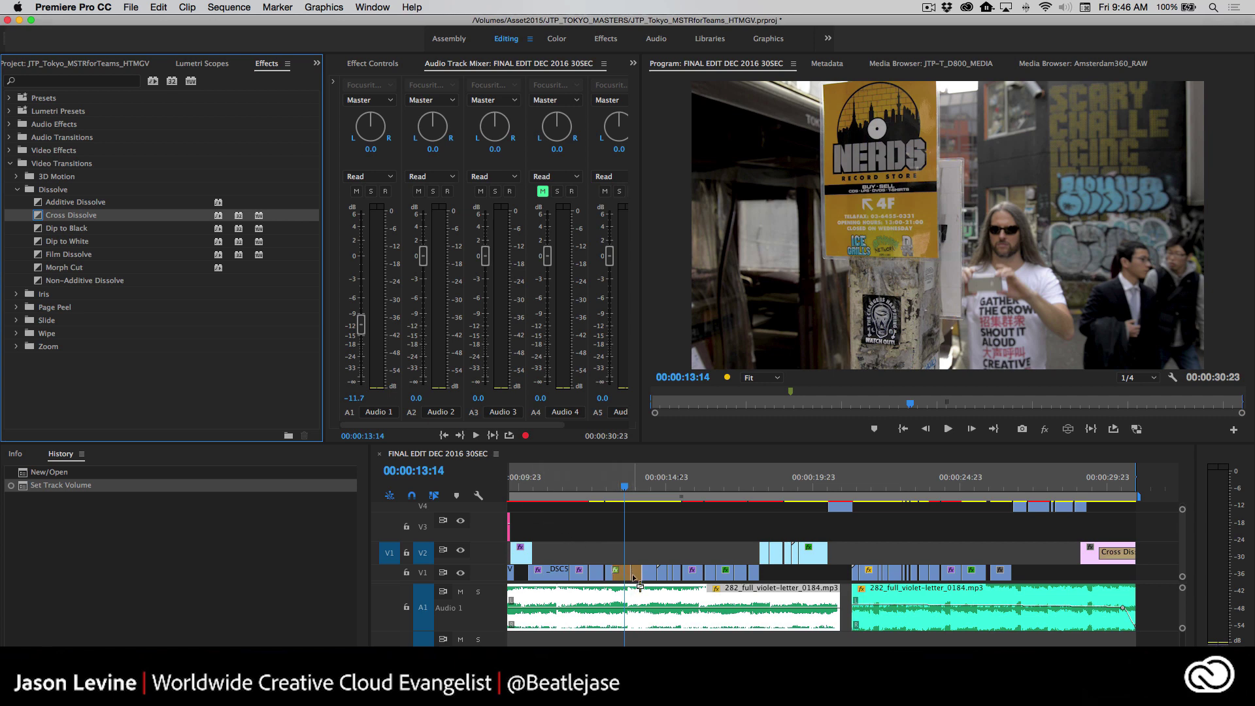
left_click_drag(633, 576, 628, 575)
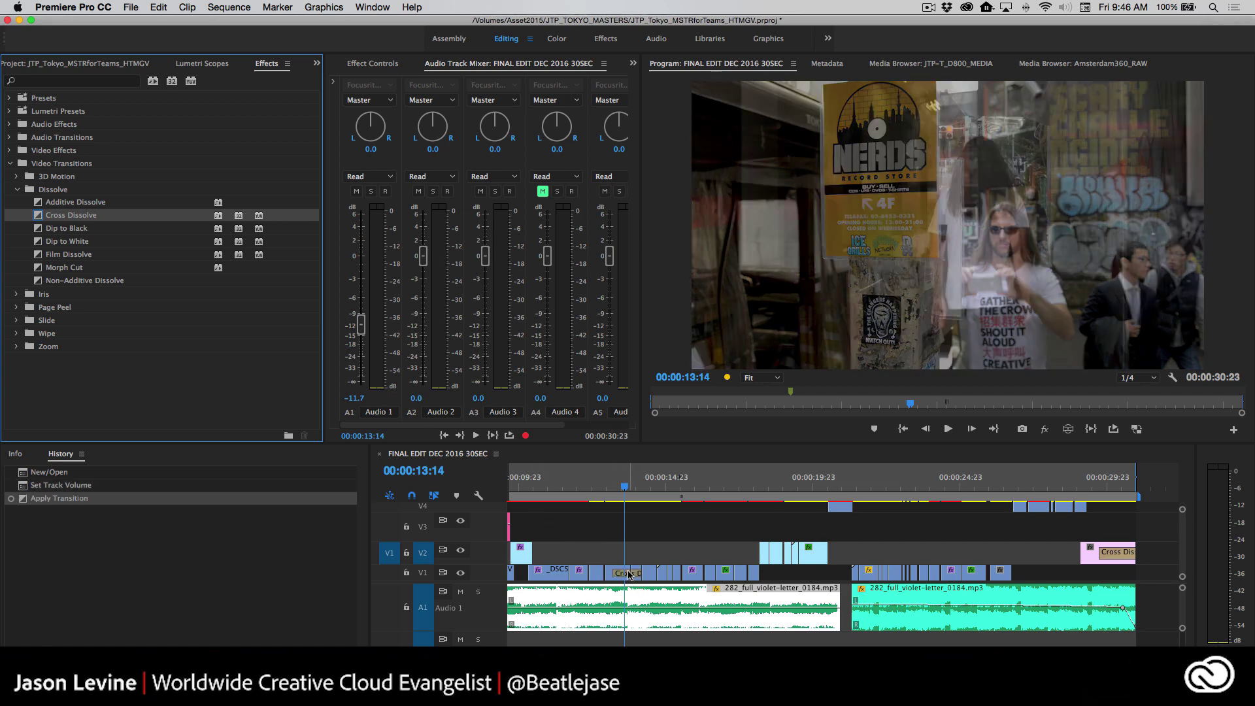
- Zoom into the timeline and show the one-second Cross Dissolve's settings in Effect Controls
scroll(485, 575, "up", 3)
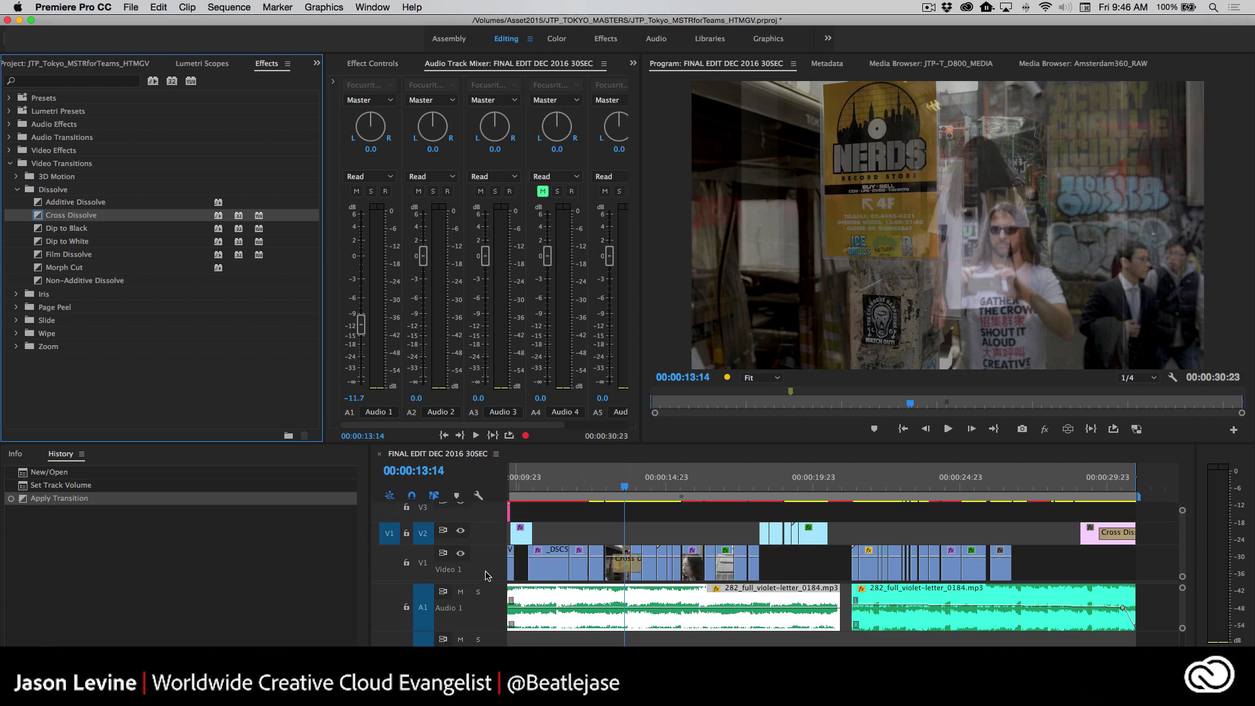
key("=")
key("=")
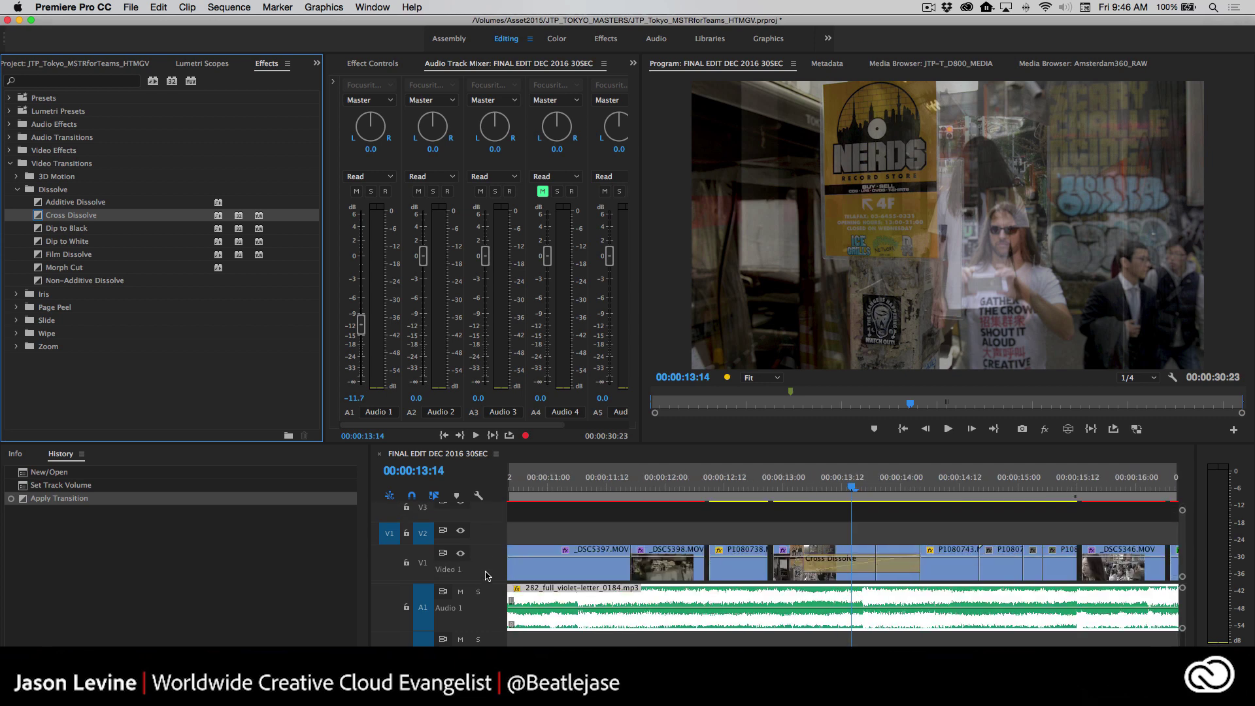
scroll(485, 575, "up", 2)
scroll(485, 575, "up", 3)
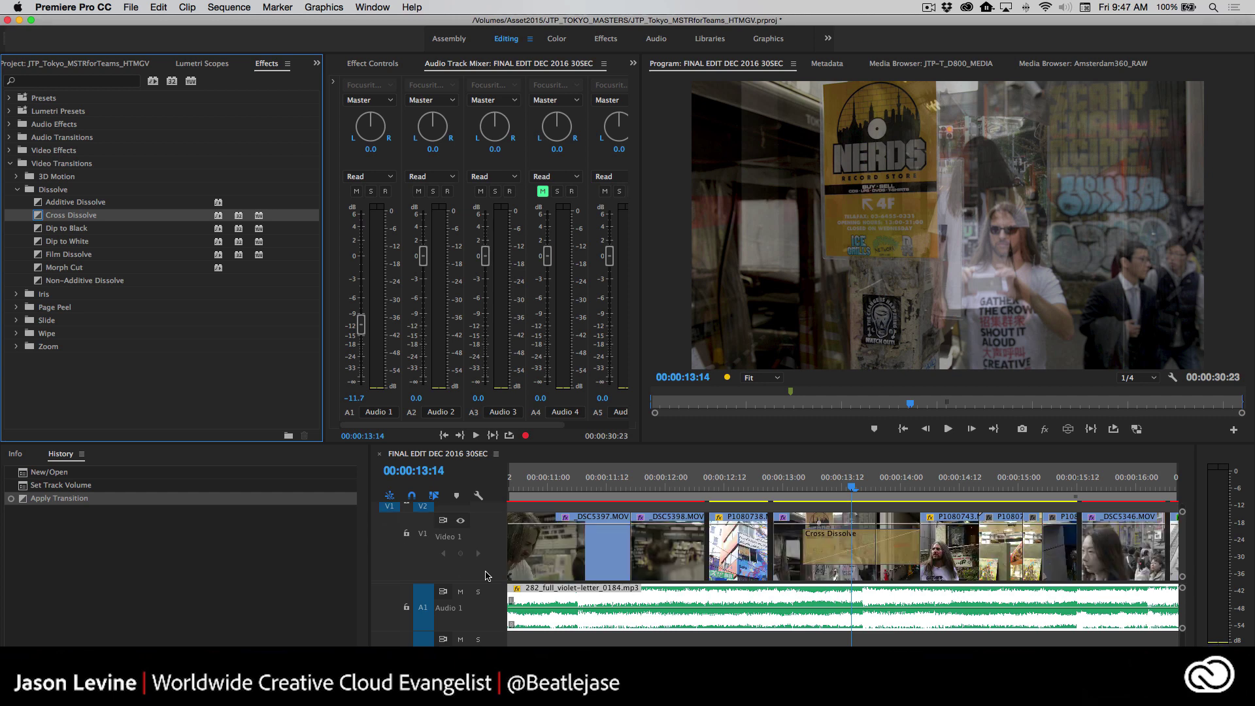
scroll(485, 575, "up", 3)
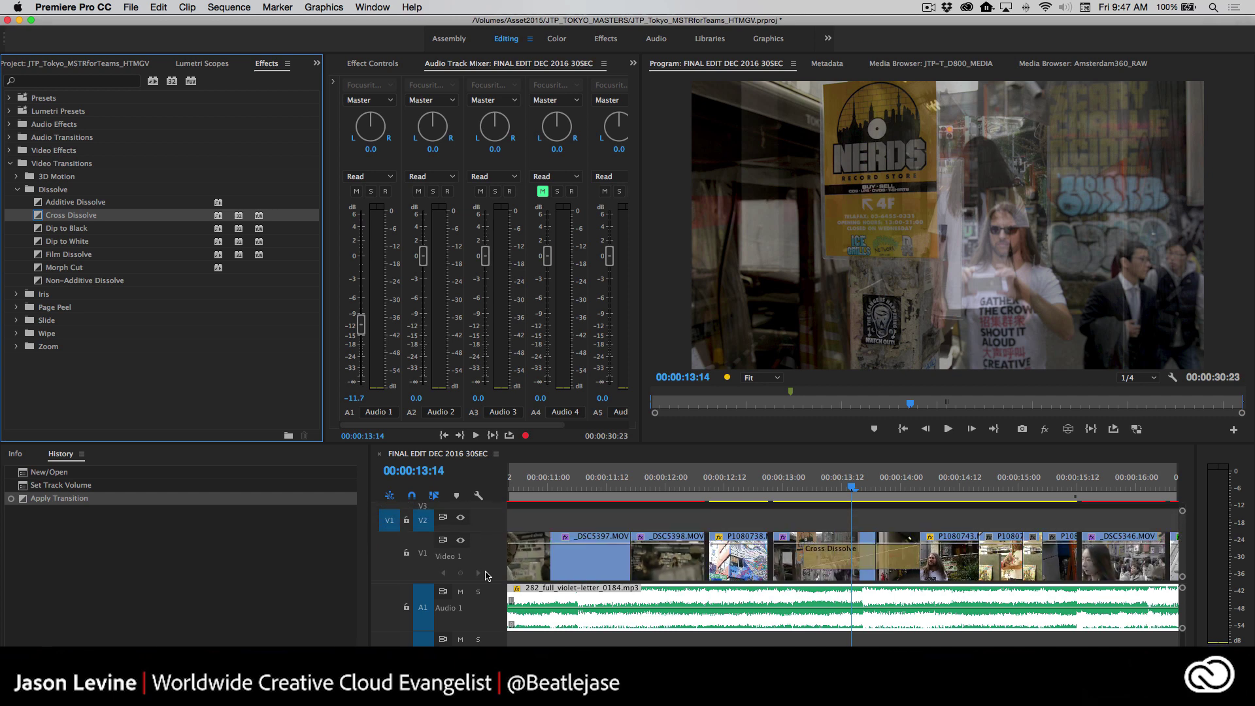
left_click(843, 553)
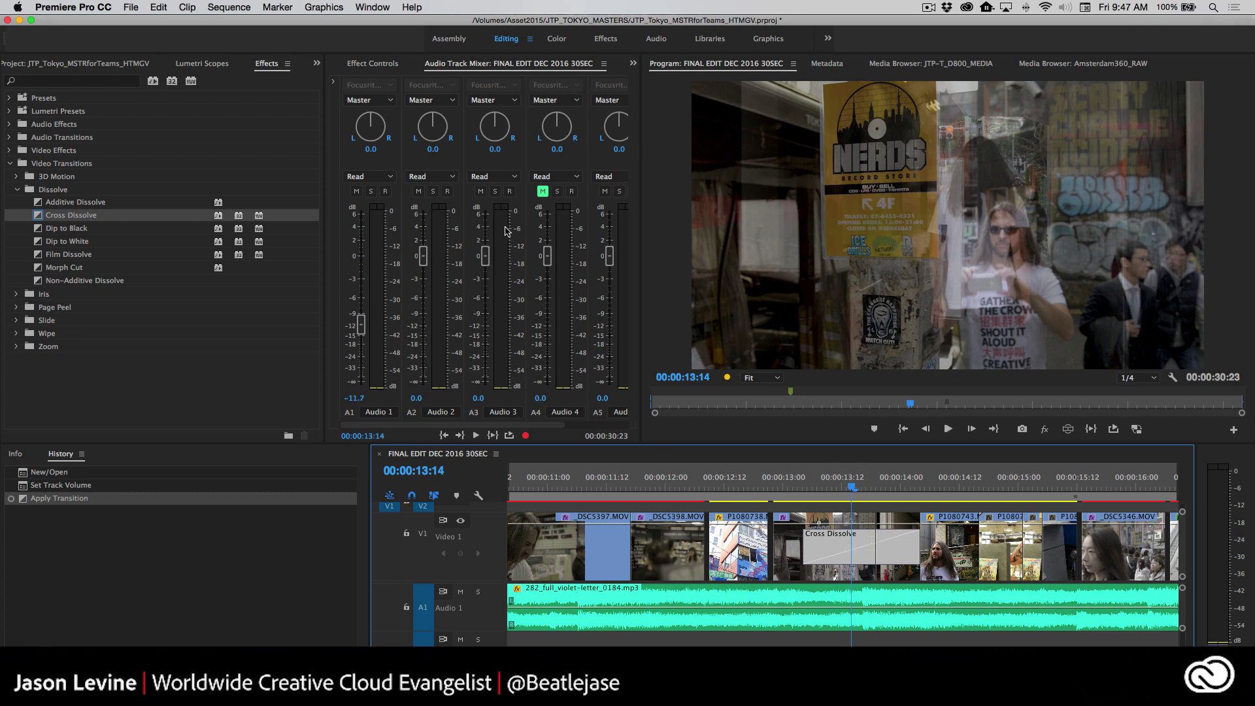
left_click(374, 62)
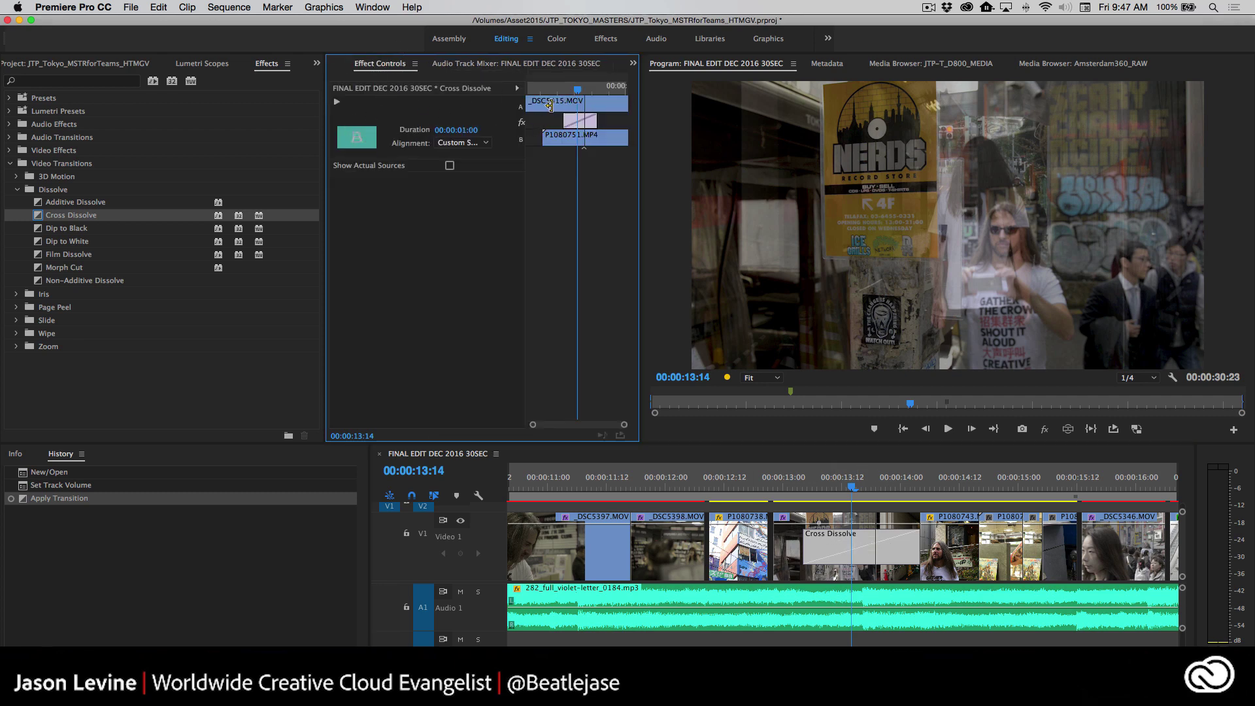
left_click_drag(526, 178, 489, 179)
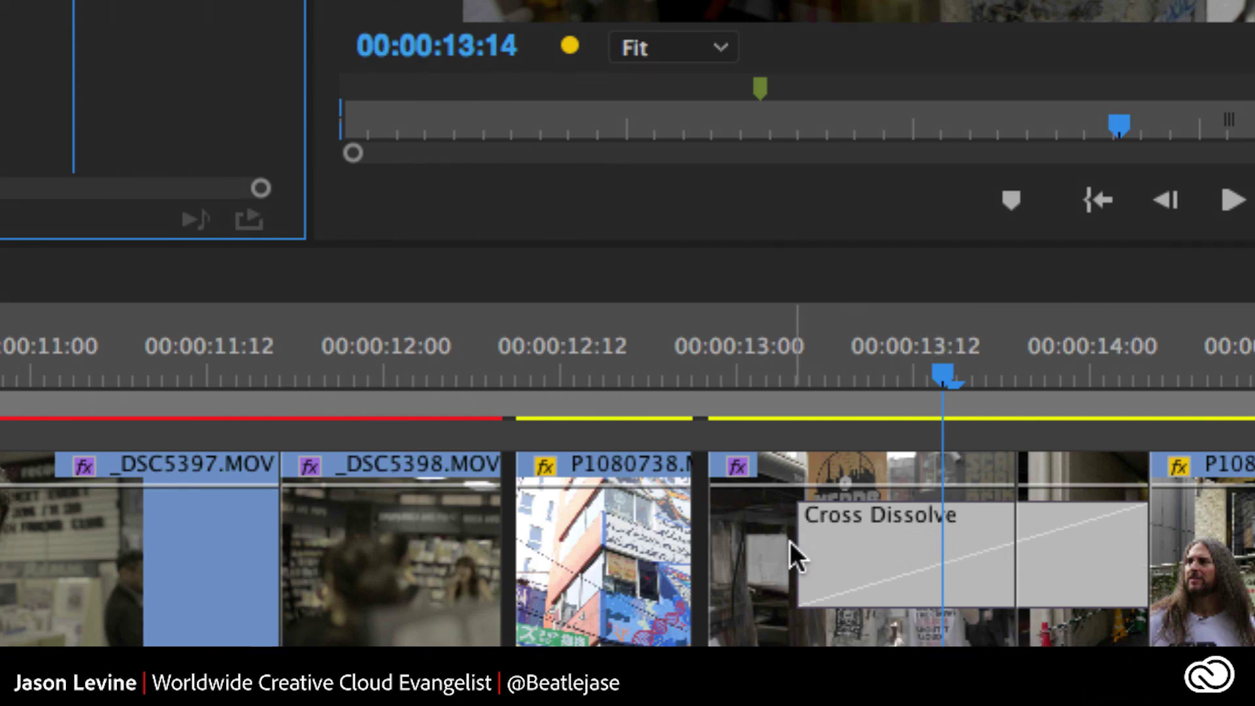
- Trim the Cross Dissolve's edges in the timeline until it lasts 00:00:00:15
left_click(825, 546)
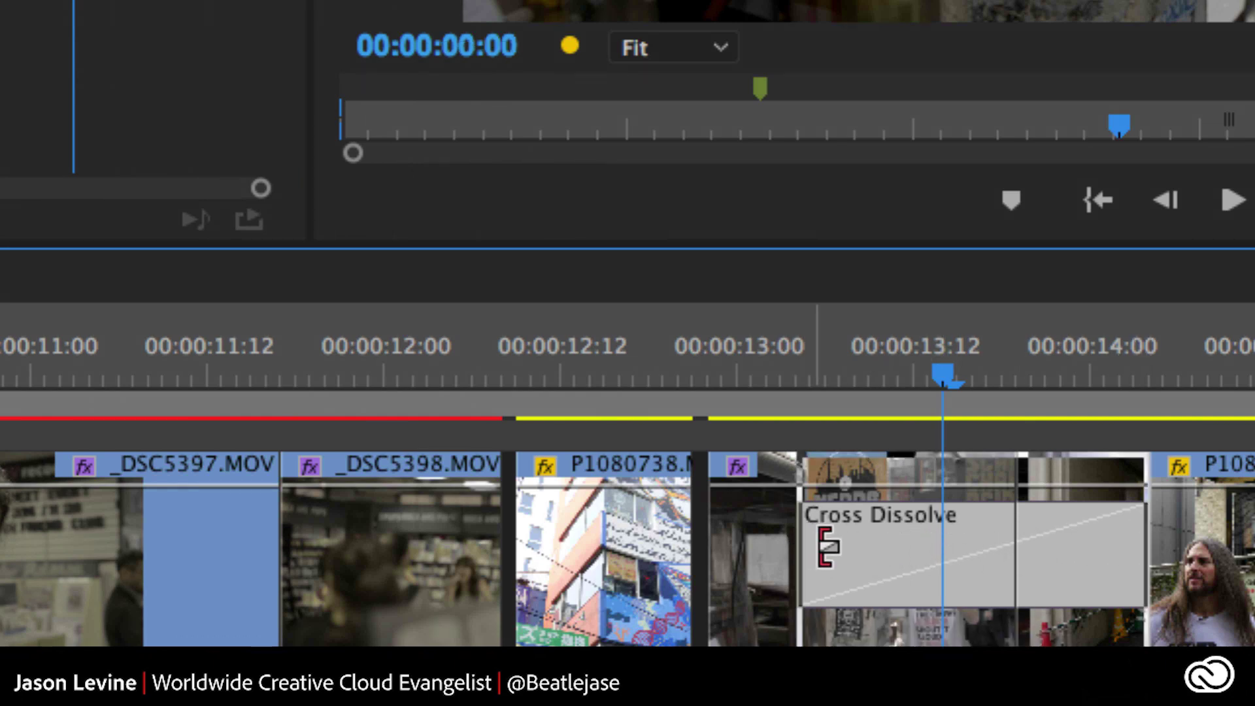
left_click_drag(825, 546, 870, 547)
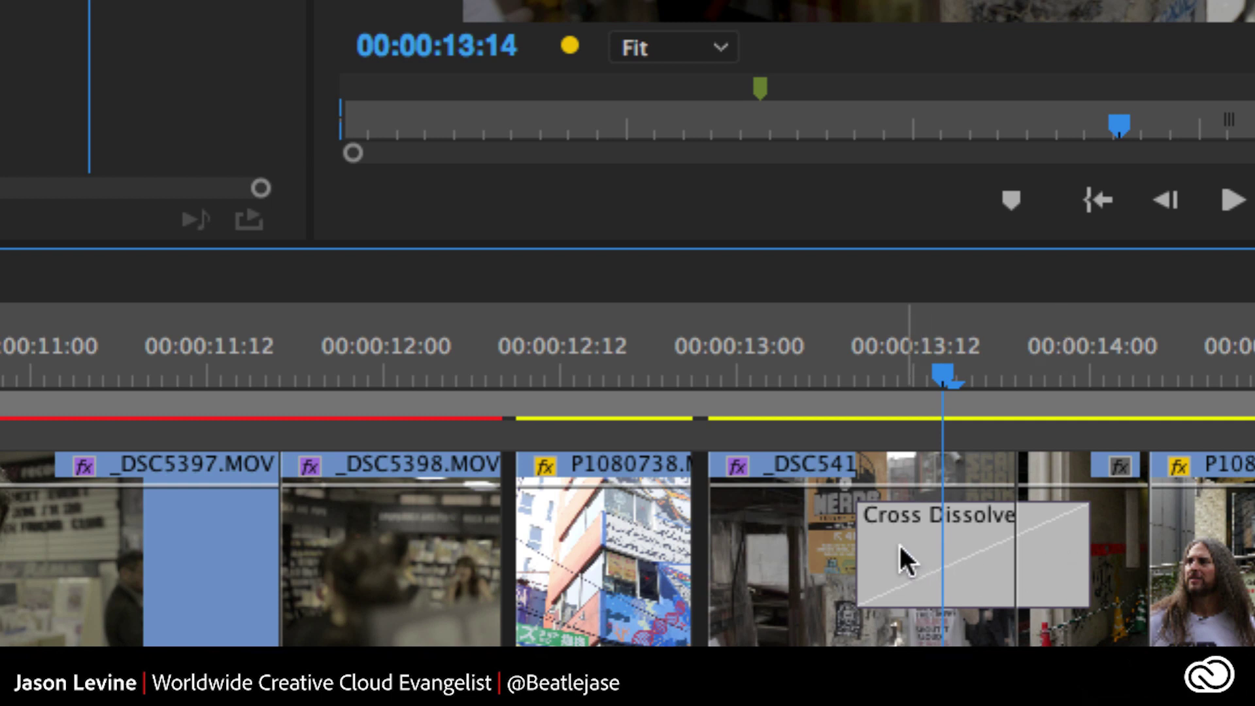
left_click_drag(874, 549, 955, 568)
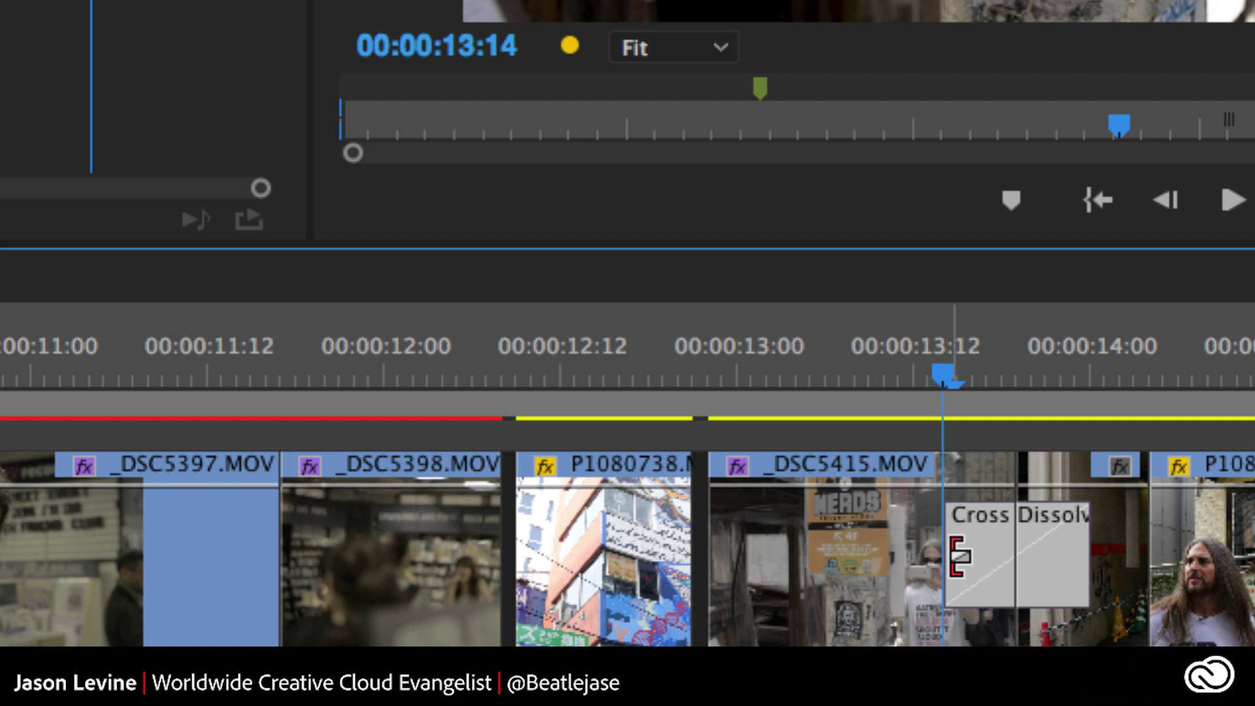
mouse_move(958, 556)
left_mouse_down()
mouse_move(798, 557)
mouse_move(980, 560)
mouse_move(946, 560)
left_mouse_up()
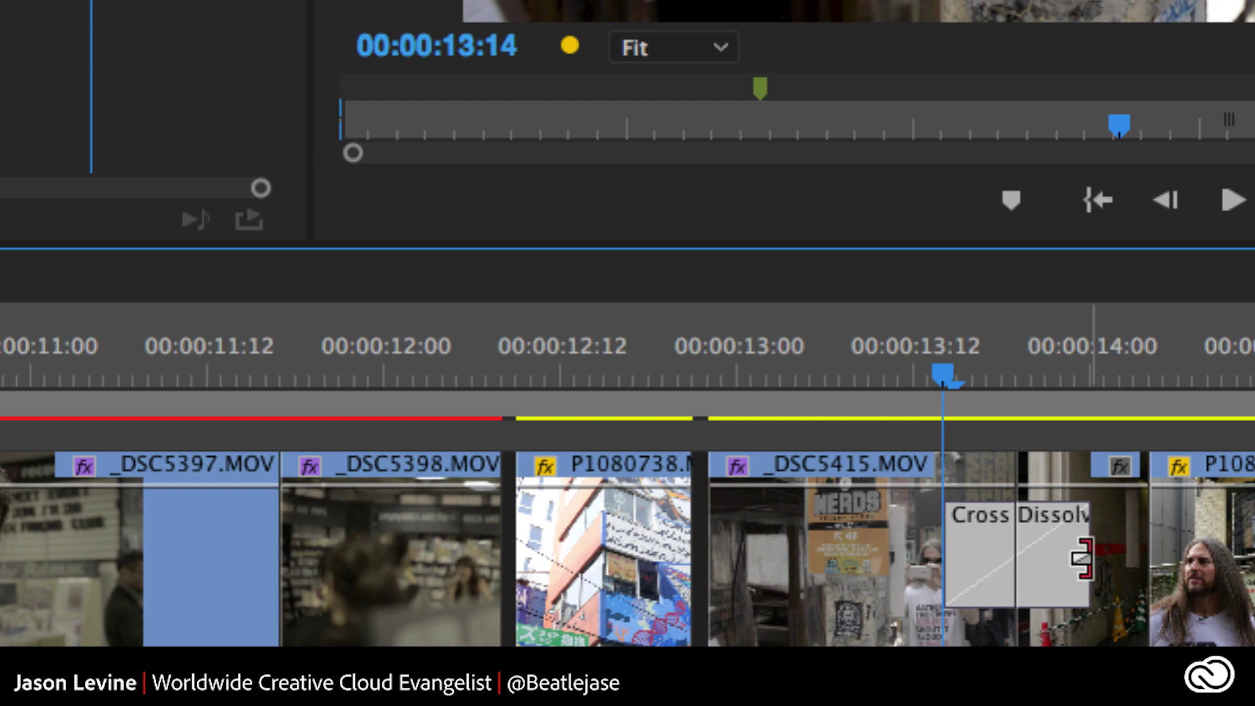
mouse_move(1087, 555)
left_mouse_down()
mouse_move(1125, 563)
mouse_move(1081, 558)
left_mouse_up()
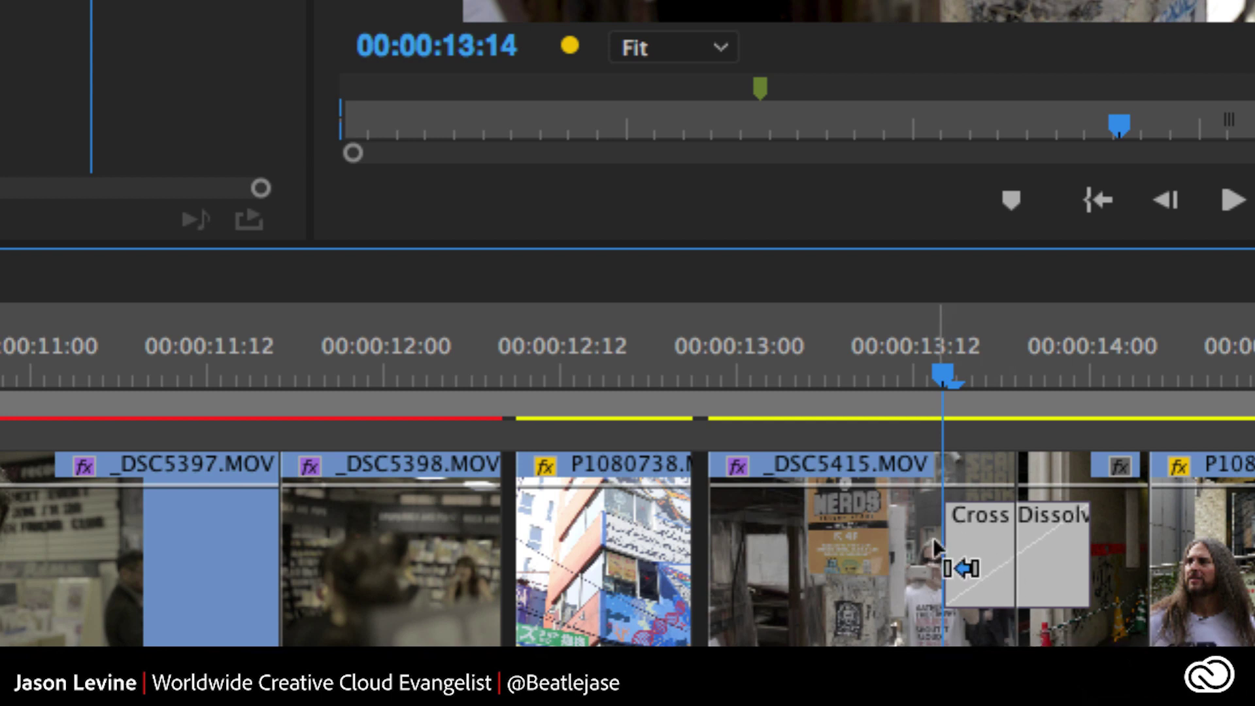
left_click_drag(947, 567, 877, 539)
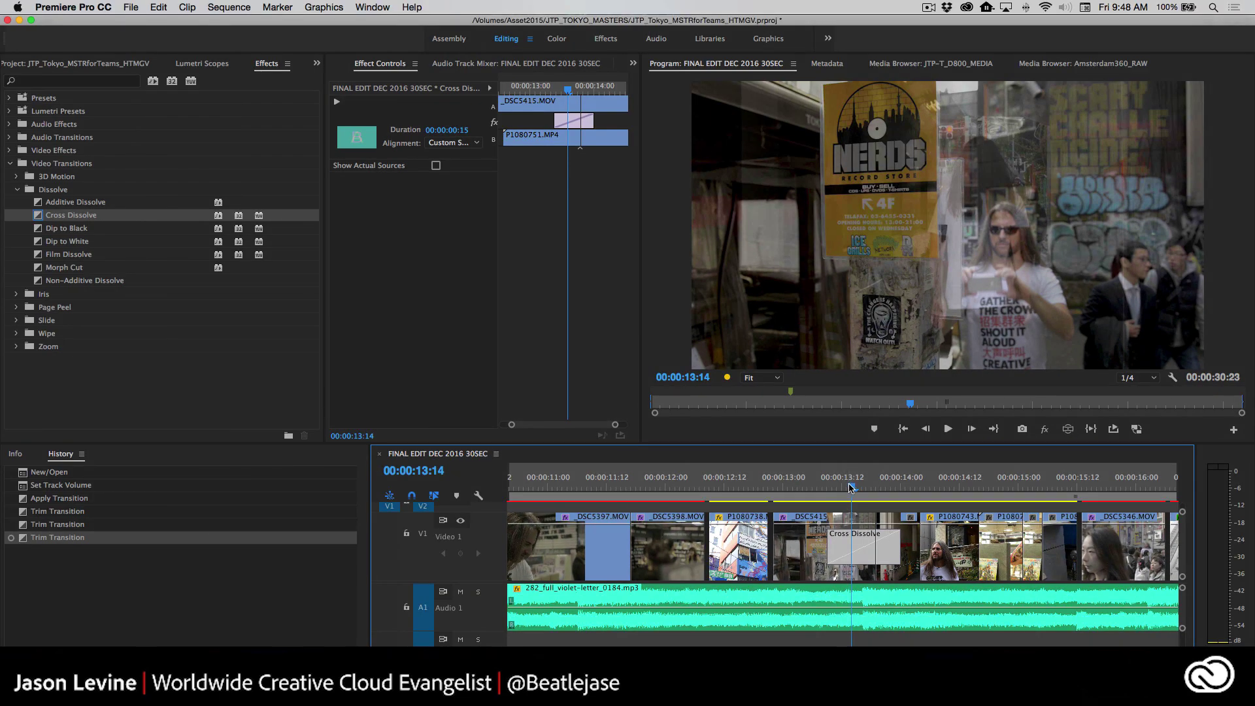
- Slip the footage of the clip after _DSC5415.MOV by 23 frames
left_click_drag(849, 487, 789, 487)
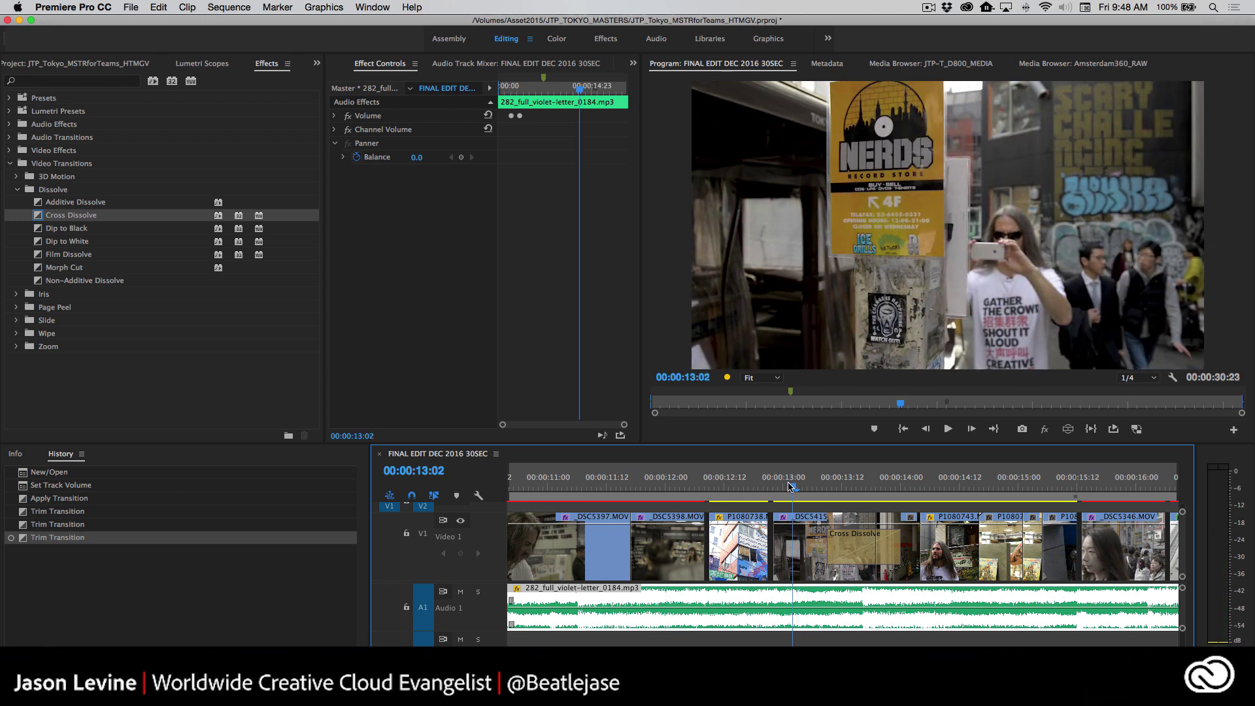
left_click(927, 481)
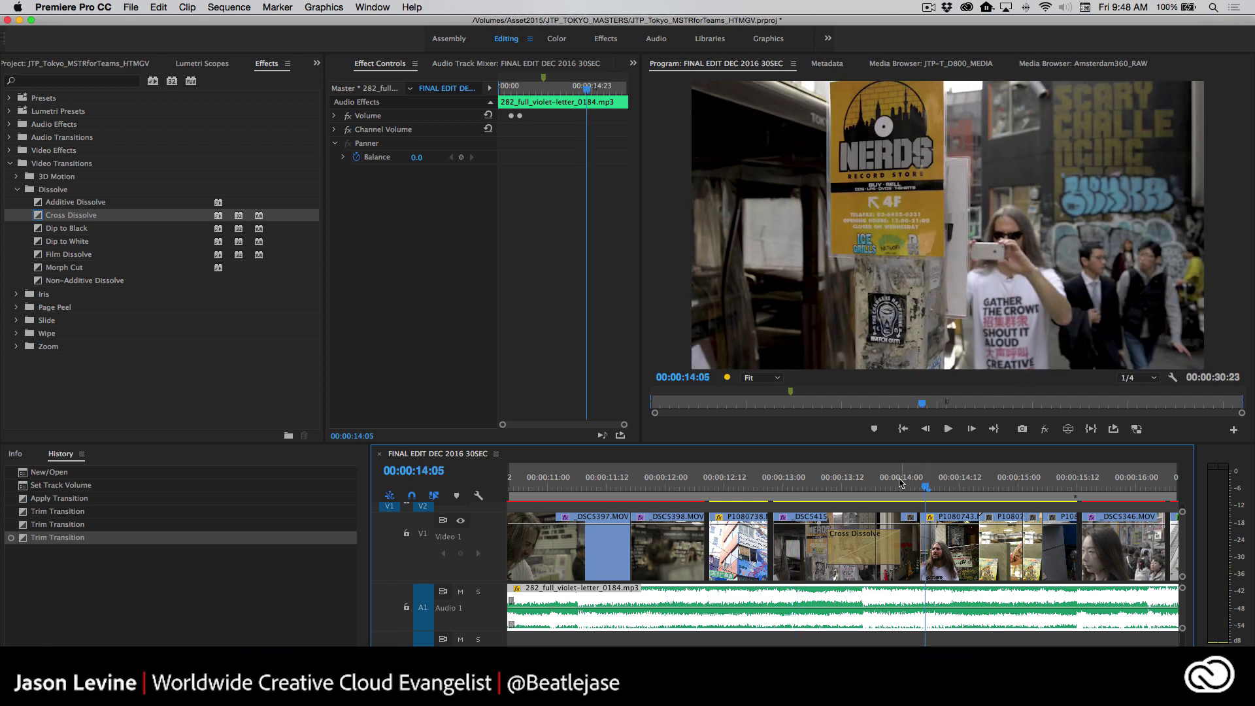
left_click(905, 483)
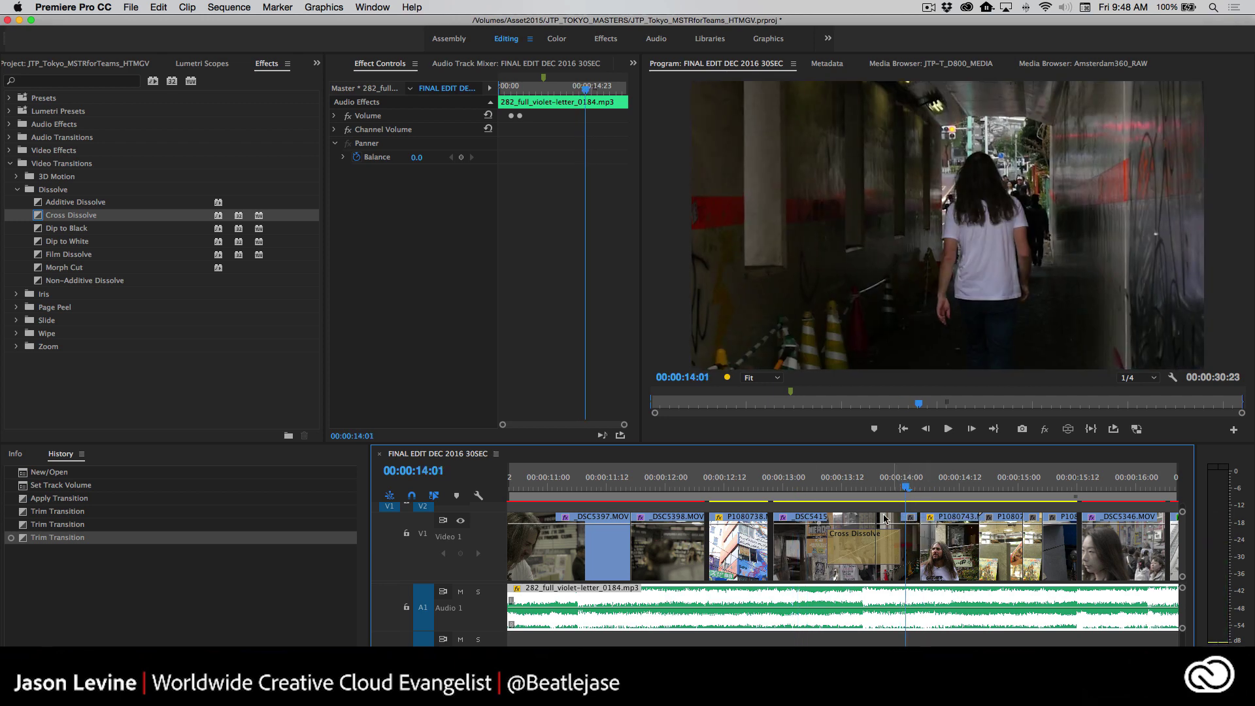
left_click_drag(909, 545, 782, 542)
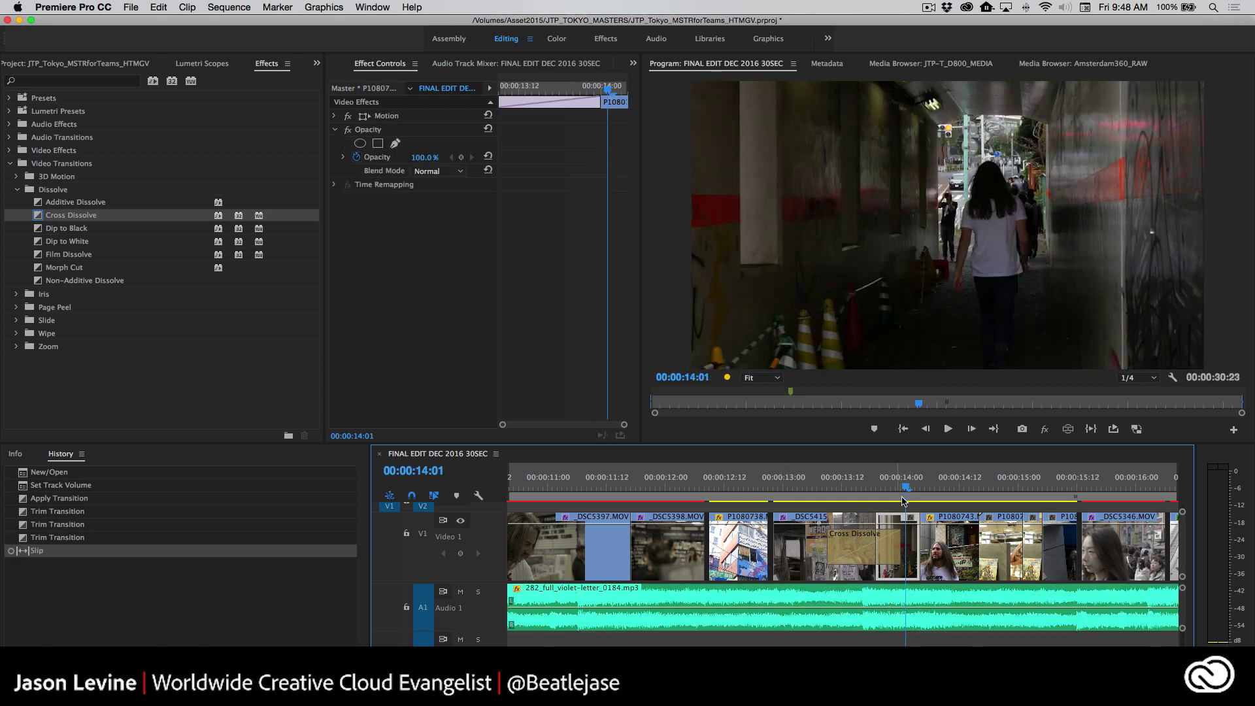
- Review the cut in playback from about 00:00:13:00, then delete the Cross Dissolve
left_click_drag(905, 487, 775, 490)
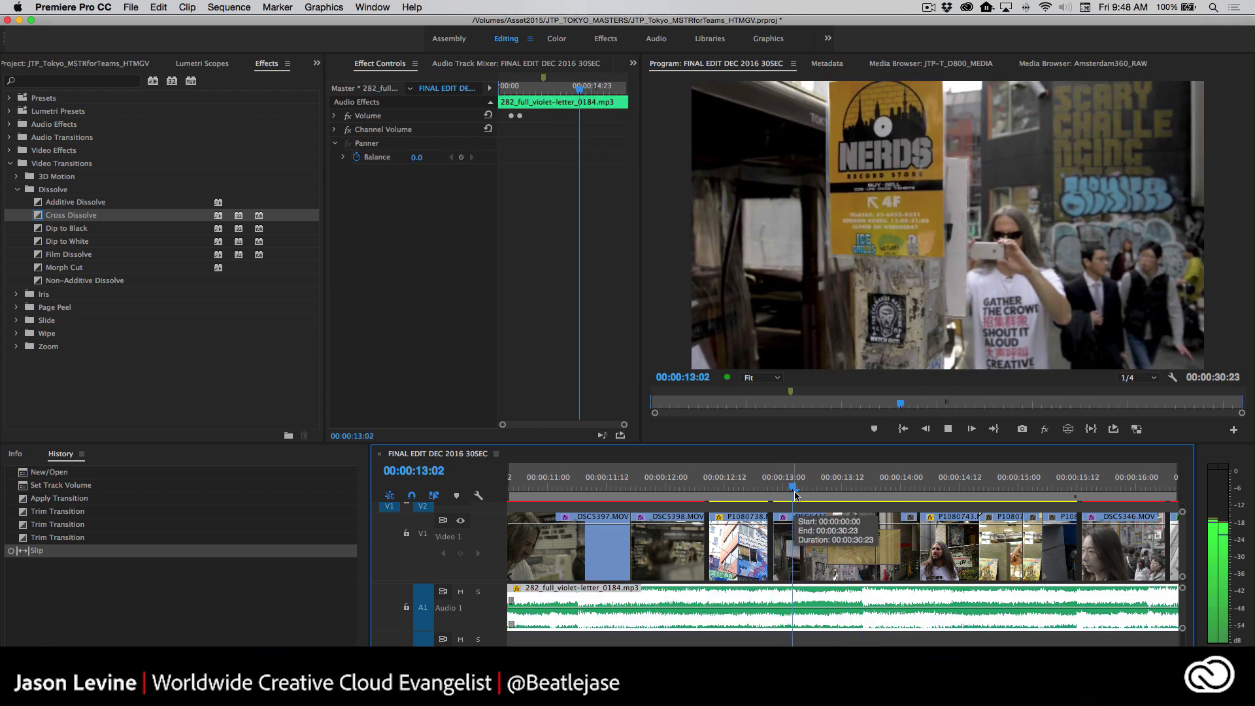
key("space")
left_click_drag(922, 489, 784, 487)
key("space")
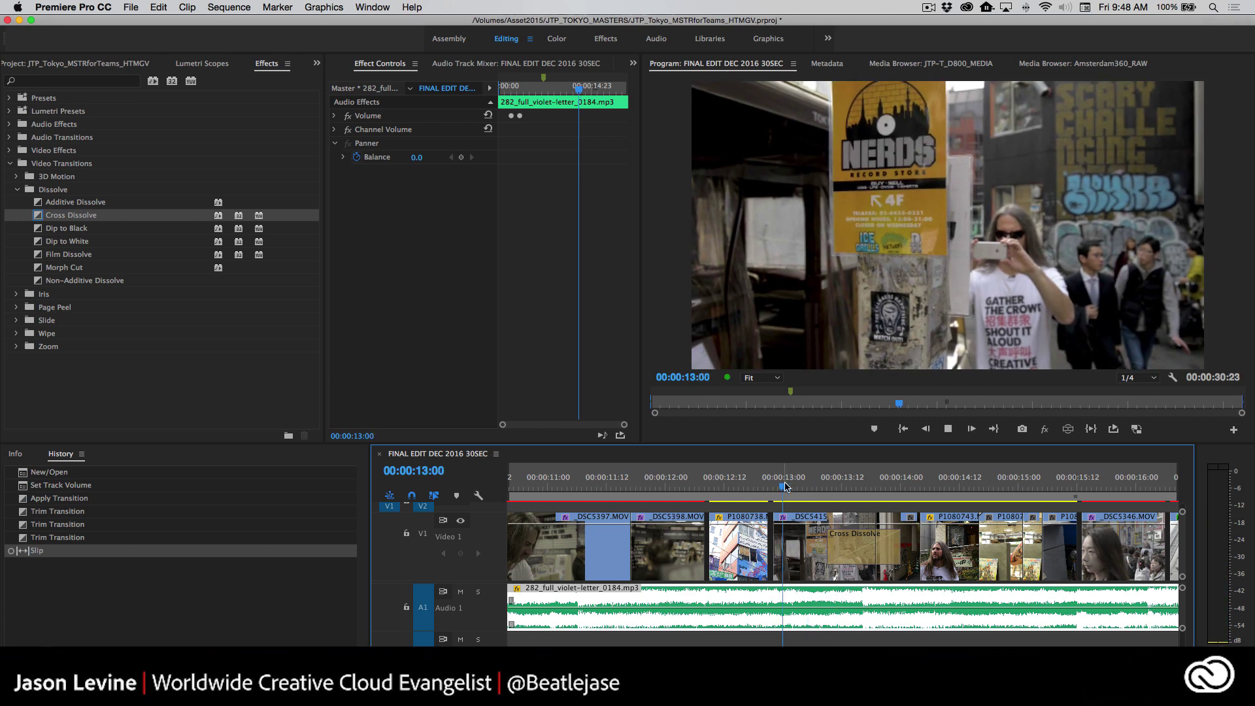
left_click_drag(798, 486, 784, 487)
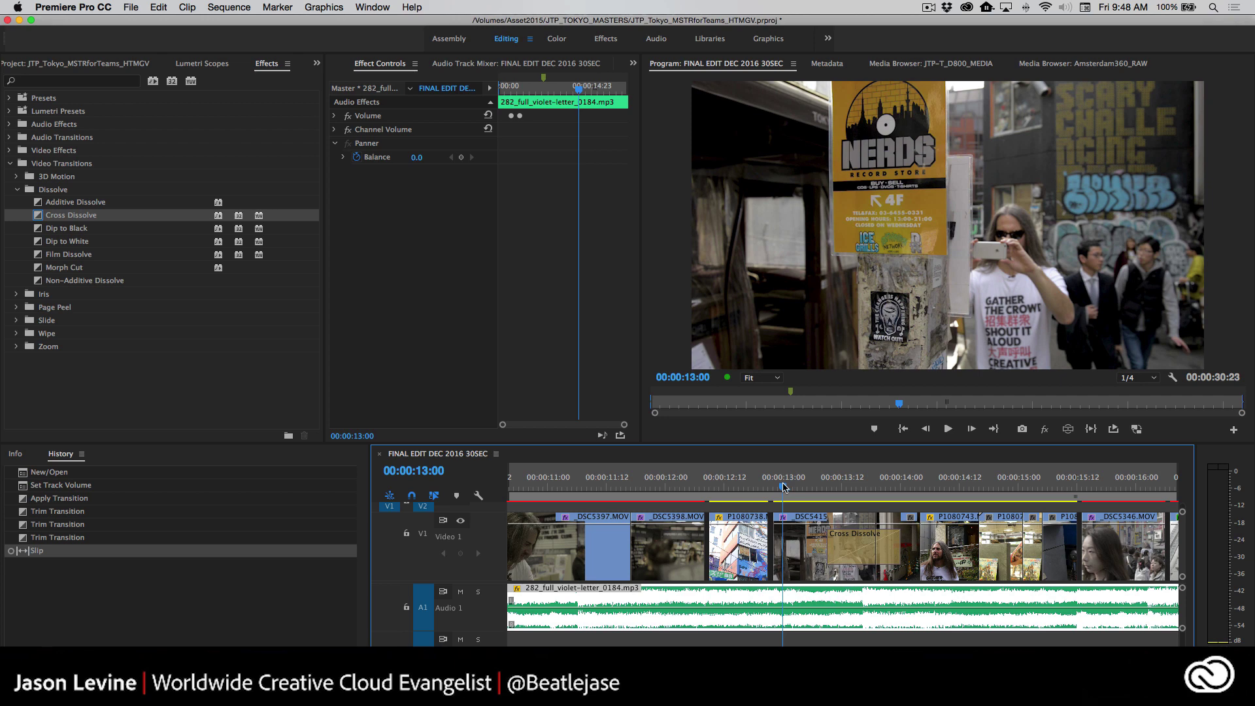
key("space")
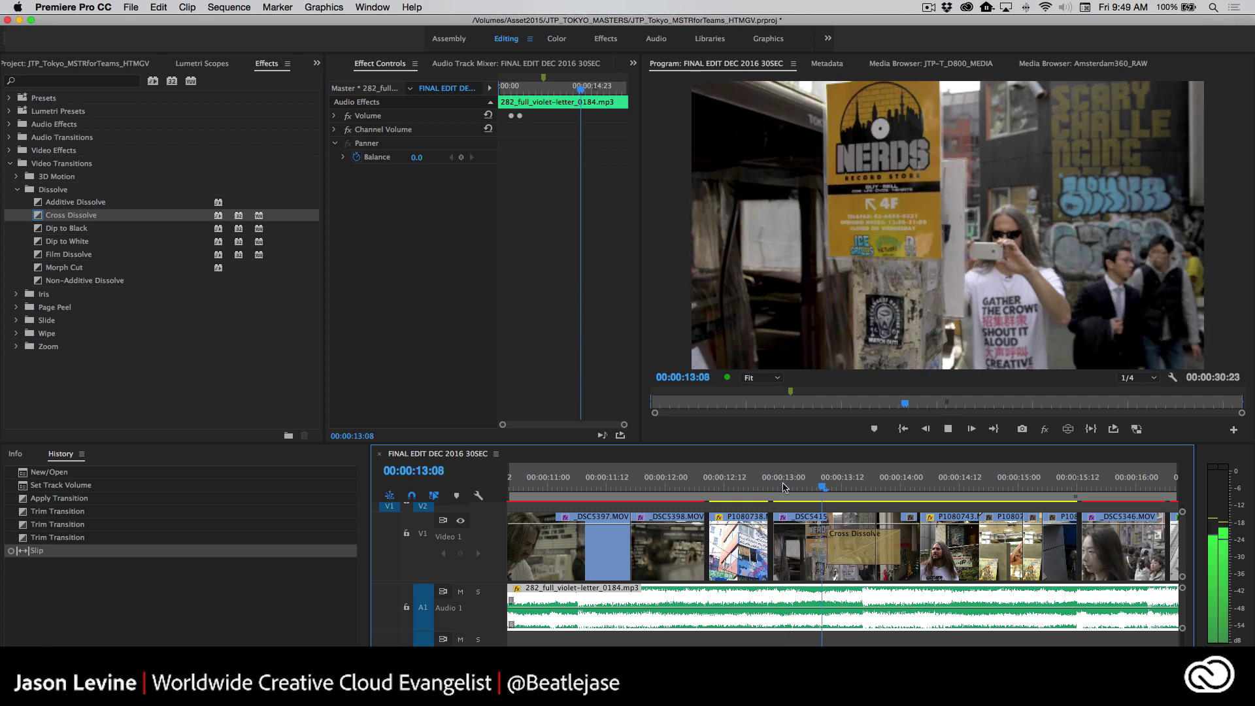
left_click(791, 484)
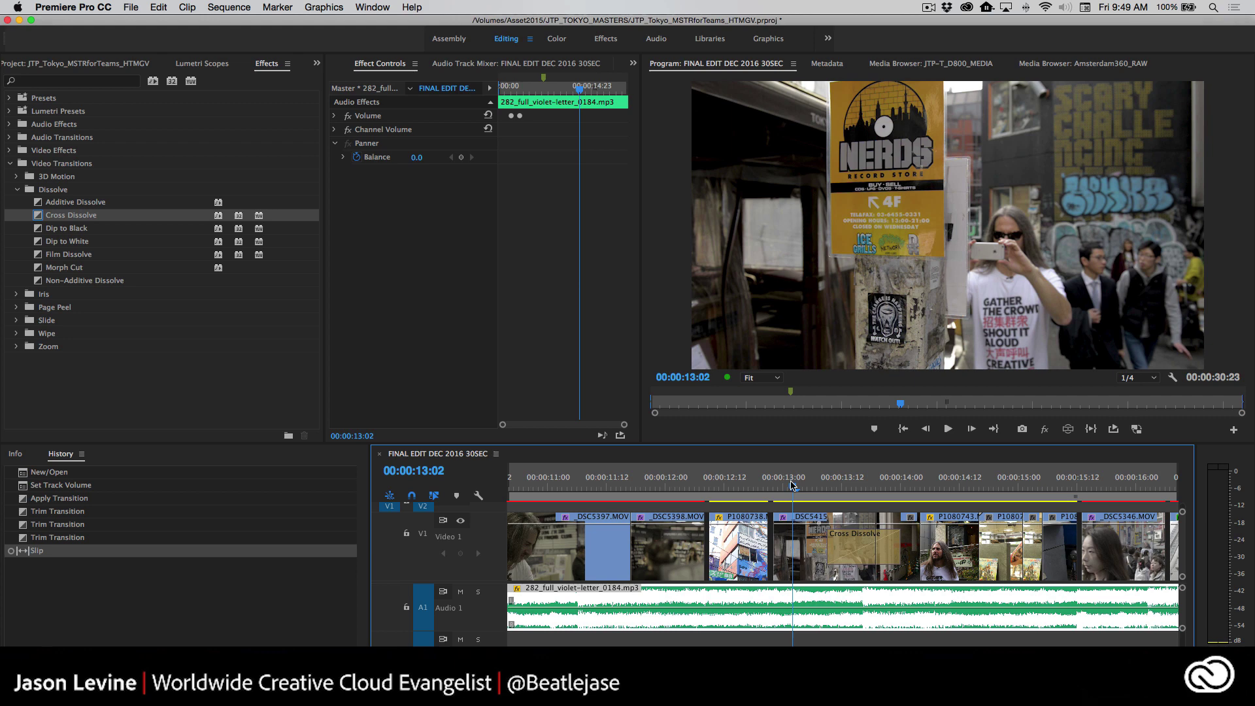
key("space")
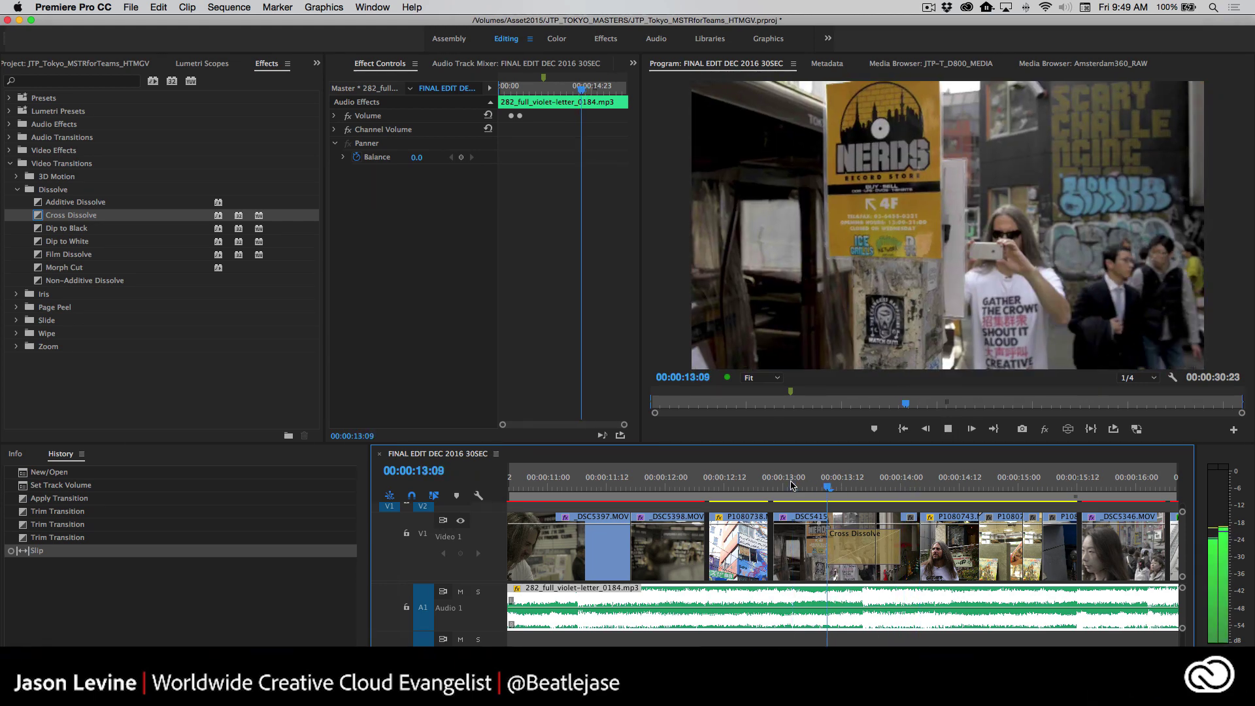
key("space")
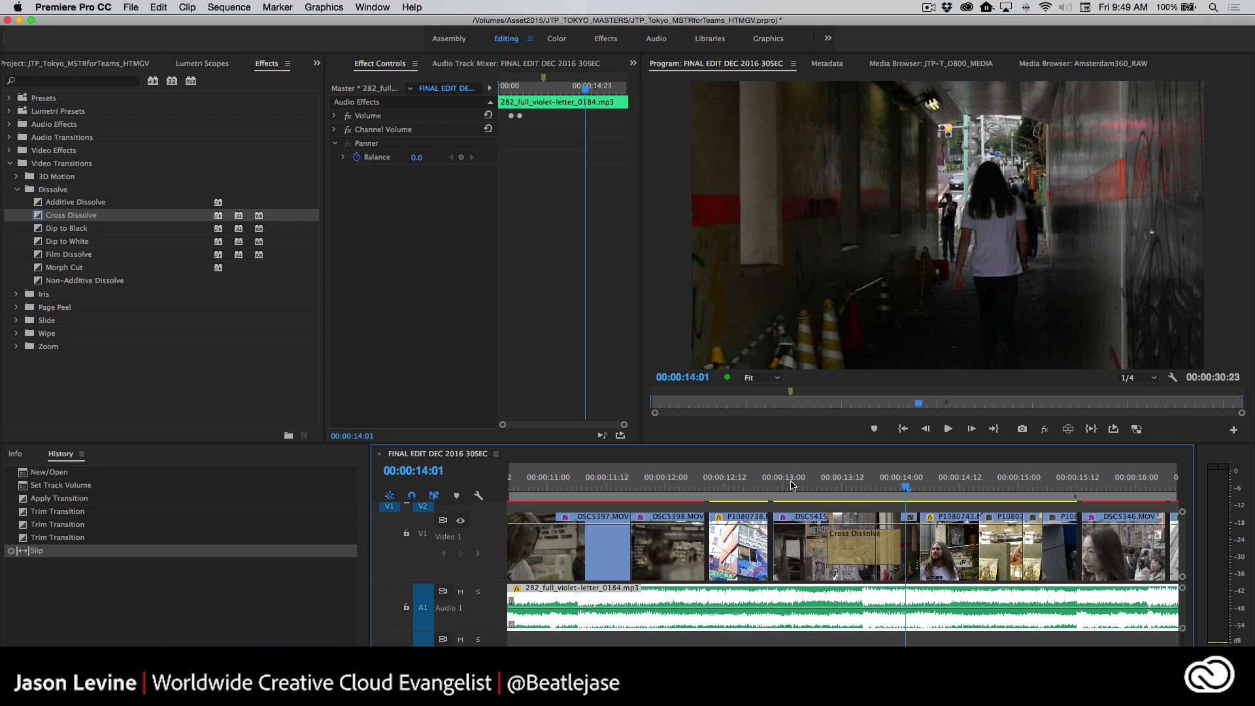
left_click(849, 548)
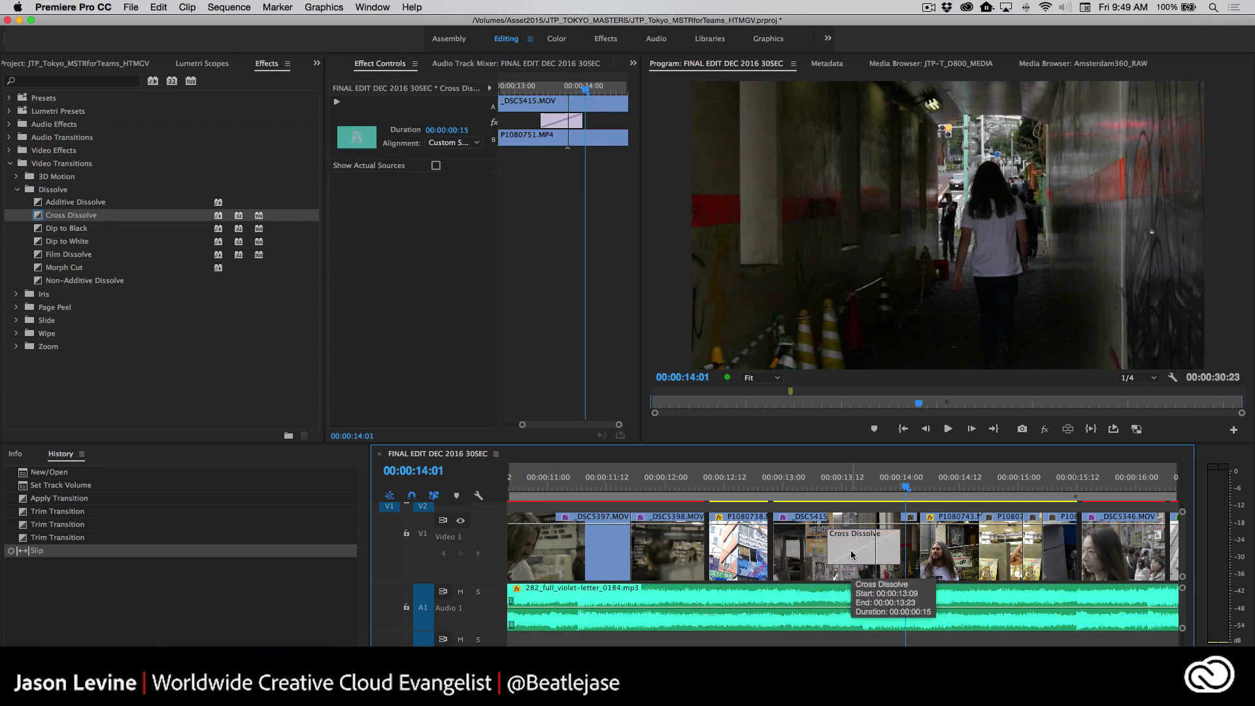
key("Delete")
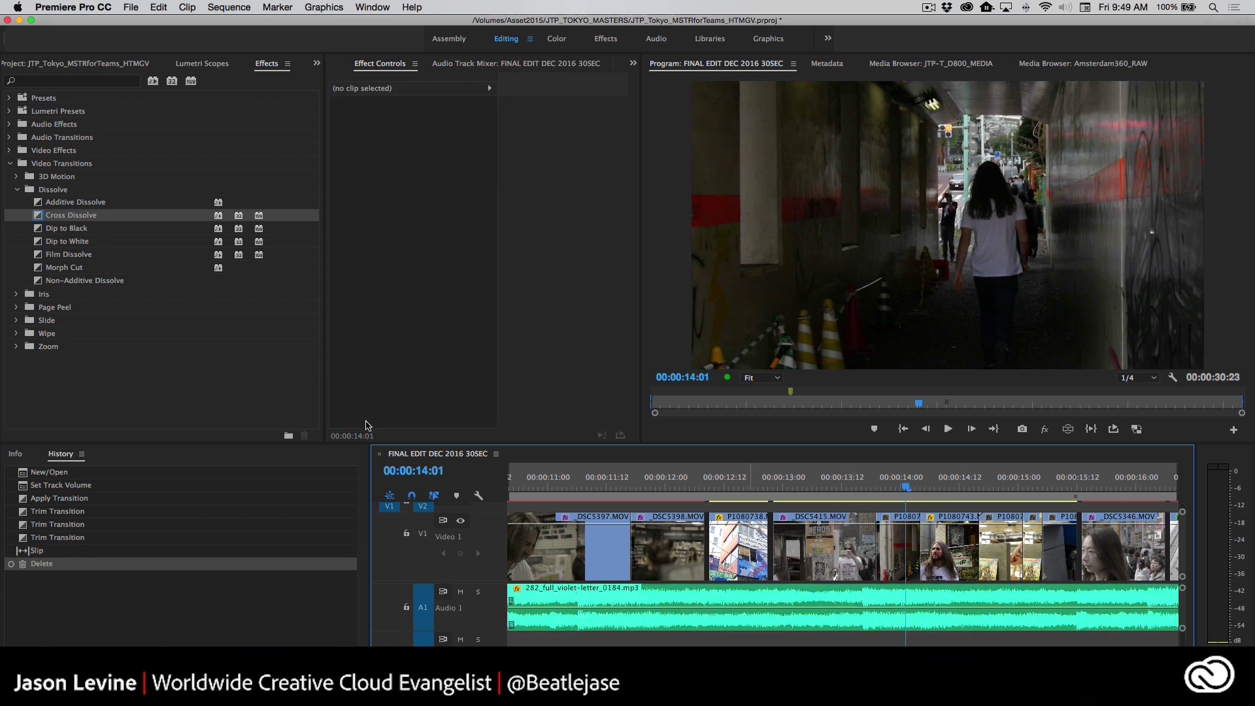
- Apply Dip to White at the _DSC5415.MOV cut and preview it
left_click_drag(40, 243, 432, 337)
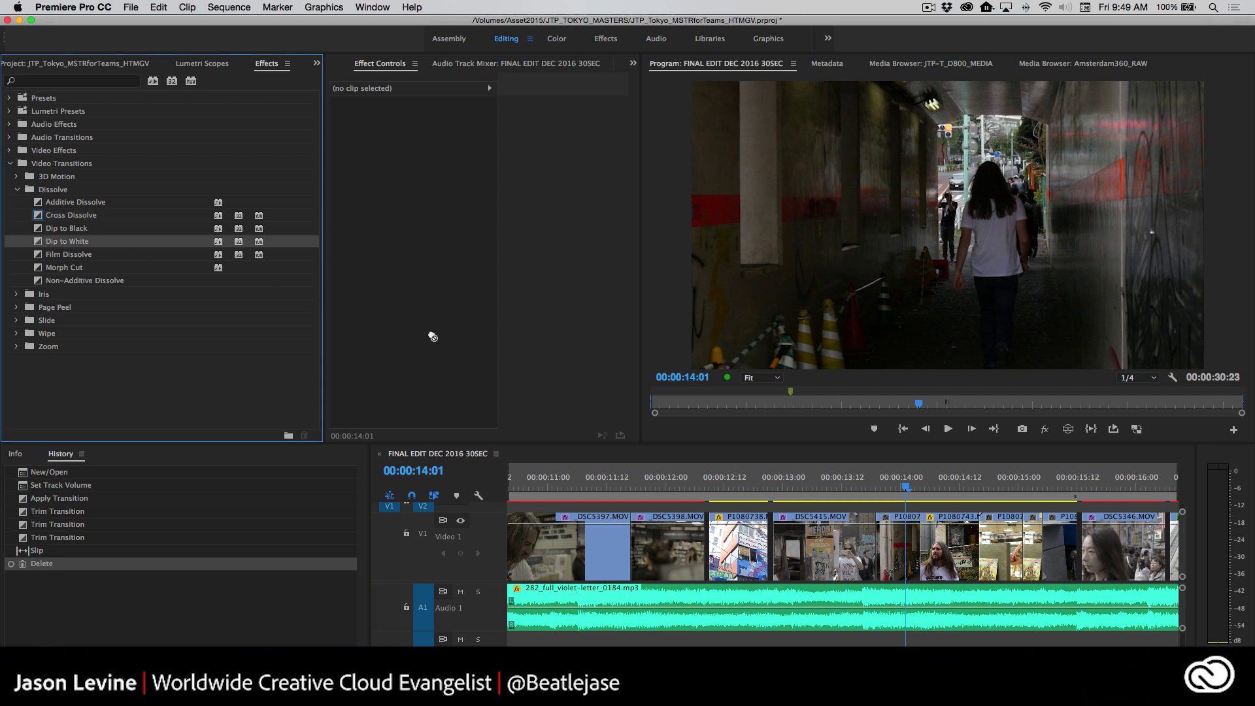
left_click_drag(859, 554, 865, 556)
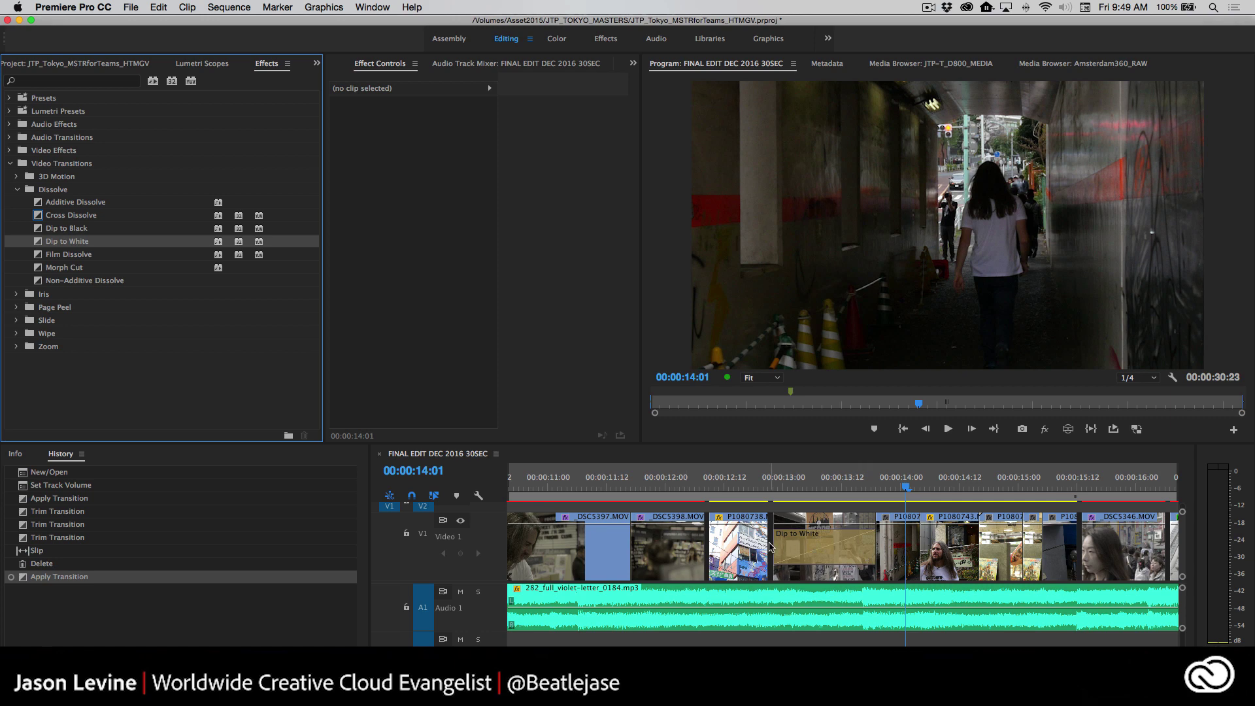
left_click(836, 546)
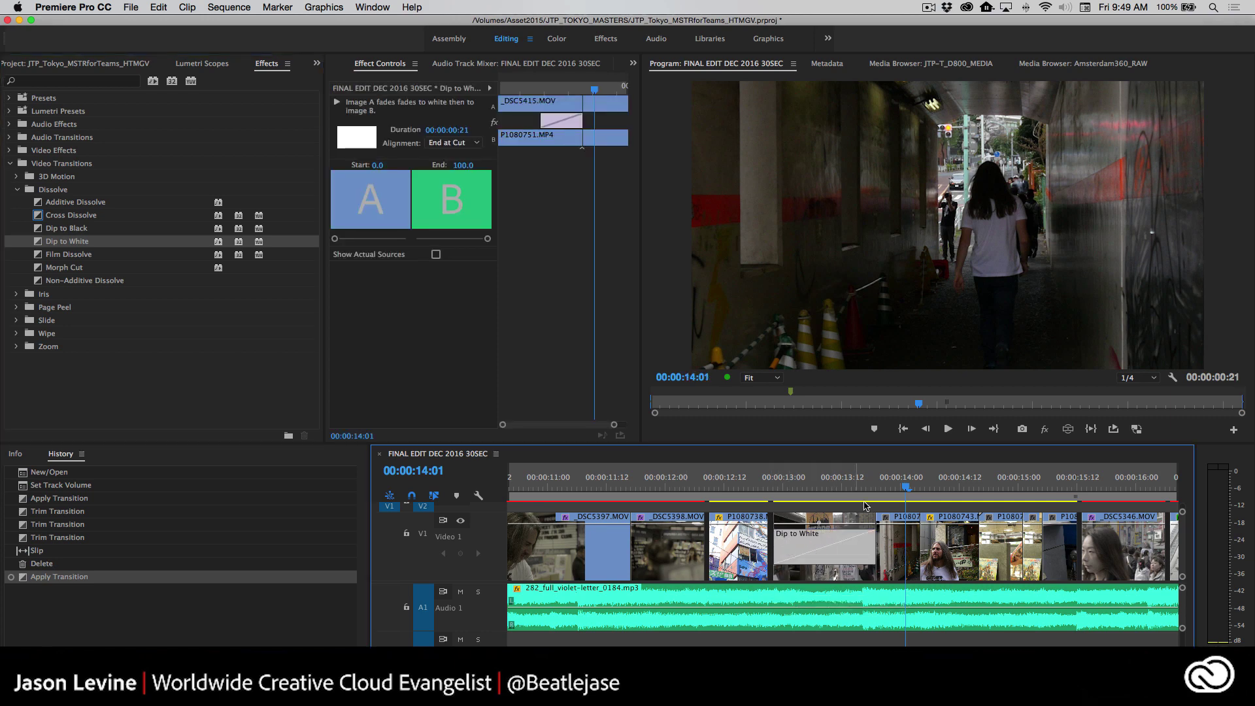
left_click_drag(905, 490, 732, 487)
key("space")
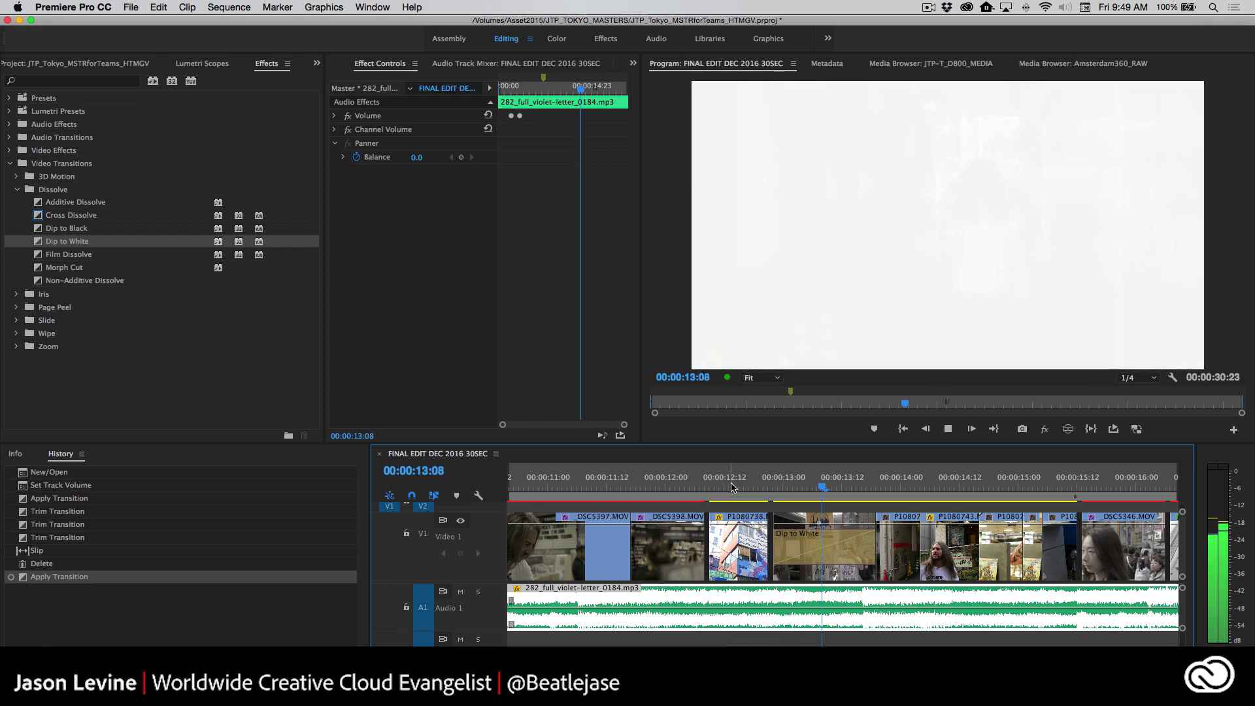
- Undo the Dip to White, reapply it at the same cut, and play it back
key("super+z")
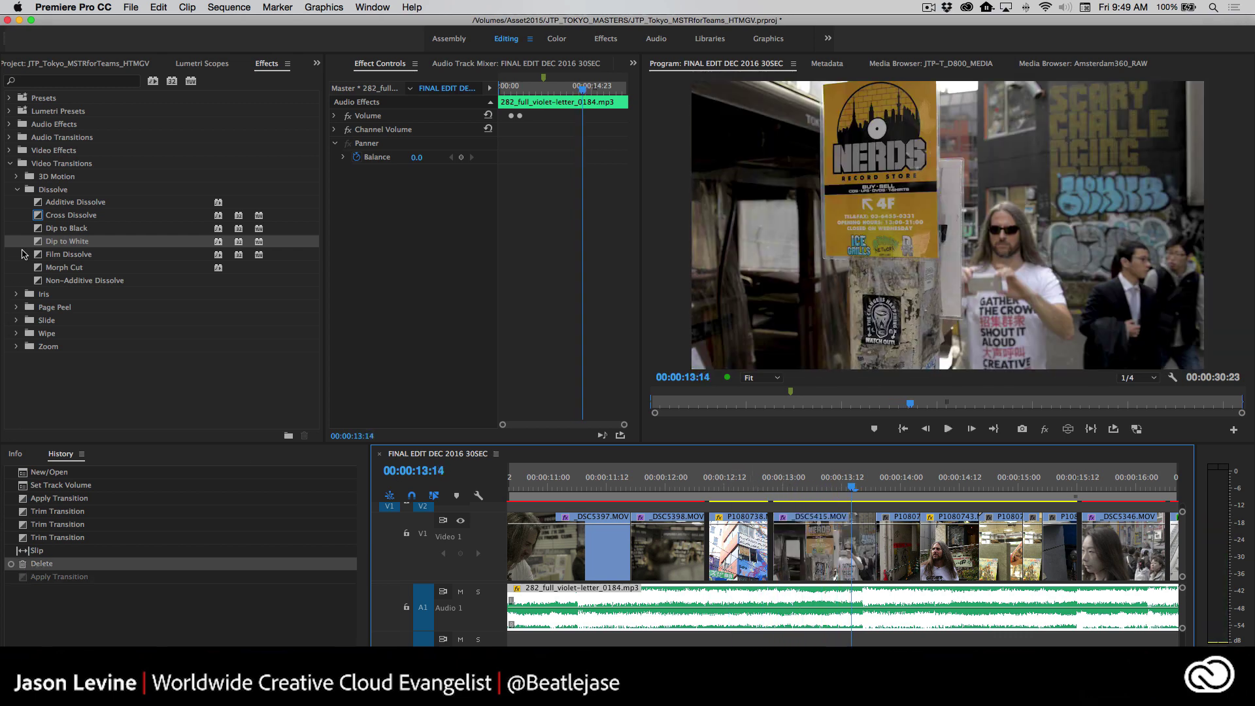
left_click_drag(39, 243, 834, 540)
key("space")
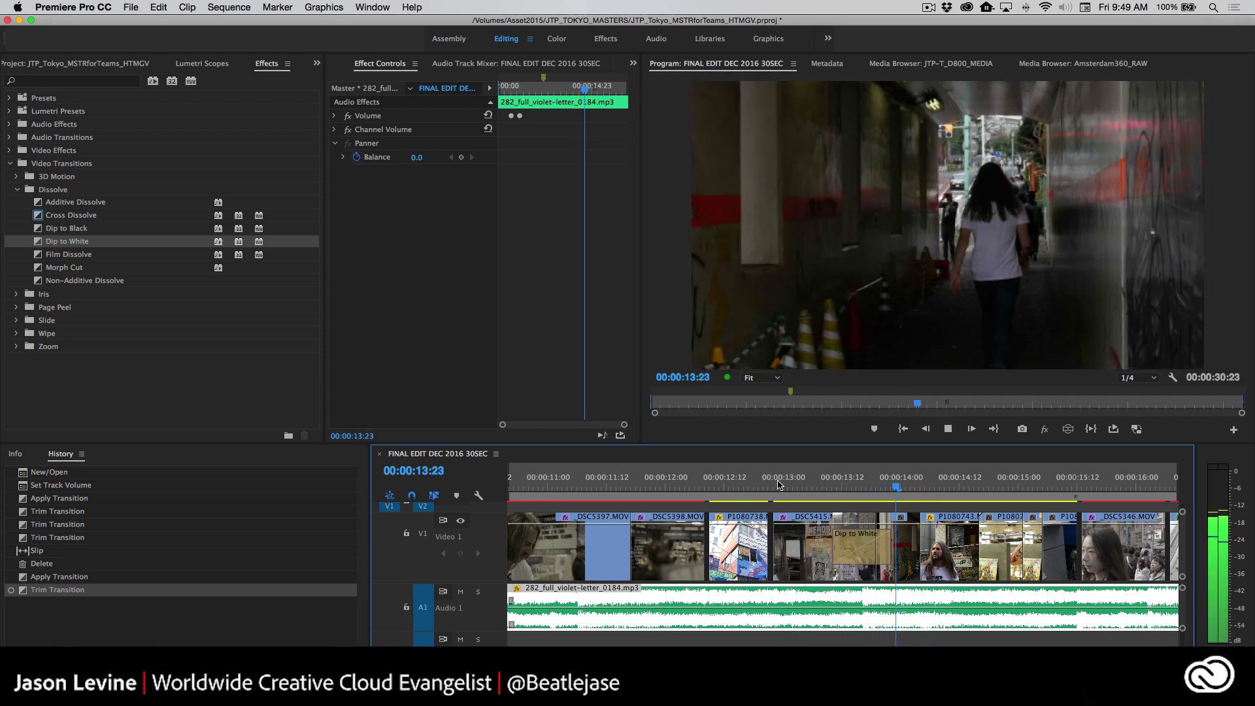
- Shorten the Dip to White by 2 frames to 6 frames and play through it
left_click(778, 483)
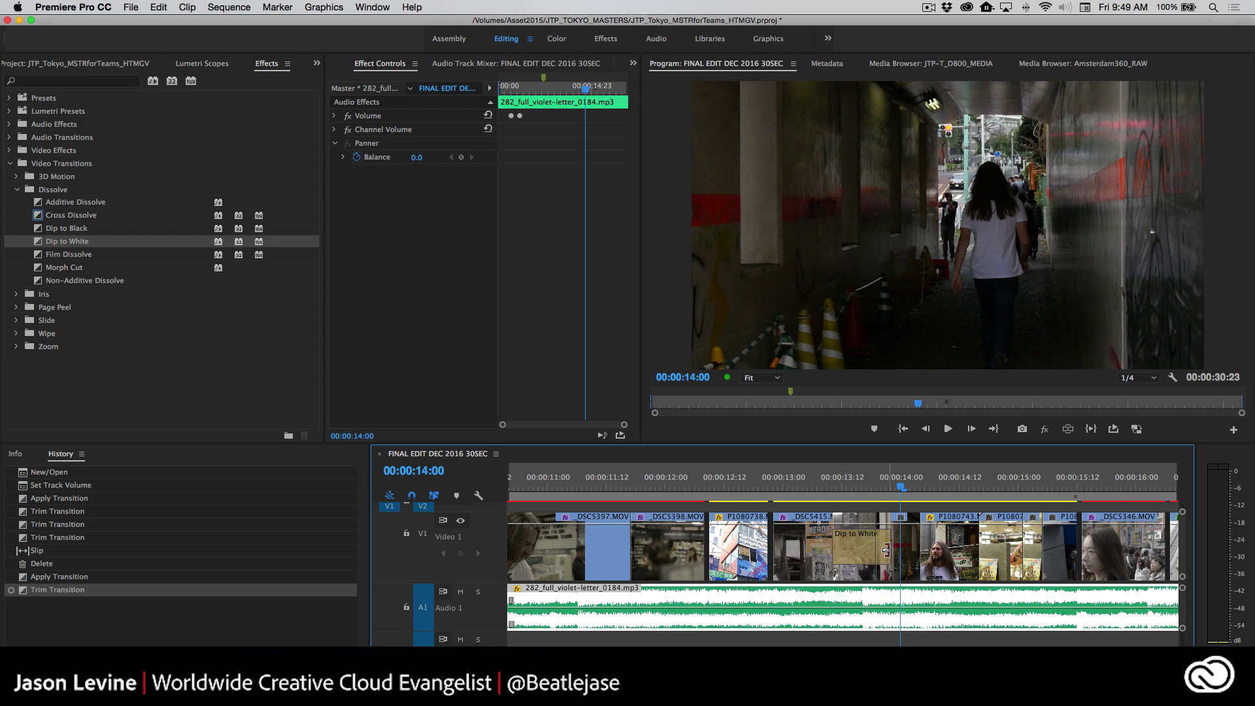
left_click_drag(889, 549, 876, 547)
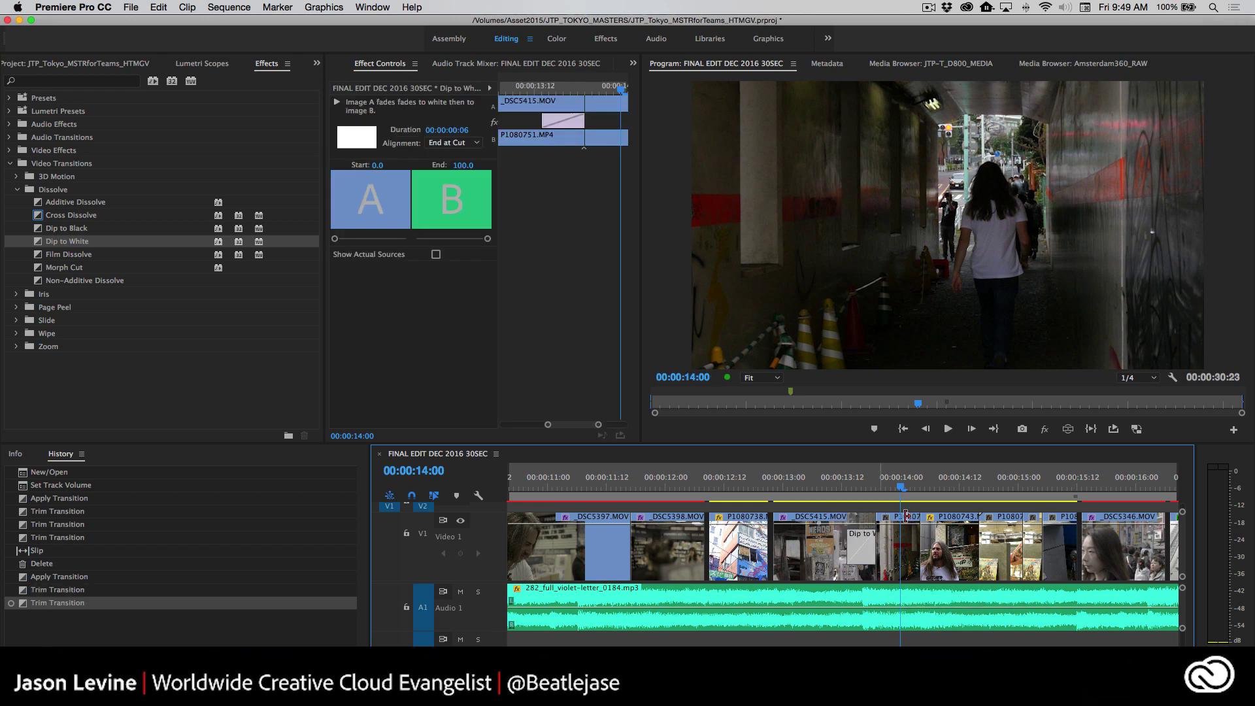
left_click_drag(897, 488, 826, 483)
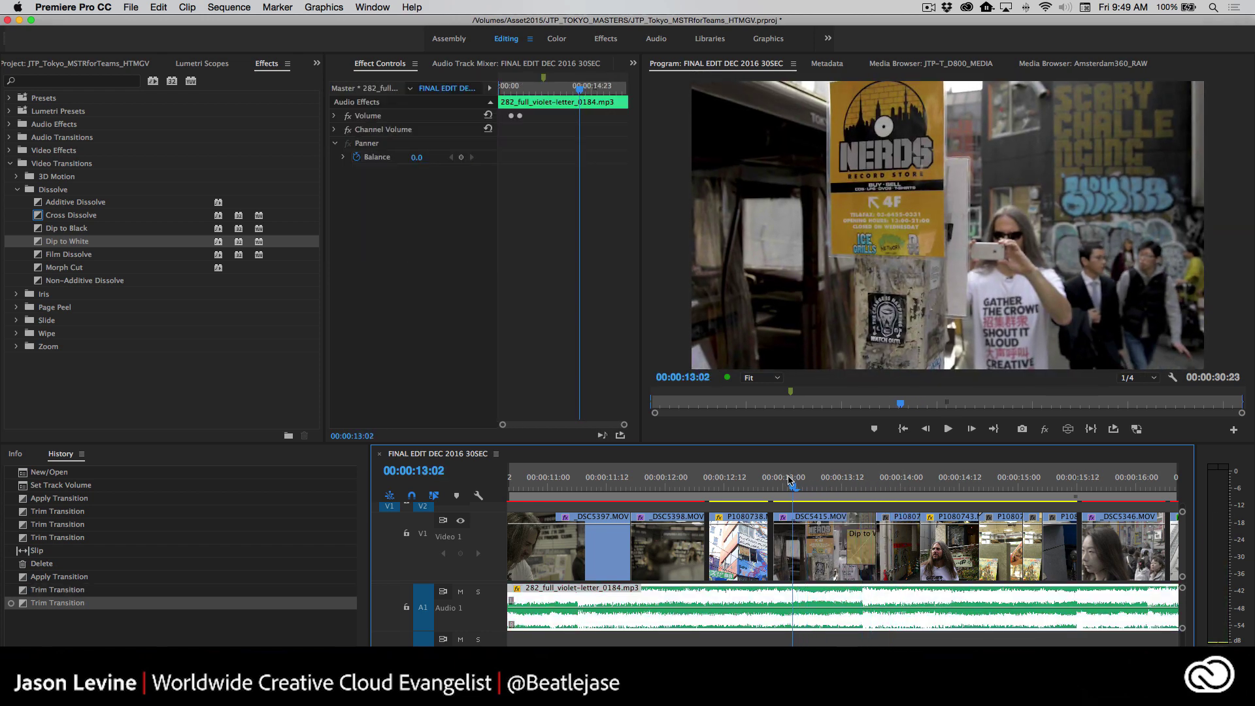
key("space")
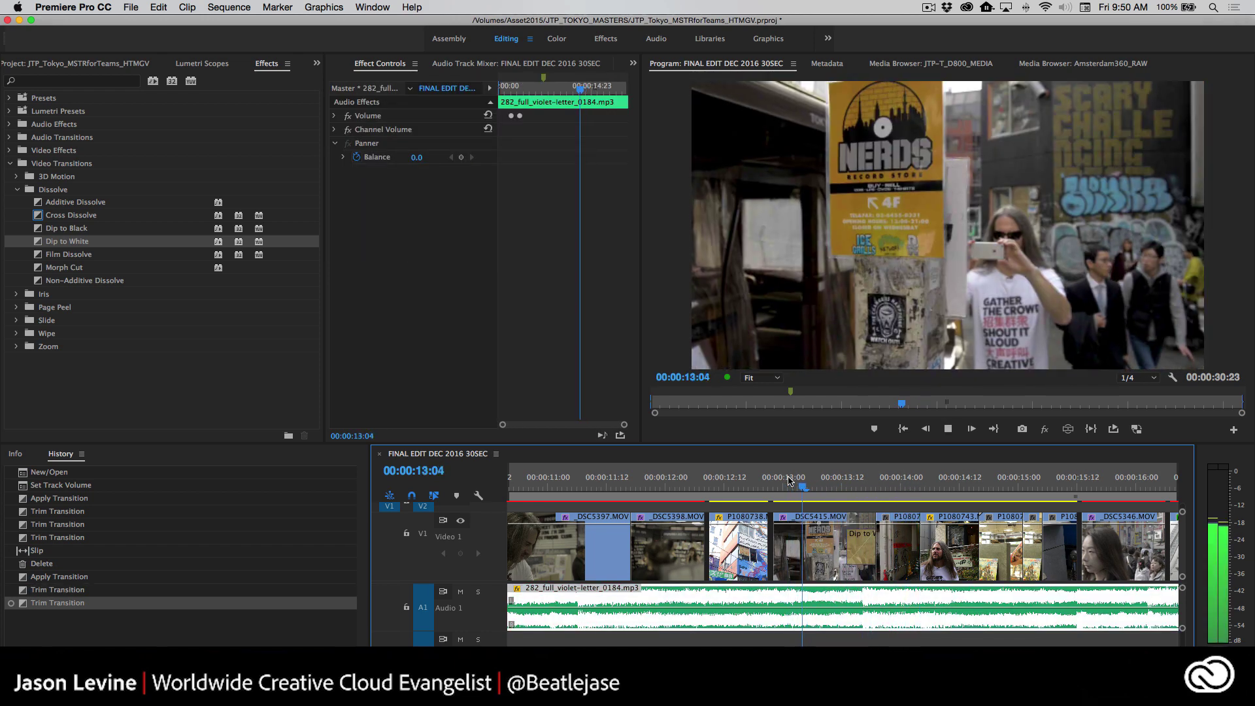
left_click(789, 480)
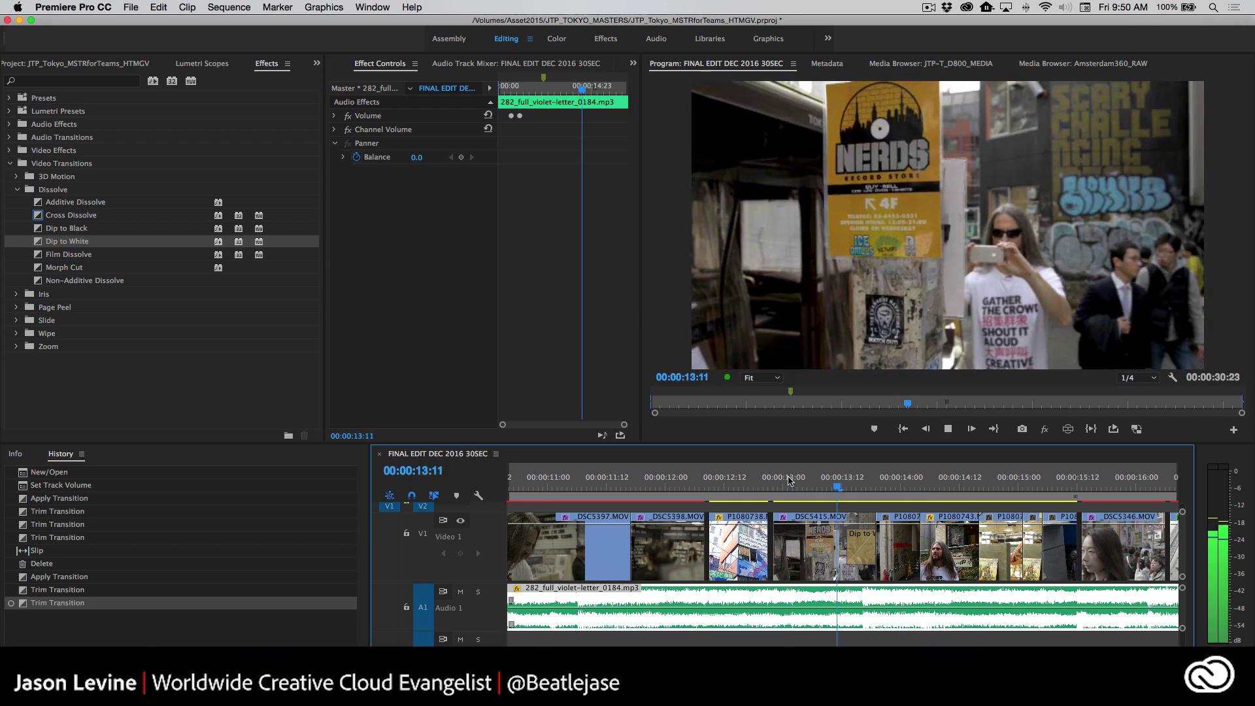
key("space")
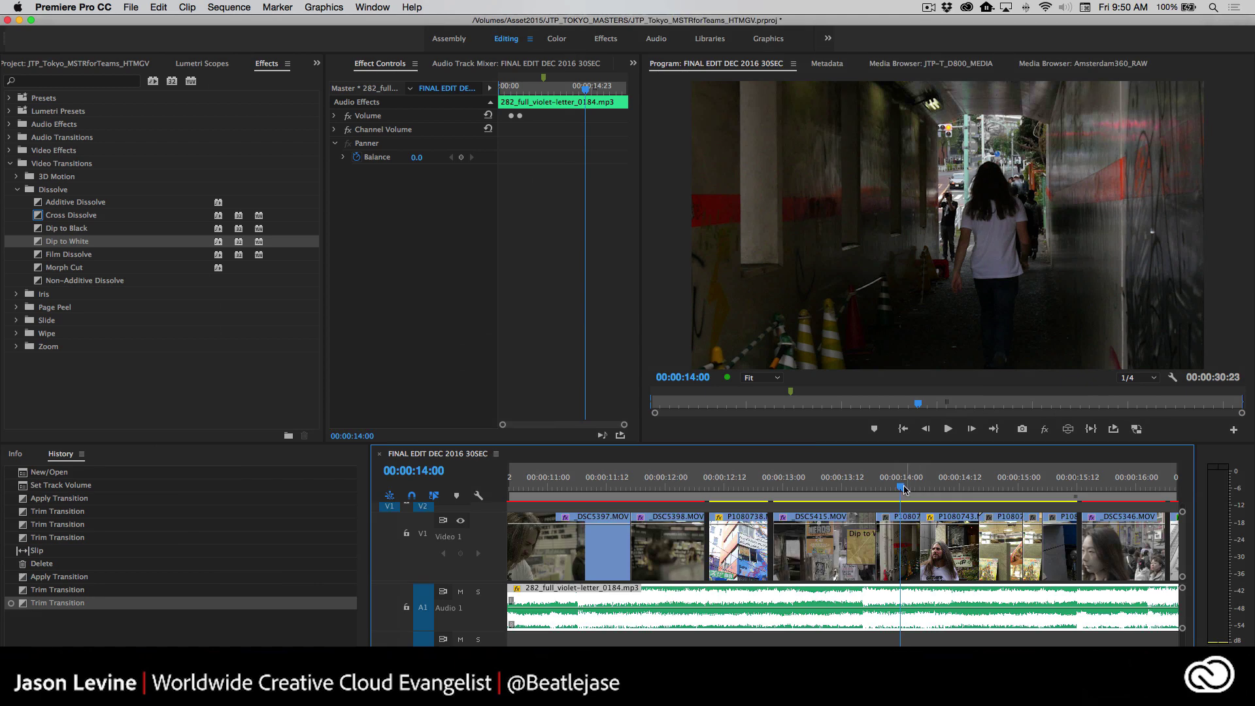
- Replay the dip from about 13:00 into the later shots, then select the transition
left_click_drag(904, 490, 784, 491)
key("space")
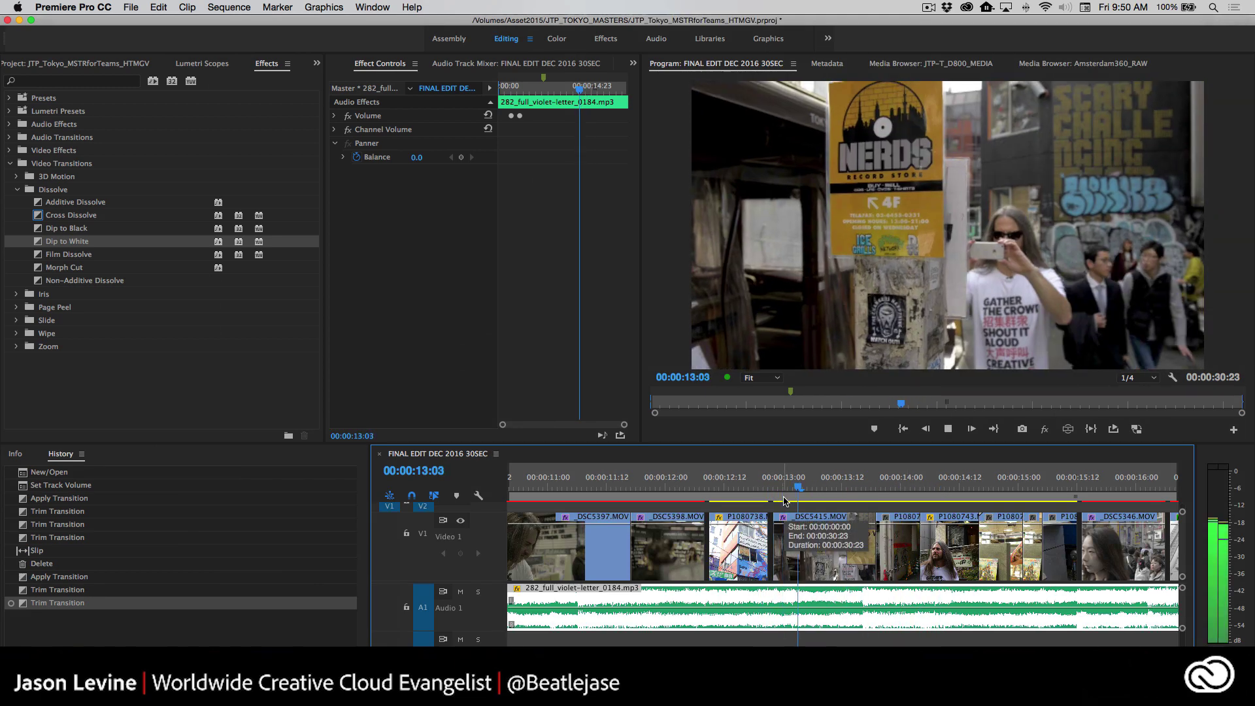
left_click(789, 487)
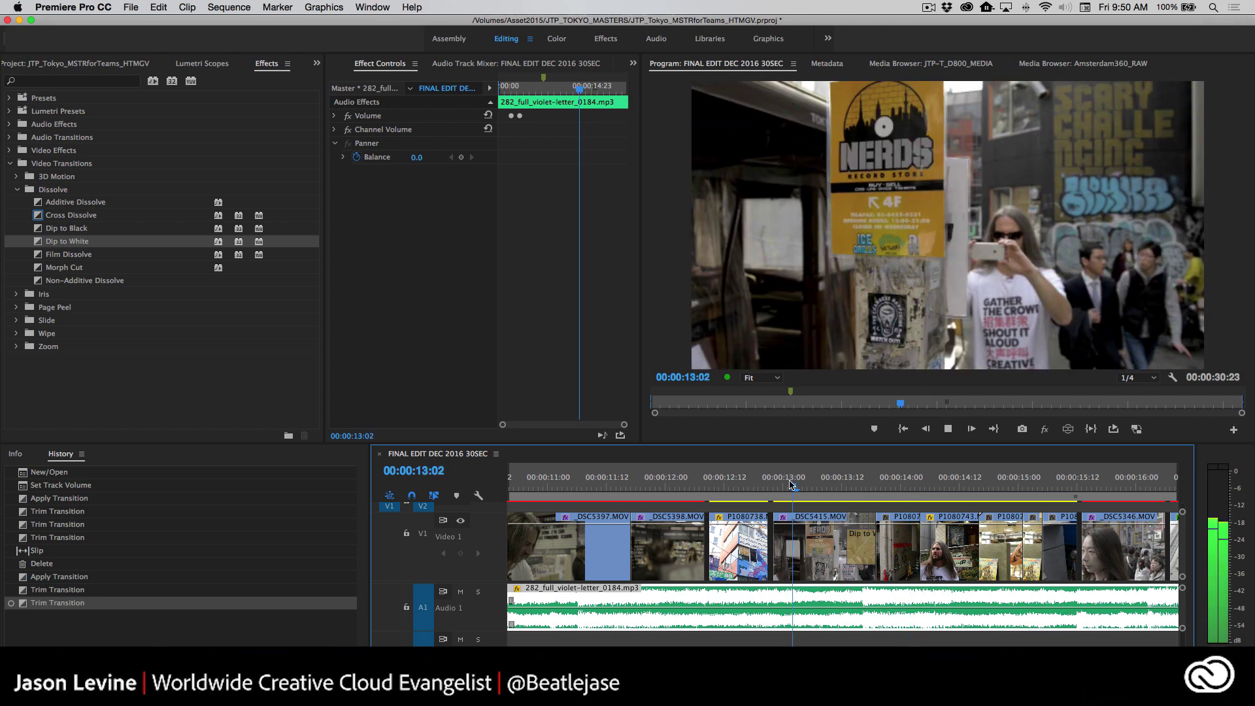
key("space")
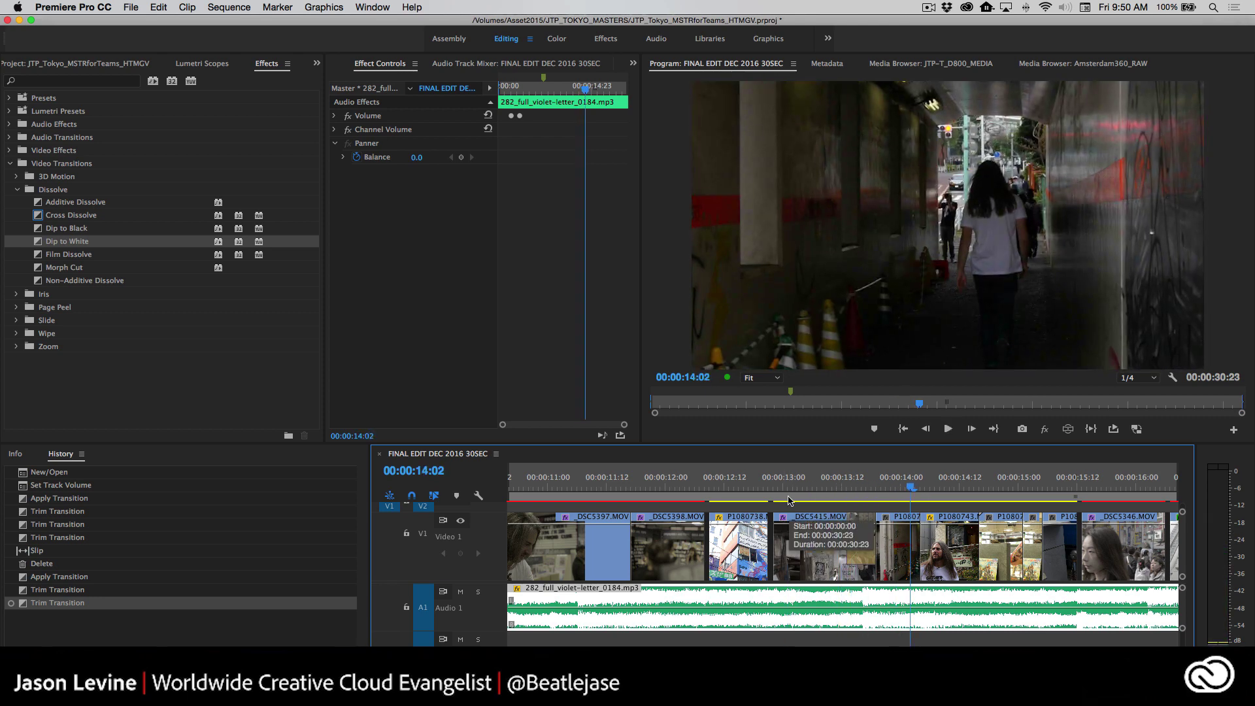
key("space")
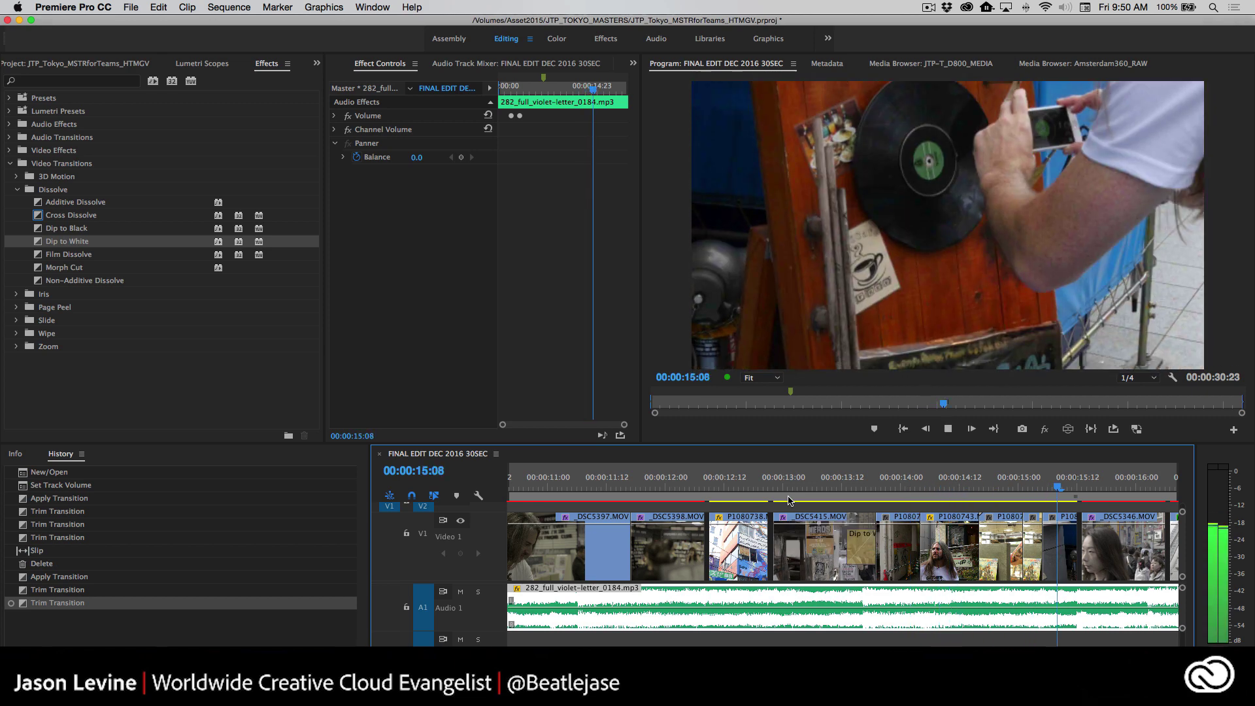
left_click(905, 481)
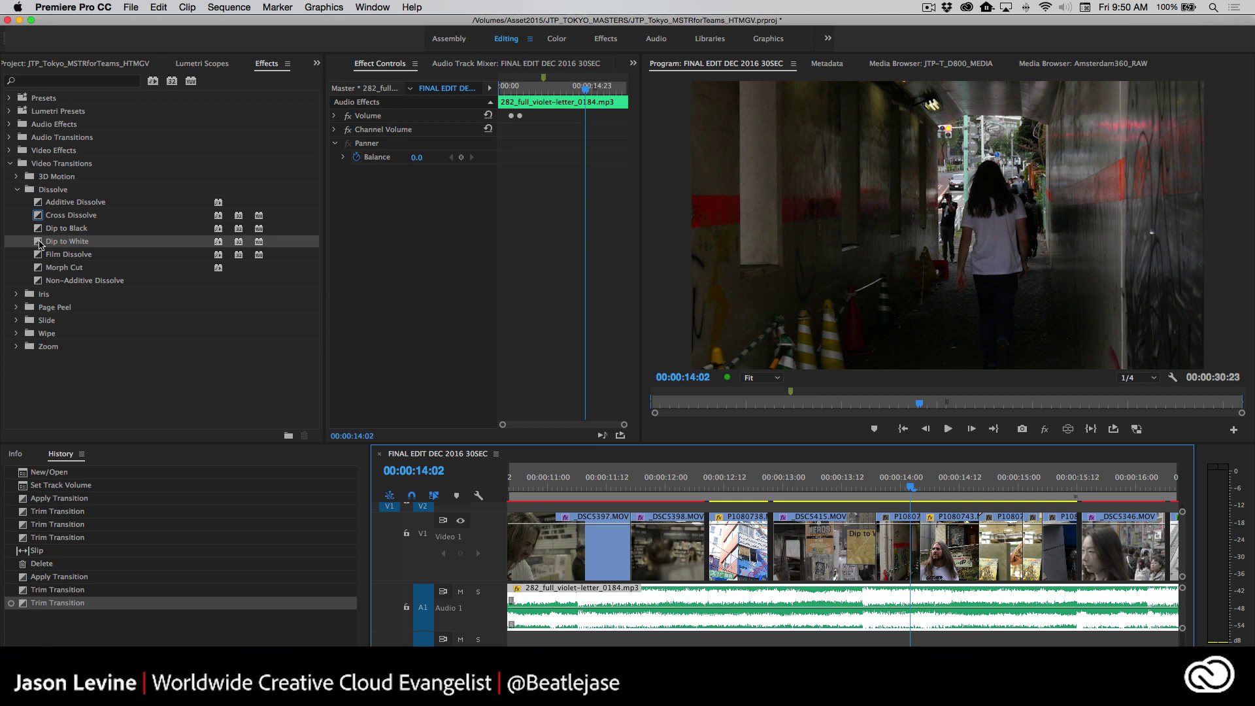
left_click(862, 551)
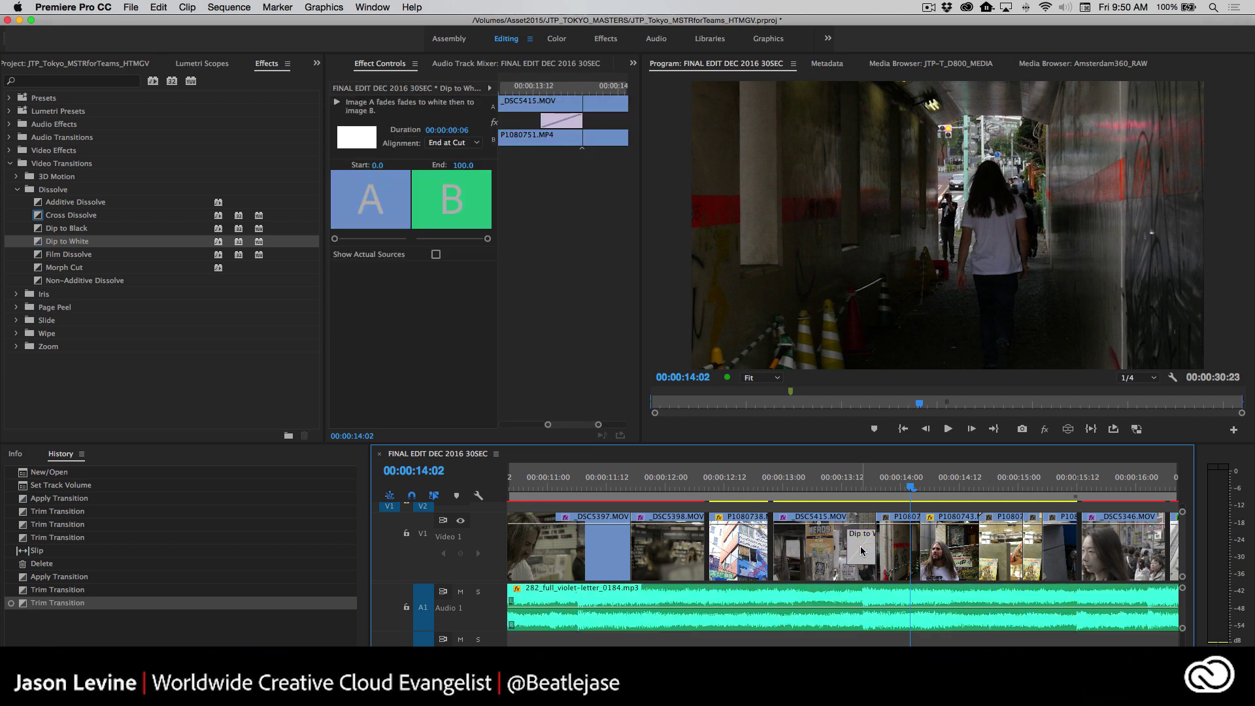
- Replace the Dip to White at the _DSC5415.MOV cut and add Dip to White at the next two cuts
key("Delete")
left_click_drag(36, 245, 289, 331)
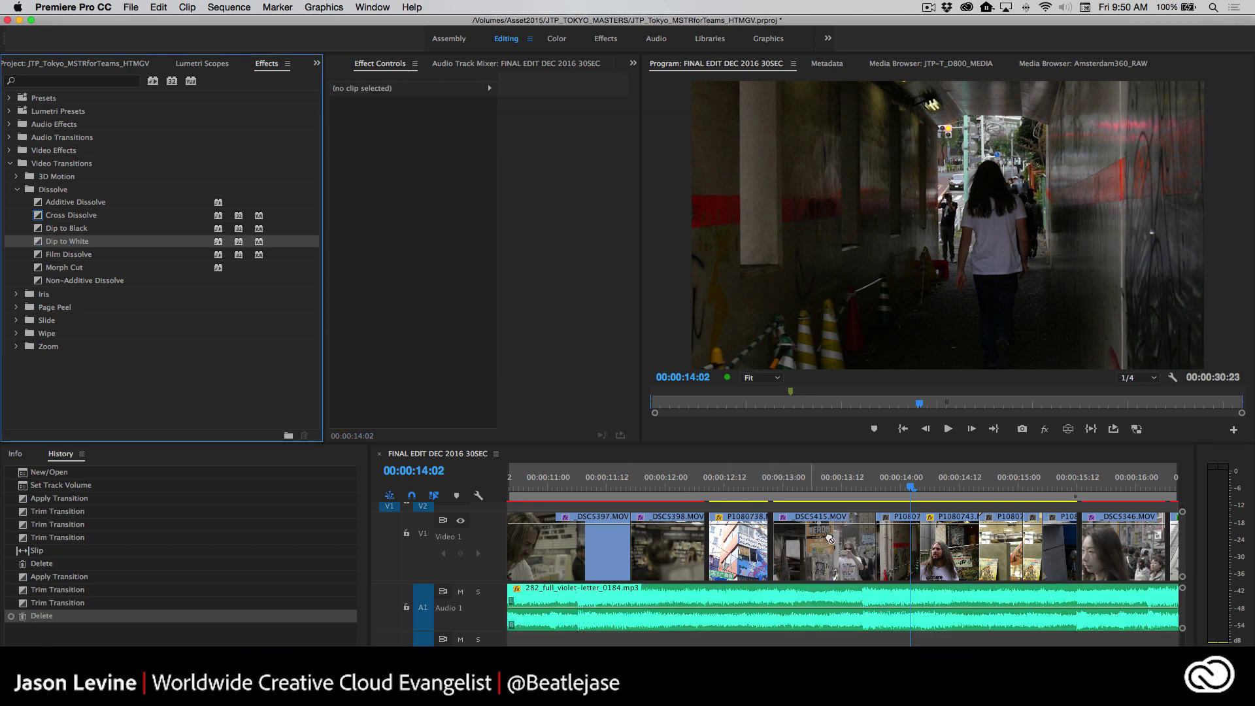
mouse_move(828, 540)
left_mouse_down()
mouse_move(882, 549)
mouse_move(841, 548)
left_mouse_up()
left_click_drag(43, 244, 902, 548)
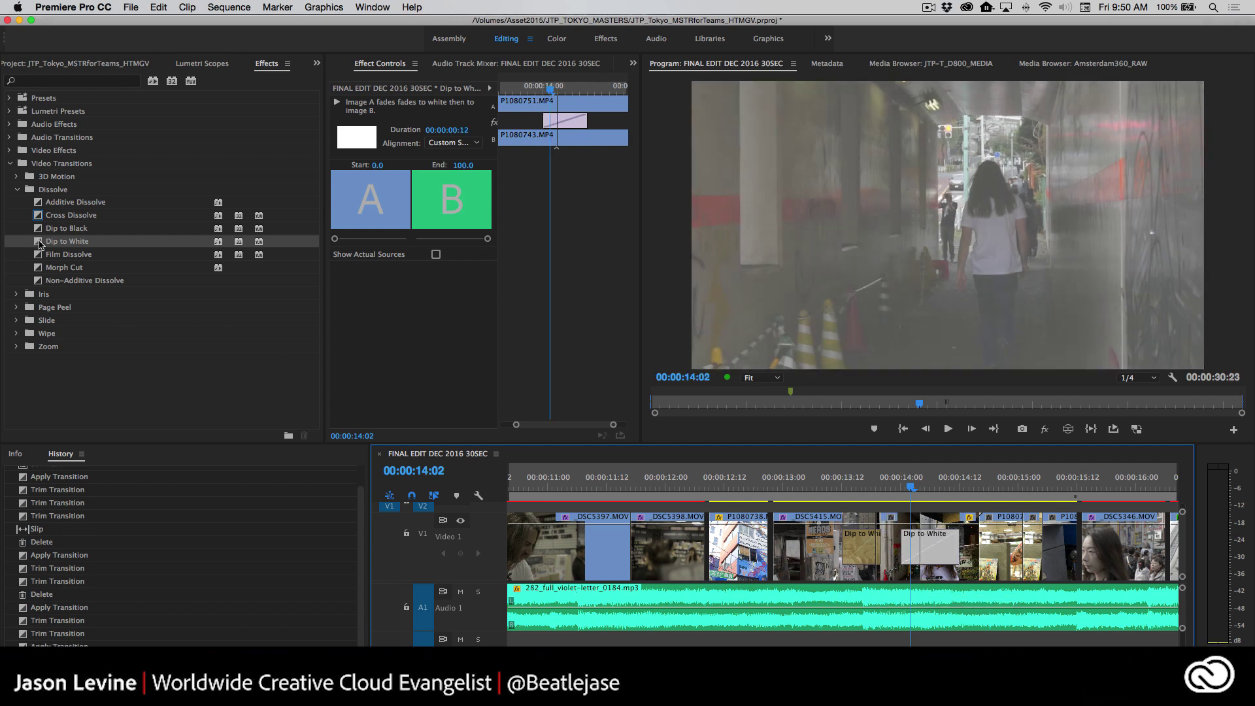
left_click_drag(41, 243, 741, 435)
mouse_move(1007, 545)
left_mouse_down()
mouse_move(984, 555)
mouse_move(1020, 551)
mouse_move(1003, 548)
left_mouse_up()
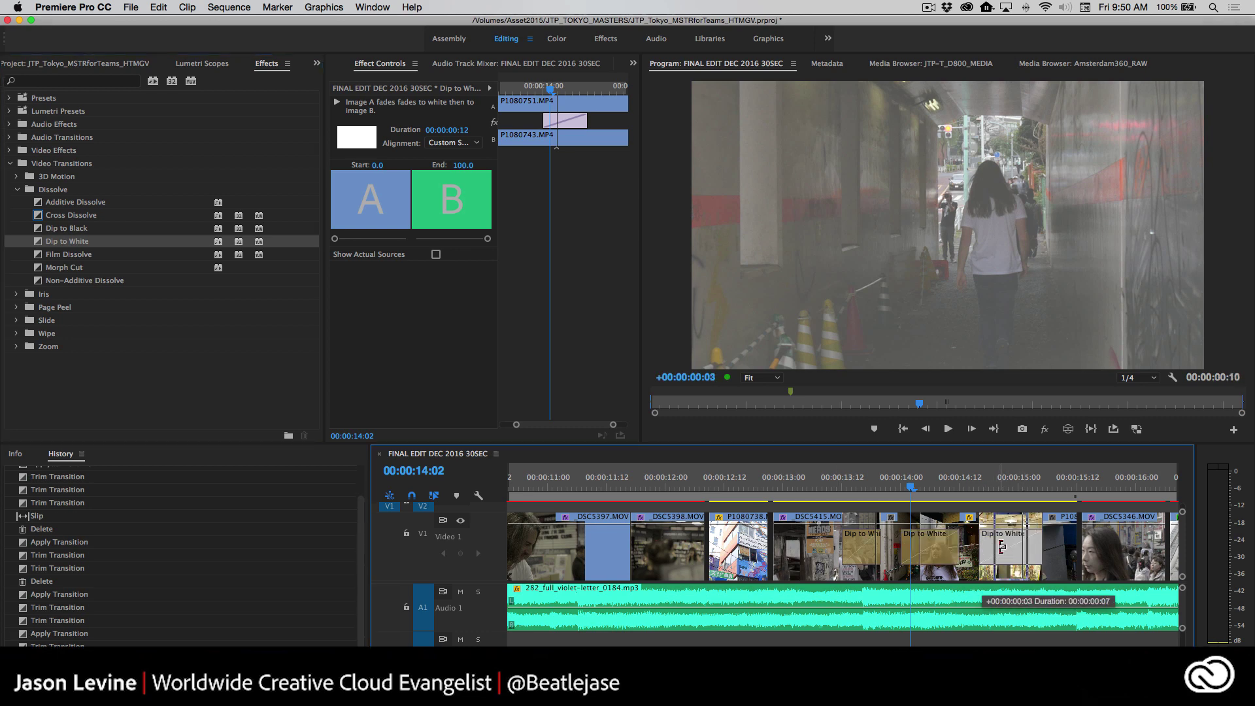
left_click(877, 490)
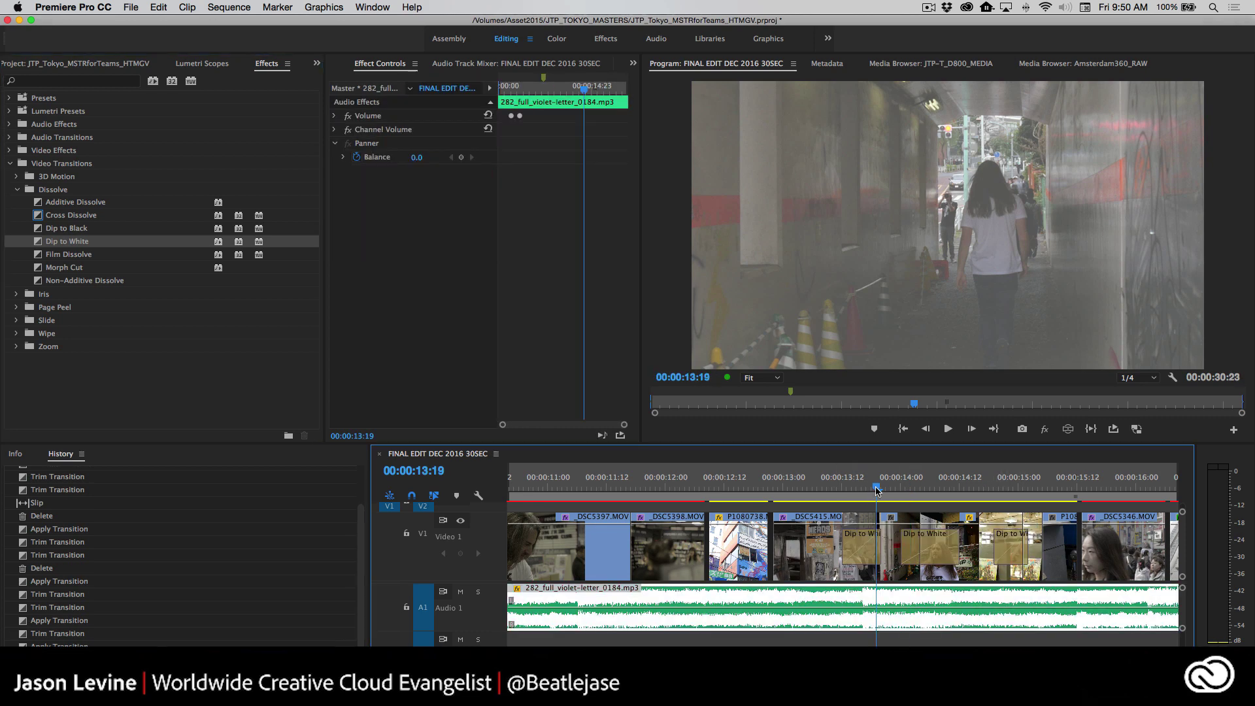
- Shorten the first Dip to White from its start and scrub through to check the white frames
scroll(877, 490, "up", 3)
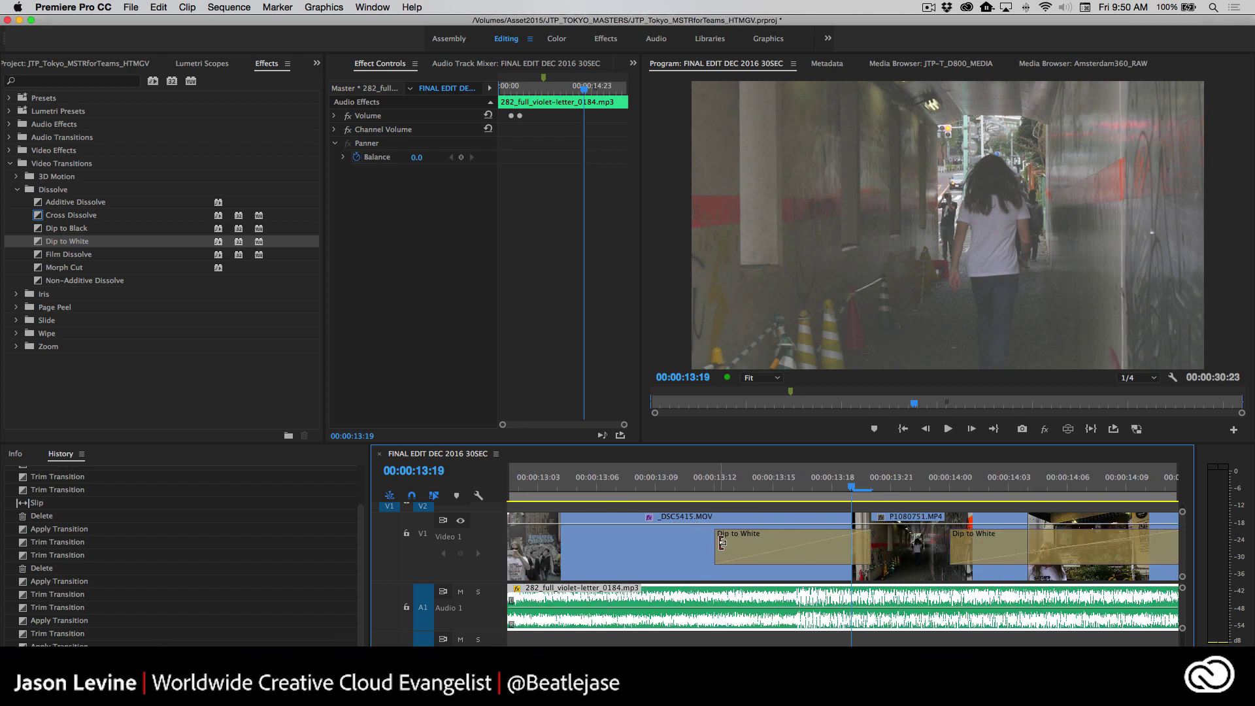
left_click_drag(722, 543, 834, 554)
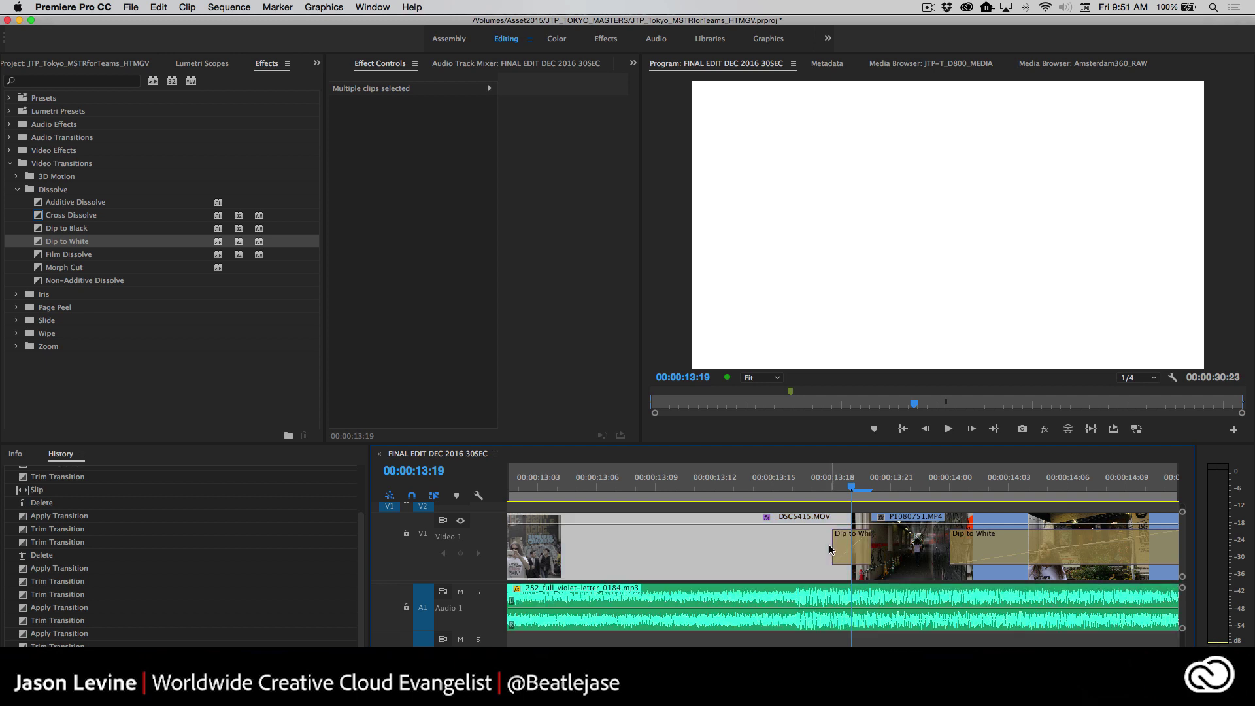
left_click(852, 540)
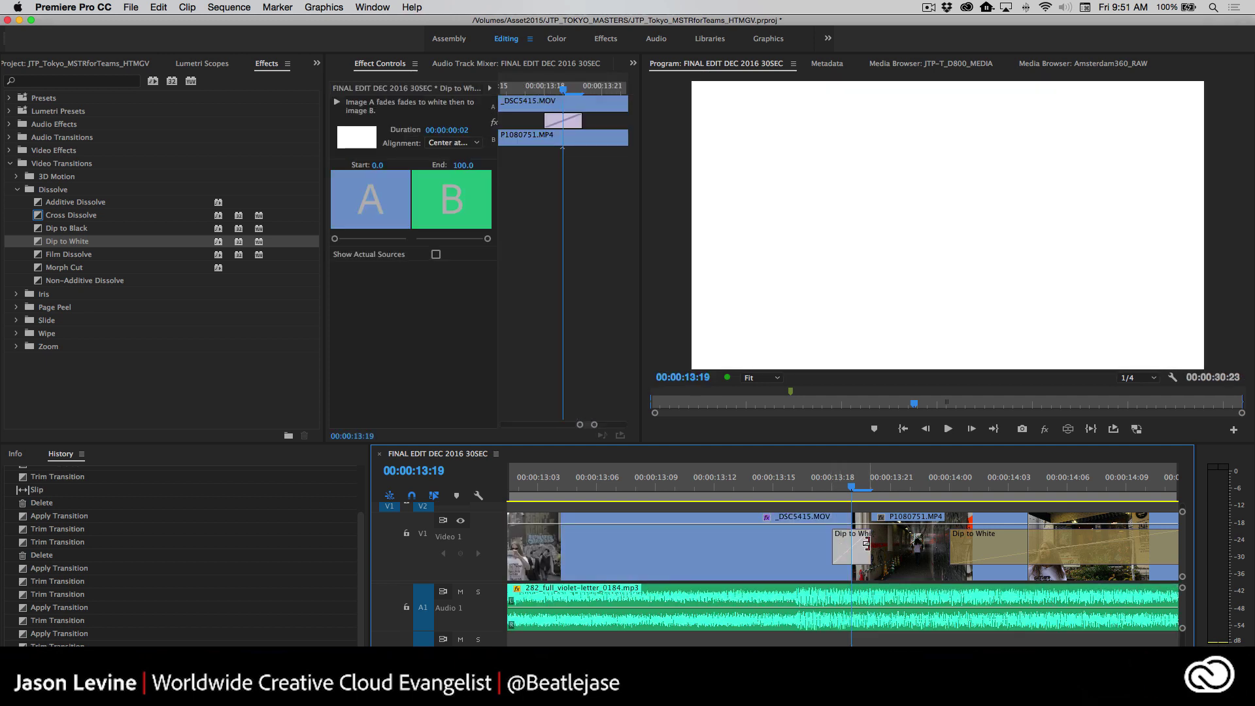
left_click_drag(866, 542, 860, 542)
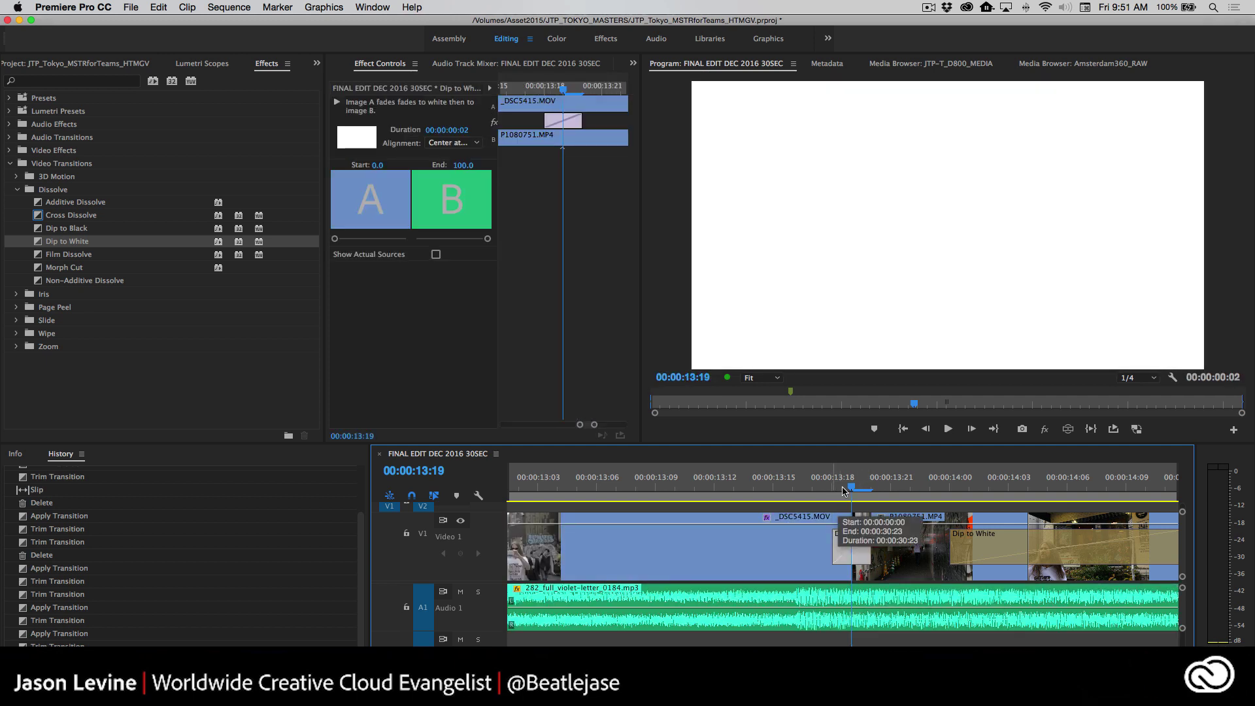
left_click(836, 488)
left_click_drag(836, 487, 792, 490)
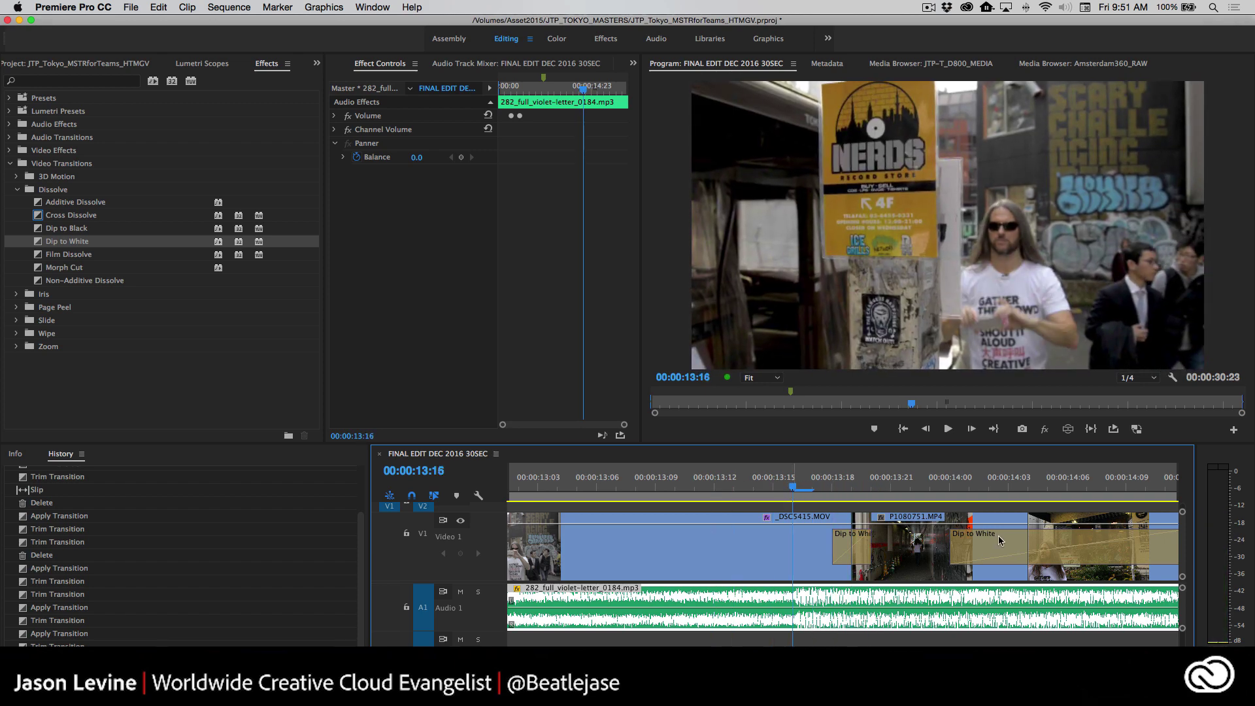
left_click(1022, 486)
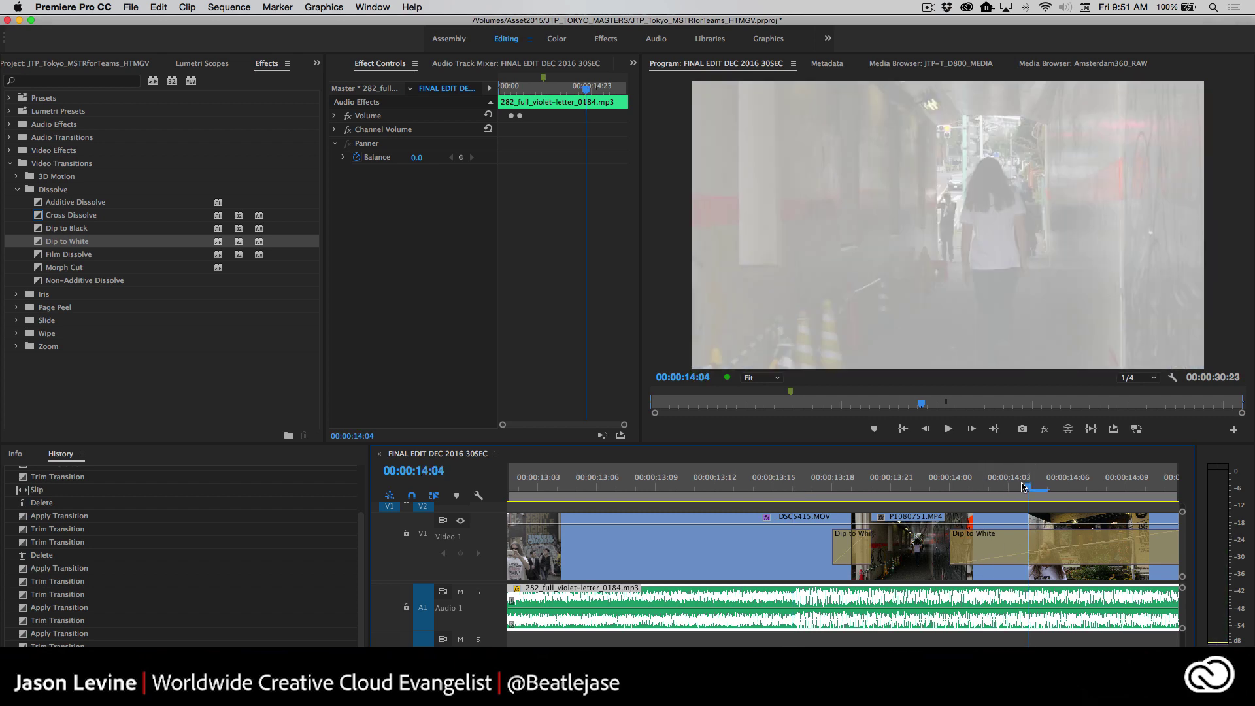
key("minus")
key("minus")
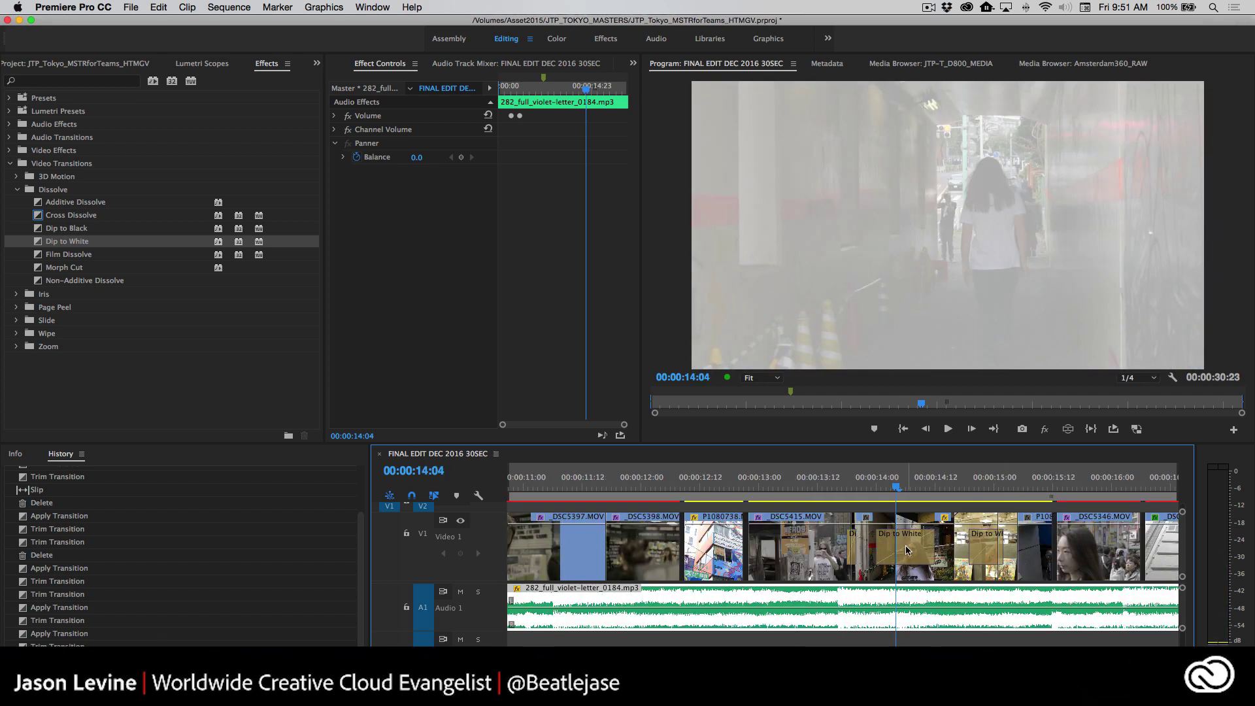
- Shorten the next Dip to White by 5 frames and trim the one at 15:00 to 2 frames
left_click_drag(932, 547, 895, 542)
left_click(994, 488)
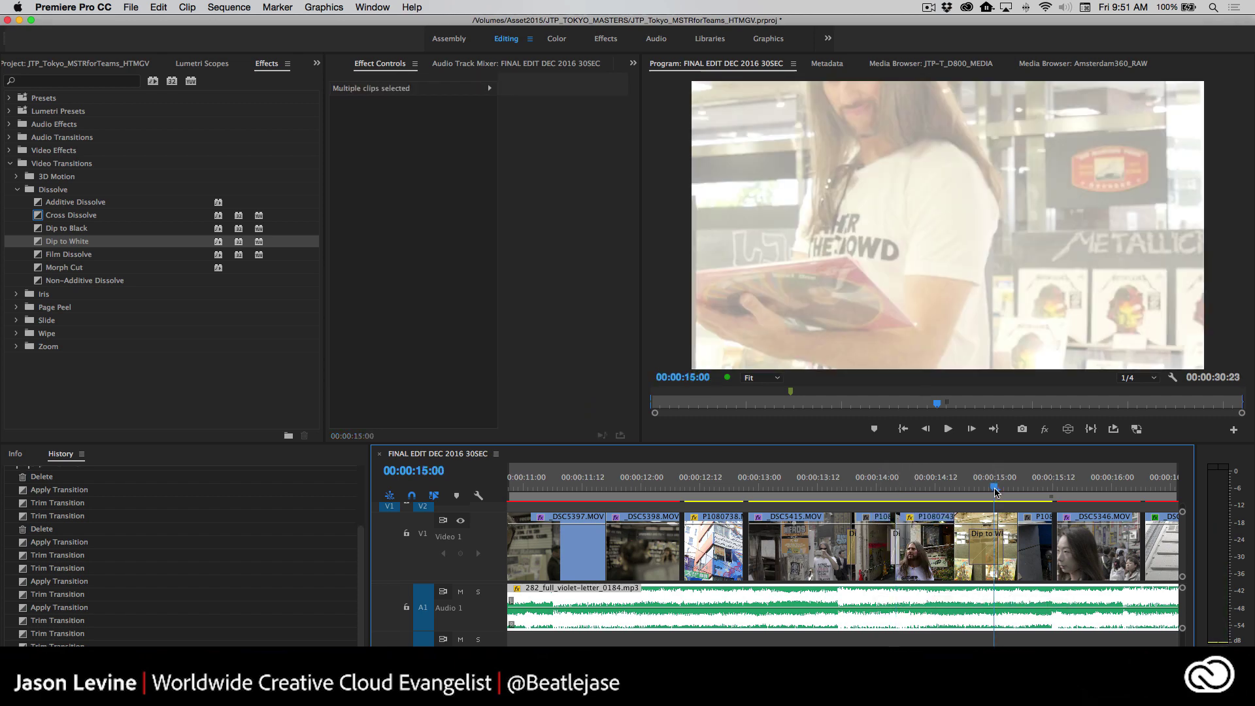
key("=")
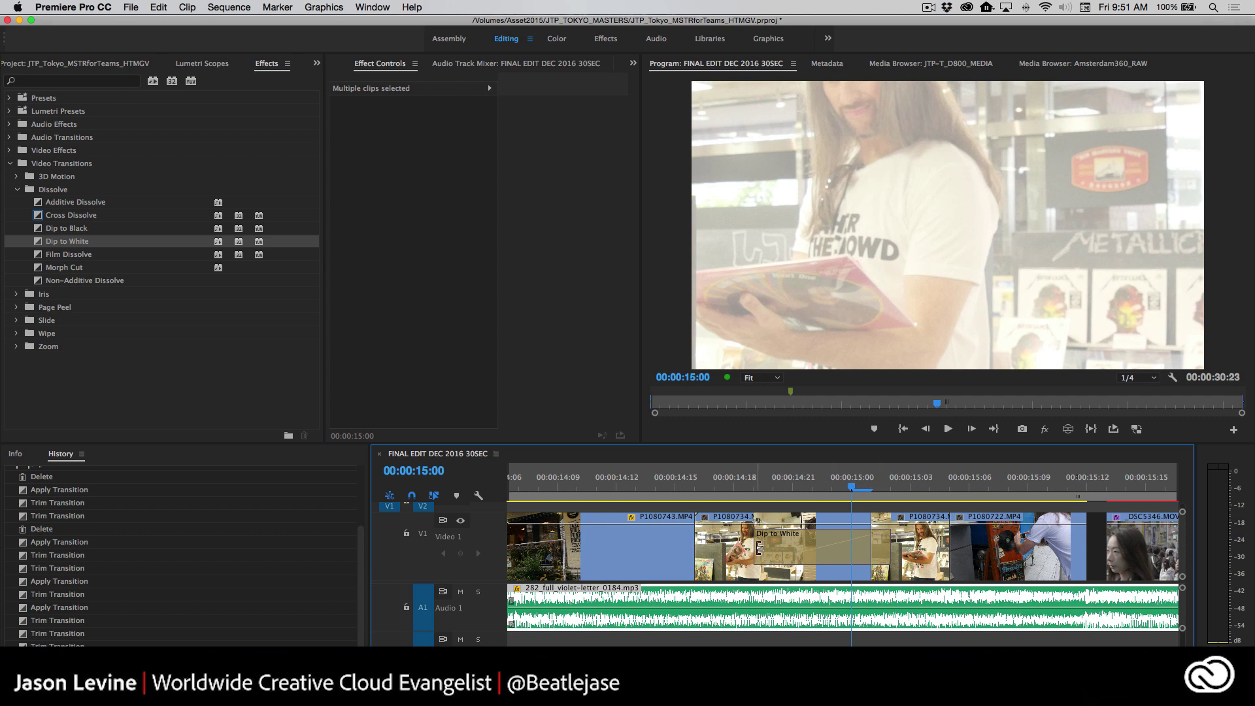
left_click_drag(759, 547, 858, 553)
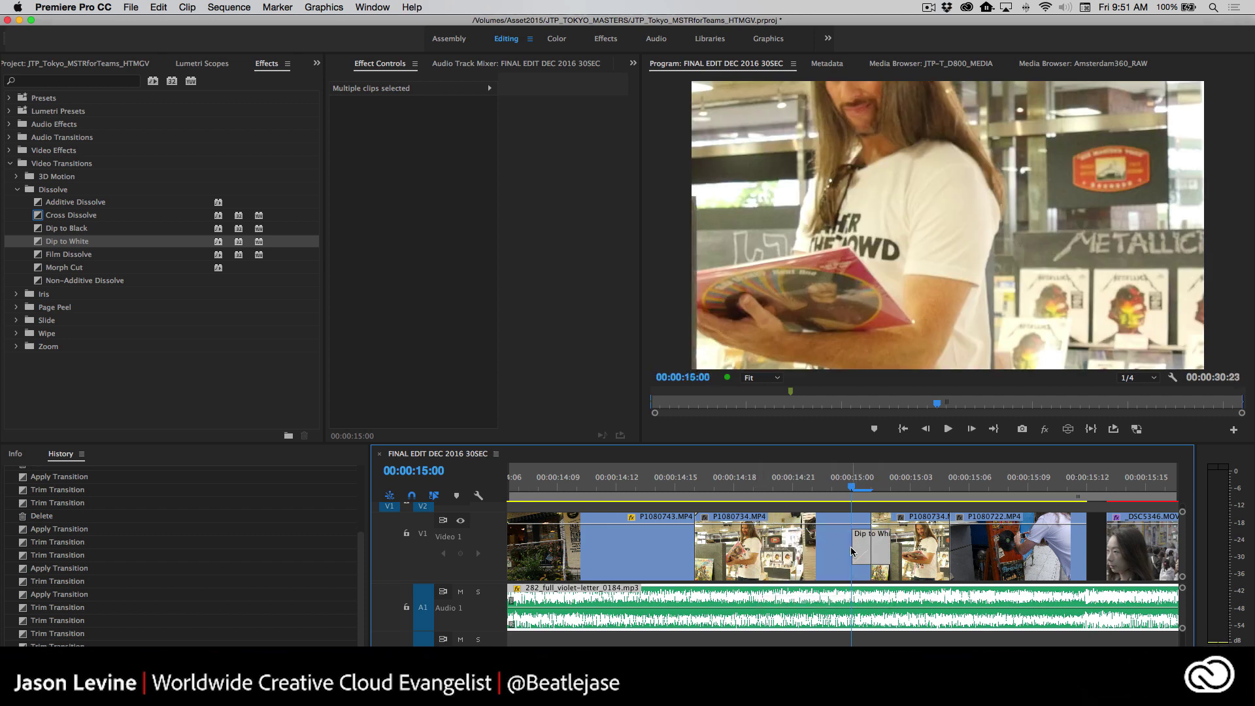
left_click(853, 551)
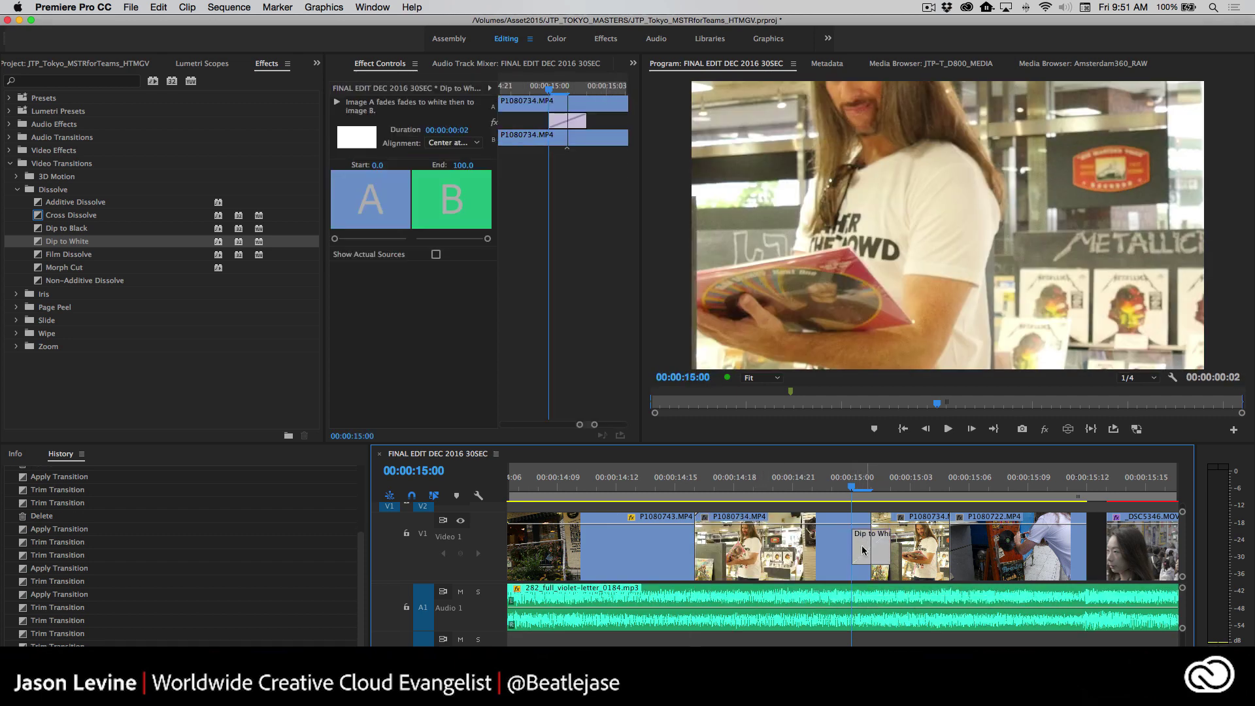
key("-")
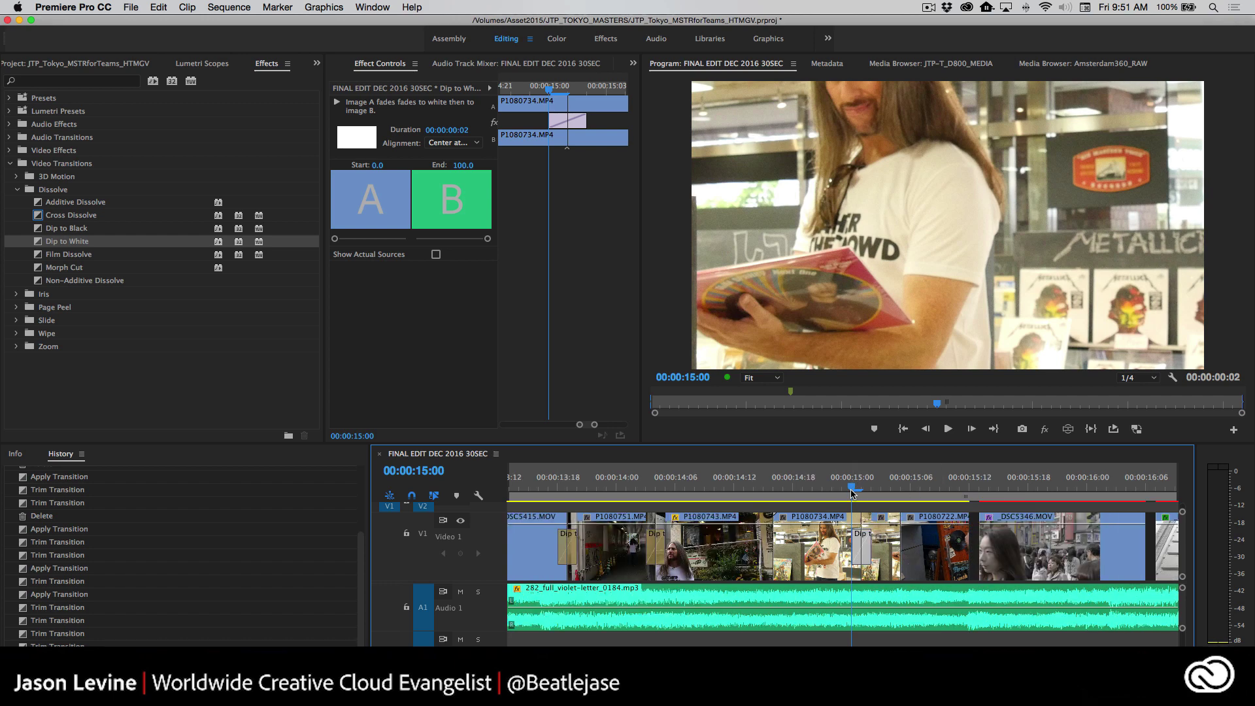
left_click(647, 487)
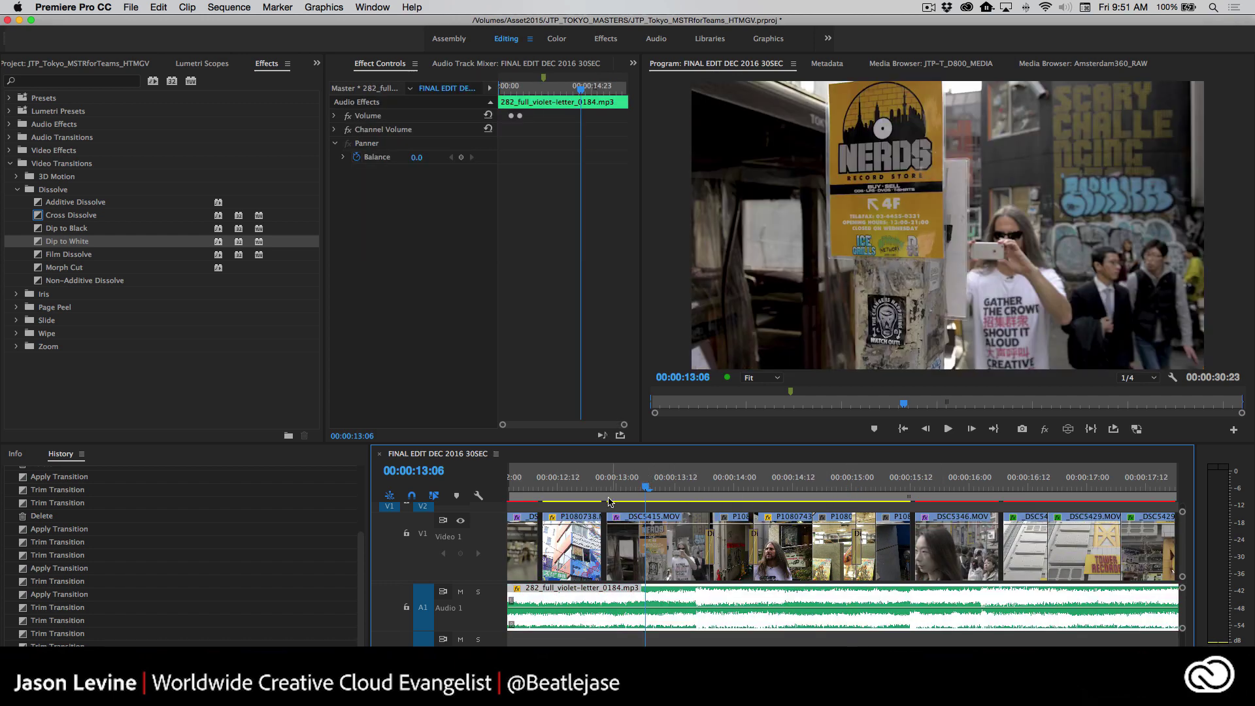
- Preview the Dip to White near 00:00:14 from 13:14, then zoom the timeline out to about 25 seconds
key("space")
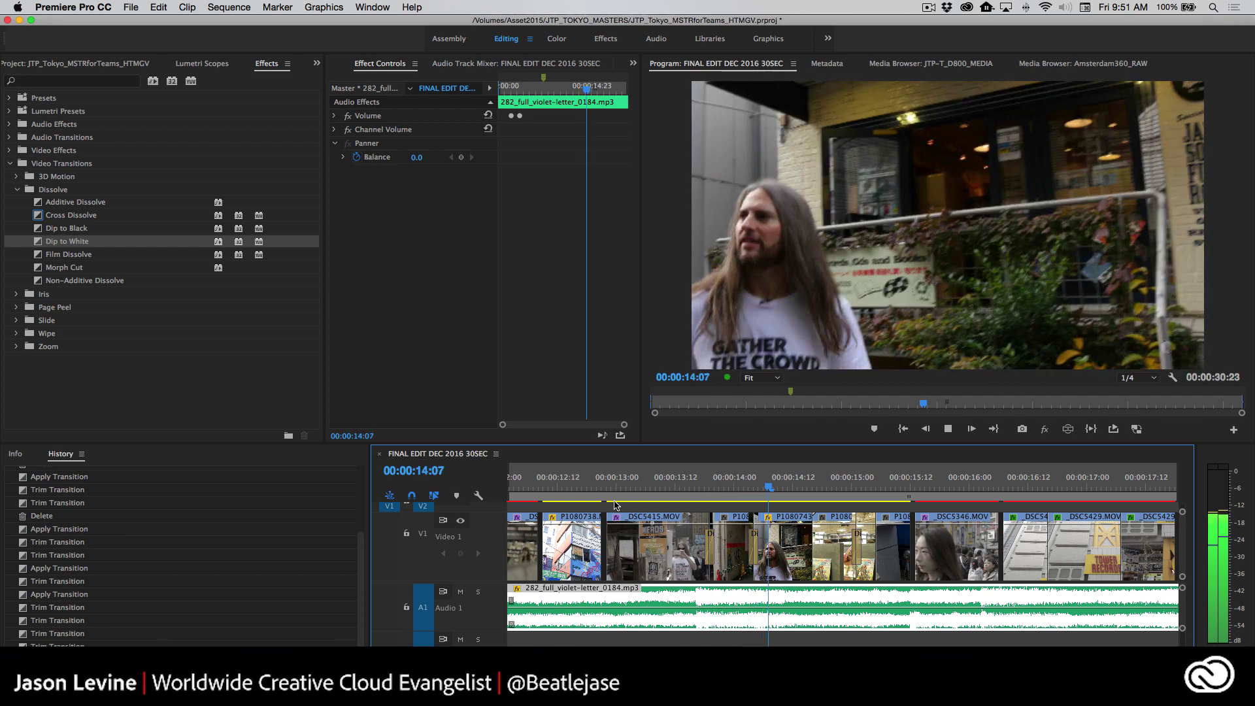
key("space")
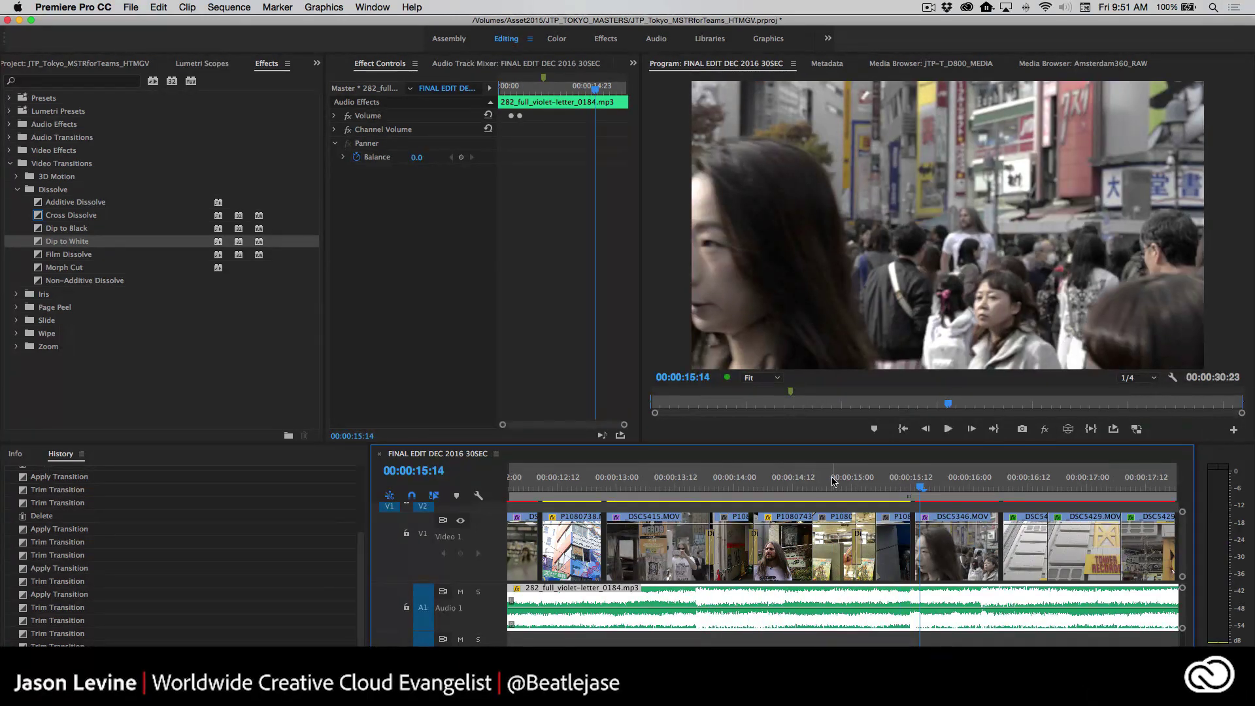
key("Up")
left_click(660, 480)
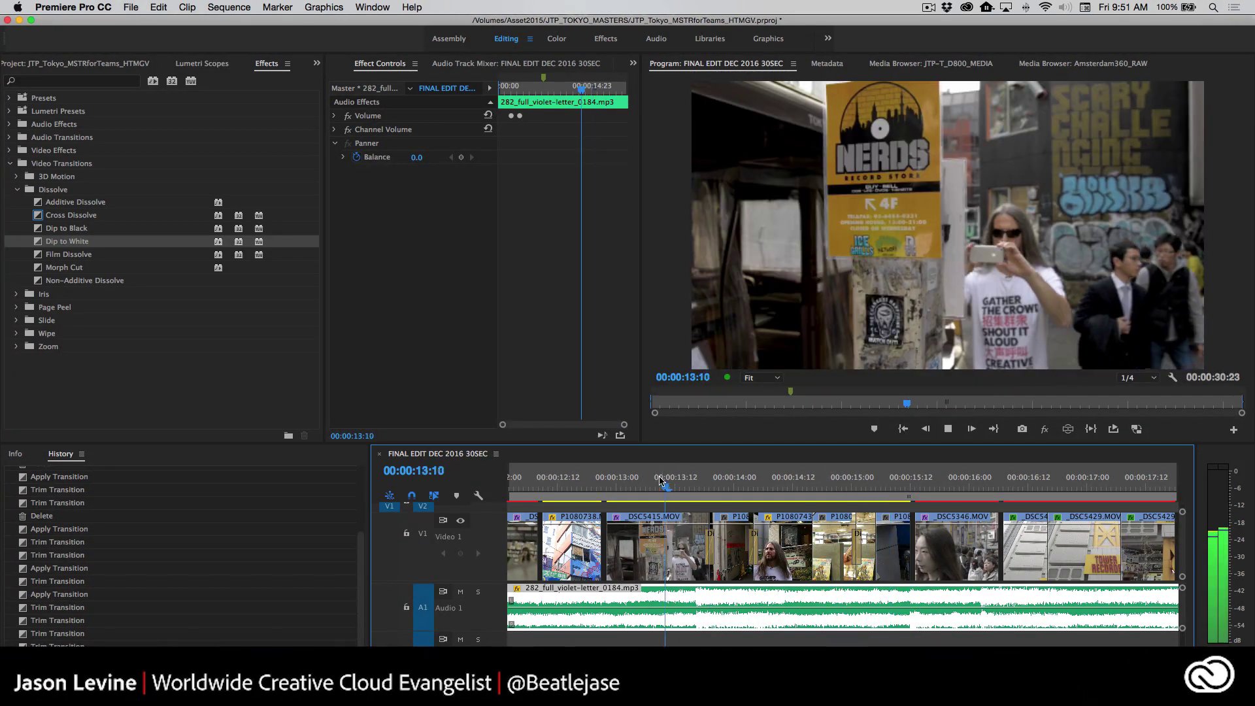
key("space")
left_click(685, 485)
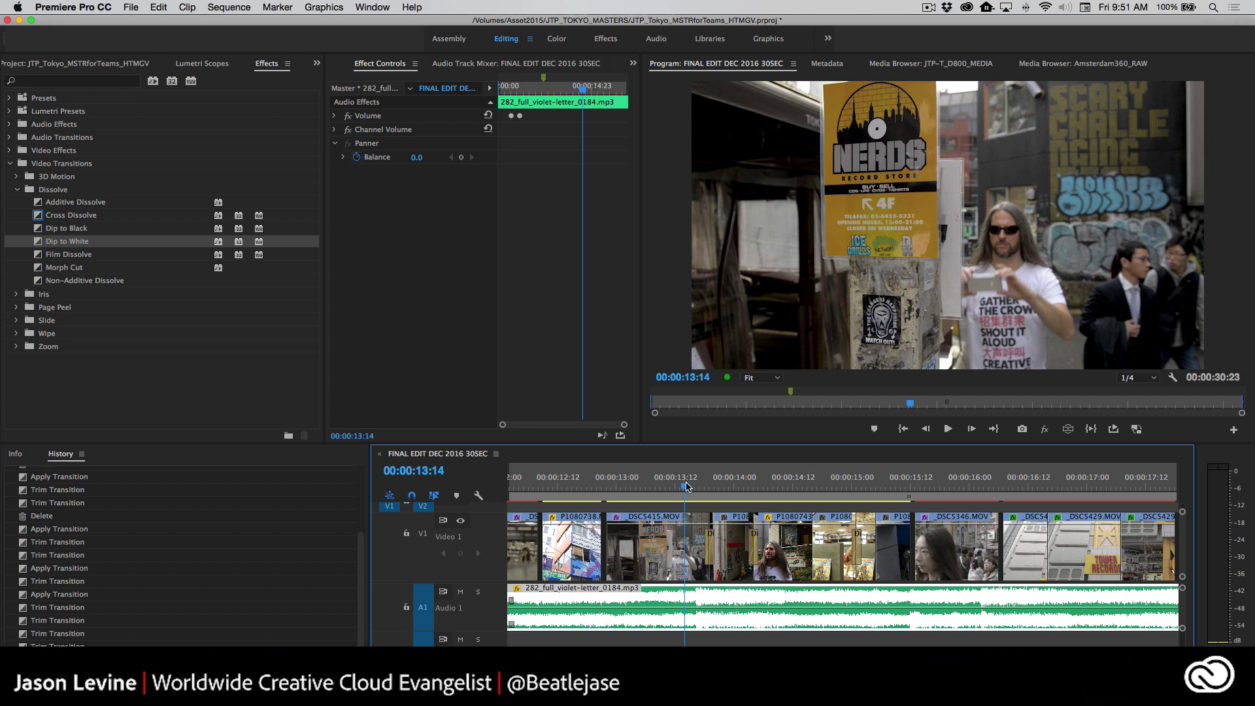
key("space")
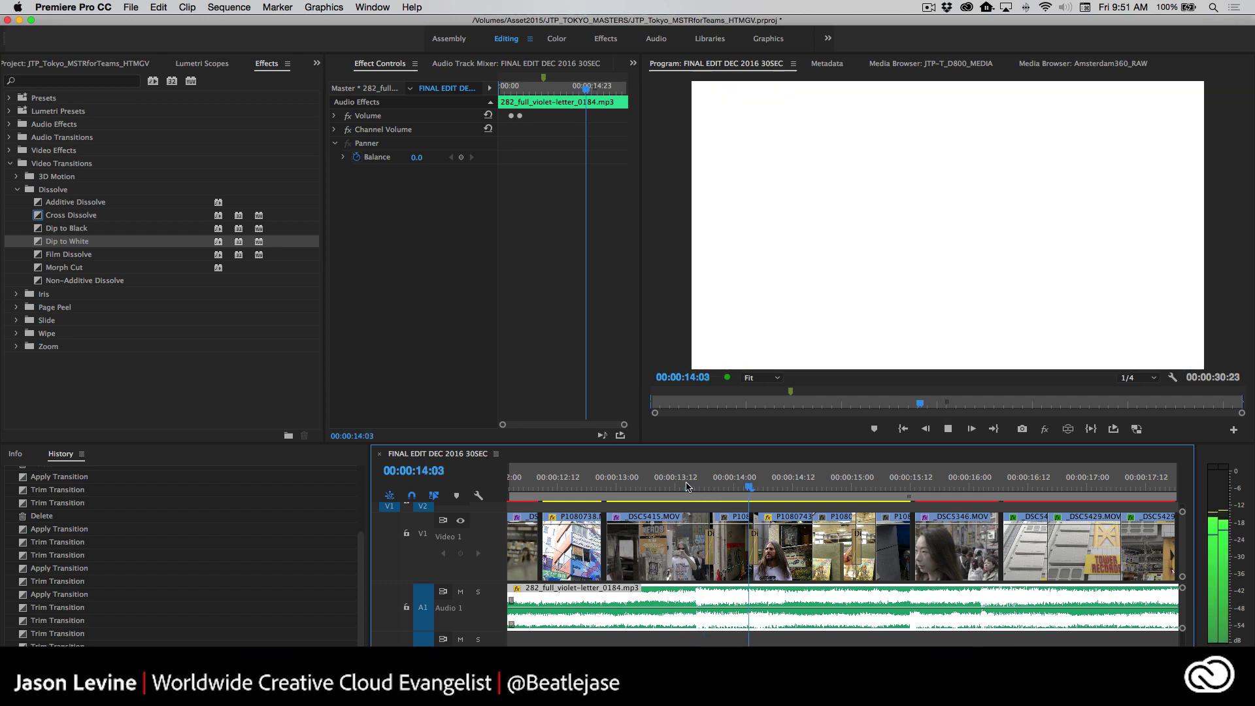
key("space")
key("minus")
key("minus")
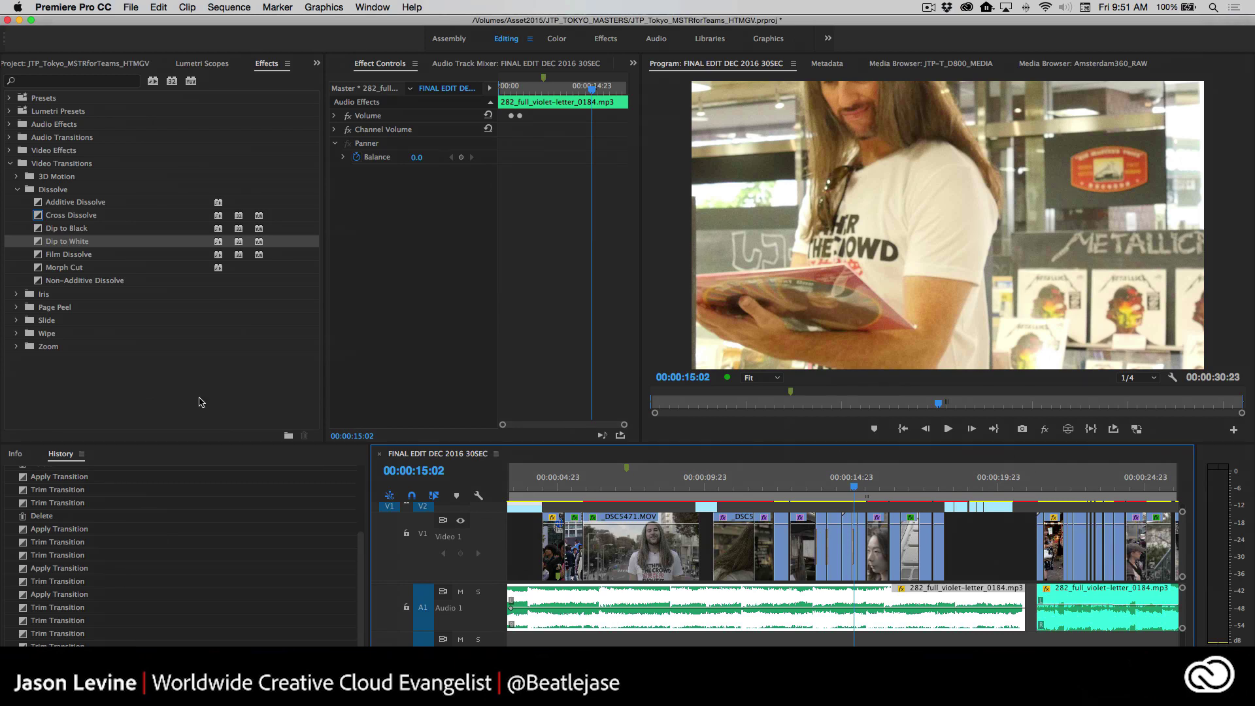
- Mute Audio 1 and add a Dip to Black at the Video 1 edit near 00:00:08
left_click(461, 591)
left_click_drag(674, 487, 694, 490)
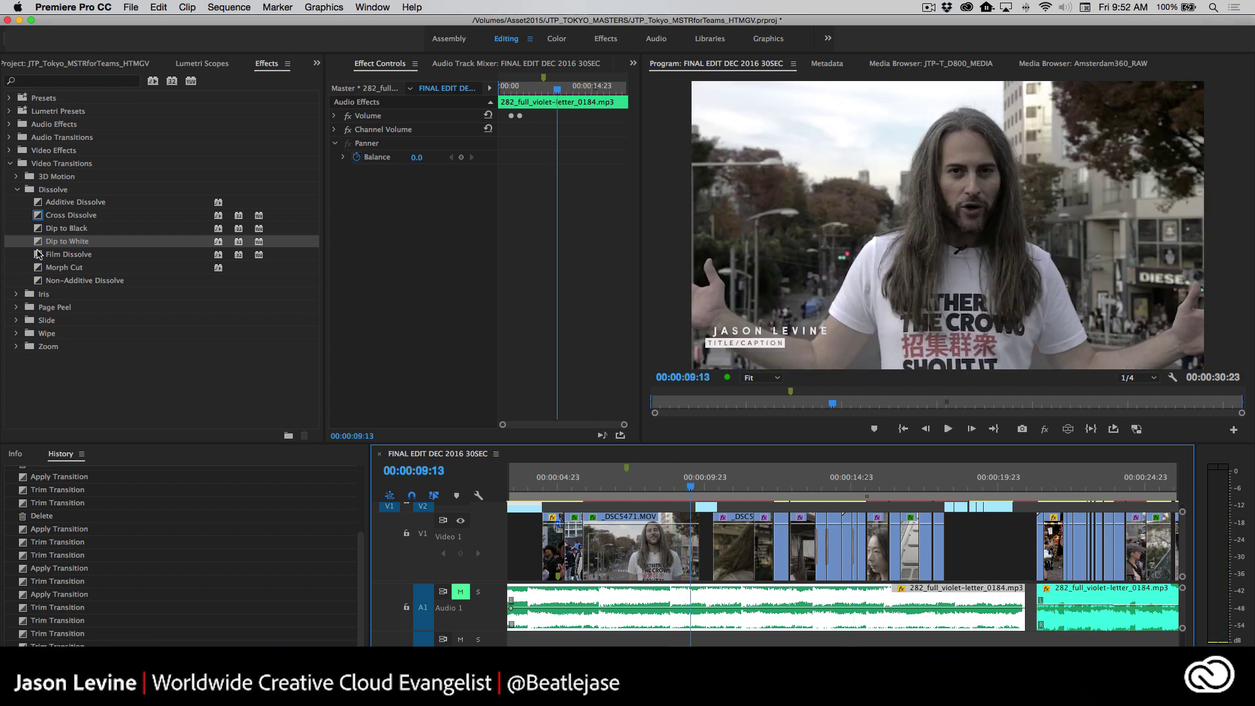
left_click_drag(38, 230, 700, 554)
- Preview the Dip to Black from 00:00:07:19 and again from 00:00:08:14
left_click(641, 486)
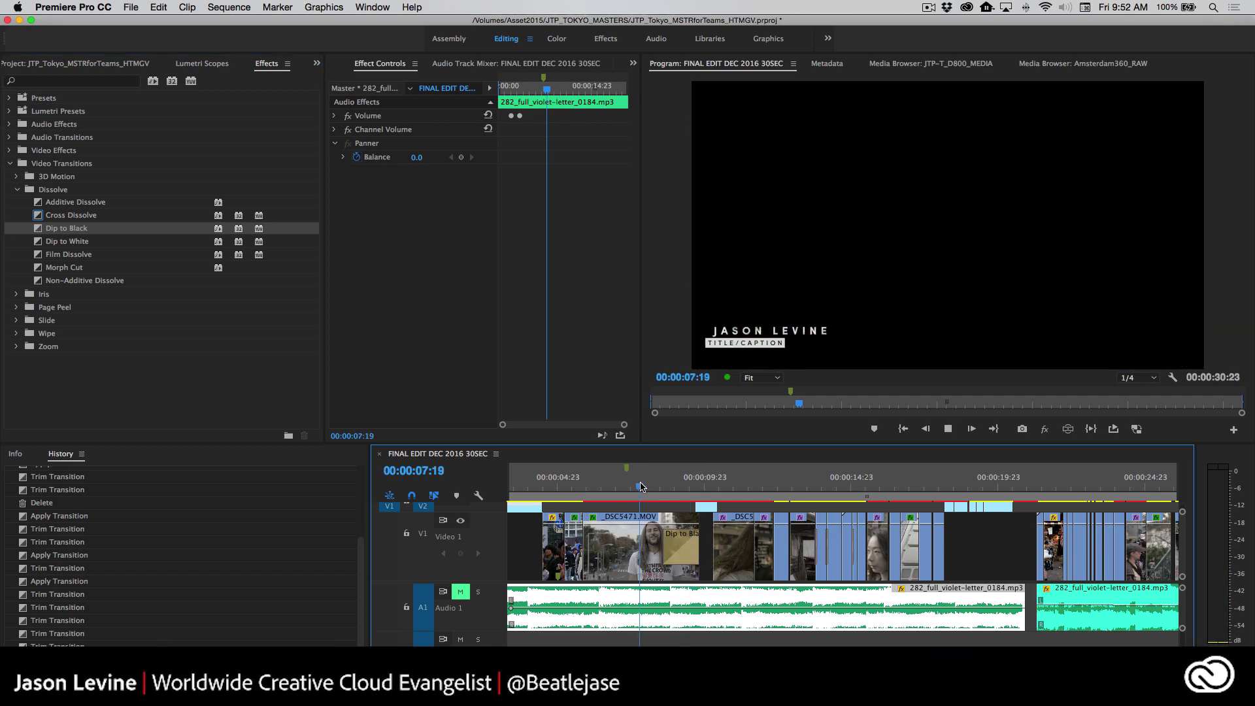
key("space")
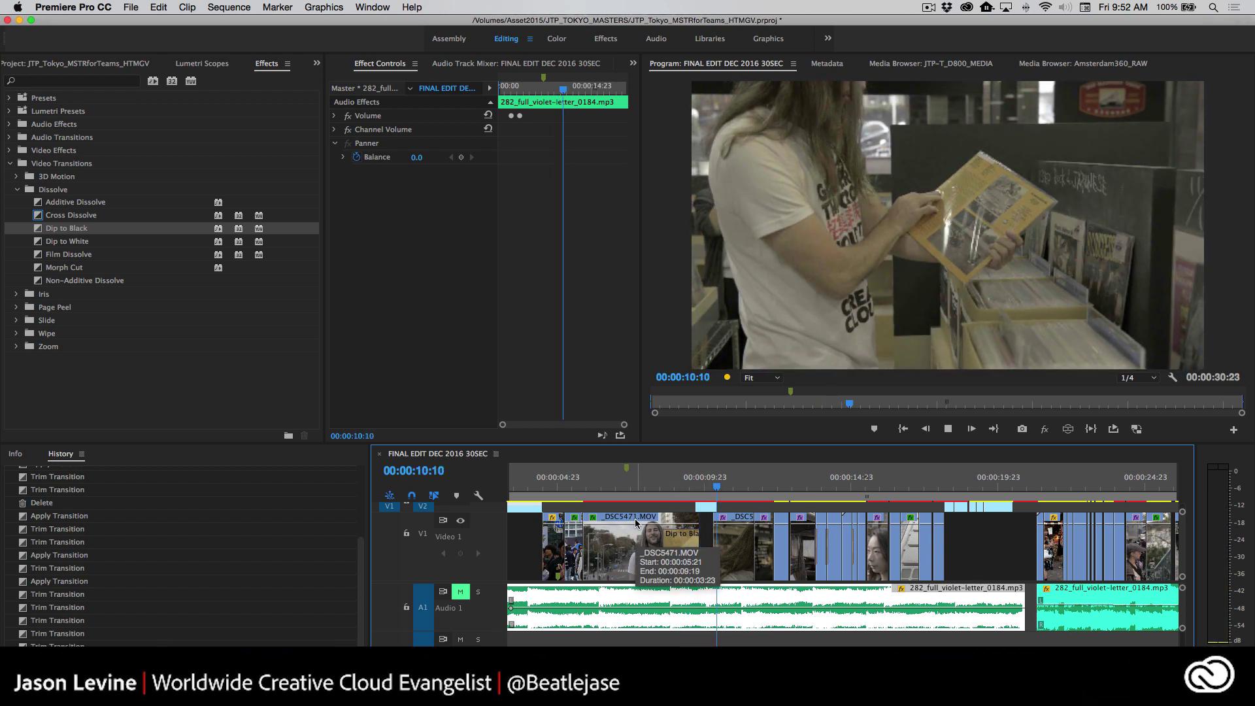
left_click(664, 477)
key("space")
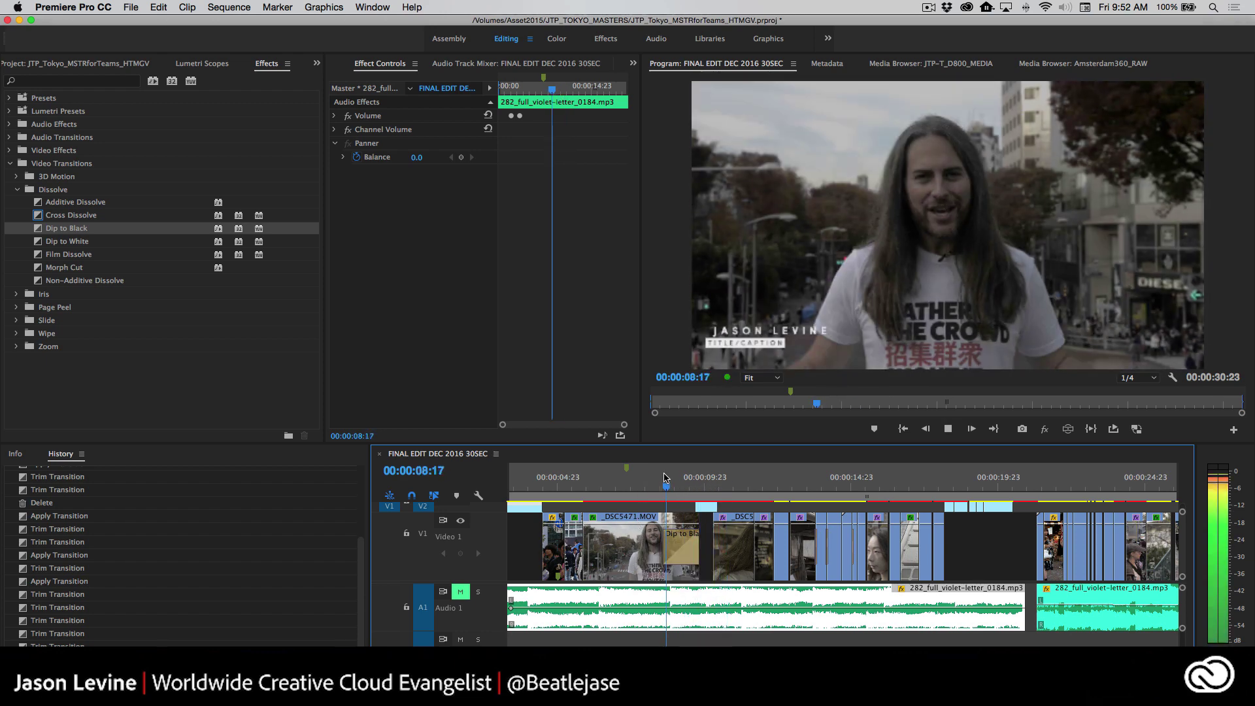
key("space")
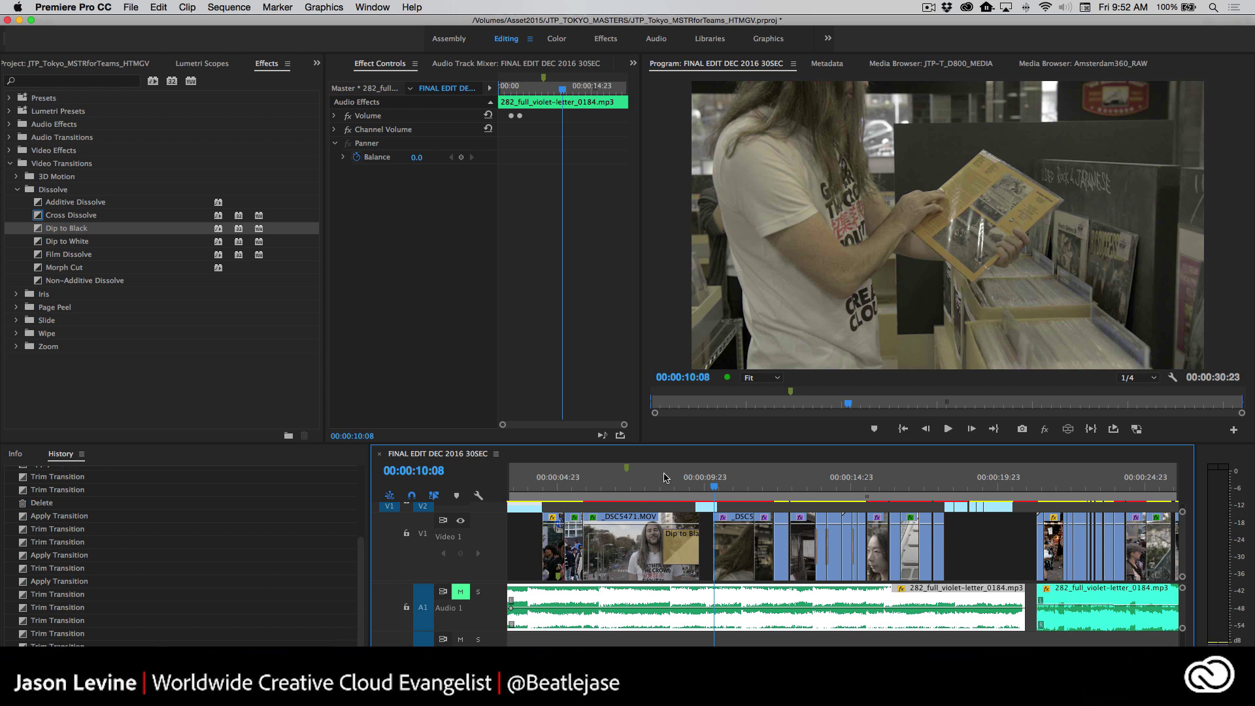
scroll(1049, 499, "right", 5)
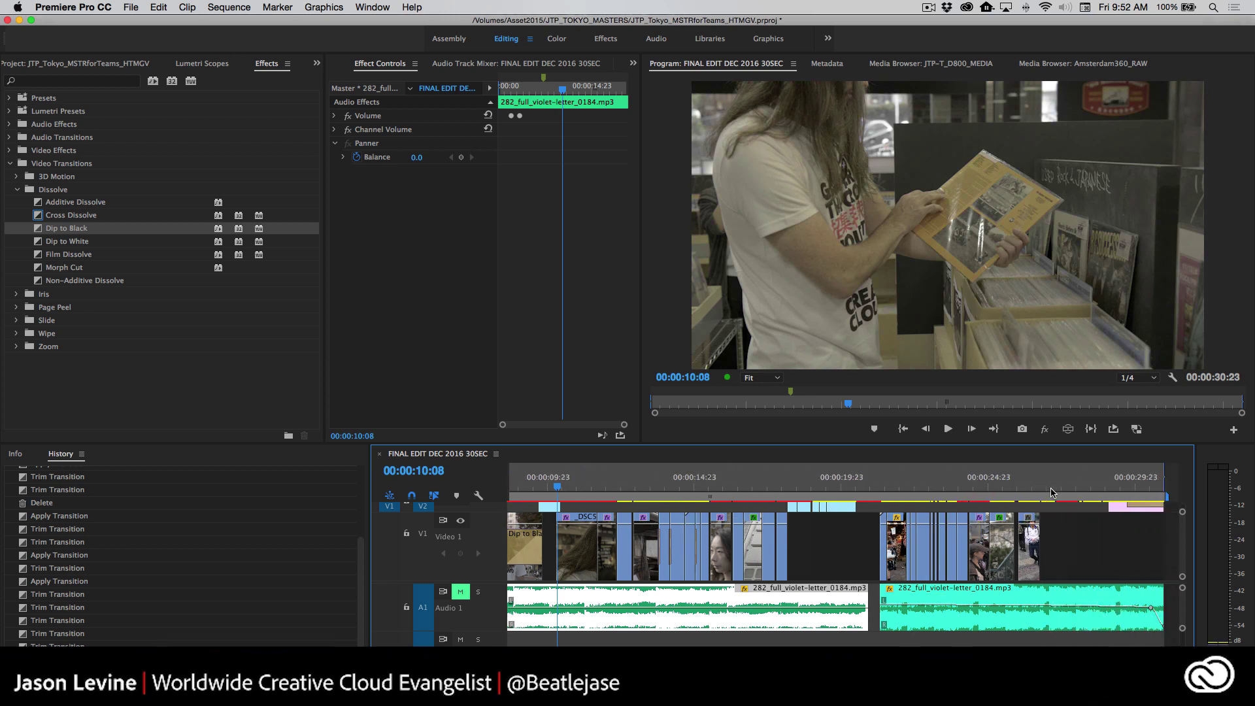
scroll(734, 486, "right", 2)
left_click(705, 486)
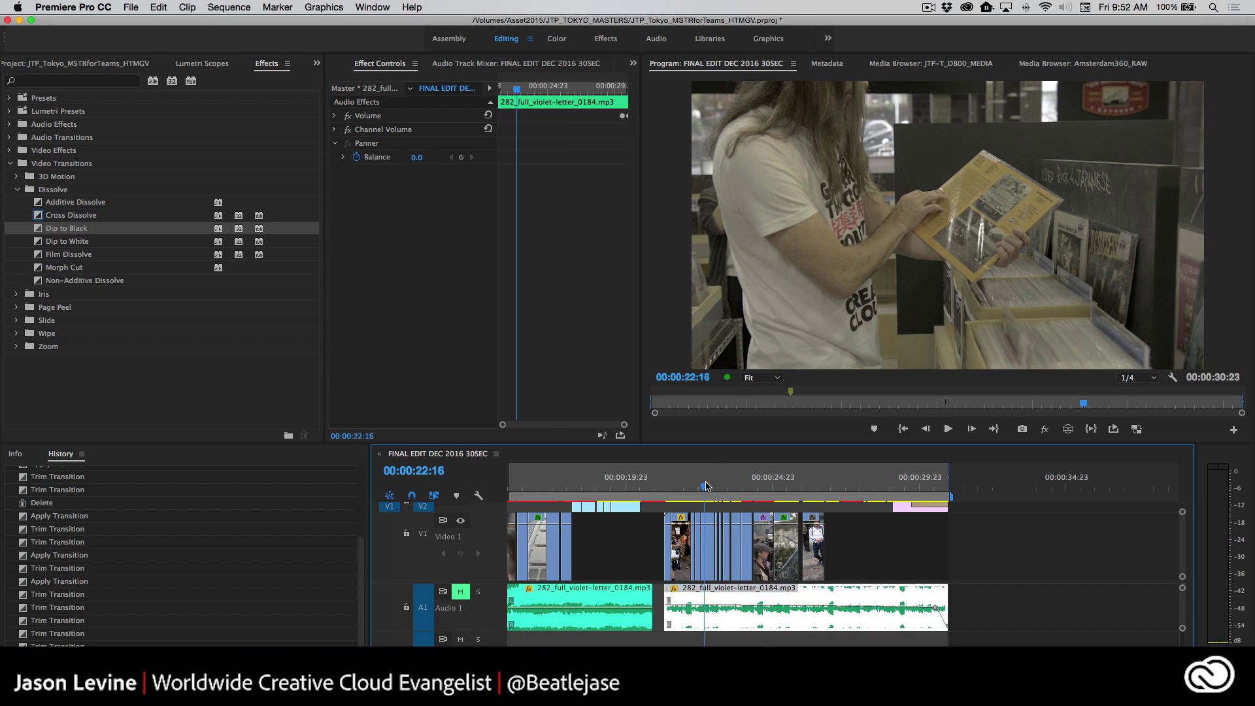
key("=")
key("=")
key("=")
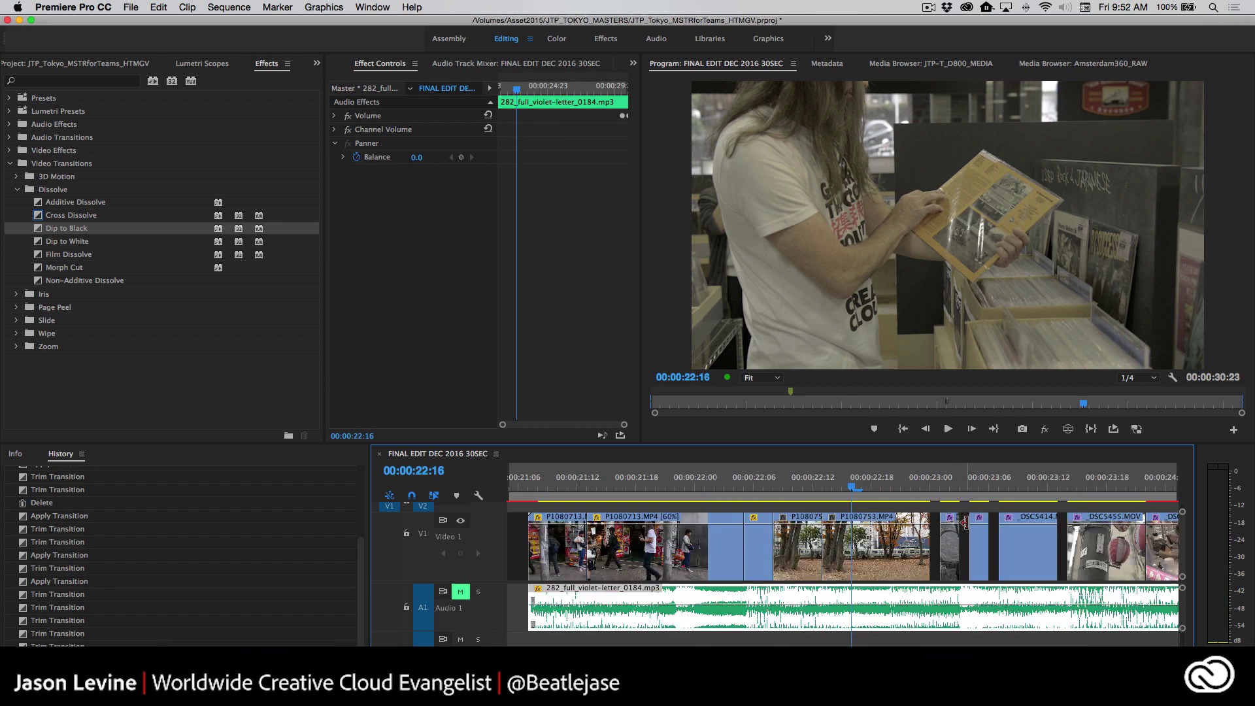
key("Right")
key("Right")
key("Right")
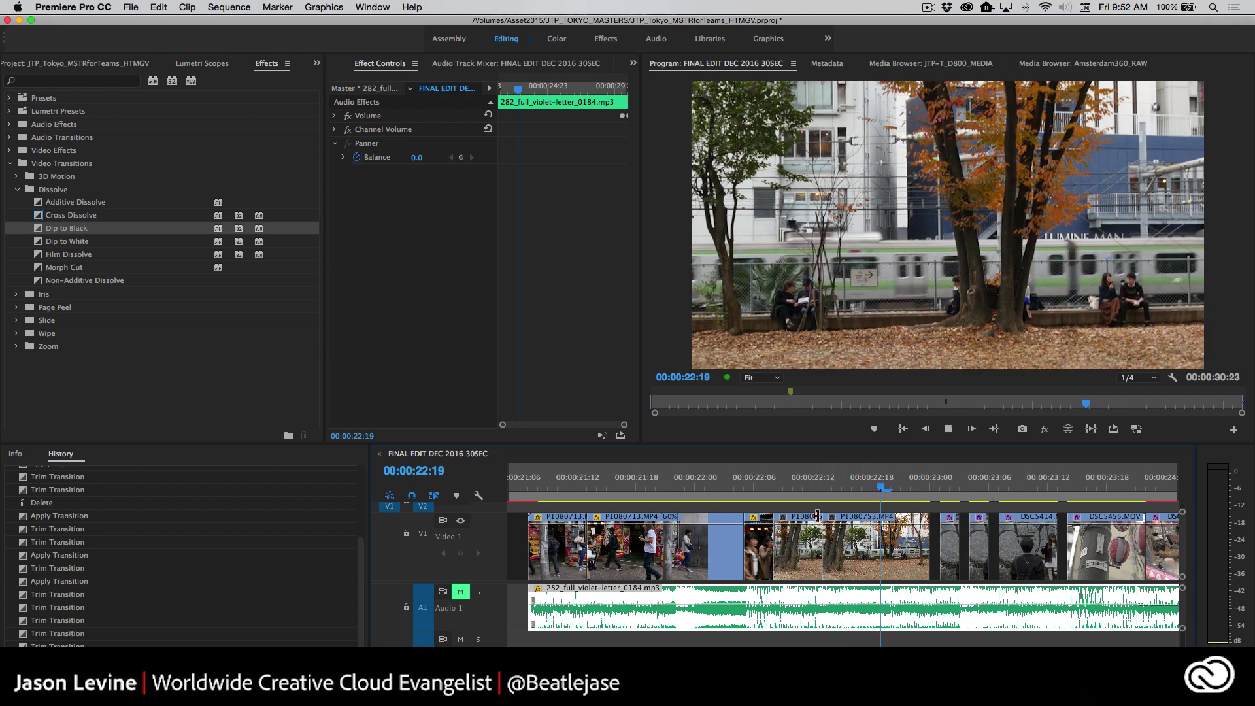
key("space")
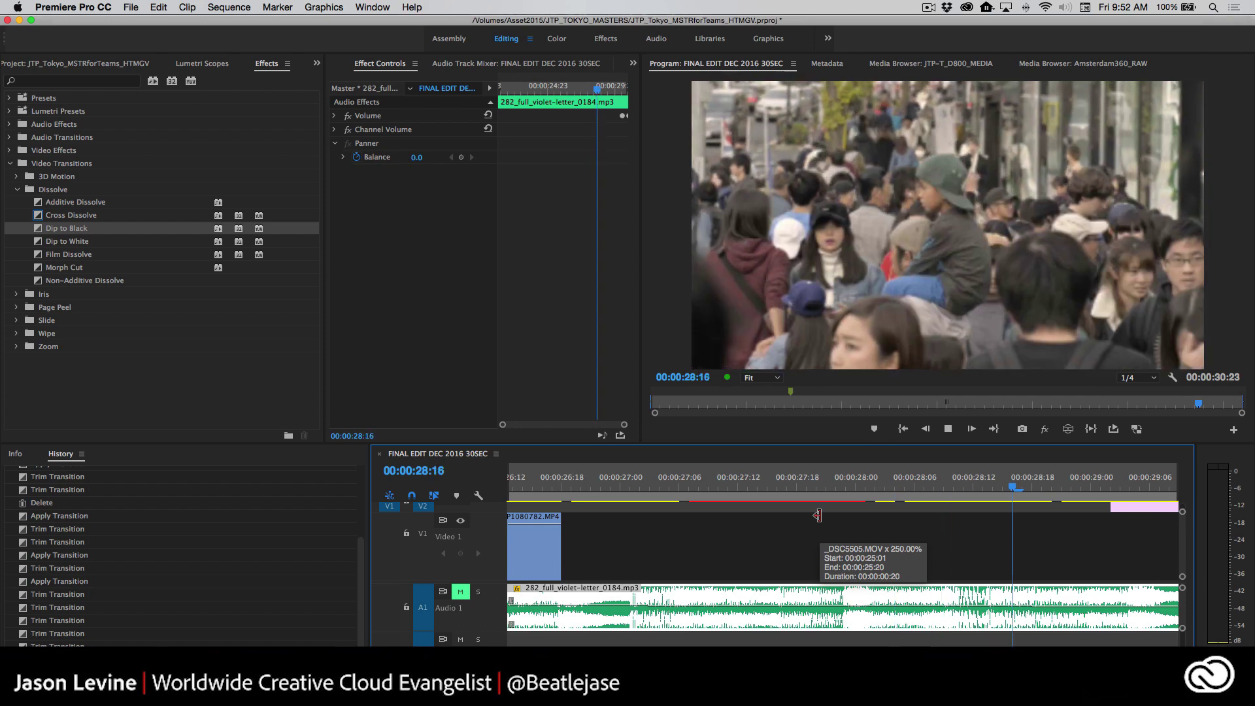
key("space")
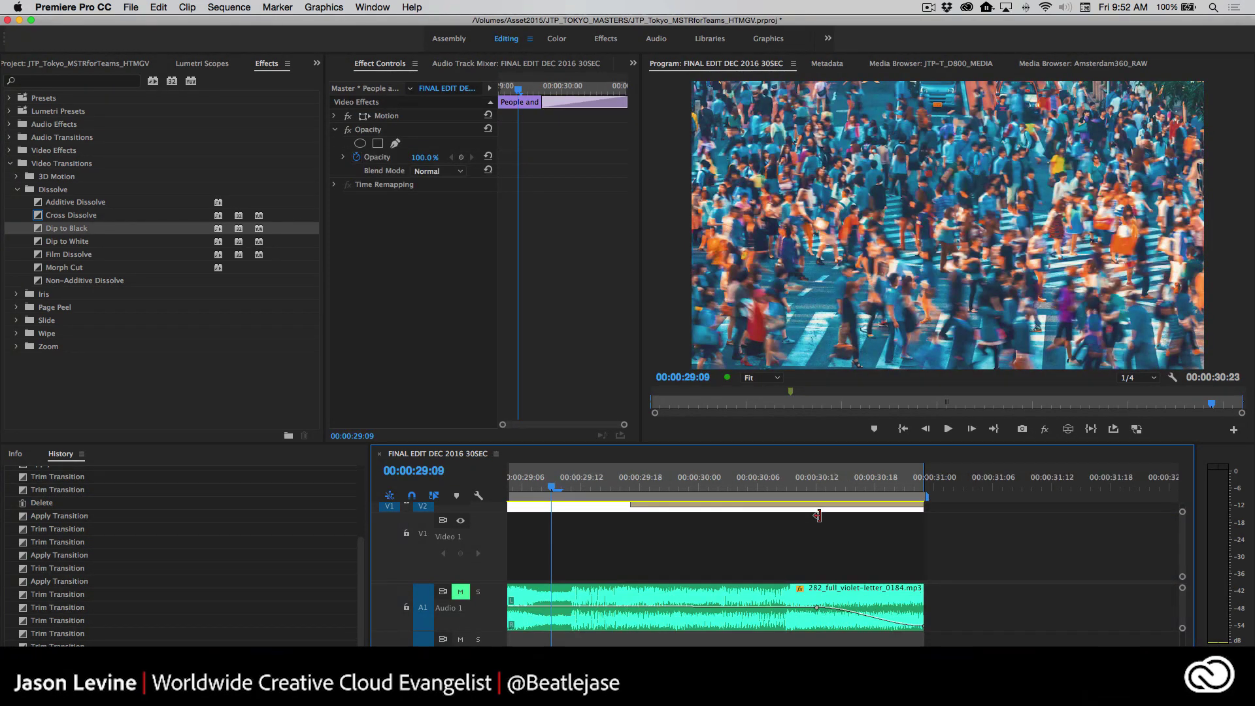
key("backslash")
left_click(733, 494)
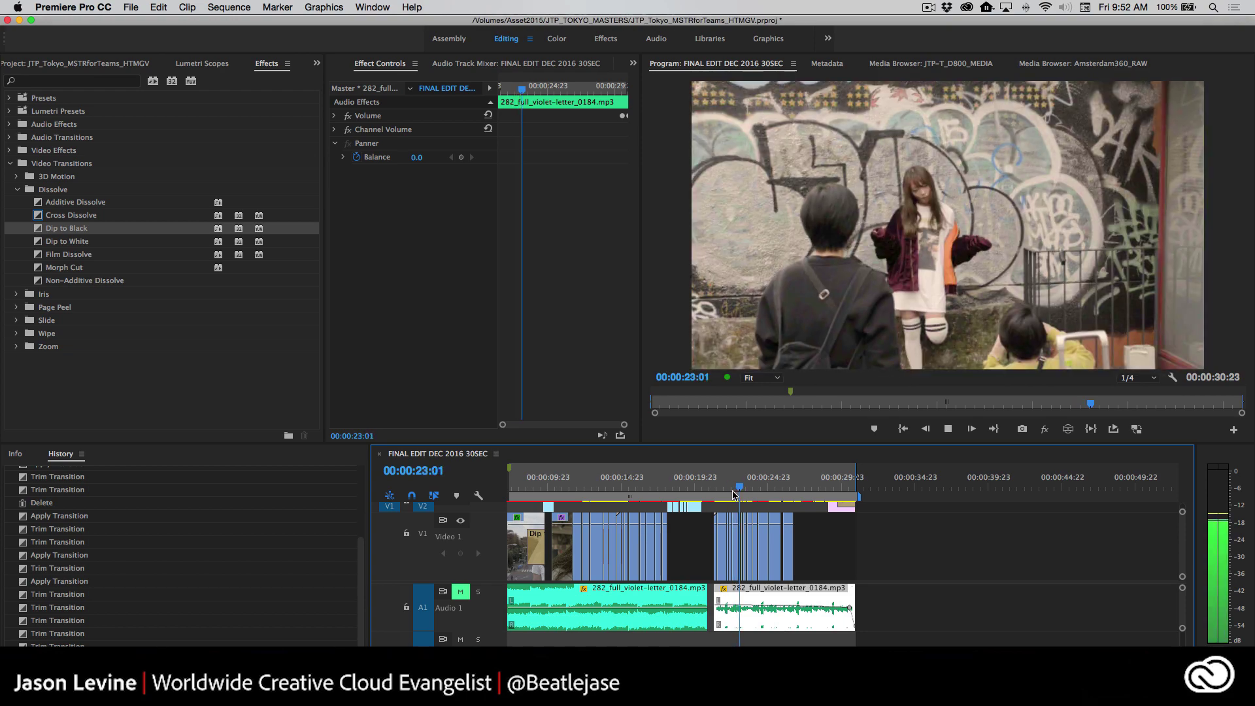
key("space")
left_click(736, 496)
key("equal")
key("equal")
key("equal")
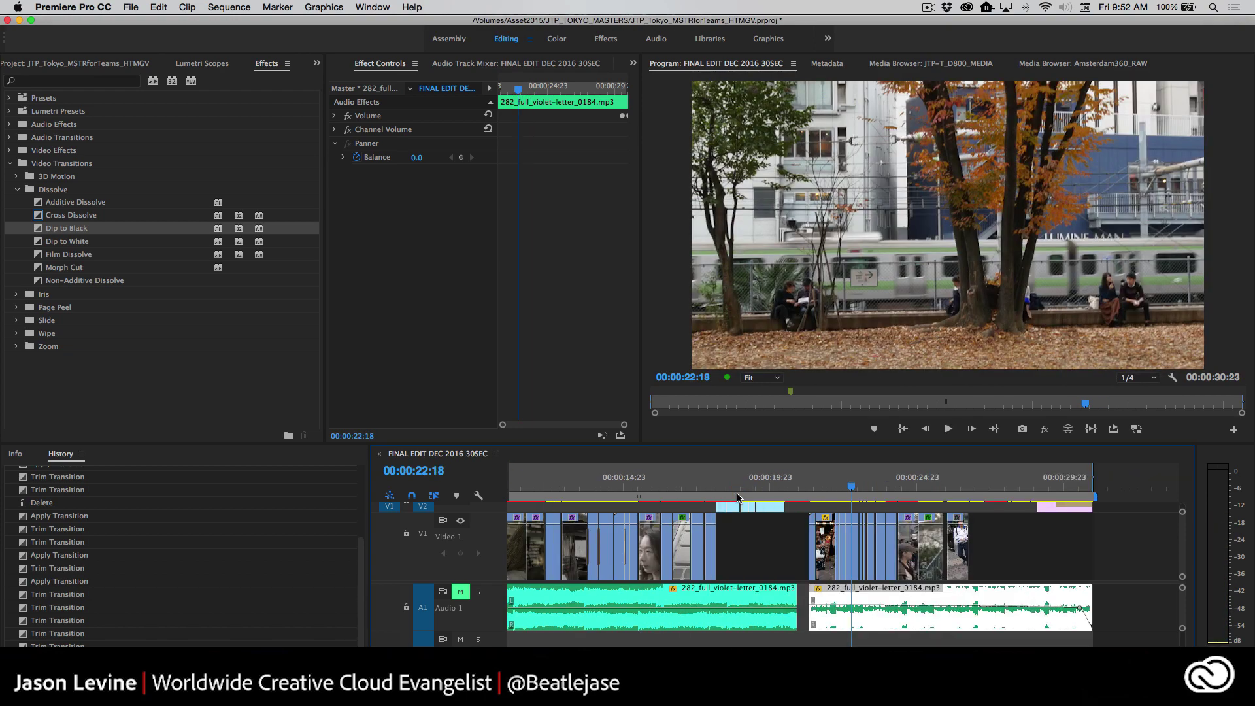
- Trim _DSC5414's start by two frames and P1080753's start one frame later
left_click_drag(900, 493, 959, 500)
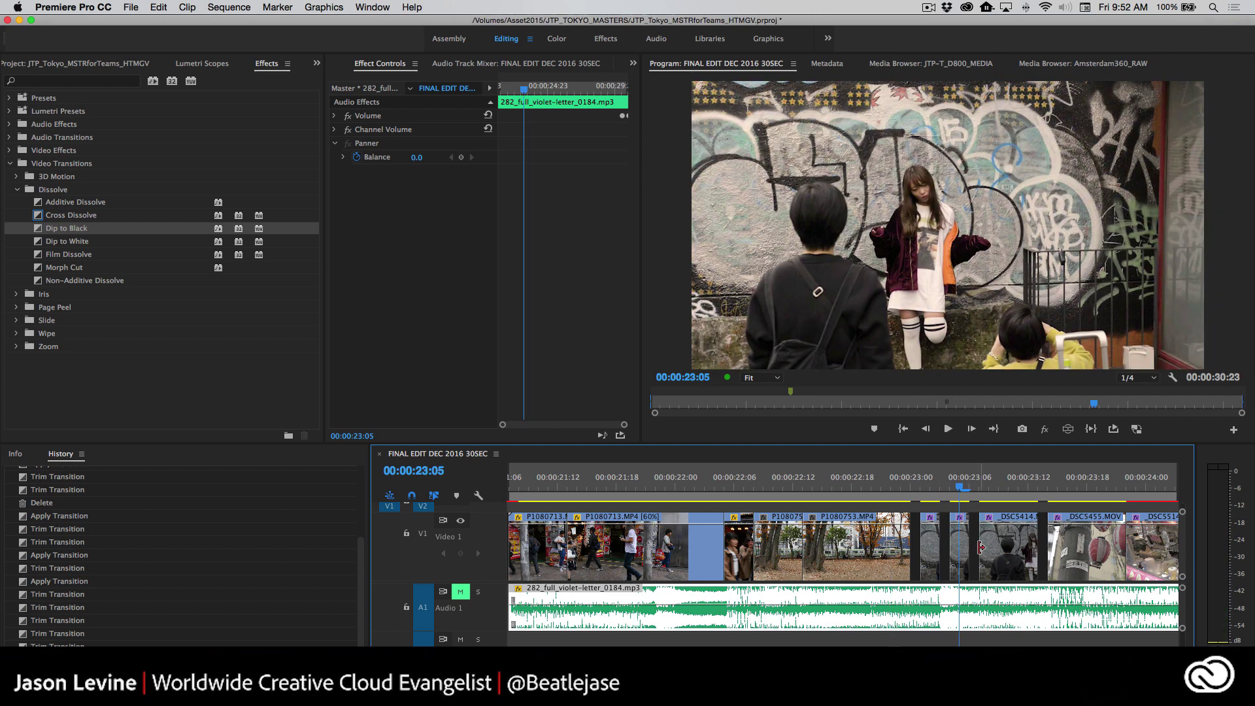
mouse_move(979, 546)
left_mouse_down()
mouse_move(1032, 543)
mouse_move(988, 543)
left_mouse_up()
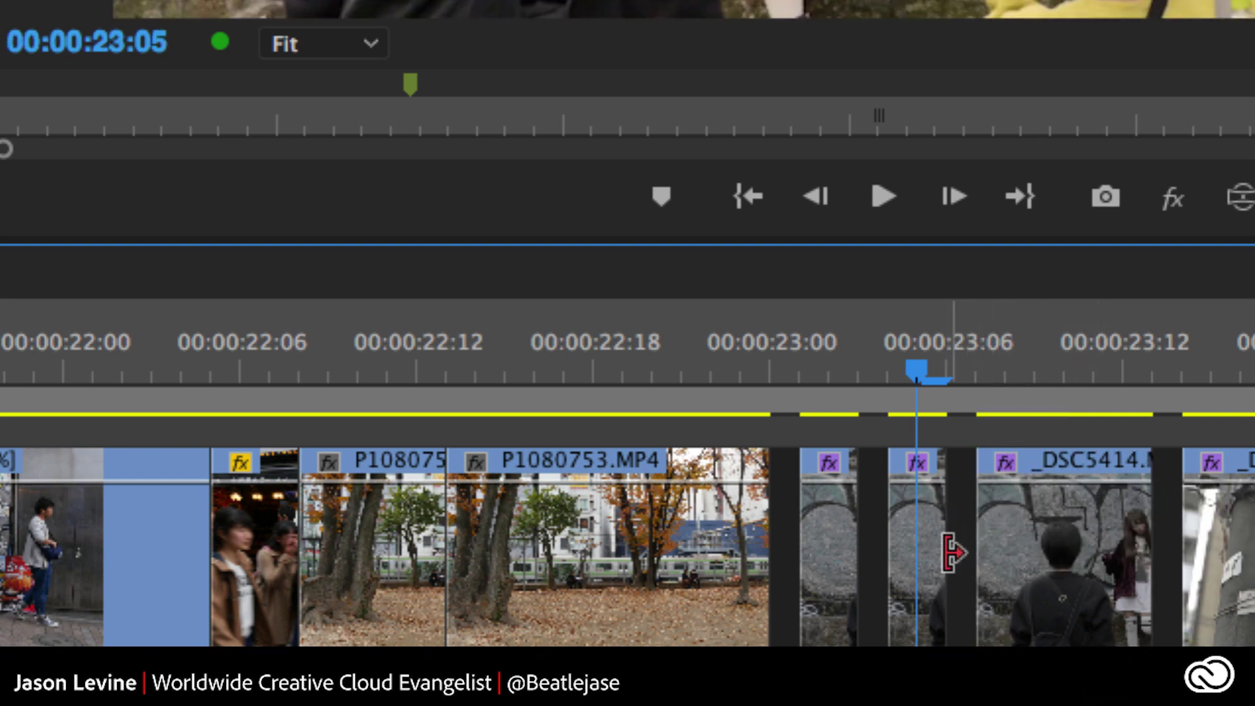
left_click(464, 558)
left_click_drag(464, 558, 493, 557)
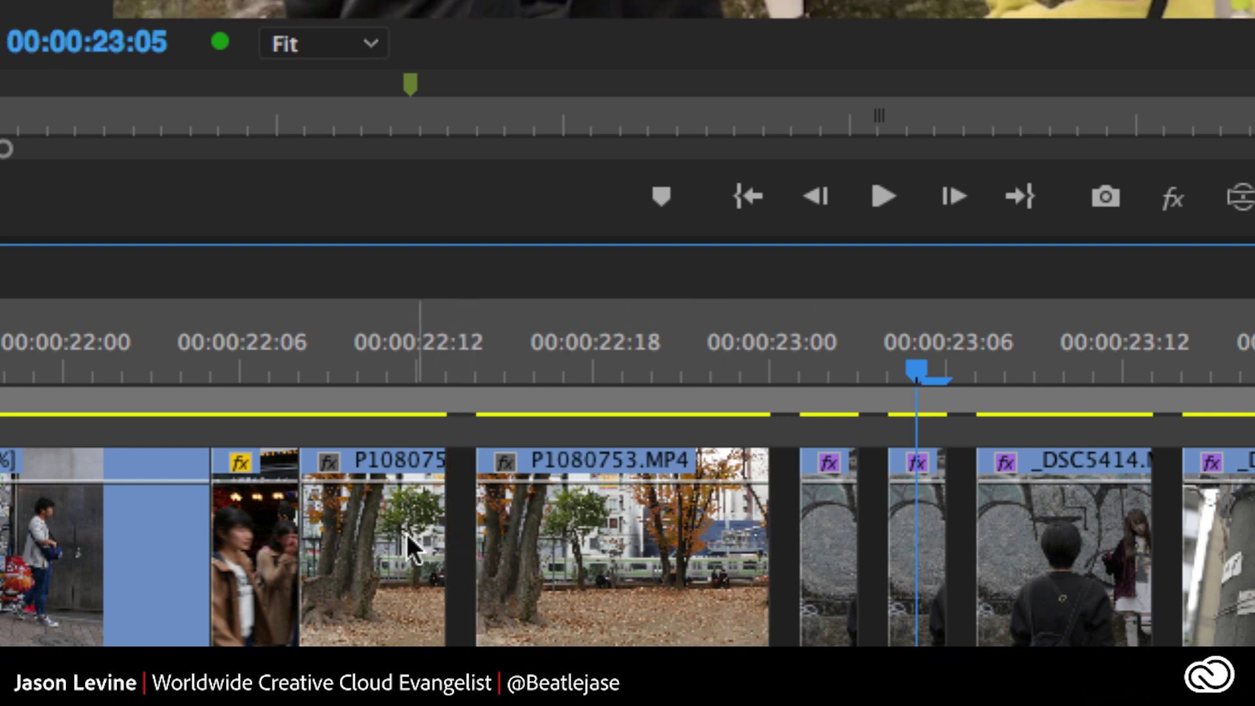
- Trim the neighbouring clips by one frame each, zoom out, and park at 00:00:22:19
left_click_drag(300, 545, 330, 544)
left_click_drag(210, 542, 176, 540)
key("minus")
key("minus")
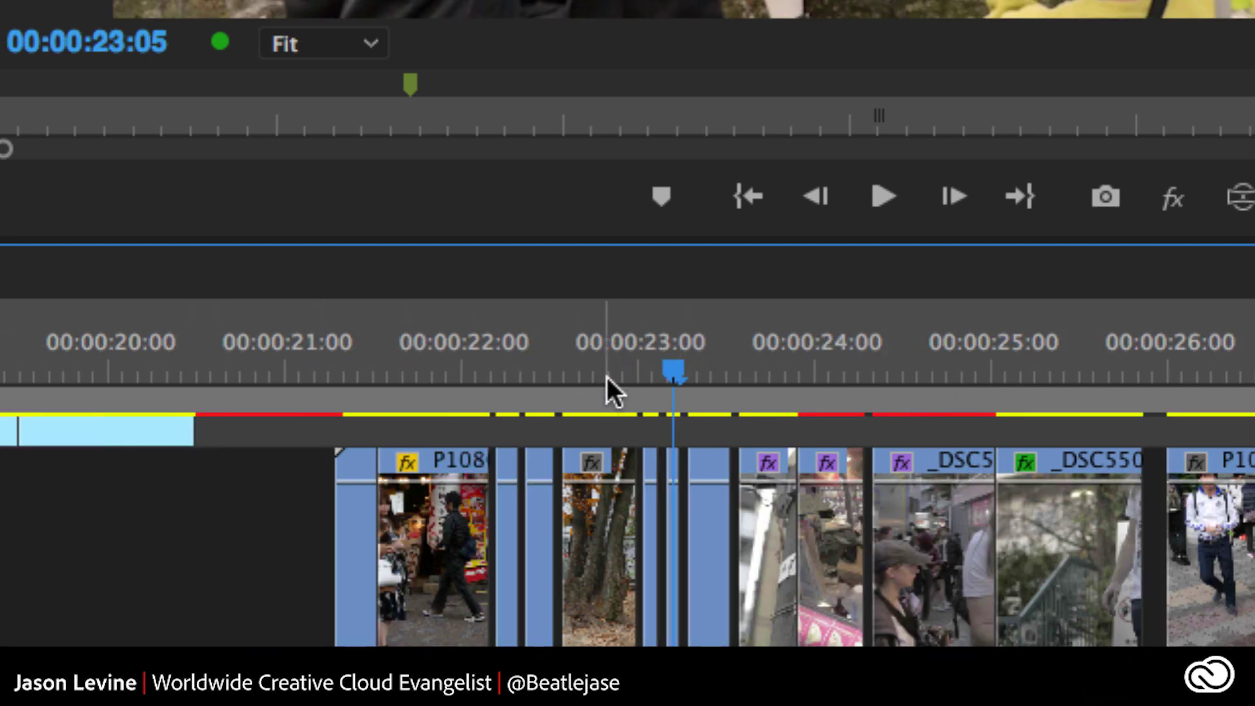
left_click(603, 378)
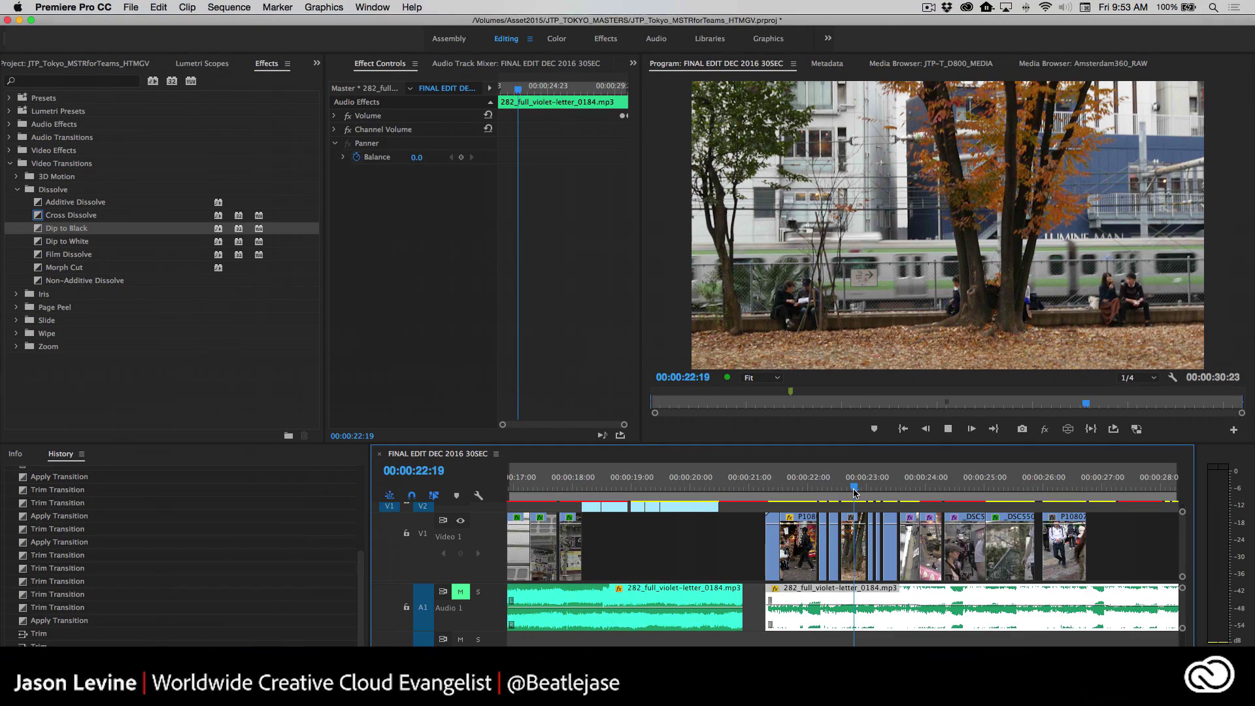
- Play back the trimmed edits and fit the whole sequence in the timeline
key("space")
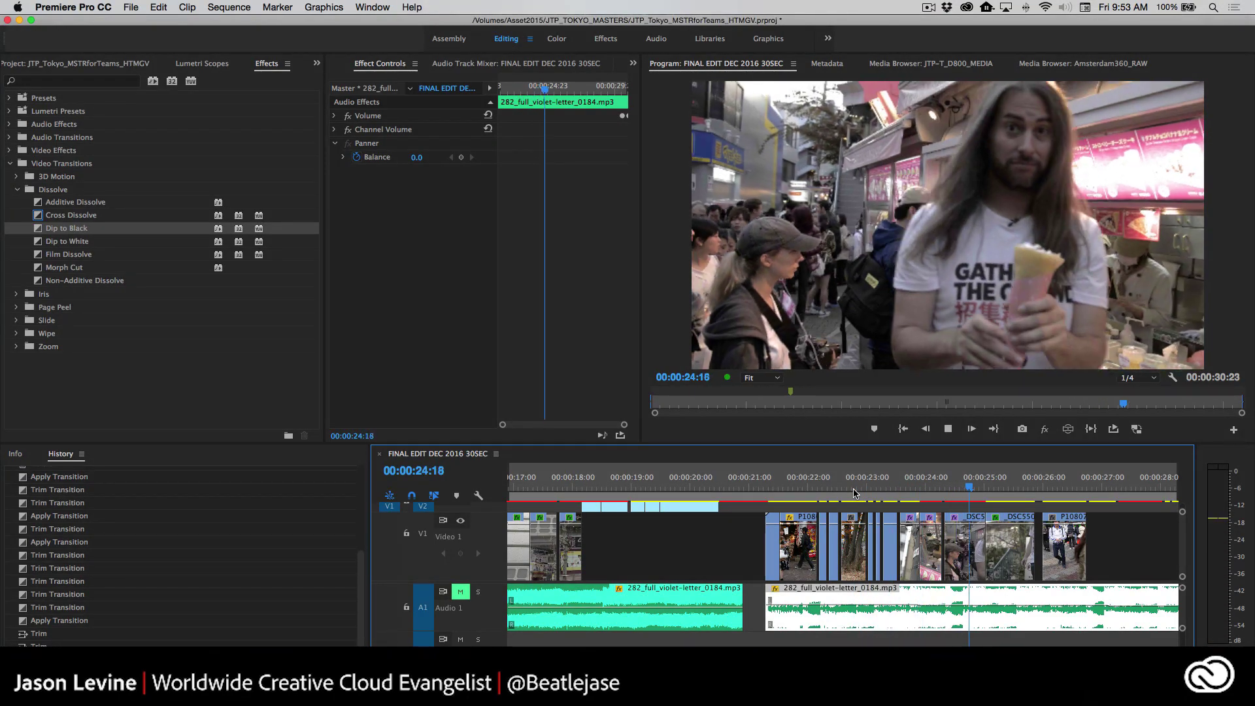
key("space")
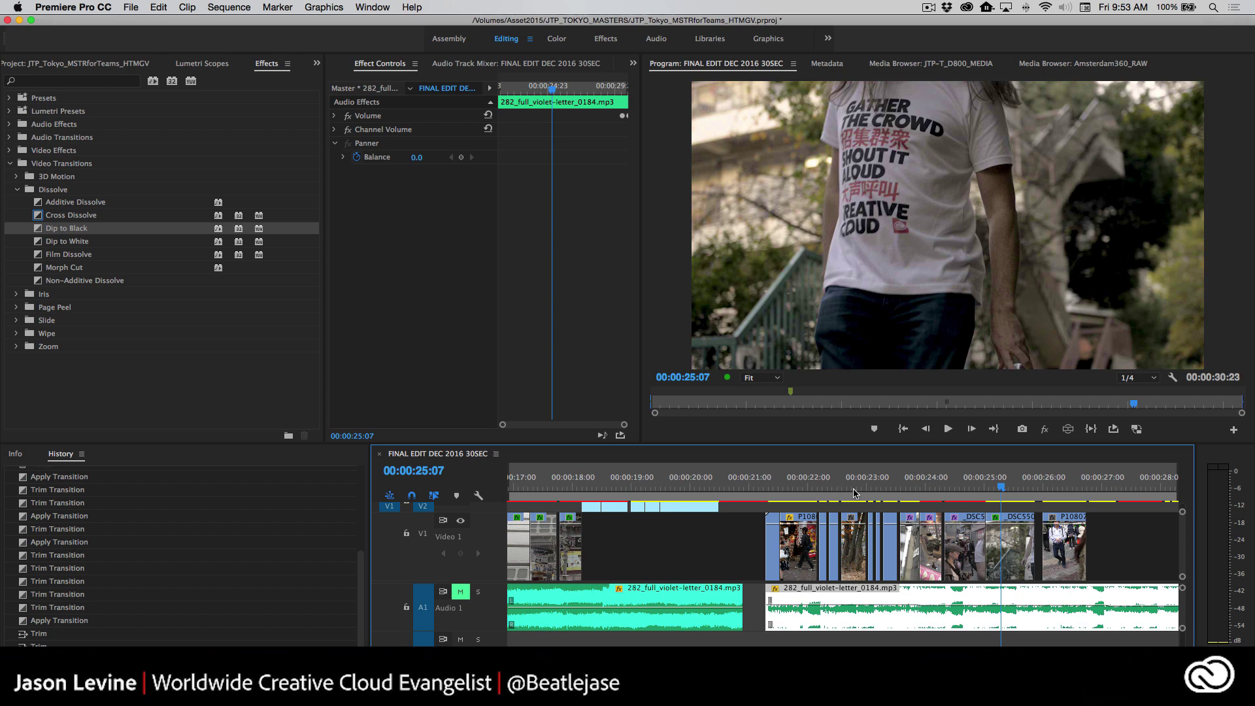
key("backslash")
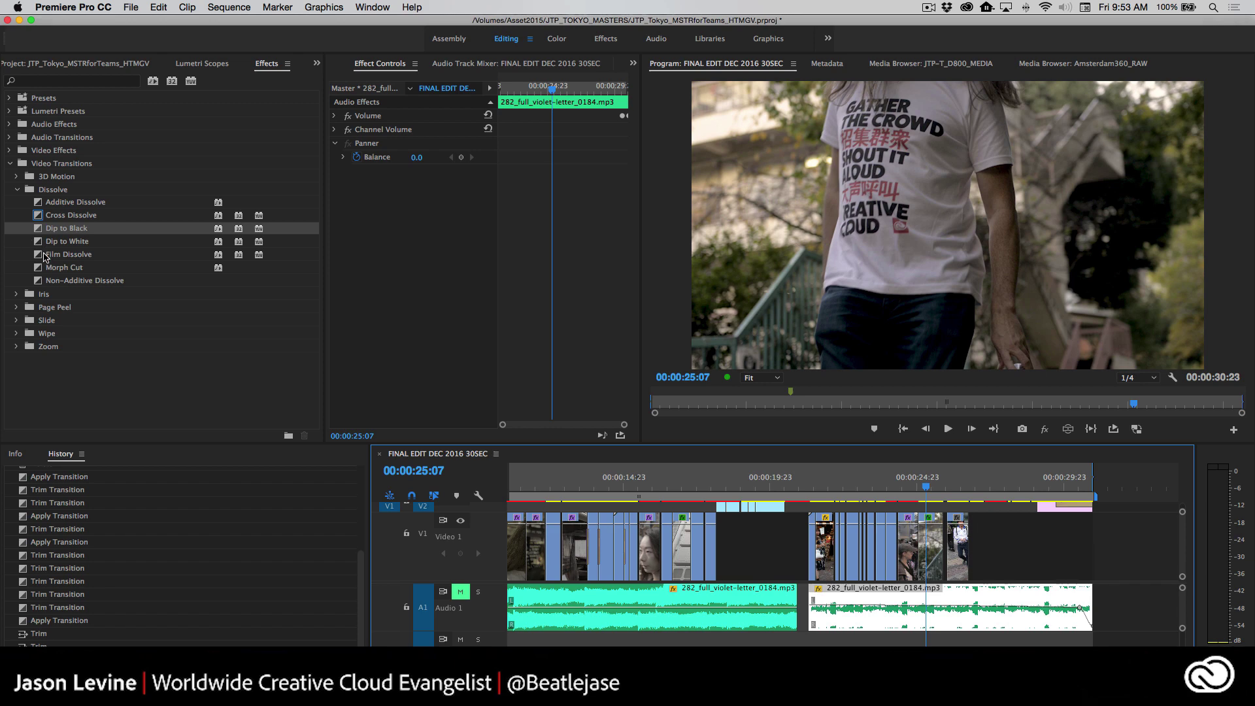
- Select Film Dissolve, preview from 00:00:04:23 to 00:00:06:11, and show the Audio Track Mixer
left_click(44, 255)
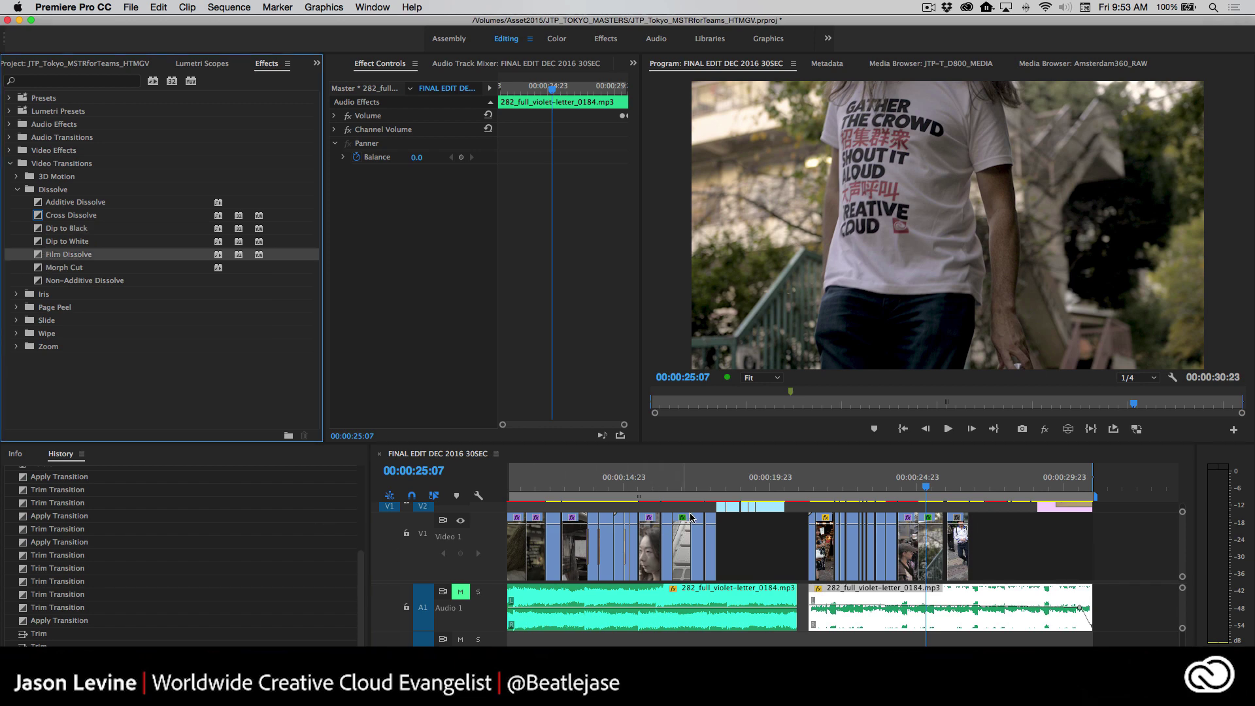
scroll(578, 504, "up", 2)
scroll(578, 504, "up", 6)
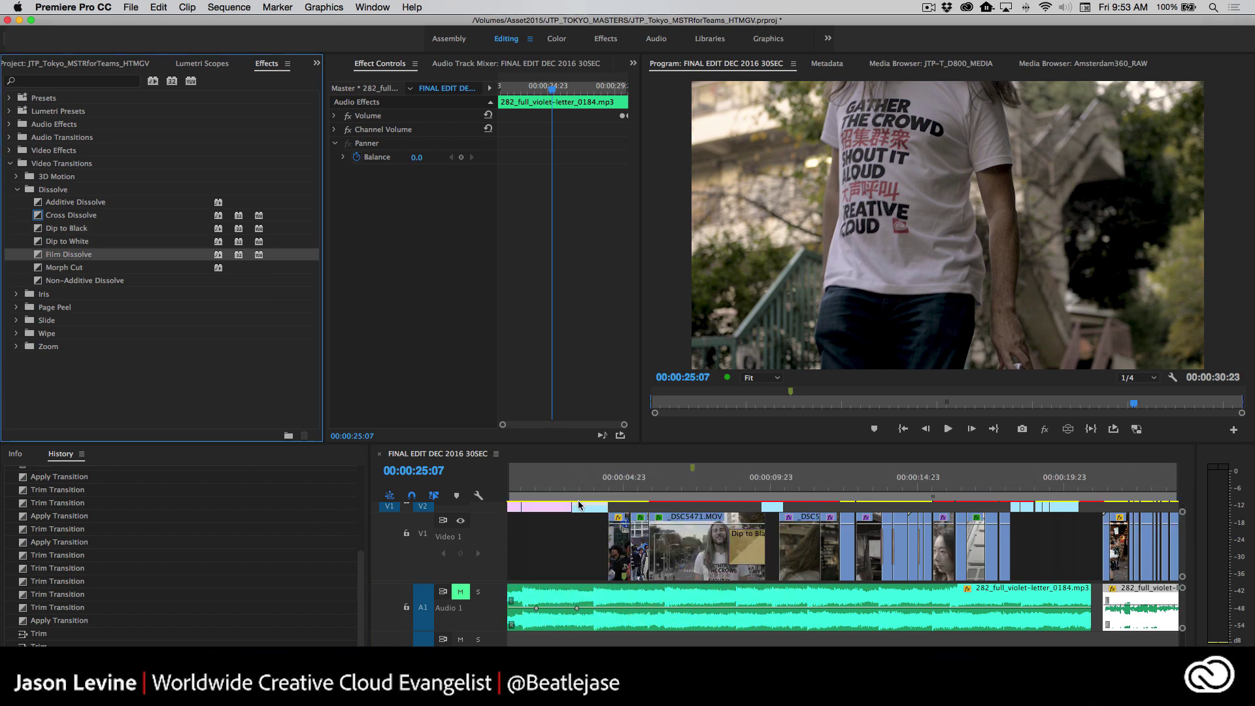
left_click(622, 489)
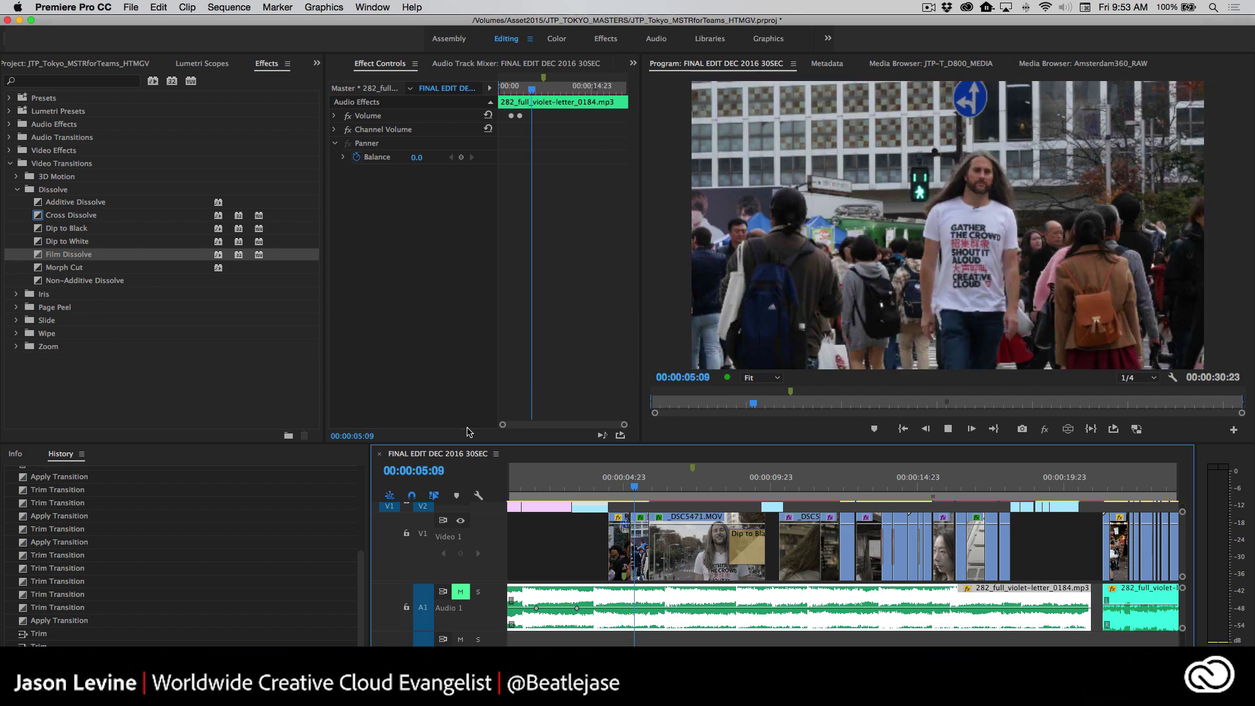
key("space")
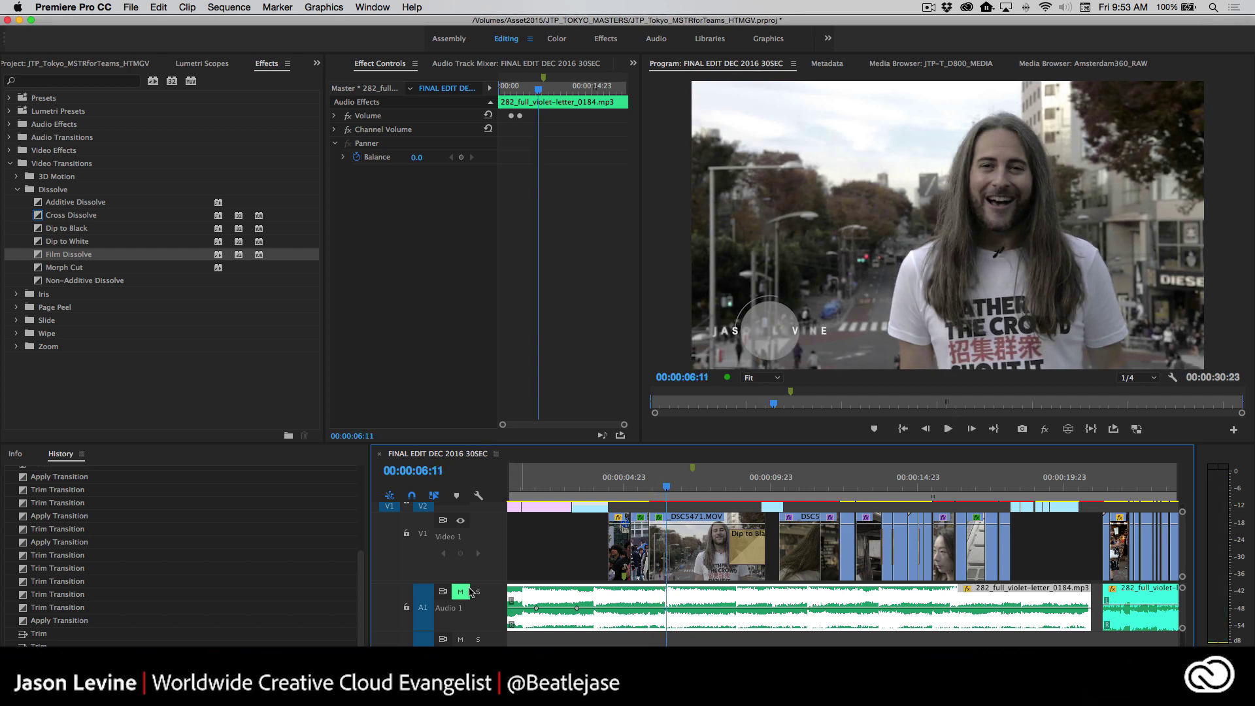
left_click(517, 65)
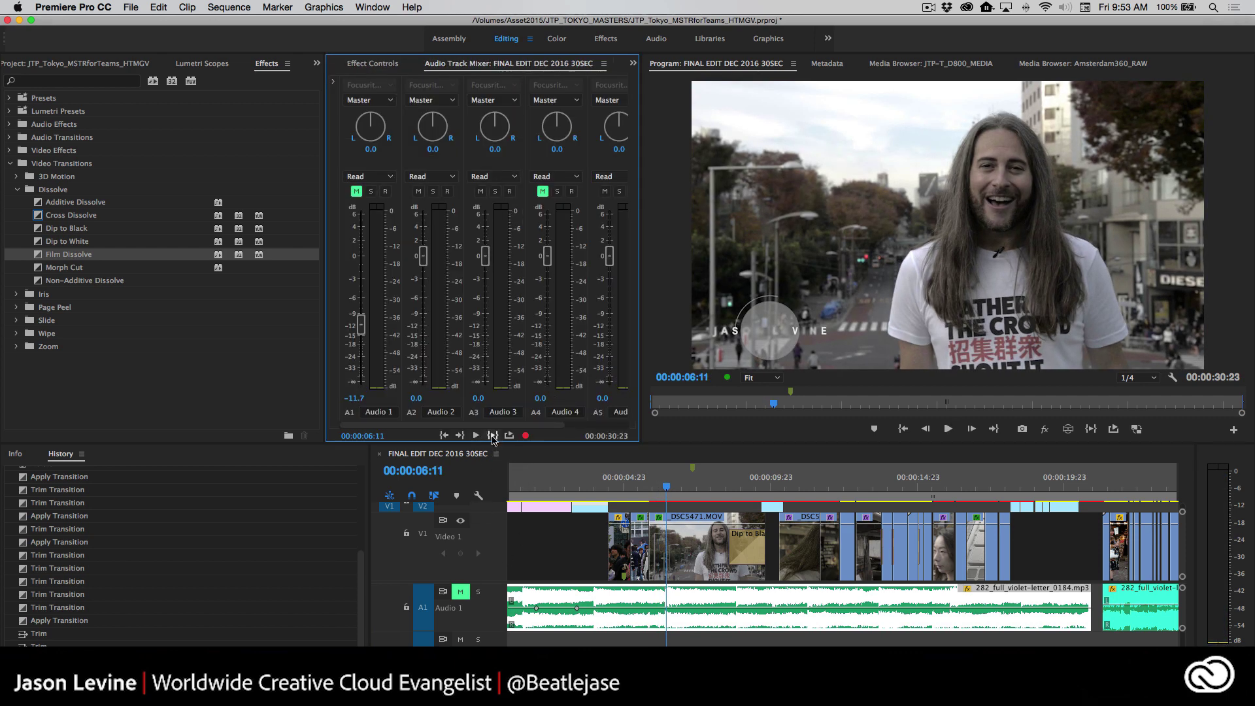
- Mute Audio 2, 3 and 5, and place a Film Dissolve on the Video 1 edit
scroll(491, 362, "right", 2)
left_click(390, 191)
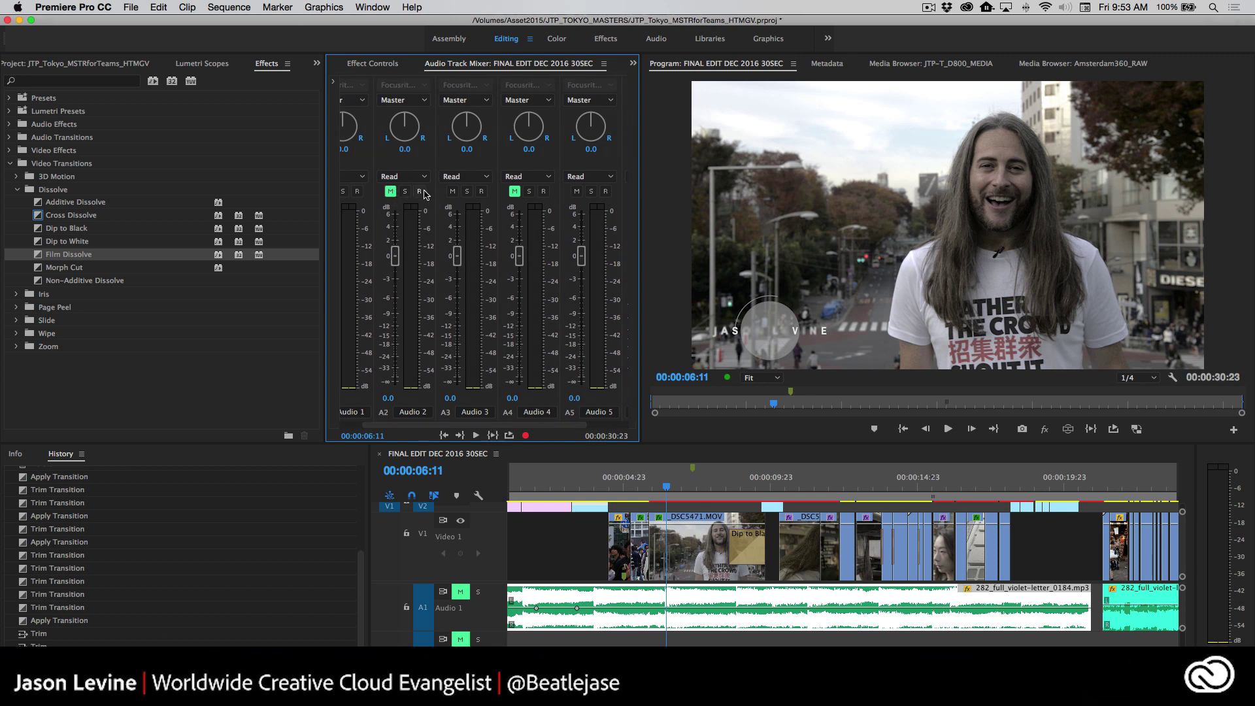
left_click(452, 191)
left_click(577, 191)
left_click_drag(35, 259, 654, 553)
- Replay the new Film Dissolve several times from 00:00:05:02
left_click(624, 488)
key("space")
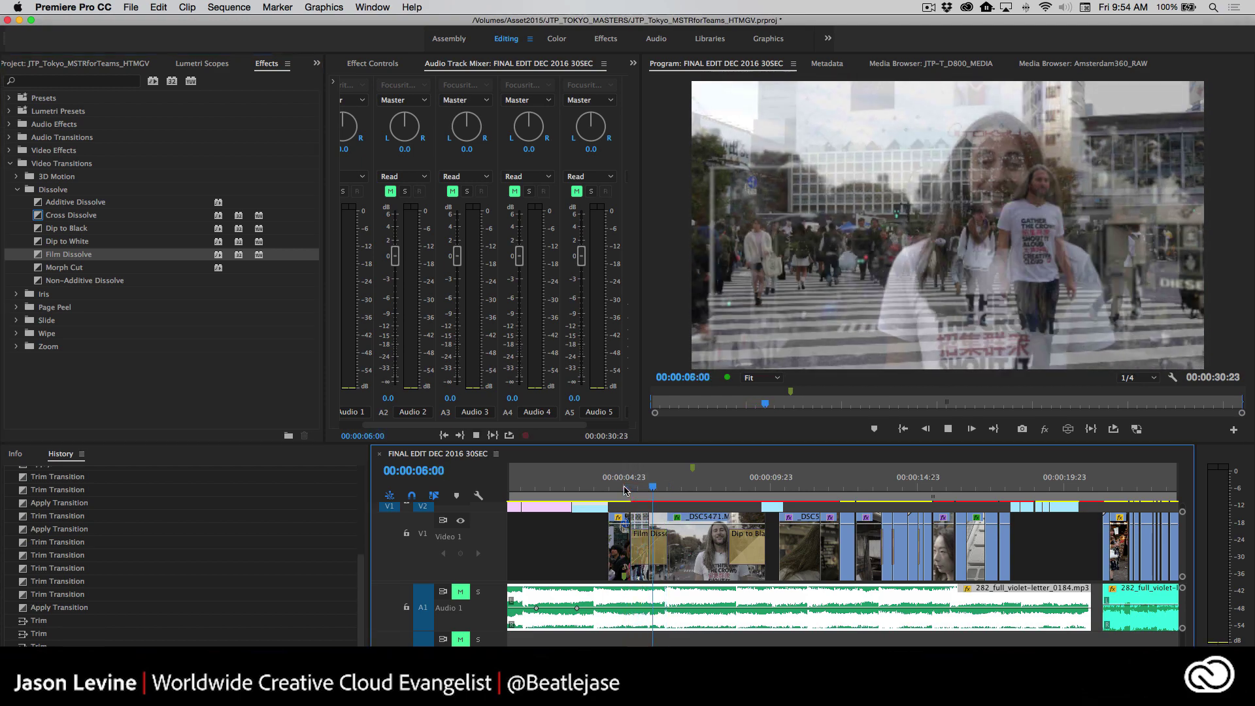
left_click(624, 487)
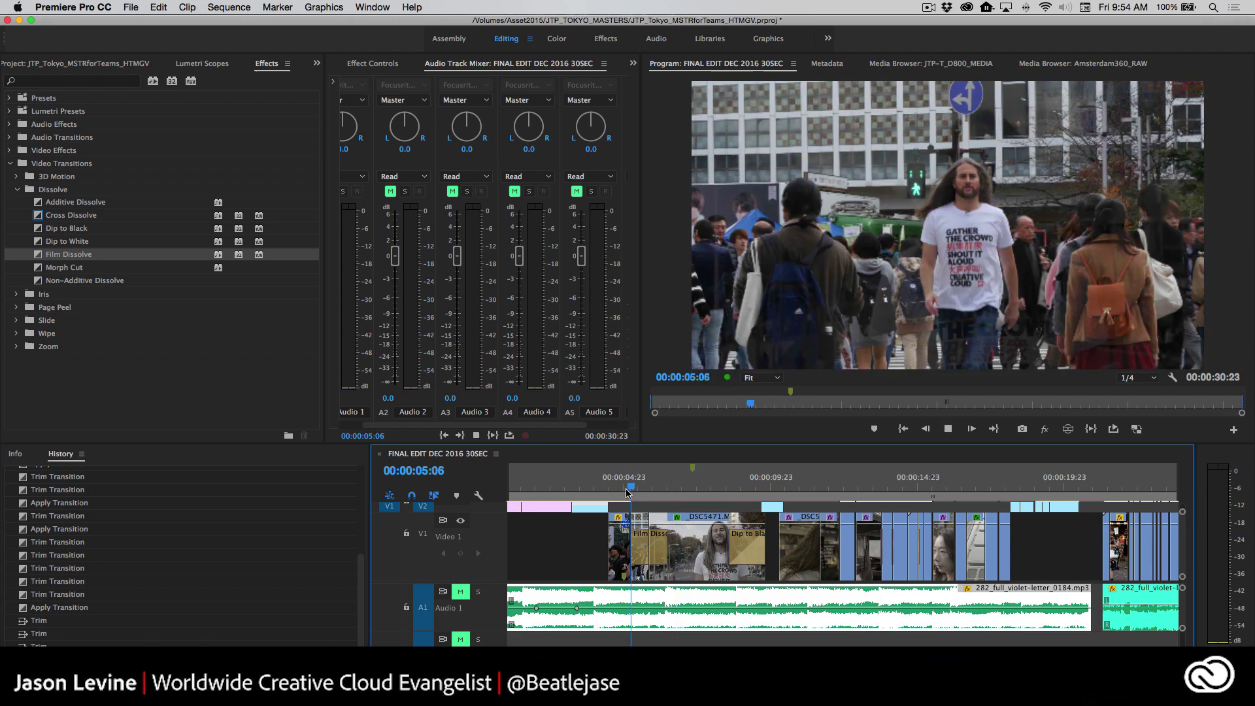
left_click(625, 489)
key("space")
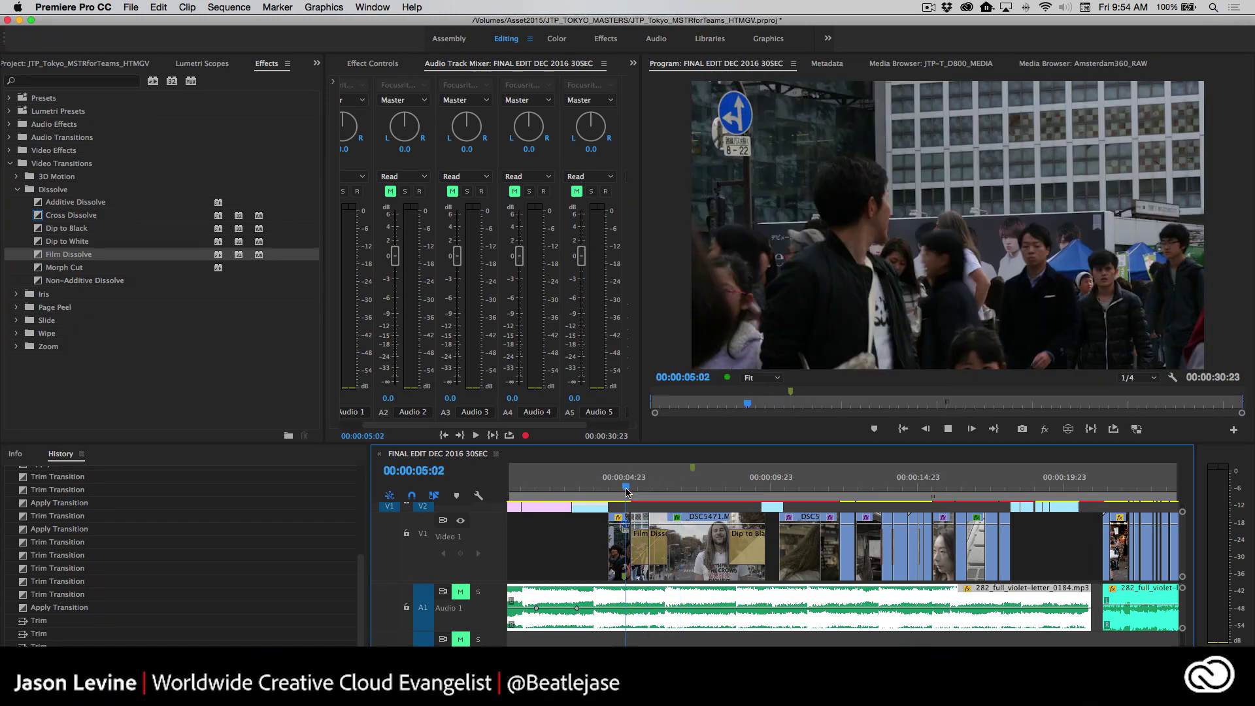
left_click(625, 489)
key("space")
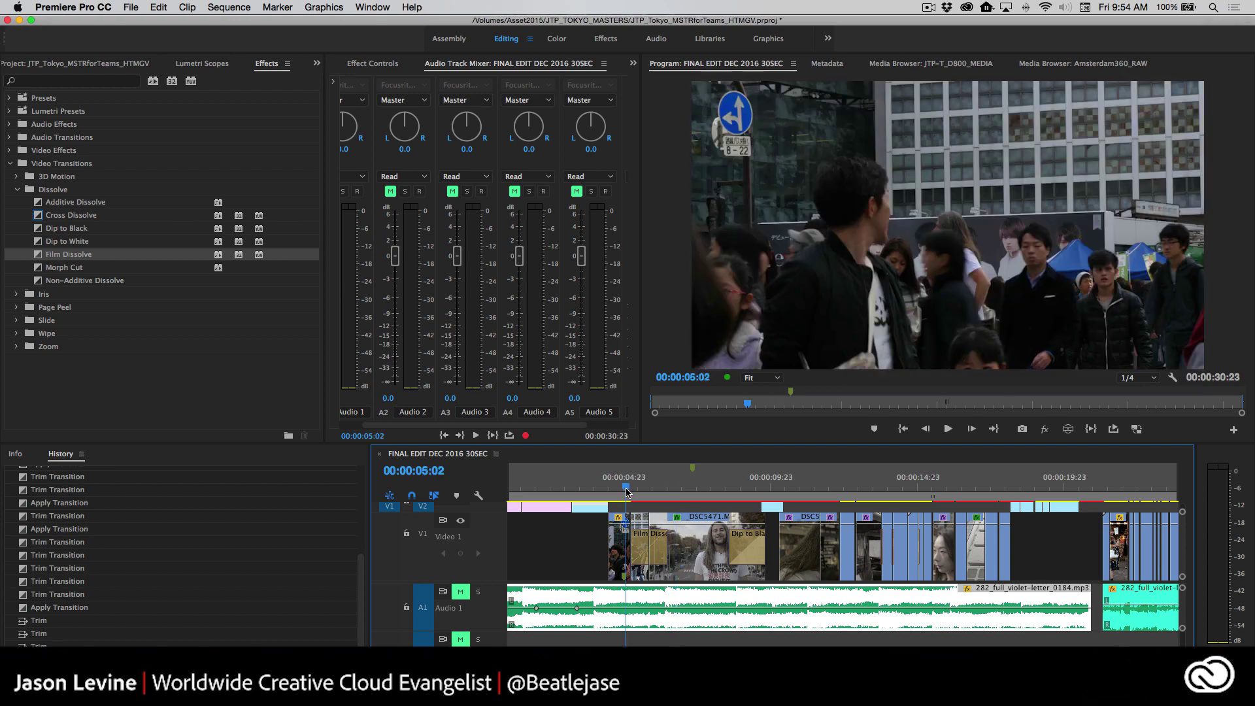
key("space")
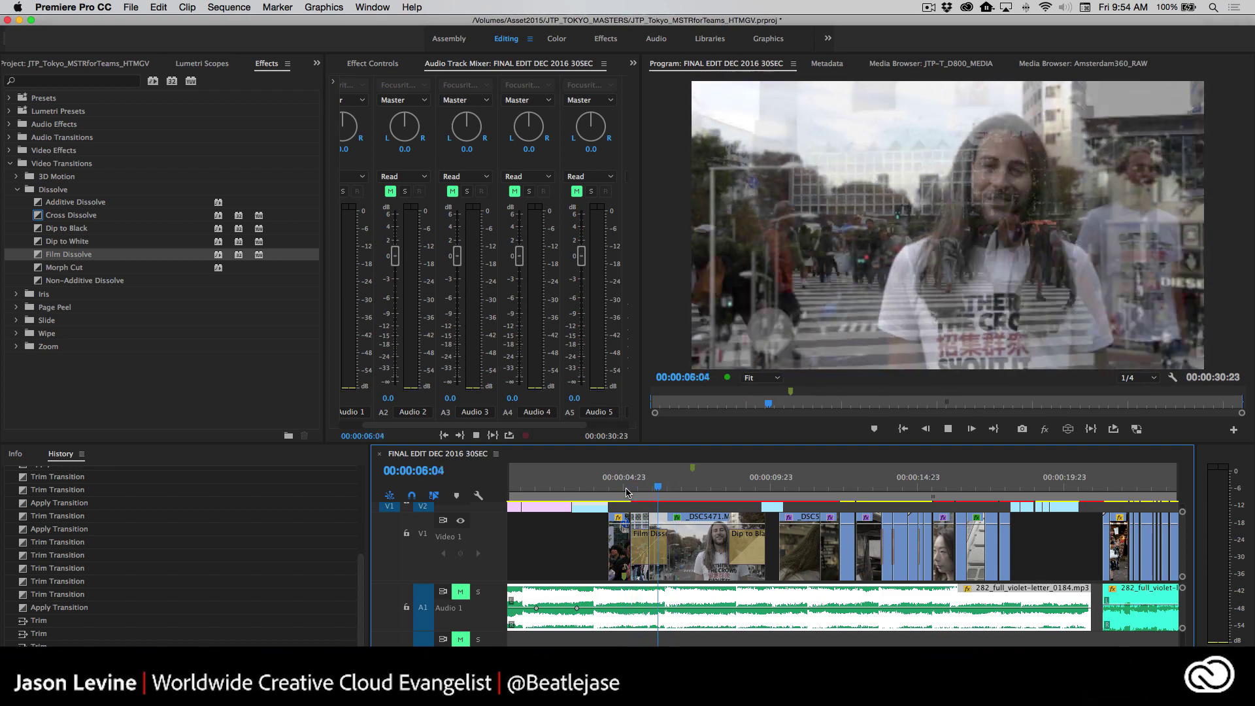
left_click(625, 489)
key("space")
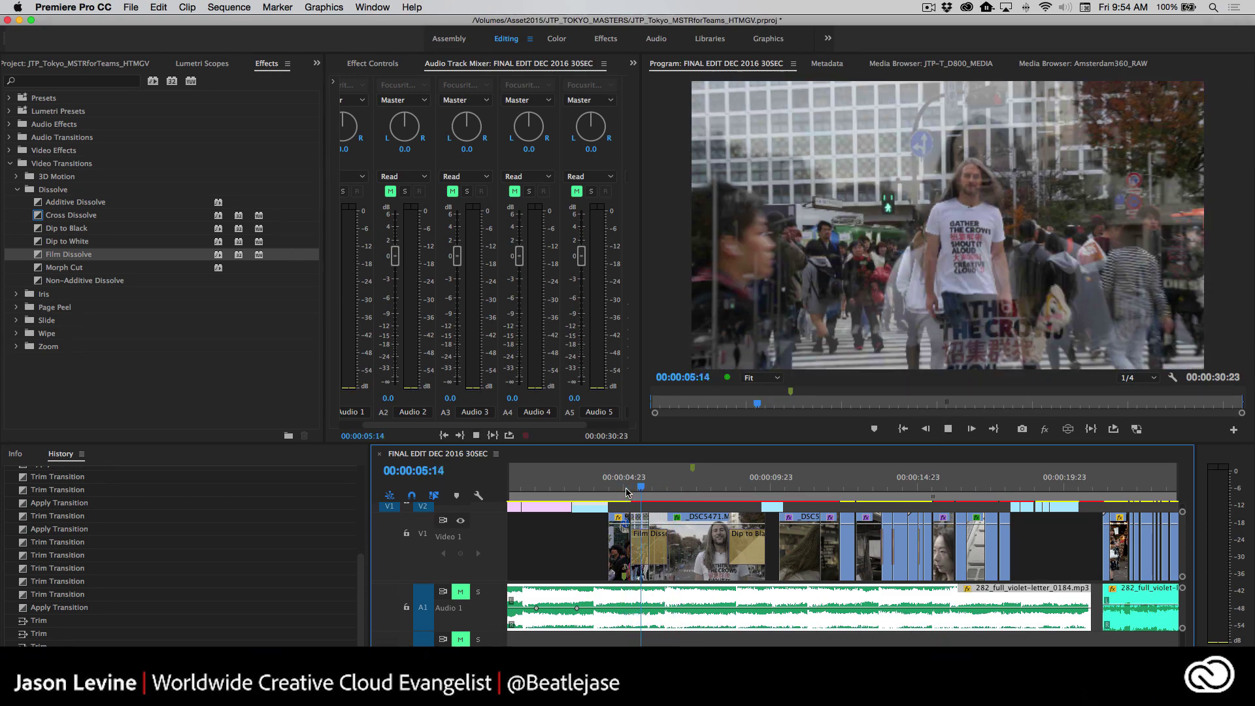
key("space")
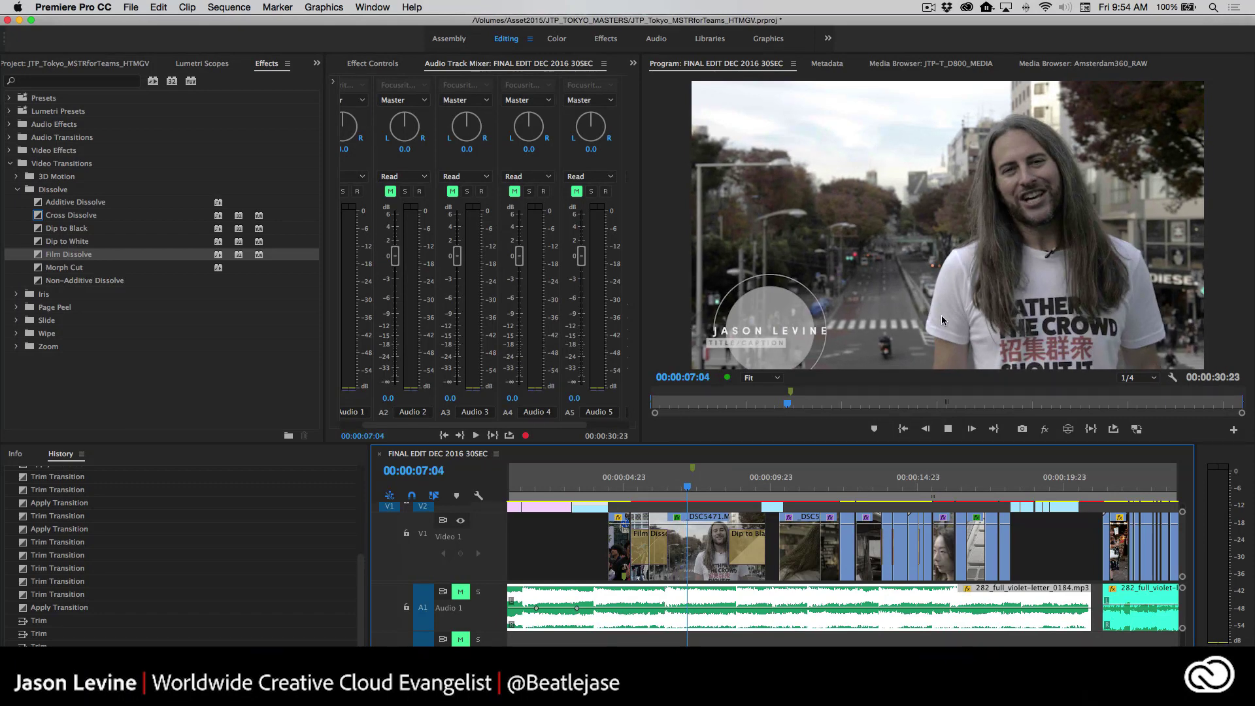
- Shuttle back and forth through the Film Dissolve with J, K and L
key("j")
key("l")
key("k")
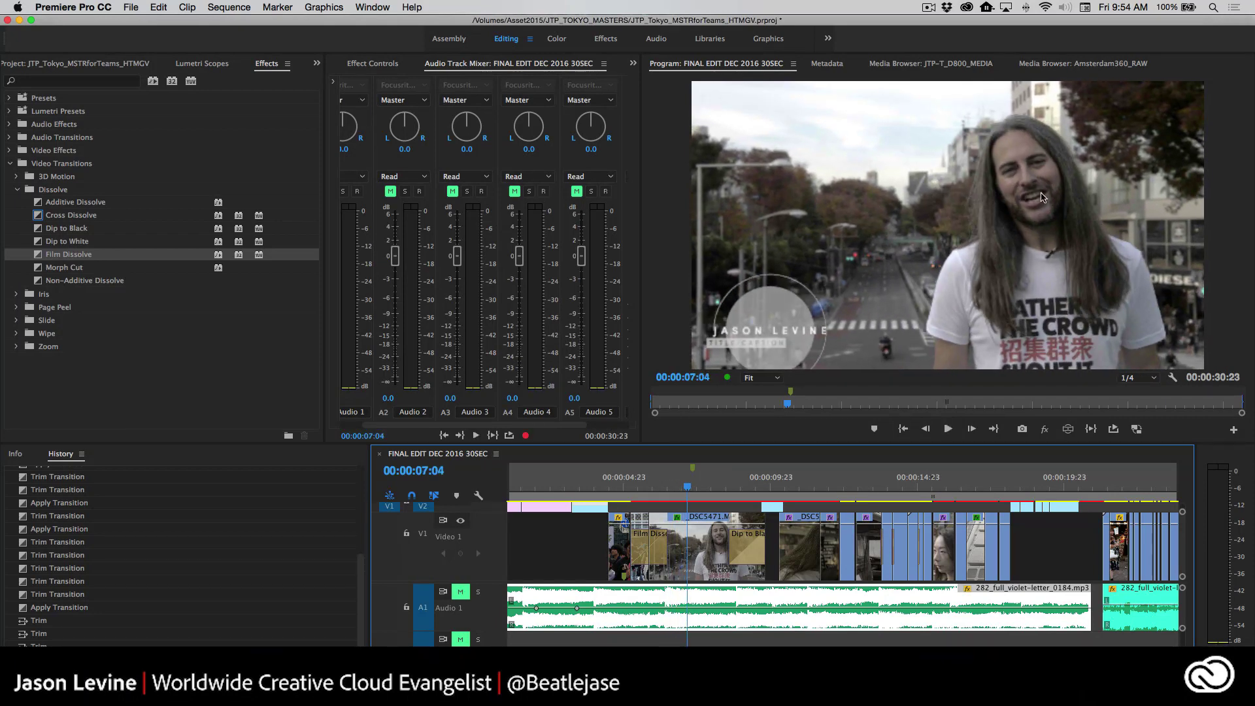
key("j")
key("l")
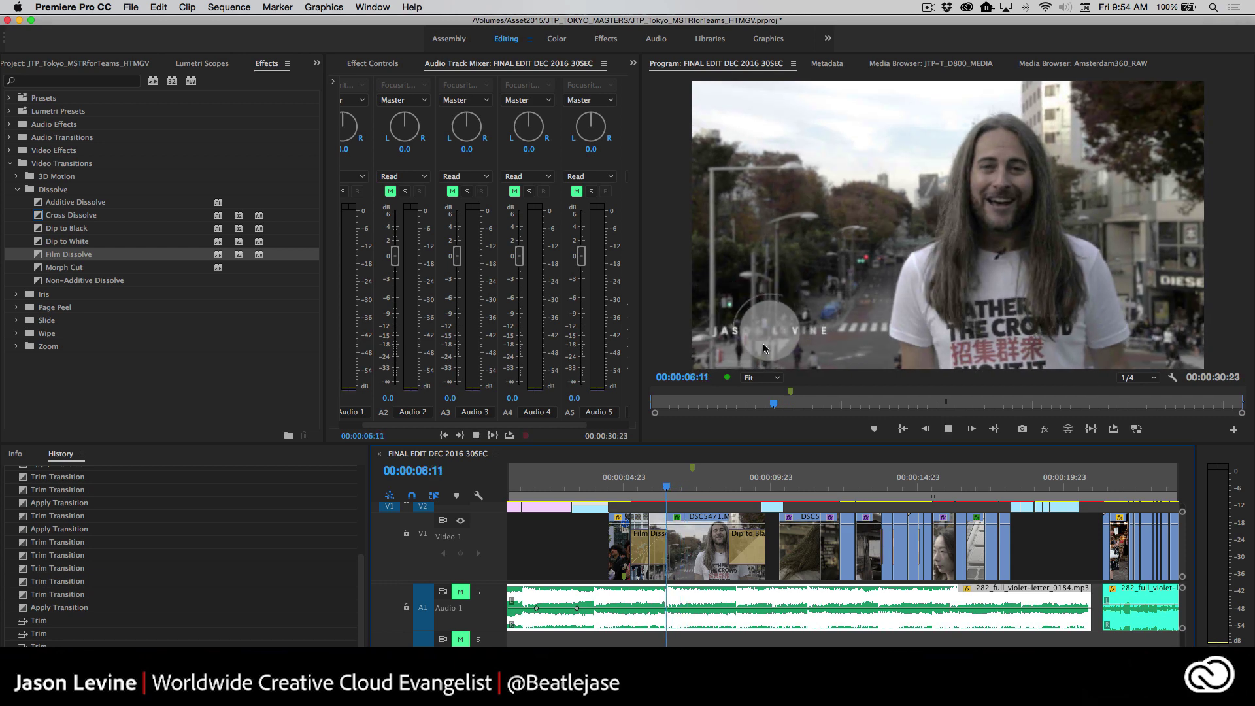
key("j")
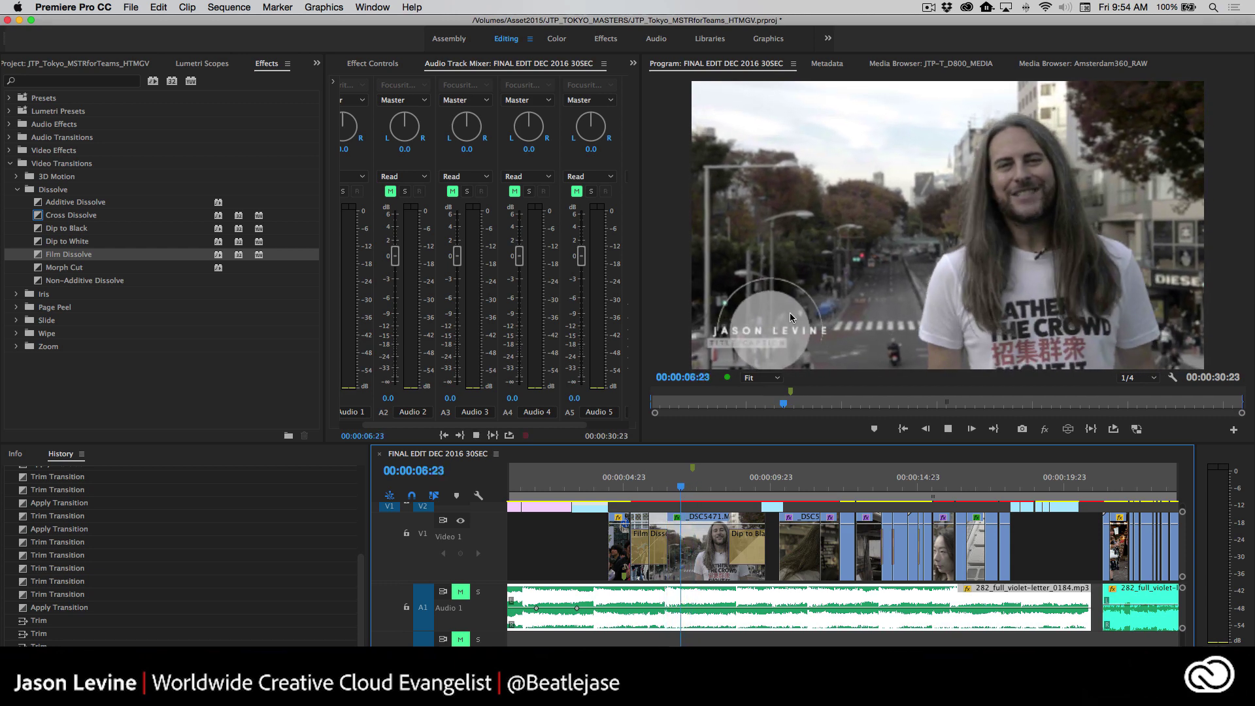
key("l")
key("k")
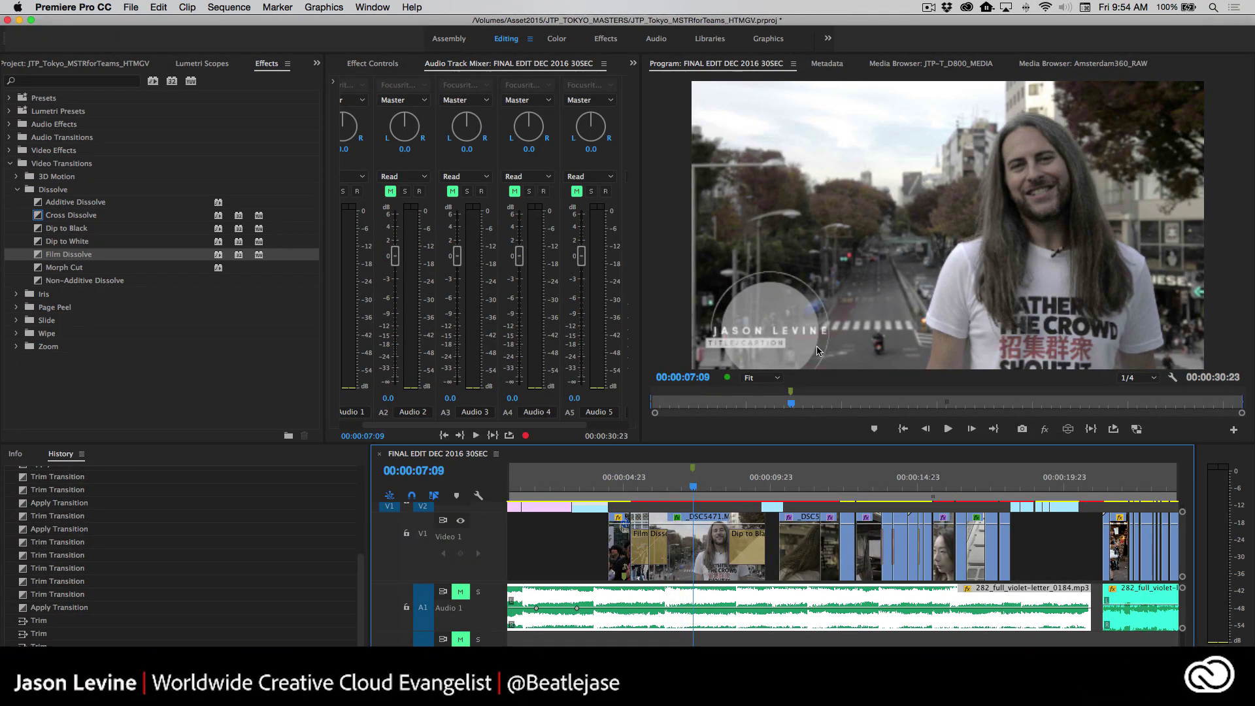
key("l")
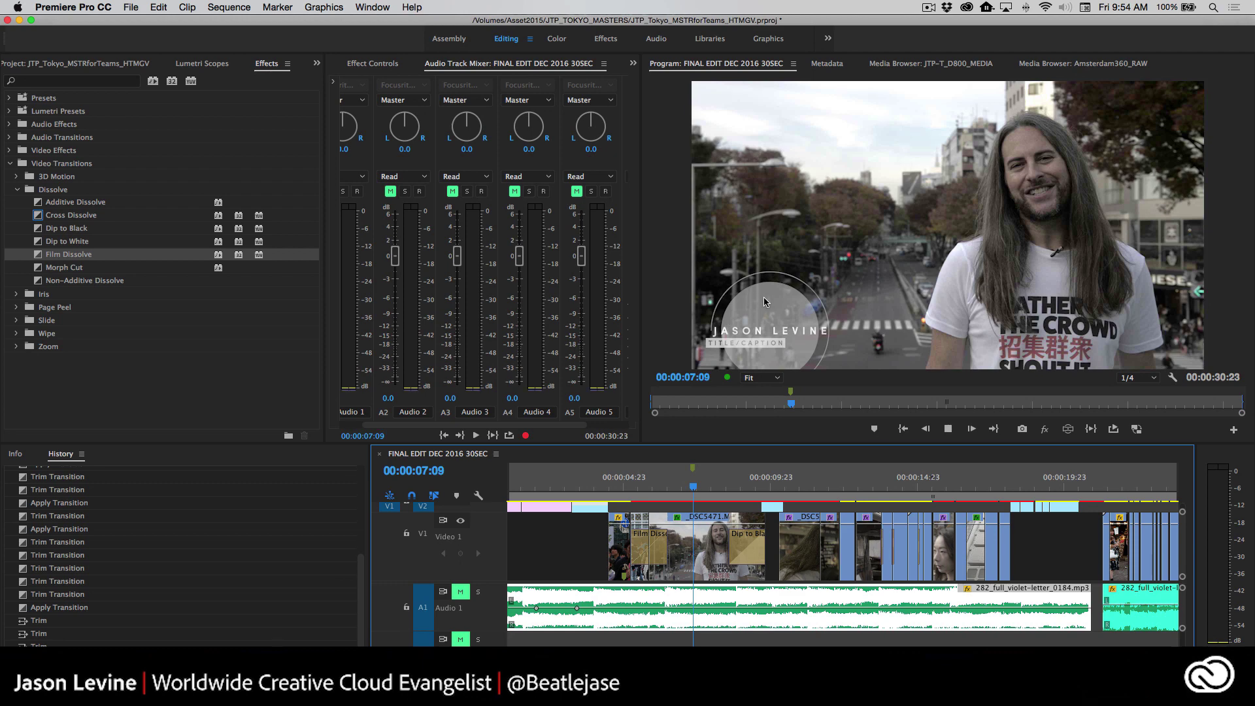
key("j")
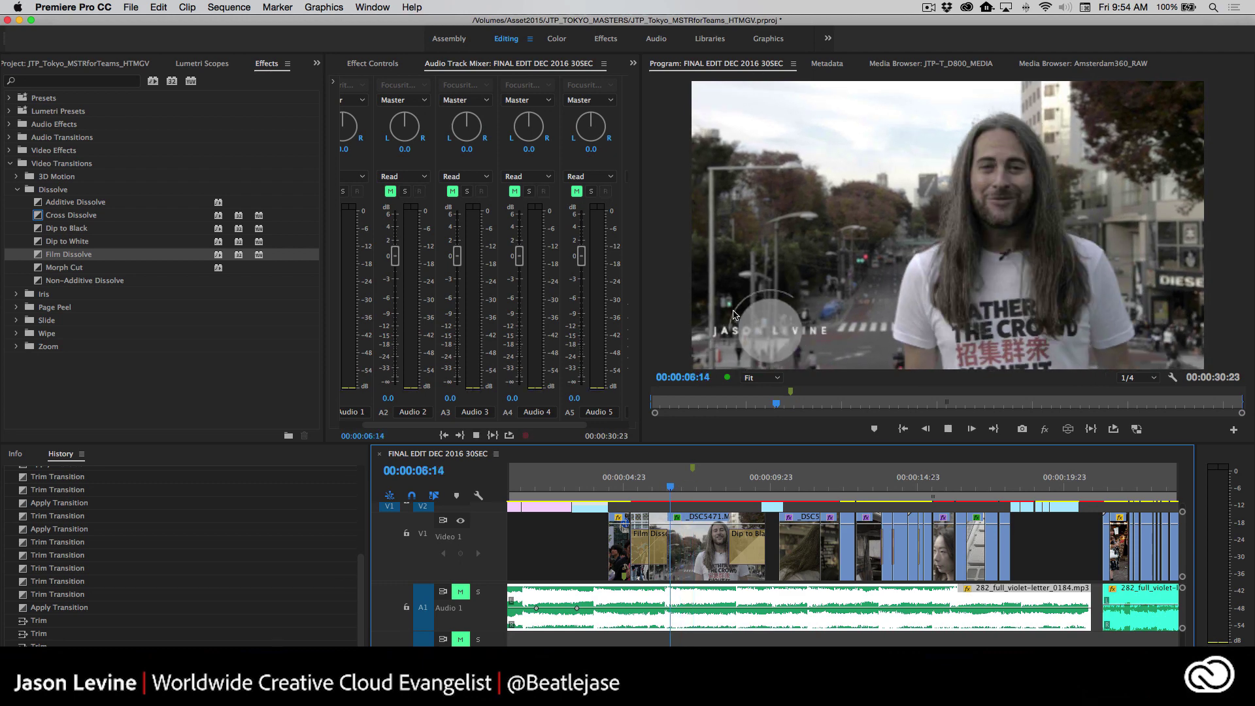
key("l")
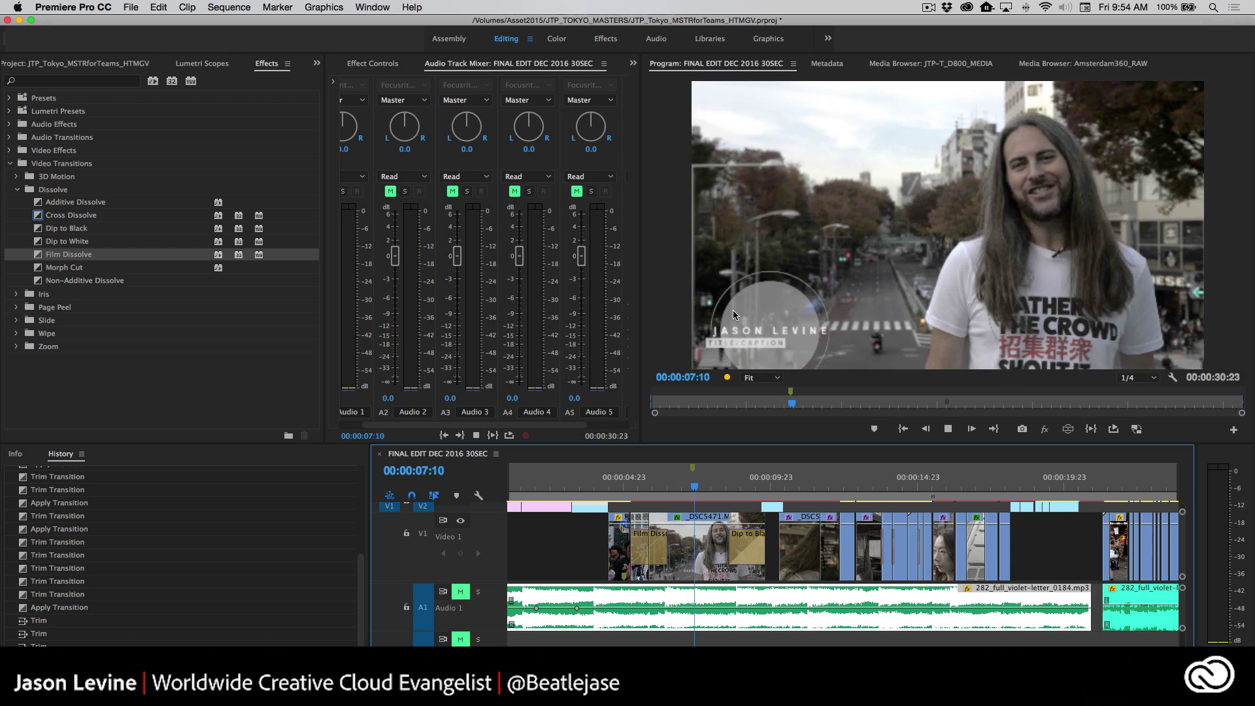
key("j")
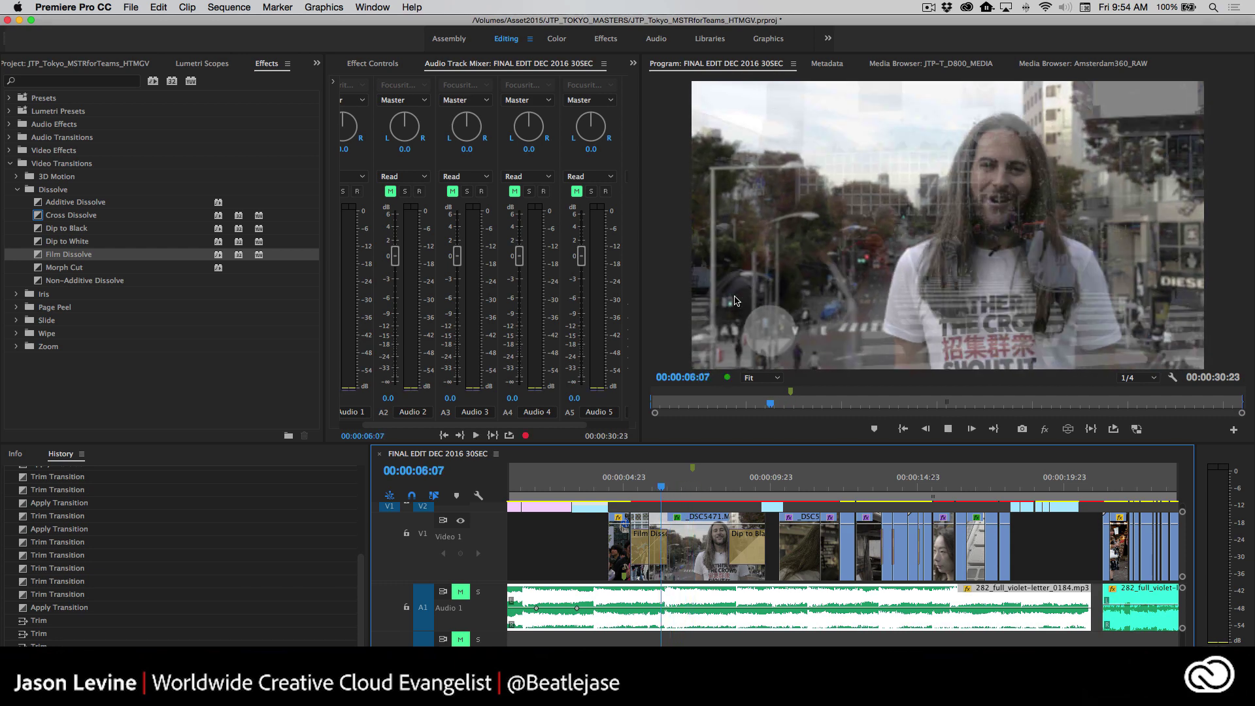
- Stop the dissolve review at 00:00:07:09 and bring up the File menu
key("l")
key("k")
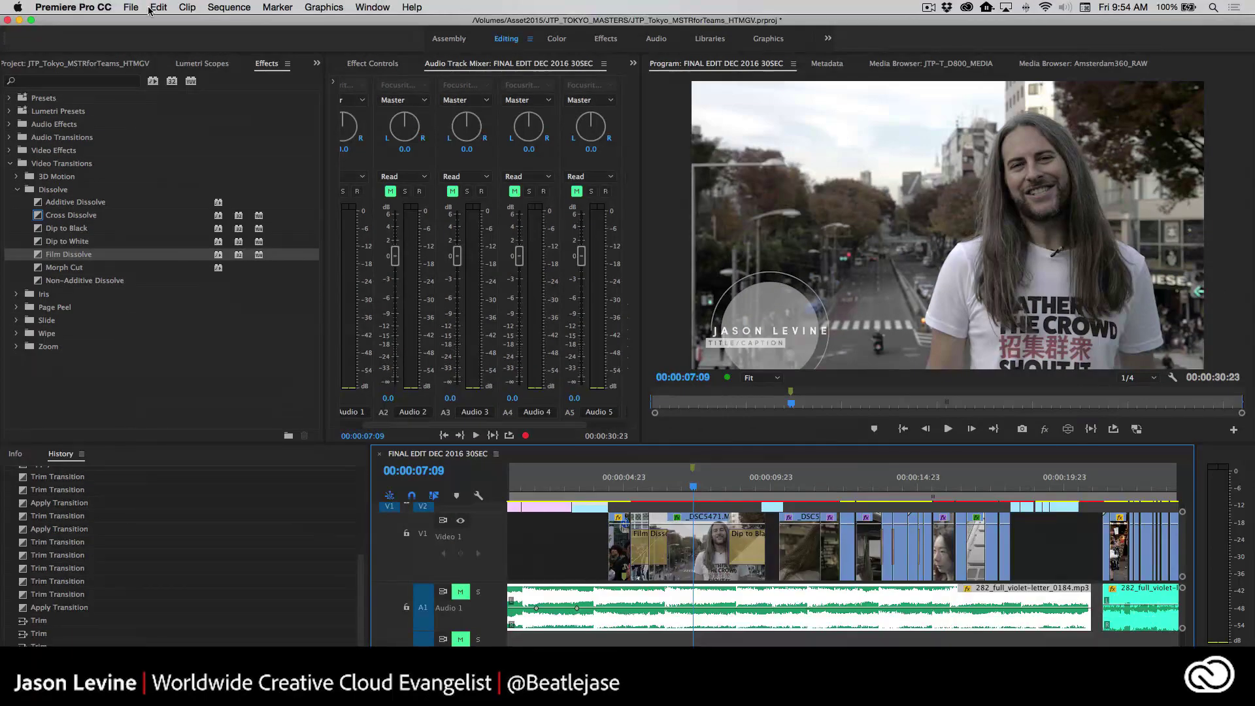
left_click(131, 7)
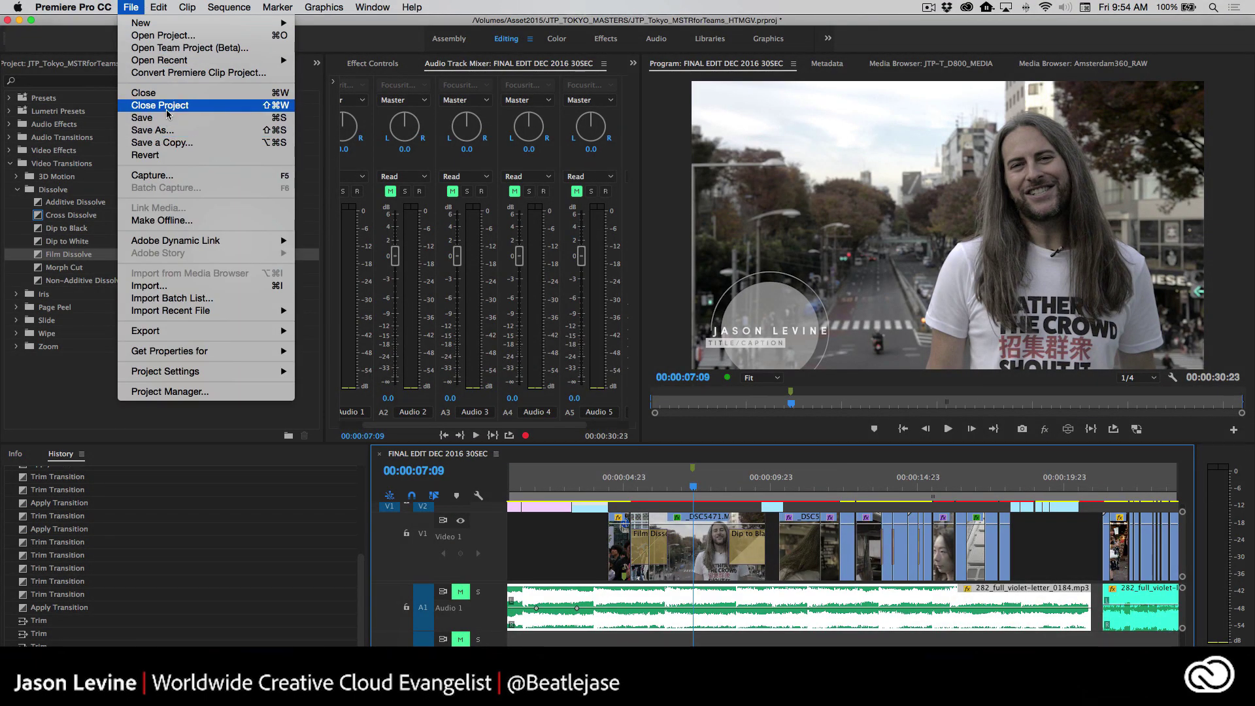
- Close Tokyo without saving and open PremierePro_NAB_042217_JL_HTMGV on its 08 Morph – RodW sequence
left_click(164, 105)
left_click(663, 365)
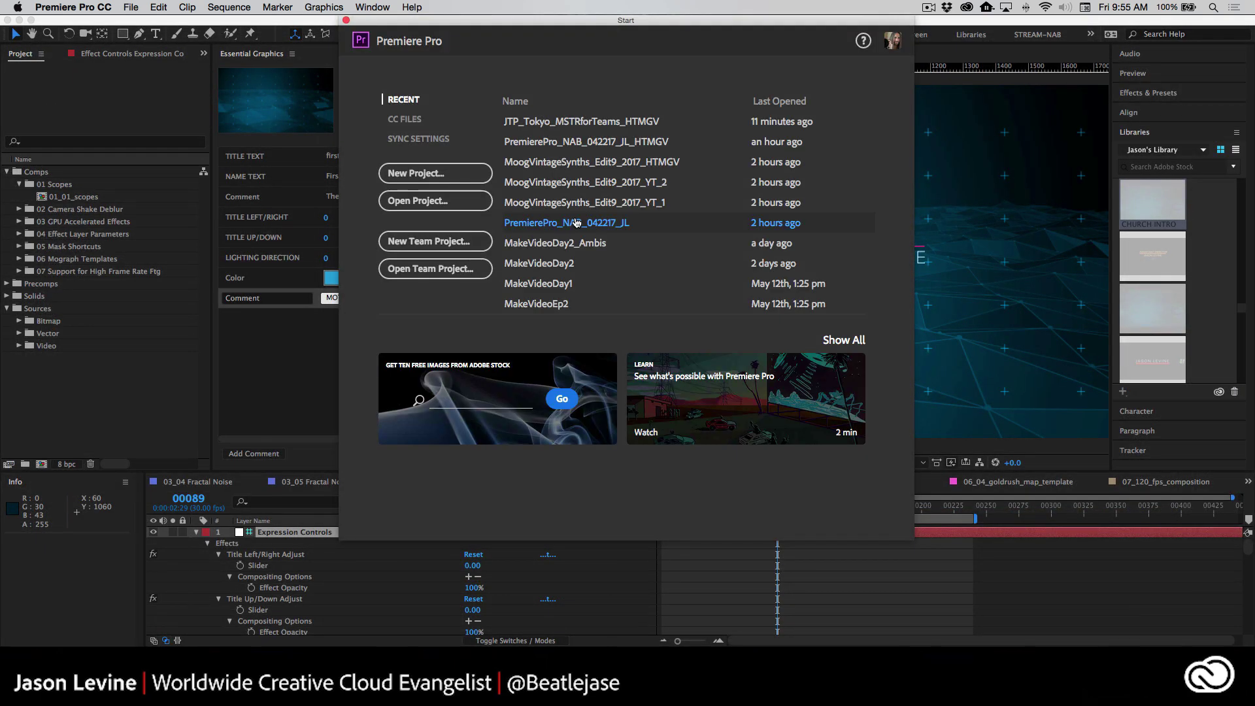
left_click(582, 142)
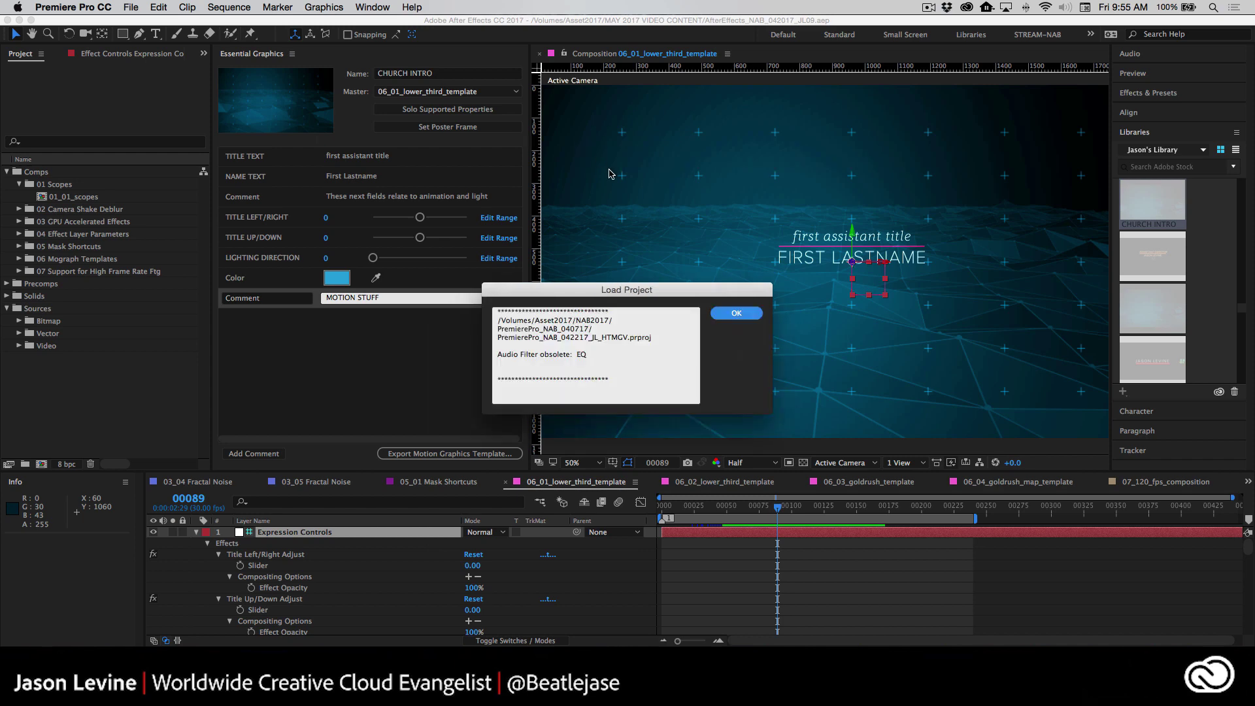
left_click(735, 312)
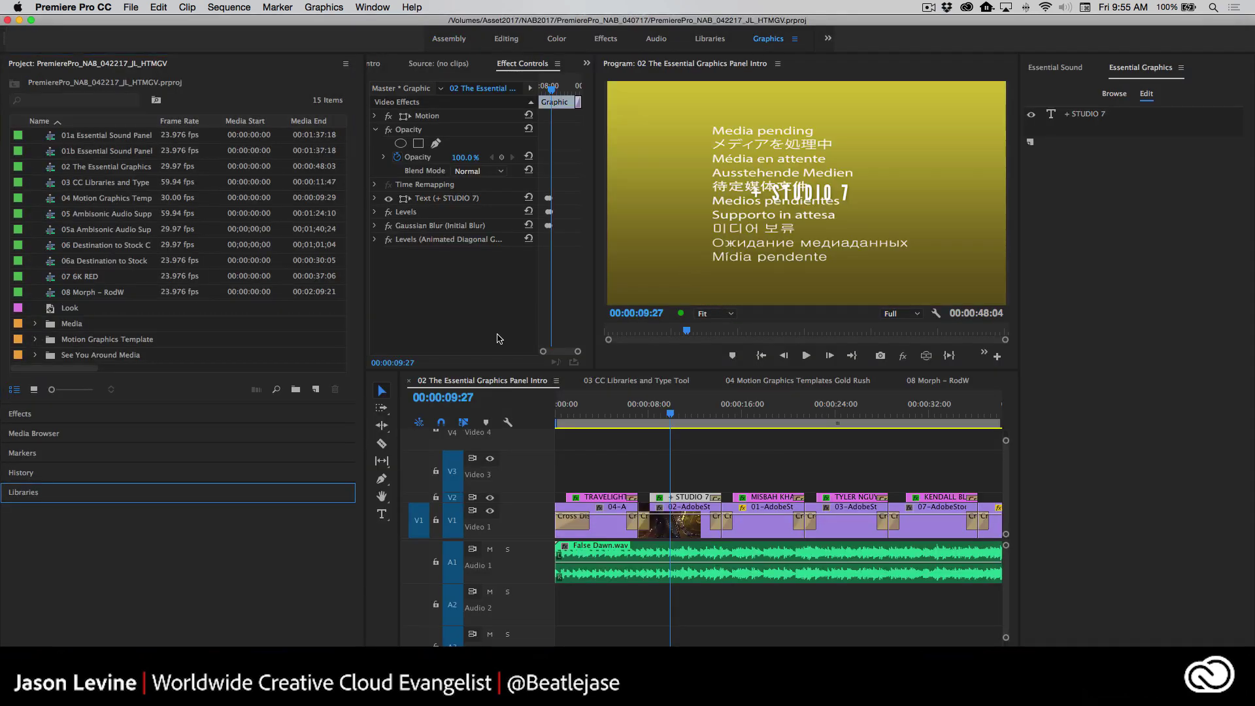
left_click(940, 380)
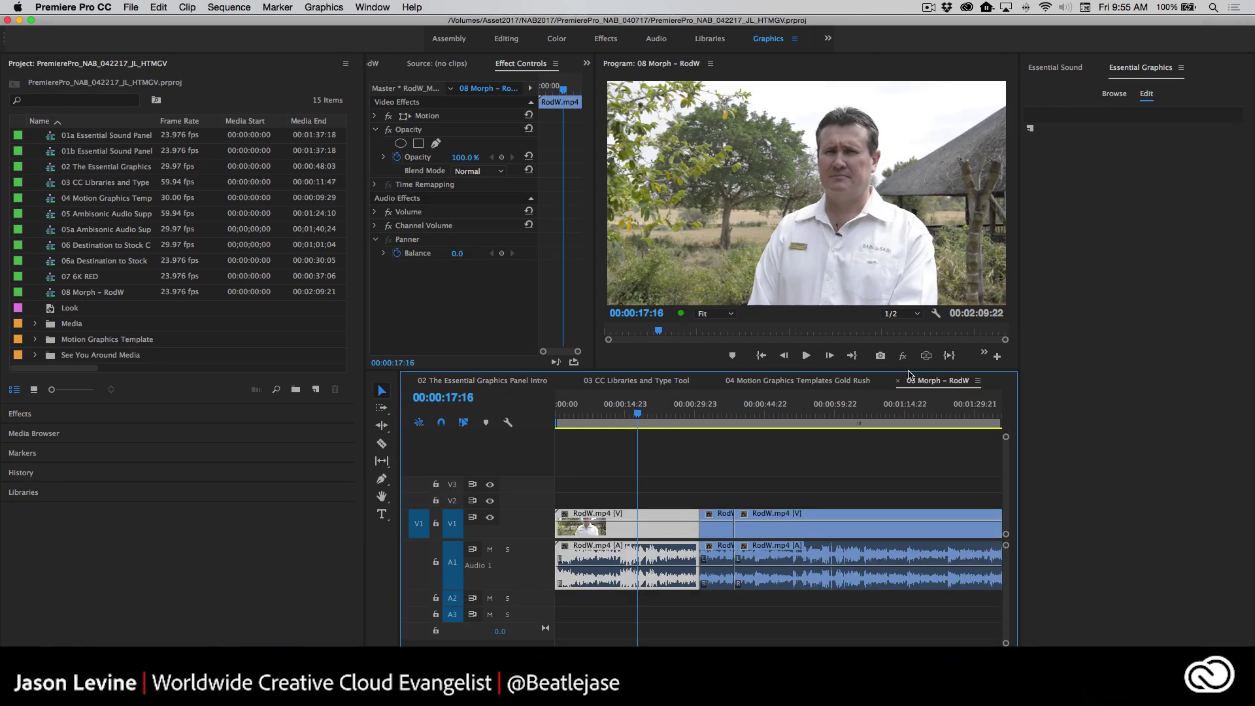
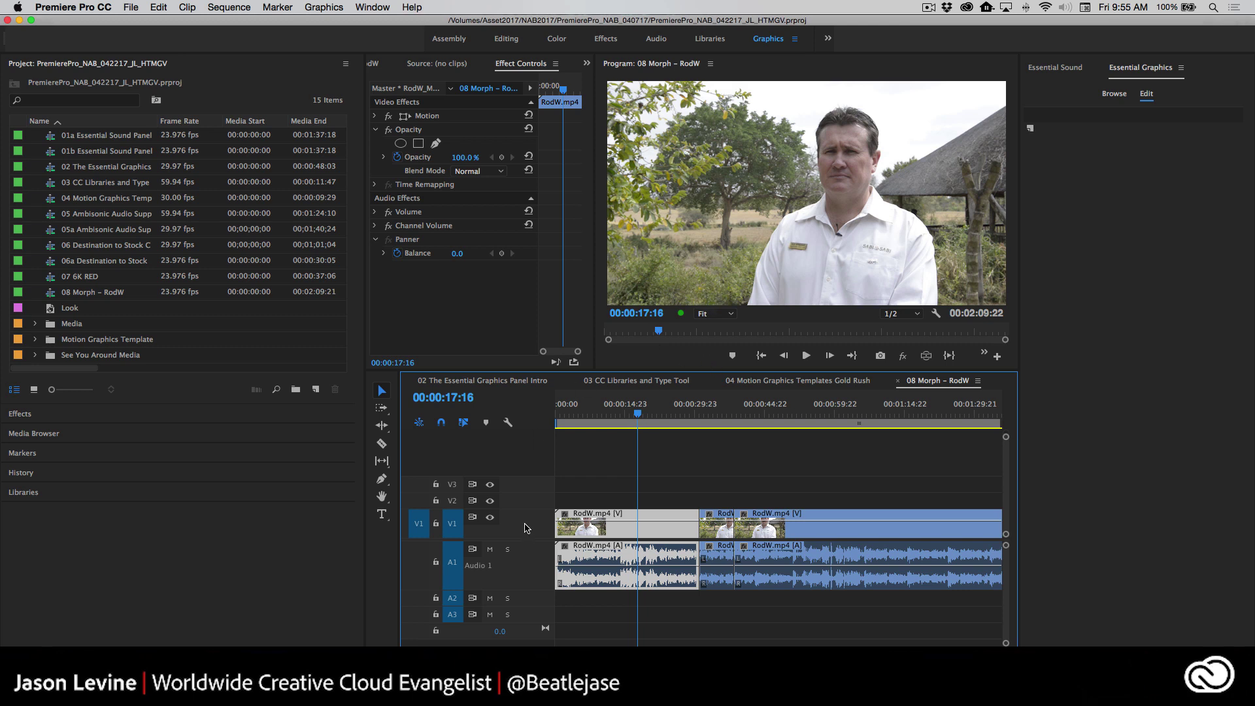
- Enlarge the V1 track, preview the interview from 00:00:24:06, and show the Audio Track Mixer
scroll(525, 526, "up", 3)
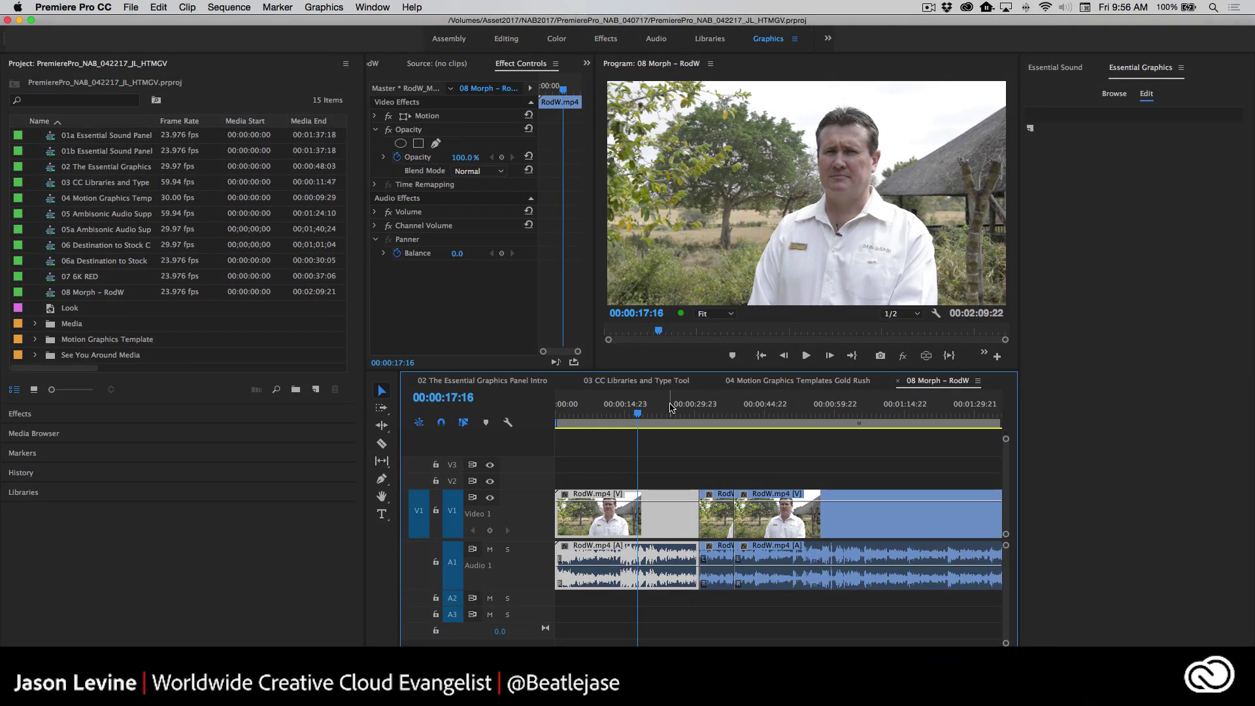
left_click(669, 405)
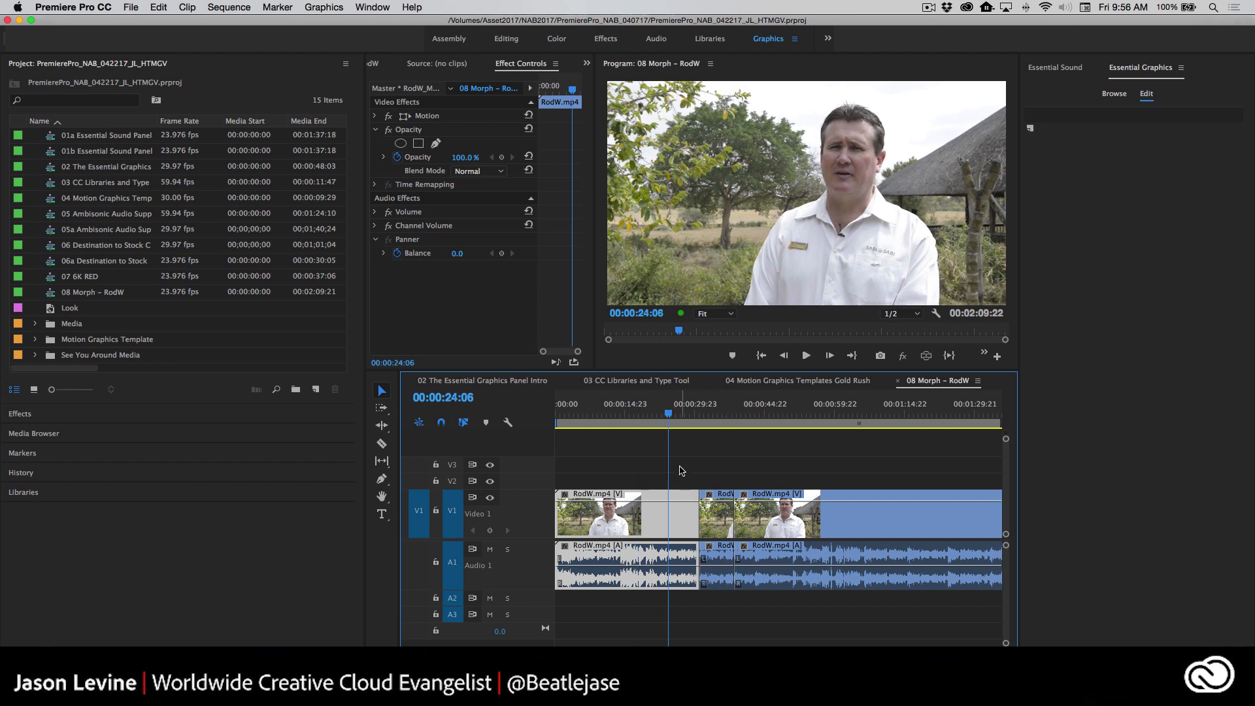
key("space")
key("space")
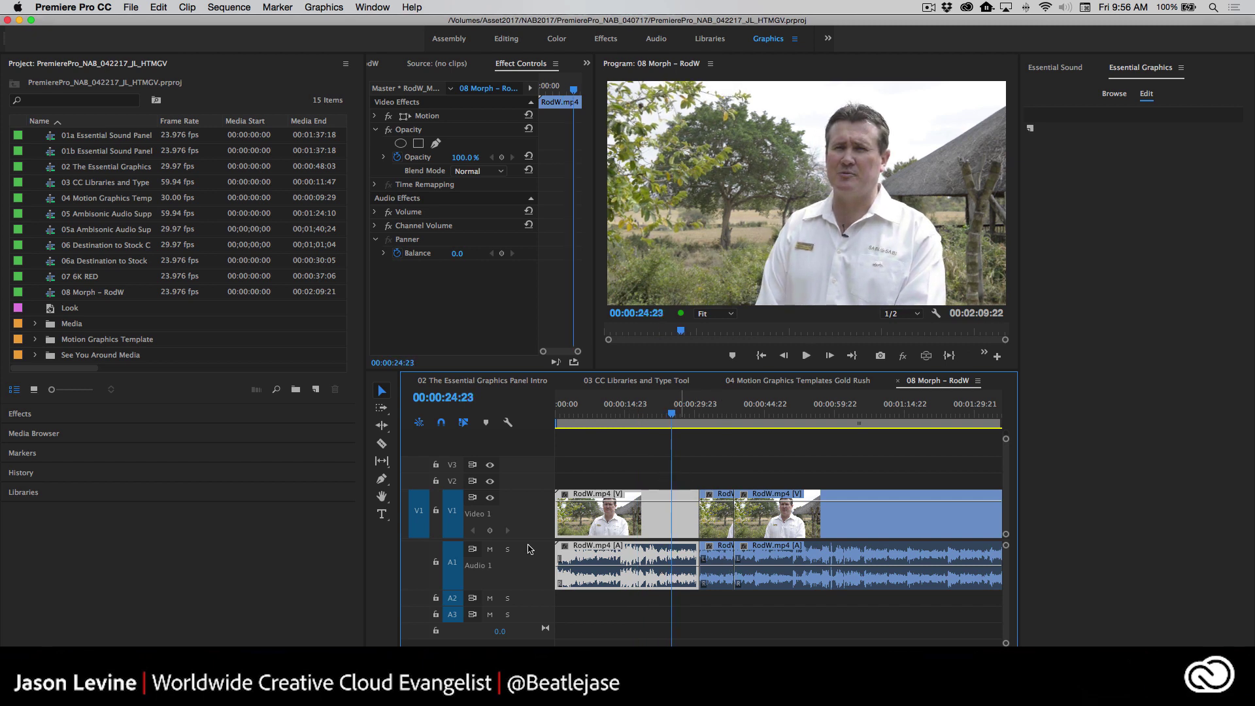
left_click(382, 64)
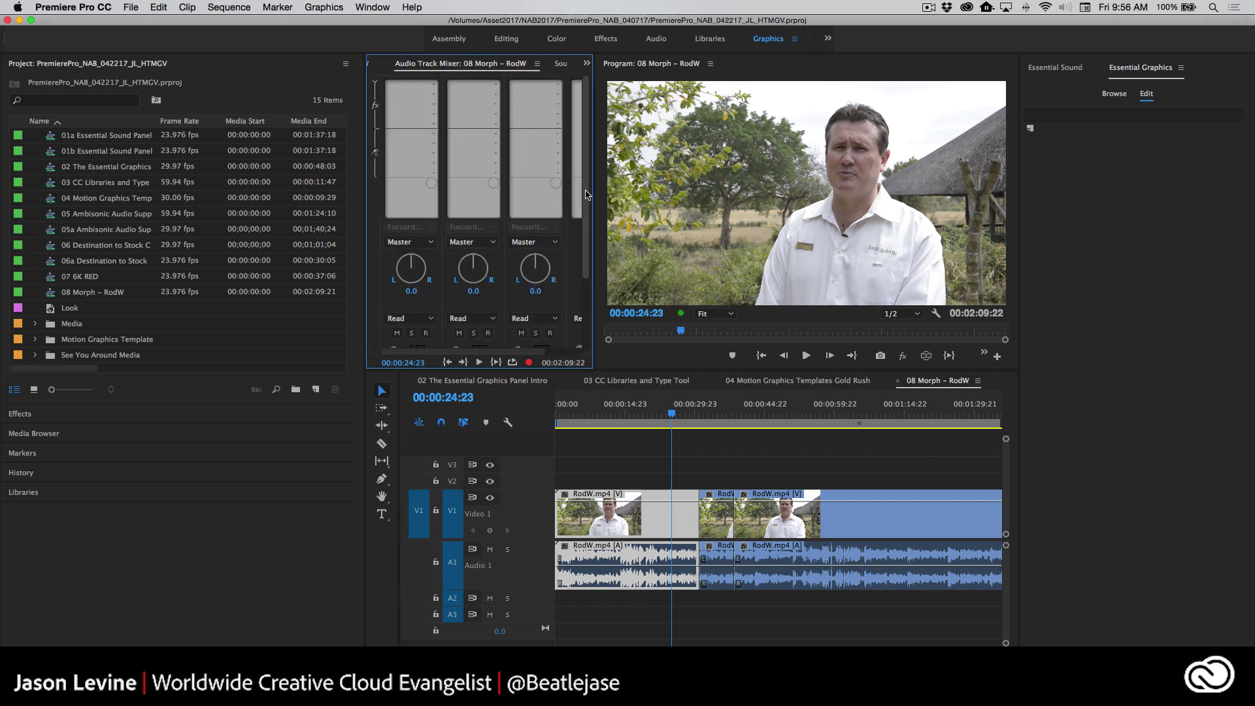
- Raise the Audio 1 fader from -20.1 dB to -0.2 dB and play to hear it
scroll(549, 300, "down", 4)
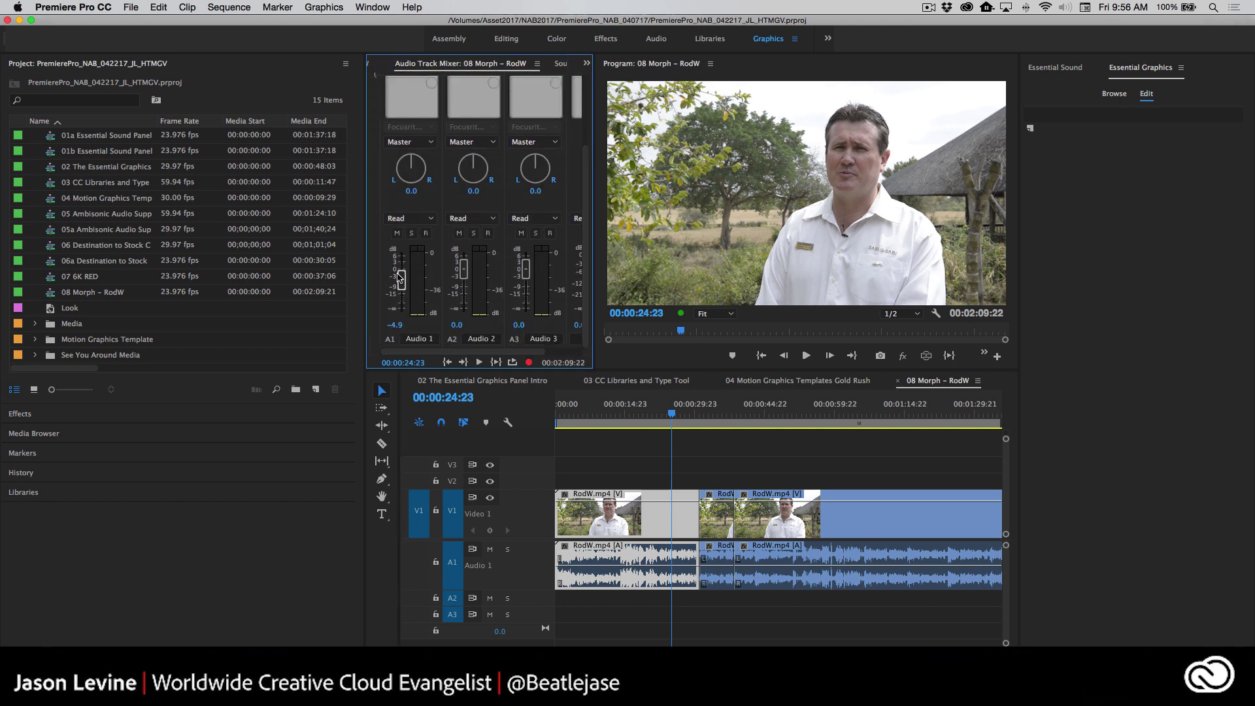
left_click_drag(401, 298, 401, 269)
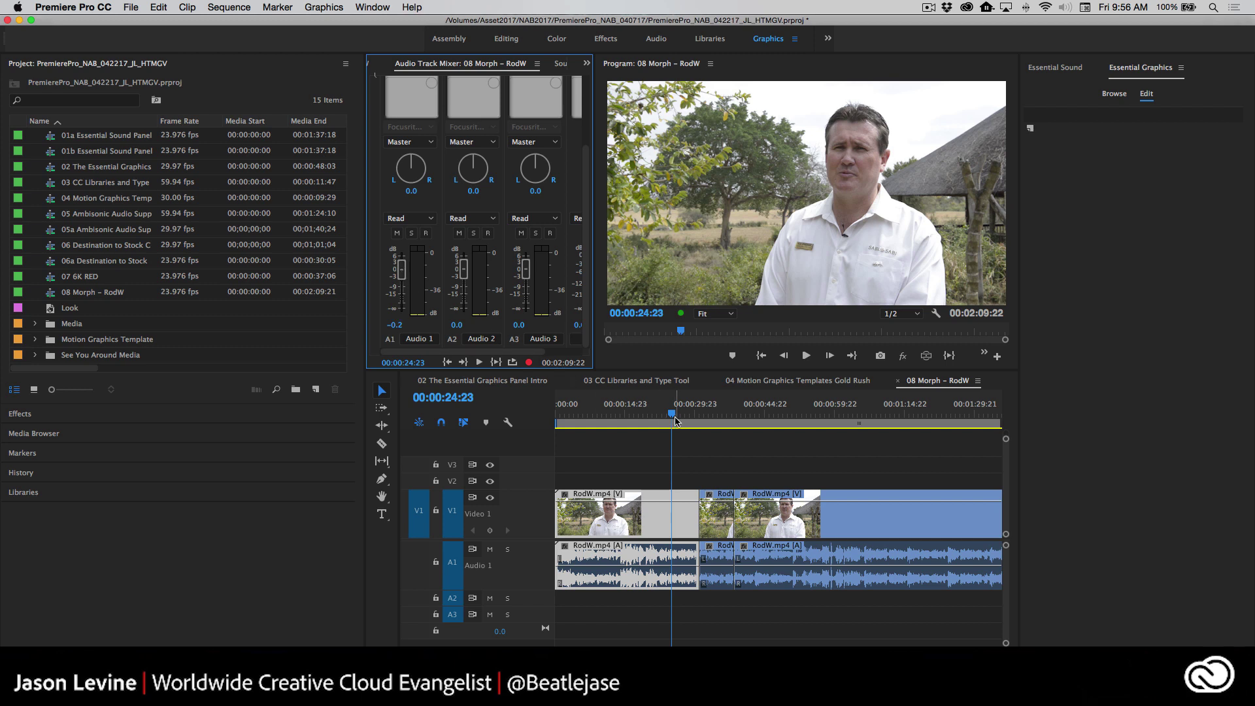
key("space")
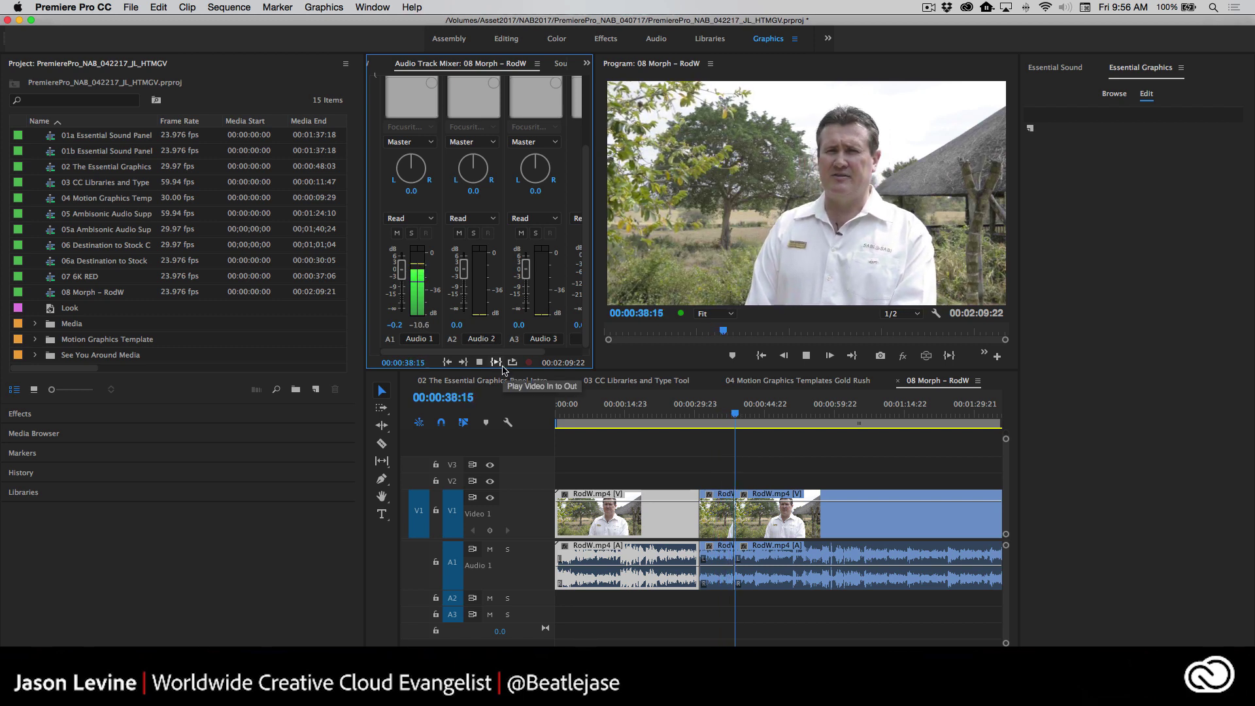
key("space")
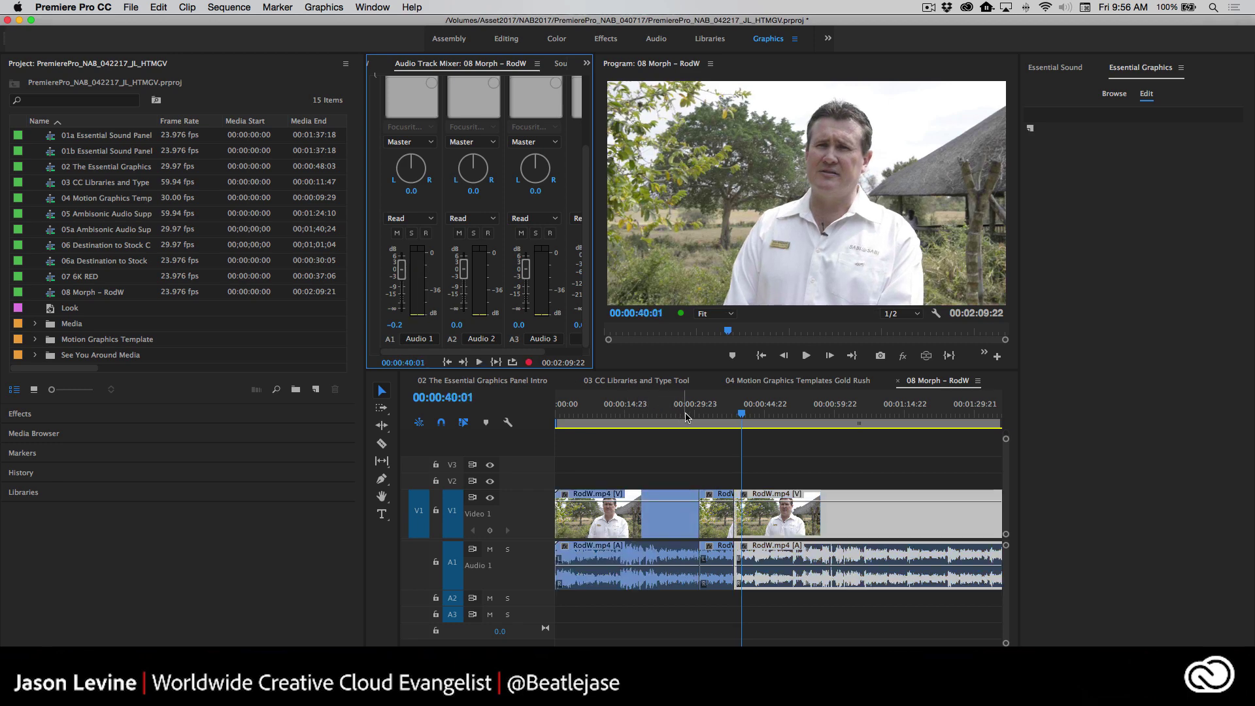
- Replay from 00:00:29 and the short middle clip near 00:00:39, then select all clips
left_click(687, 416)
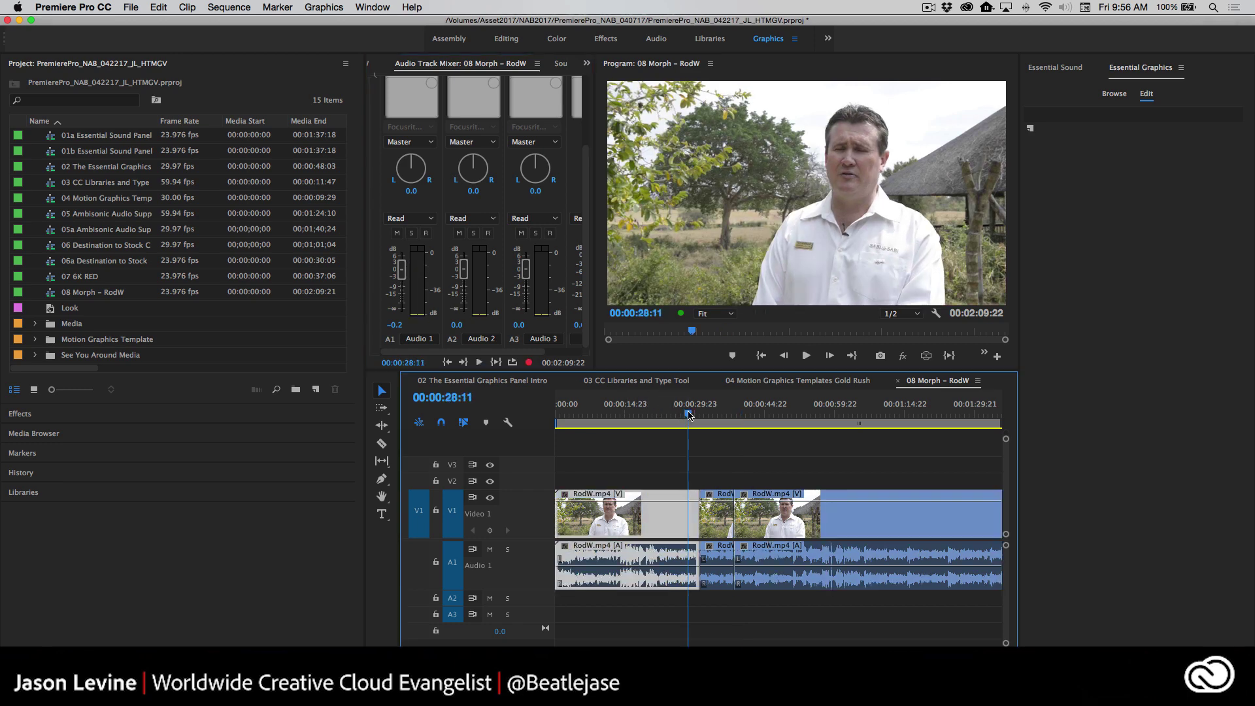
key("space")
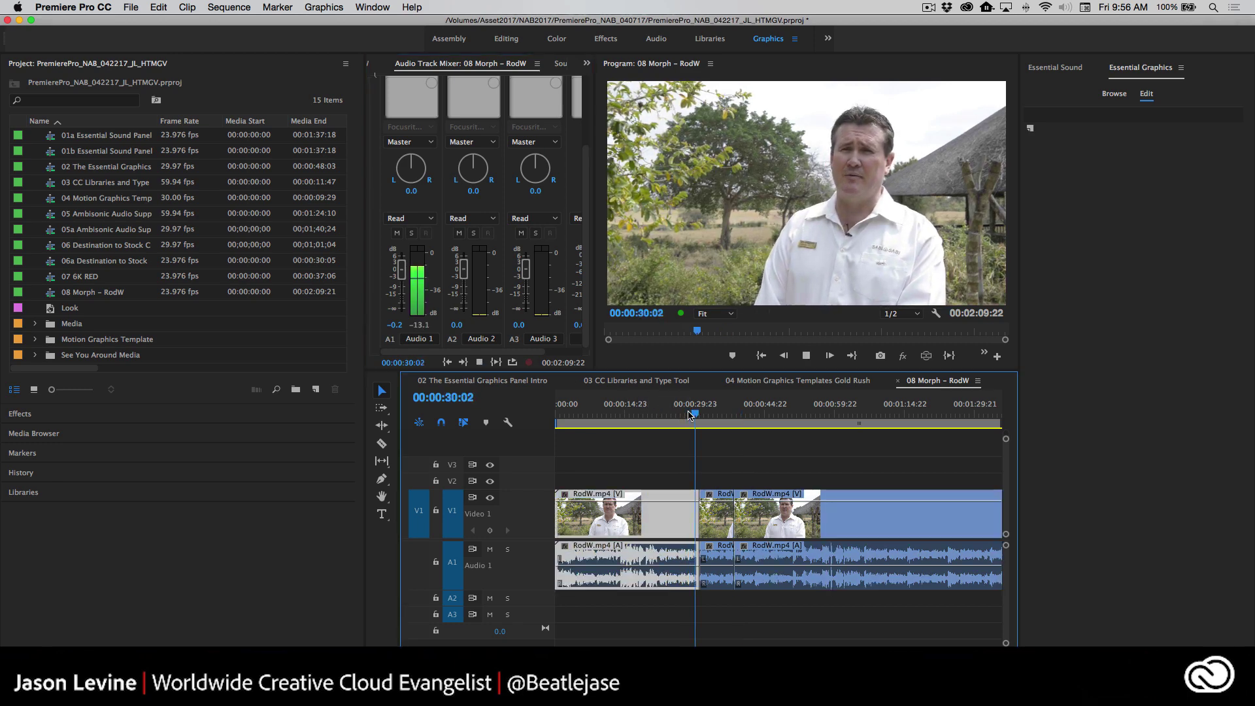
key("space")
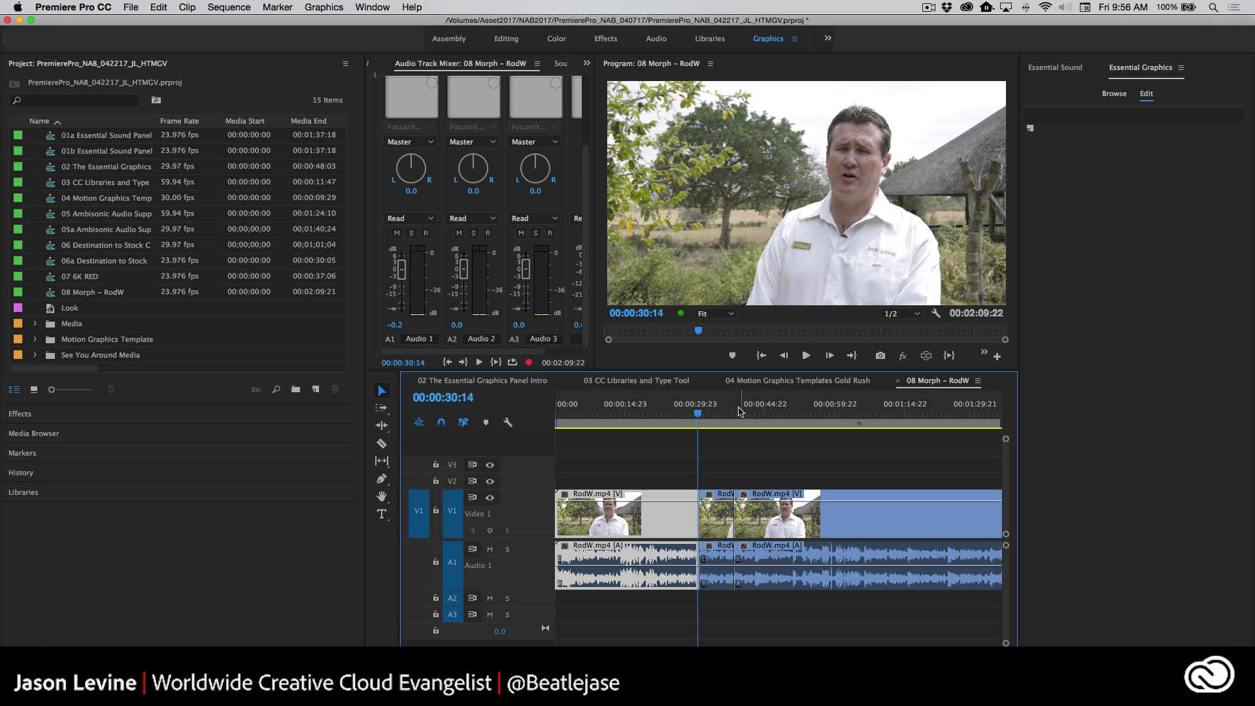
left_click(739, 410)
key("space")
key("space")
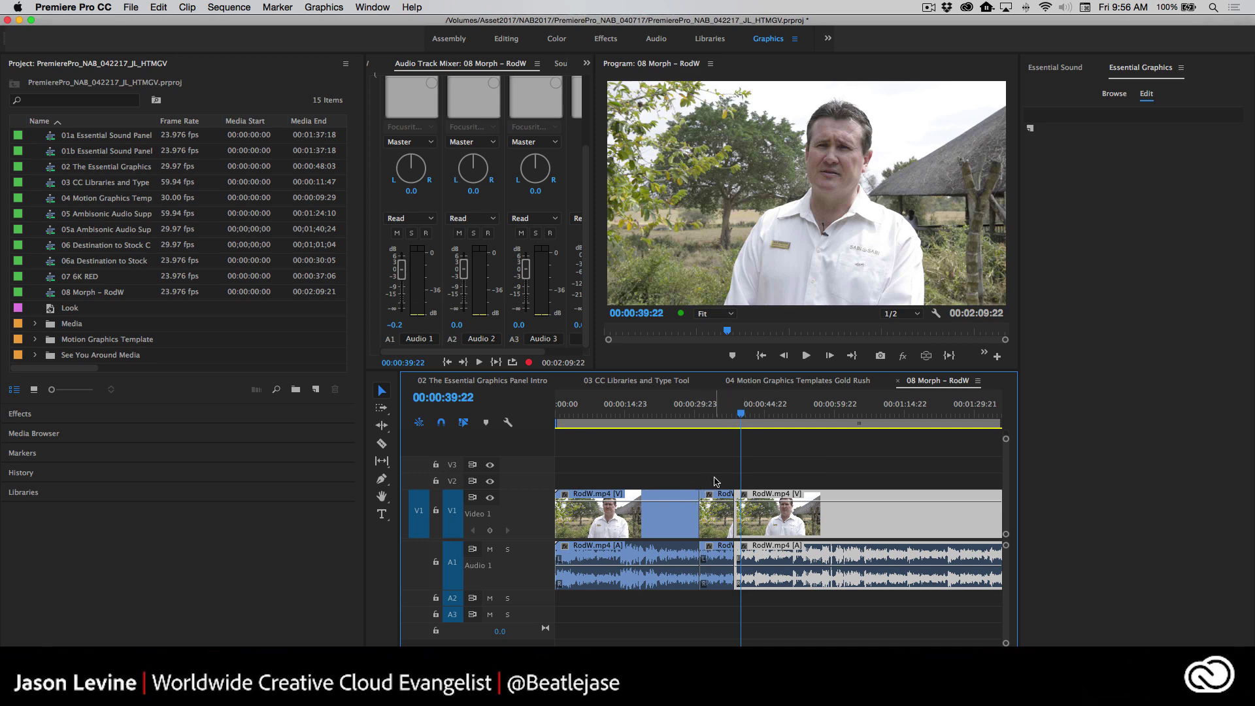
key("super+a")
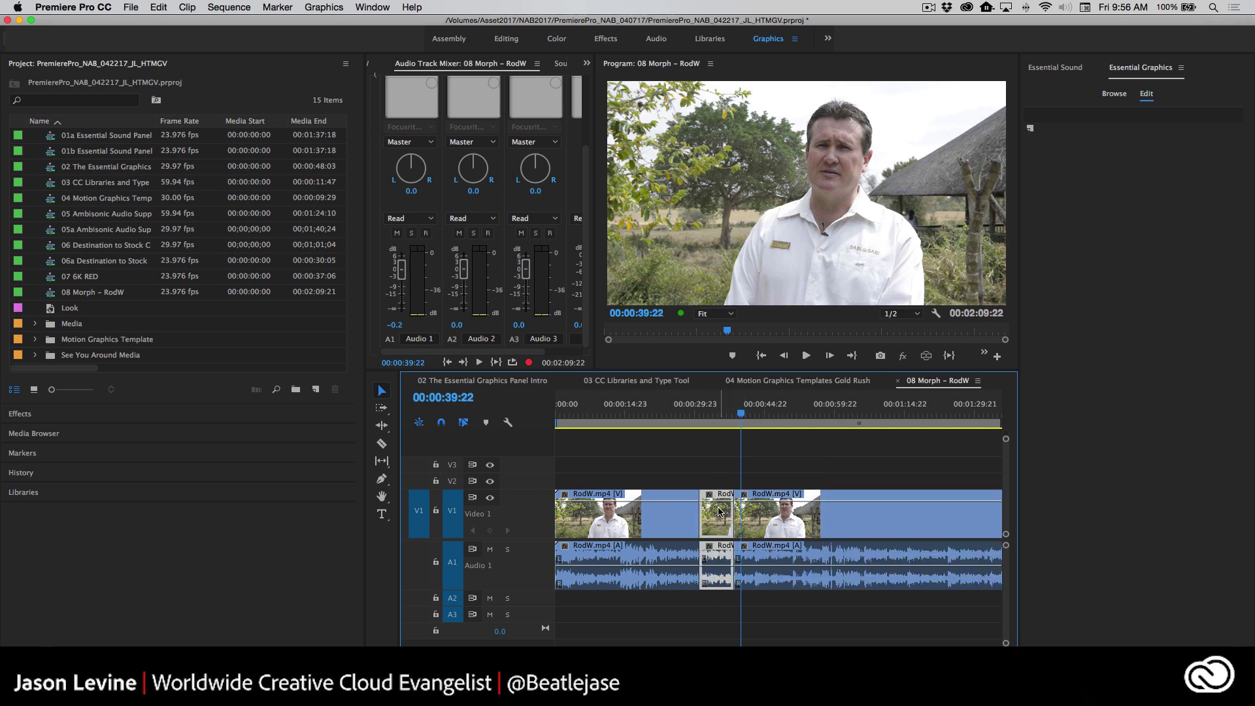
- Ripple Delete the short middle RodW clip and play across the new cut
right_click(718, 510)
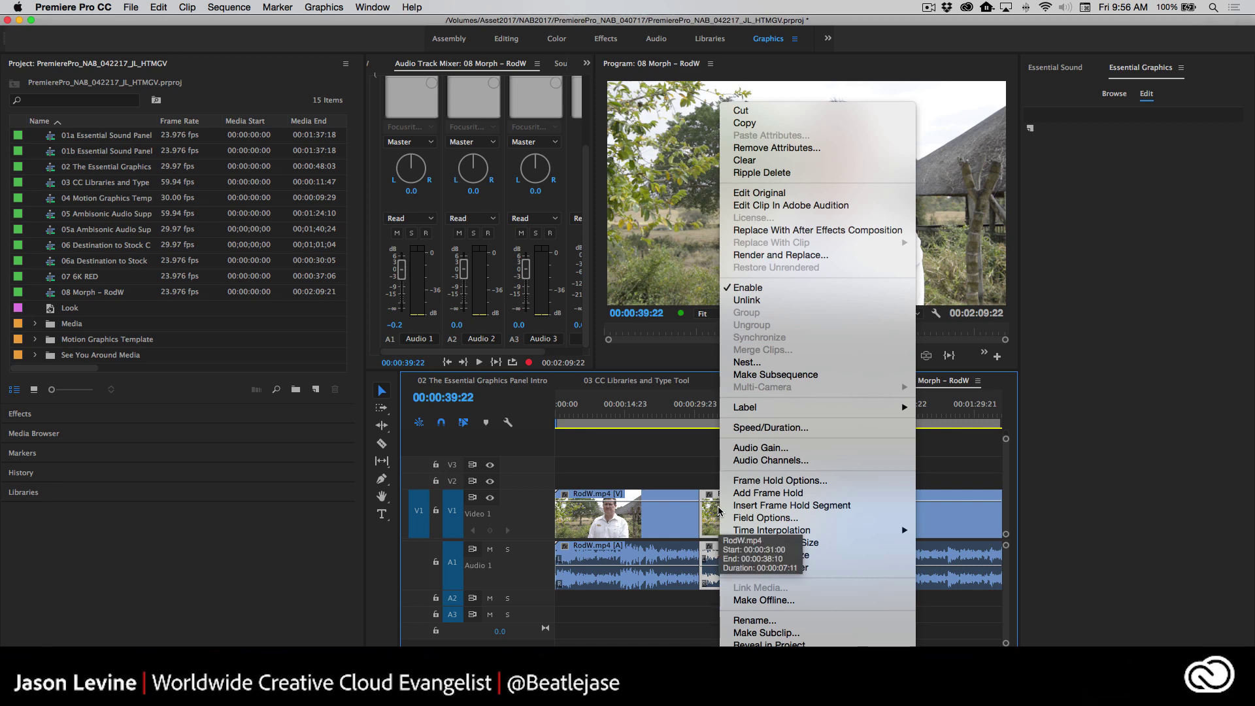
left_click(797, 173)
left_click_drag(694, 410, 681, 411)
key("space")
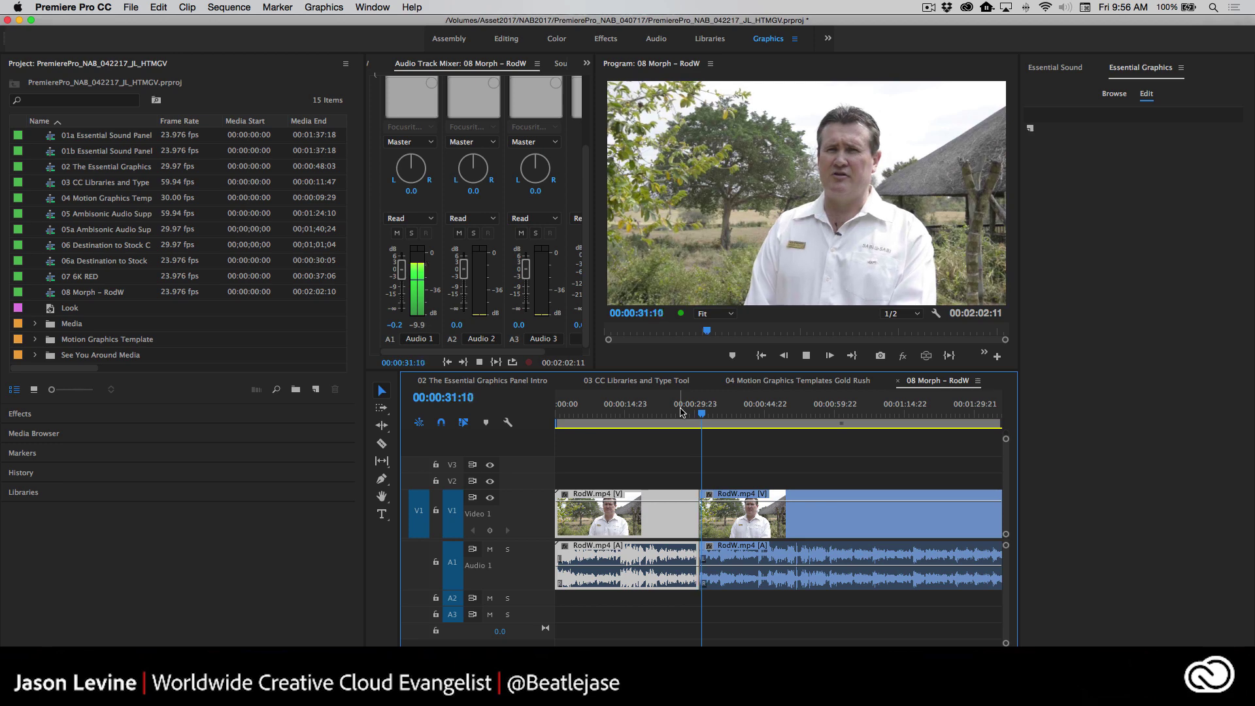
- Replay the jump cut from 00:00:27:18 and park the playhead at the second clip's start
left_click(684, 413)
key("space")
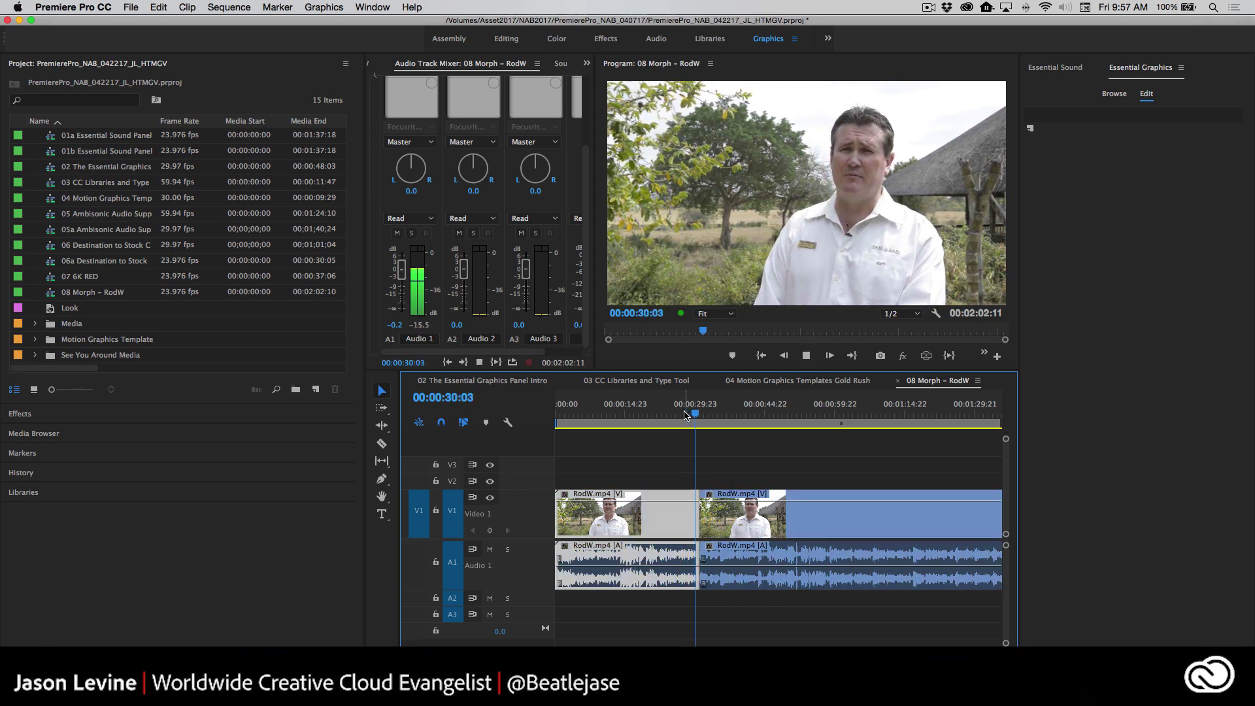
key("space")
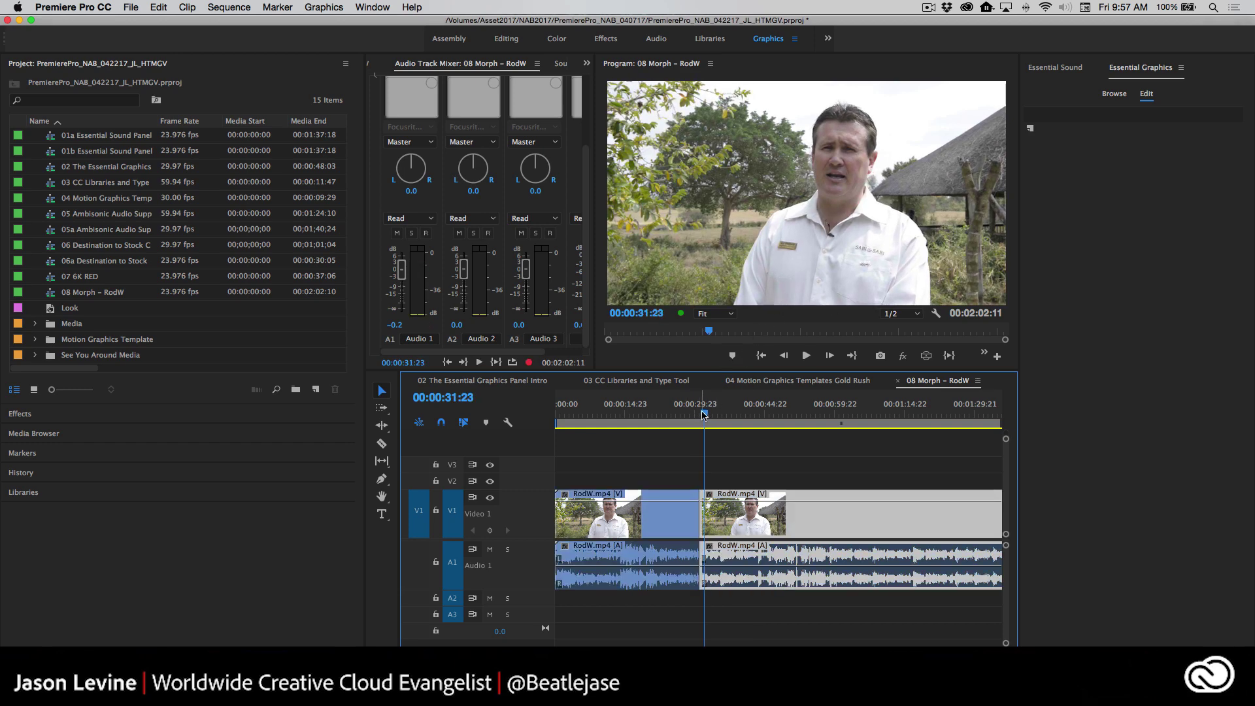
left_click(699, 413)
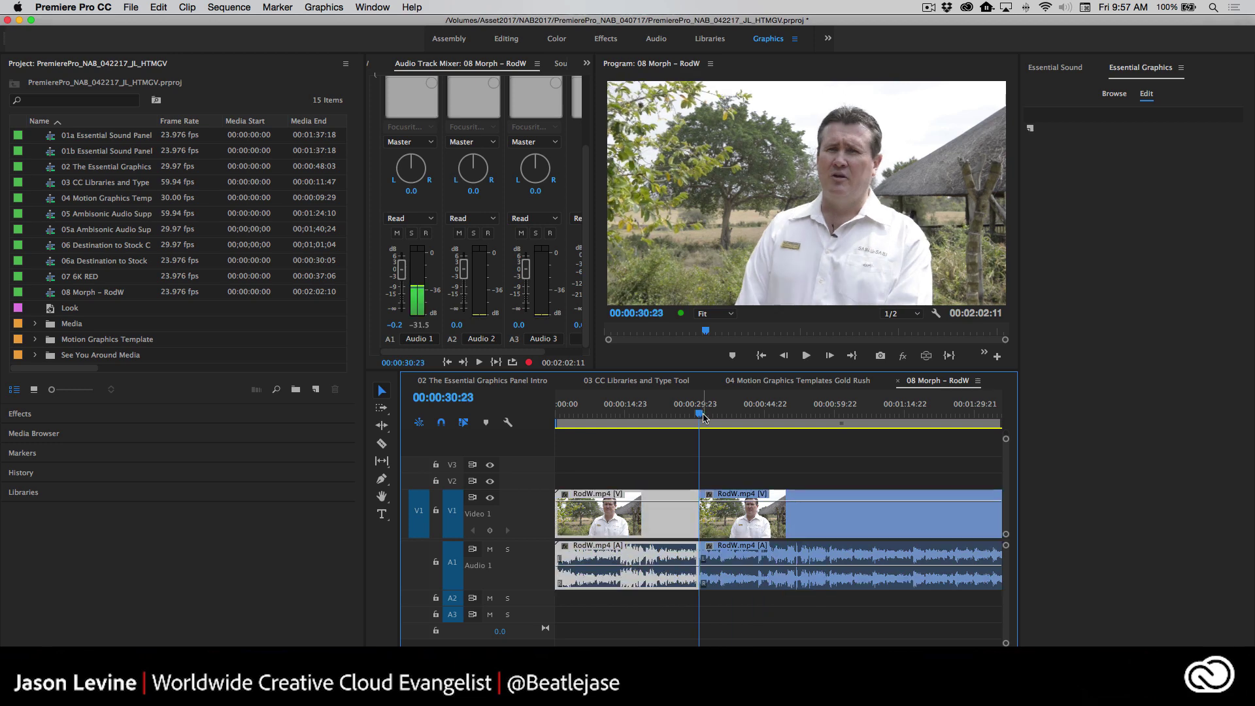
scroll(845, 230, "down", 2)
scroll(829, 260, "up", 1)
scroll(828, 189, "down", 1)
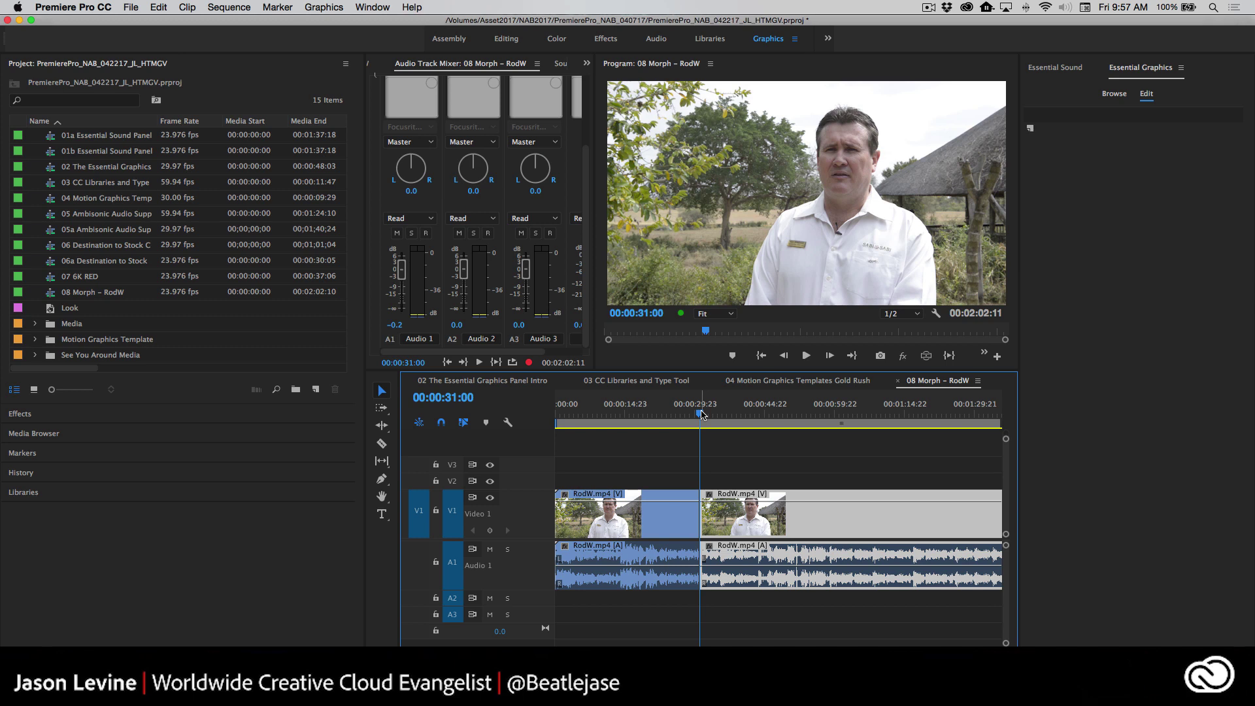
- Apply a Film Dissolve from Video Transitions > Dissolve to the RodW cut and preview it
left_click(91, 419)
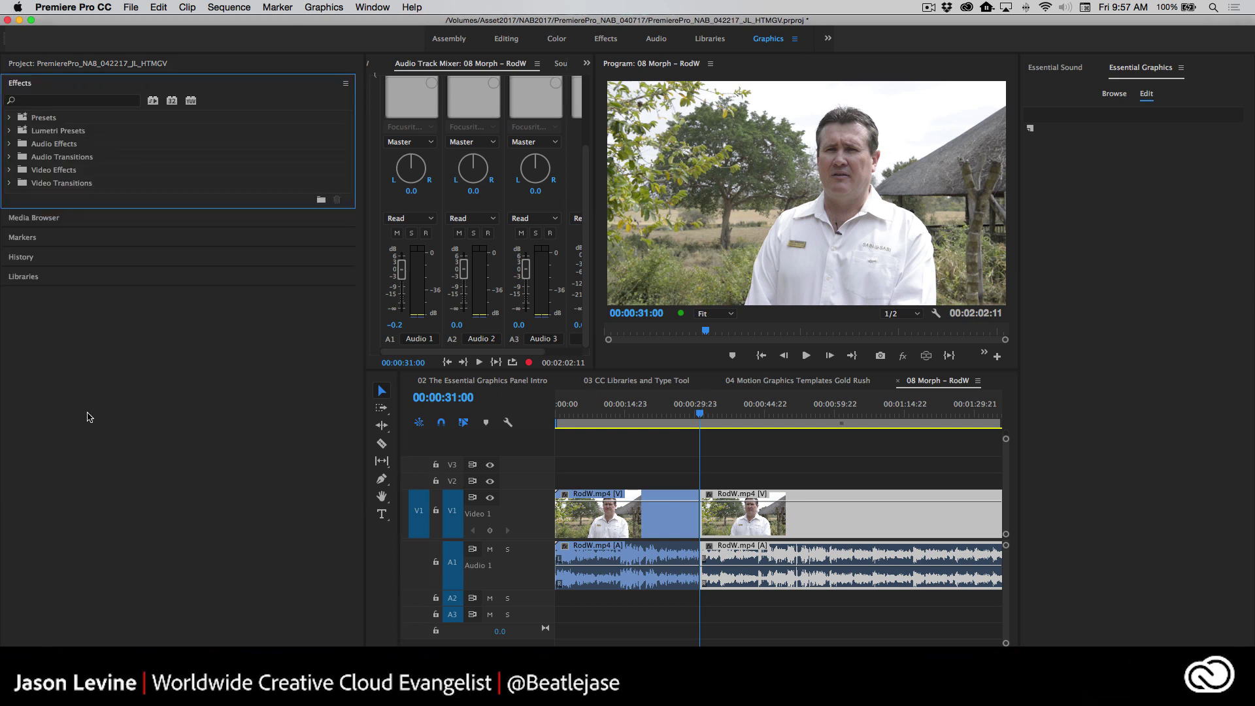
left_click(10, 184)
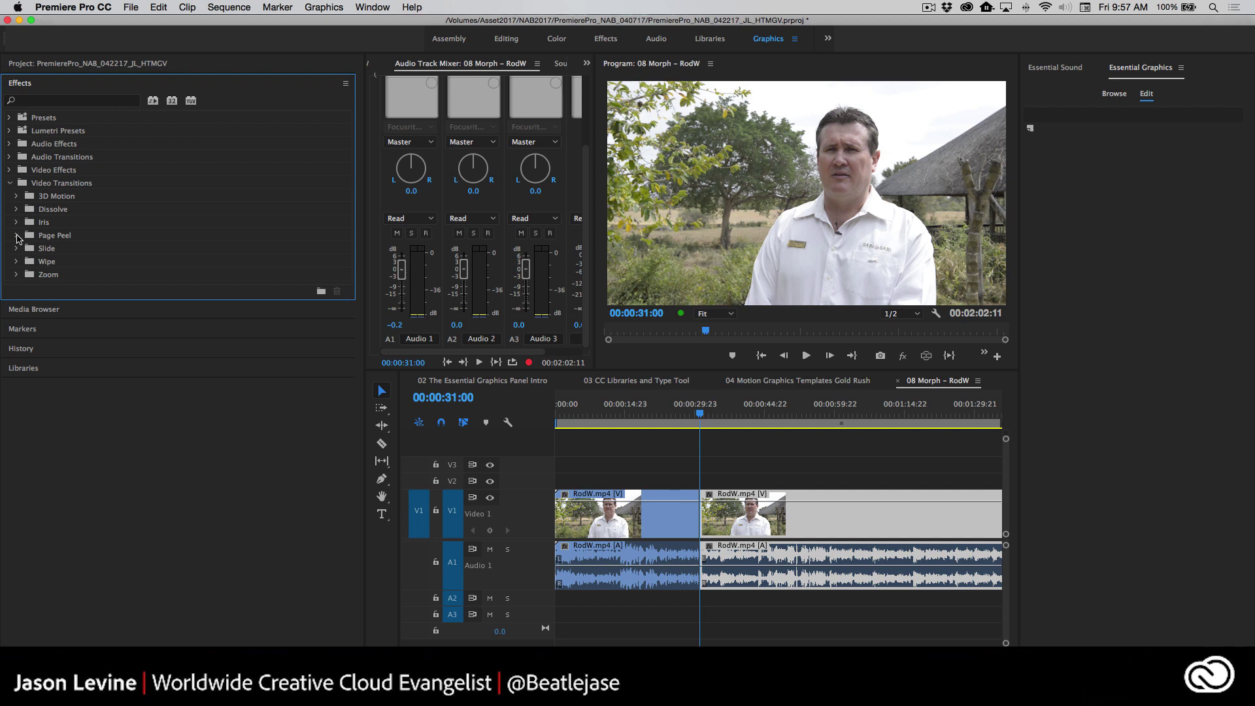
left_click(16, 210)
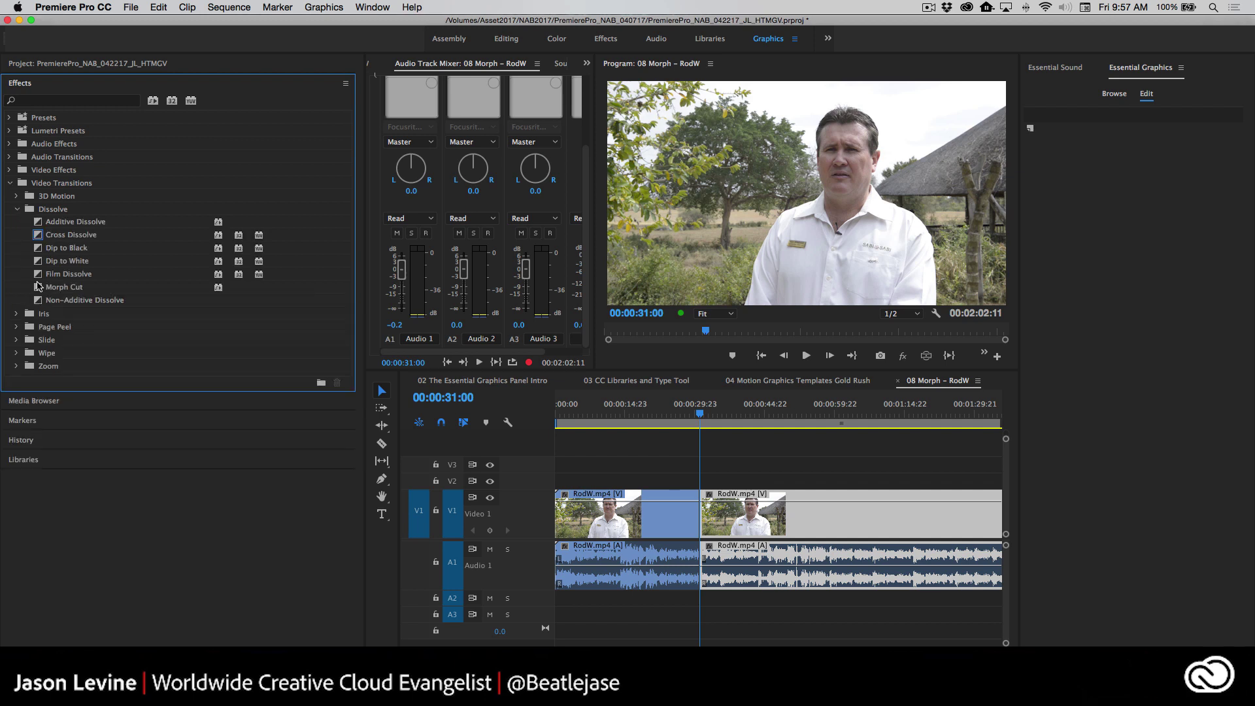
left_click_drag(41, 274, 704, 529)
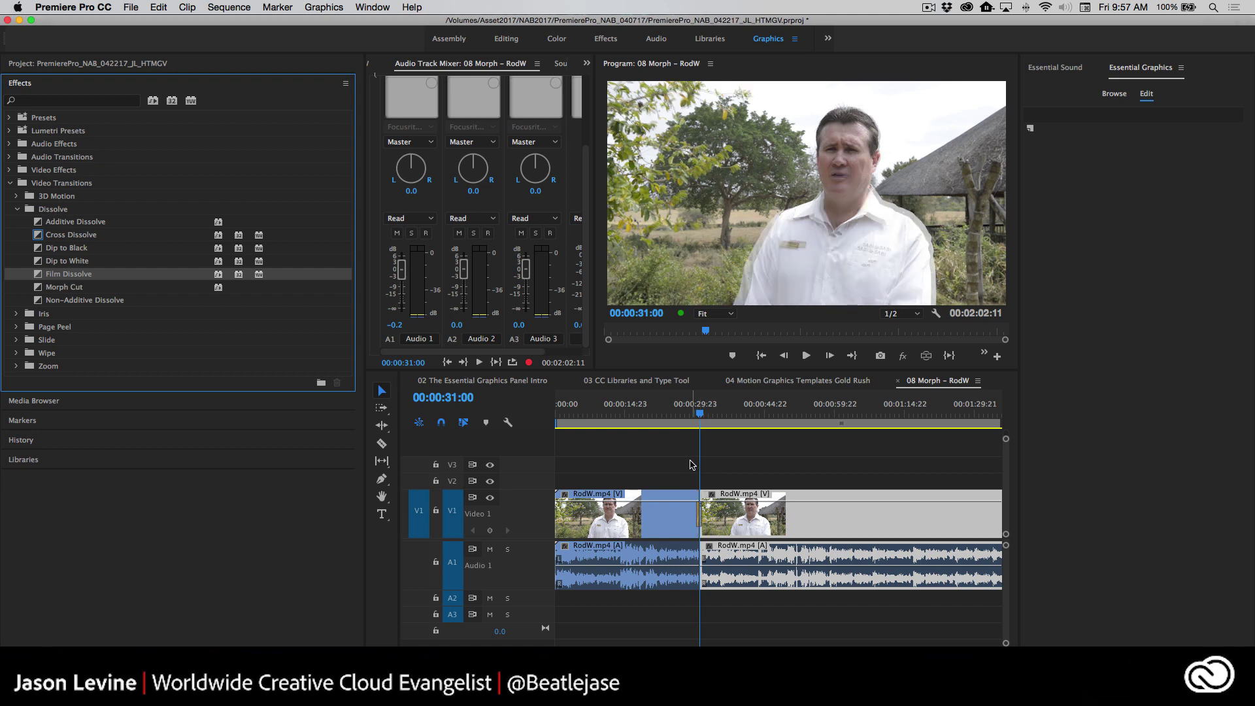
left_click(691, 414)
key("space")
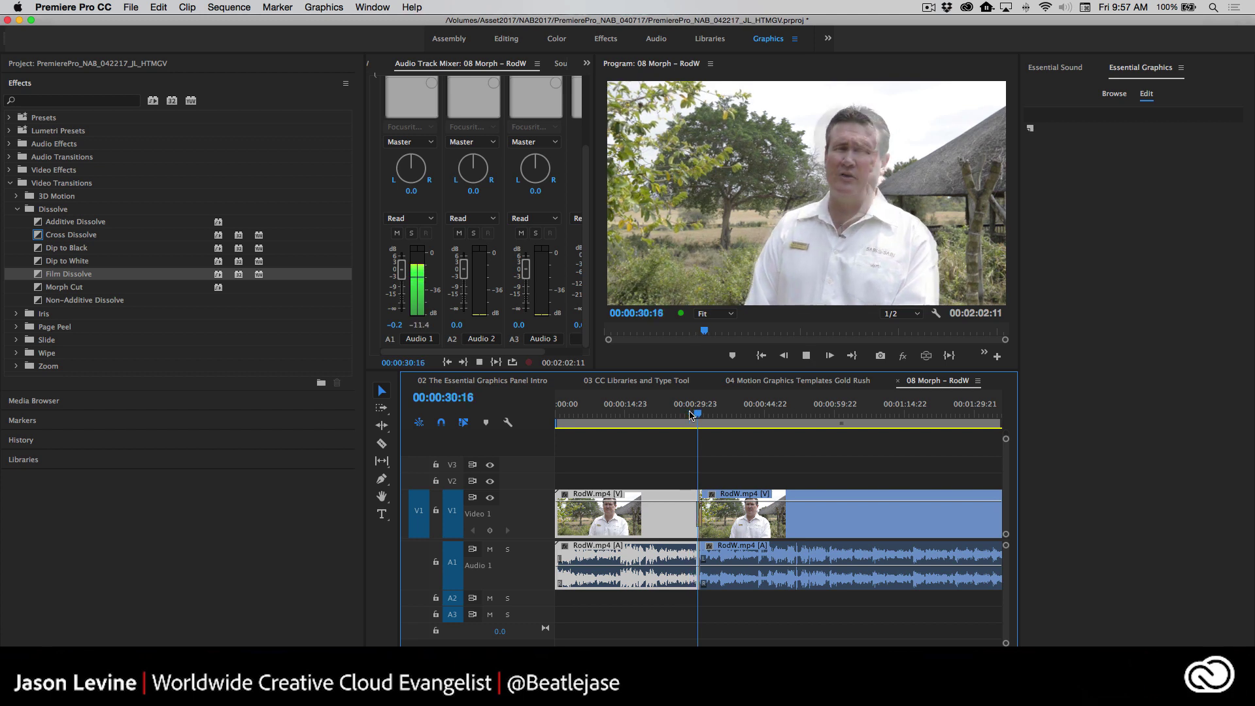
key("space")
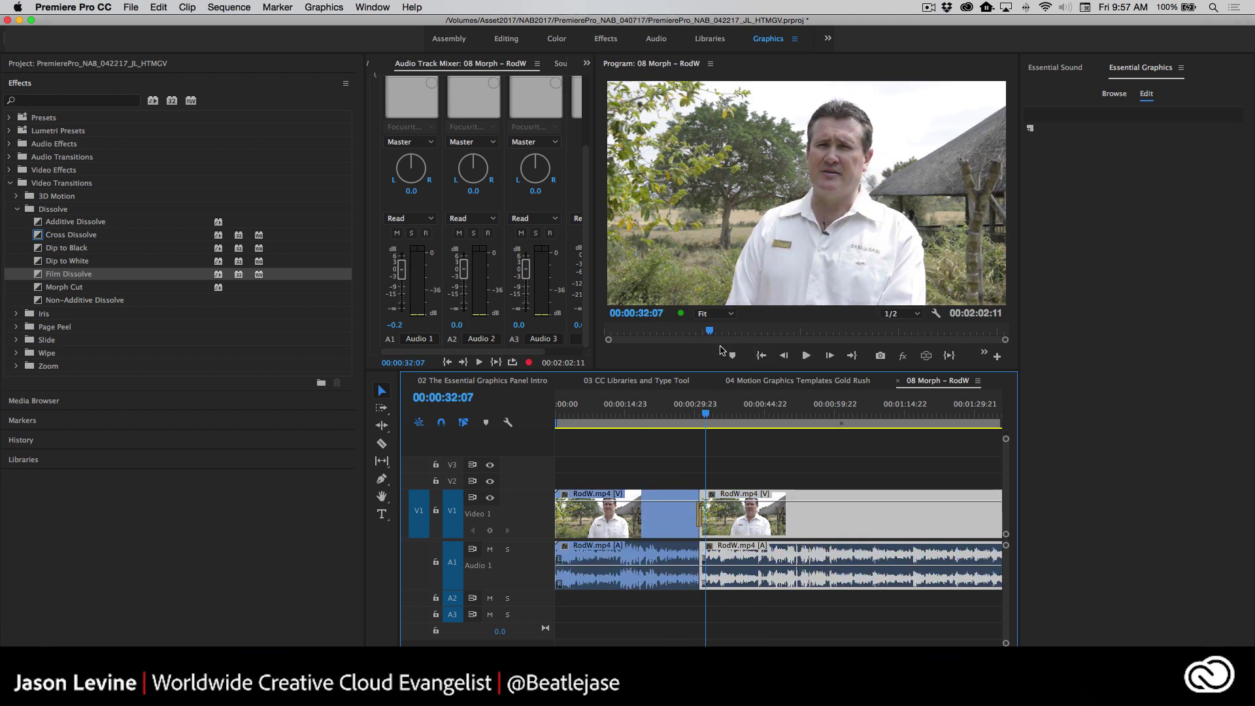
- Shorten the Film Dissolve to a few frames around the cut and review it
scroll(699, 513, "up", 5)
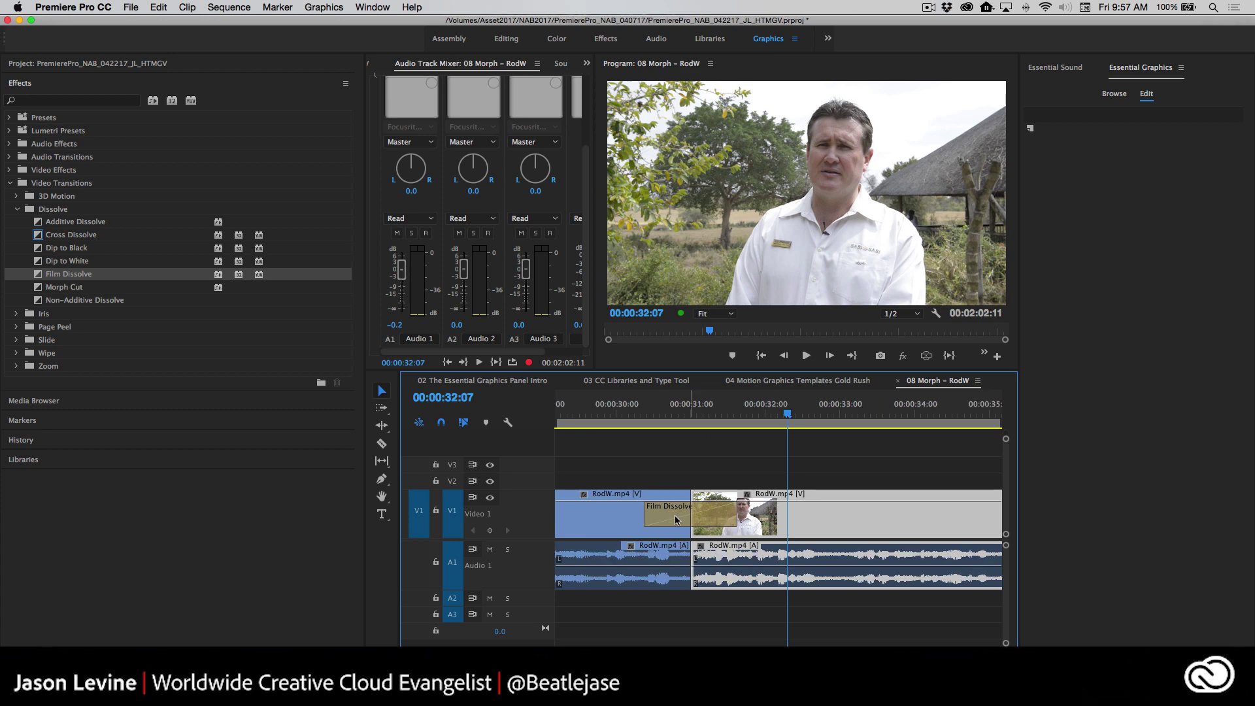
left_click(649, 515)
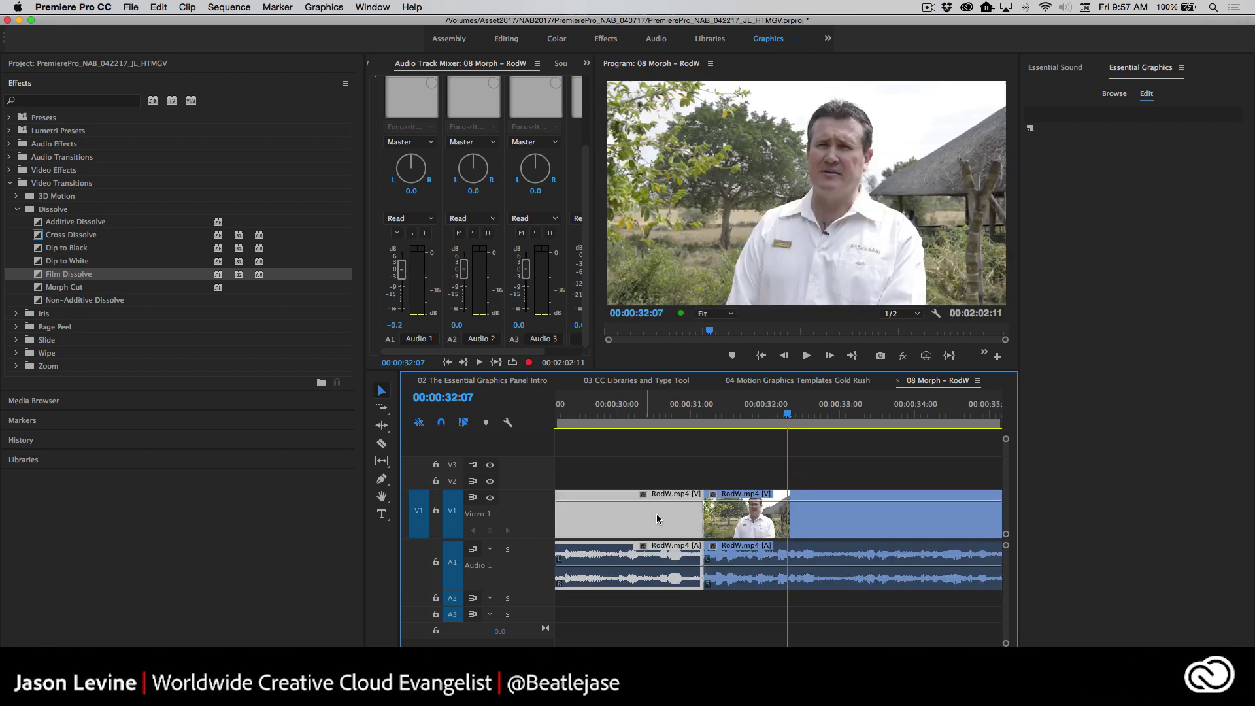
left_click_drag(647, 515, 678, 515)
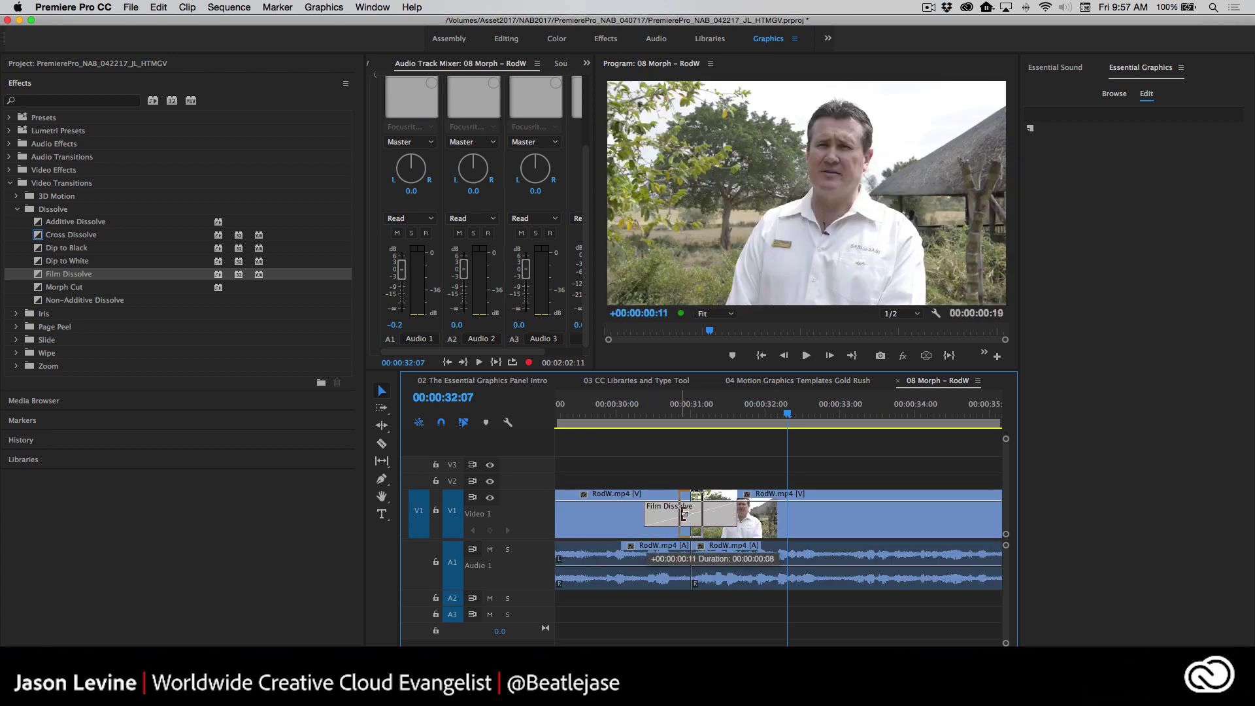
left_click(628, 408)
key("space")
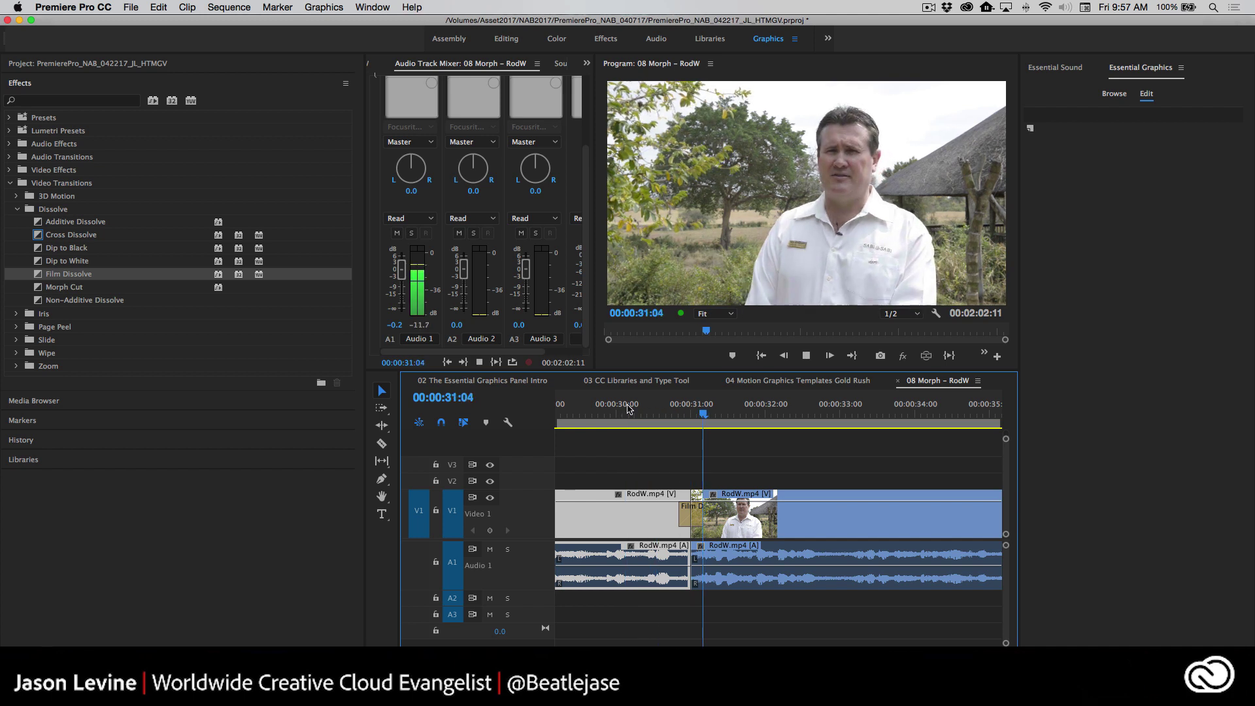
key("space")
key("space")
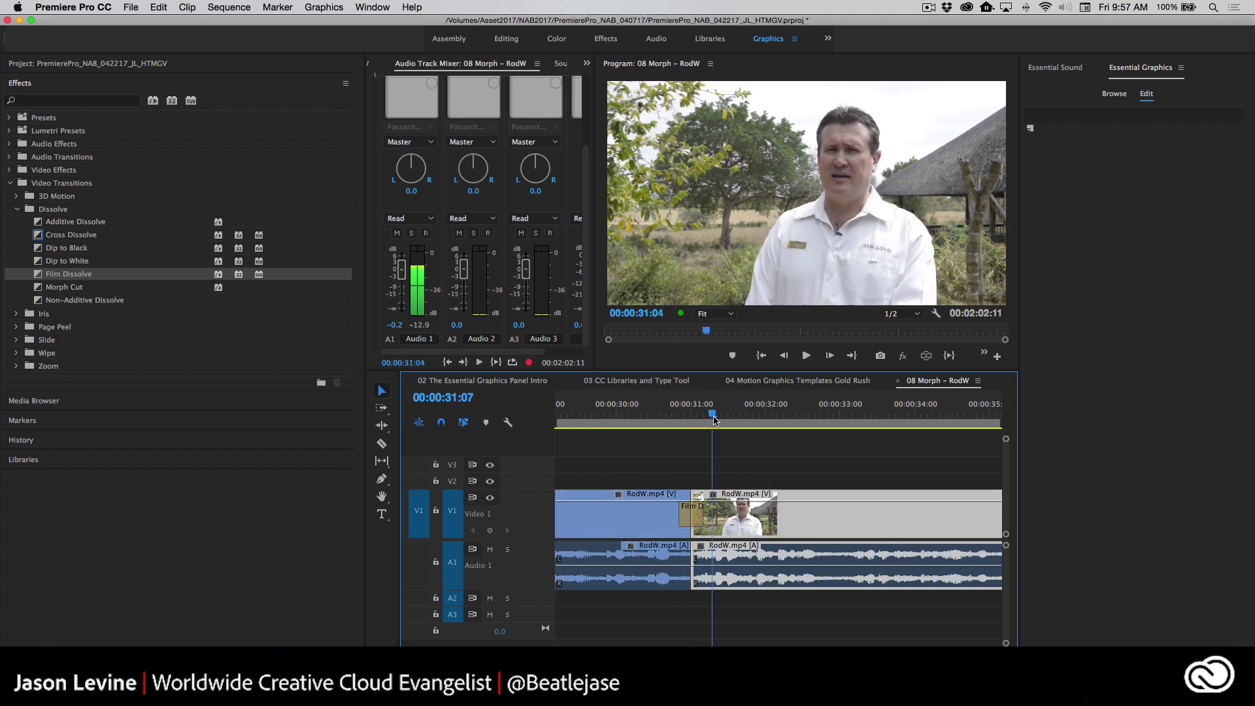
left_click(698, 419)
mouse_move(698, 418)
left_mouse_down()
mouse_move(683, 418)
mouse_move(694, 419)
left_mouse_up()
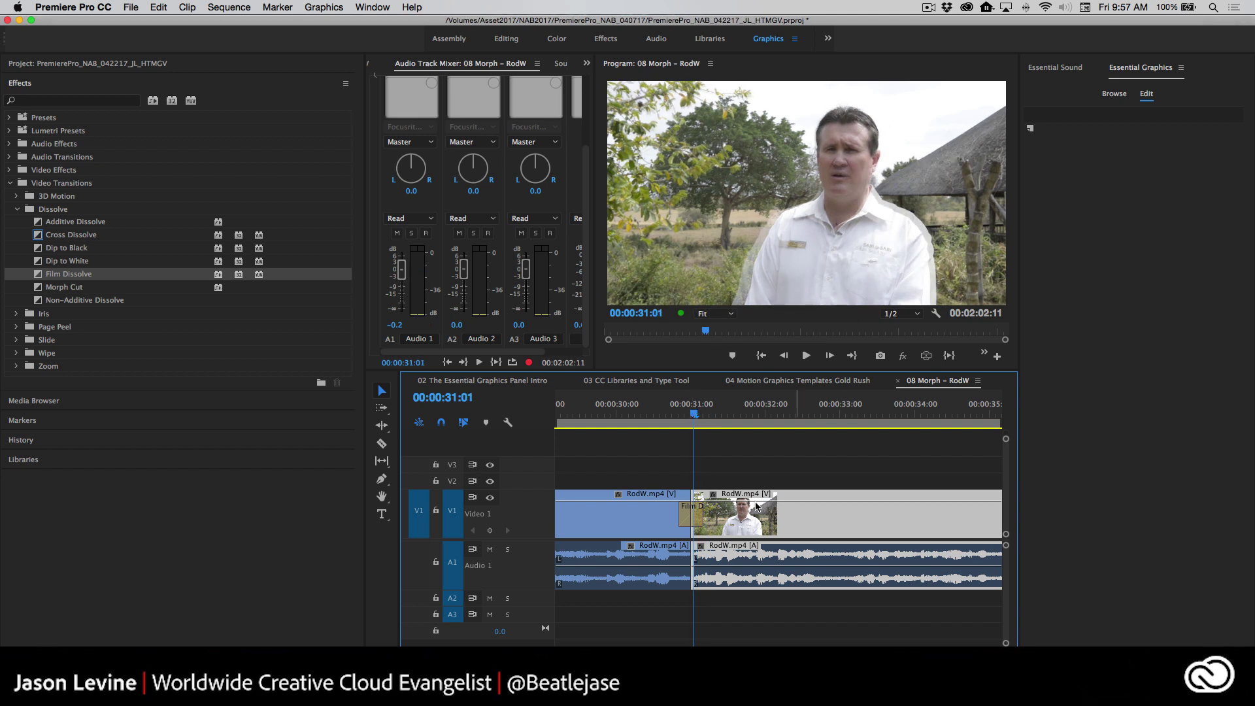
- Delete the Film Dissolve, leaving the playhead parked at the cut
left_click(685, 520)
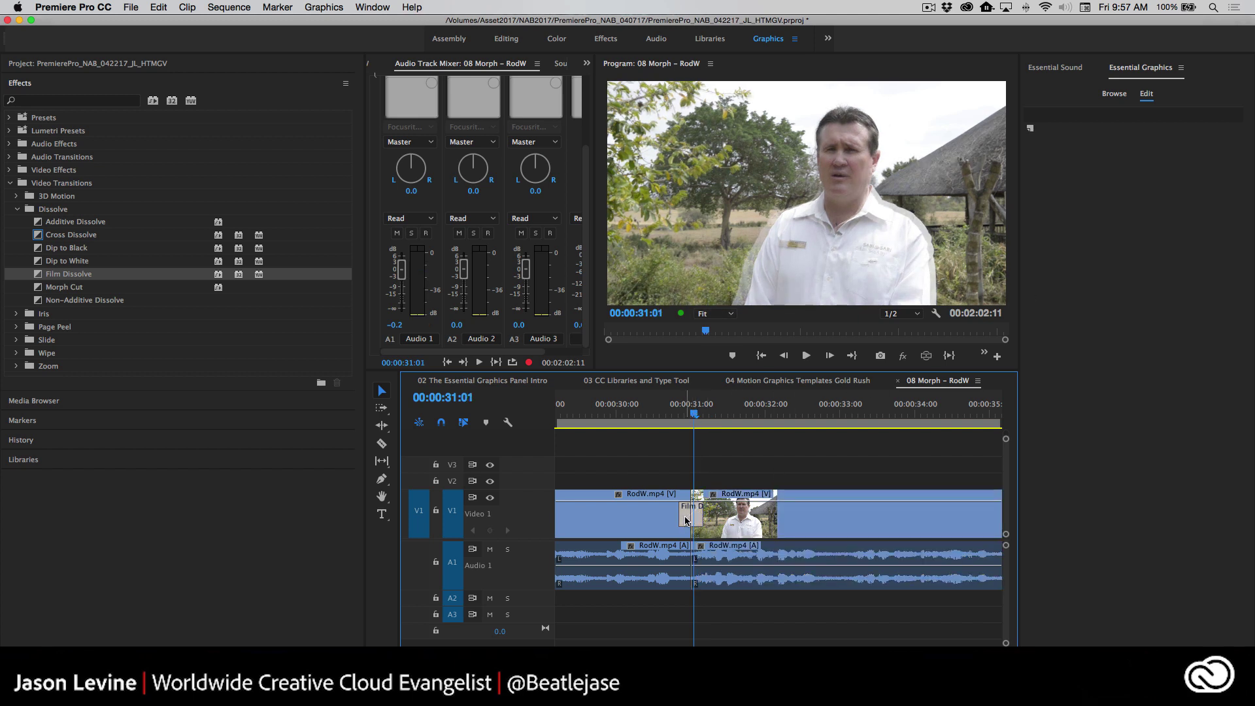
key("Delete")
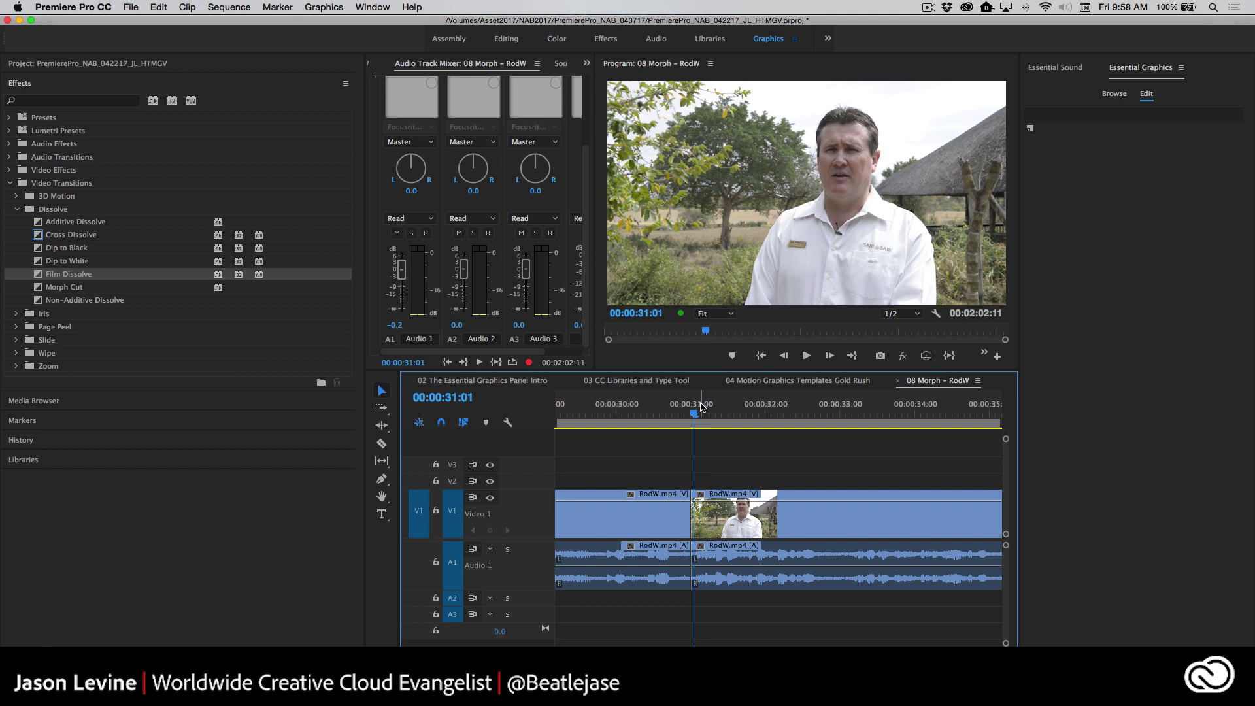
left_click(684, 416)
left_click_drag(685, 415, 674, 415)
- Apply Dip to White at the RodW cut and play it back
left_click_drag(49, 261, 691, 516)
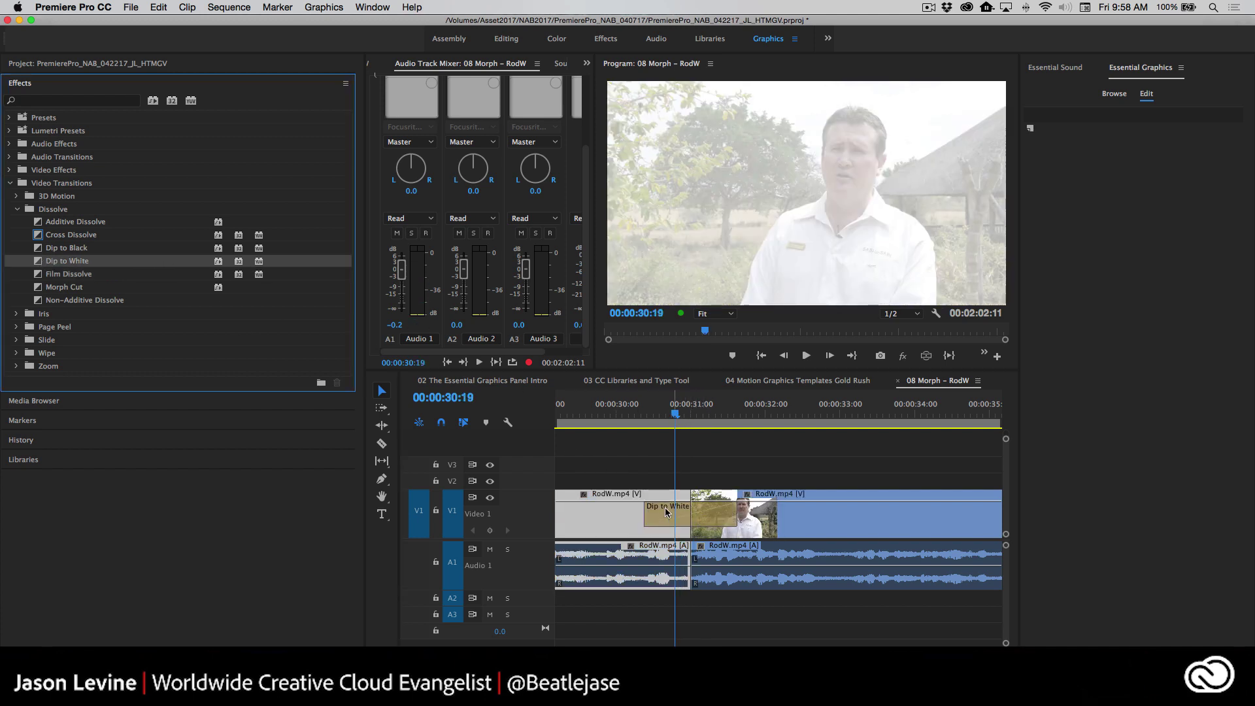
key("super+z")
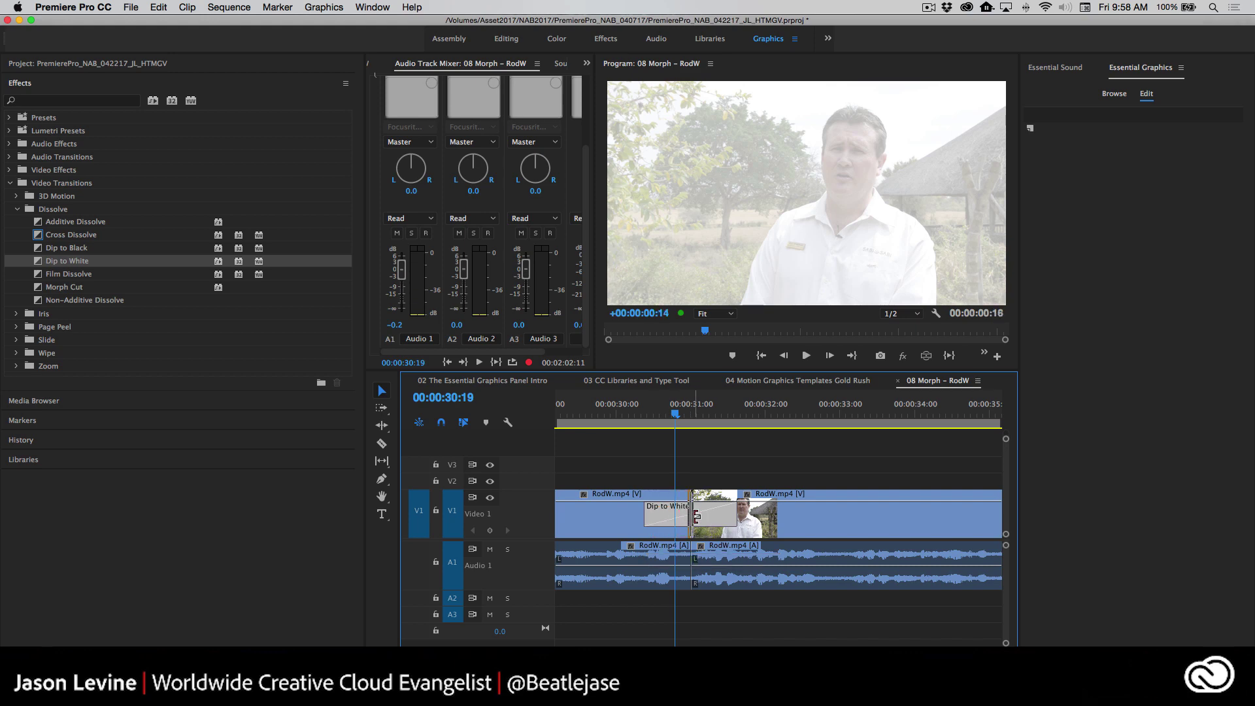
left_click_drag(679, 419, 579, 416)
key("space")
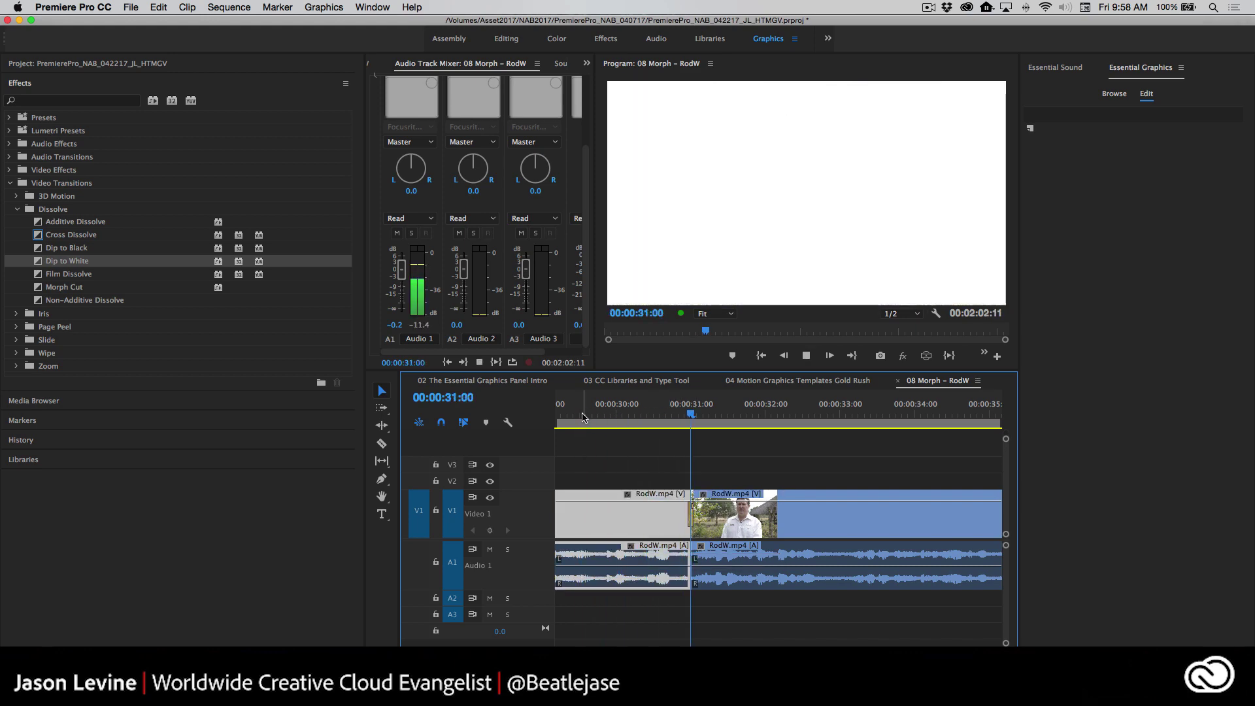
left_click(608, 417)
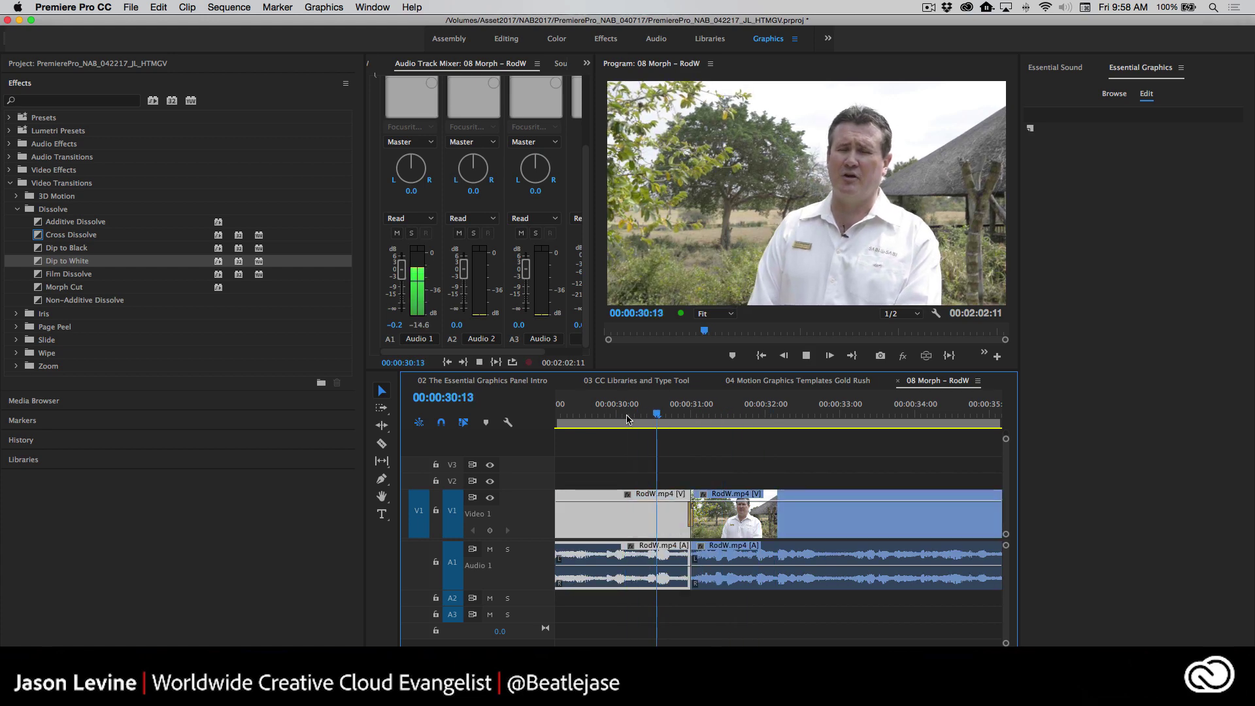
key("space")
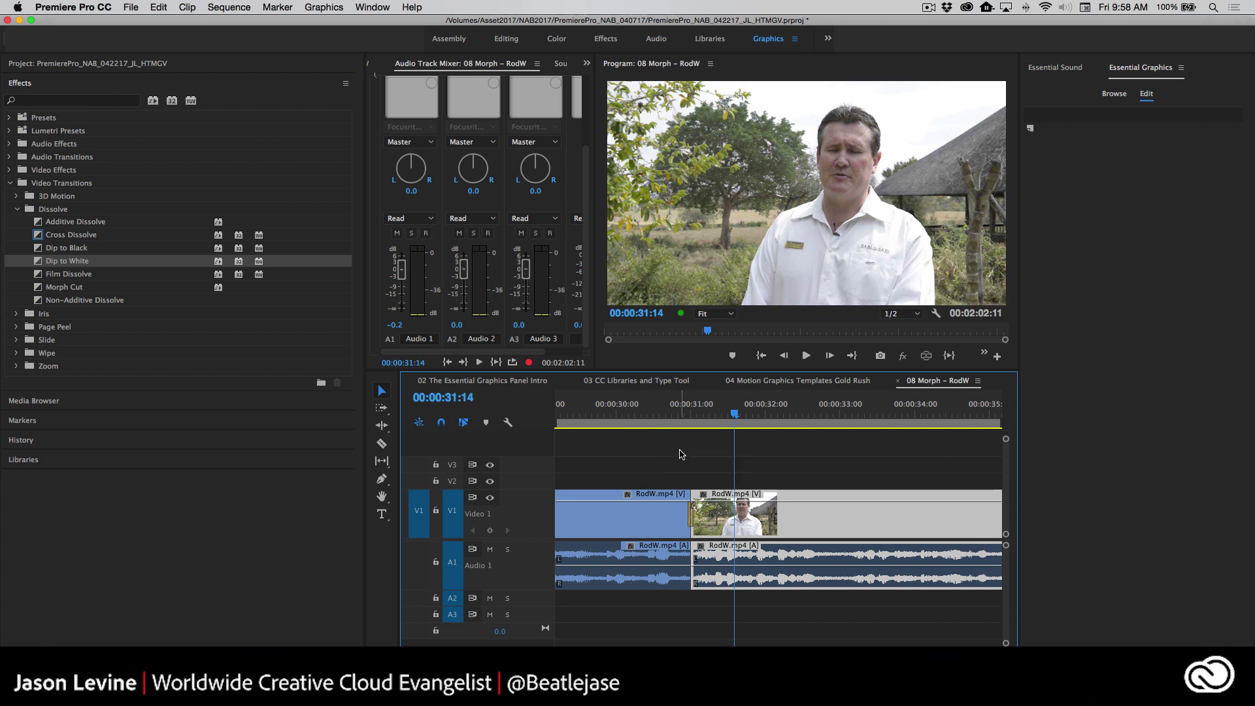
- Zoom the timeline in on the cut and delete the Dip to White transition
key("shift+Left")
key("shift+Left")
key("shift+Left")
key("=")
key("=")
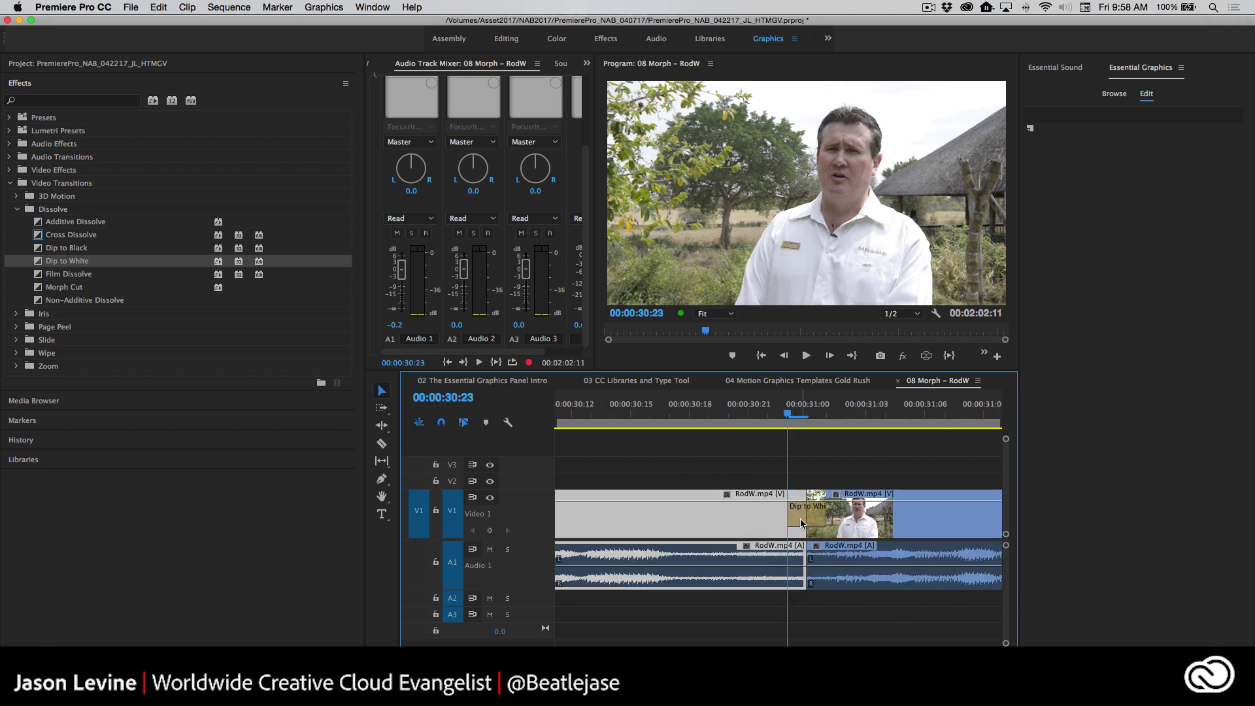
left_click(801, 523)
key("Delete")
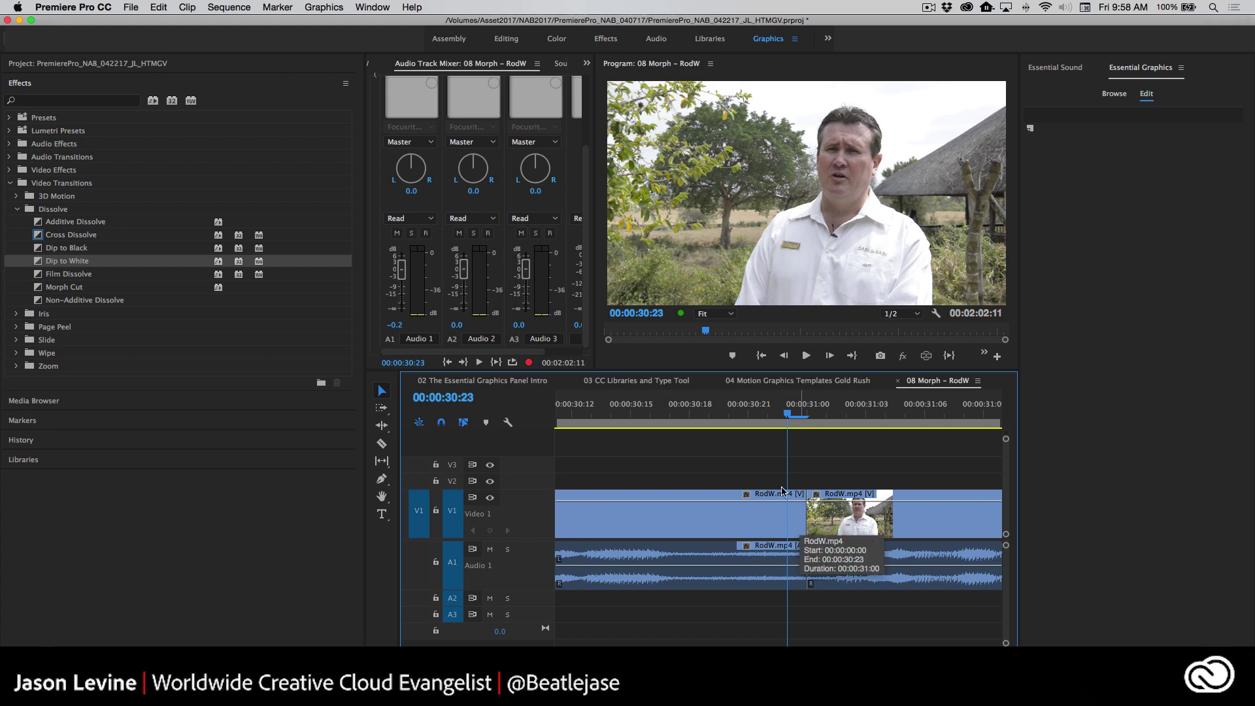
left_click(40, 288)
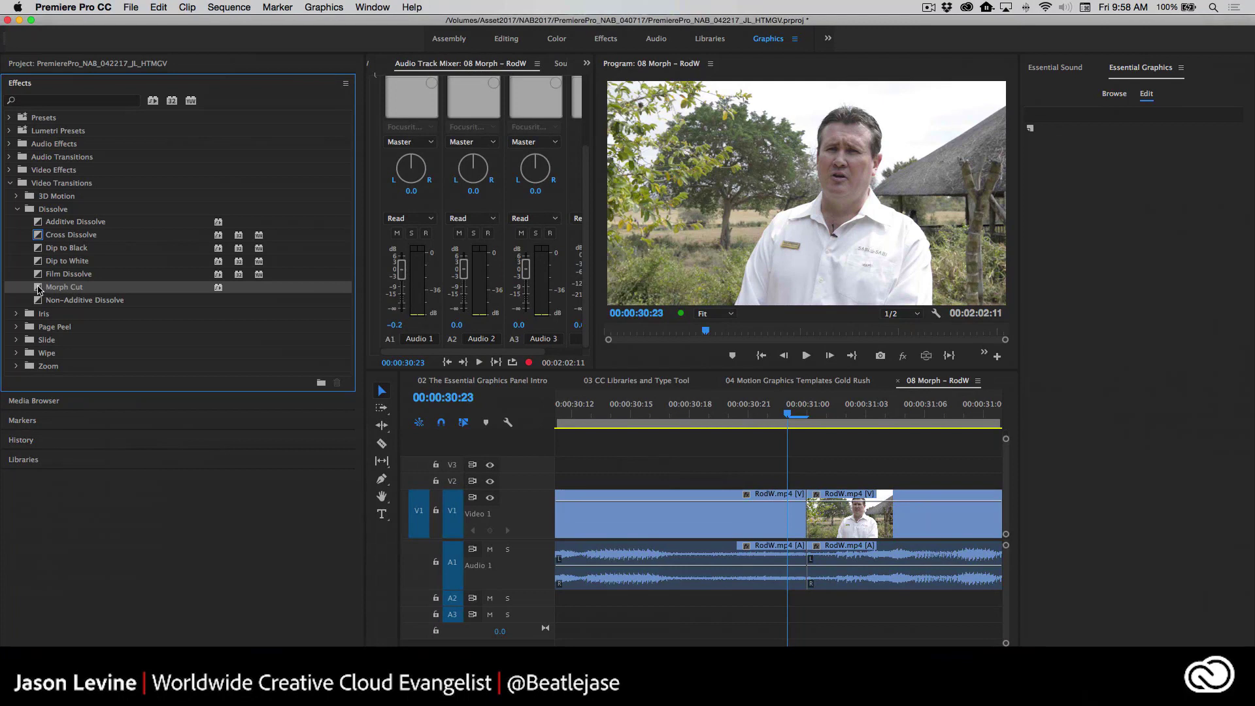
- Apply Morph Cut at the RodW jump cut and set its duration to 00:00:00:09
left_click_drag(39, 288, 807, 509)
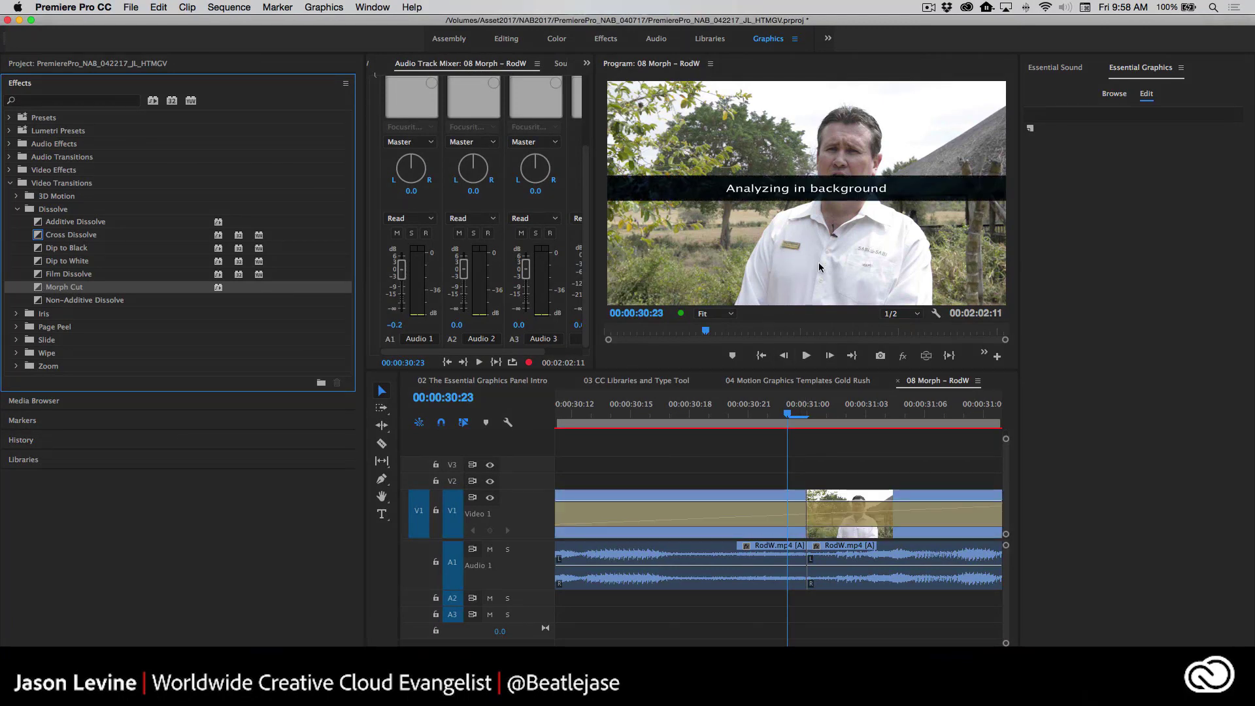
key("minus")
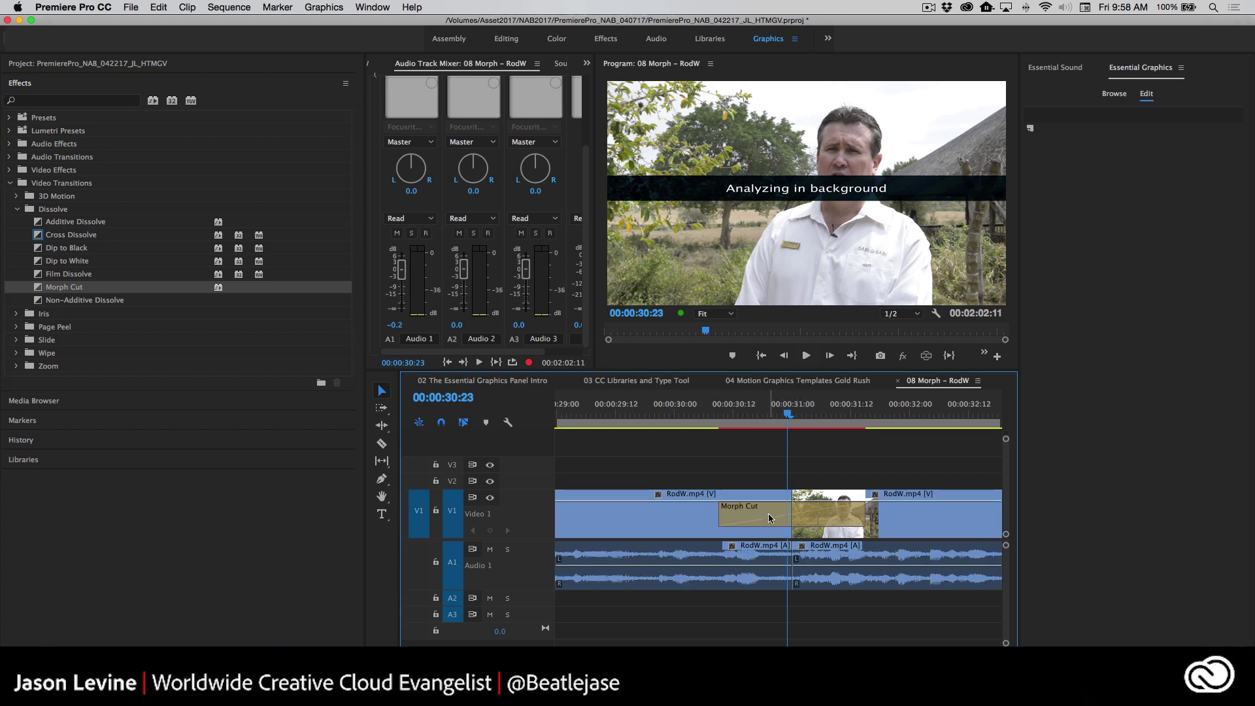
right_click(768, 515)
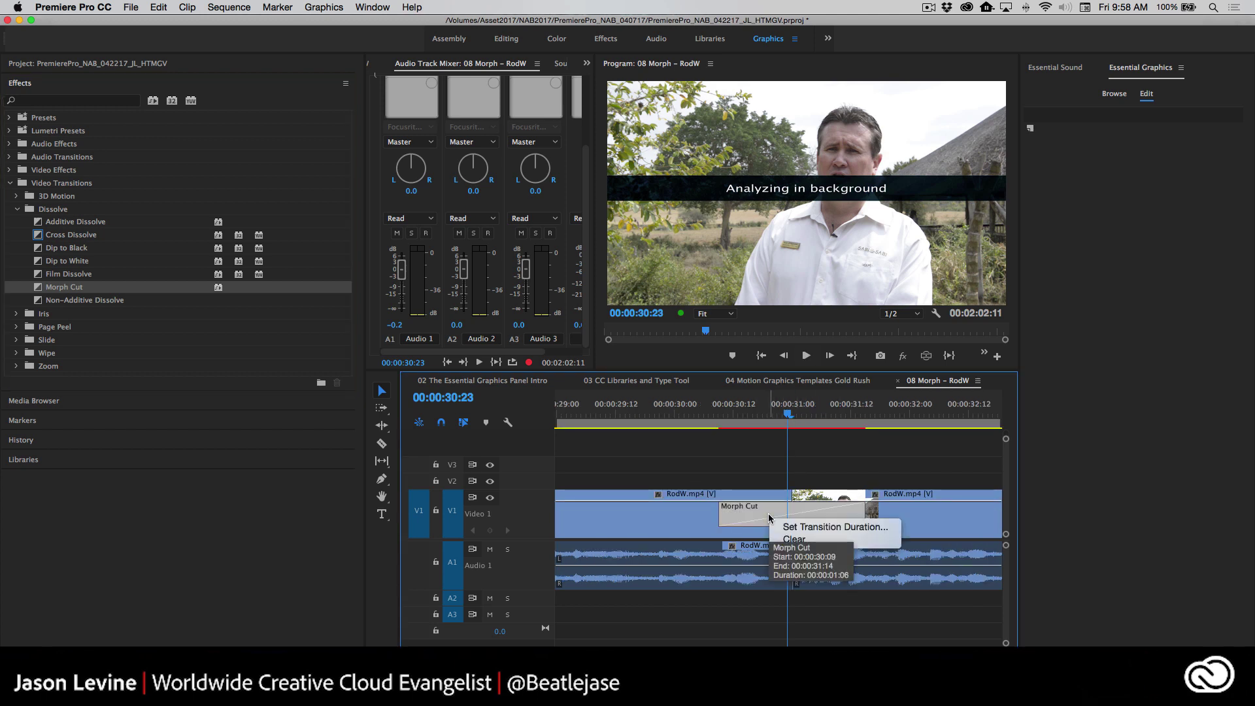
left_click(841, 528)
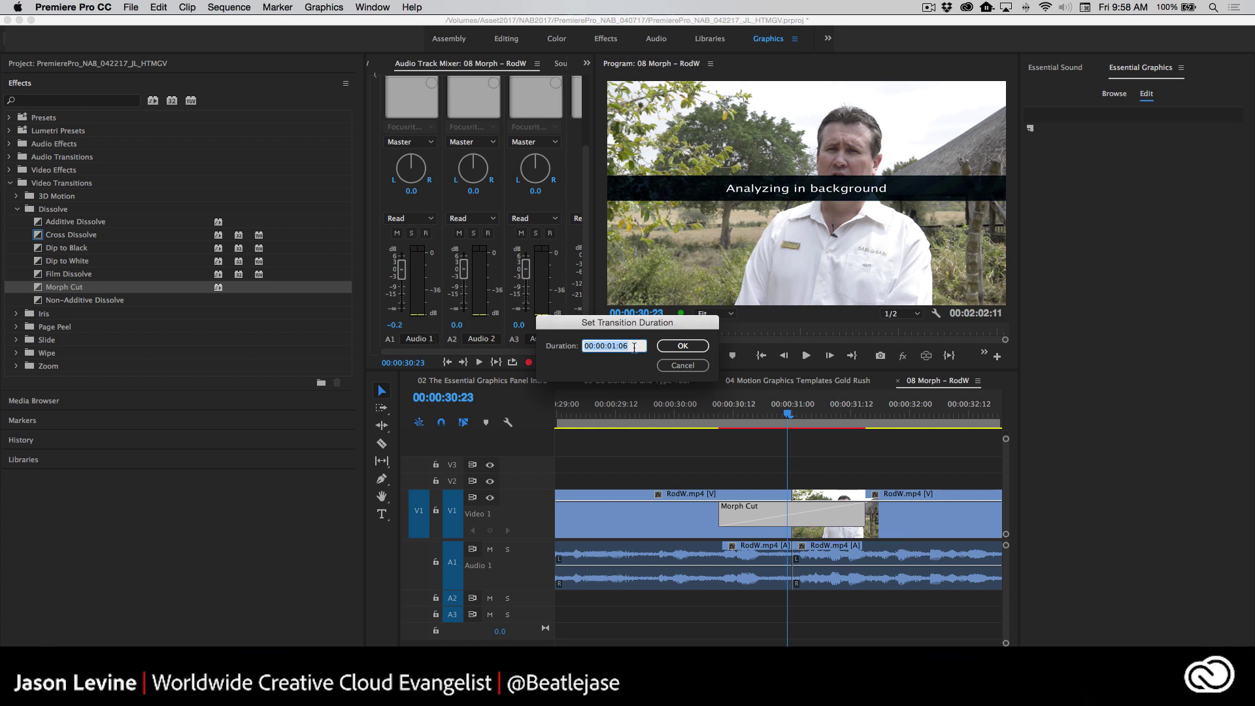
left_click(614, 345)
key("BackSpace")
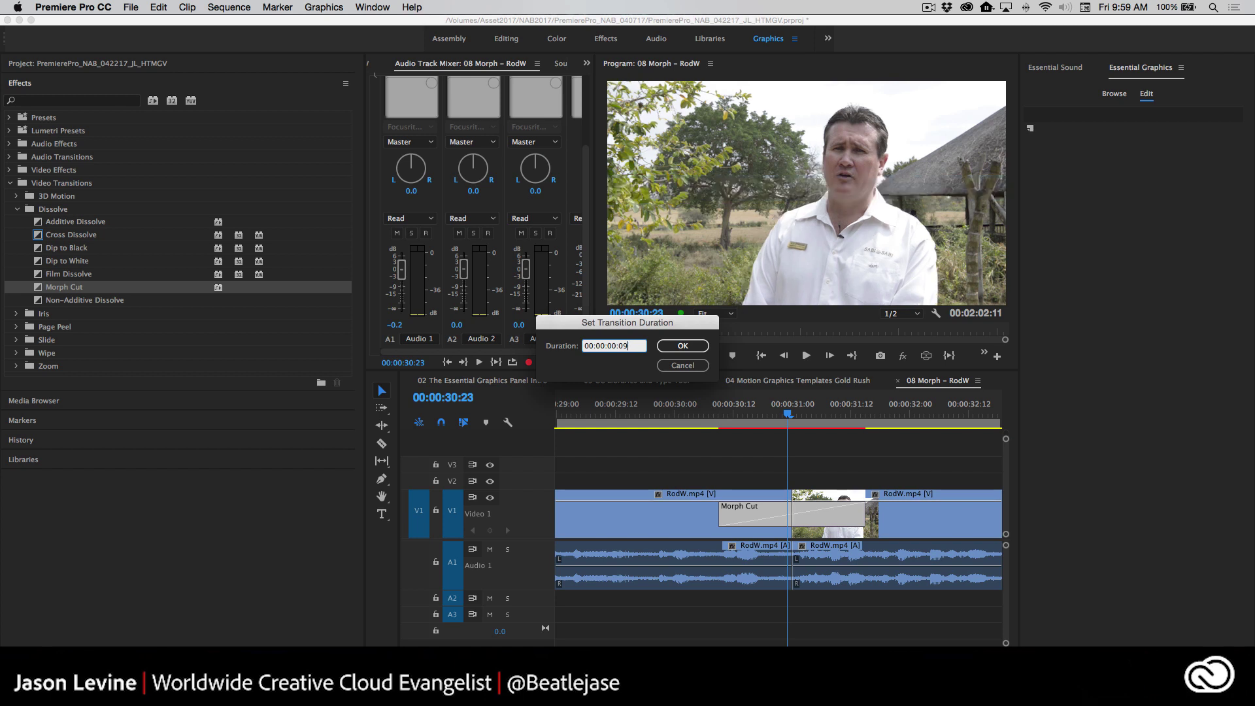
left_click(680, 345)
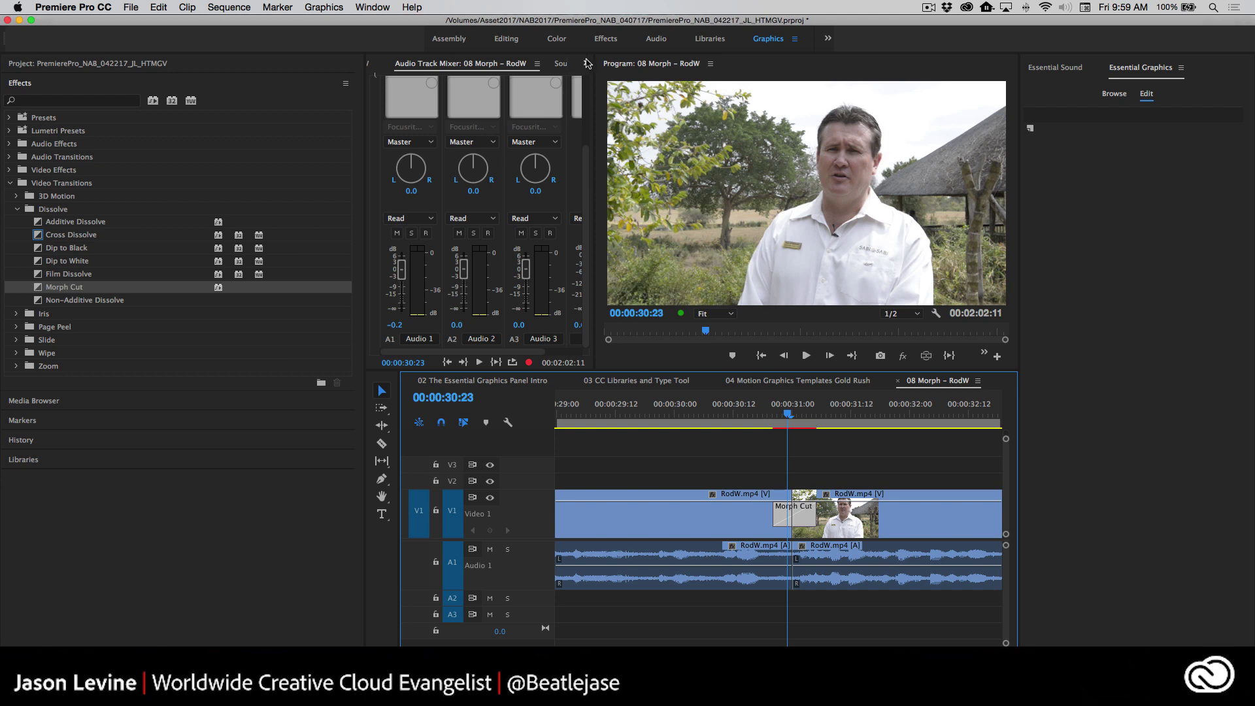
- Render effects in the work area via the Sequence menu, then play from the start
left_click(252, 8)
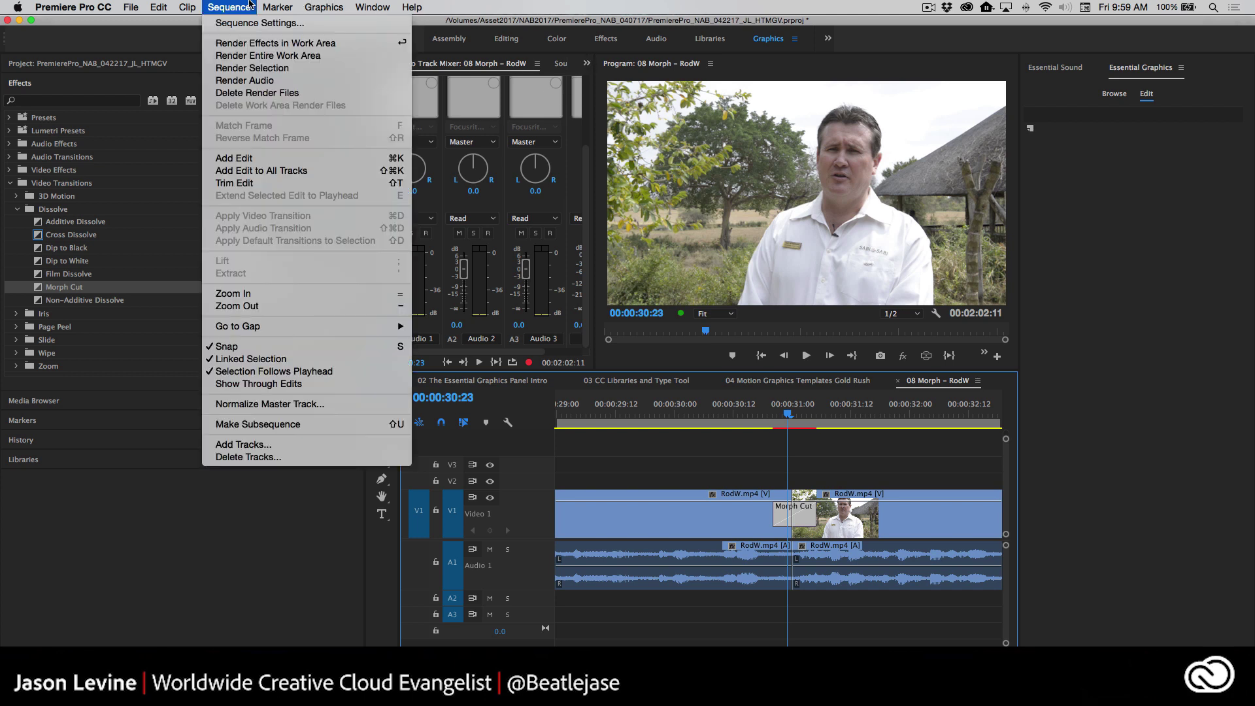
left_click(258, 57)
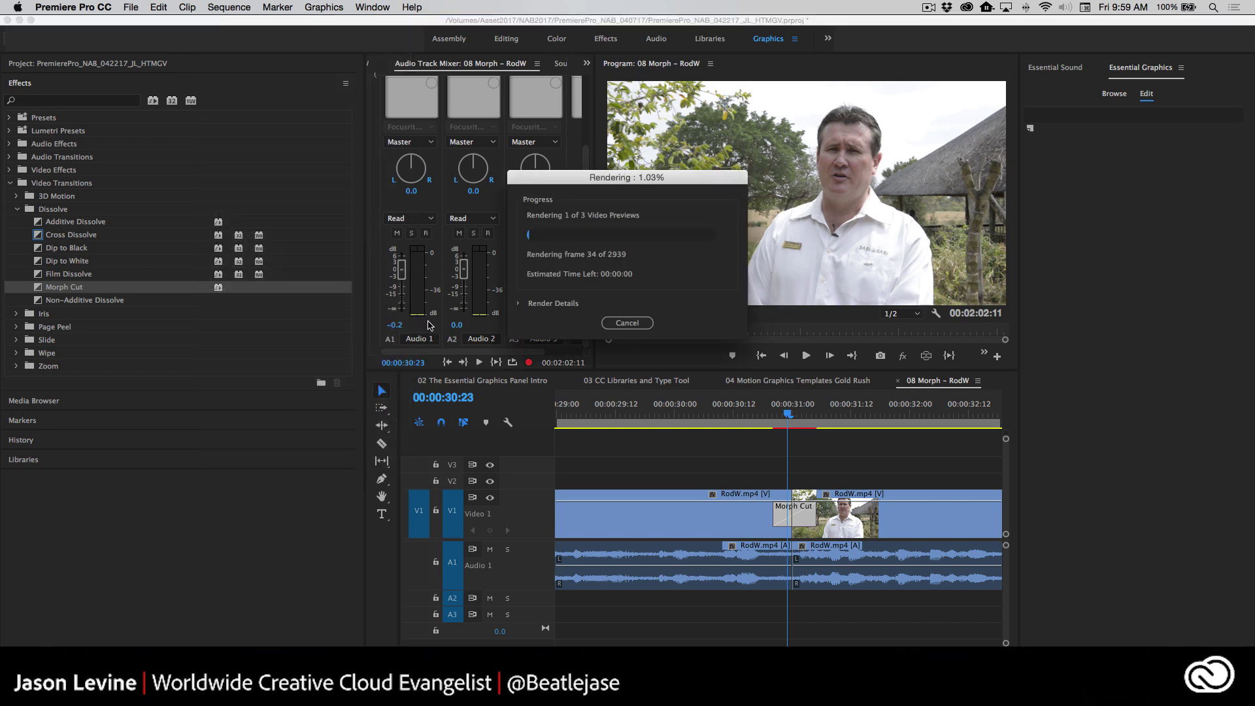
left_click(186, 7)
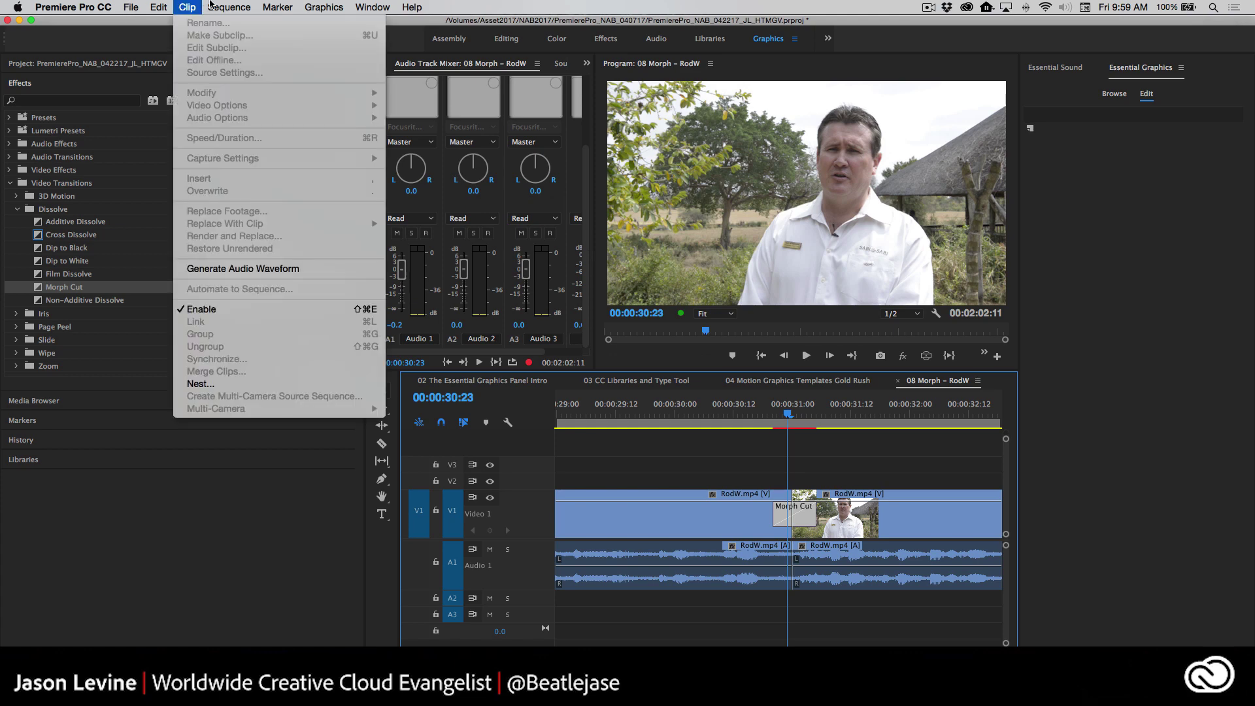
mouse_move(229, 7)
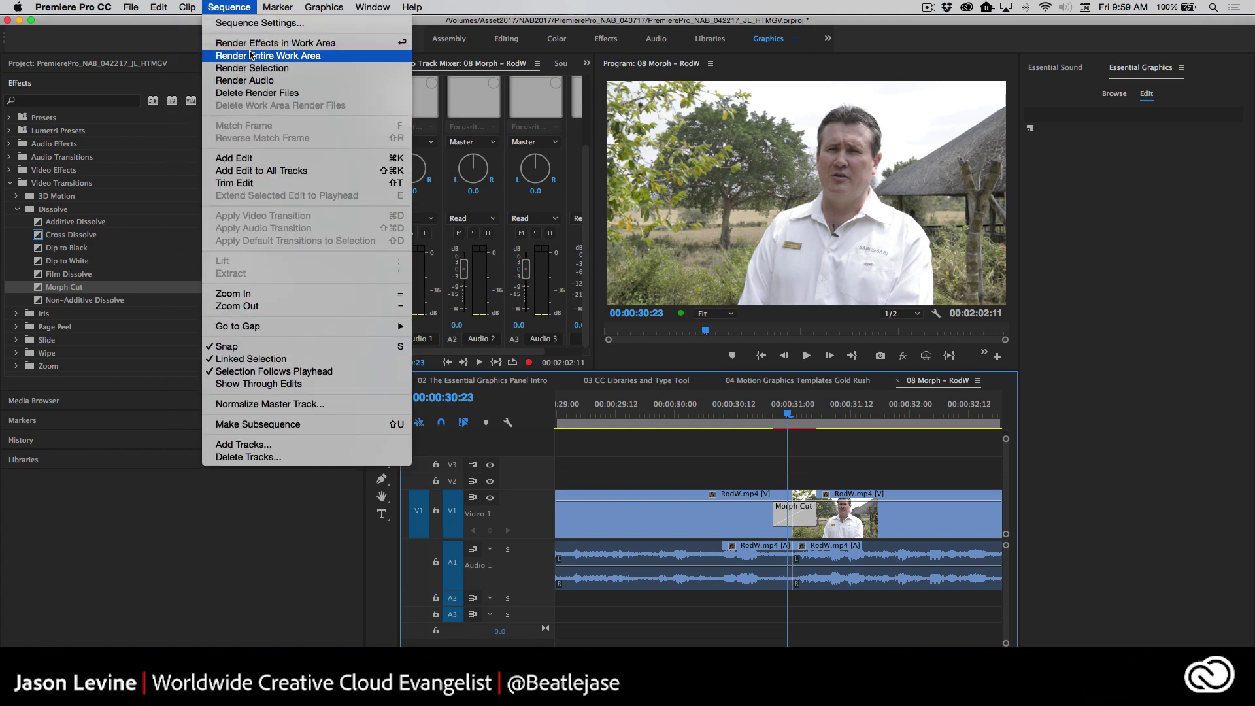
left_click(251, 43)
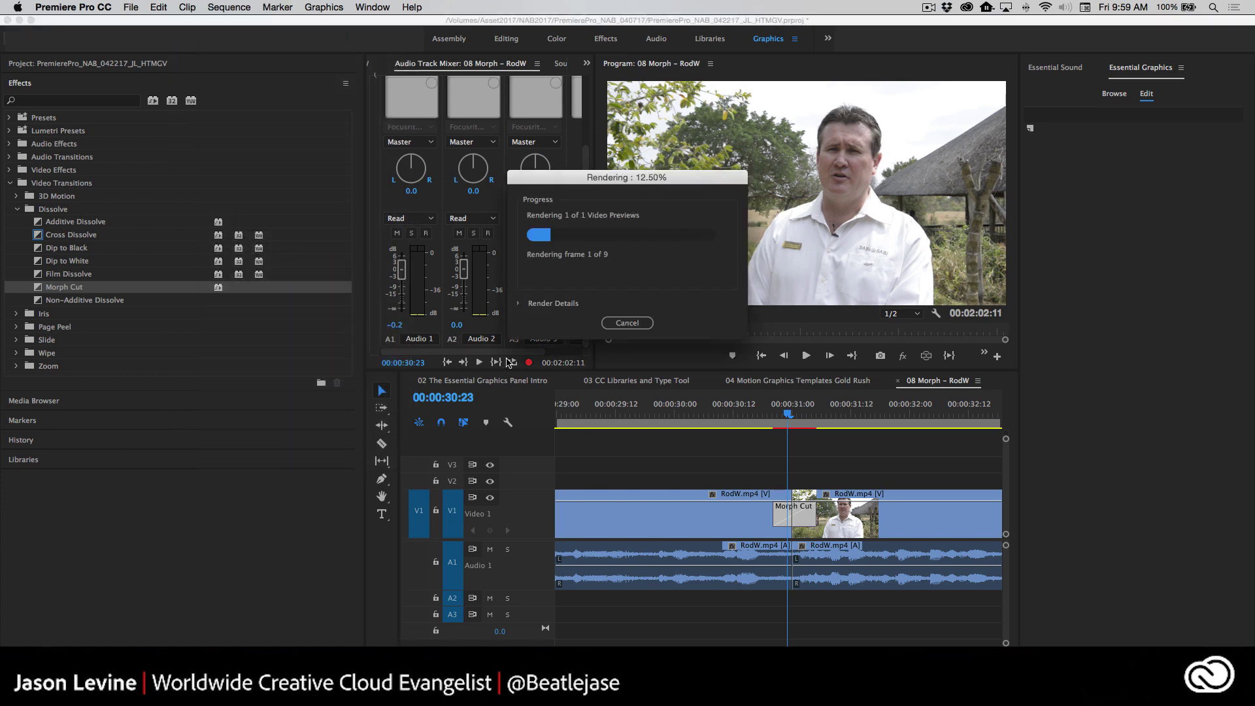
key("backslash")
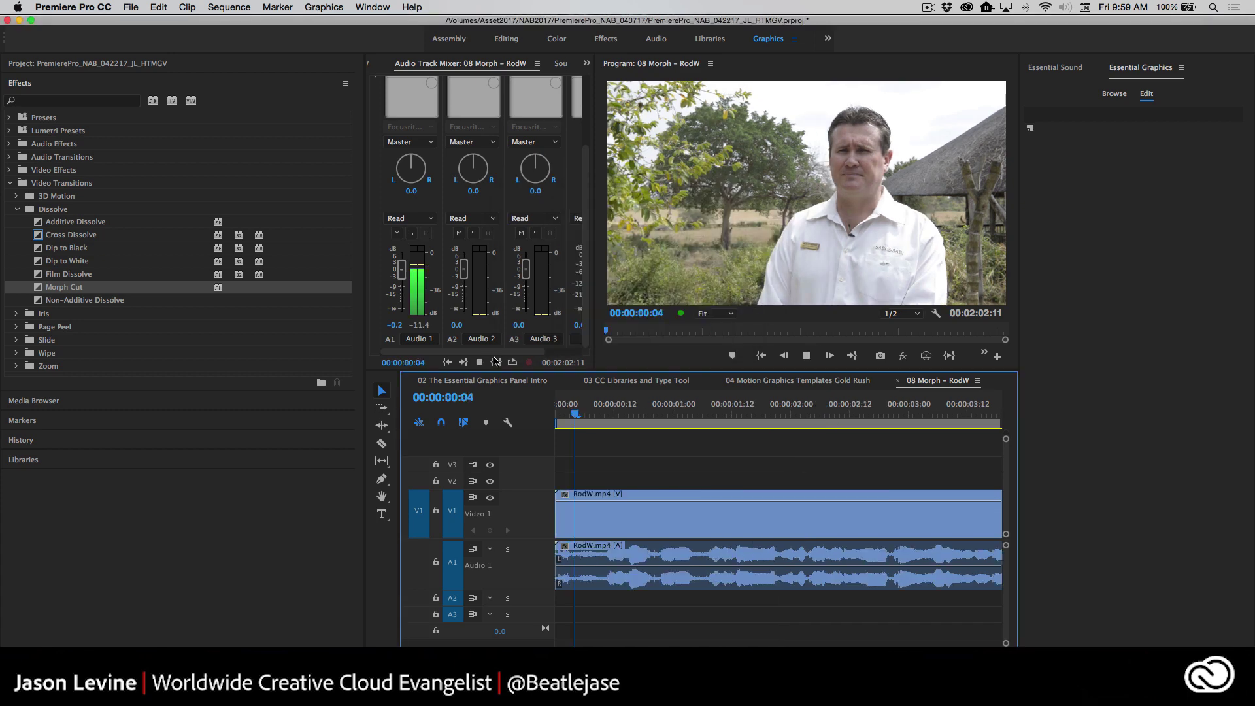
- Zoom in on the cut and replay the Morph Cut several times from just before it
left_click(660, 416)
key("equal")
key("equal")
key("equal")
key("equal")
key("equal")
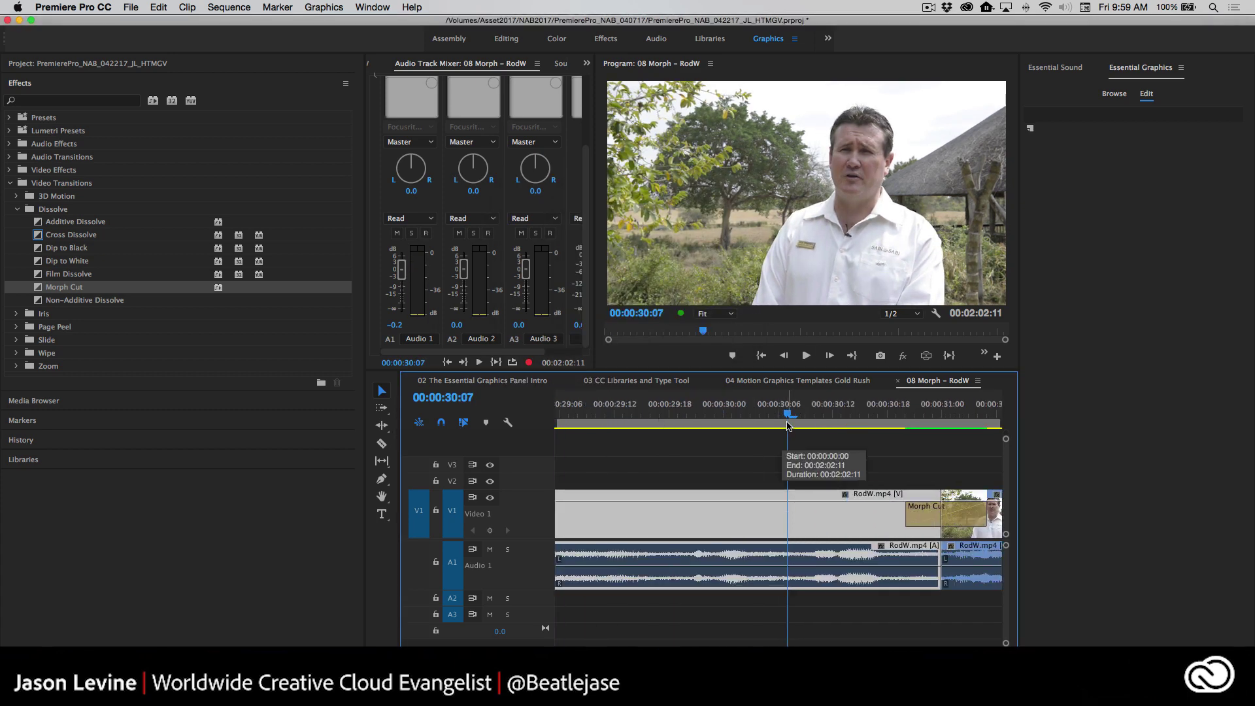
key("space")
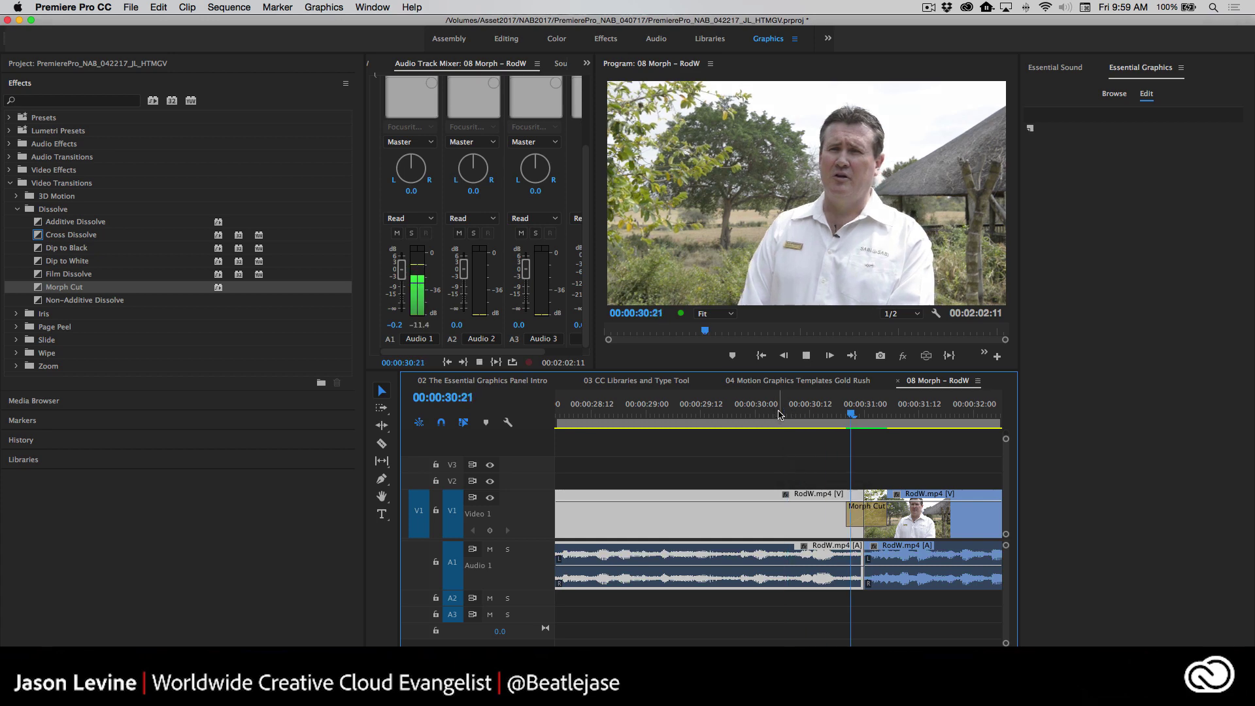
left_click(803, 412)
left_click(802, 411)
key("space")
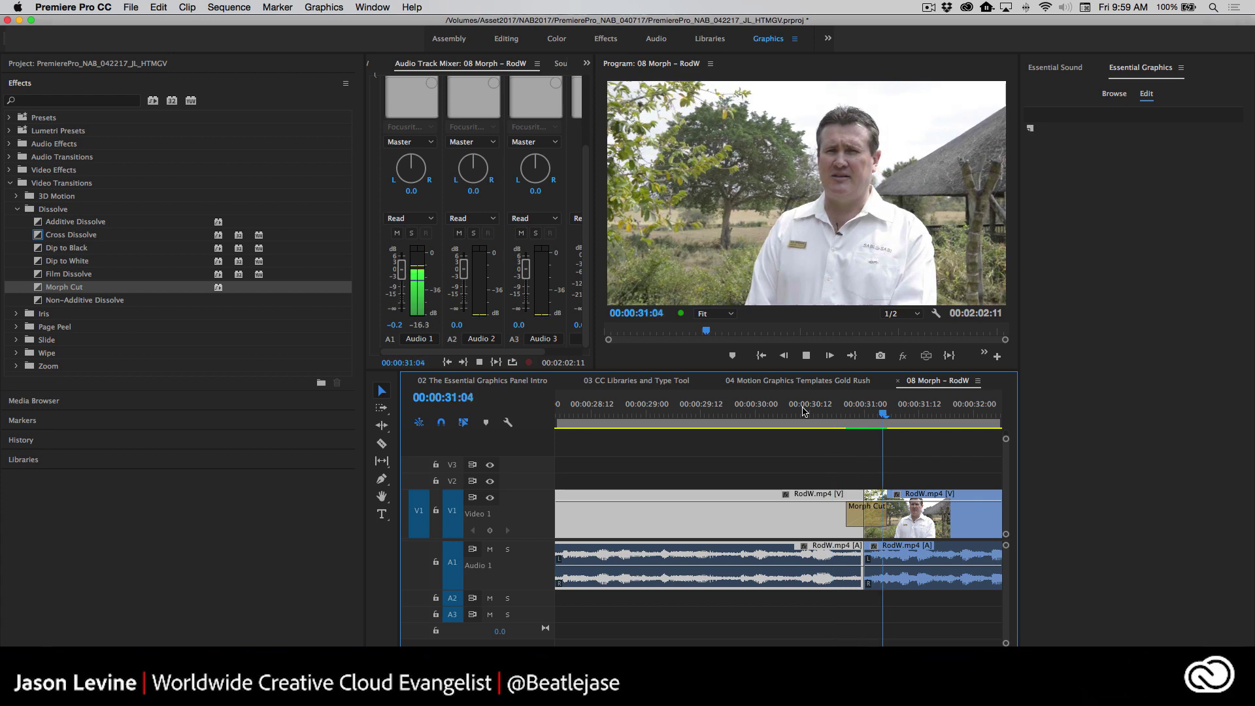
left_click(803, 412)
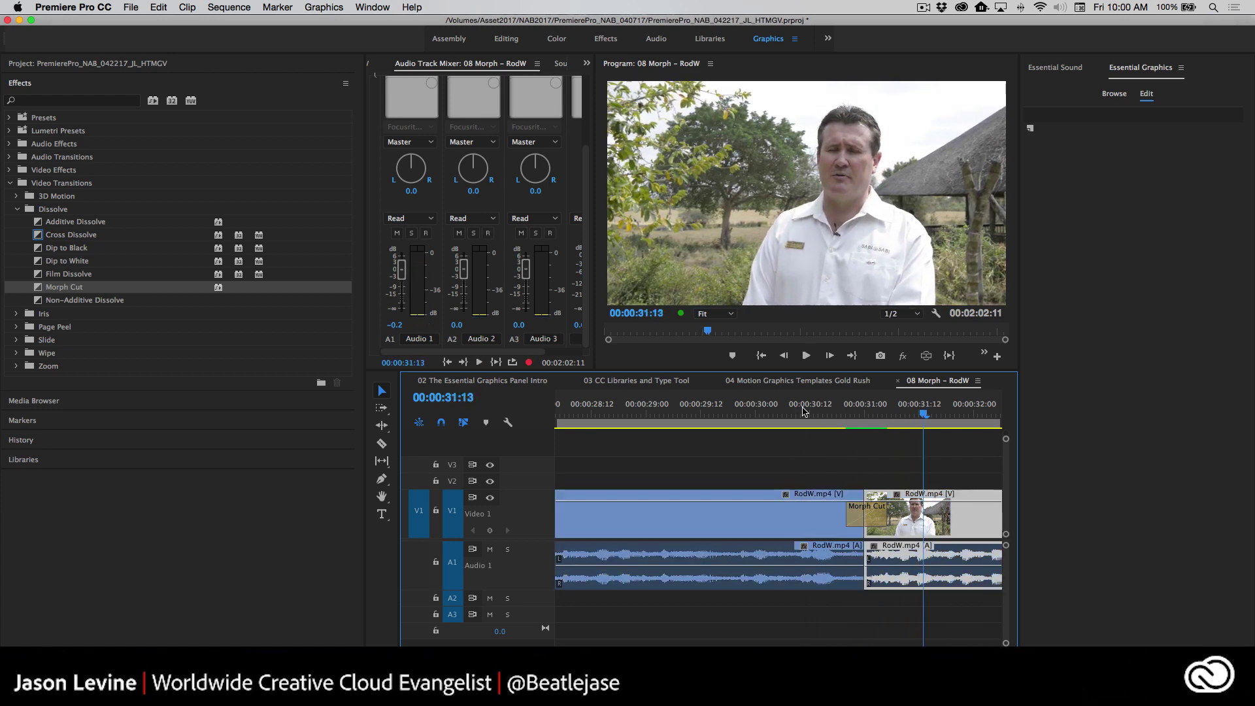
left_click(803, 412)
key("space")
mouse_move(835, 413)
left_mouse_down()
mouse_move(891, 413)
mouse_move(851, 413)
left_mouse_up()
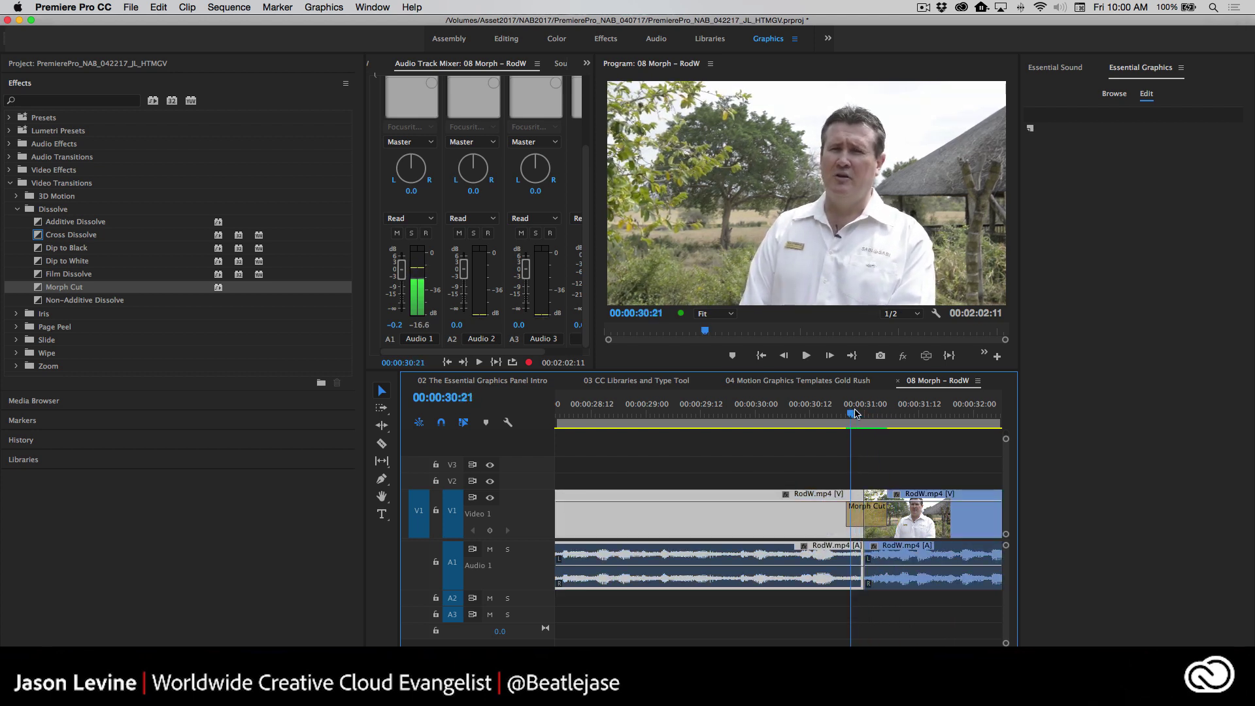
- Mute audio track A1 and scrub frame by frame through the Morph Cut
left_click(489, 549)
left_click_drag(852, 411, 876, 423)
left_click_drag(861, 423, 873, 424)
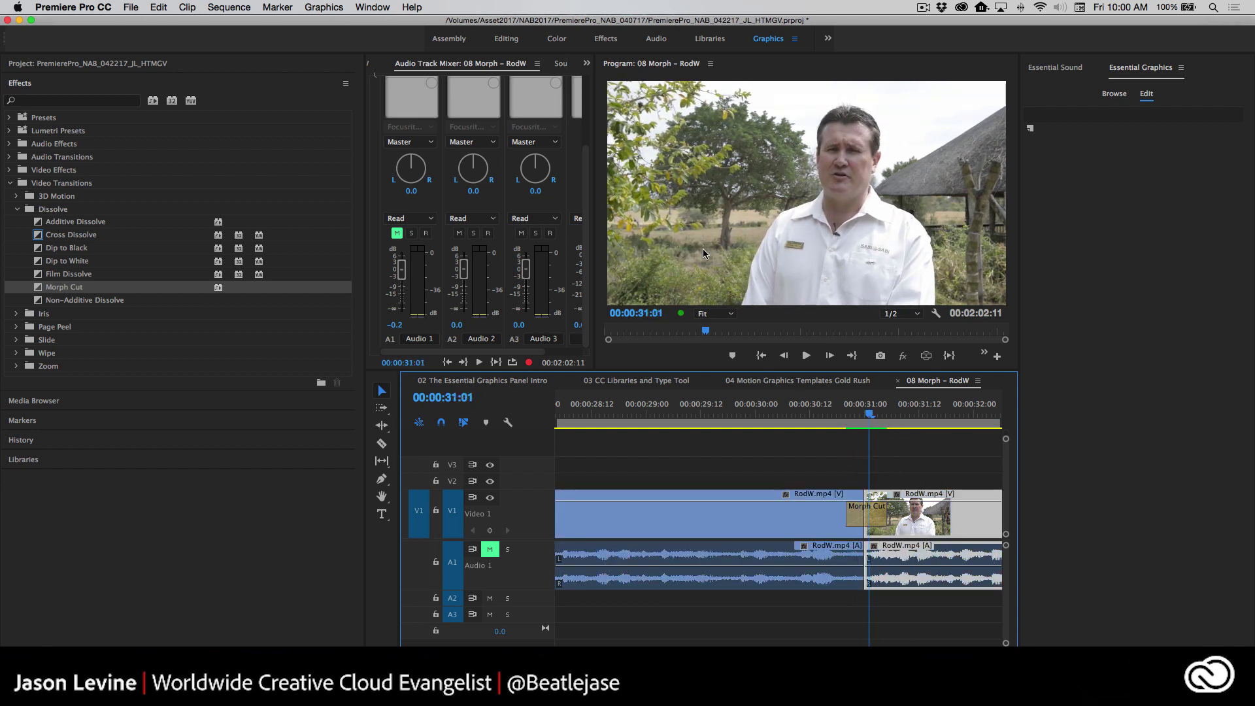
left_click(876, 418)
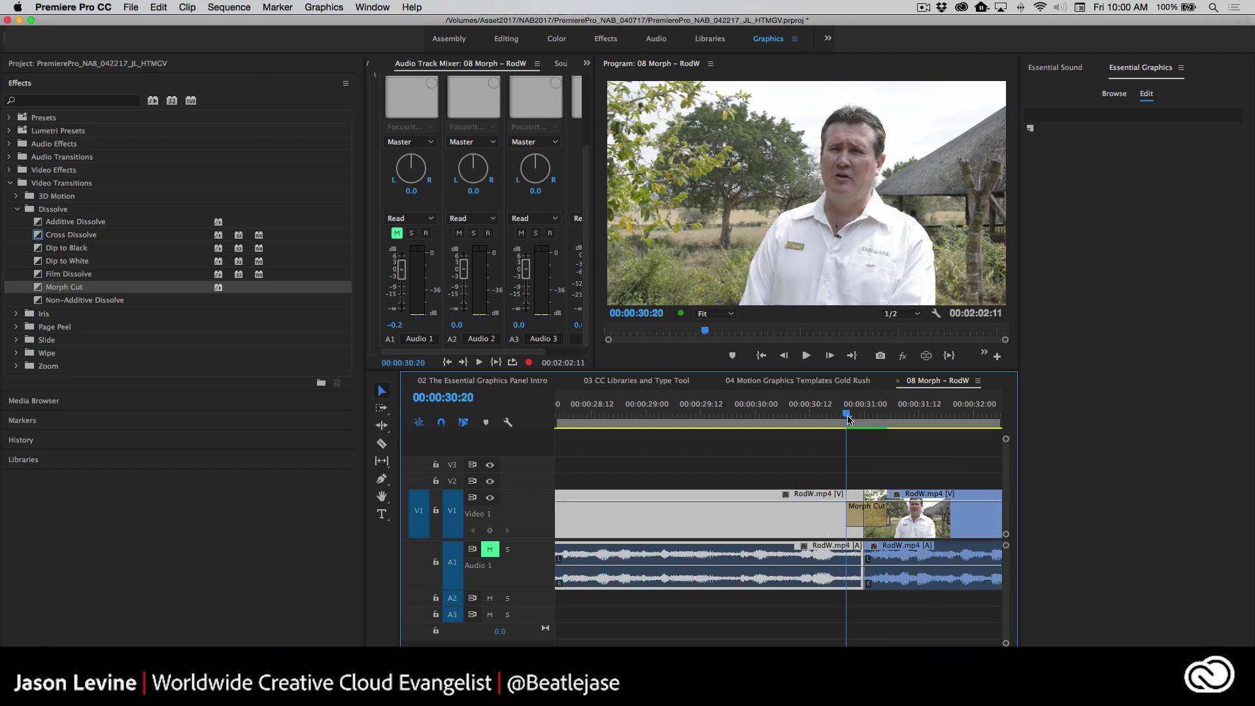
left_click_drag(883, 422, 792, 434)
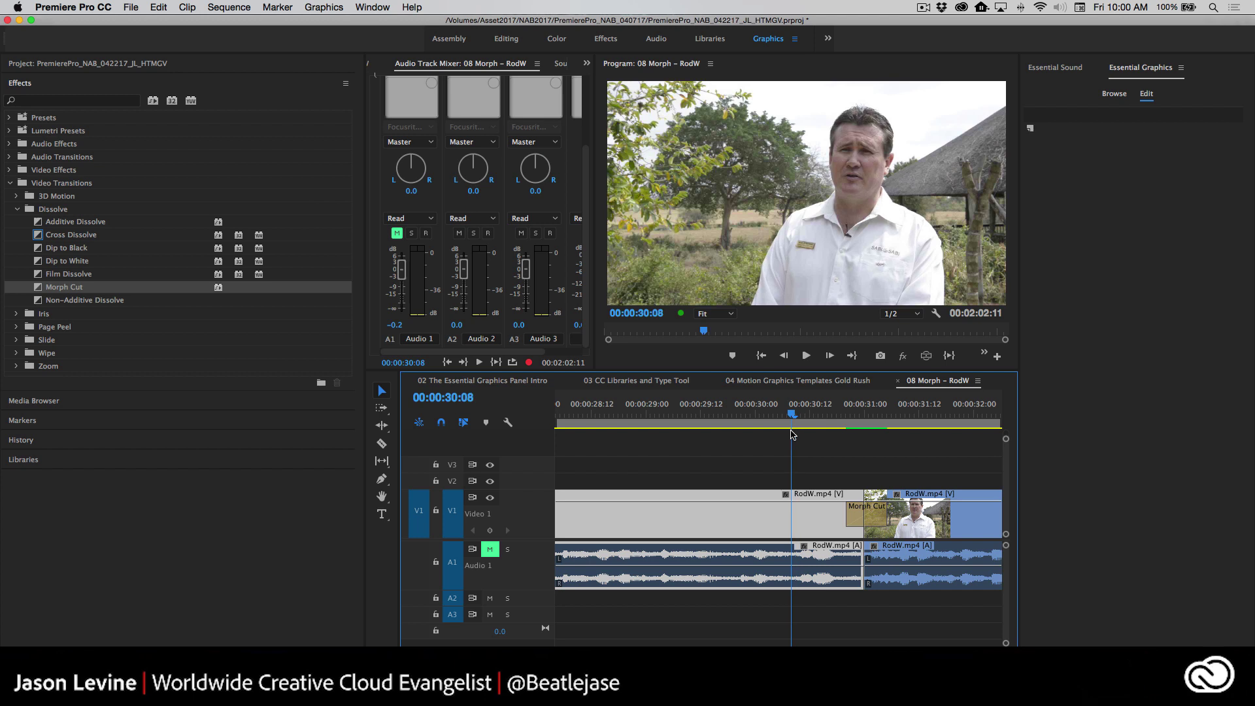
left_click(860, 516)
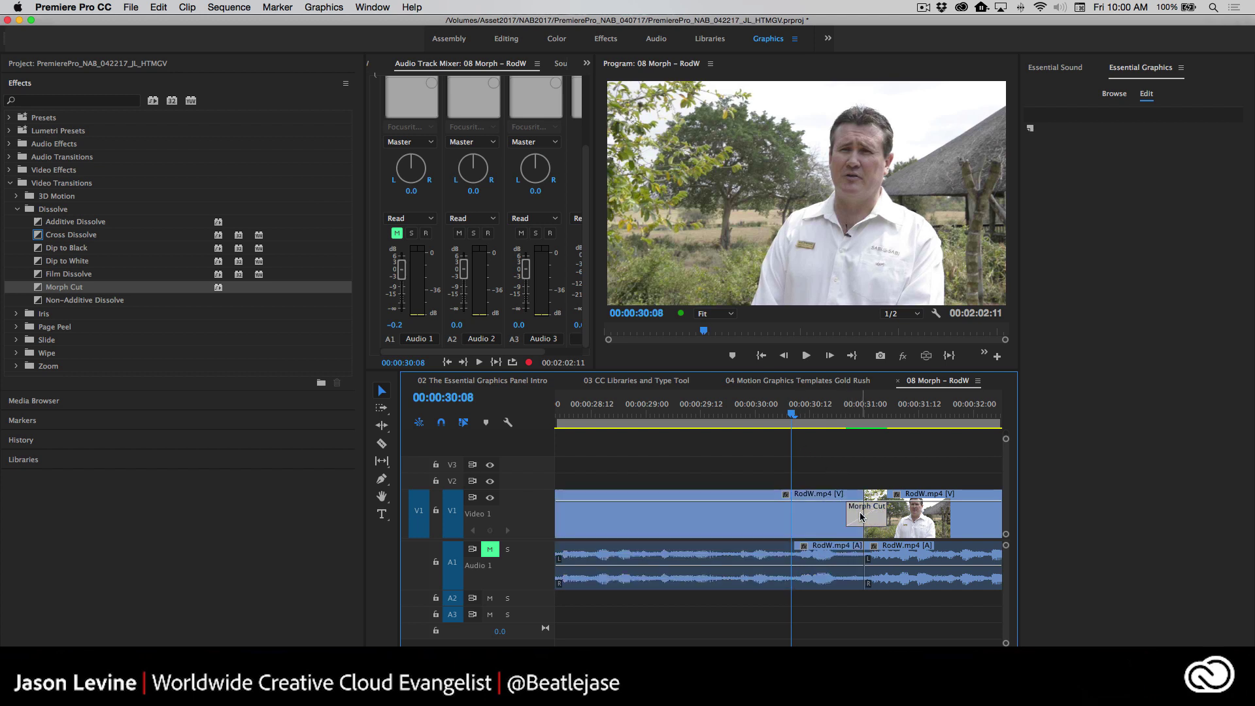
key("Delete")
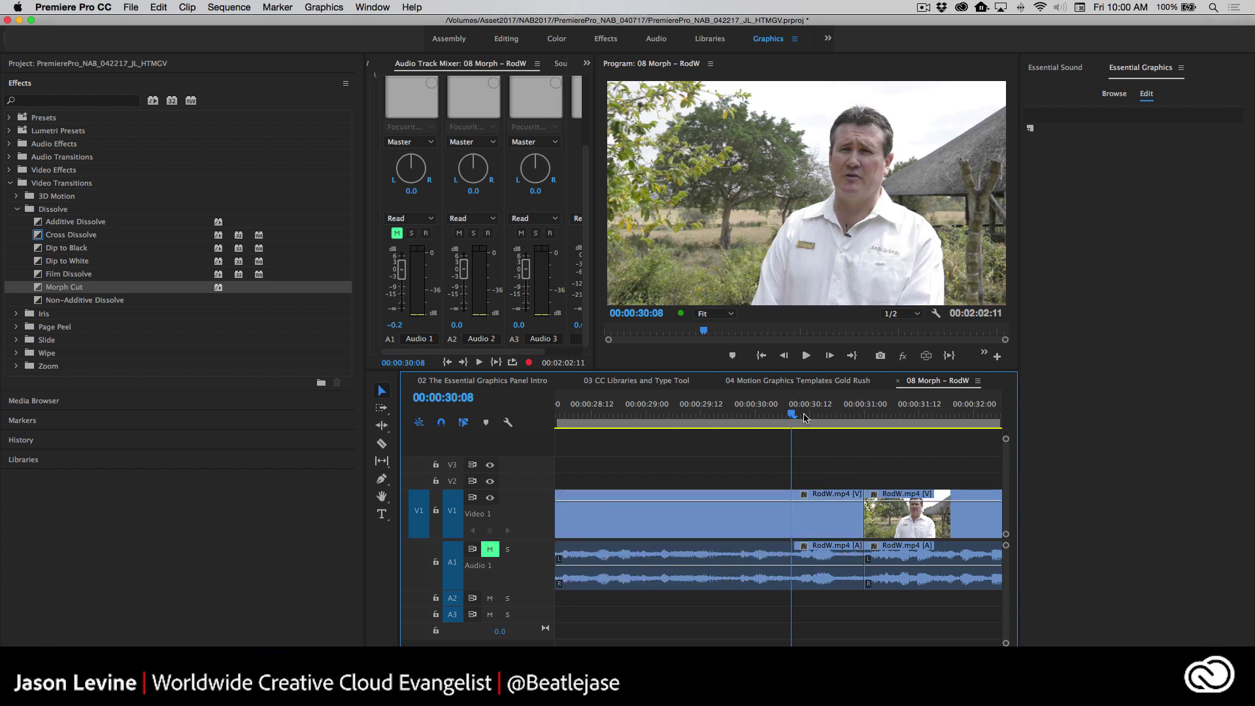
left_click_drag(804, 418, 877, 434)
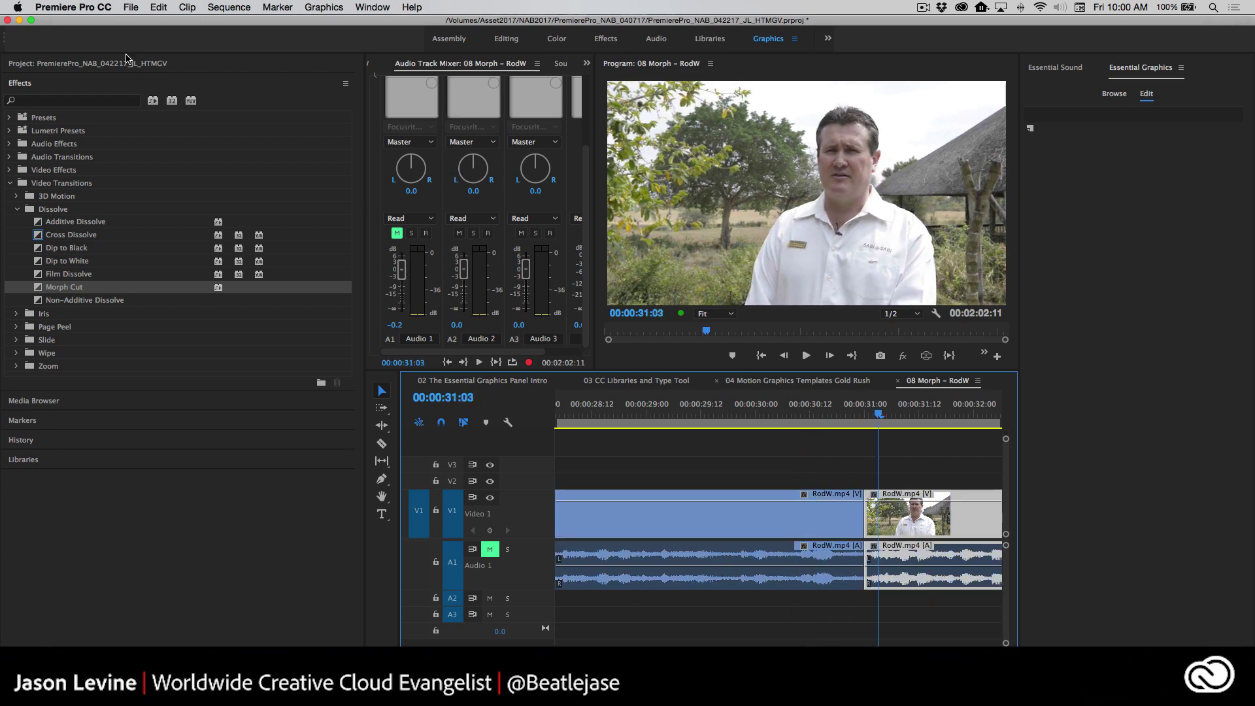
left_click(159, 8)
left_click(166, 21)
left_click(839, 413)
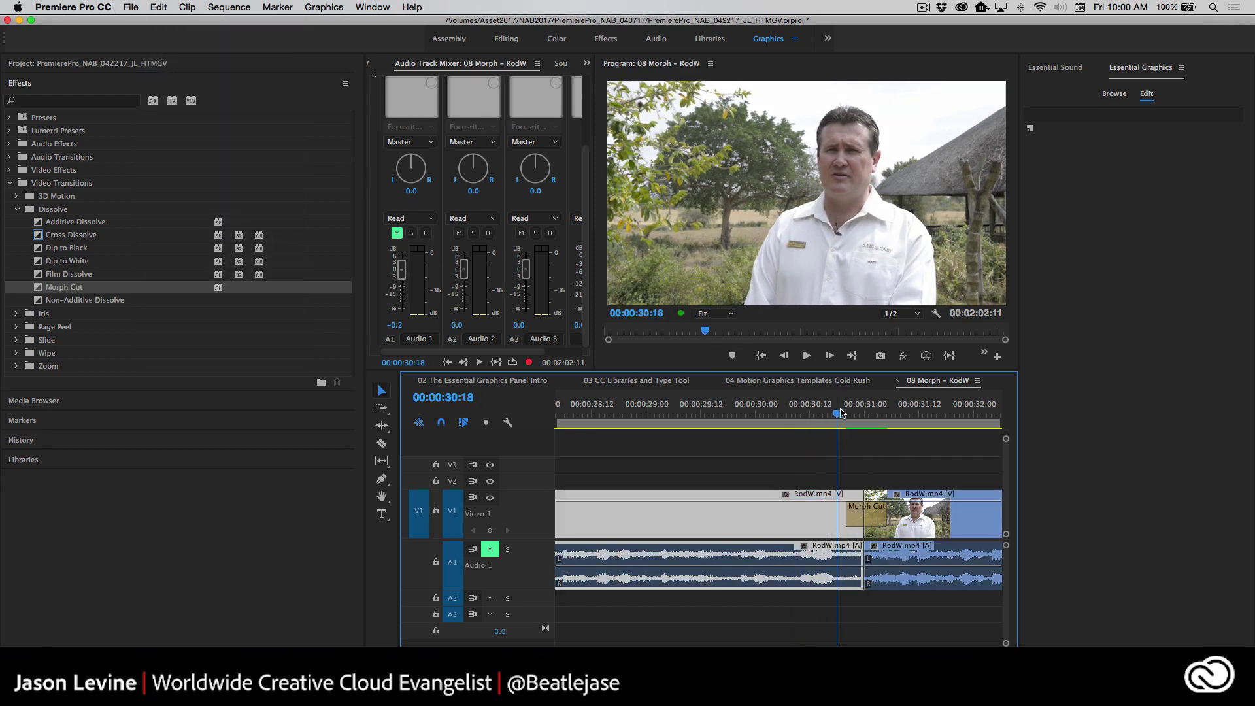
left_click_drag(841, 413, 731, 428)
key("space")
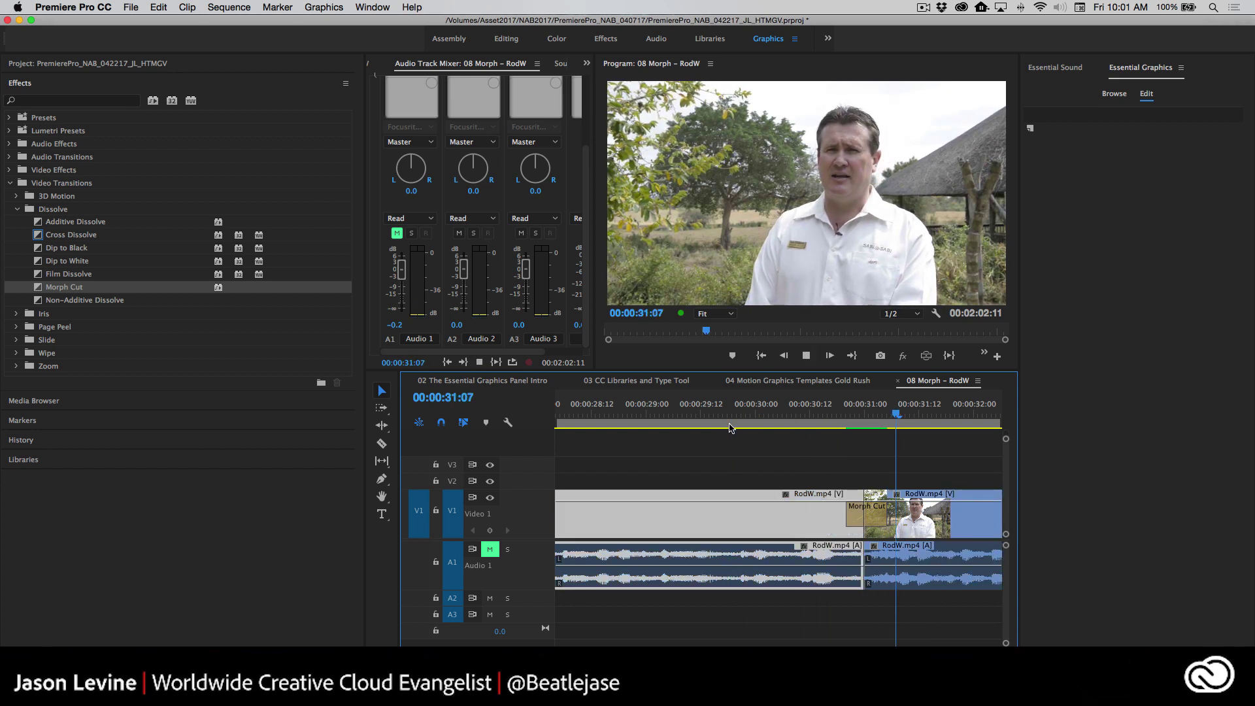
left_click(702, 424)
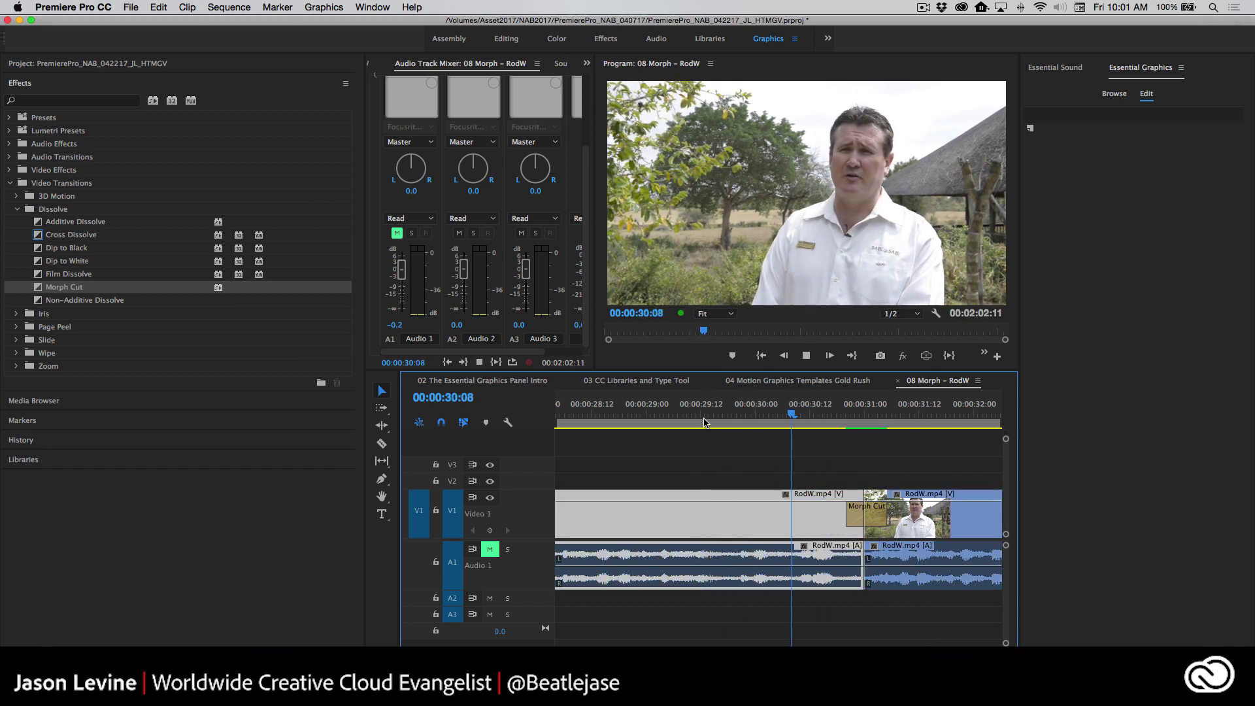
left_click(704, 422)
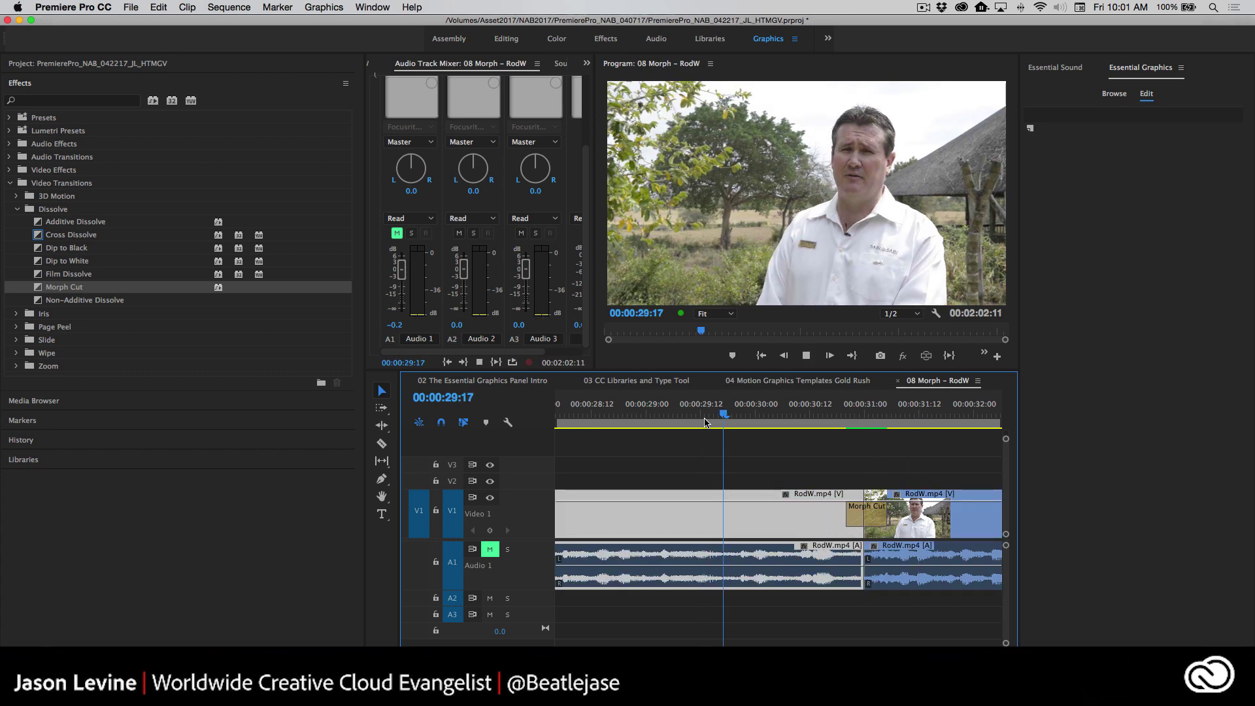
key("space")
left_click(704, 423)
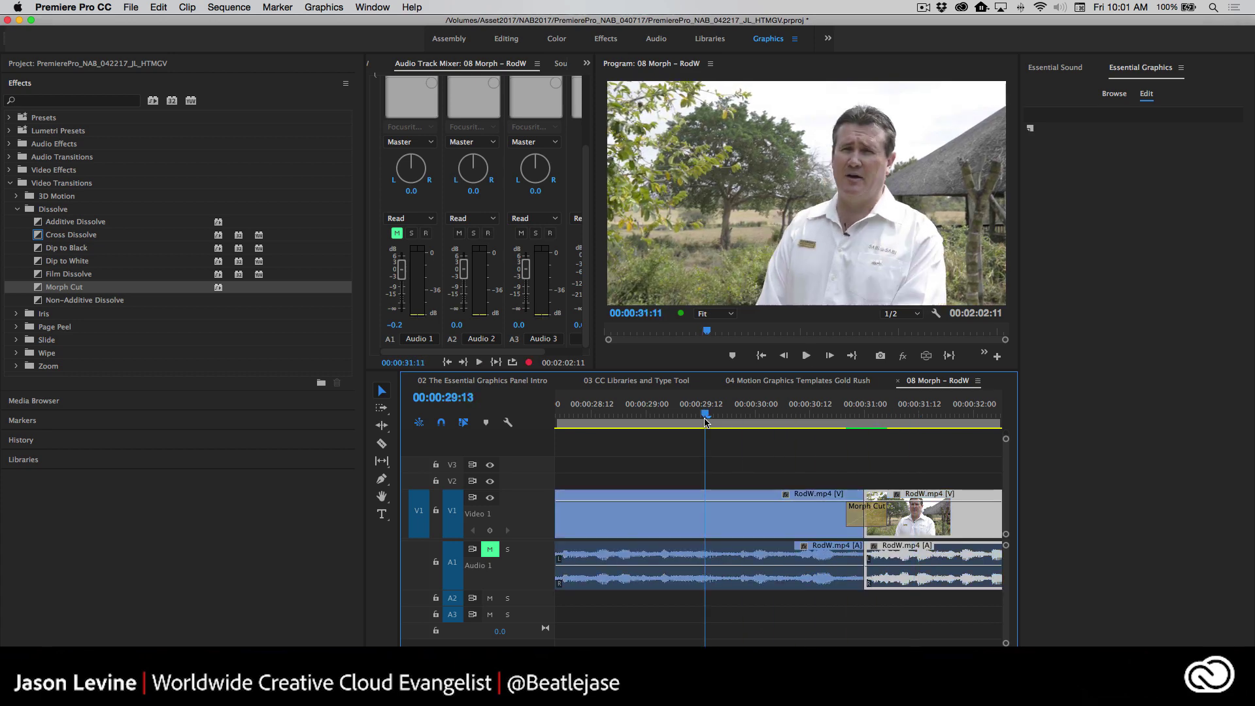
key("space")
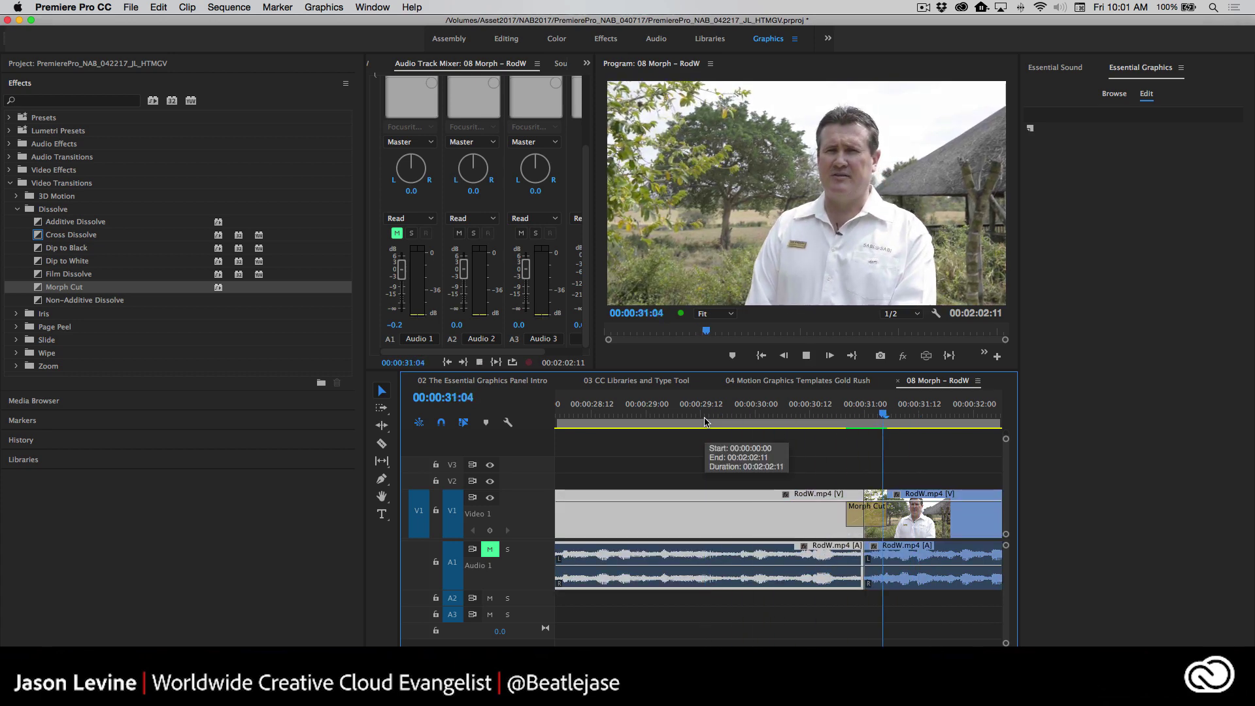
left_click(704, 422)
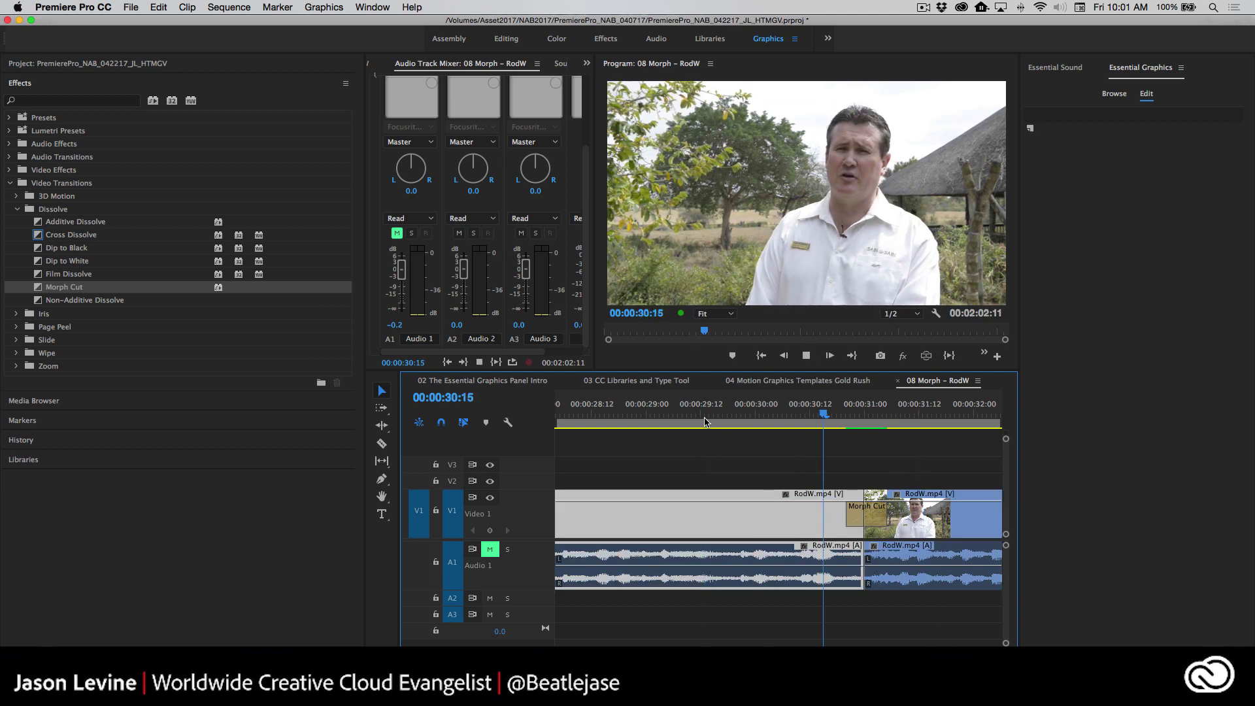
key("space")
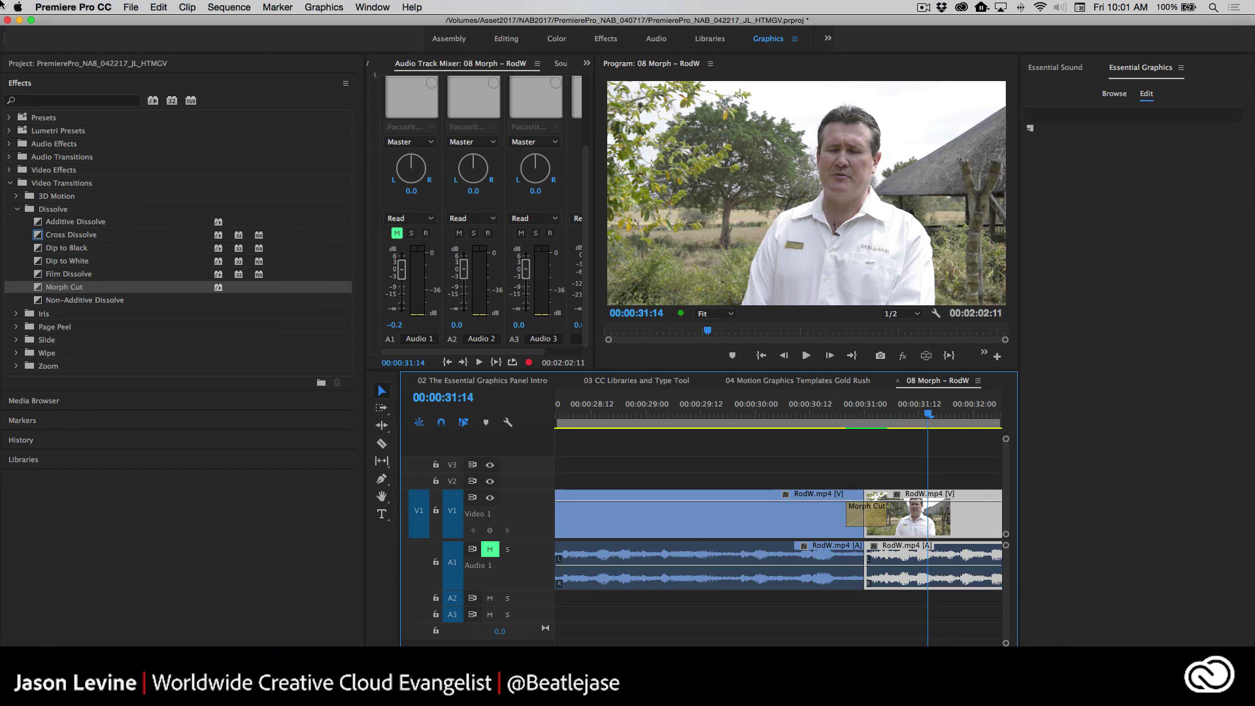
- Close the NAB project without saving and open the recent project JTP_Tokyo_MSTRforTeams_HTMGV
left_click(130, 8)
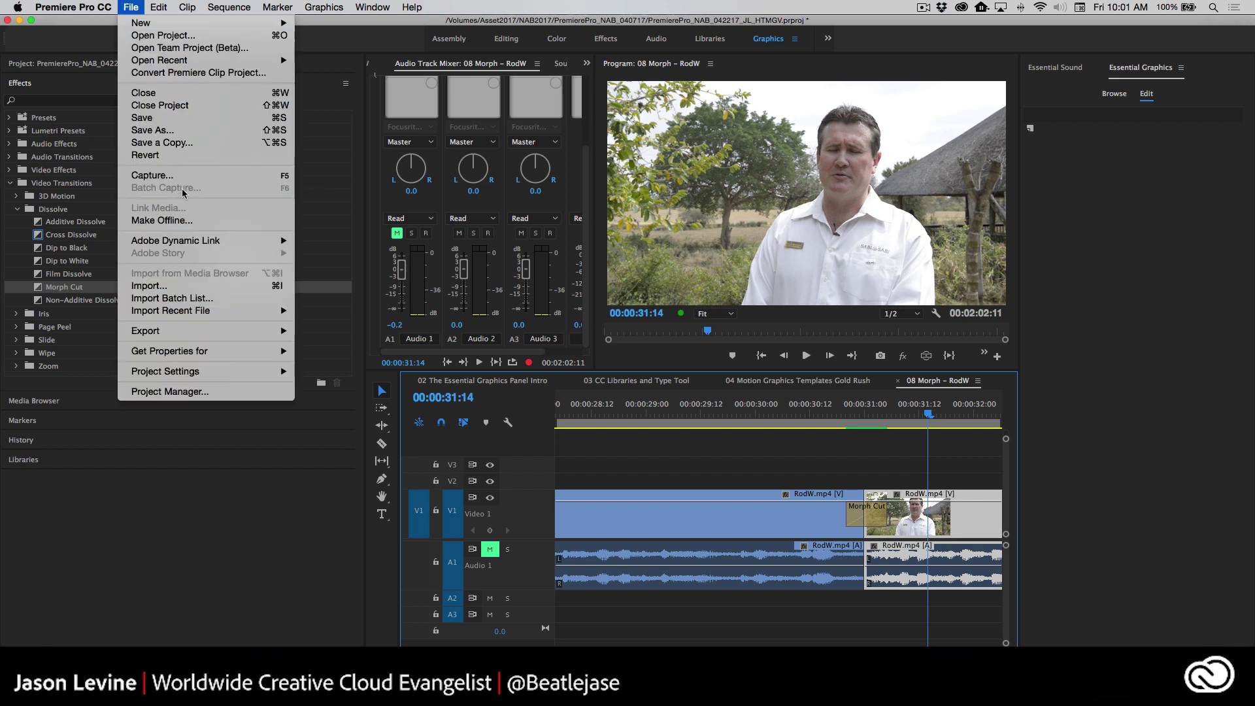
left_click(199, 109)
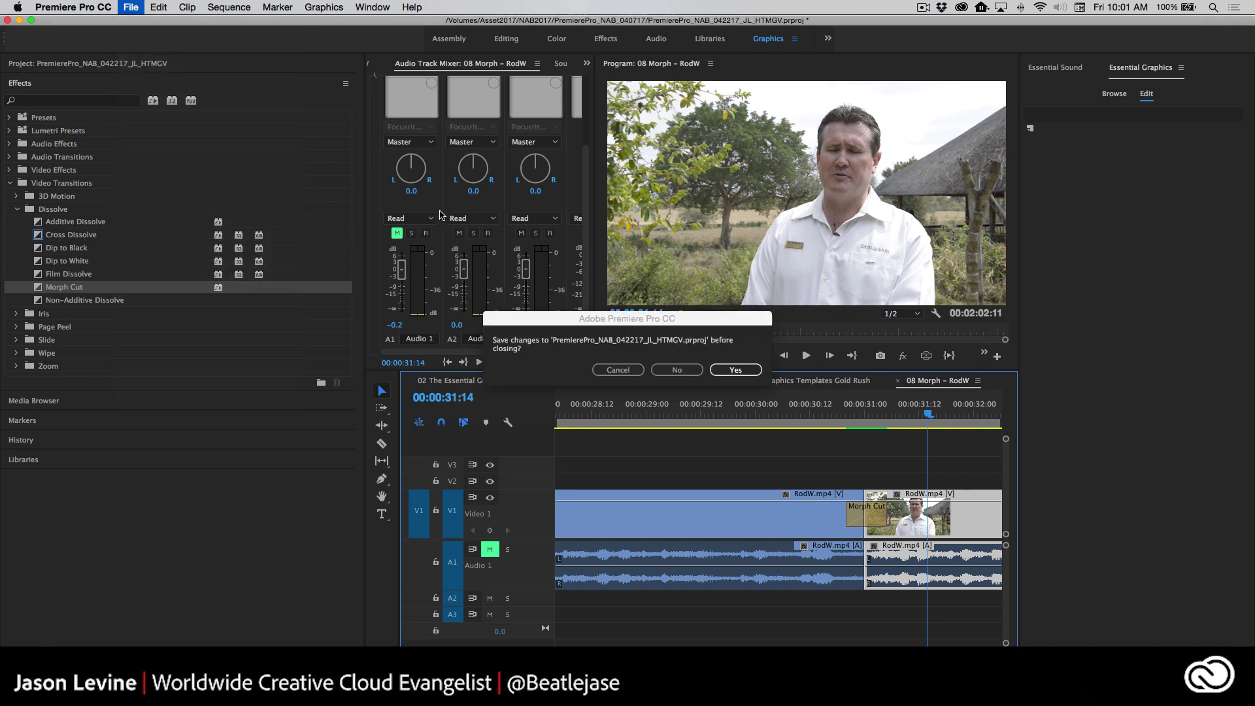
left_click(693, 375)
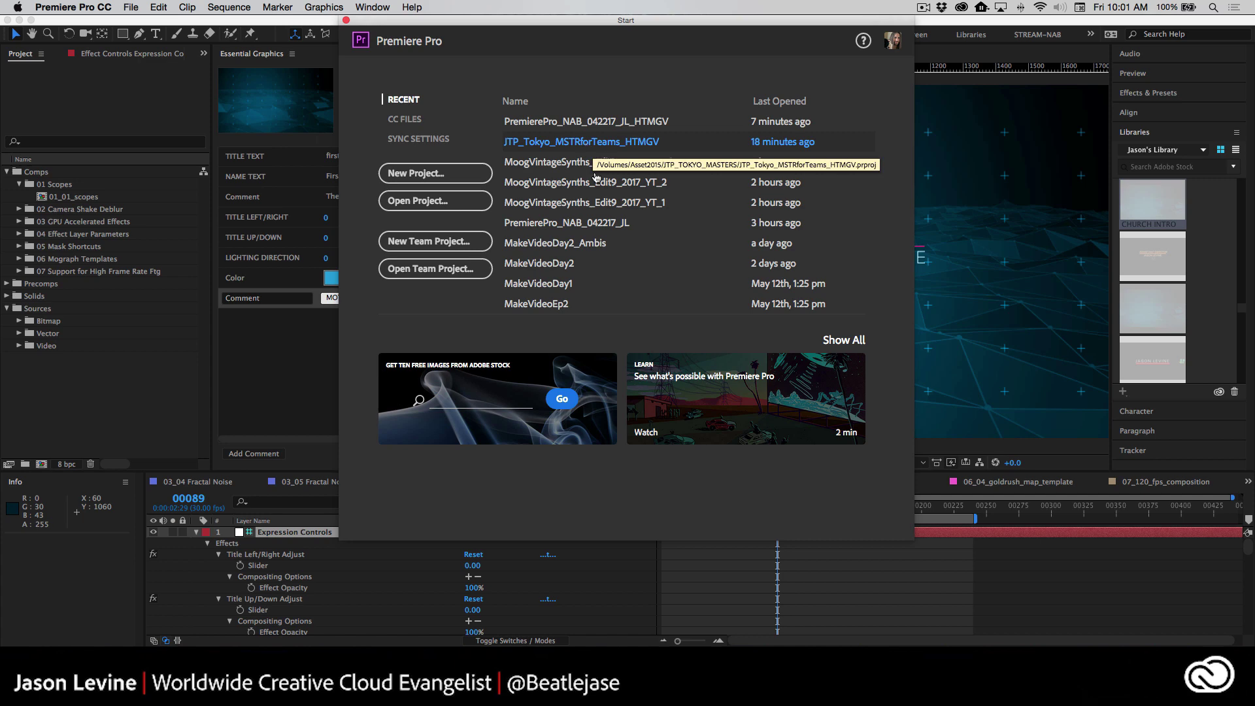
left_click(586, 142)
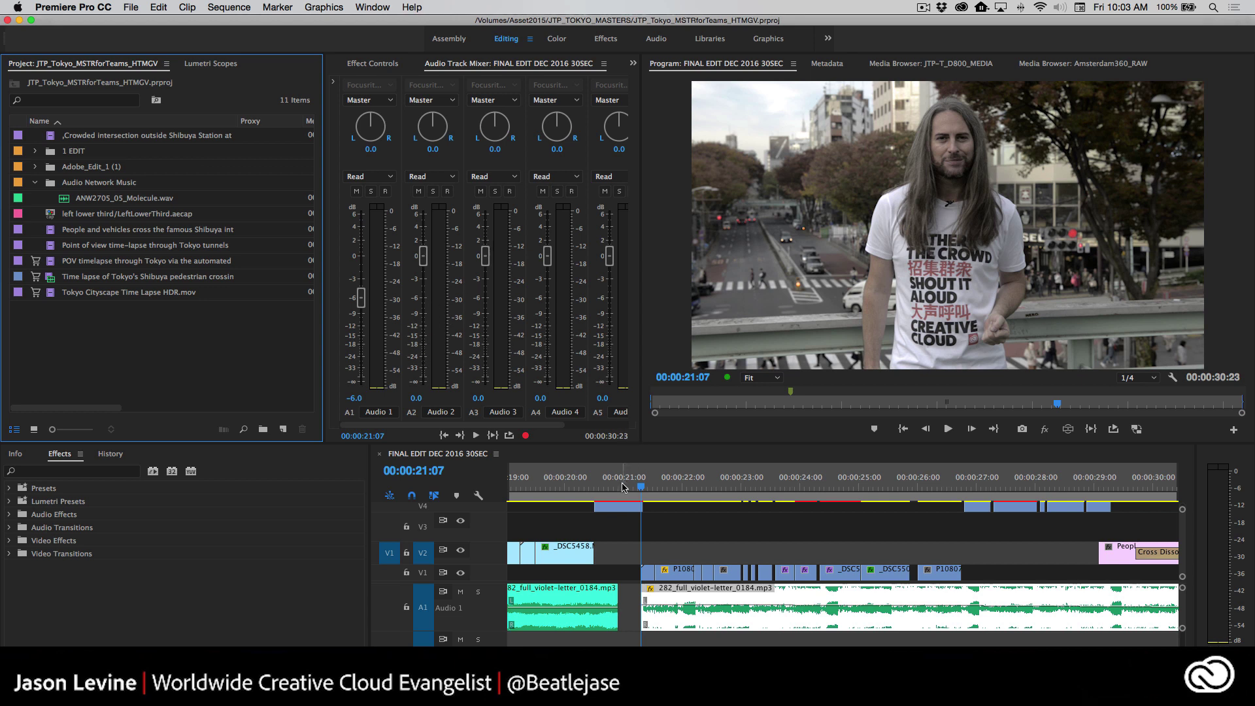
- Zoom out and scrub back through the Tokyo edit, then browse the JTP-T_D800_MEDIA footage
key("minus")
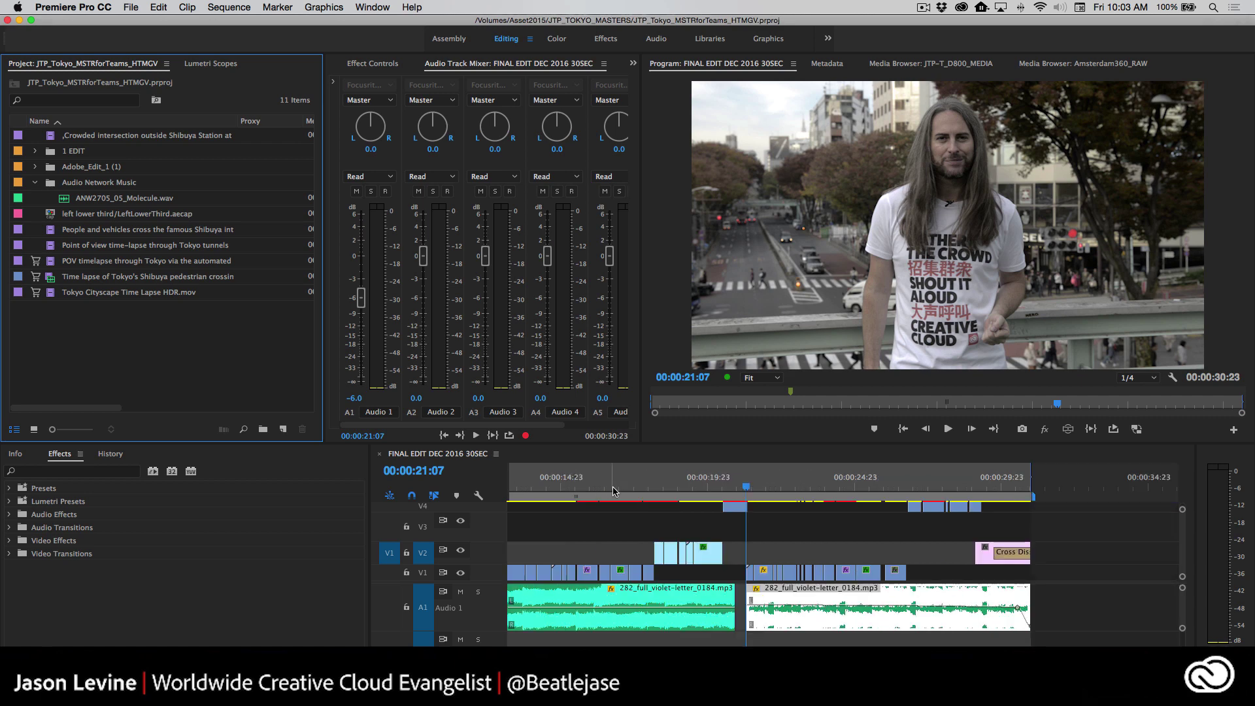
left_click_drag(613, 491, 514, 475)
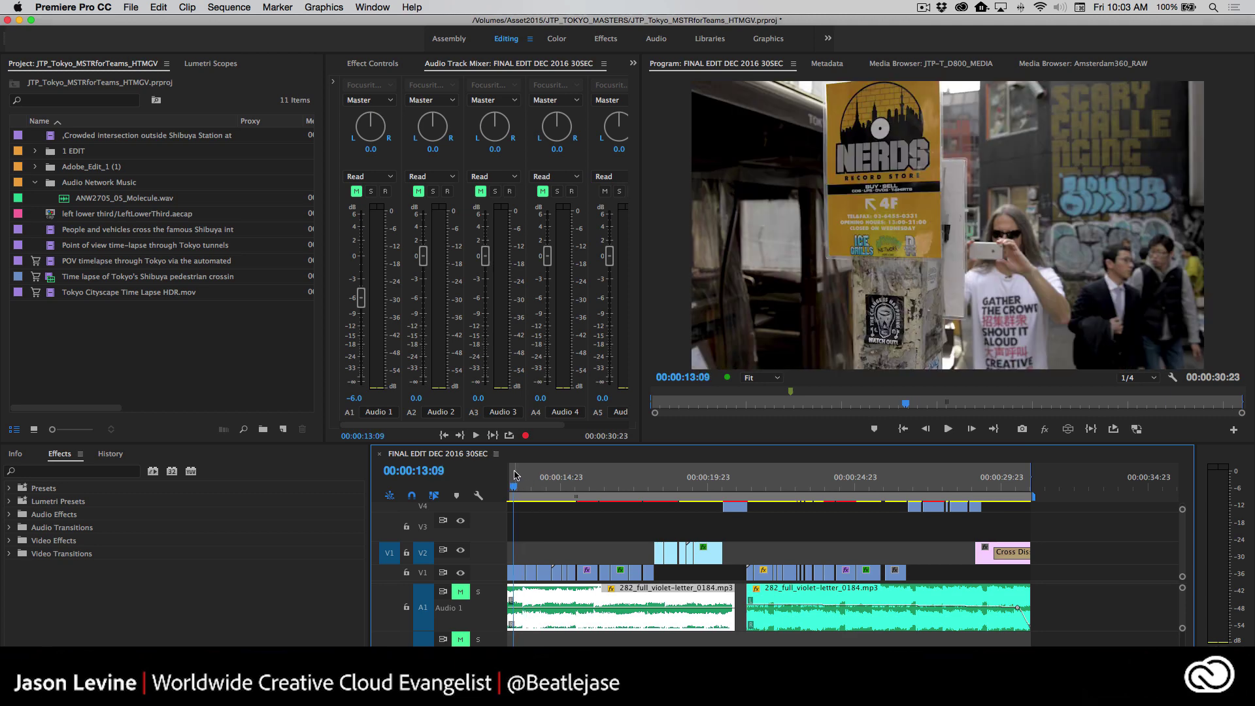
scroll(562, 548, "up", 8)
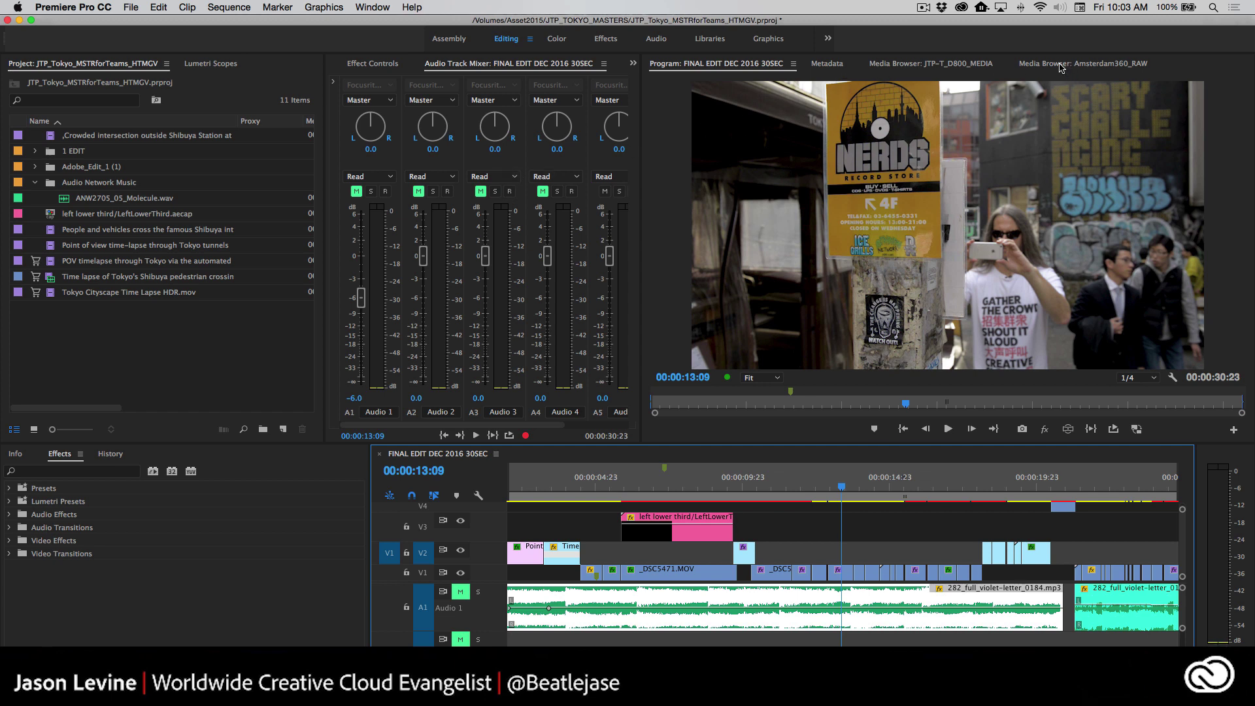
left_click(894, 64)
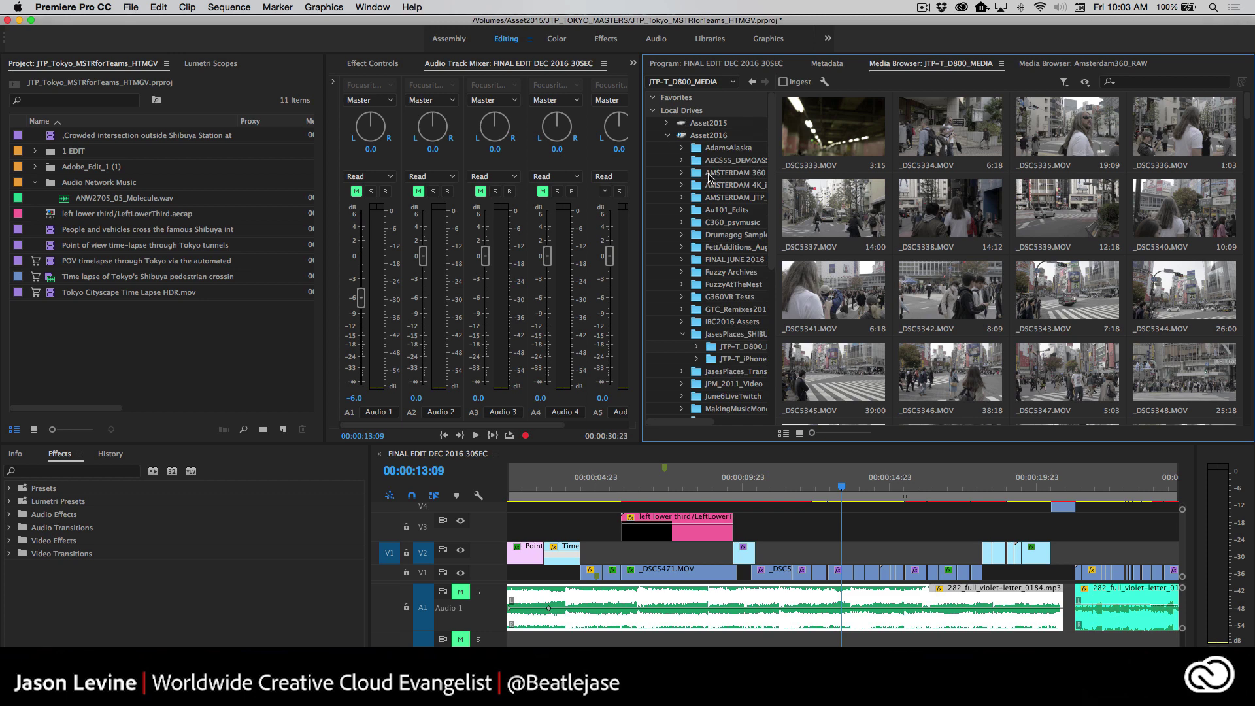
- Browse Asset2015 to the light leaks folder and load 09 Light Leak.mov in the Source monitor
scroll(710, 187, "down", 10)
left_click(710, 373)
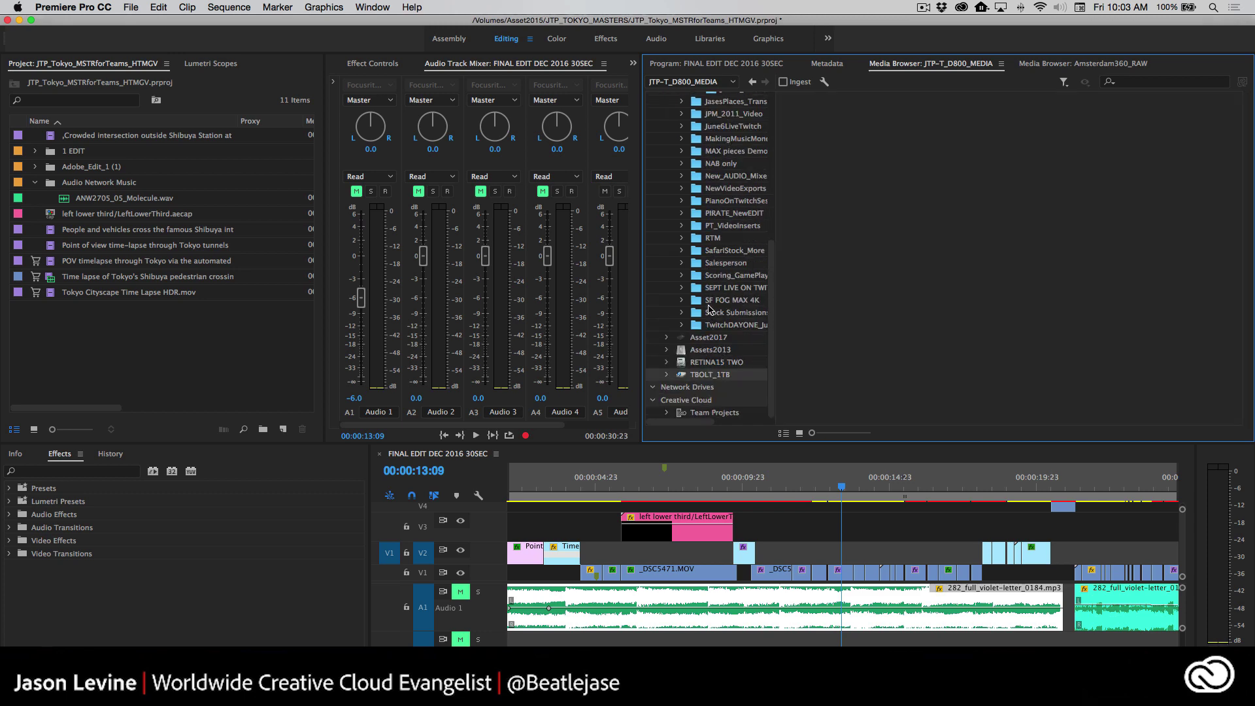
scroll(709, 261, "up", 10)
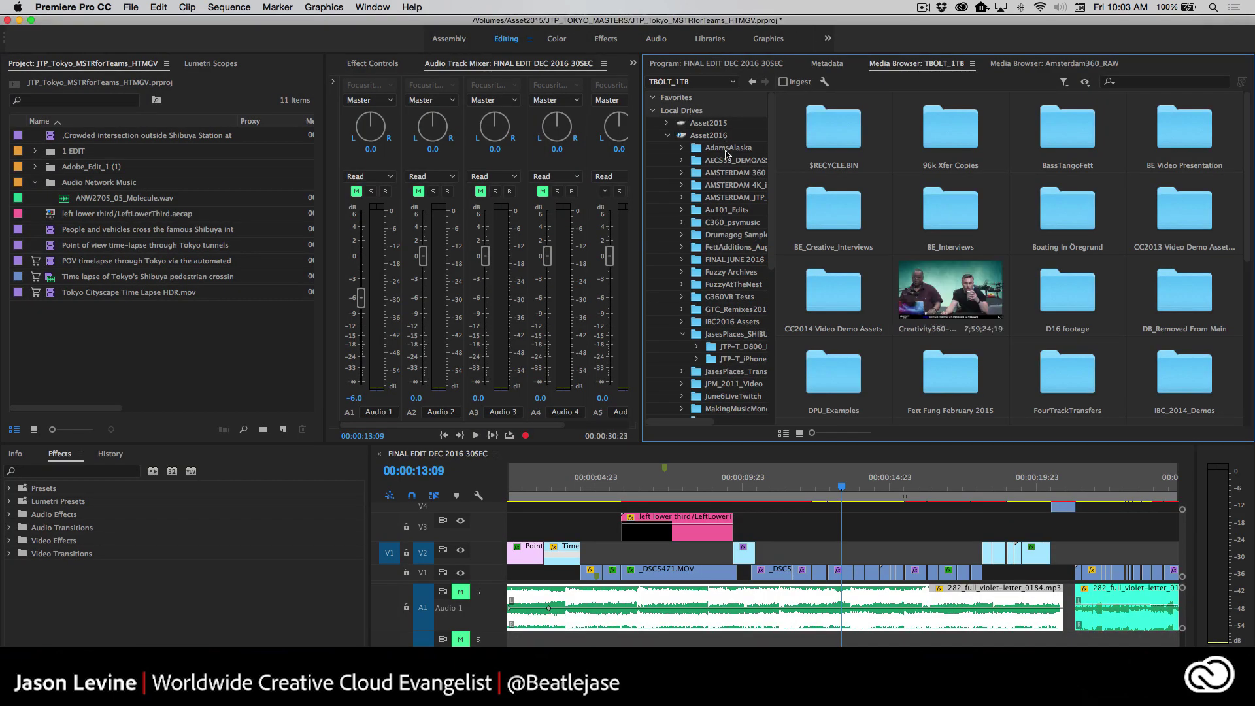
left_click(709, 125)
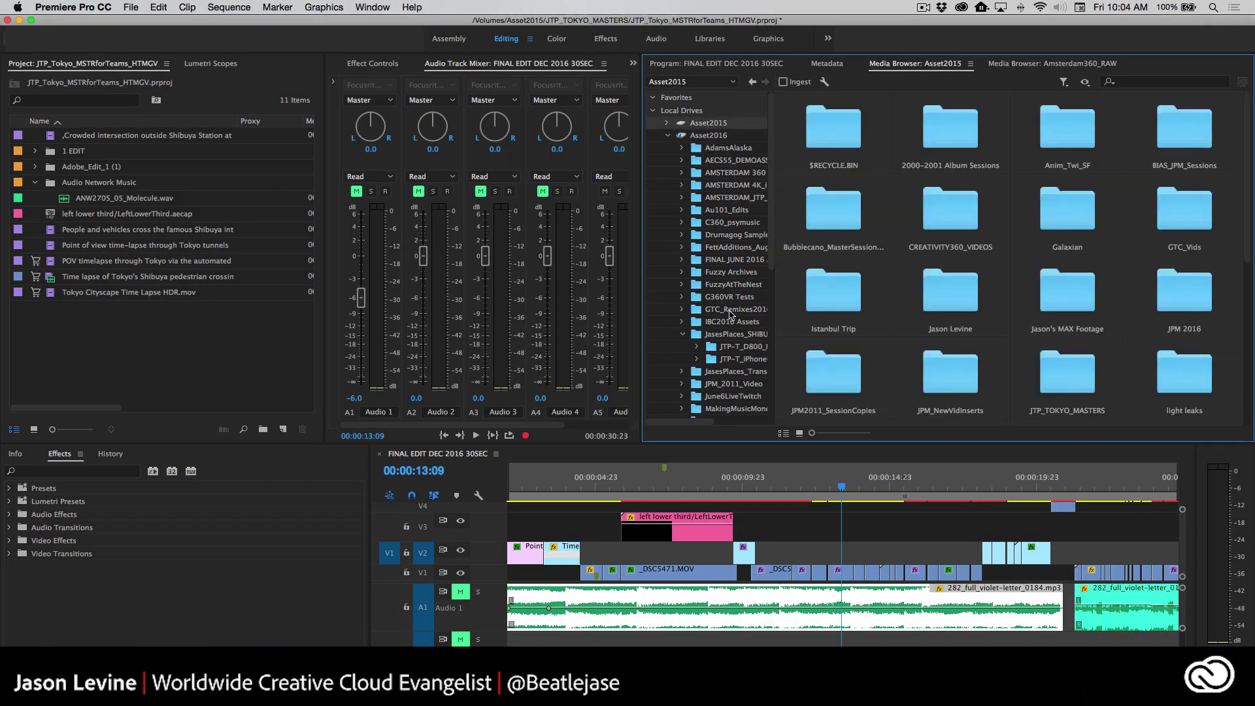
scroll(729, 317, "down", 1)
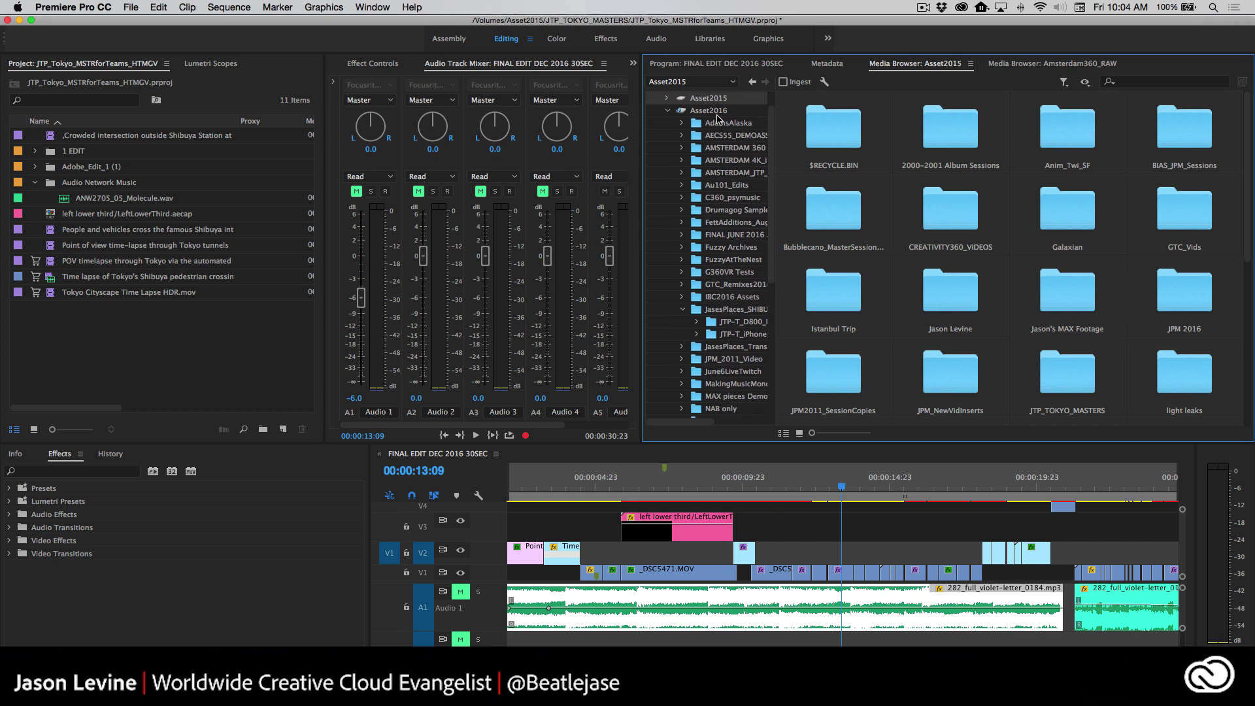
left_click(667, 99)
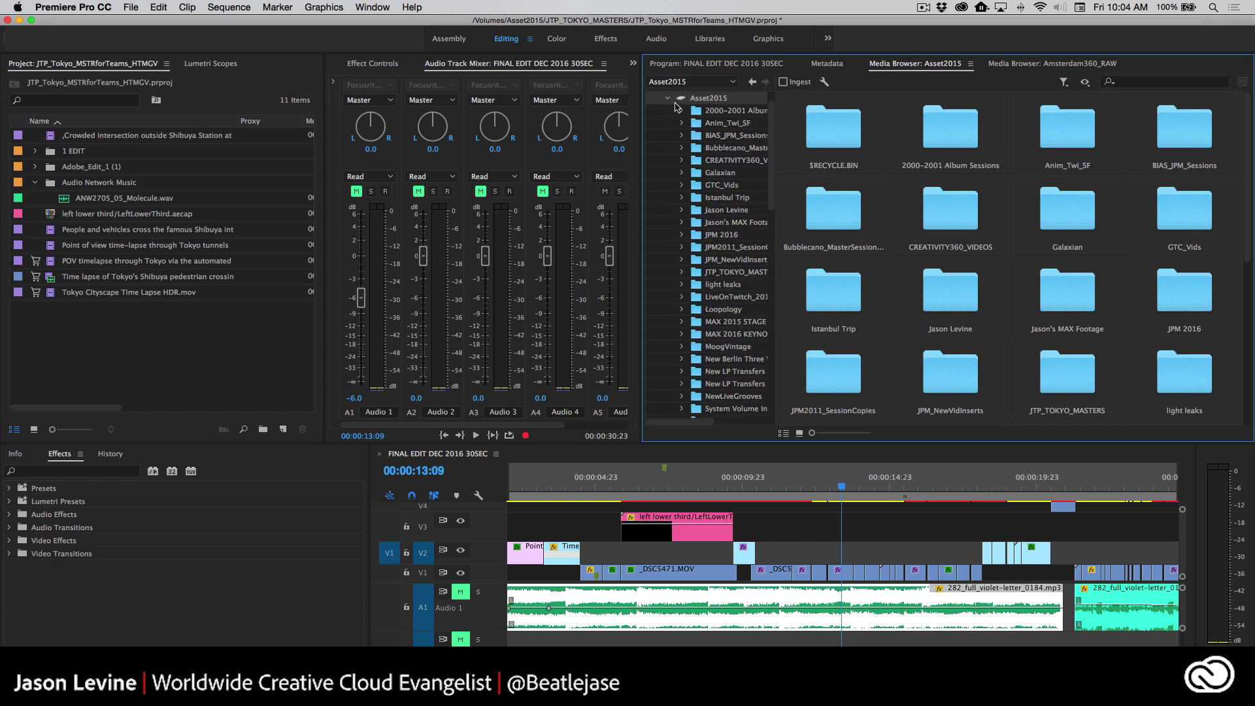
left_click(724, 285)
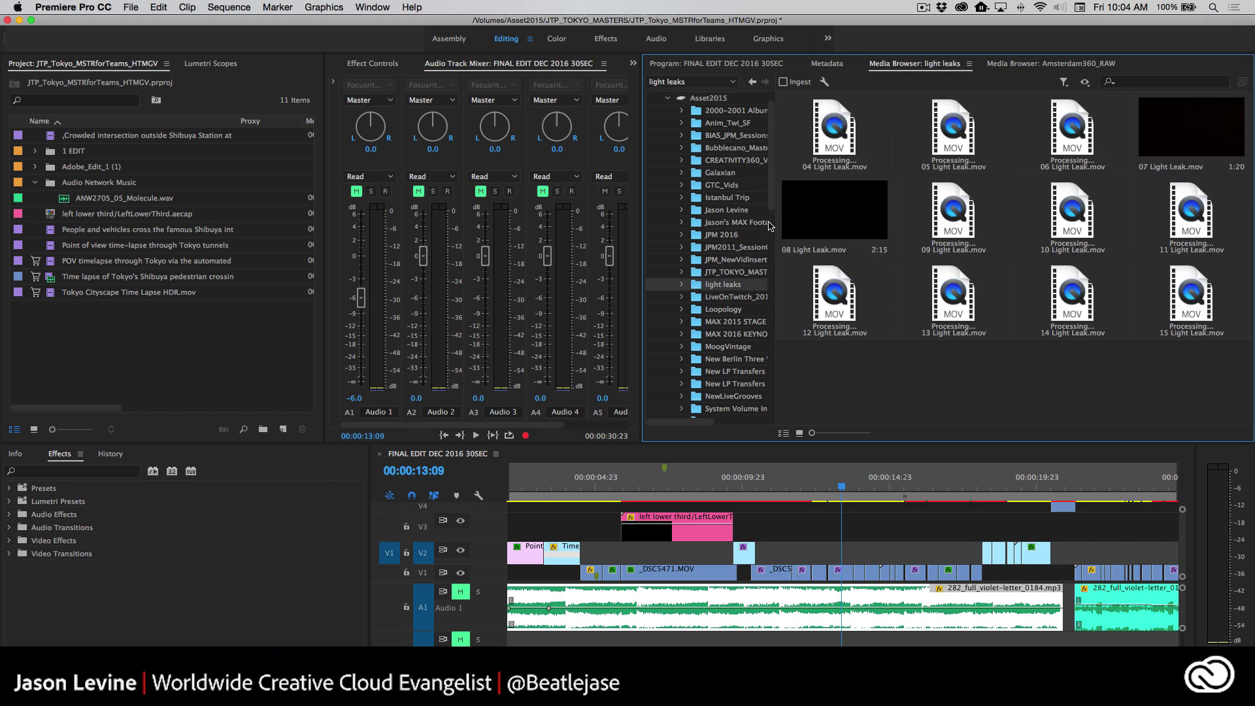
left_click(943, 214)
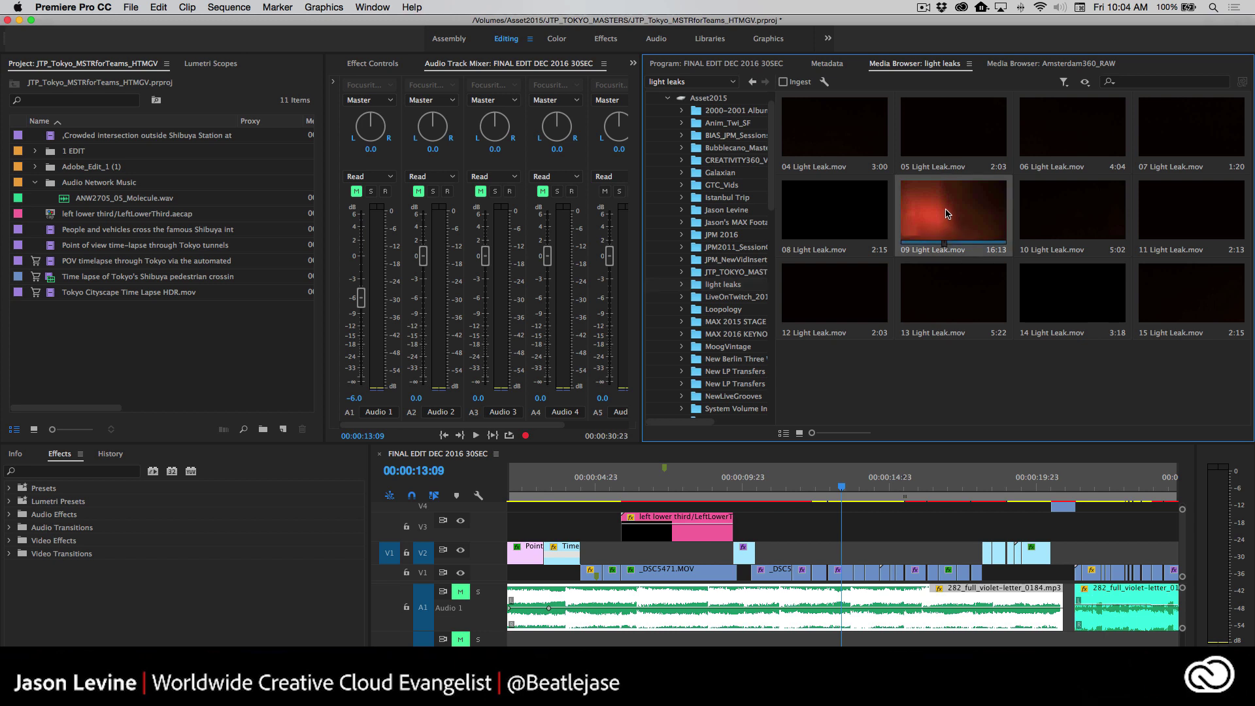
double_click(946, 213)
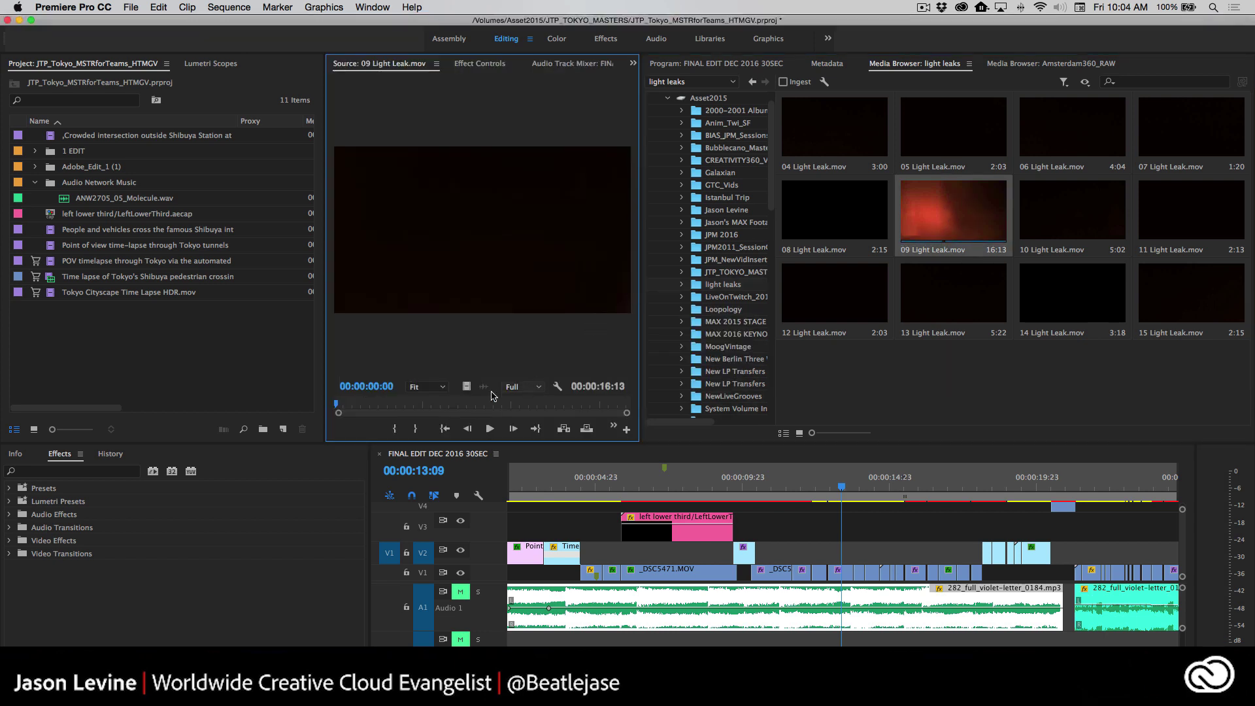
- Mark a 4-second range of 09 Light Leak.mov from 00:00:05:04 and place it on V2 near 00:00:14:00
left_click(489, 428)
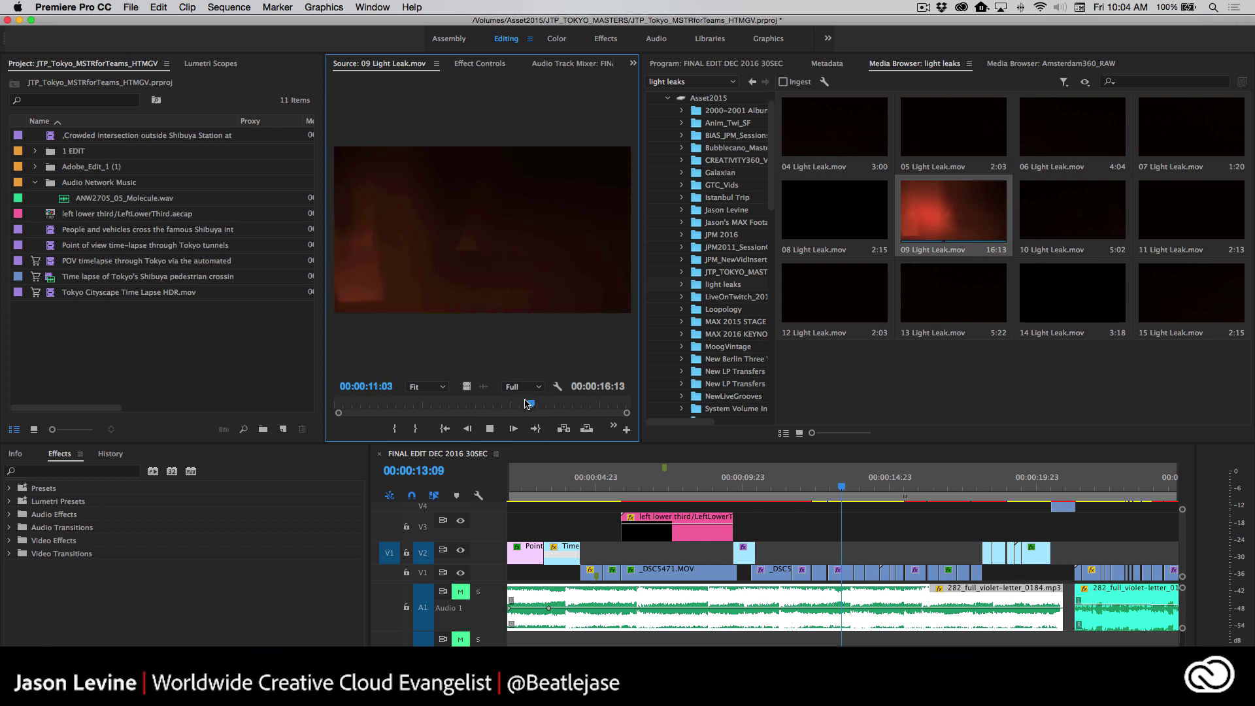
mouse_move(536, 403)
left_mouse_down()
mouse_move(425, 403)
mouse_move(495, 405)
left_mouse_up()
left_click(394, 429)
left_click(415, 428)
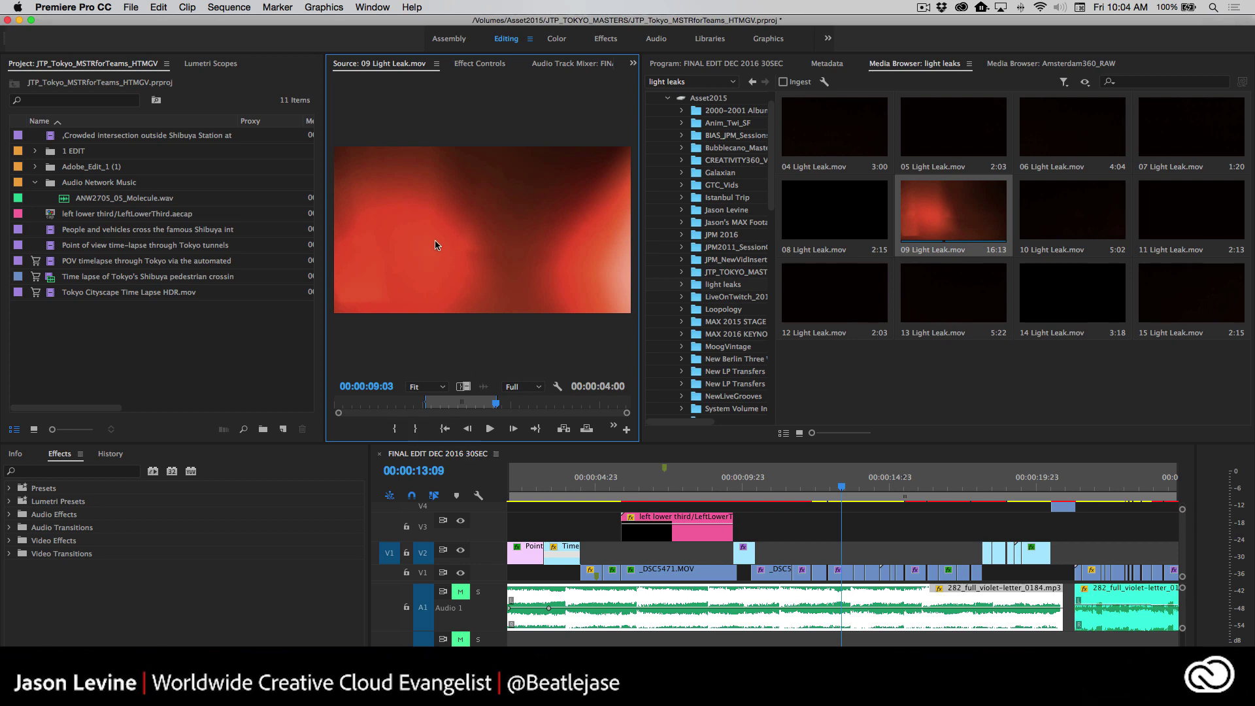
left_click_drag(883, 436, 831, 557)
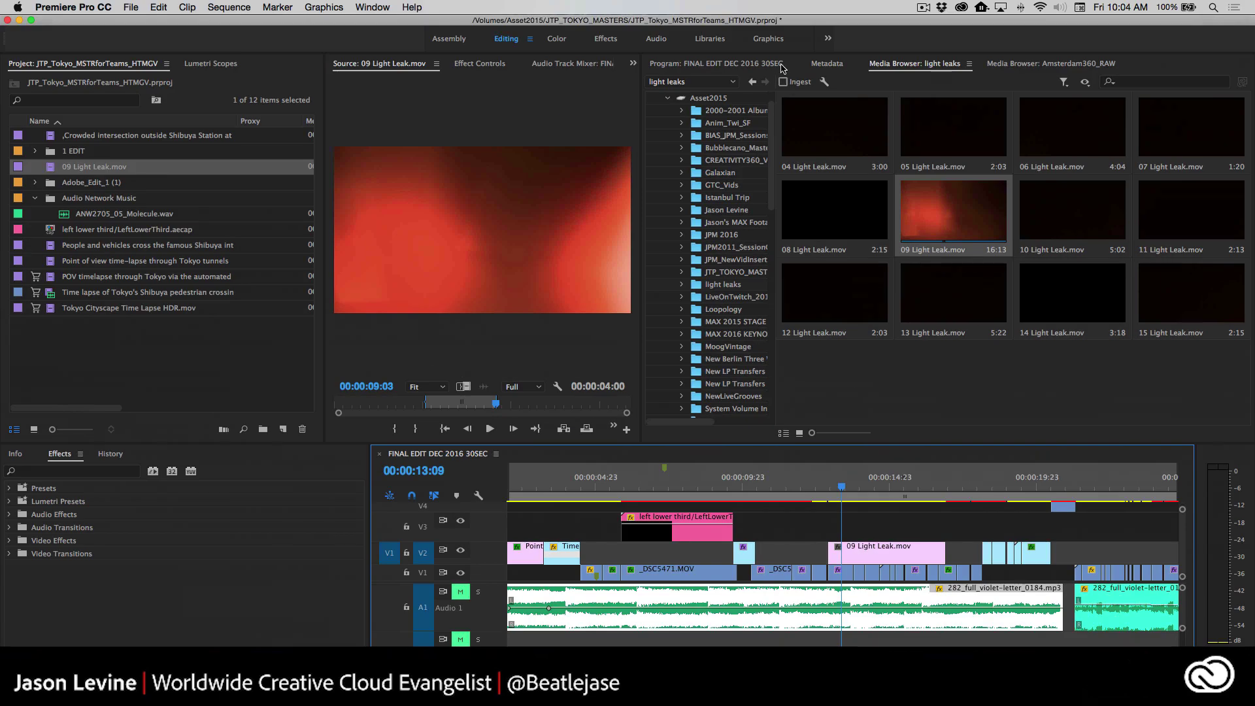
- Lower the 09 Light Leak clip's opacity to 33% and preview the fainter leak from 00:00:13:03
left_click(671, 67)
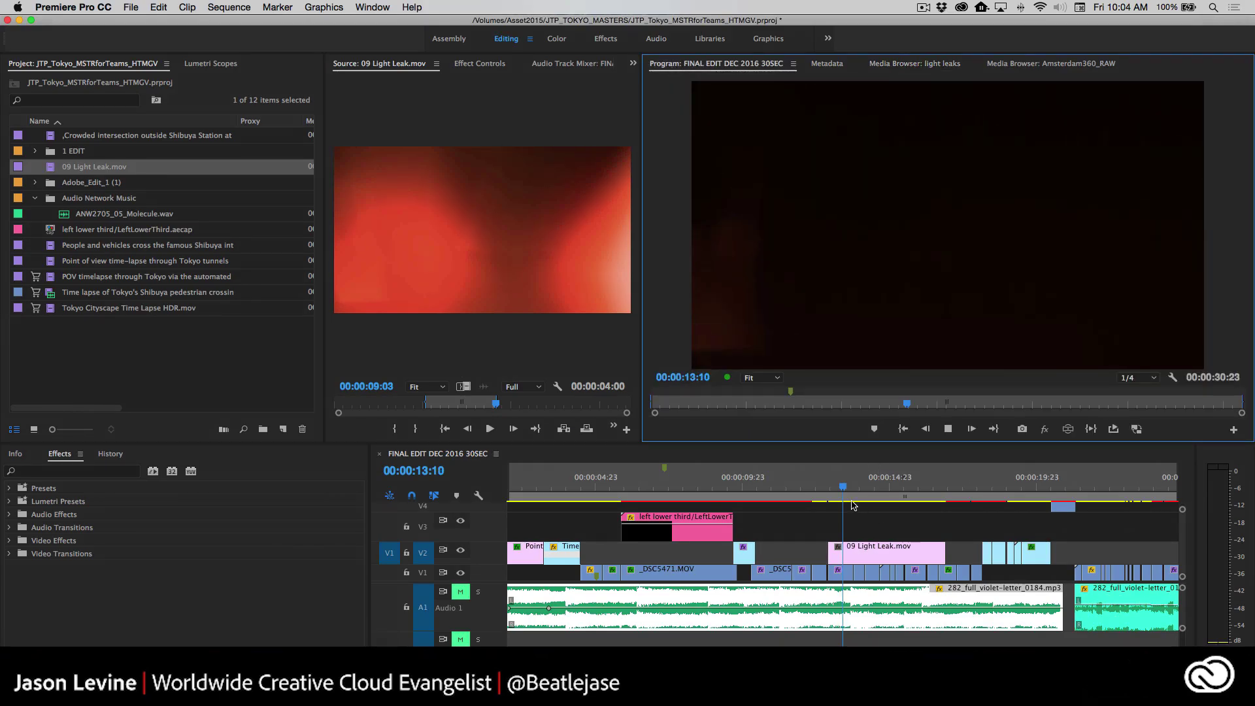
left_click(870, 556)
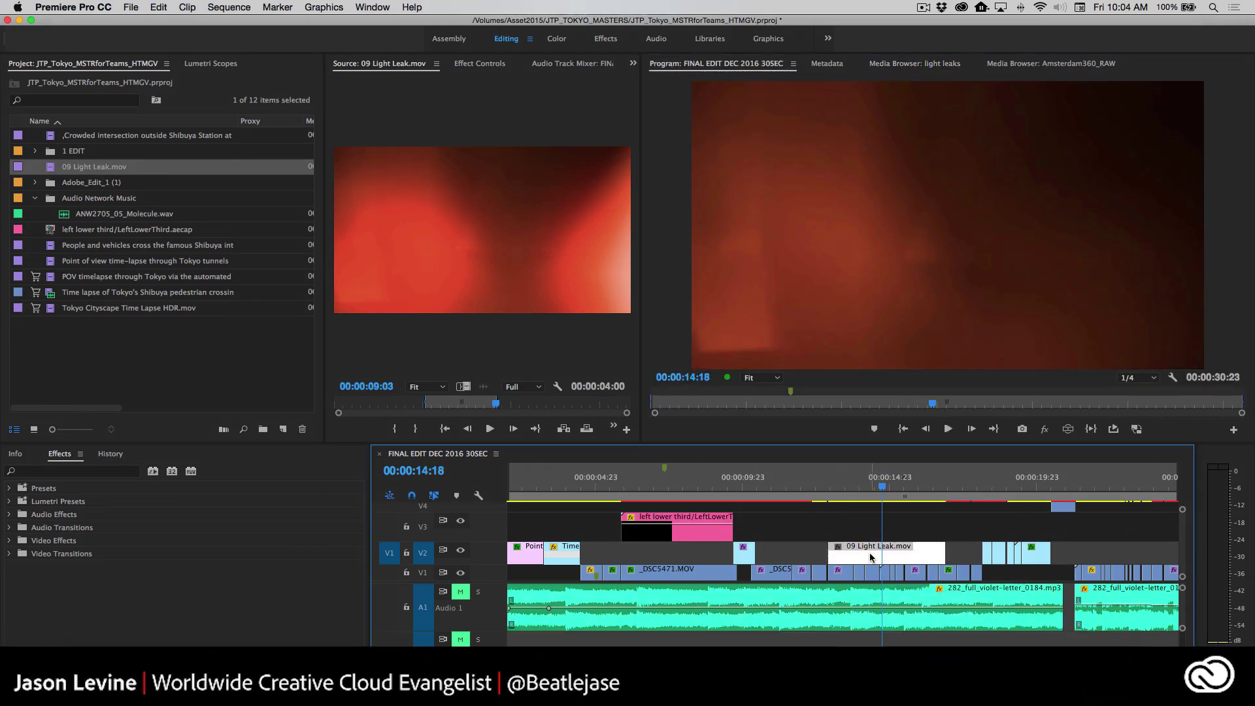
left_click(490, 63)
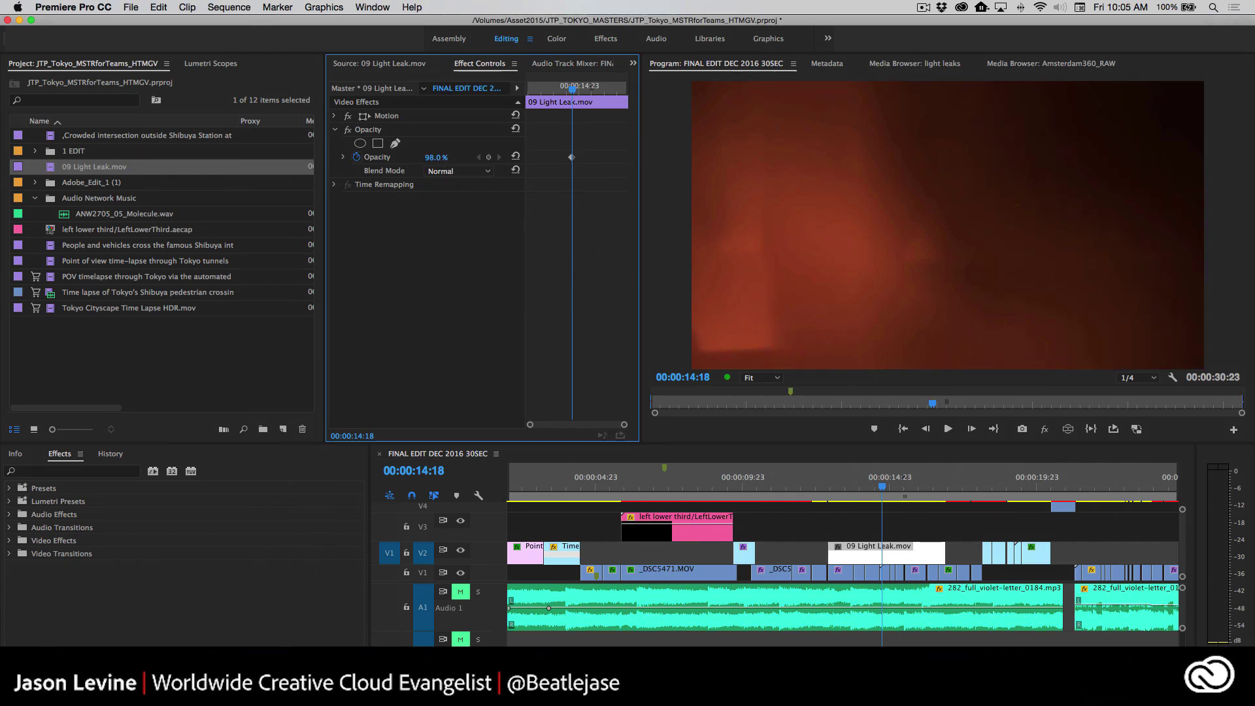
mouse_move(435, 157)
left_mouse_down()
mouse_move(413, 158)
mouse_move(430, 157)
left_mouse_up()
left_click_drag(883, 489, 831, 487)
key("space")
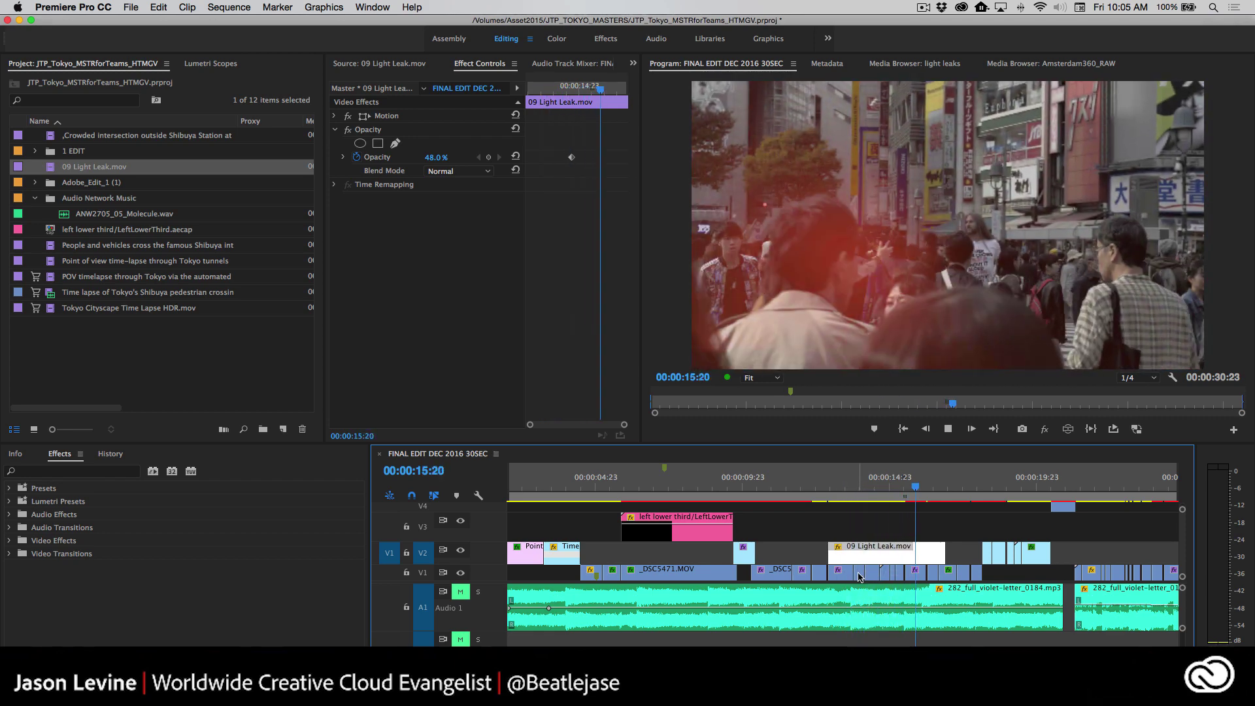
key("space")
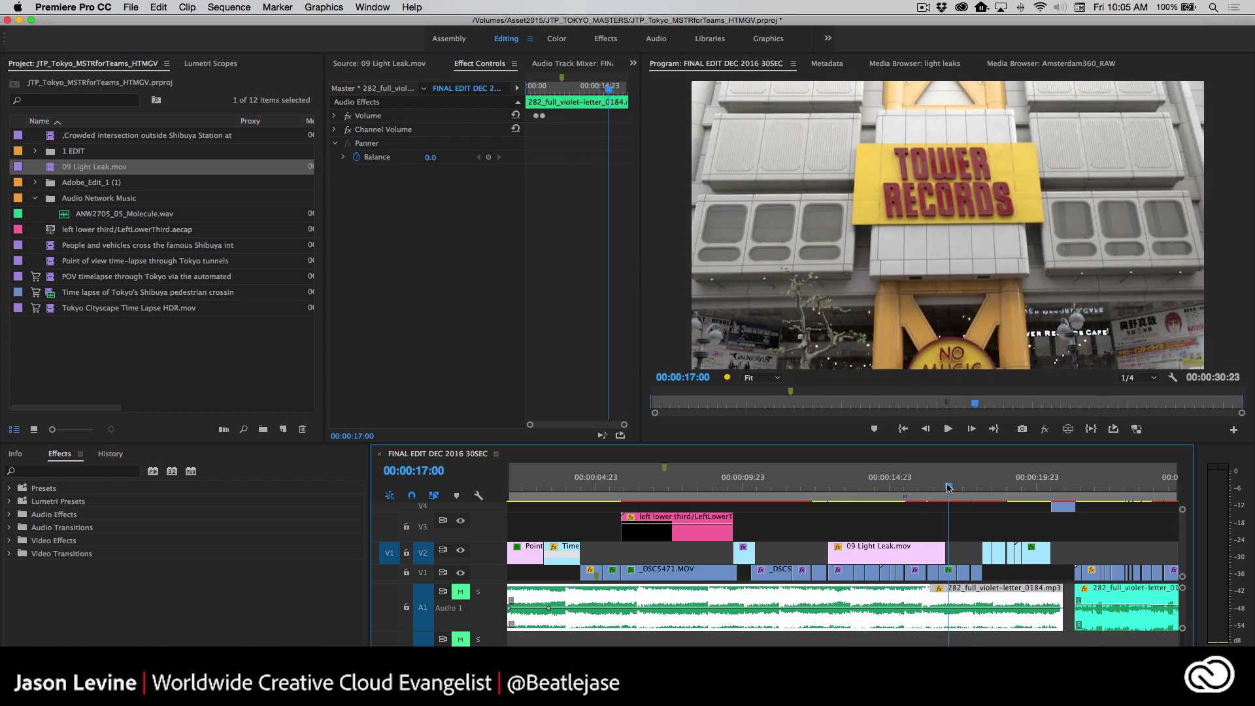
- Delete the light leak's opacity keyframe to restore 100% opacity
left_click_drag(948, 486, 835, 488)
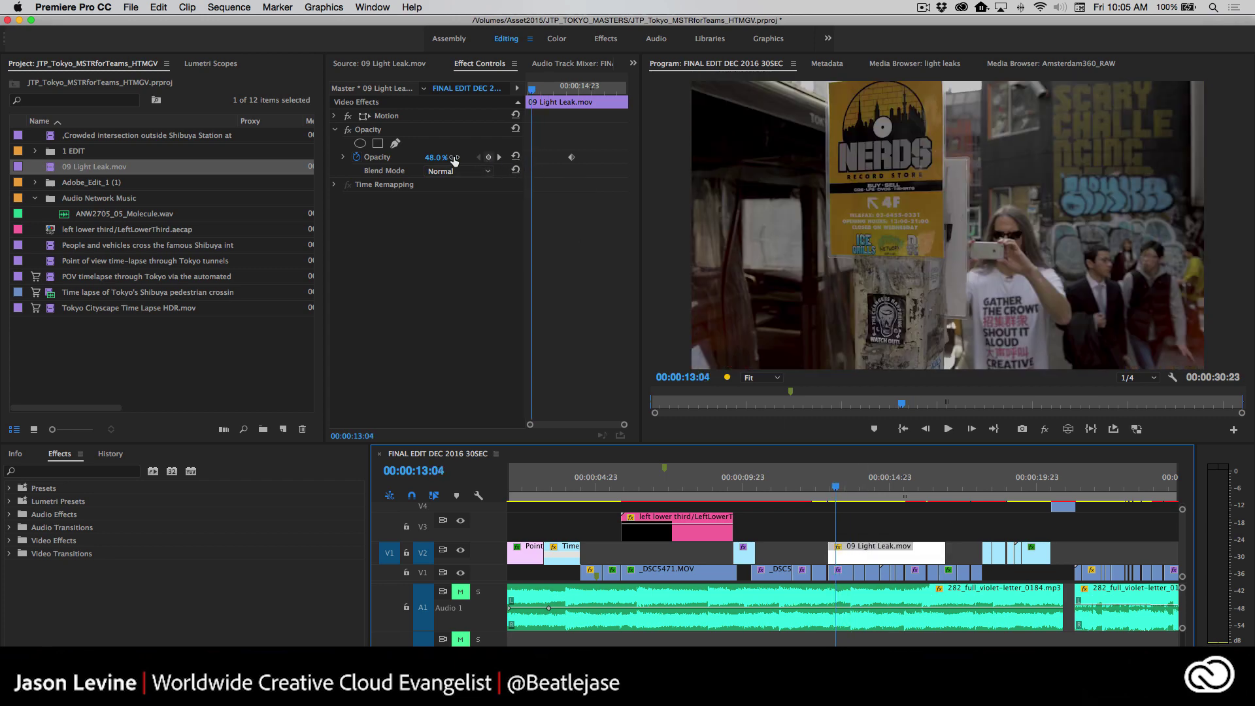
left_click(571, 158)
key("Delete")
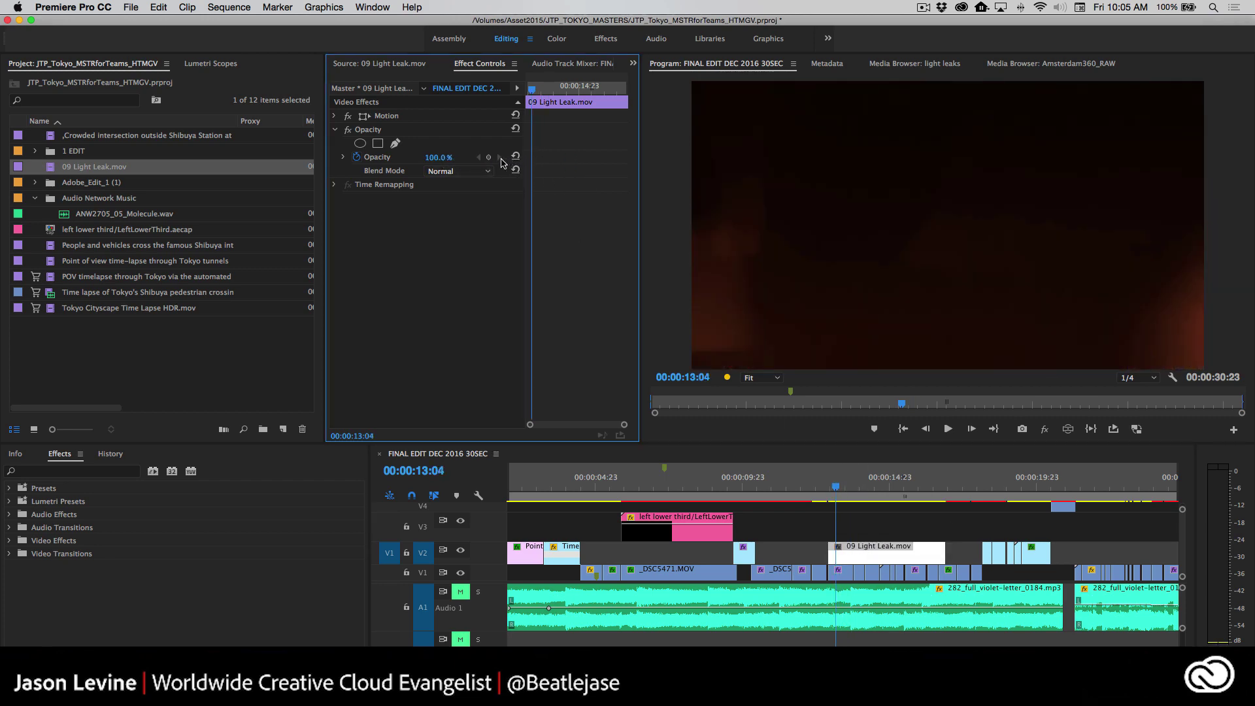
- Set the light leak's blend mode to Screen and preview it forward and backward
left_click(456, 172)
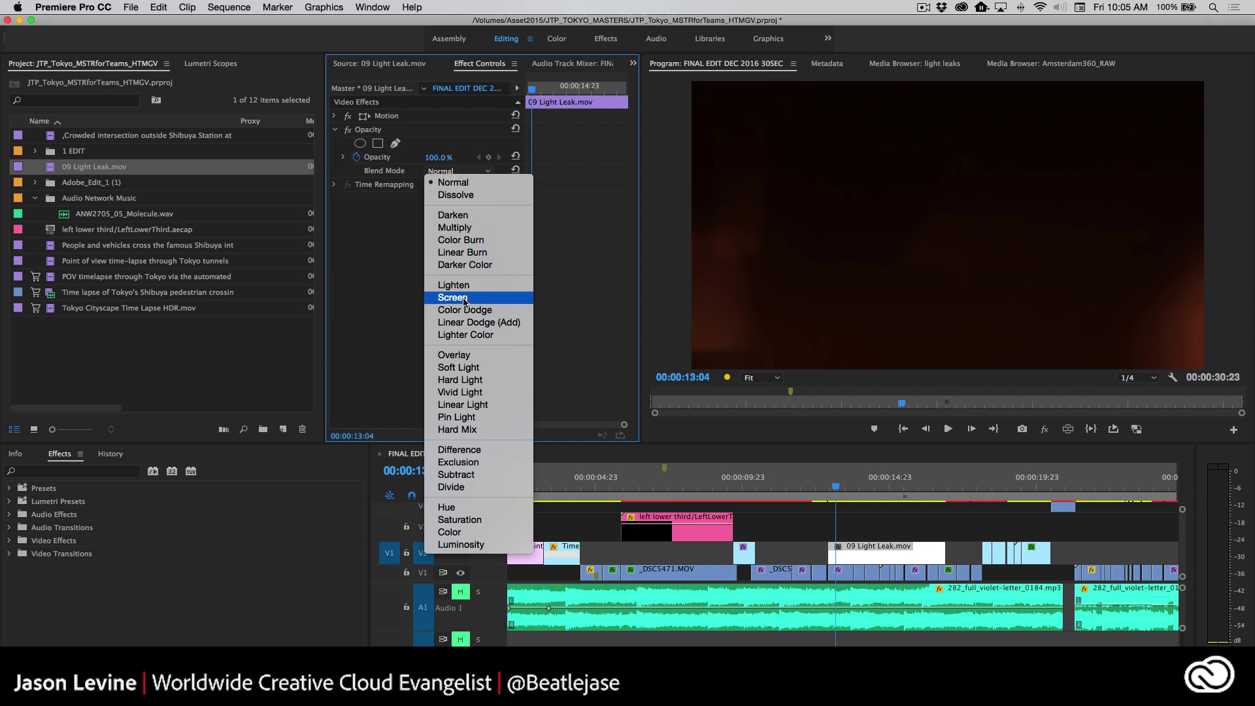
left_click(465, 299)
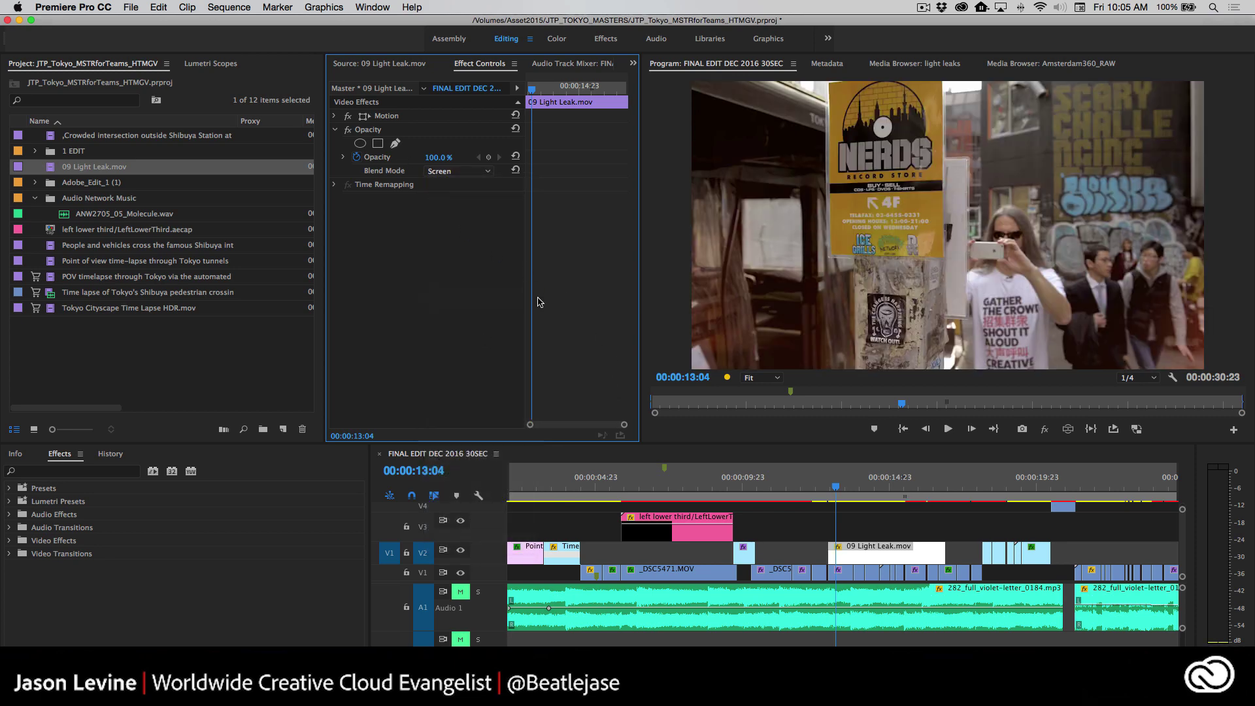
key("space")
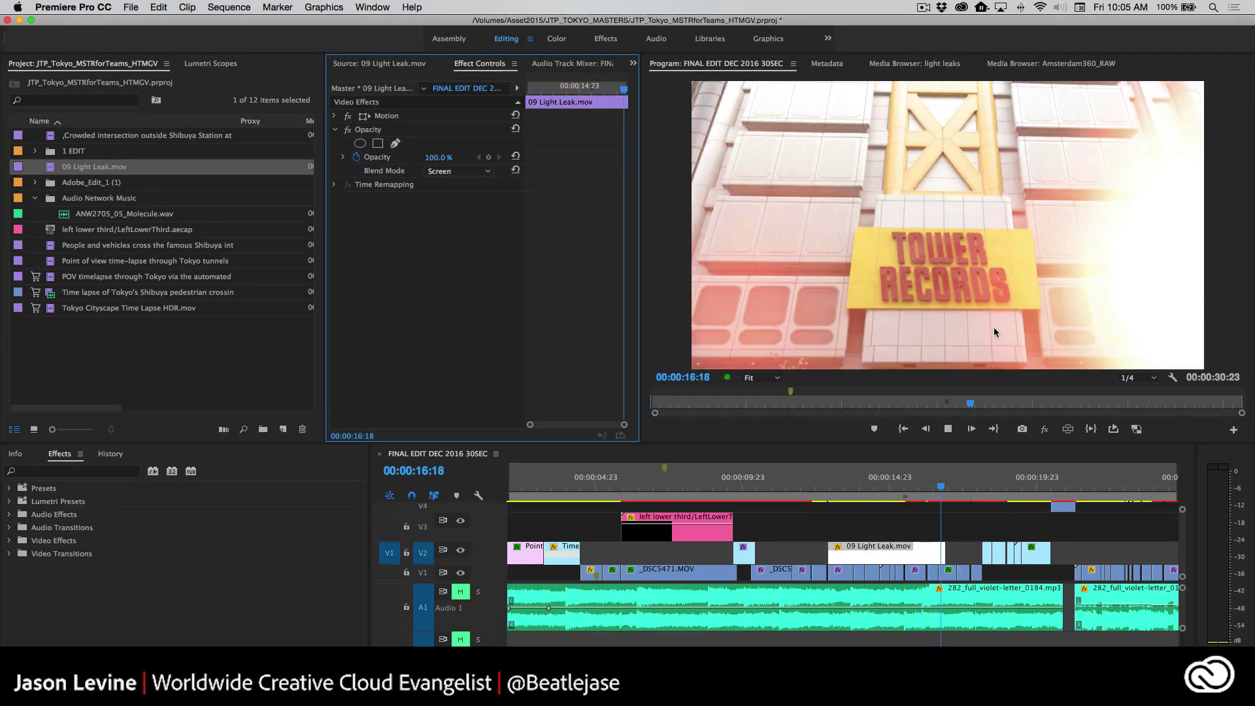
key("j")
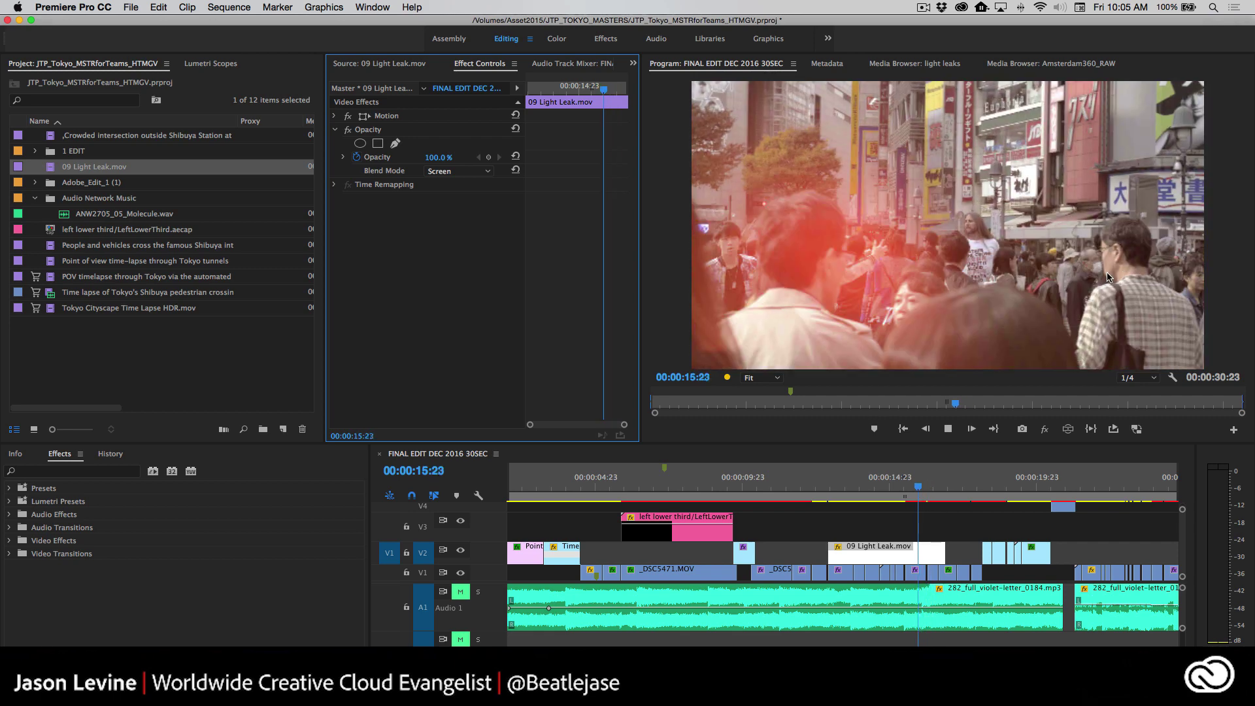
key("k")
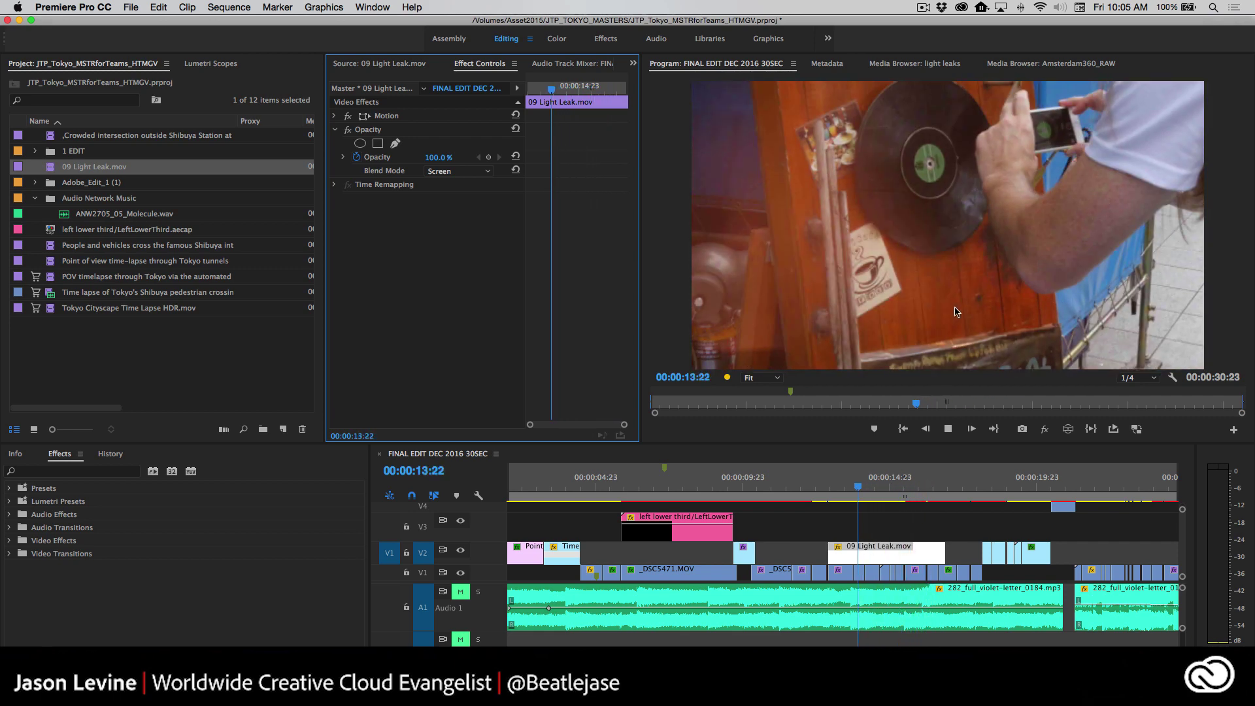
left_click(858, 489)
left_click(949, 398)
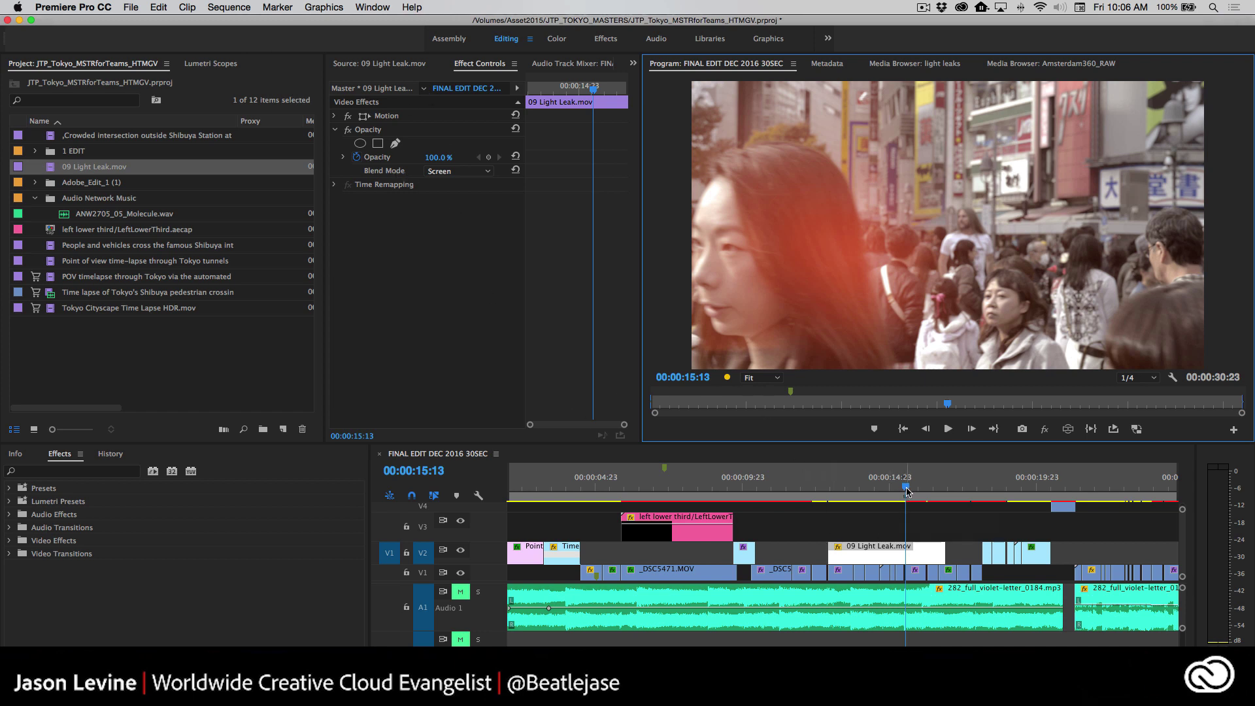
- Load the timeline light leak clip in the Source monitor and find its brightest flare frame
double_click(874, 548)
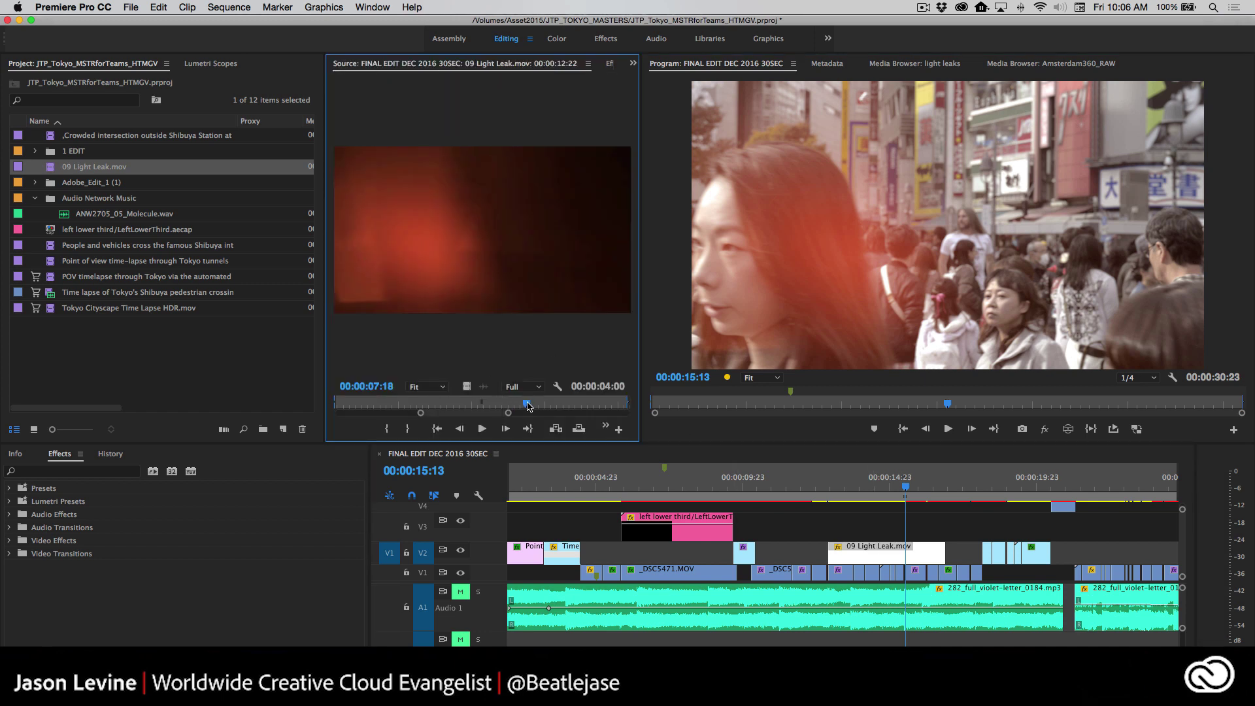
left_click_drag(528, 405, 606, 405)
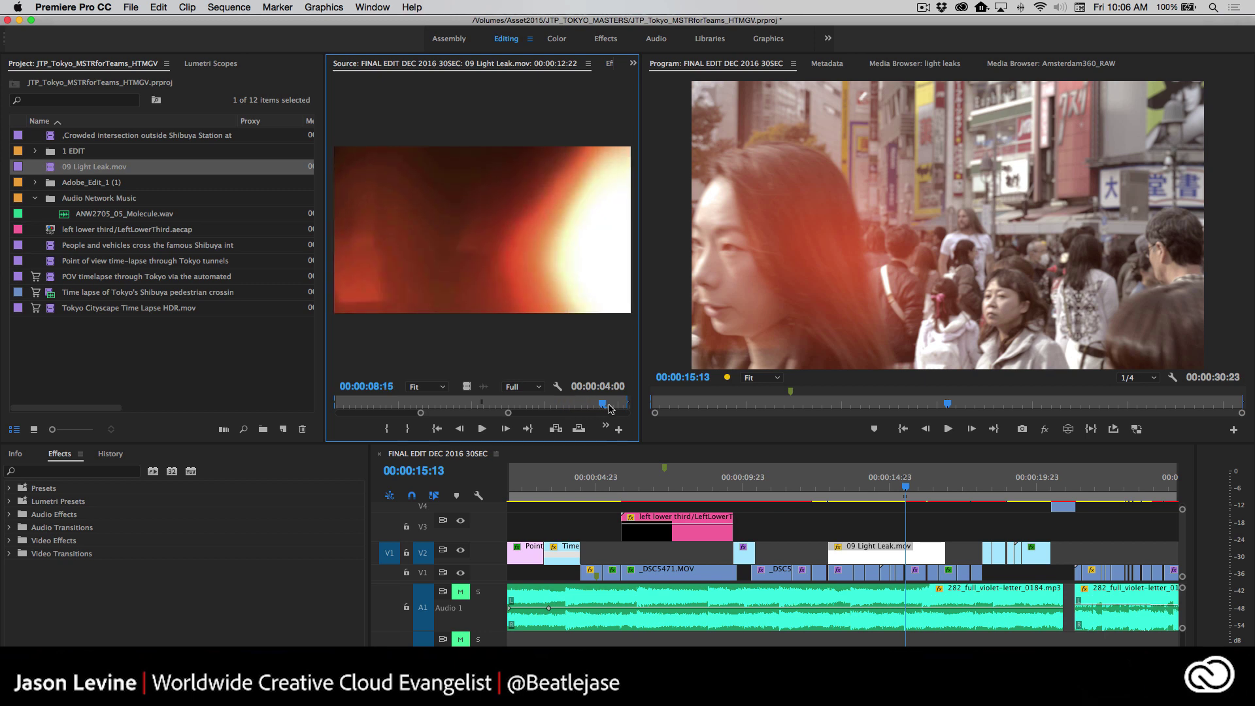
key("j")
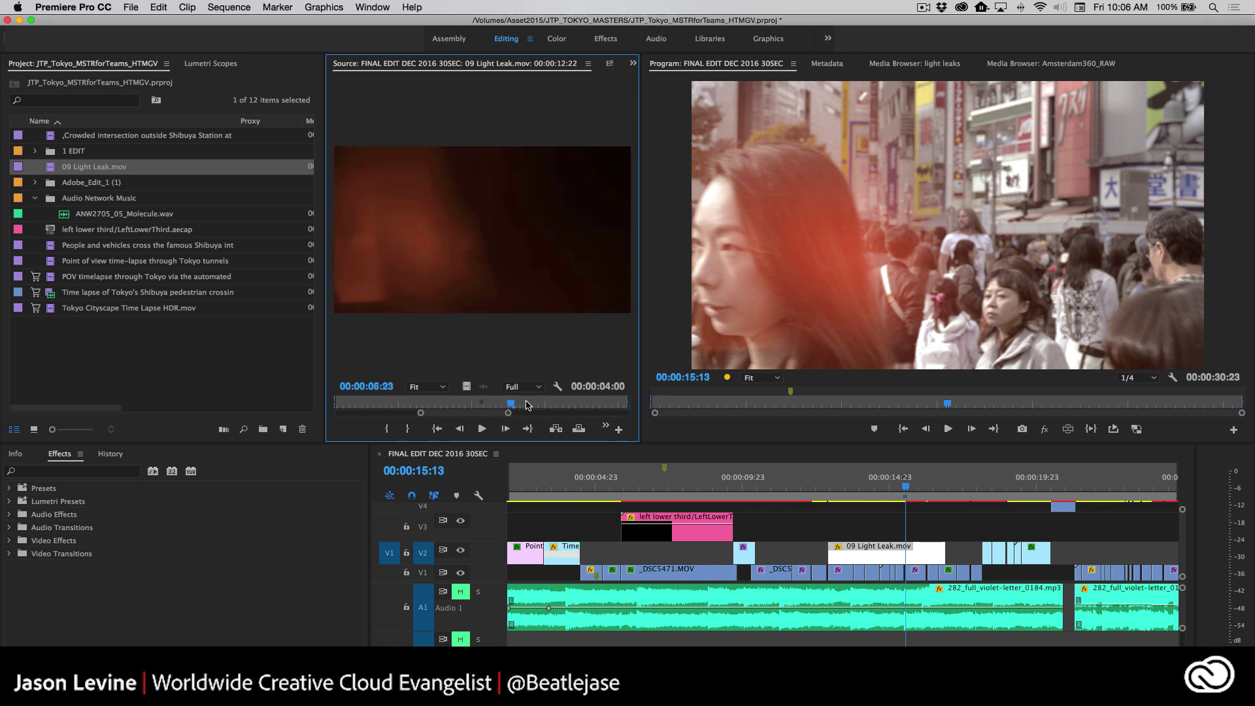
key("l")
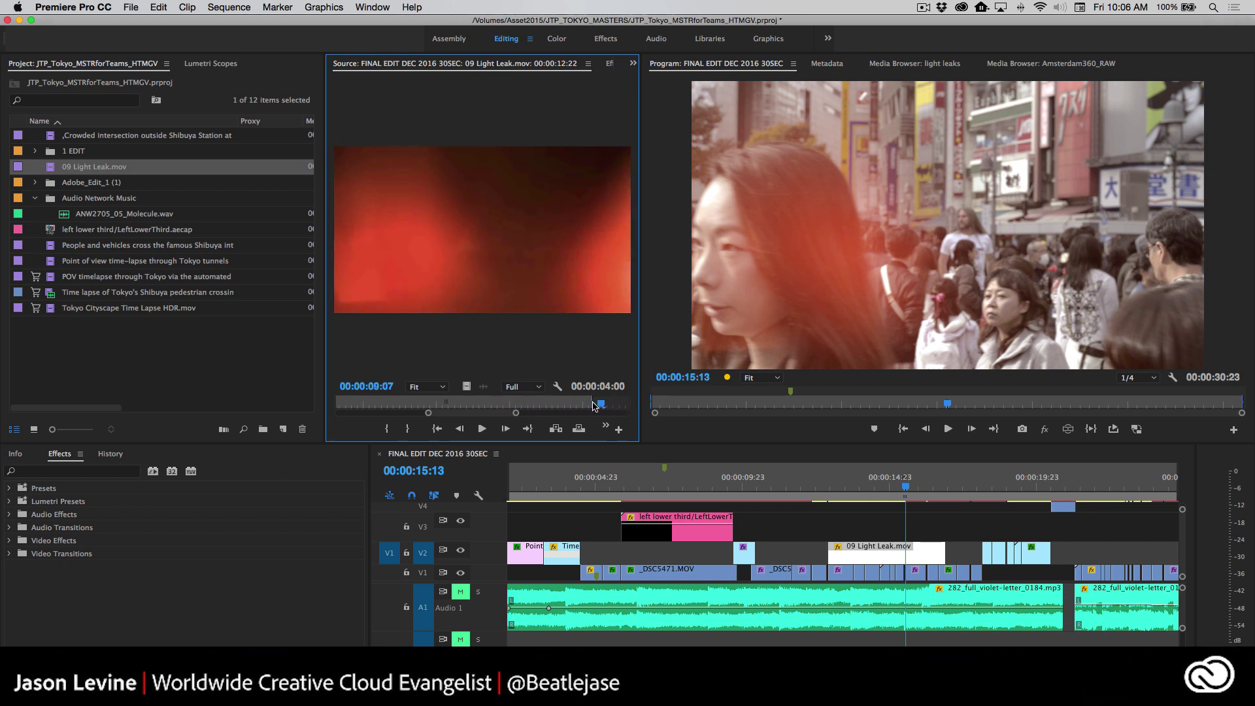
left_click_drag(581, 406, 584, 406)
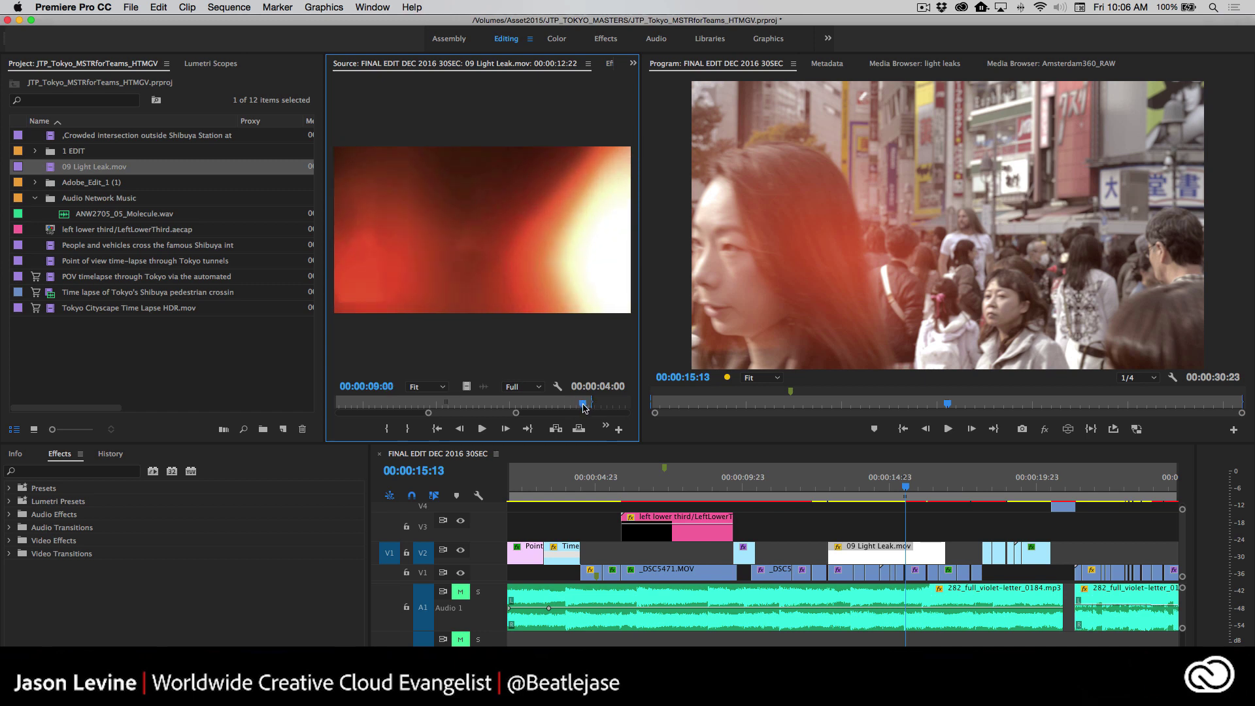
- Trim the light leak's end and start so only a brief few-frame flash remains
scroll(583, 406, "up", 3)
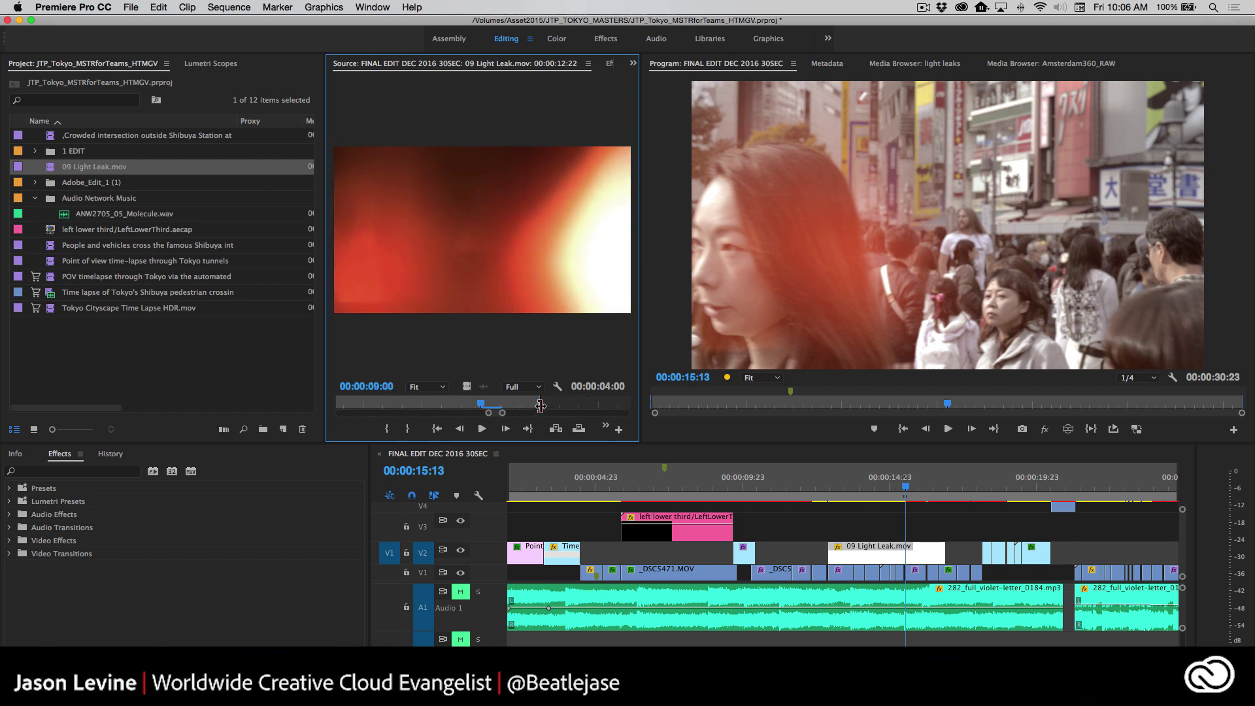
left_click_drag(540, 405, 508, 405)
scroll(383, 410, "down", 3)
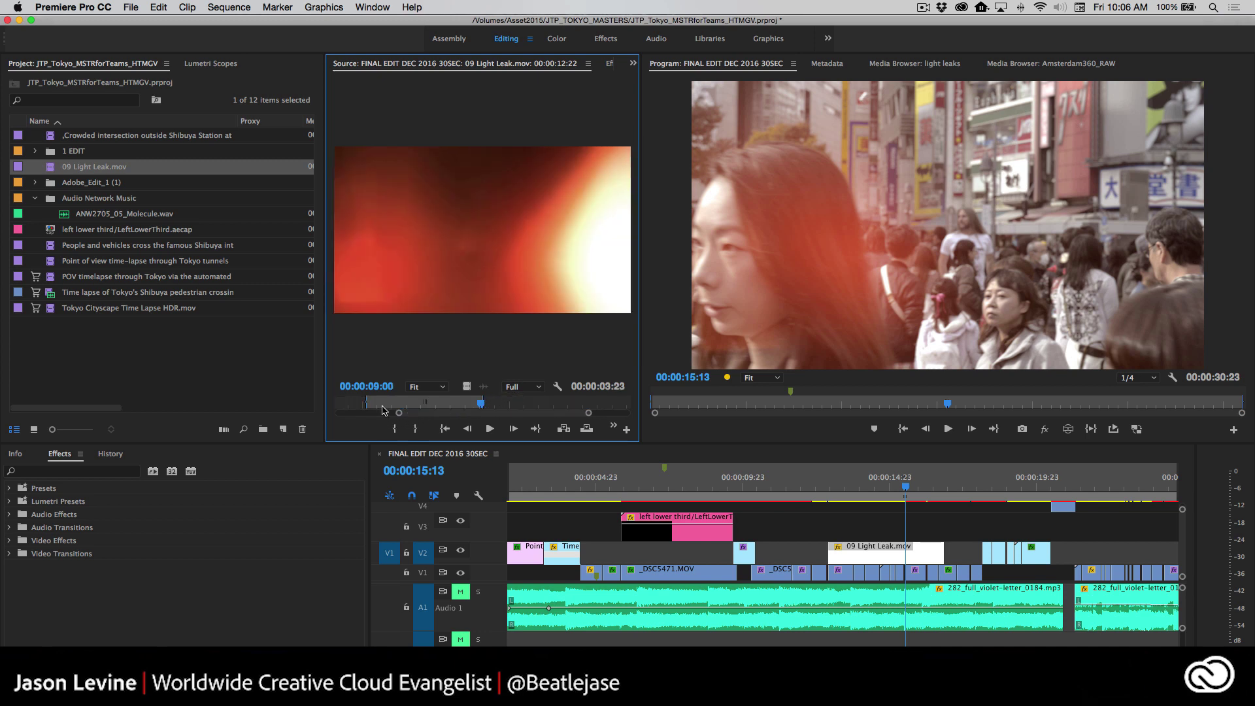
left_click_drag(367, 405, 452, 406)
scroll(458, 415, "up", 4)
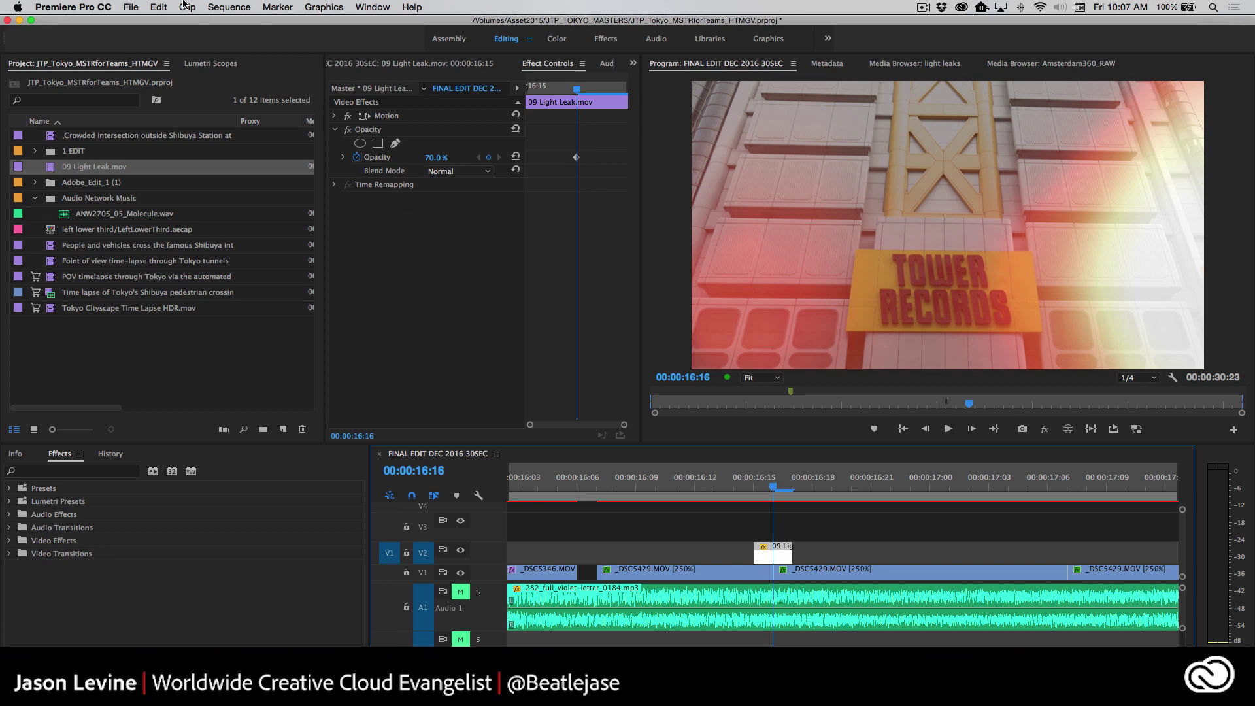
- Close the Tokyo project, answer the save prompt, and open MoogVintageSynths_Edit9_2017_HTMGV
left_click(131, 7)
left_click(157, 105)
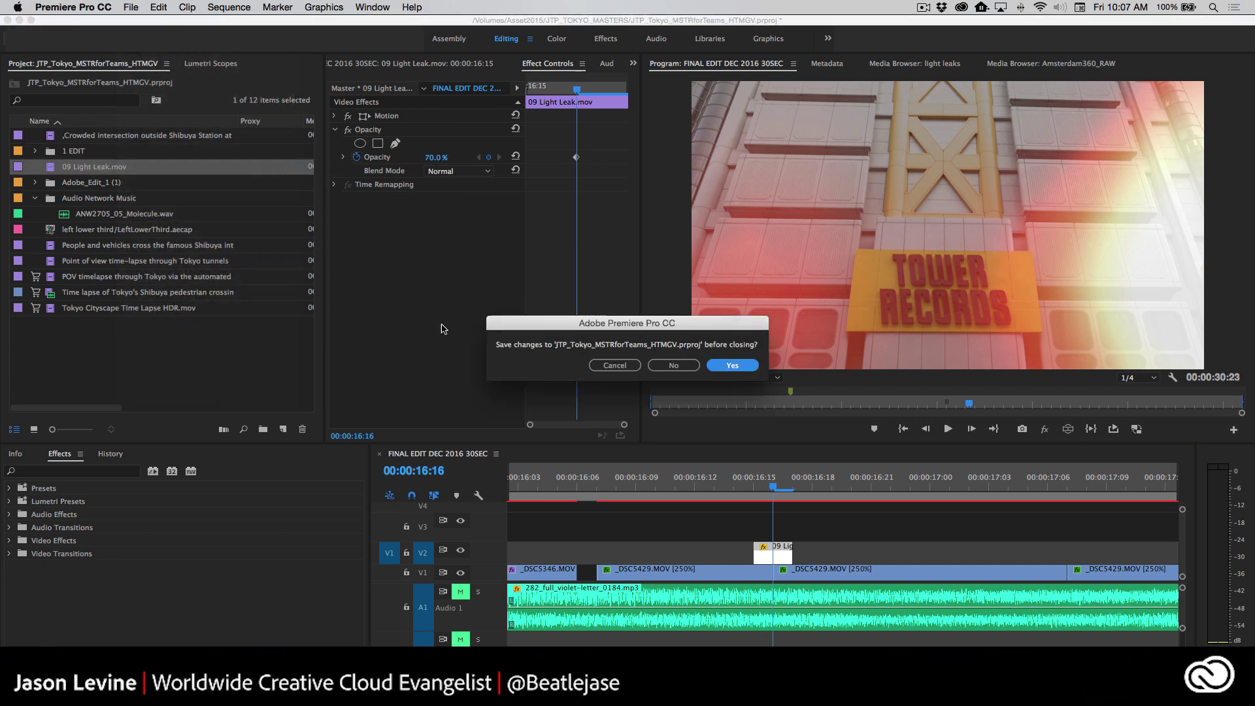
left_click(677, 368)
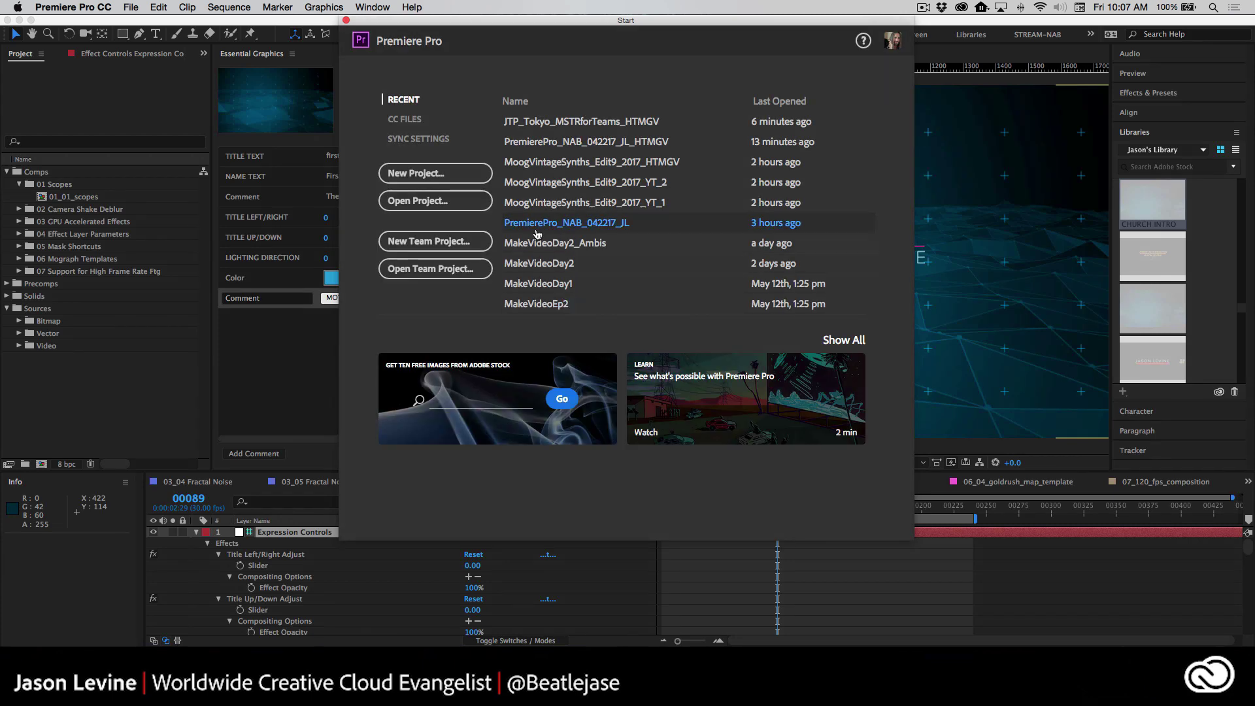
left_click(601, 163)
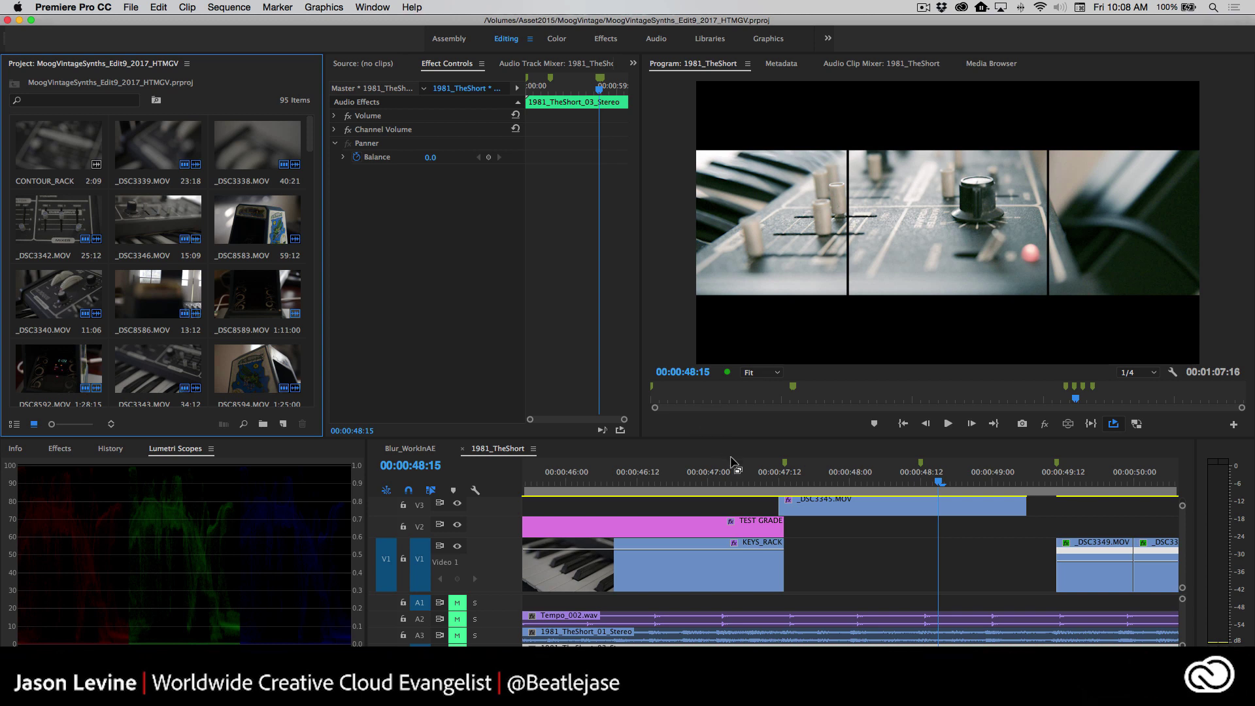
- Load 2k Mattes_001.mov in the Source monitor and preview it from the start, stopping near 00:00:01:21
scroll(832, 552, "up", 3)
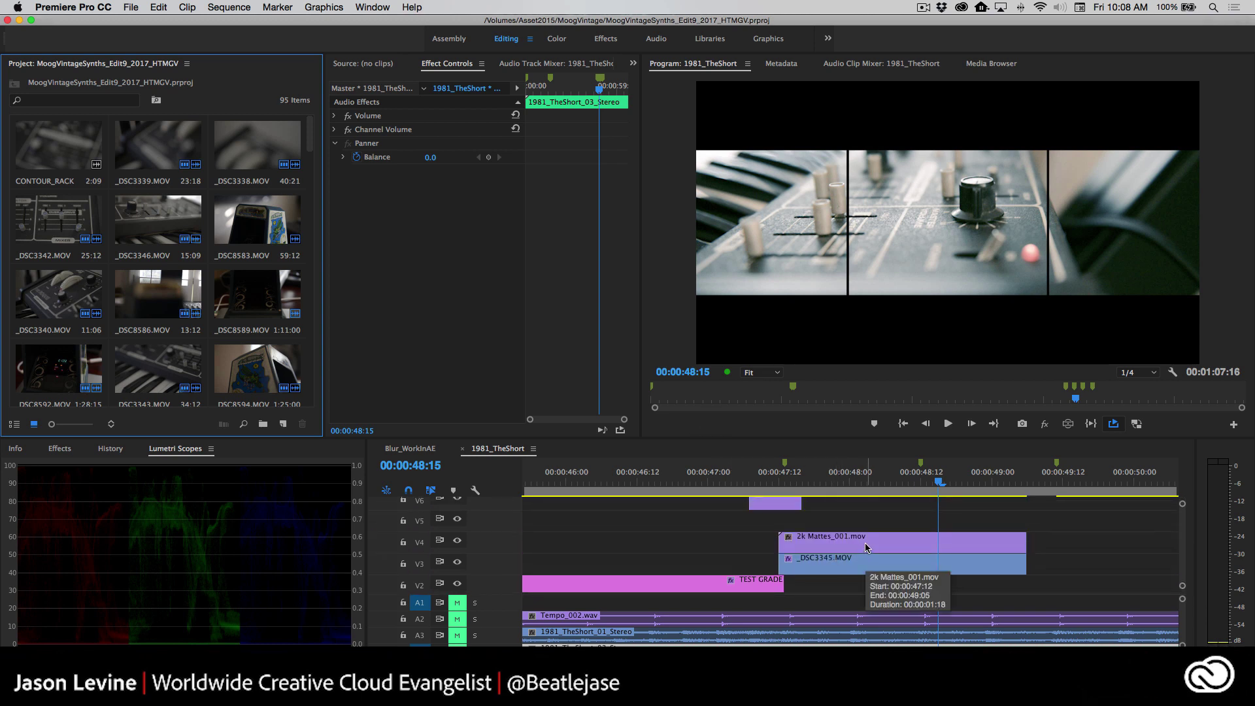
double_click(866, 547)
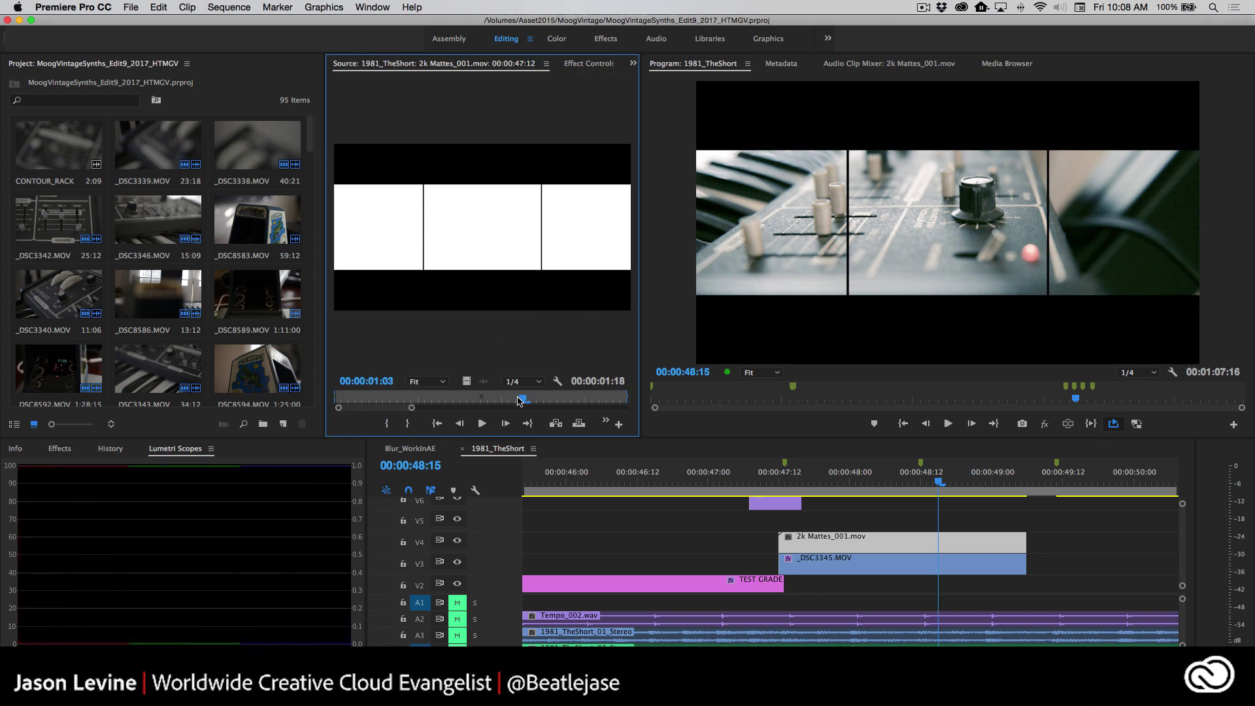
left_click_drag(519, 401, 313, 398)
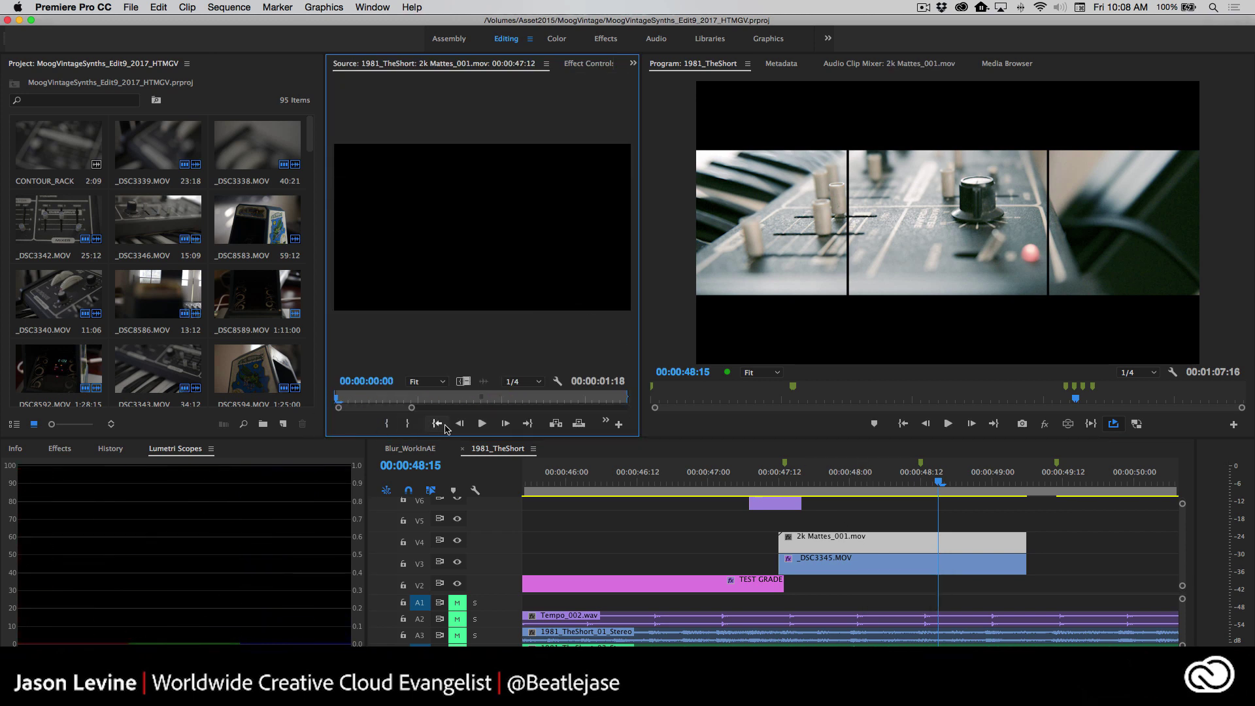
left_click(482, 424)
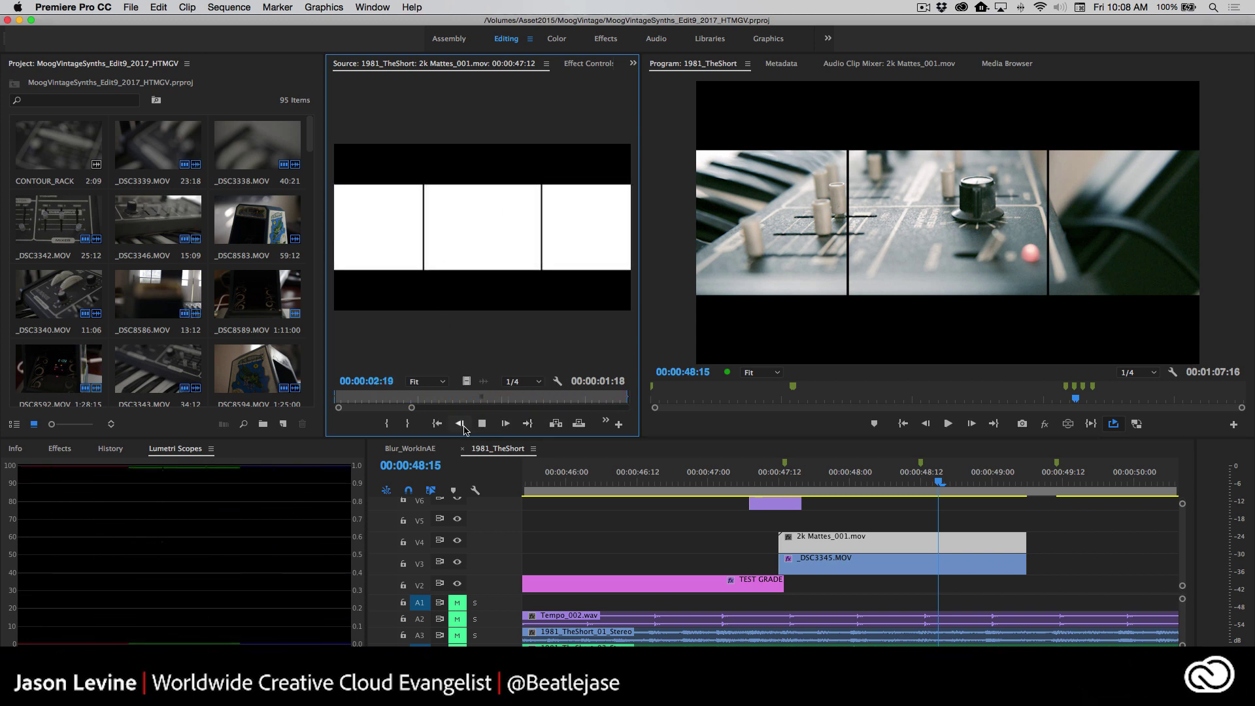
left_click(481, 424)
left_click(482, 423)
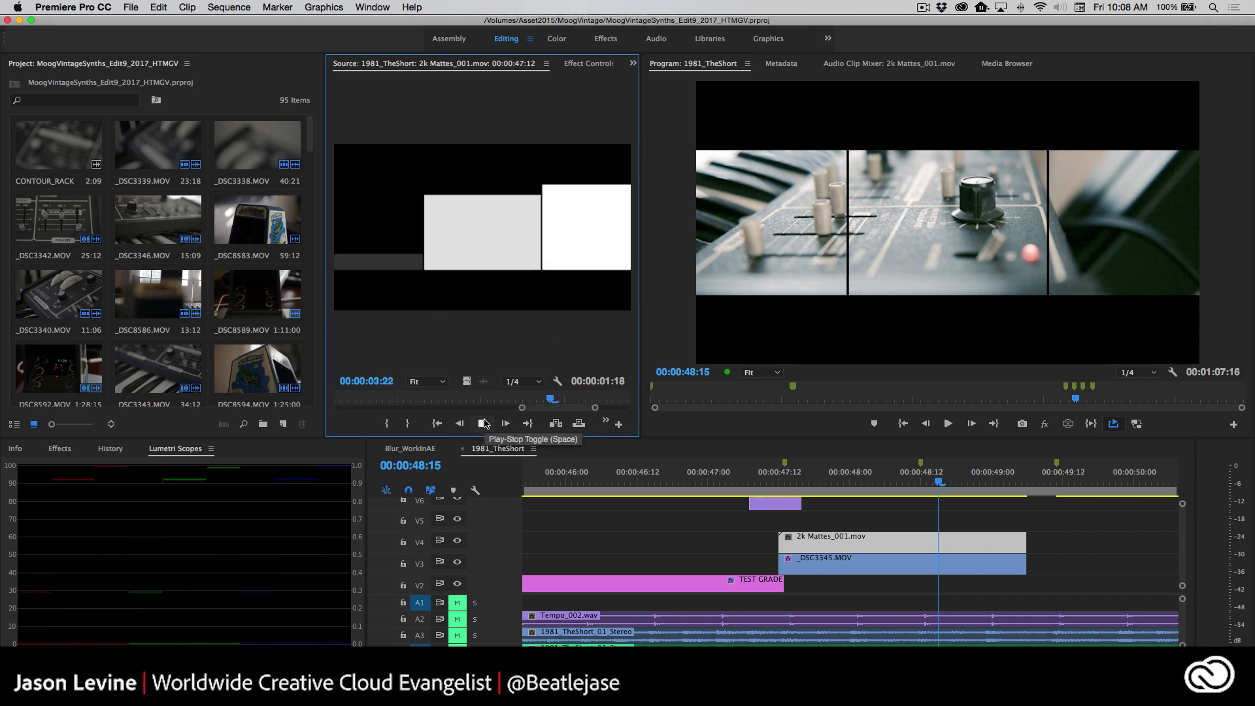
left_click(483, 423)
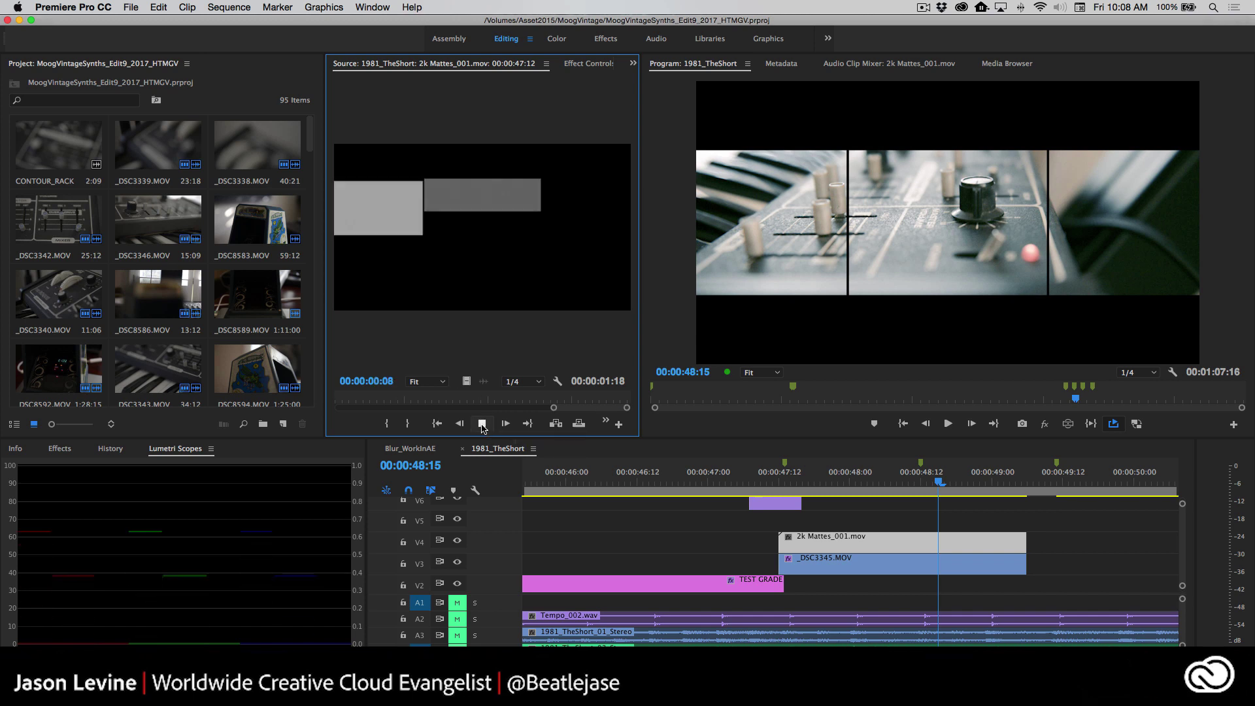
left_click(481, 423)
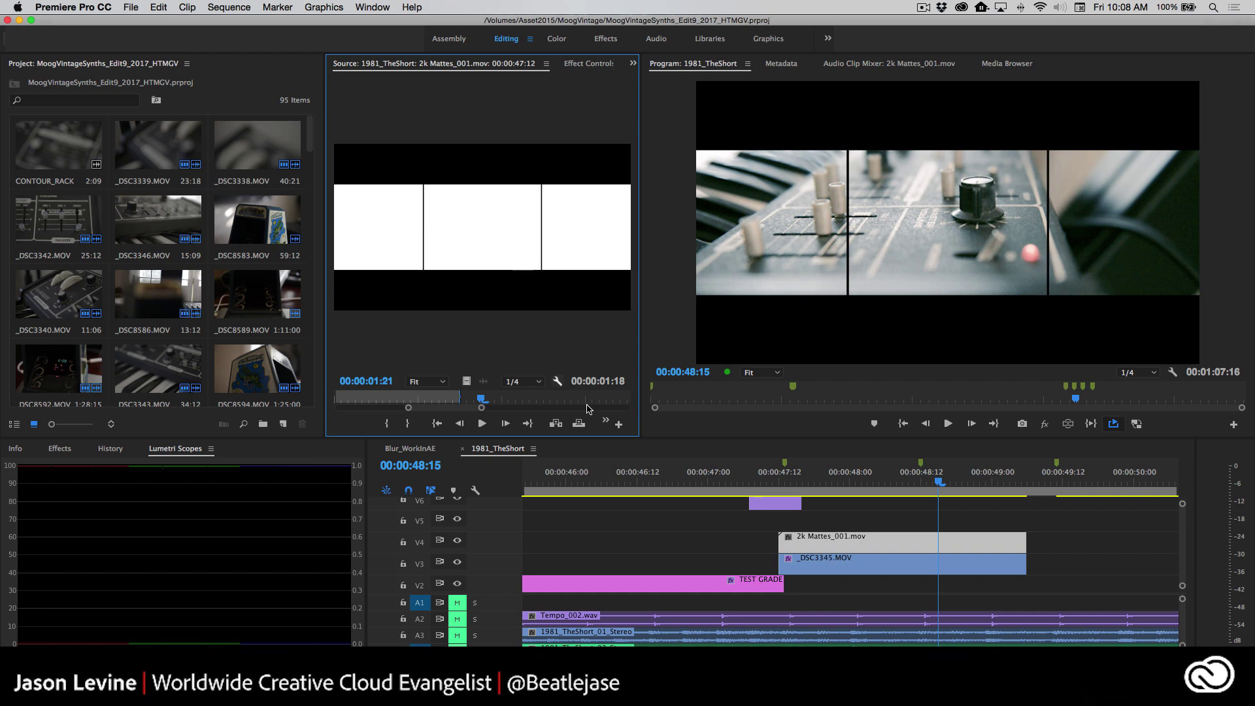
- In the Media Browser, navigate TBOLT_1TB > PVE and open the 2k Mattes folder
left_click(1006, 64)
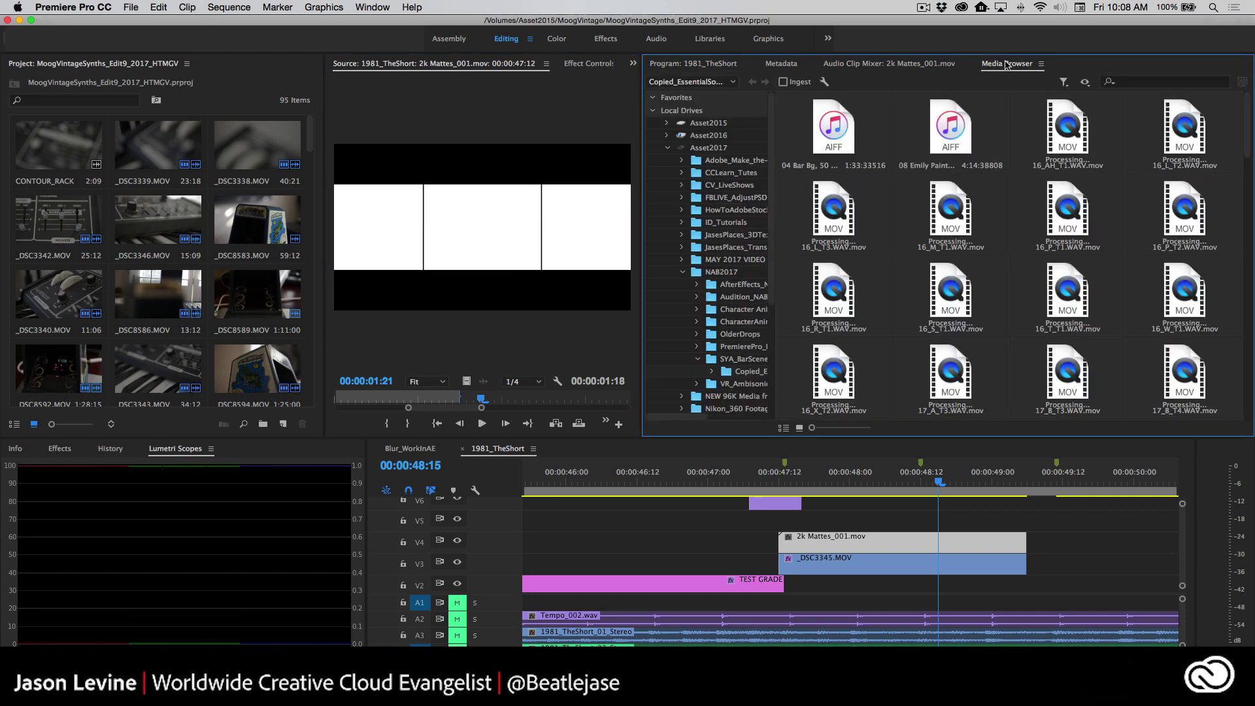
left_click(847, 65)
left_click(945, 65)
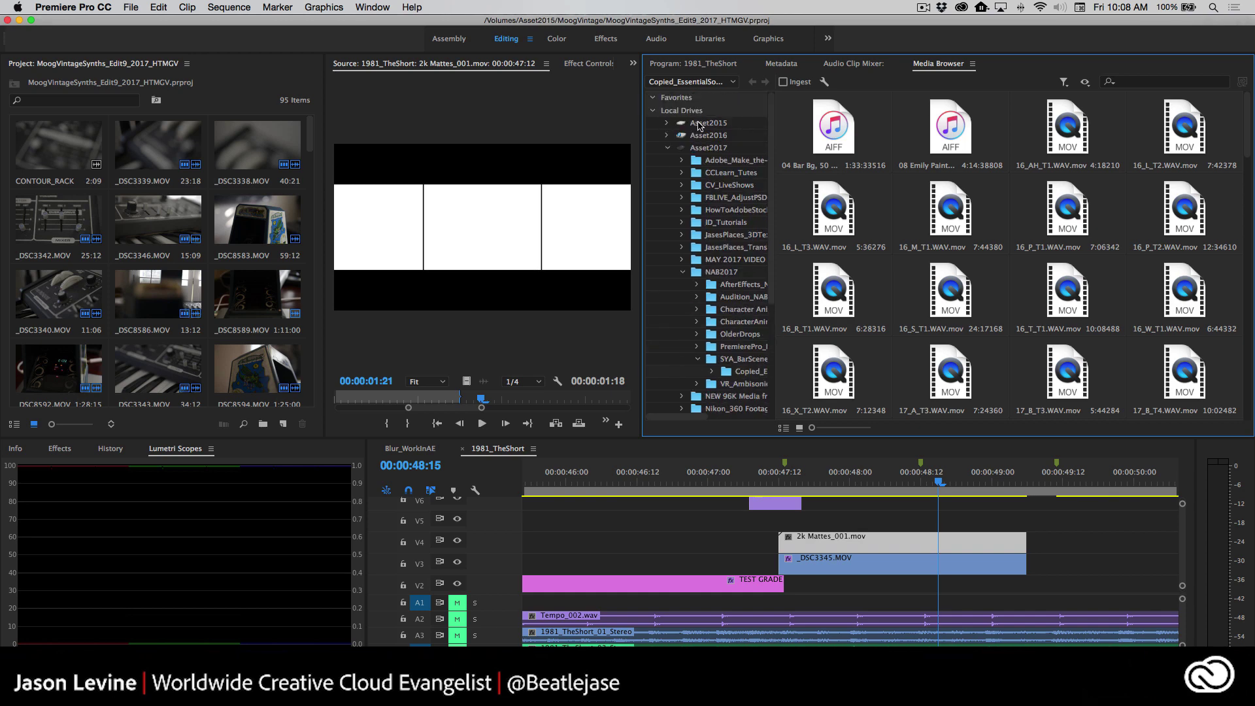
left_click(699, 124)
scroll(698, 325, "down", 5)
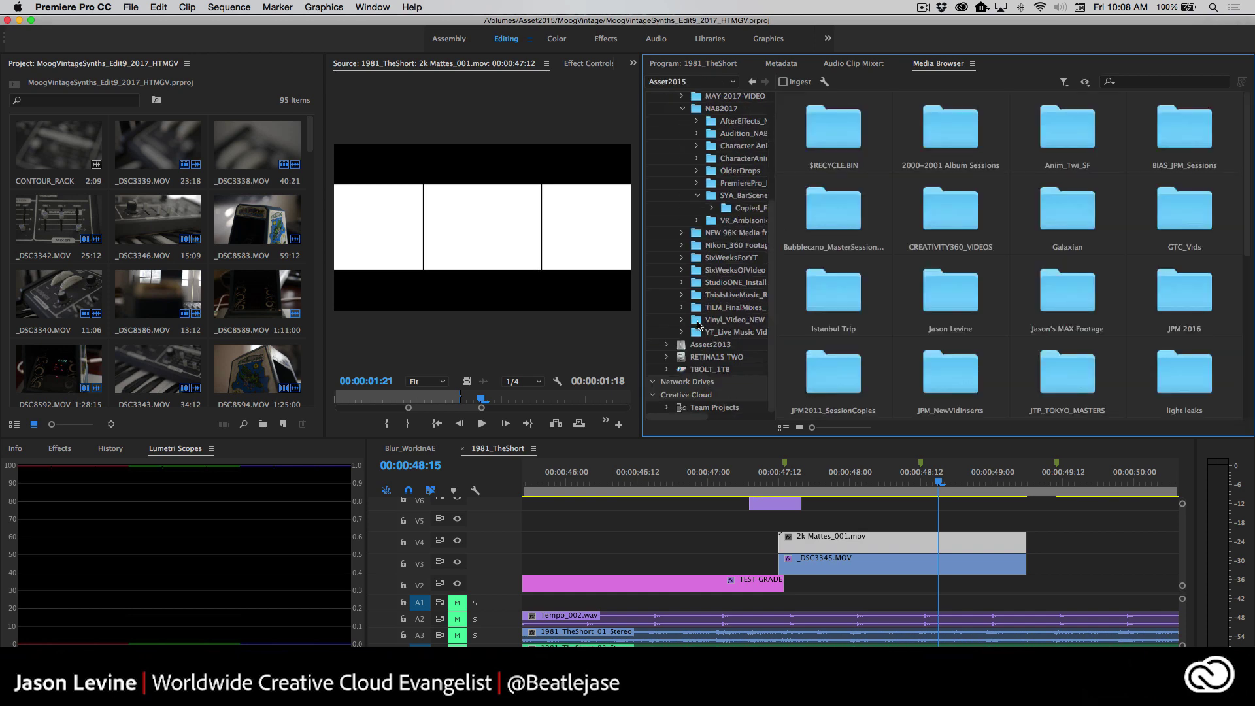
left_click(668, 372)
scroll(699, 358, "down", 5)
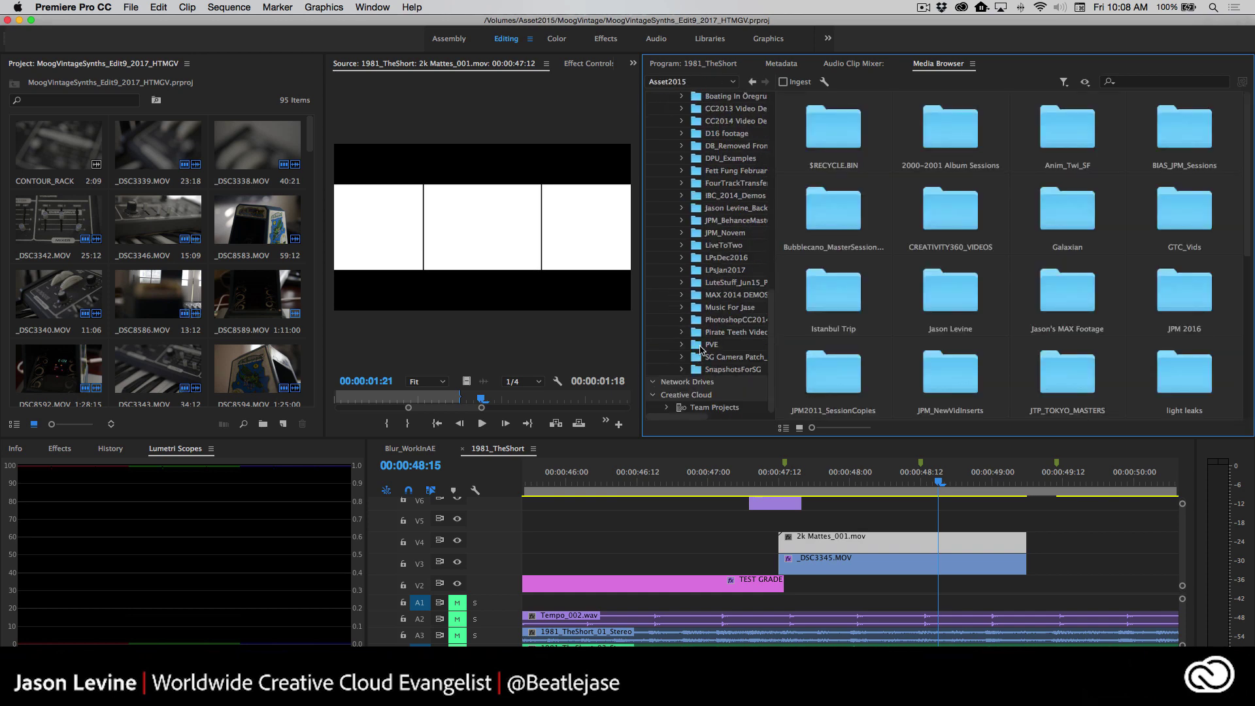
left_click(719, 345)
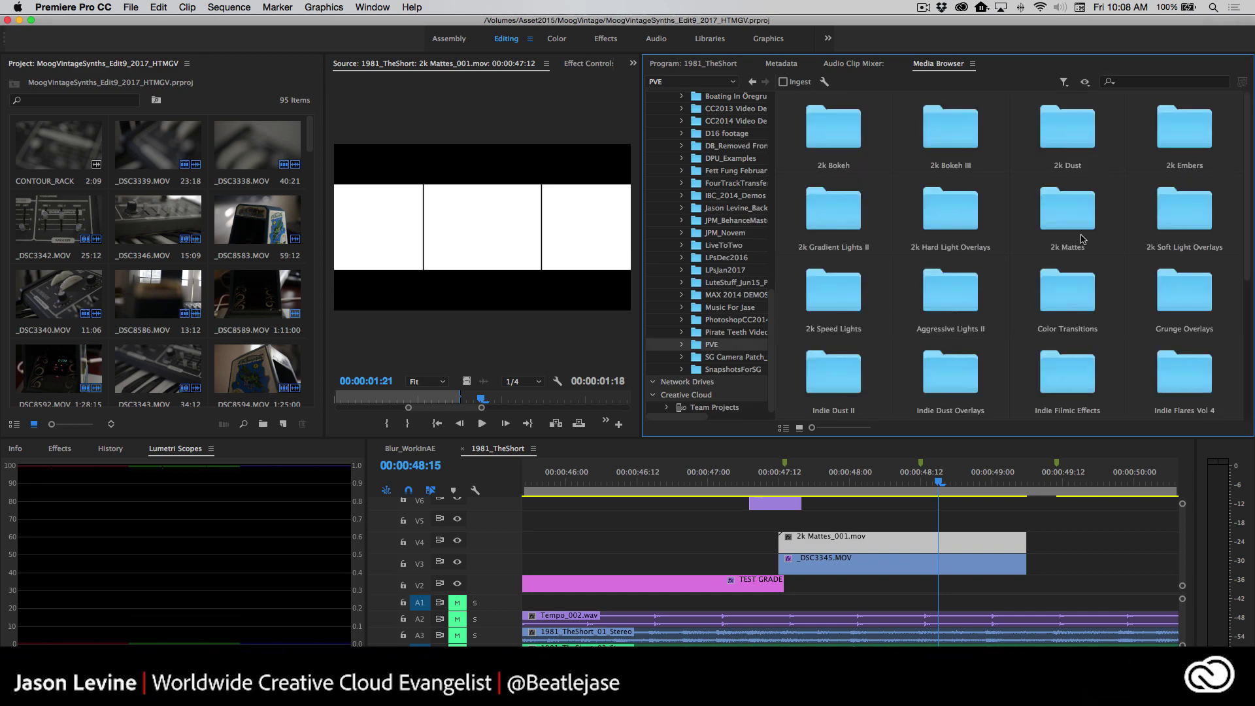
double_click(1054, 222)
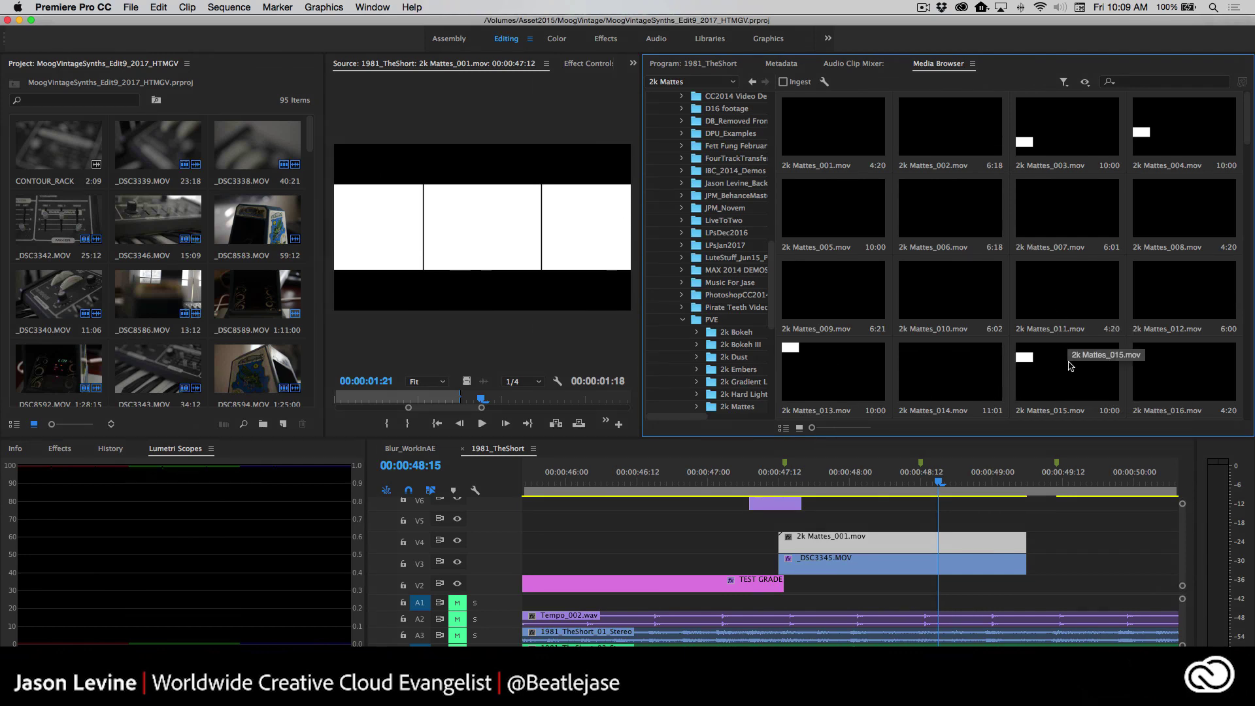
- Mark an out point at 00:00:01:19 on 2k Mattes_015.mov and place it on V5 at 00:00:47:12
left_click(1050, 379)
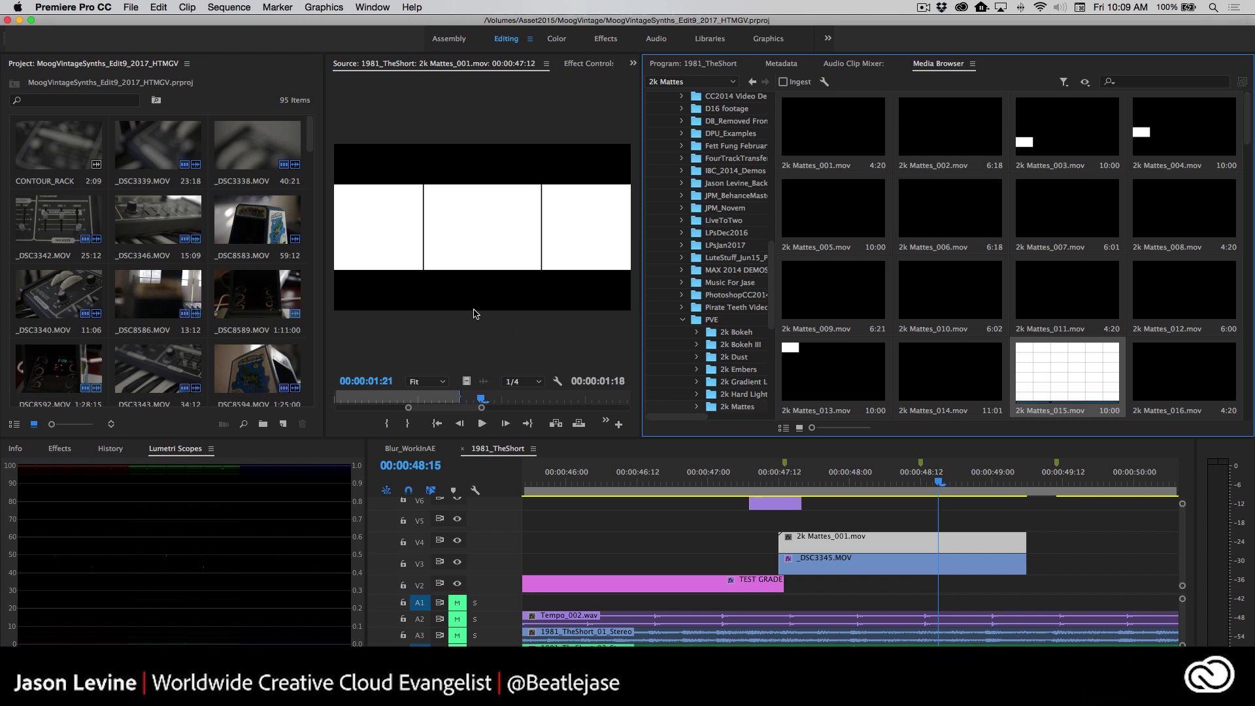
double_click(1040, 375)
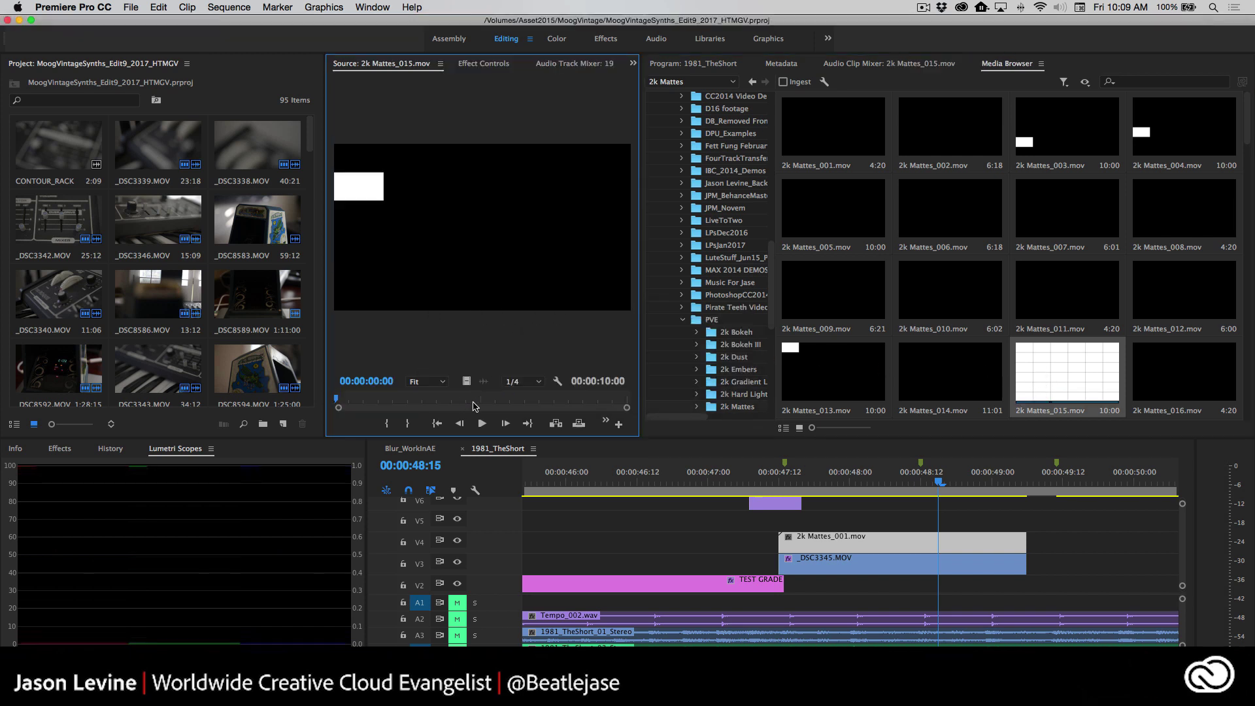
key("space")
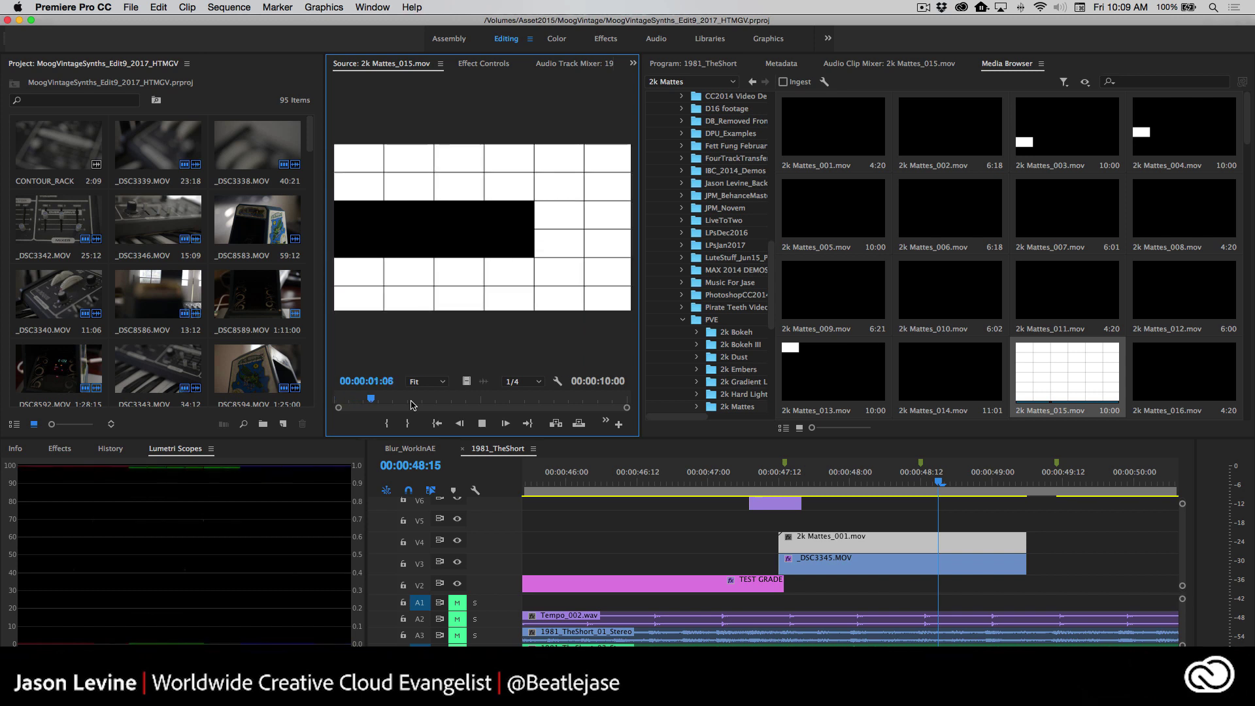
key("space")
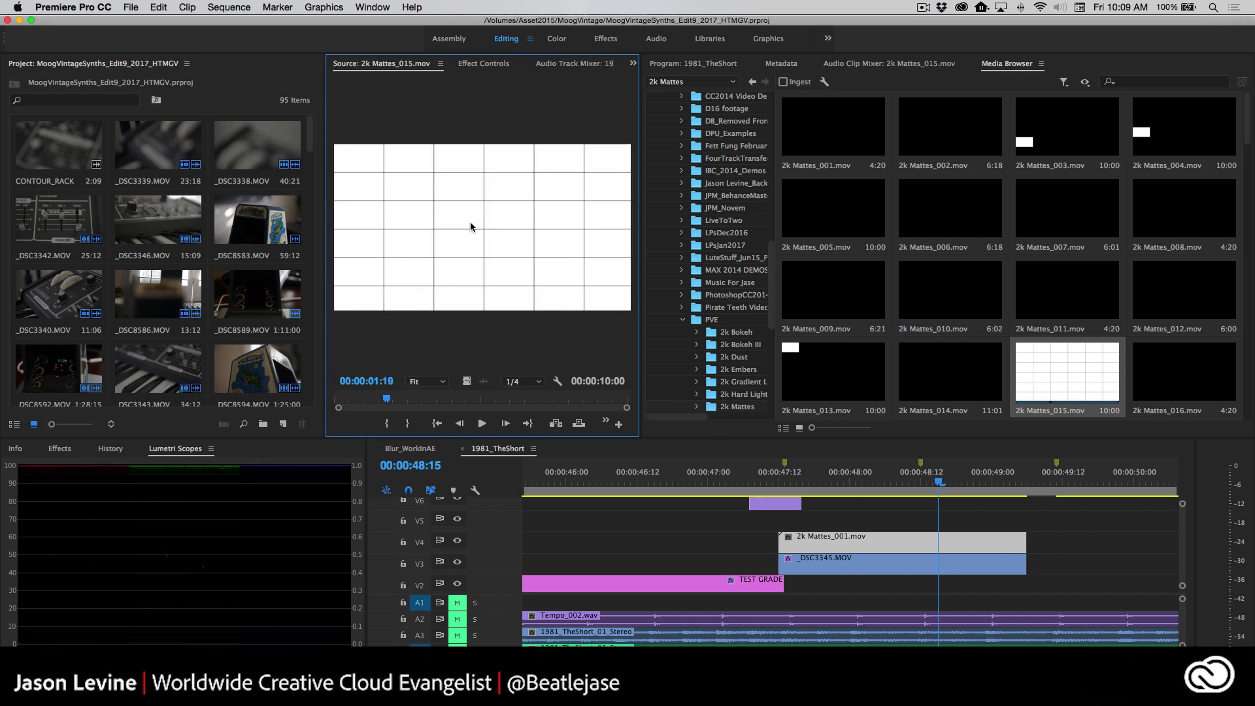
left_click(408, 424)
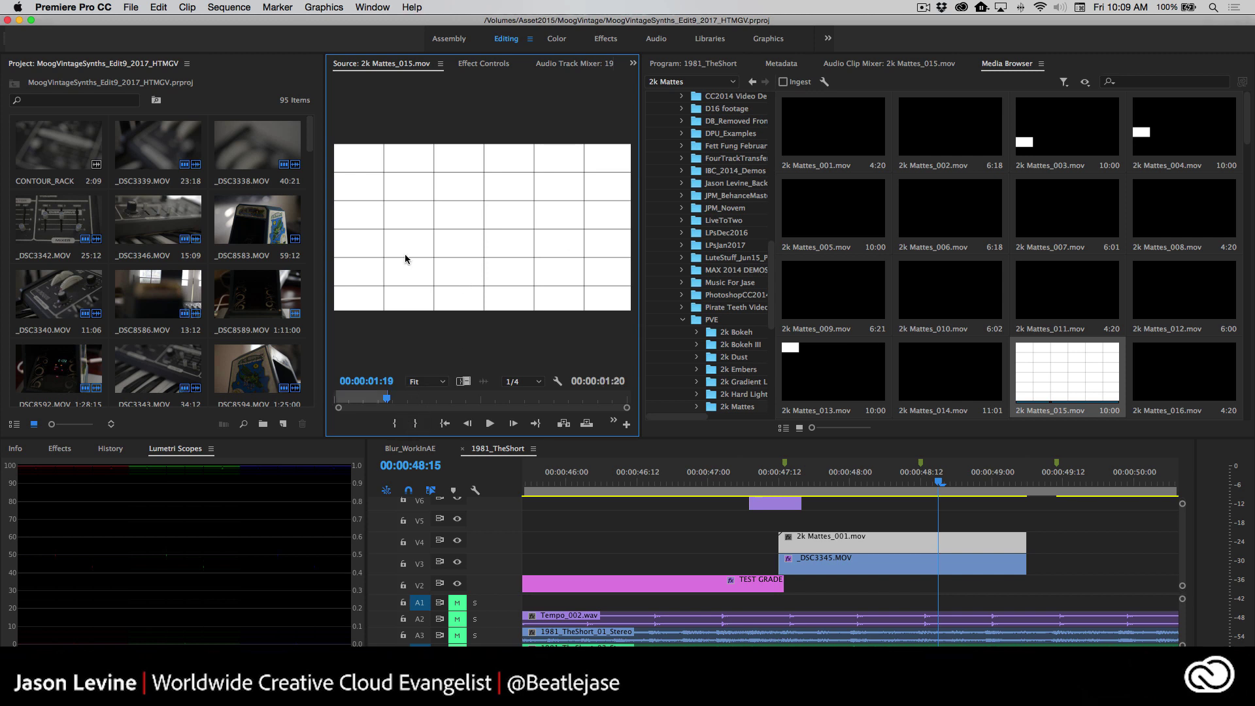
left_click_drag(461, 382, 781, 535)
- Extend _DSC3345.MOV by one frame and hide tracks V4 and V5 from output
left_click_drag(1025, 564, 1028, 566)
left_click(850, 526)
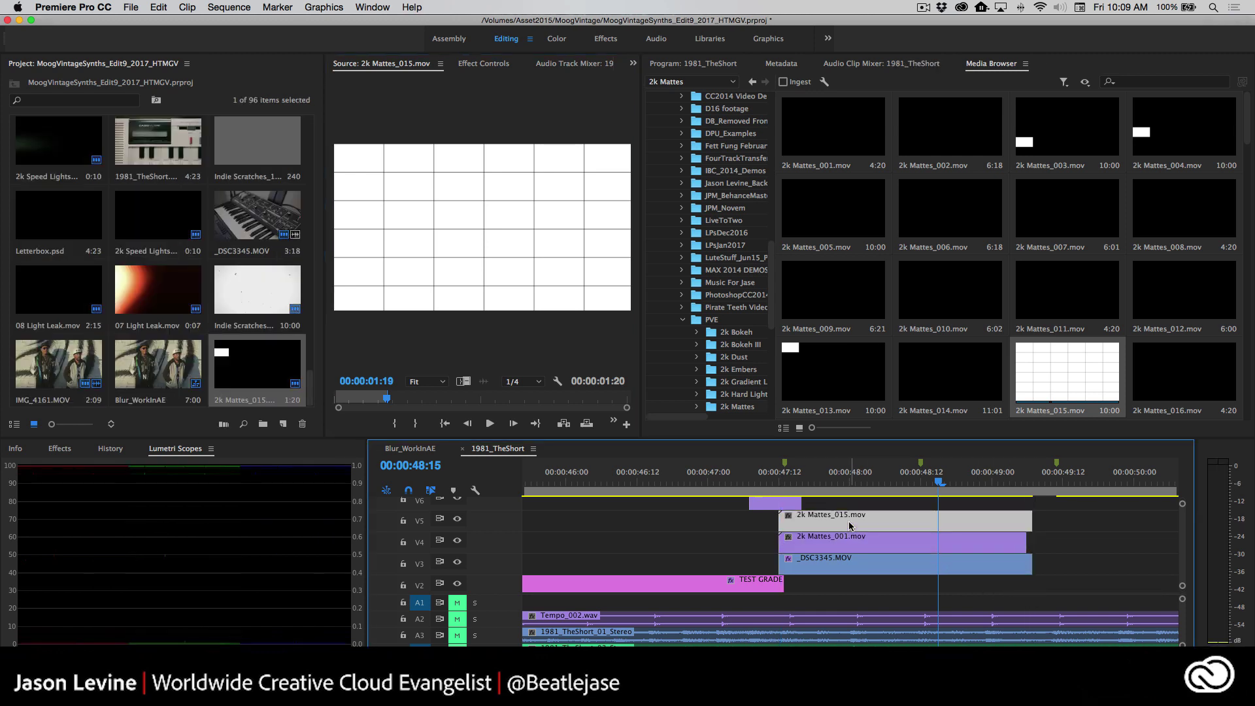
left_click(456, 541)
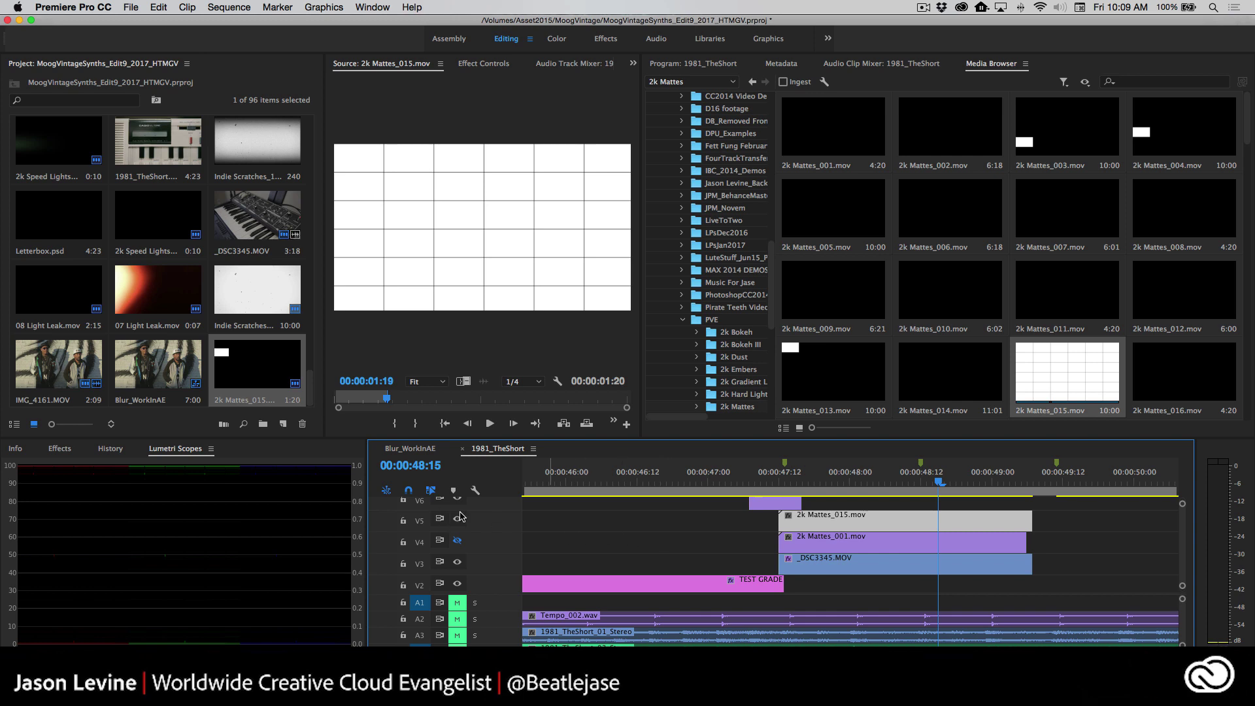
left_click(877, 566)
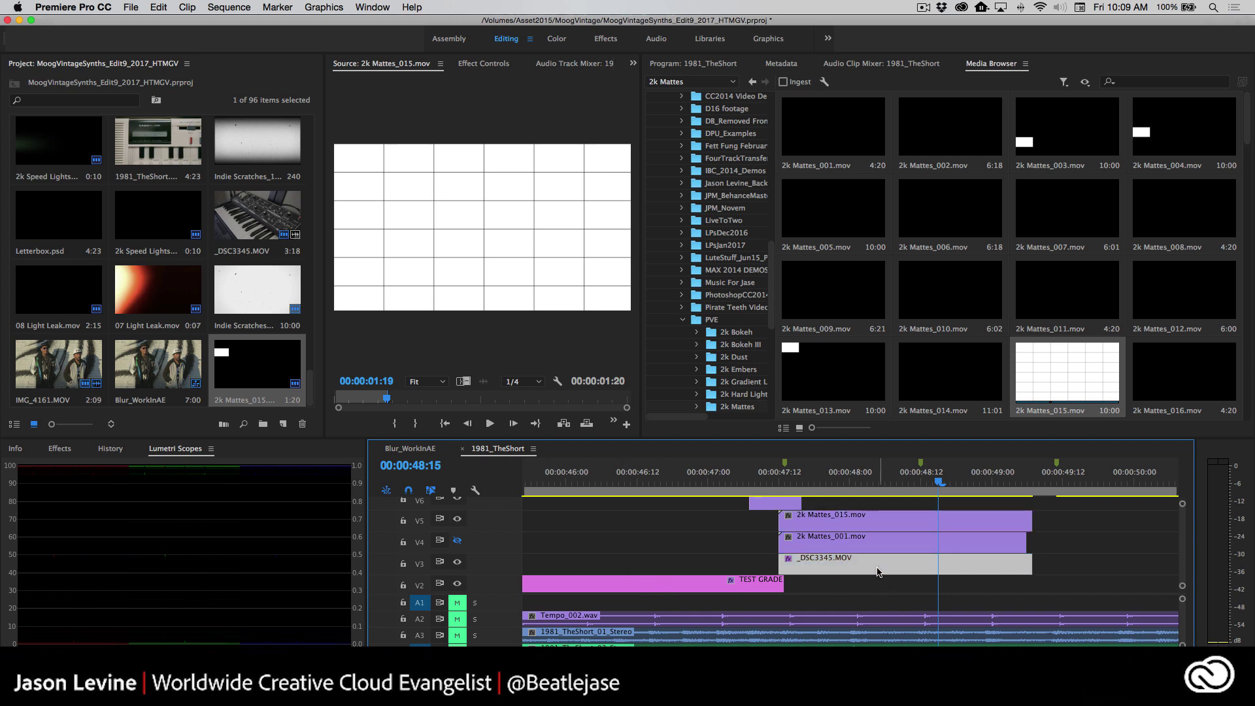
left_click(457, 520)
- Search effects for 'track' and apply Track Matte Key to _DSC3345.MOV on V3
left_click(55, 448)
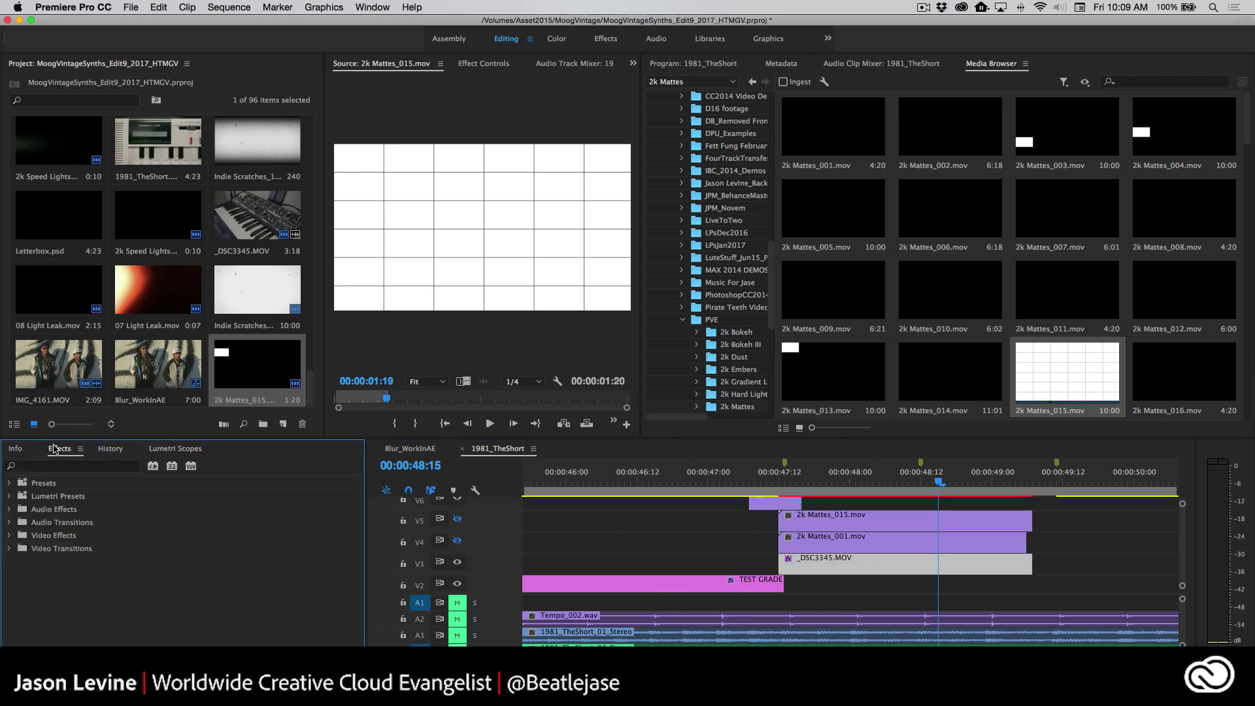
left_click(57, 449)
left_click(65, 466)
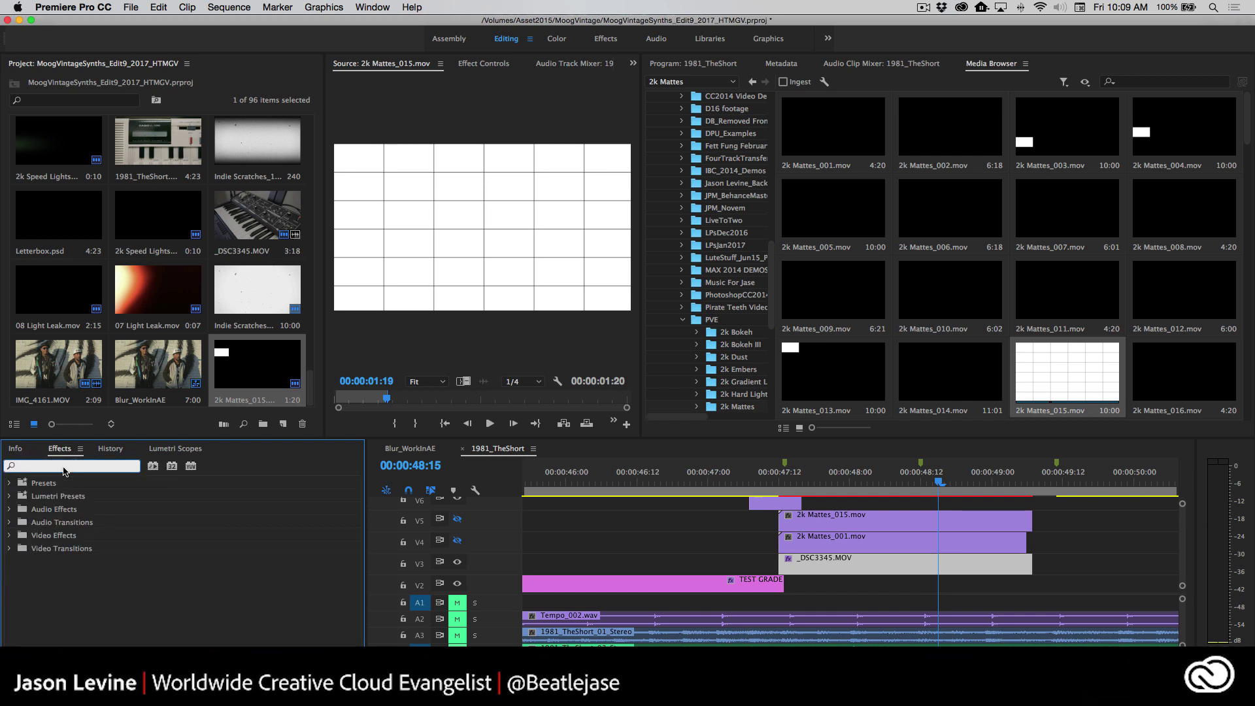
type("track")
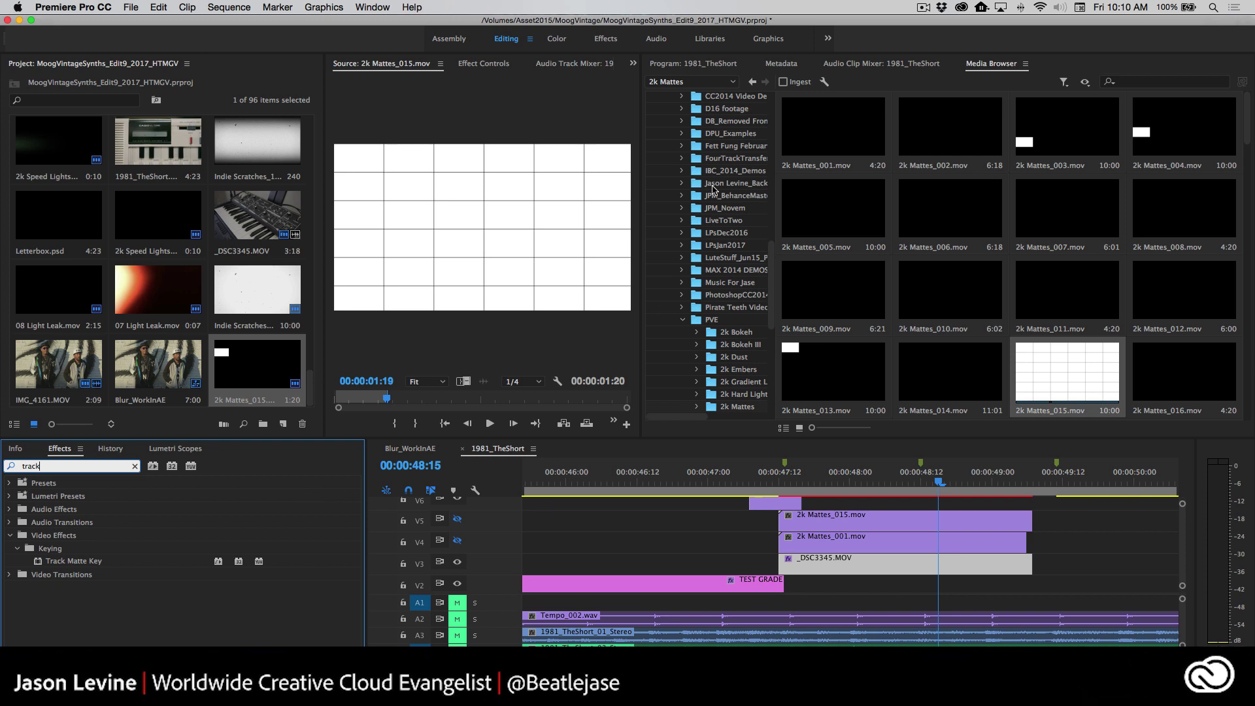
left_click(694, 62)
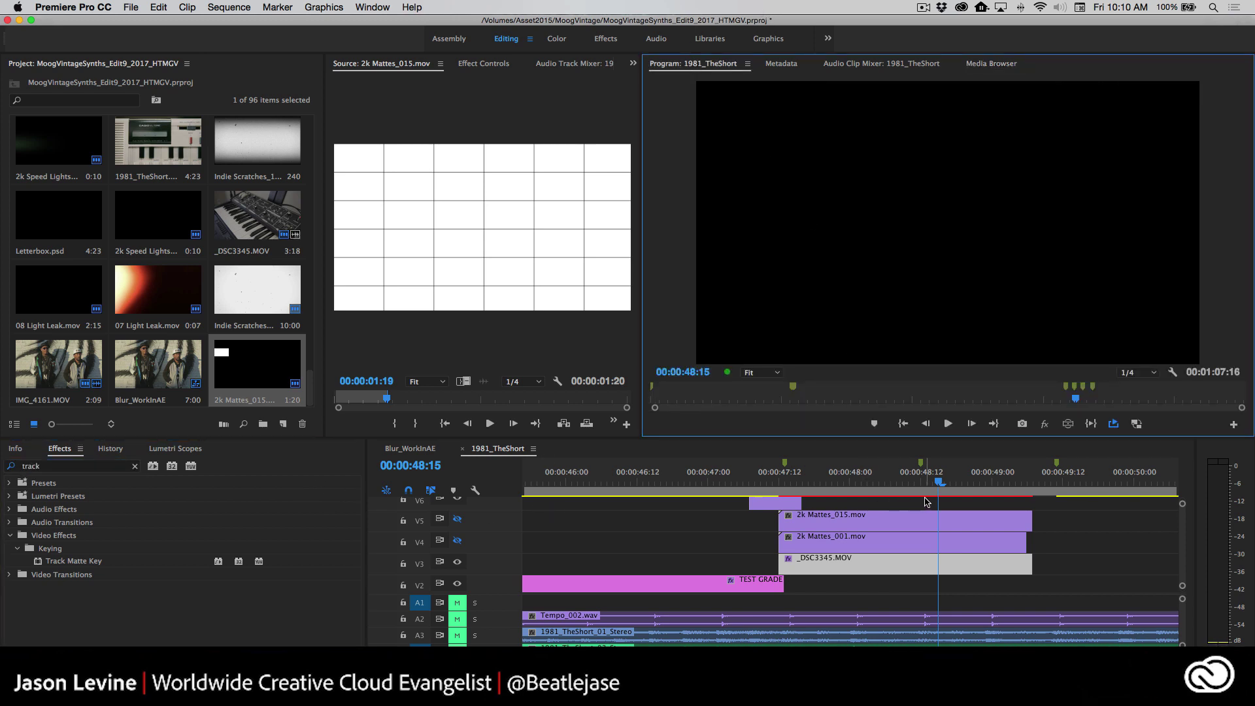
left_click_drag(37, 563, 620, 578)
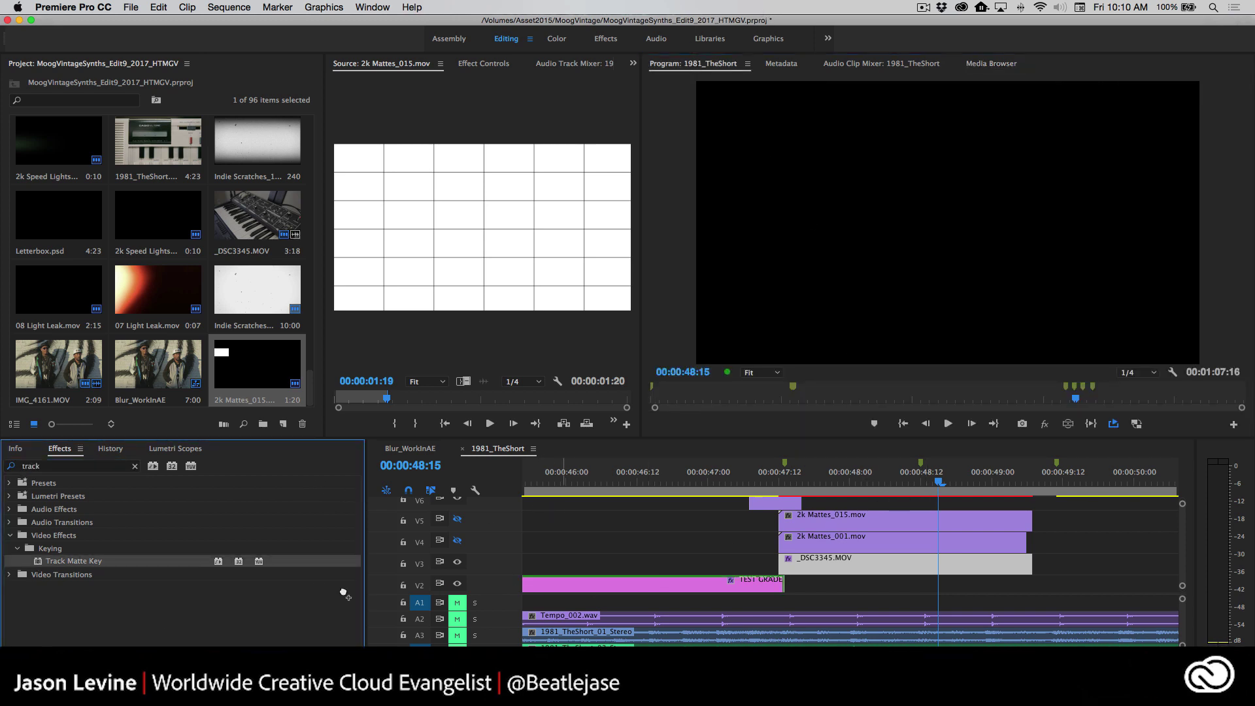
left_click_drag(345, 595, 908, 567)
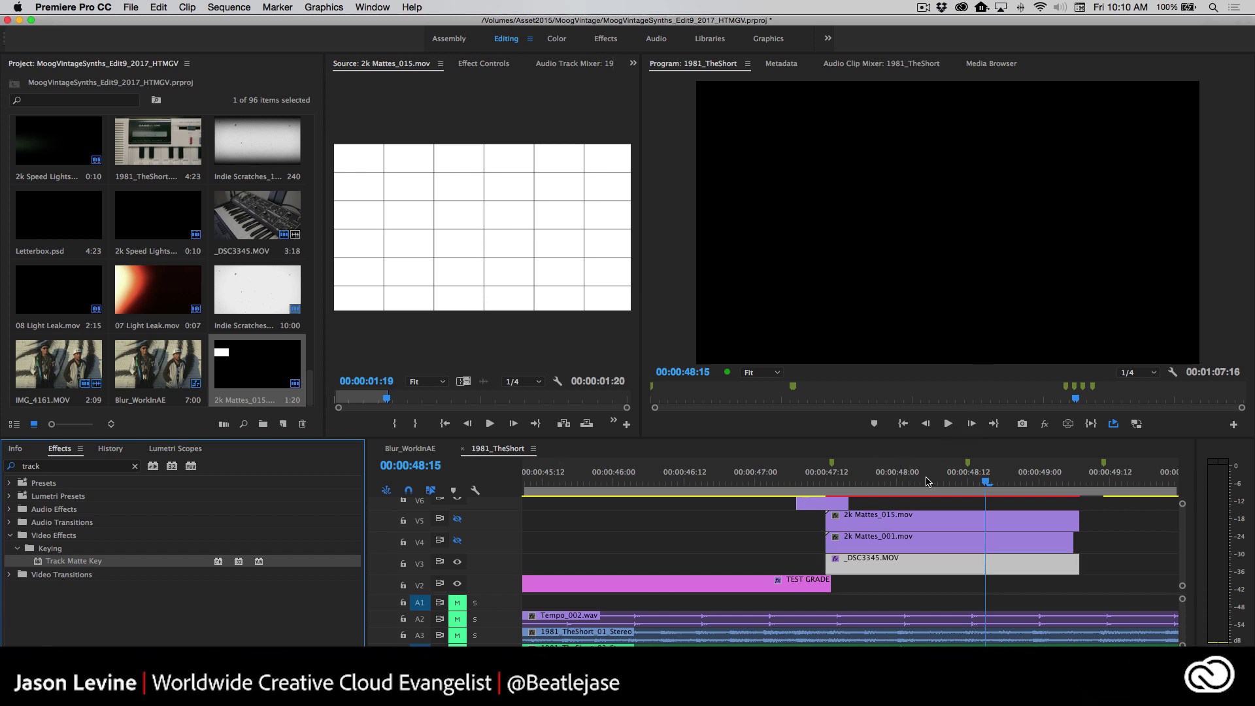
left_click(474, 65)
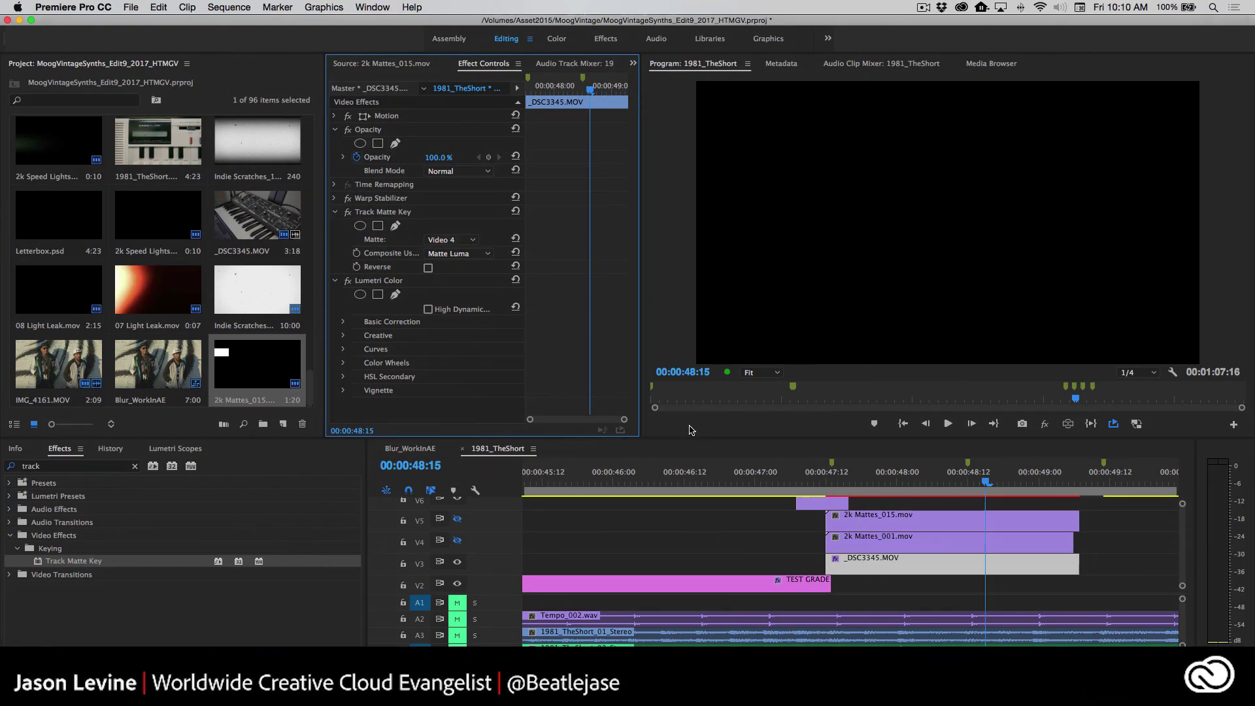
- Inspect the effects on 2k Mattes_001 and 2k Mattes_015, then re-enable track V5
left_click(871, 544)
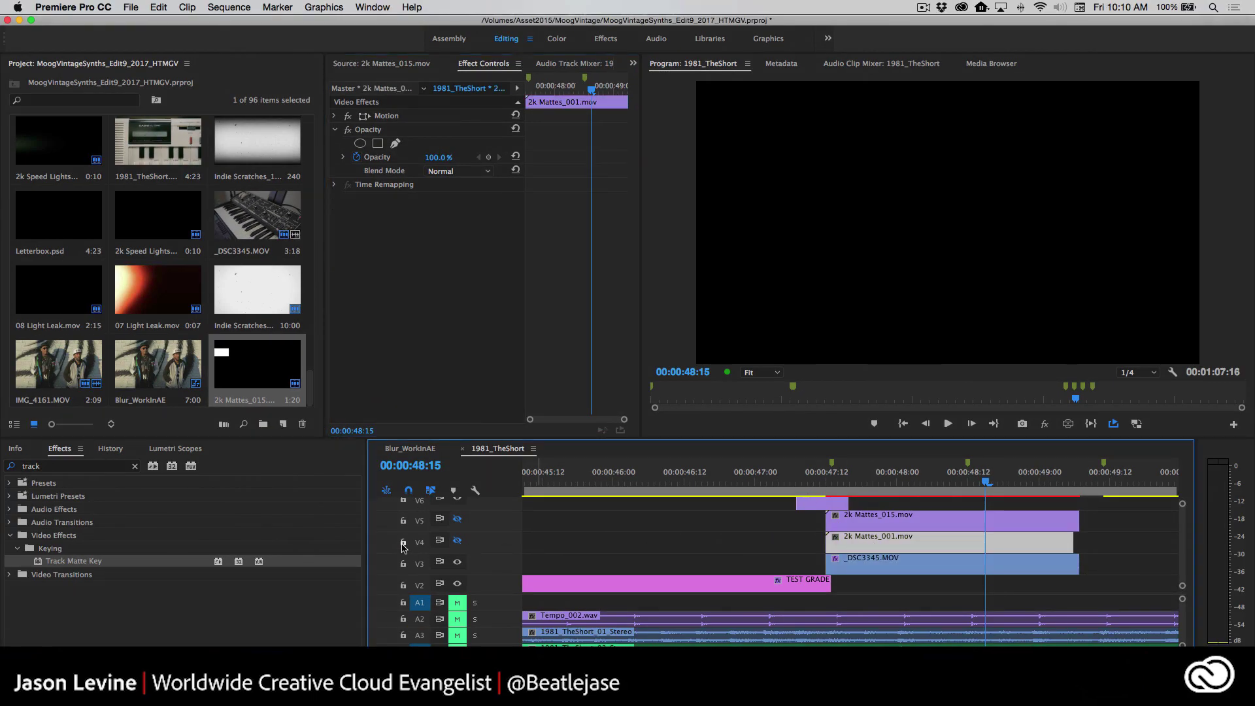
left_click(919, 526)
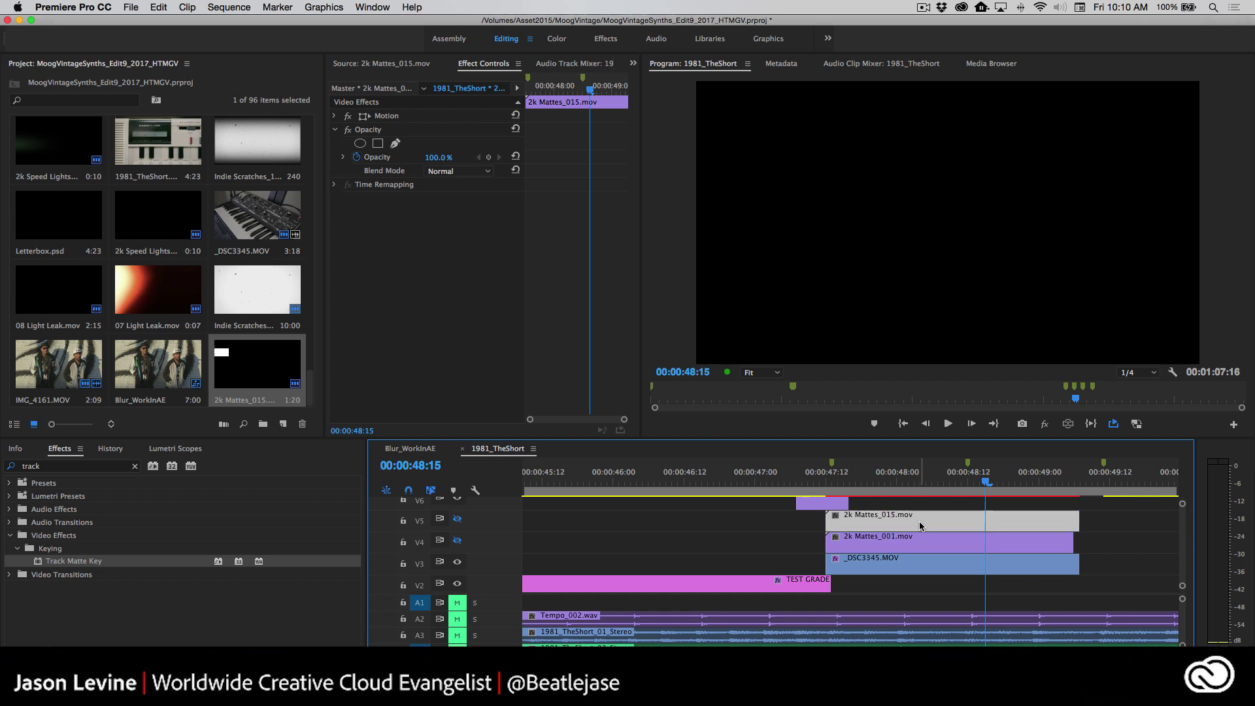
left_click(458, 519)
- Set _DSC3345.MOV's Track Matte Key to Video 5 with Matte Luma, and scrub to 47:07
left_click(878, 567)
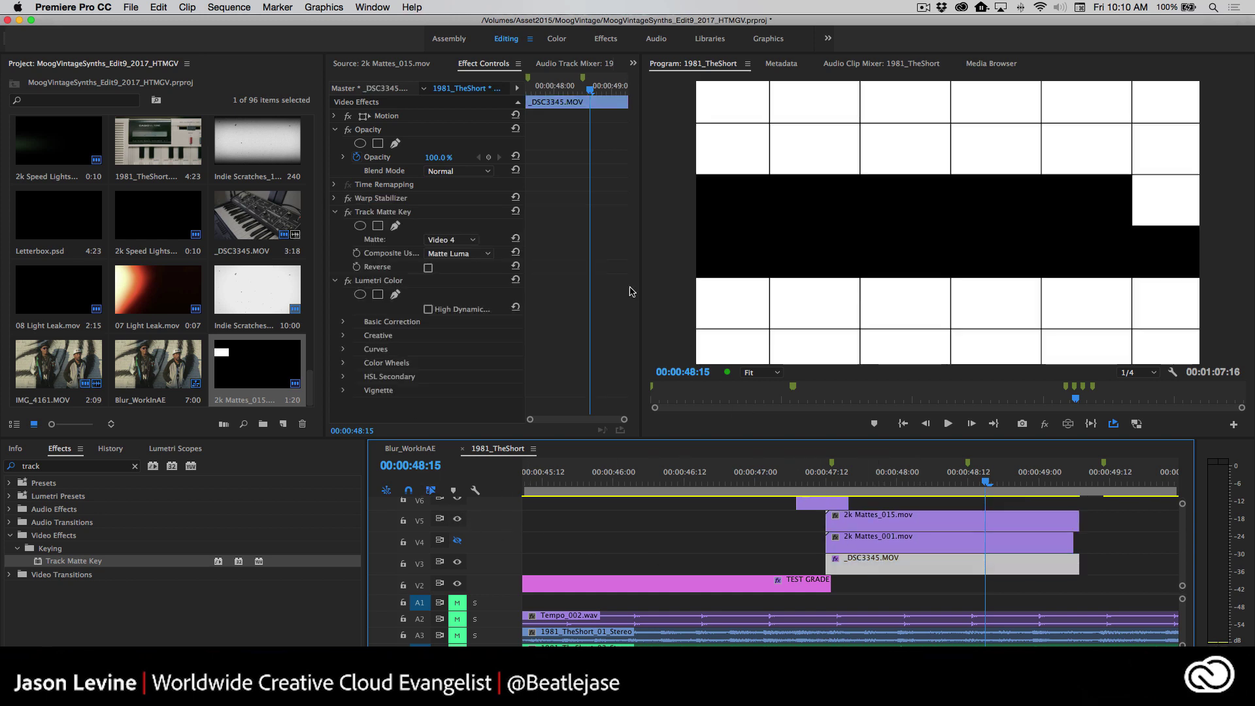
left_click(450, 240)
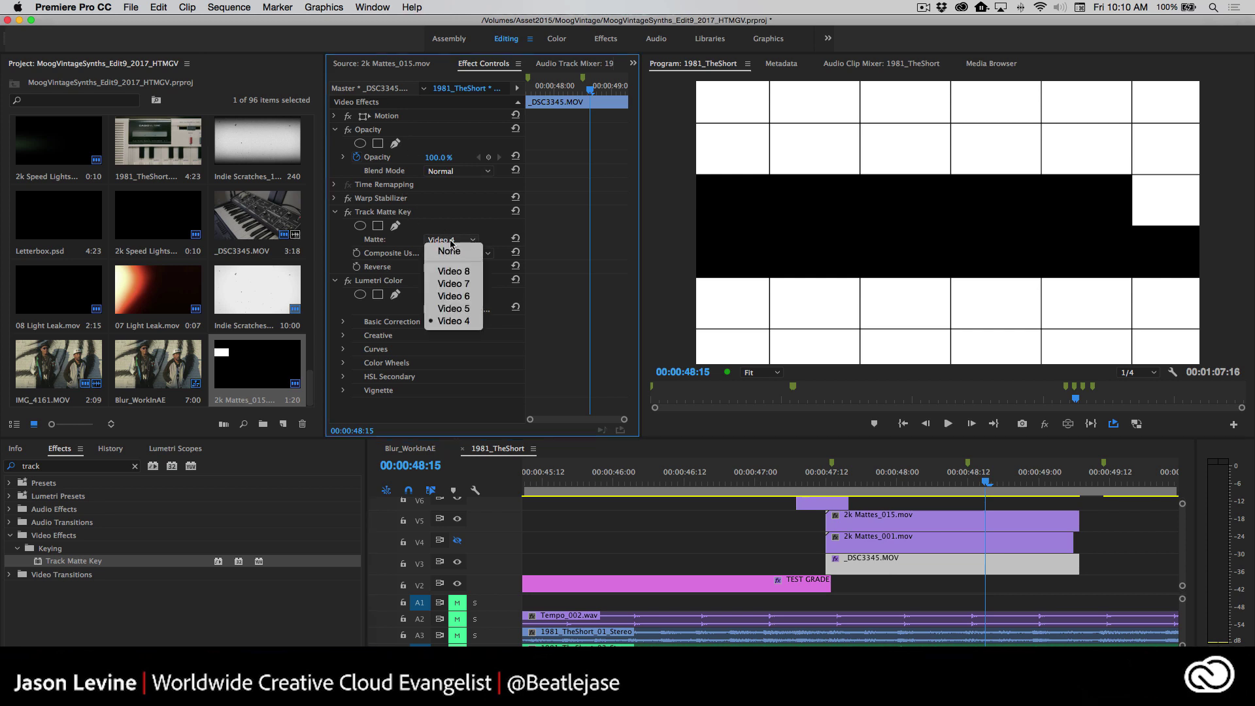
left_click(454, 308)
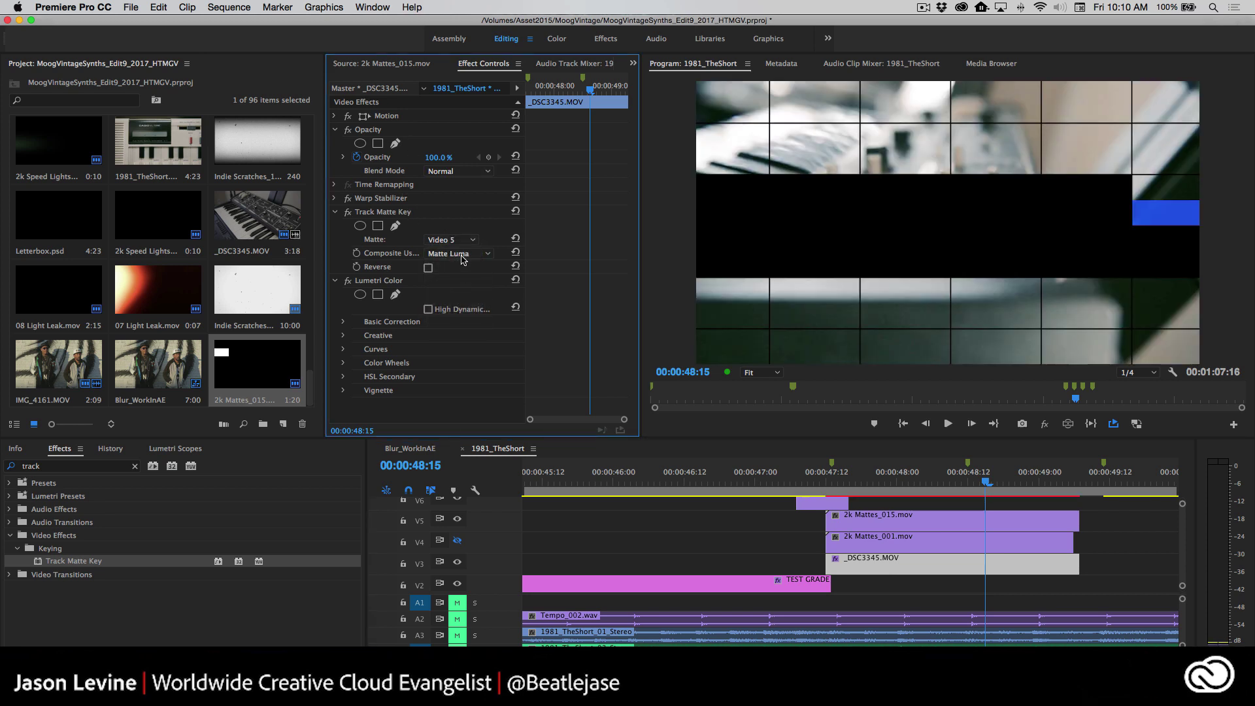
left_click(462, 256)
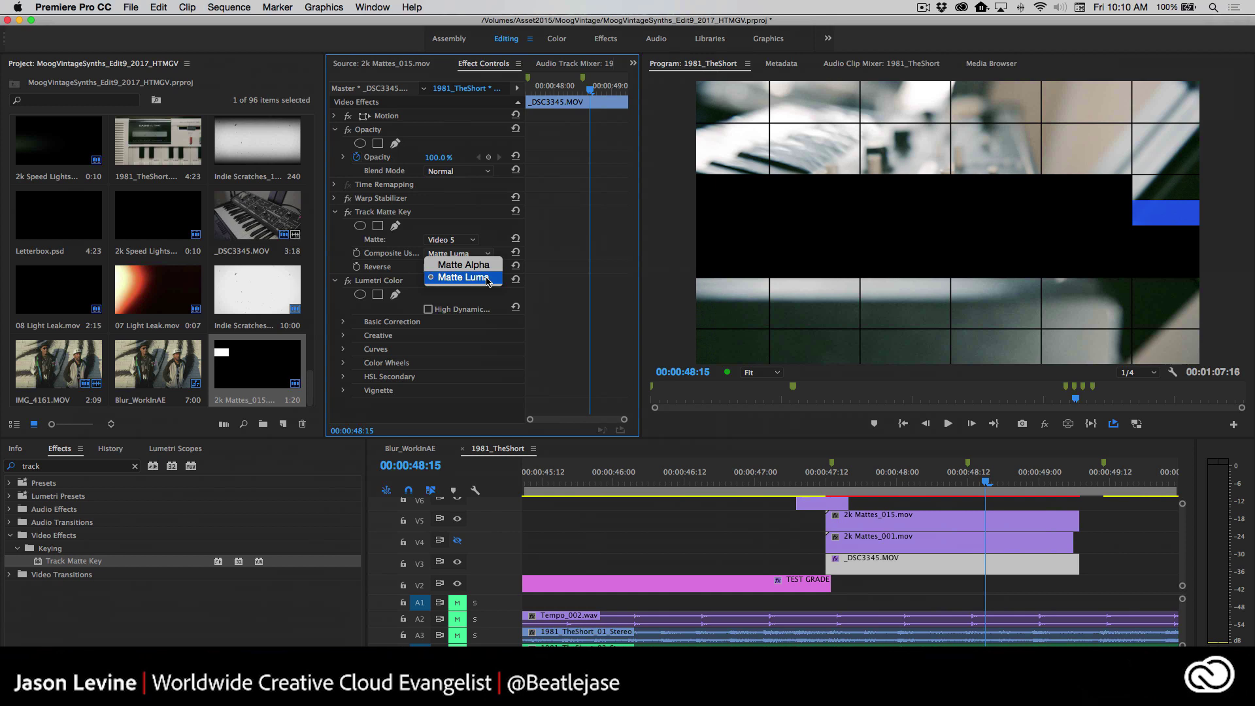
left_click(985, 482)
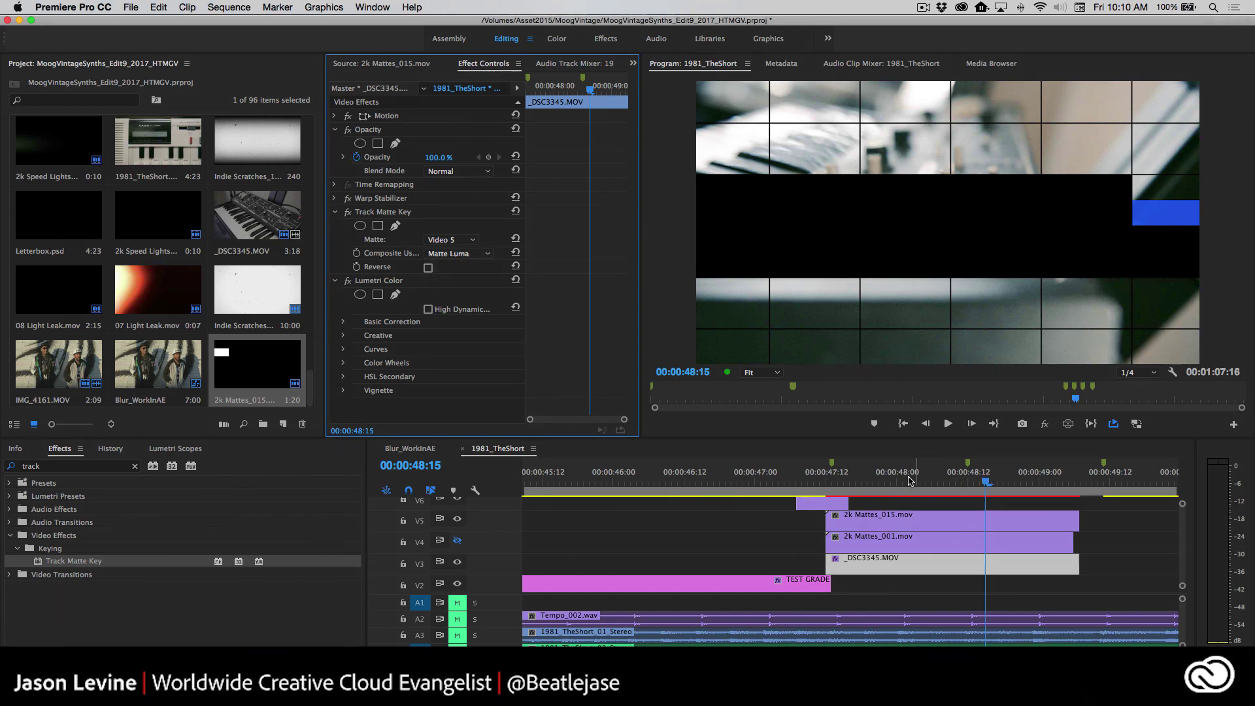
left_click_drag(858, 484, 797, 484)
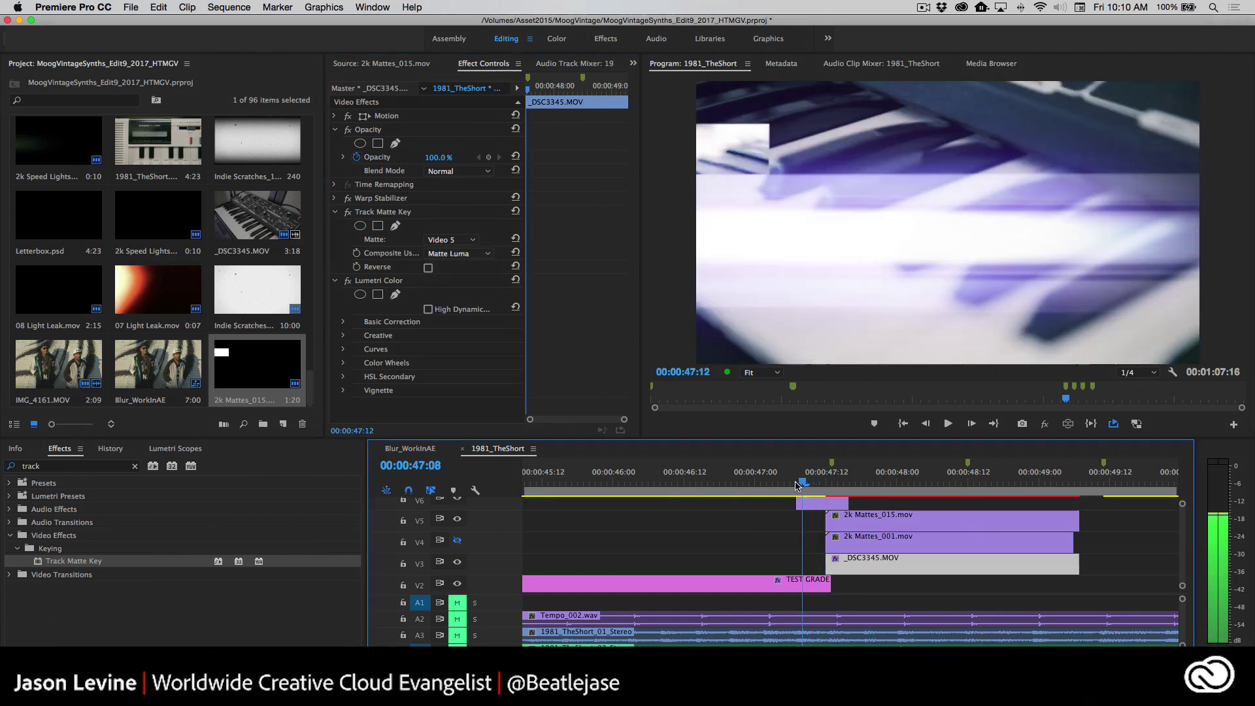
- Play the matte section to 49:12 and return to the grid frame at 48:07
key("space")
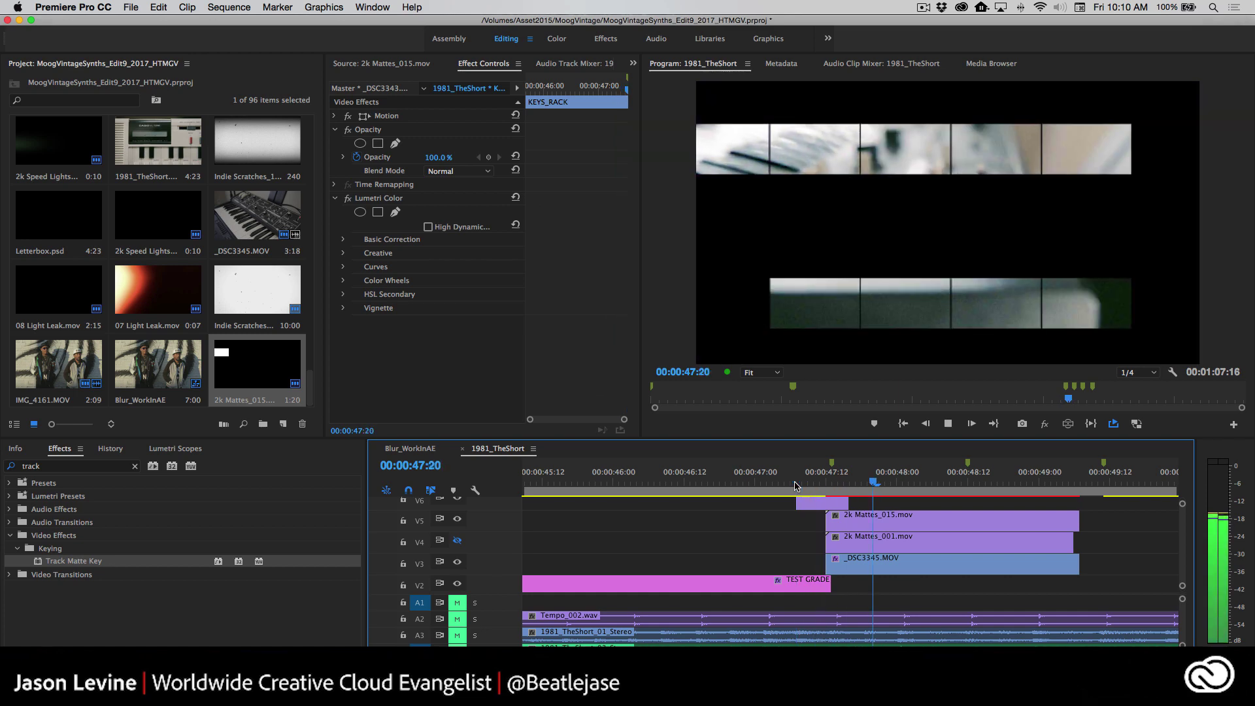
left_click(1111, 485)
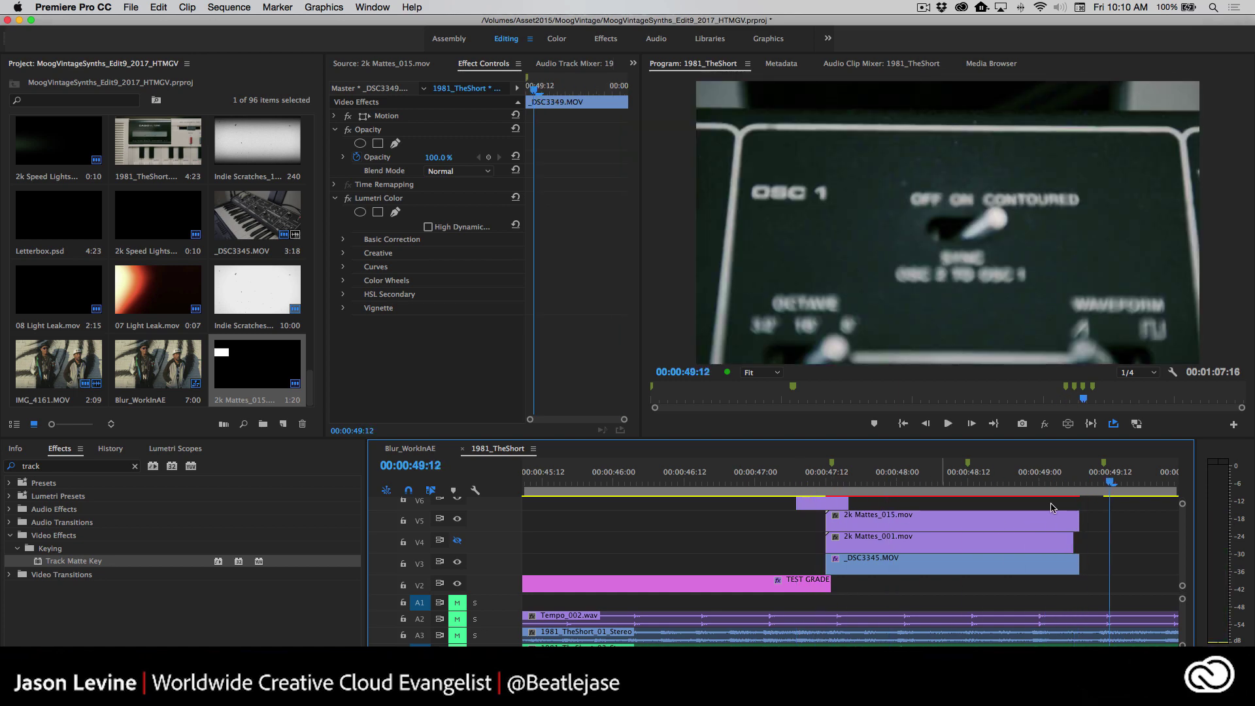
left_click_drag(1111, 485, 1028, 503)
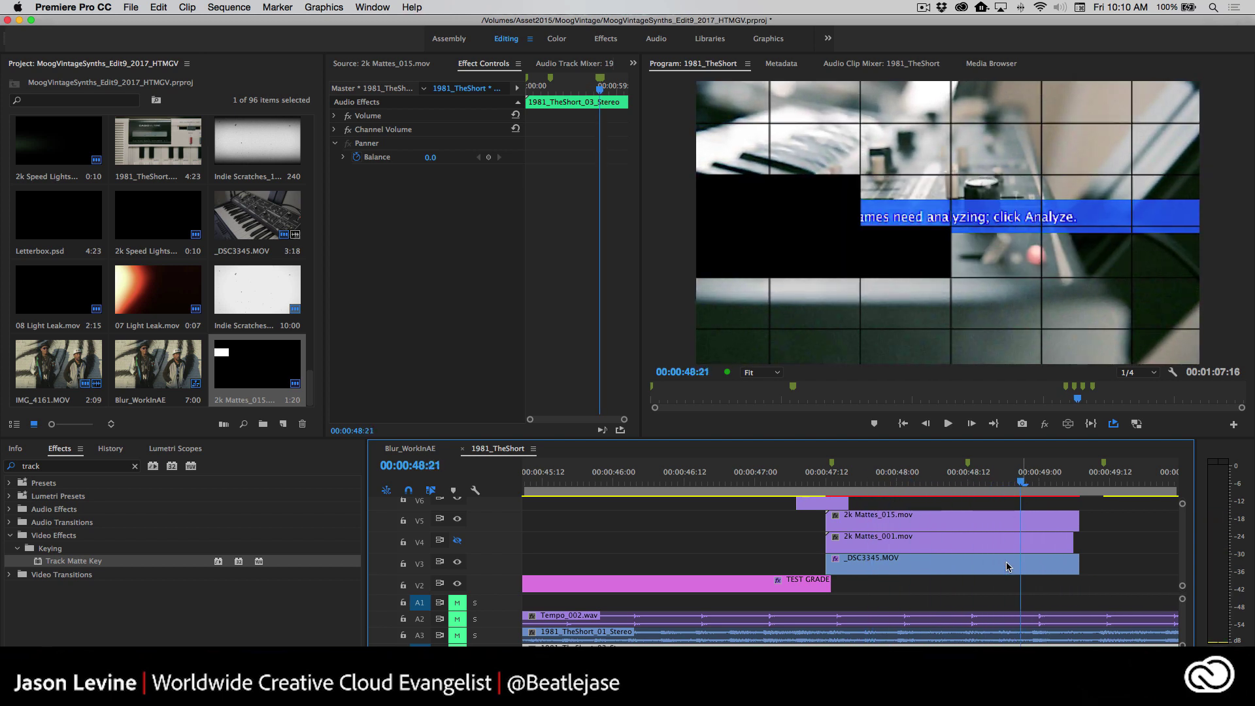
- Turn off Warp Stabilizer on the _DSC3345.MOV clip and replay from 47:17
left_click(972, 562)
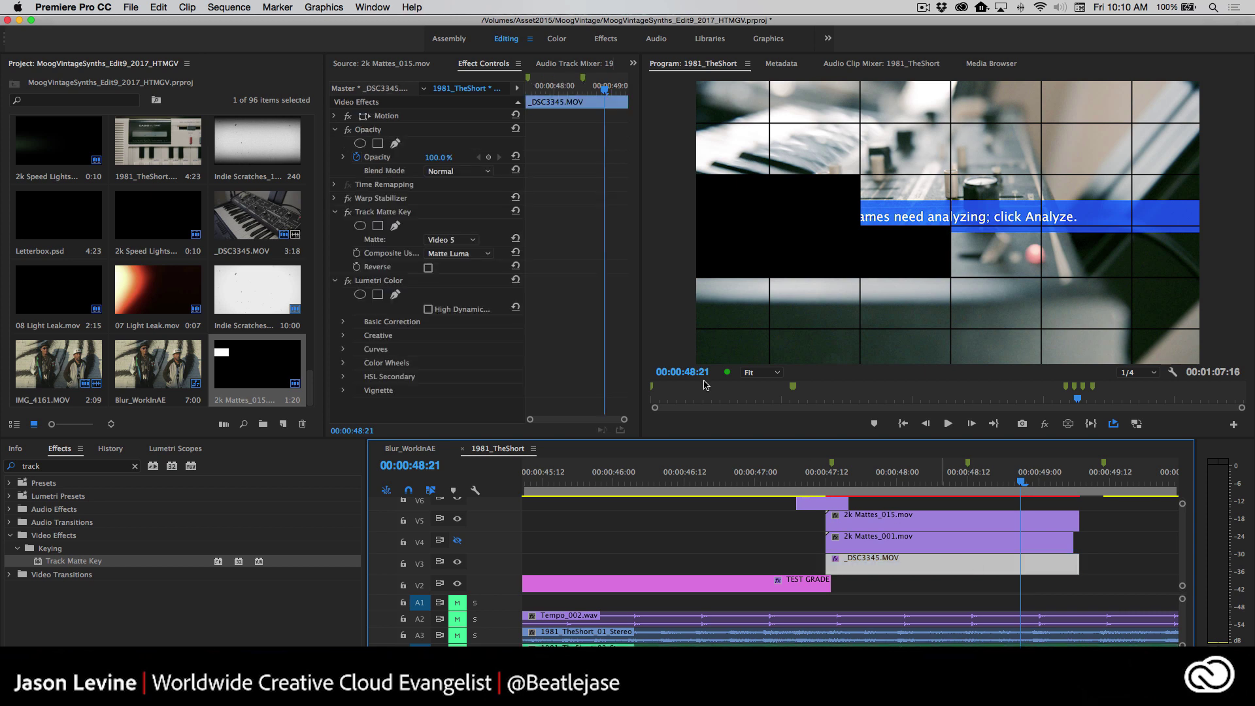
left_click(348, 199)
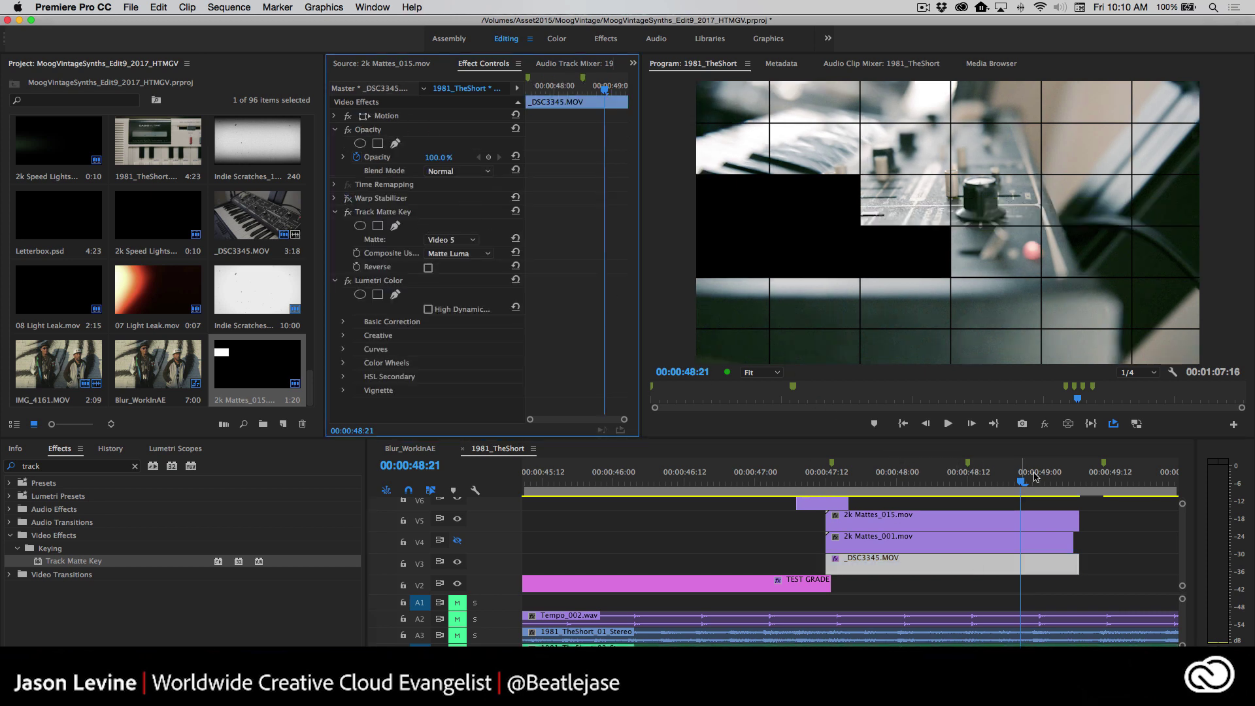
left_click_drag(1029, 483, 840, 484)
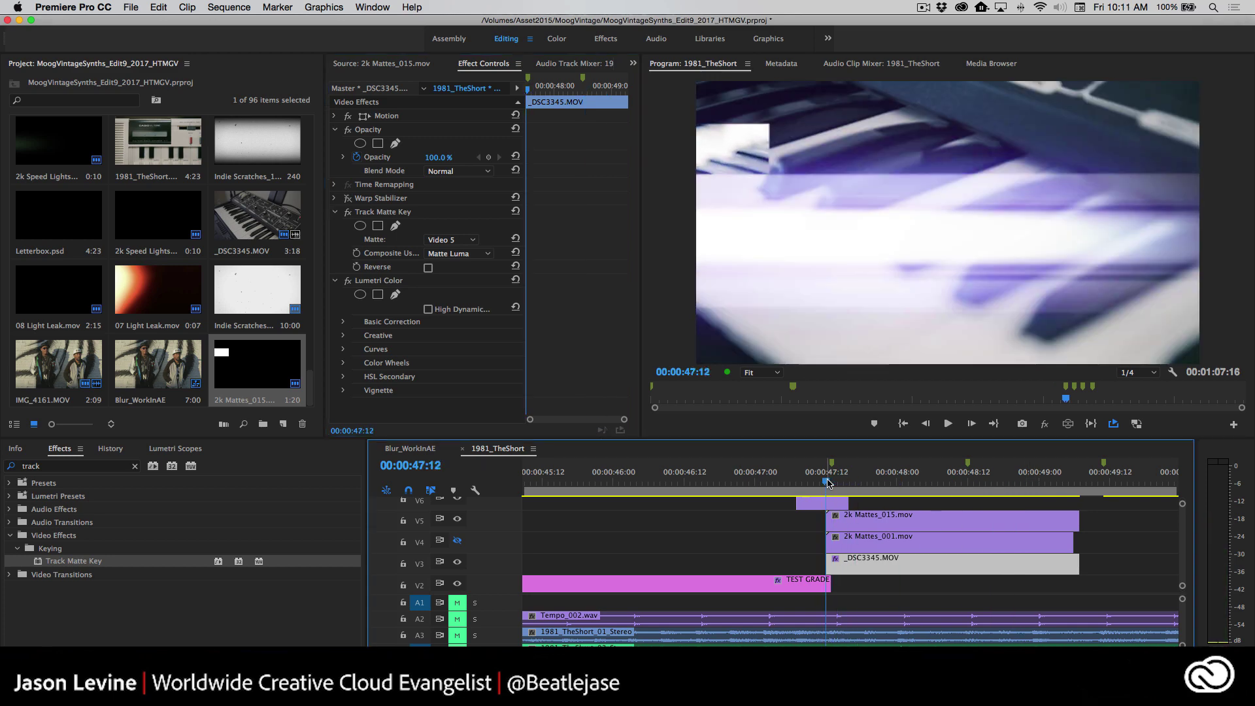
key("space")
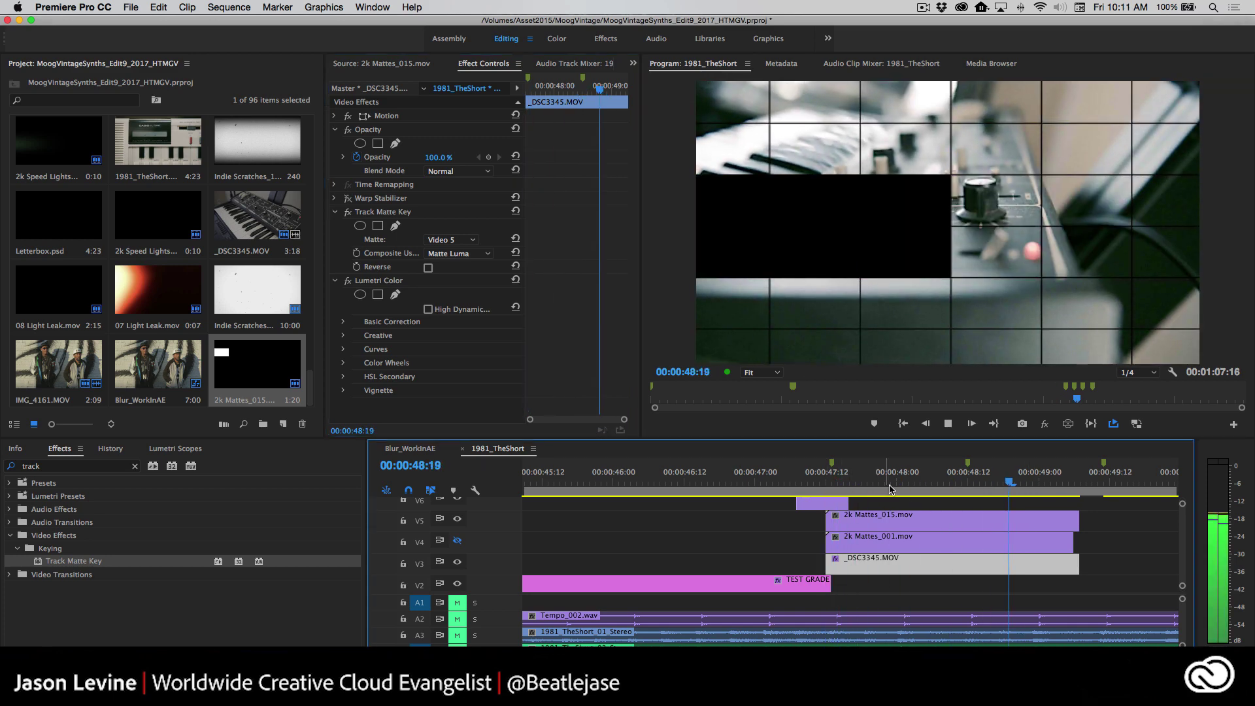
key("space")
- Extend the ends of _DSC3345.MOV and 2k Mattes_015, then review from 47:11
left_click_drag(1081, 561, 1168, 561)
left_click_drag(1087, 525, 1162, 525)
left_click(825, 481)
key("space")
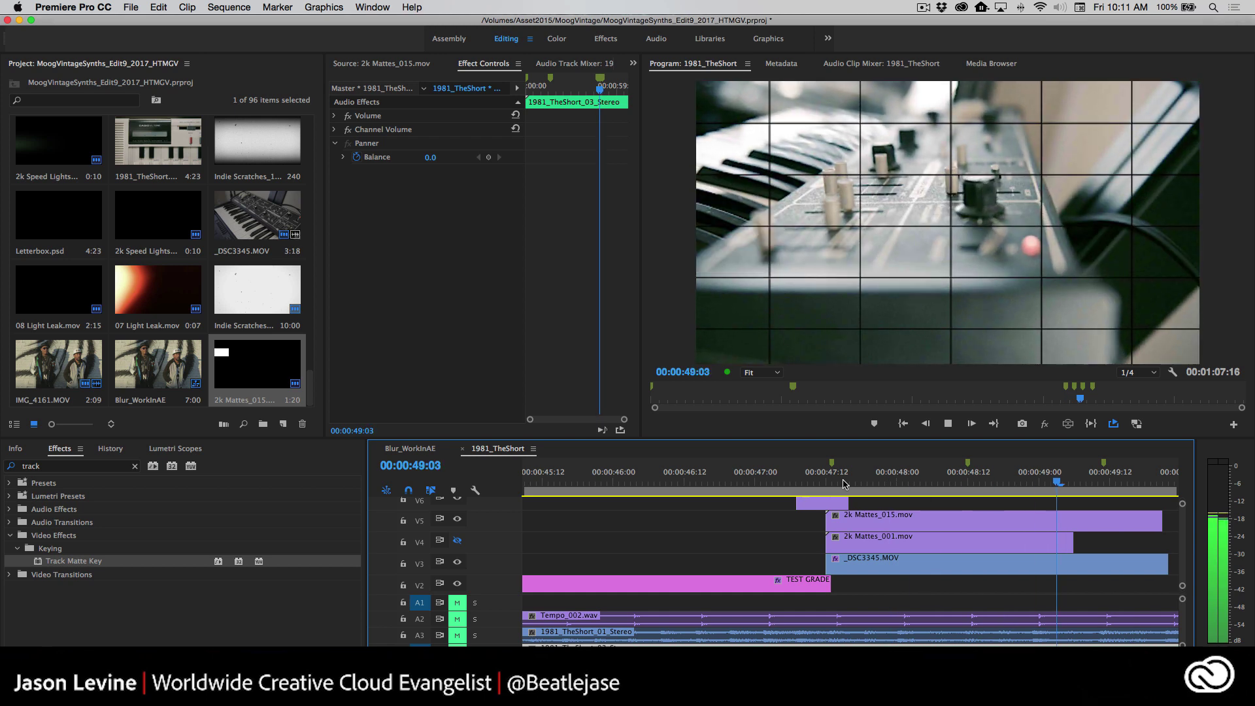
left_click(843, 482)
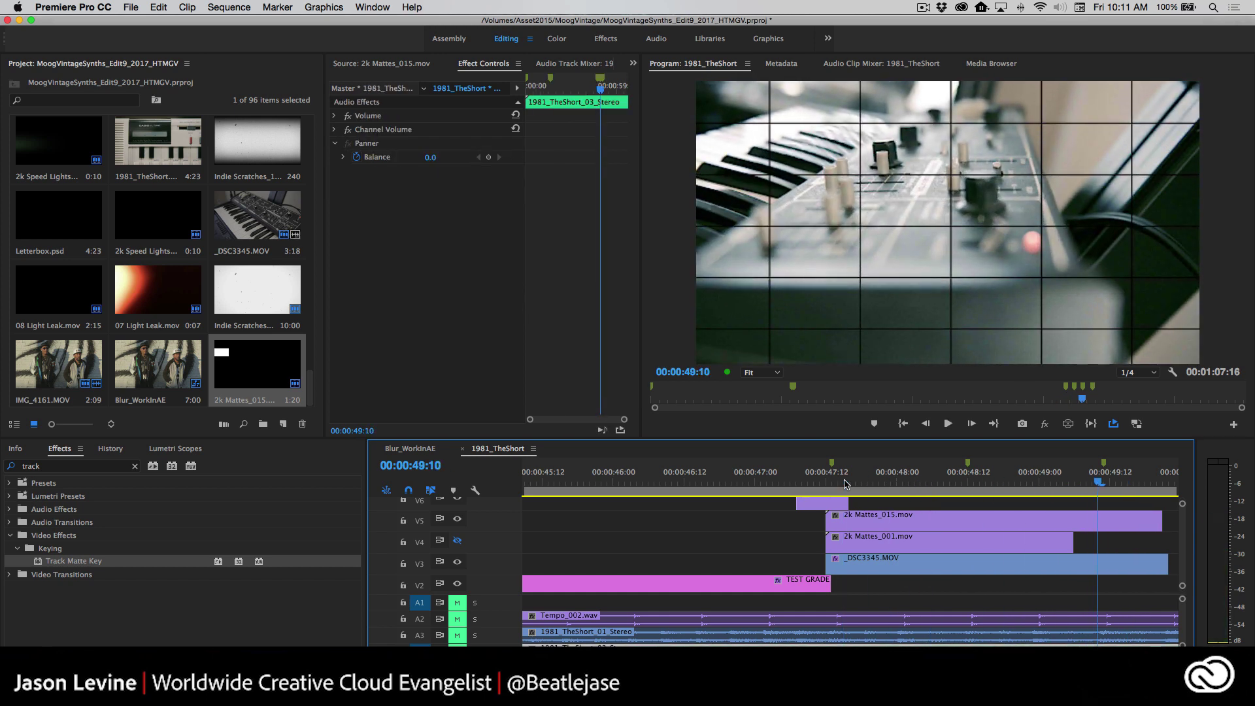
key("space")
left_click(859, 482)
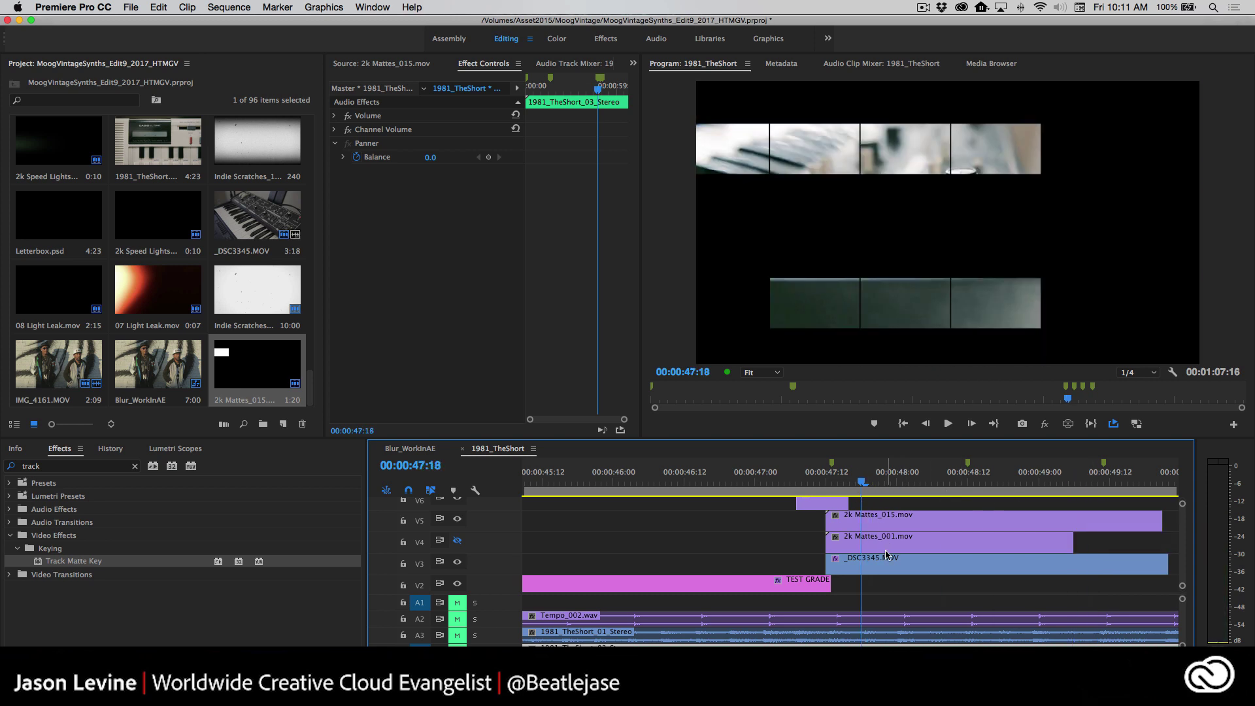
- Change the Track Matte Key on _DSC3345.MOV from Video 5 to Video 4
left_click(888, 563)
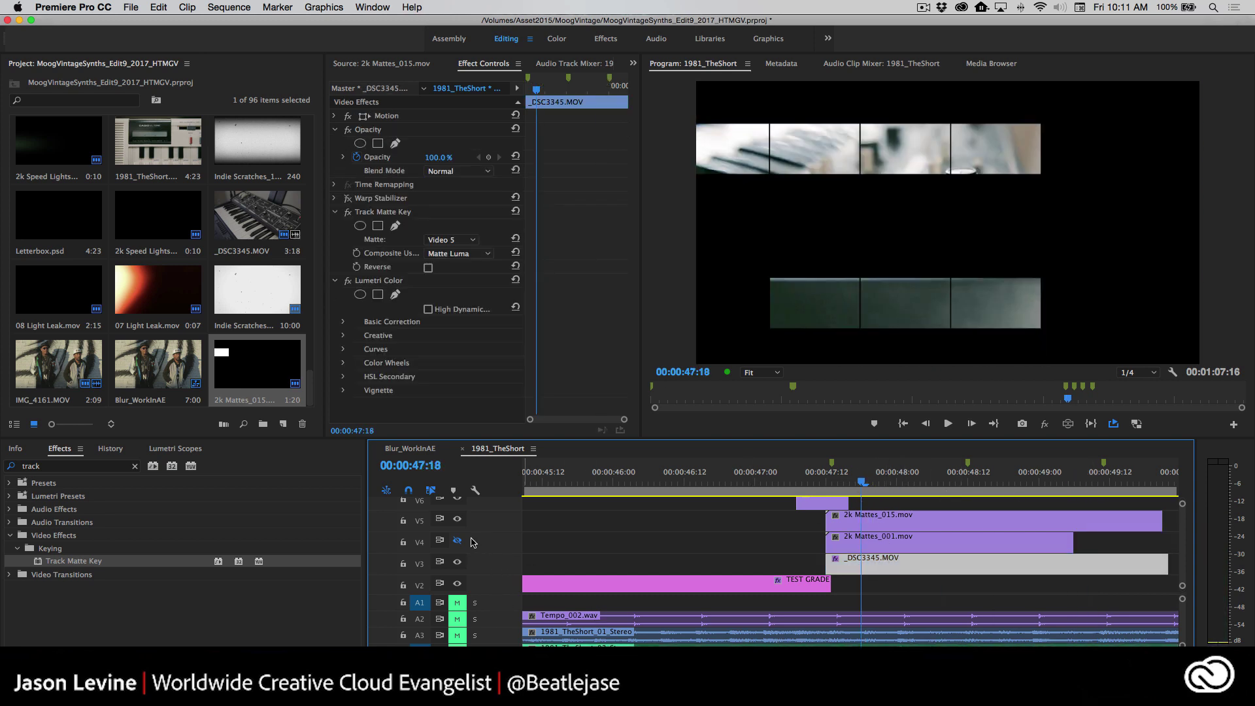
left_click(450, 240)
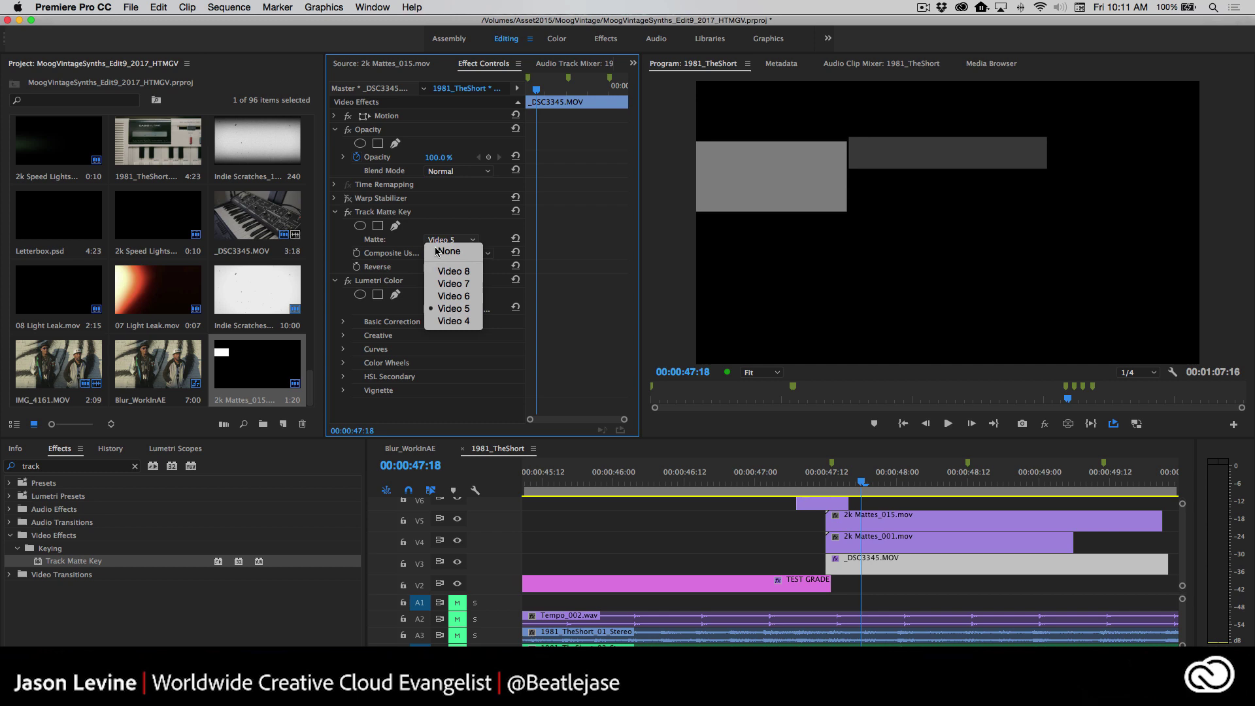
left_click(453, 321)
left_click(457, 541)
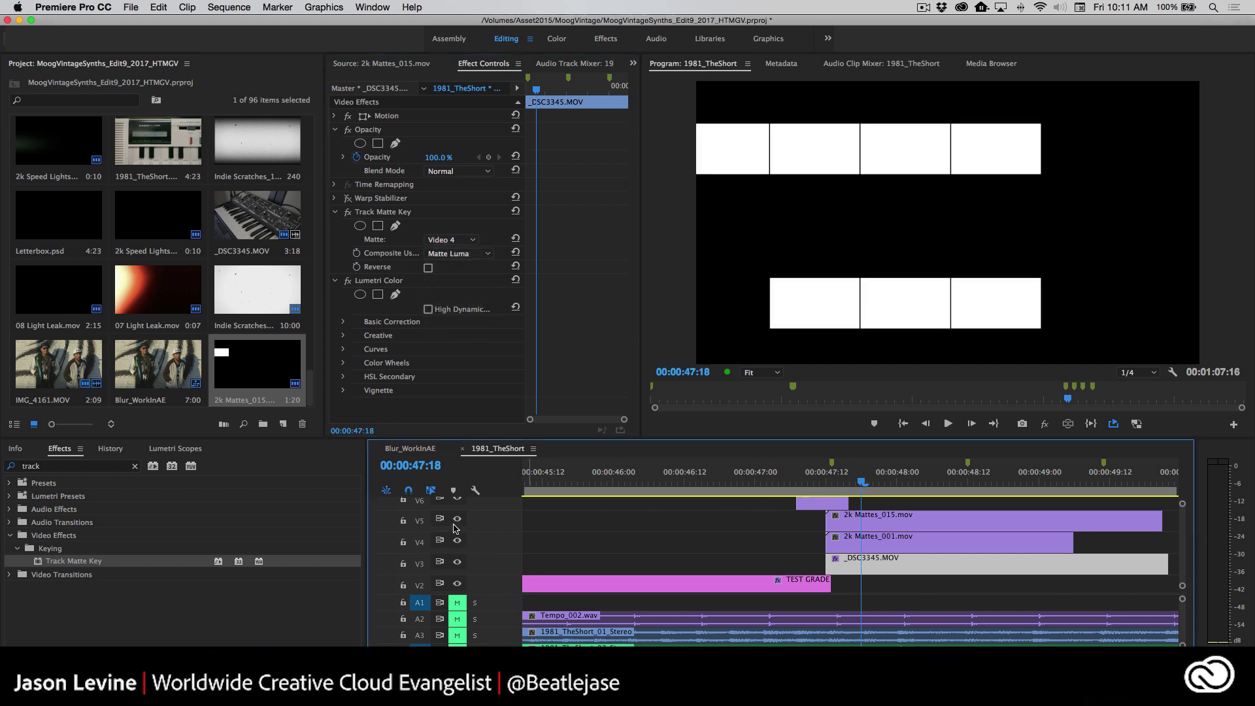
- Play back the newly matted section twice, starting from about 47:11
key("Left")
key("Left")
key("Left")
key("Left")
key("Left")
key("Left")
key("Left")
key("Left")
key("Left")
key("Left")
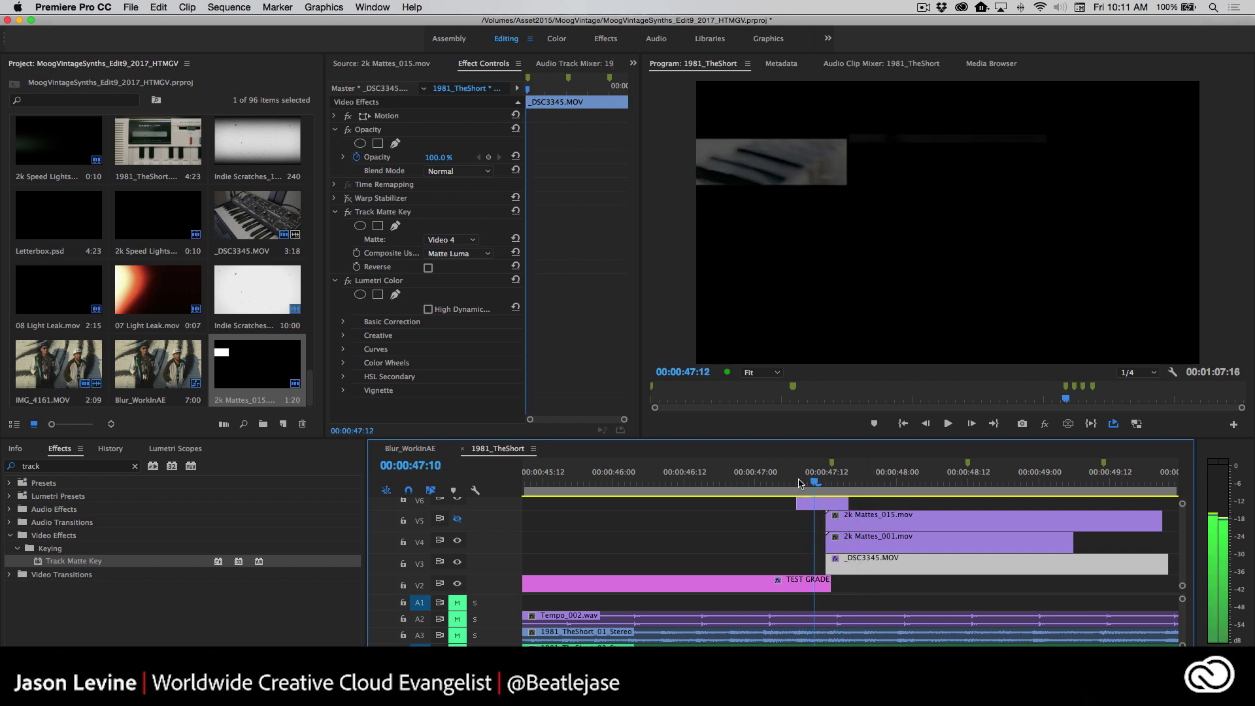
key("space")
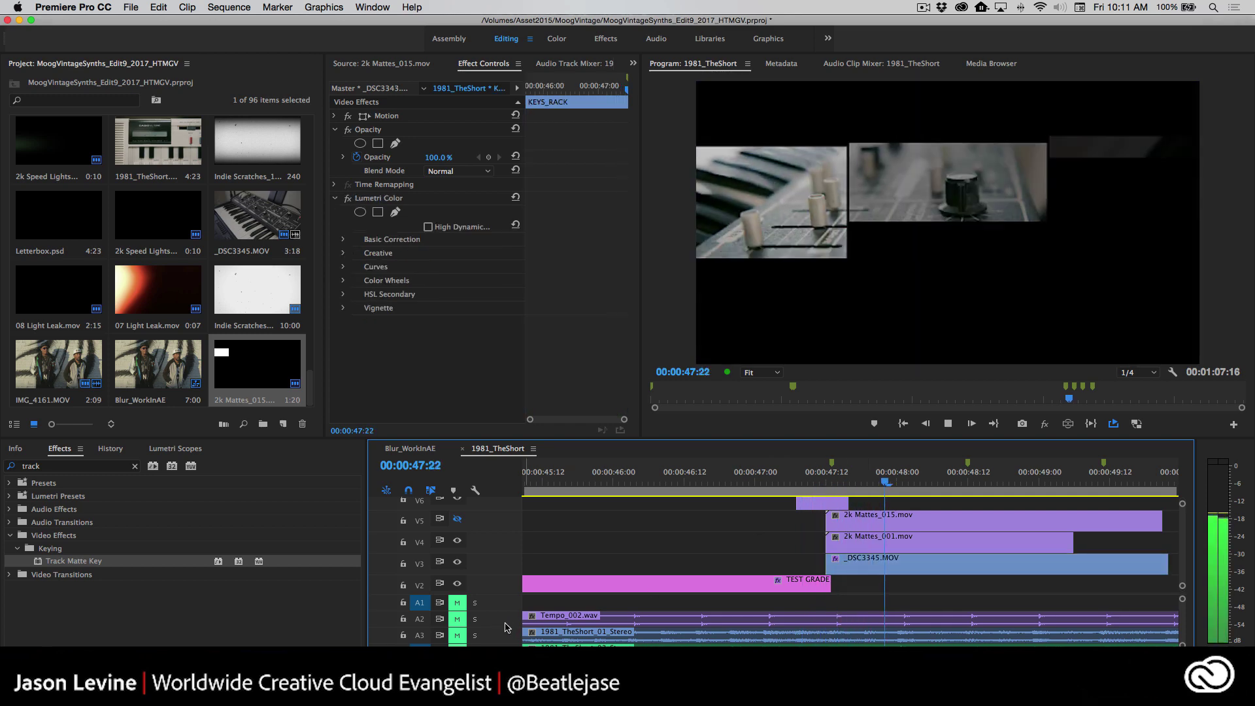
left_click(821, 480)
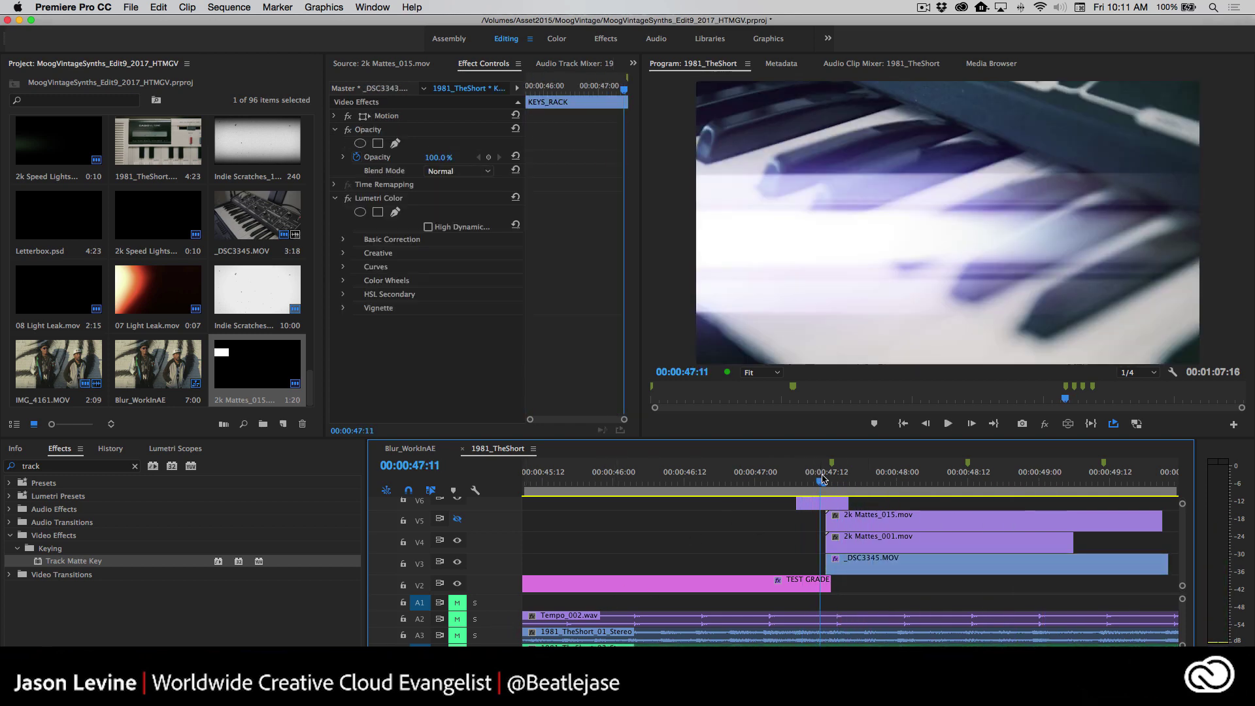
key("space")
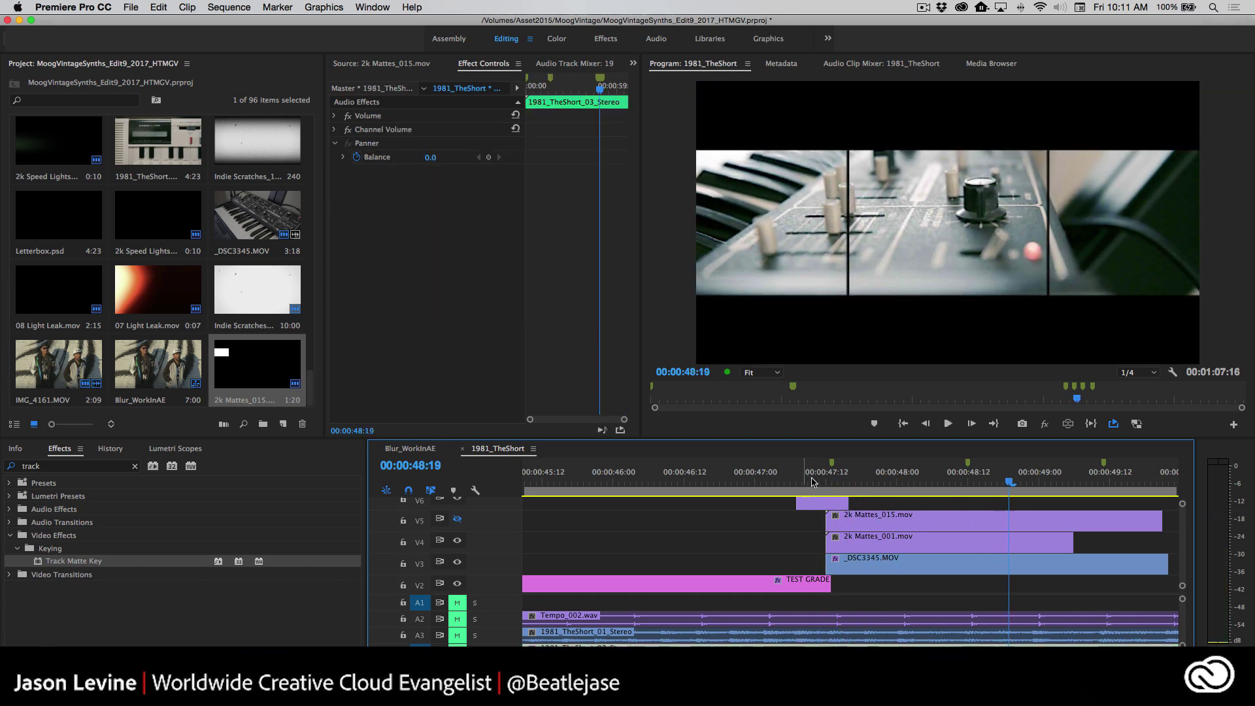
left_click(816, 482)
scroll(845, 533, "up", 1)
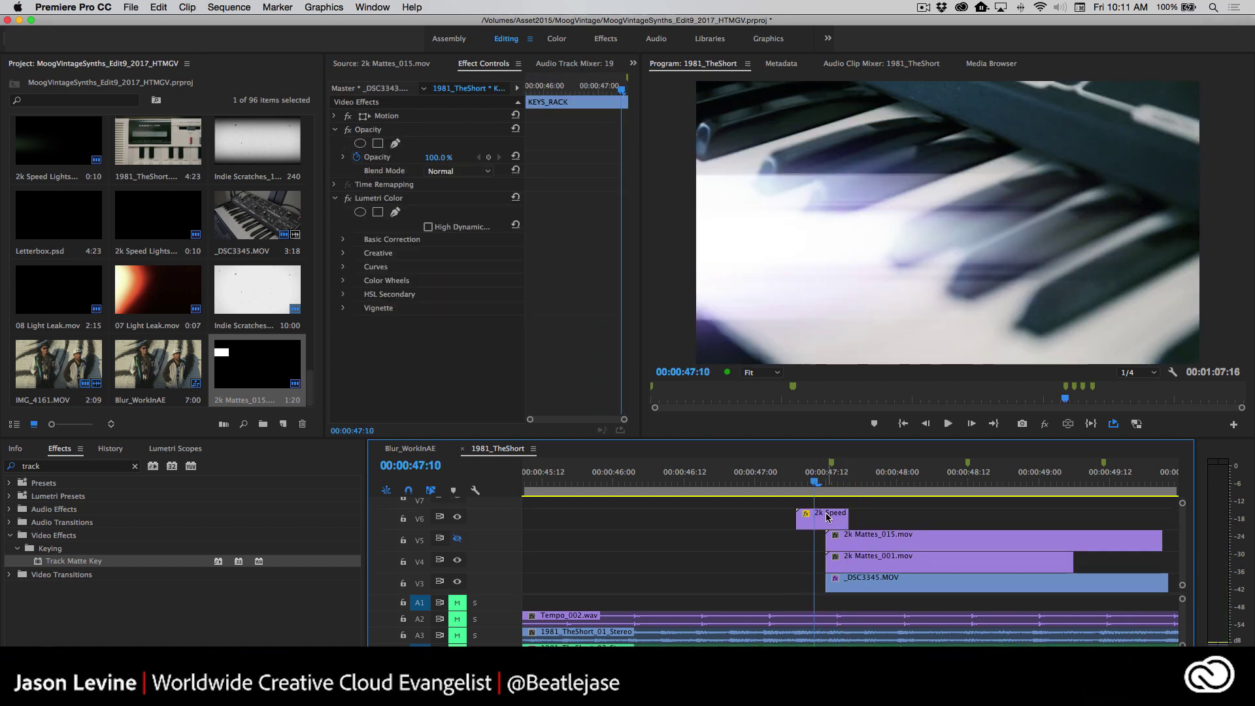
- Check that the 2k Speed Lights_005 clip on V6 uses Screen blend mode
double_click(827, 518)
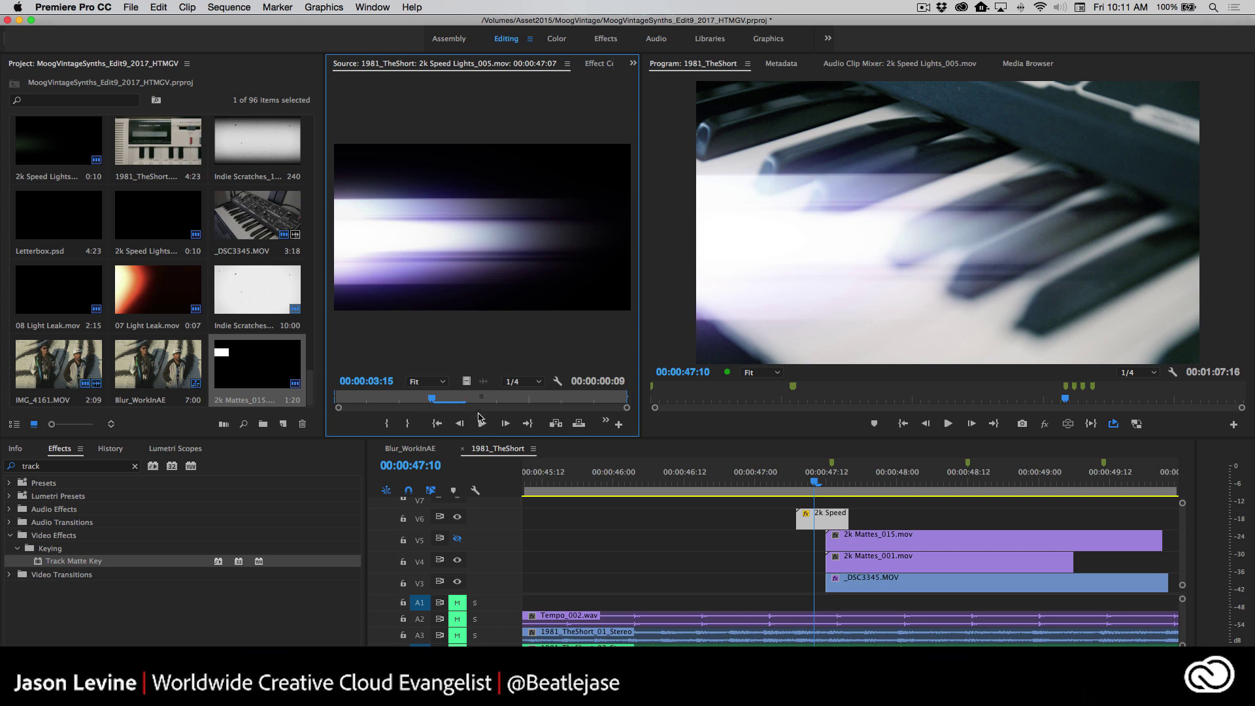
left_click(835, 520)
left_click(592, 65)
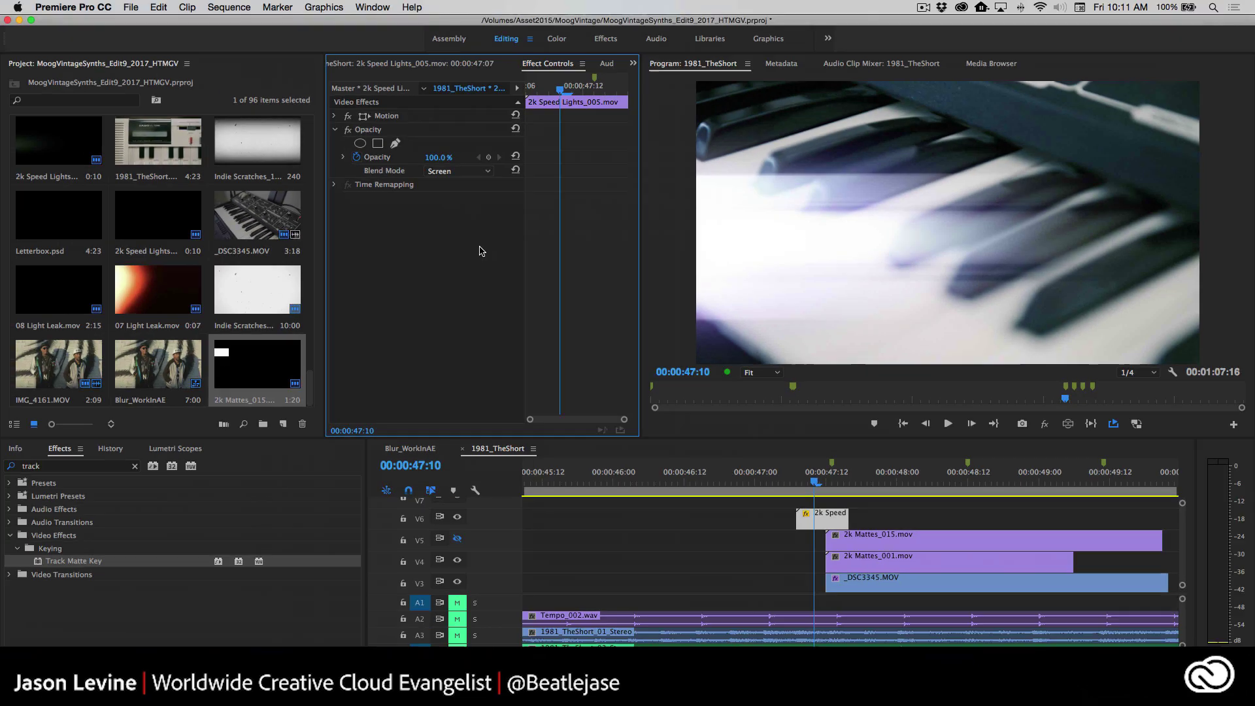
- Toggle off V5's visibility and play from 47:09 to the 1981 title
mouse_move(814, 482)
left_mouse_down()
mouse_move(760, 483)
mouse_move(832, 484)
mouse_move(808, 487)
left_mouse_up()
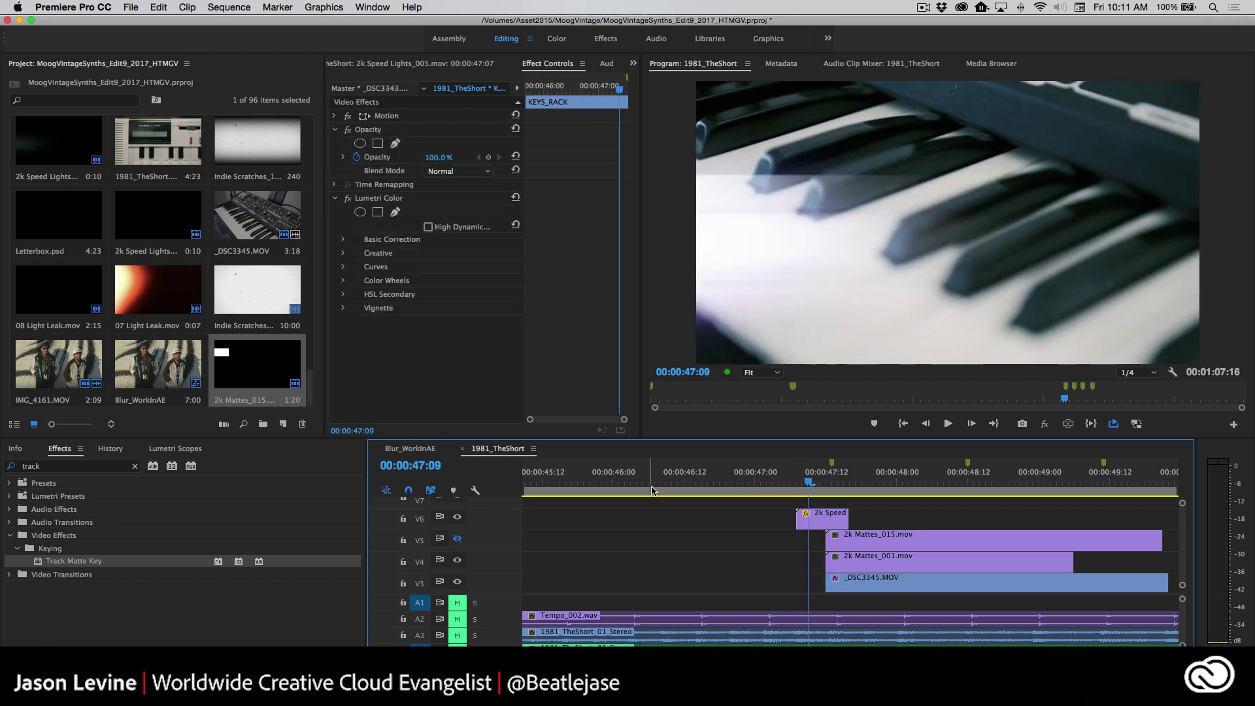
left_click(457, 538)
key("space")
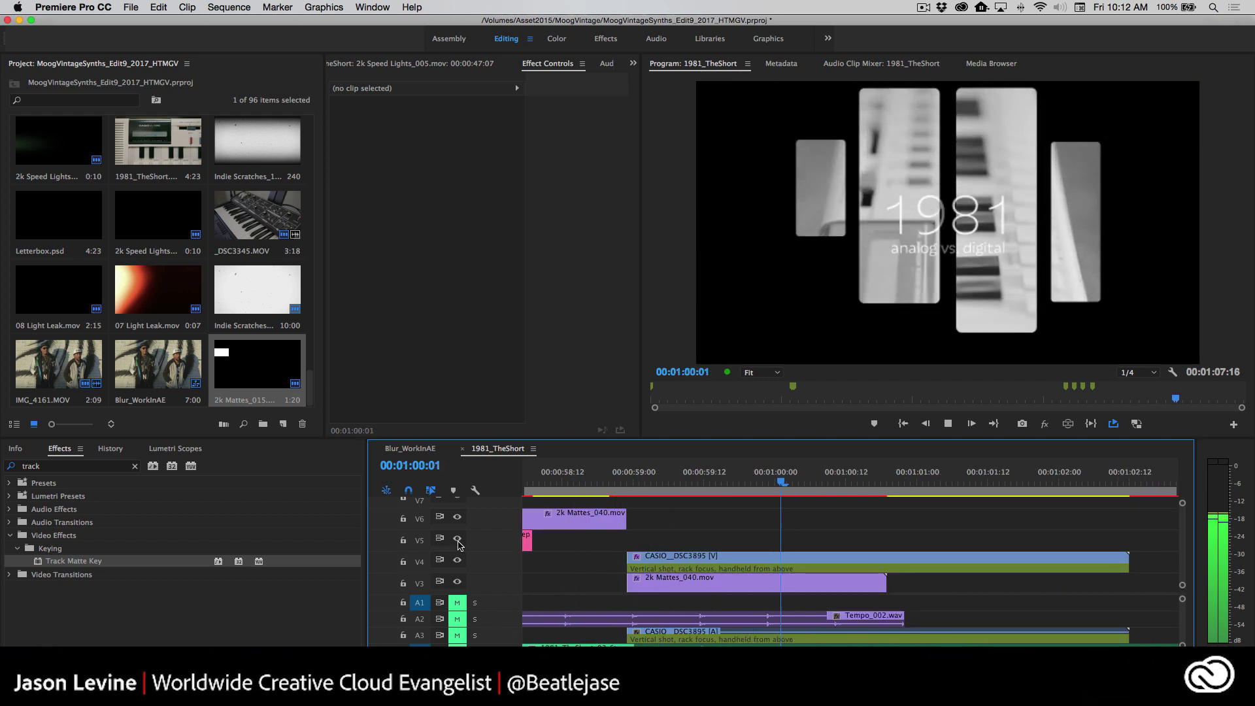
key("space")
key("space")
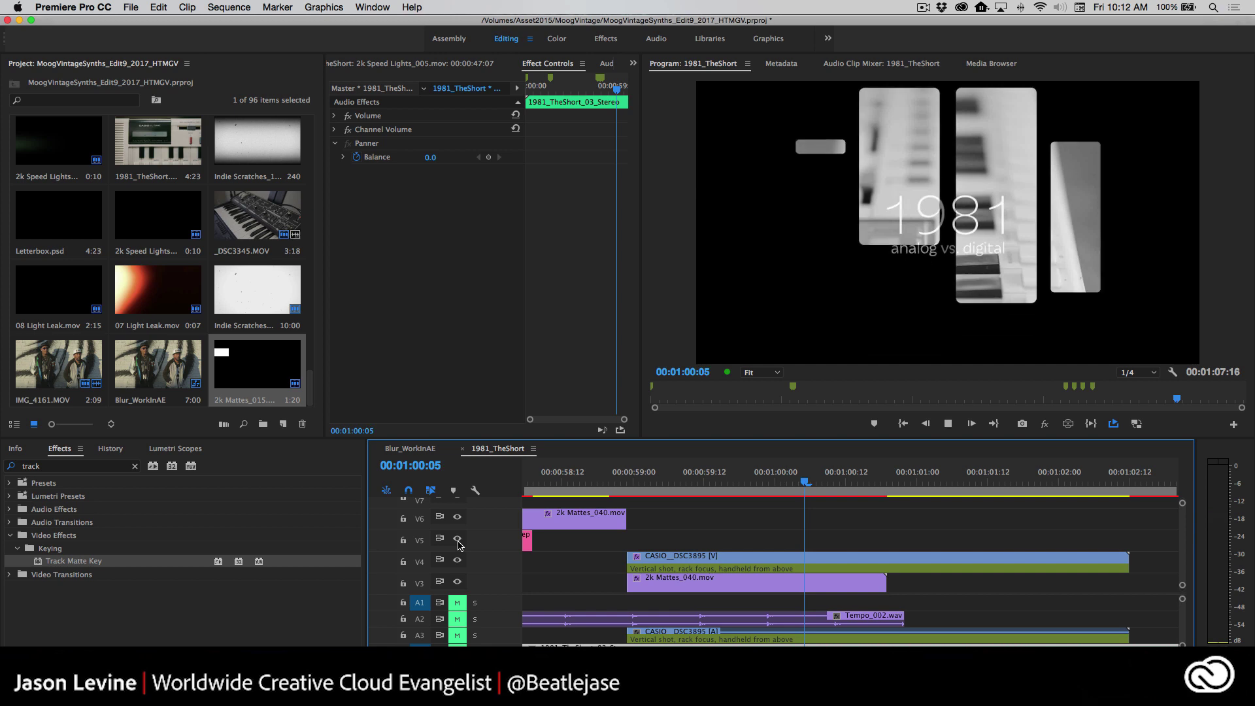
key("j")
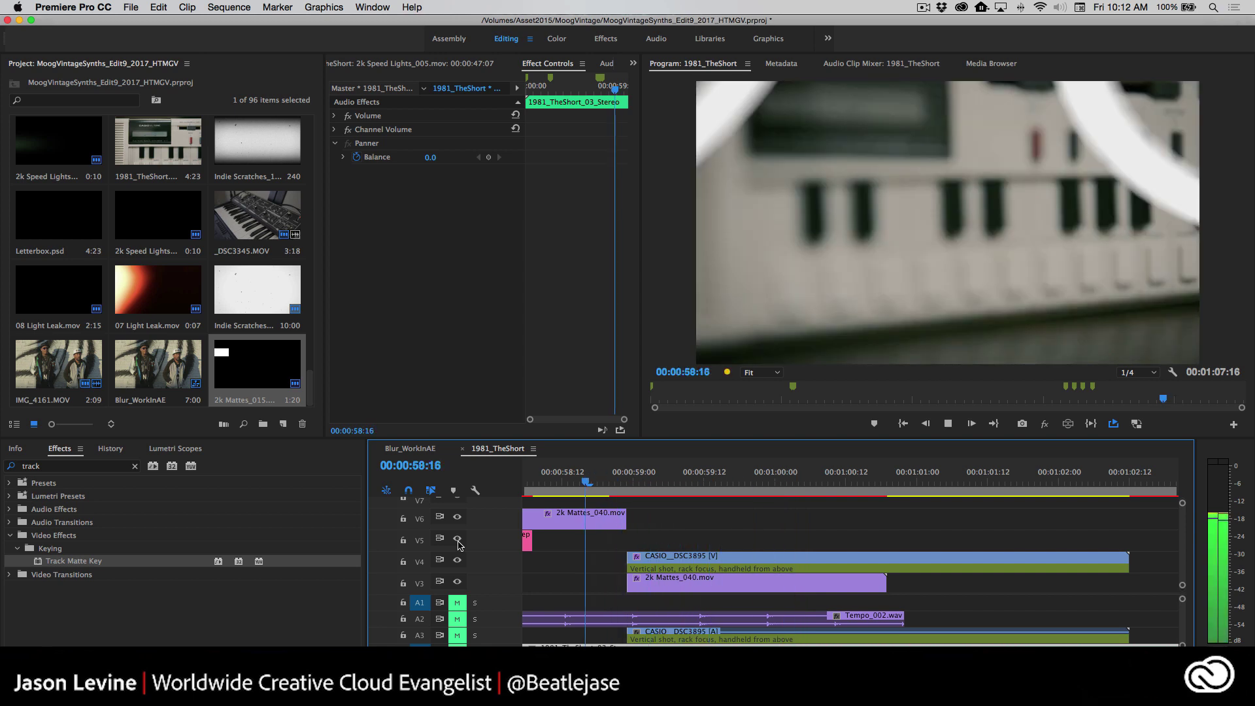
key("space")
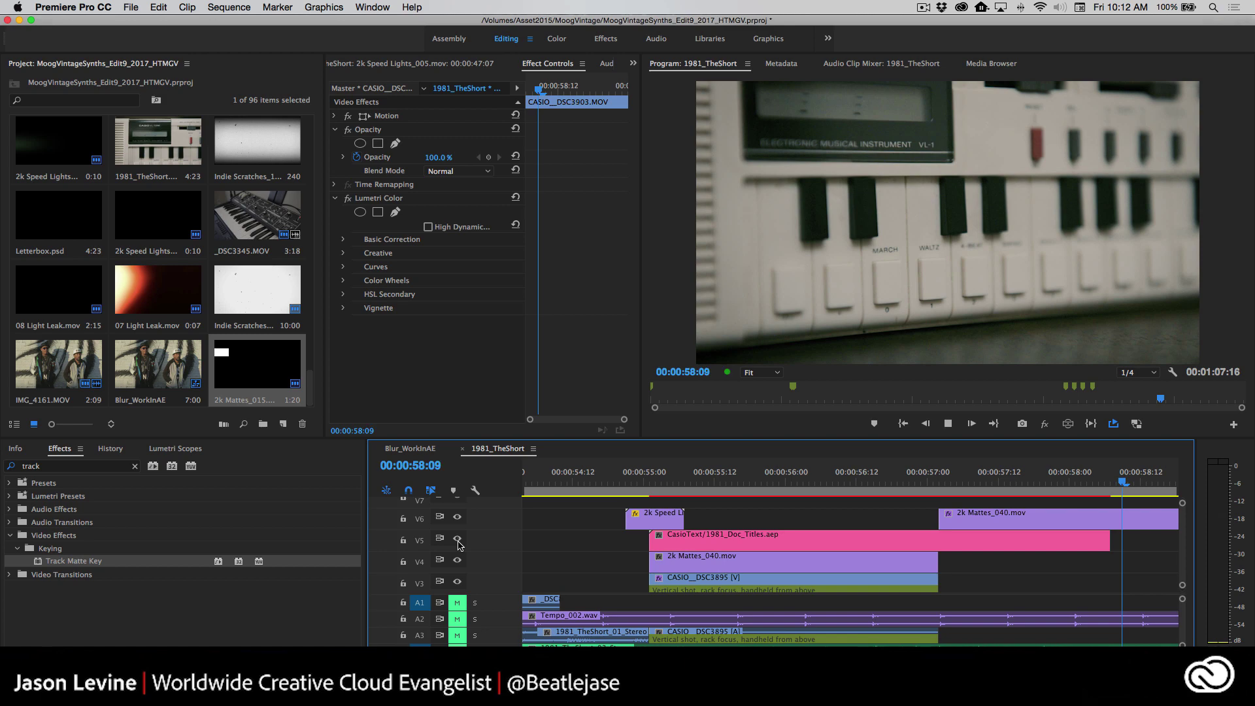
key("space")
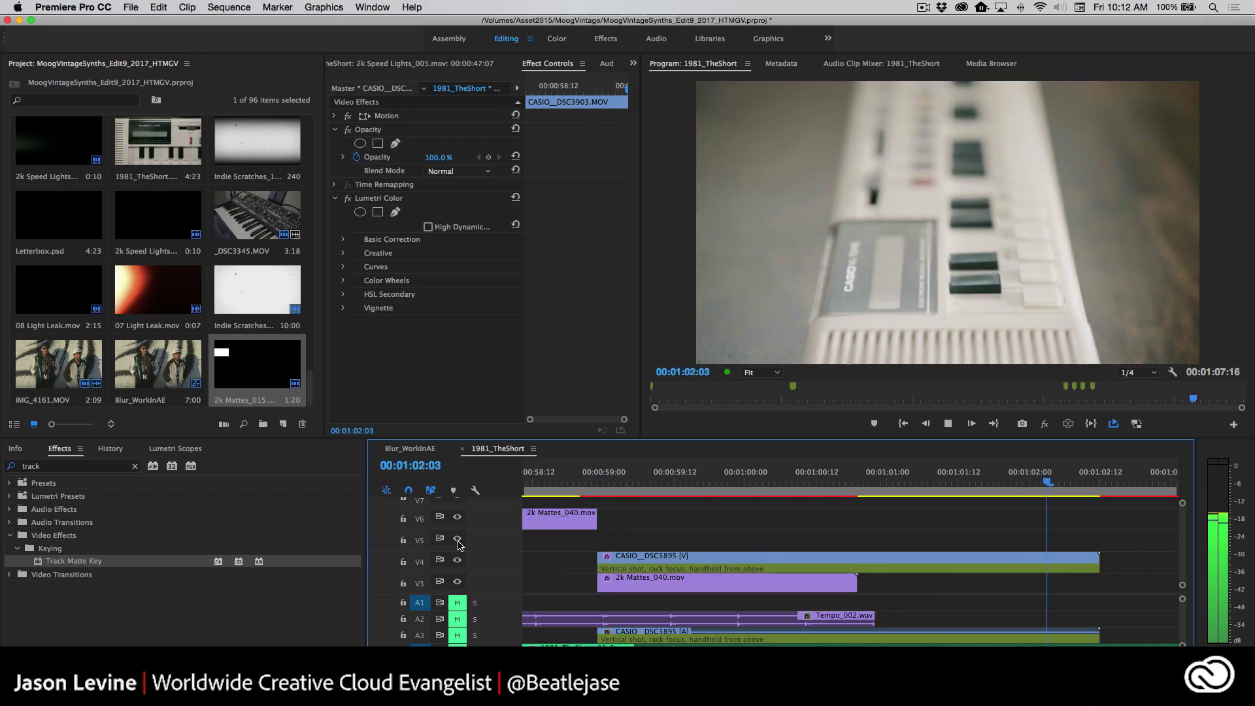
key("space")
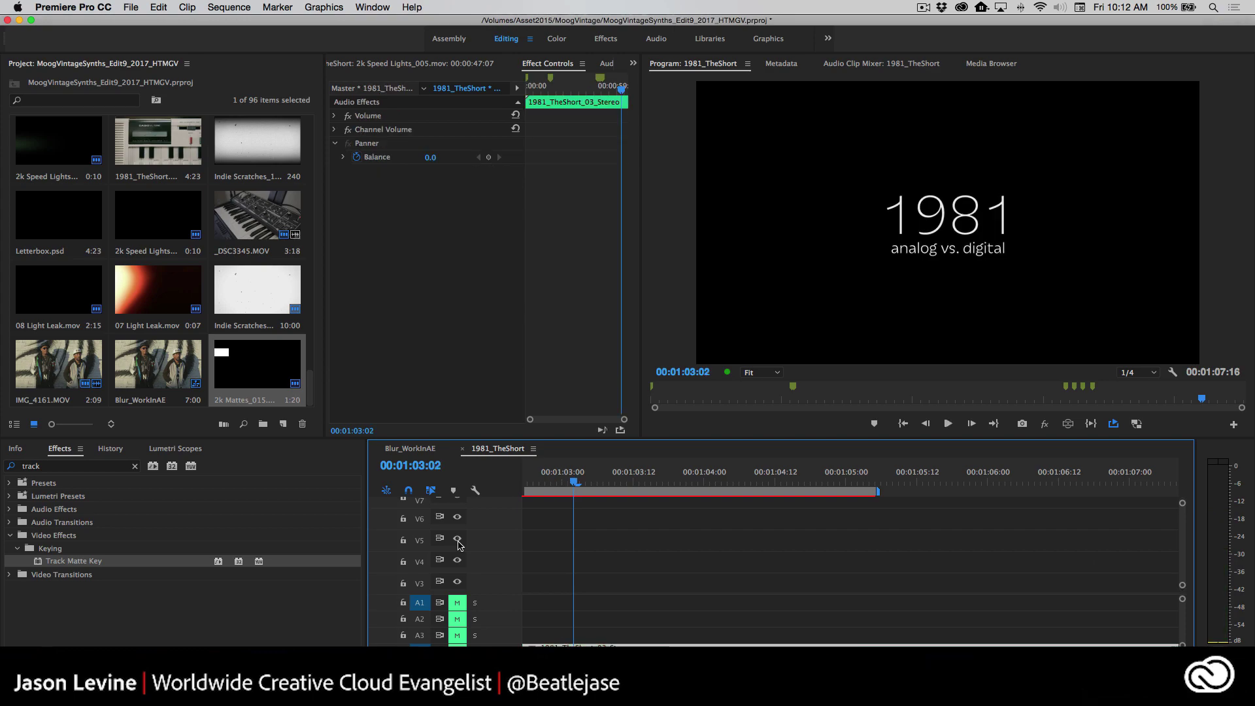